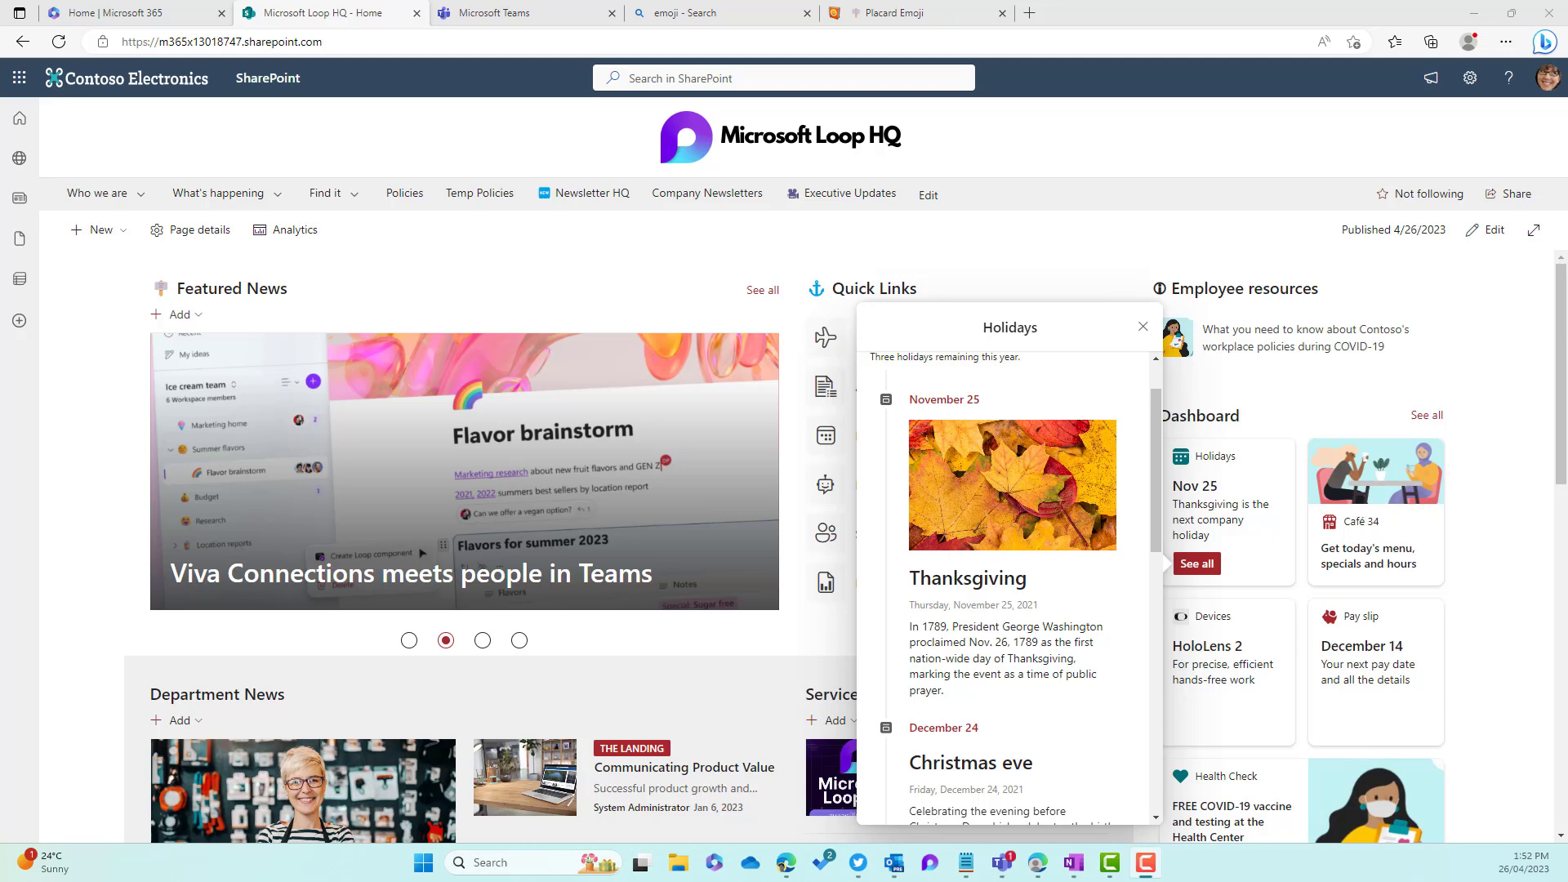
# Look through the finished Microsoft Loop HQ home page, including its navigation menus, news, upcoming events, and company and culture sections.
pyautogui.click(195, 193)
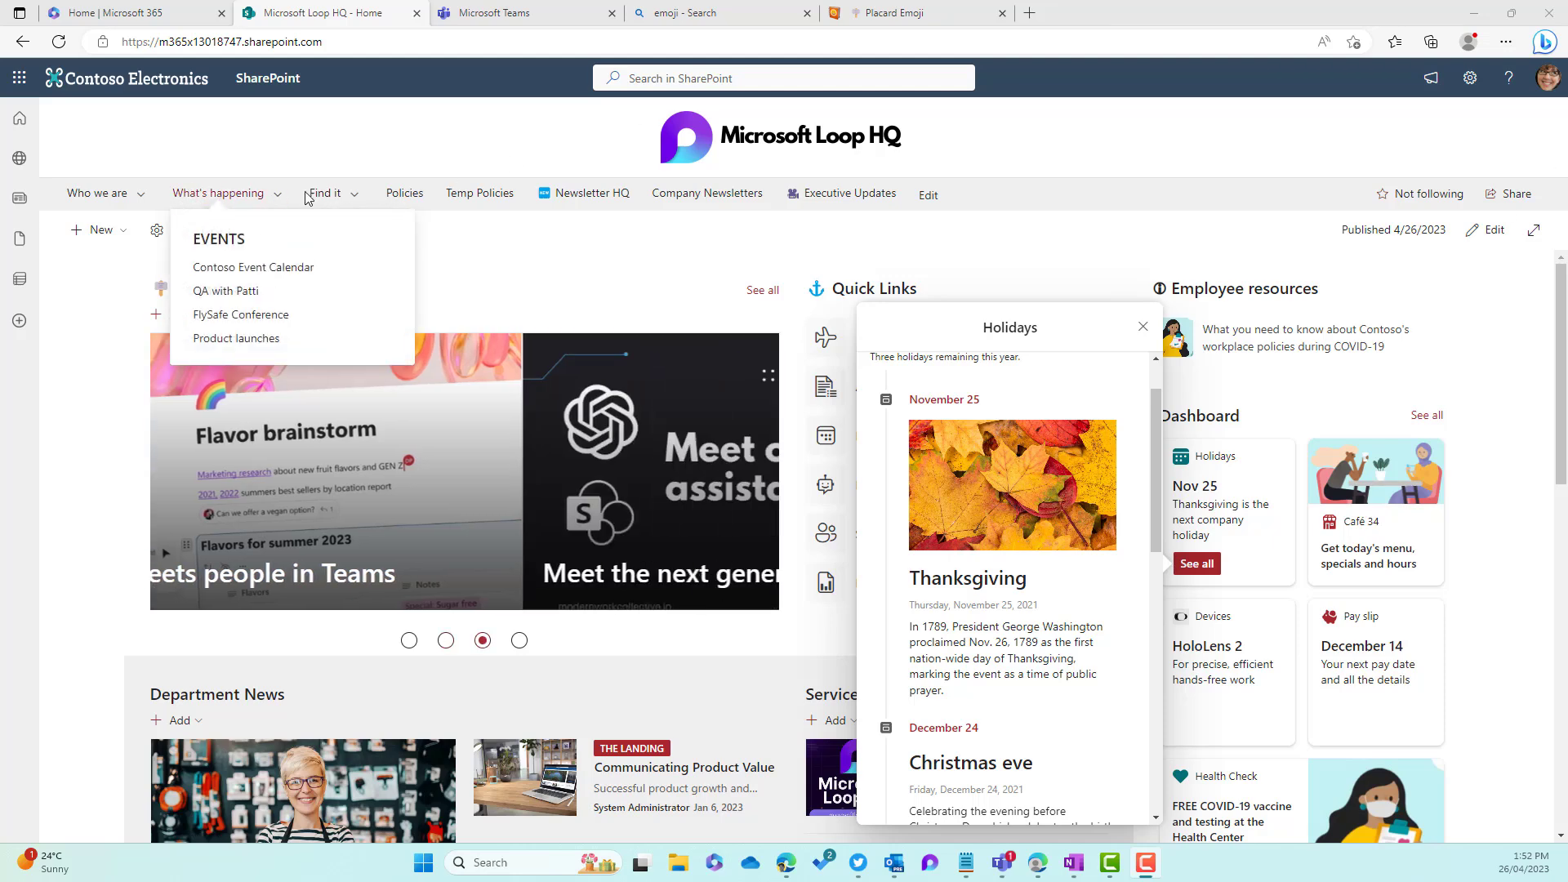
pyautogui.click(352, 197)
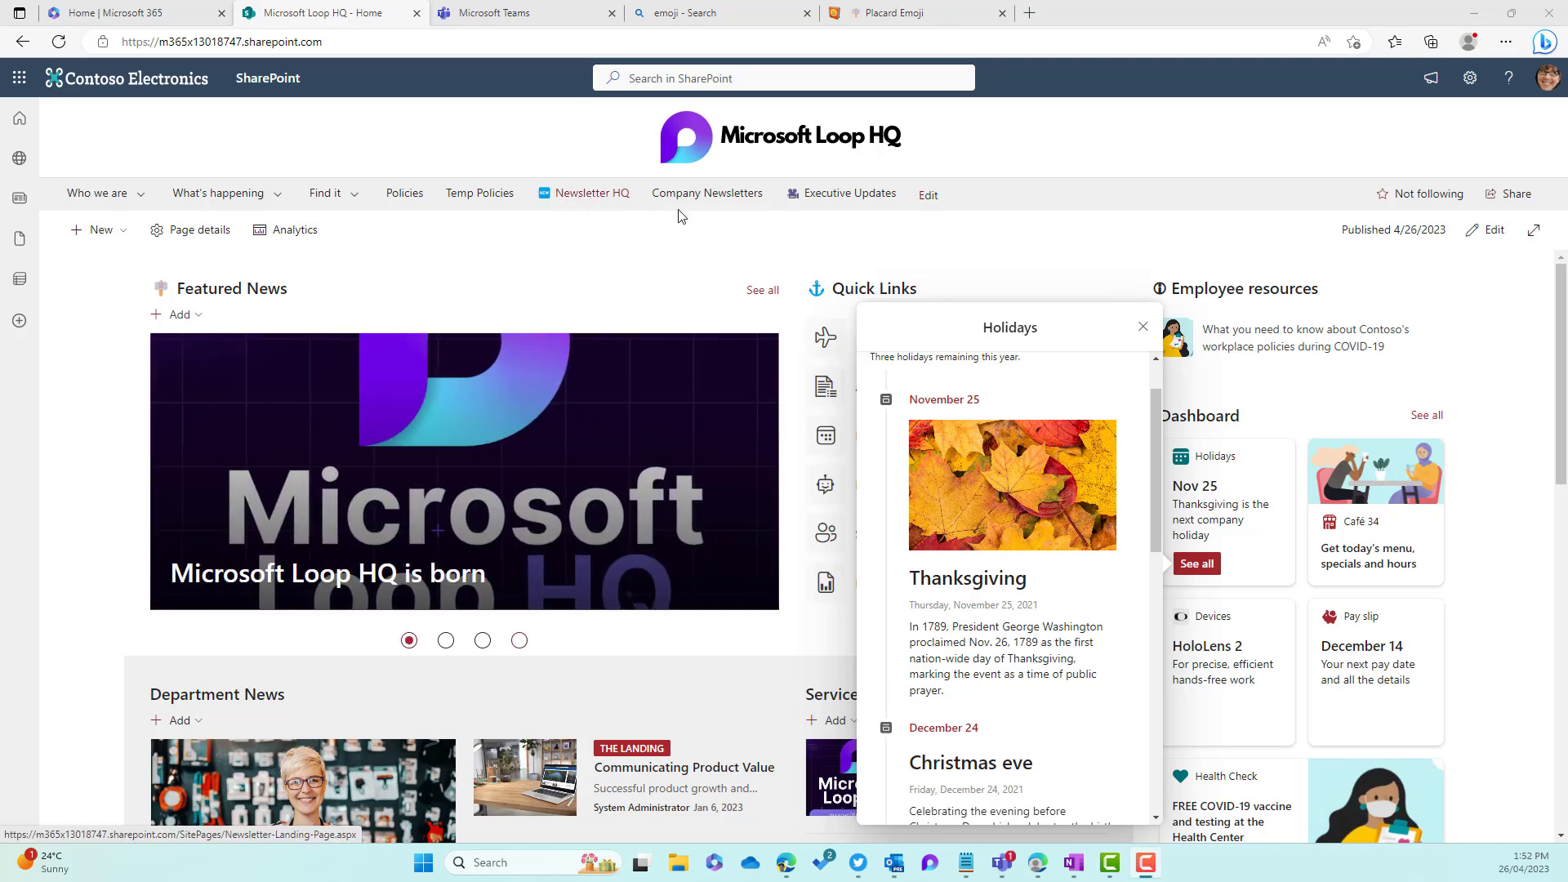
pyautogui.click(796, 205)
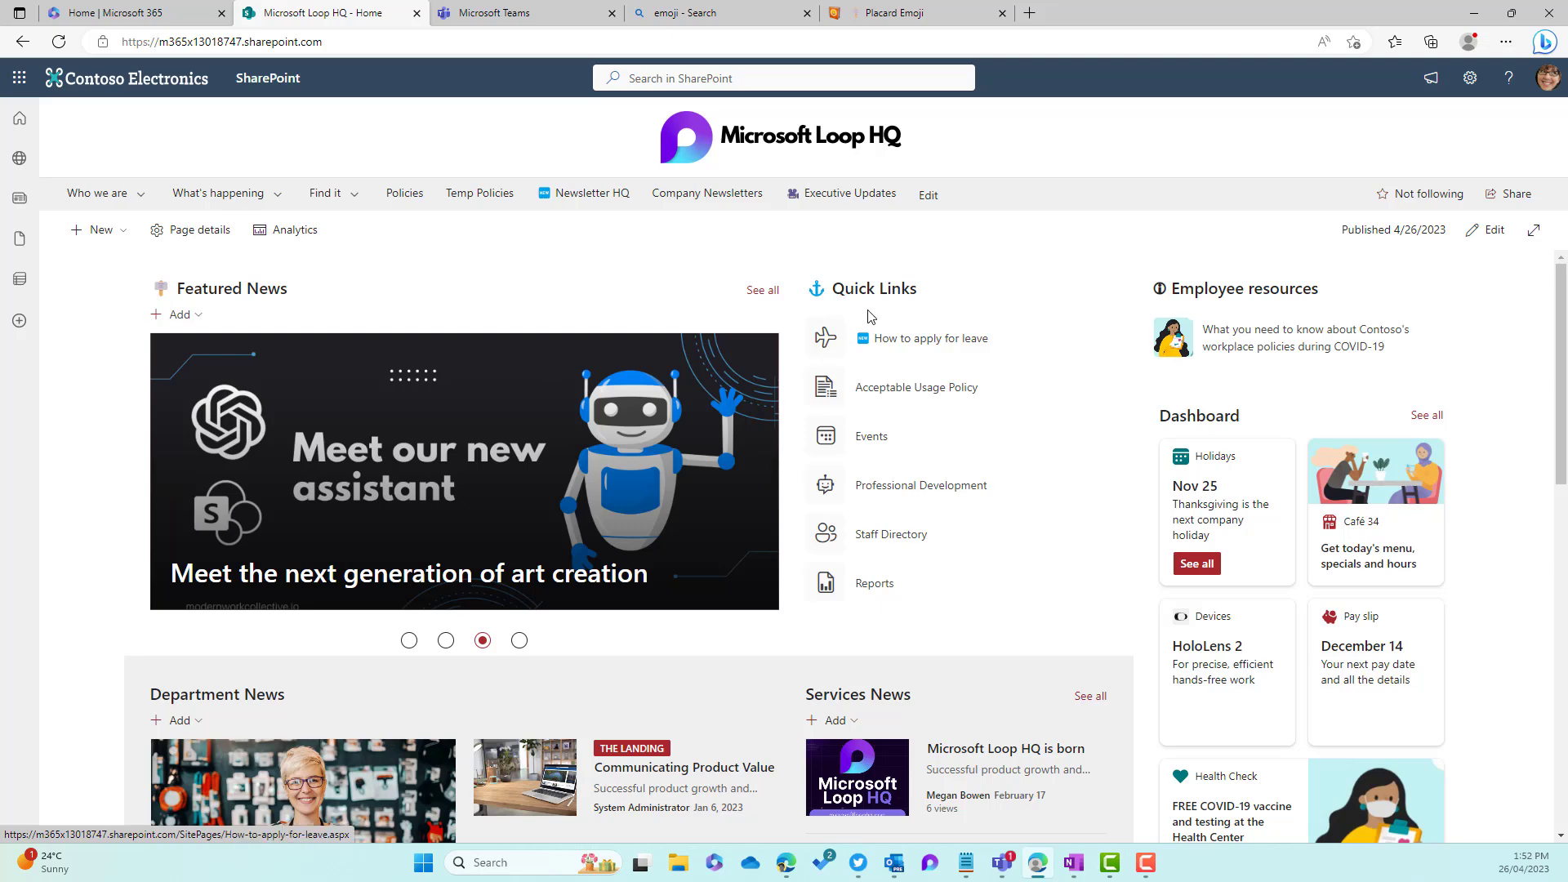
pyautogui.scroll(-5, 1103, 356)
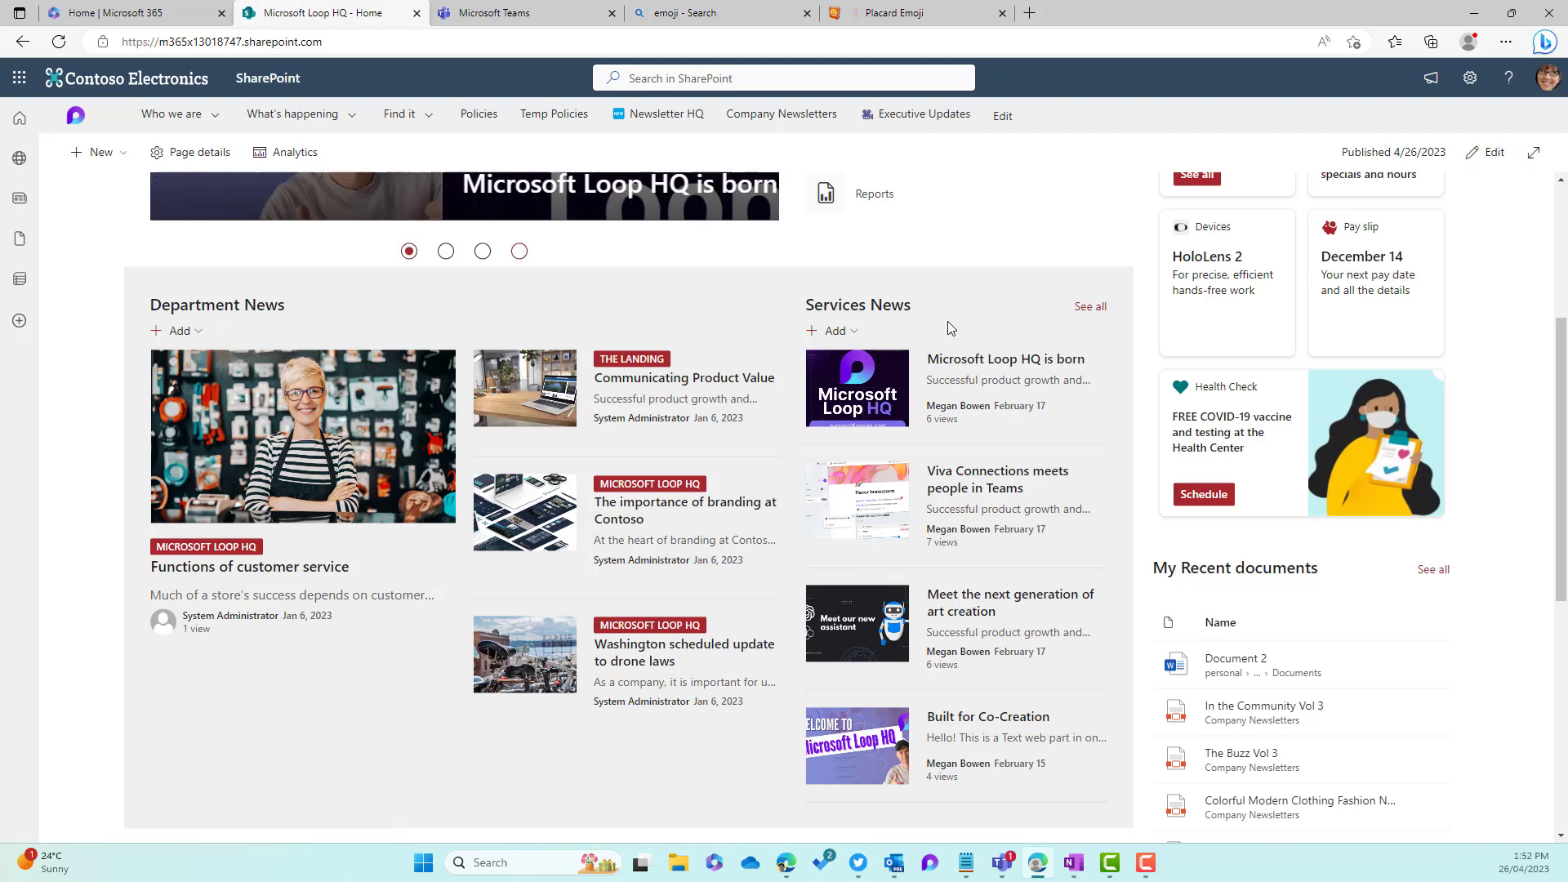
pyautogui.scroll(-4, 950, 326)
pyautogui.scroll(-3, 950, 326)
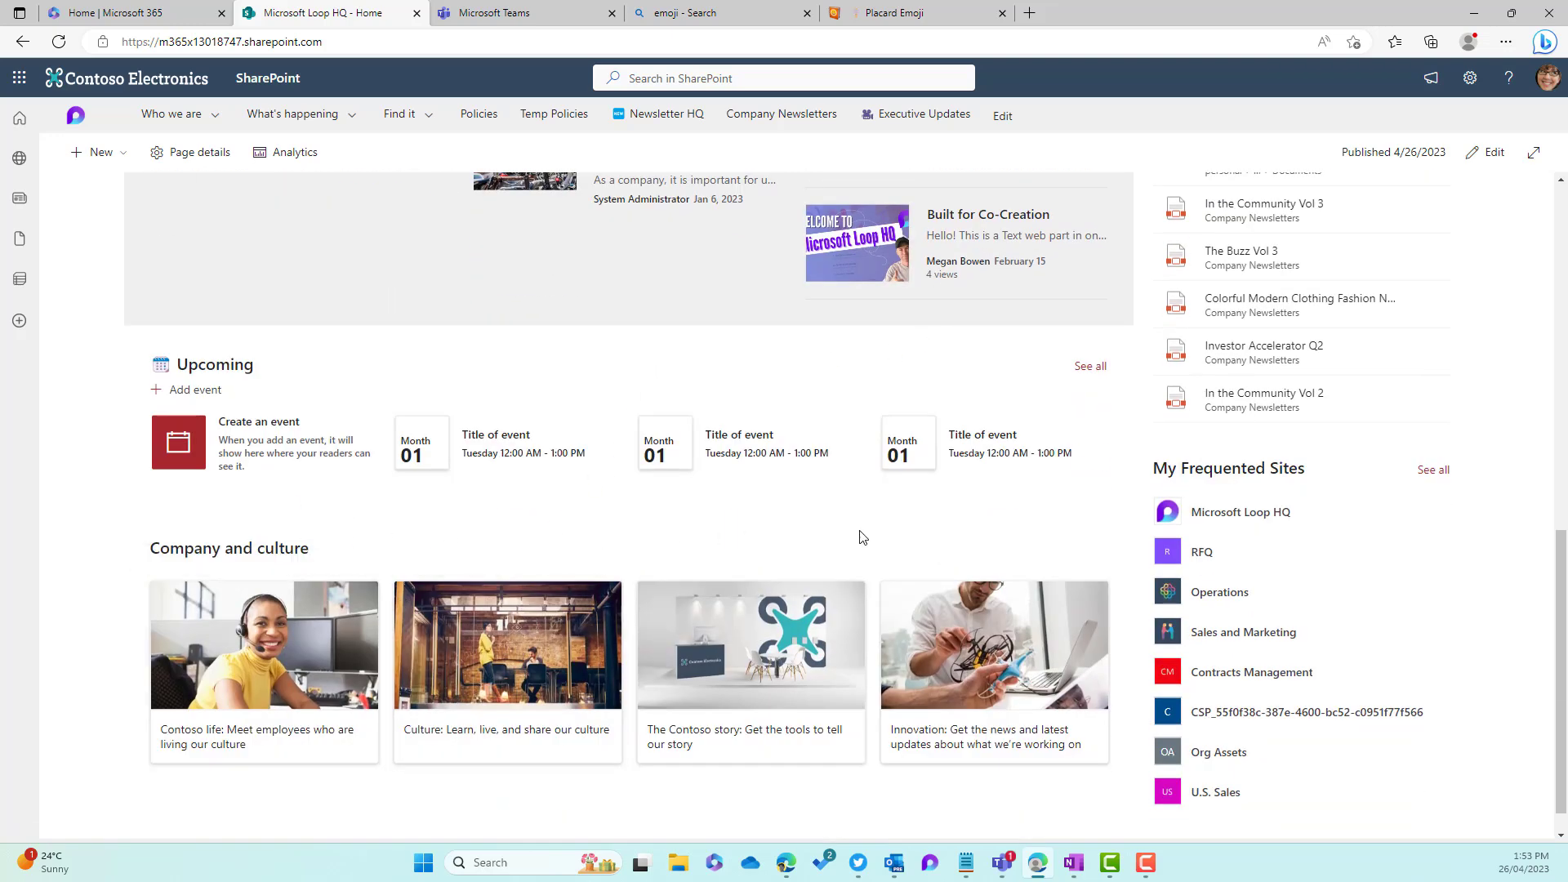
pyautogui.scroll(3, 1254, 551)
pyautogui.scroll(5, 1254, 551)
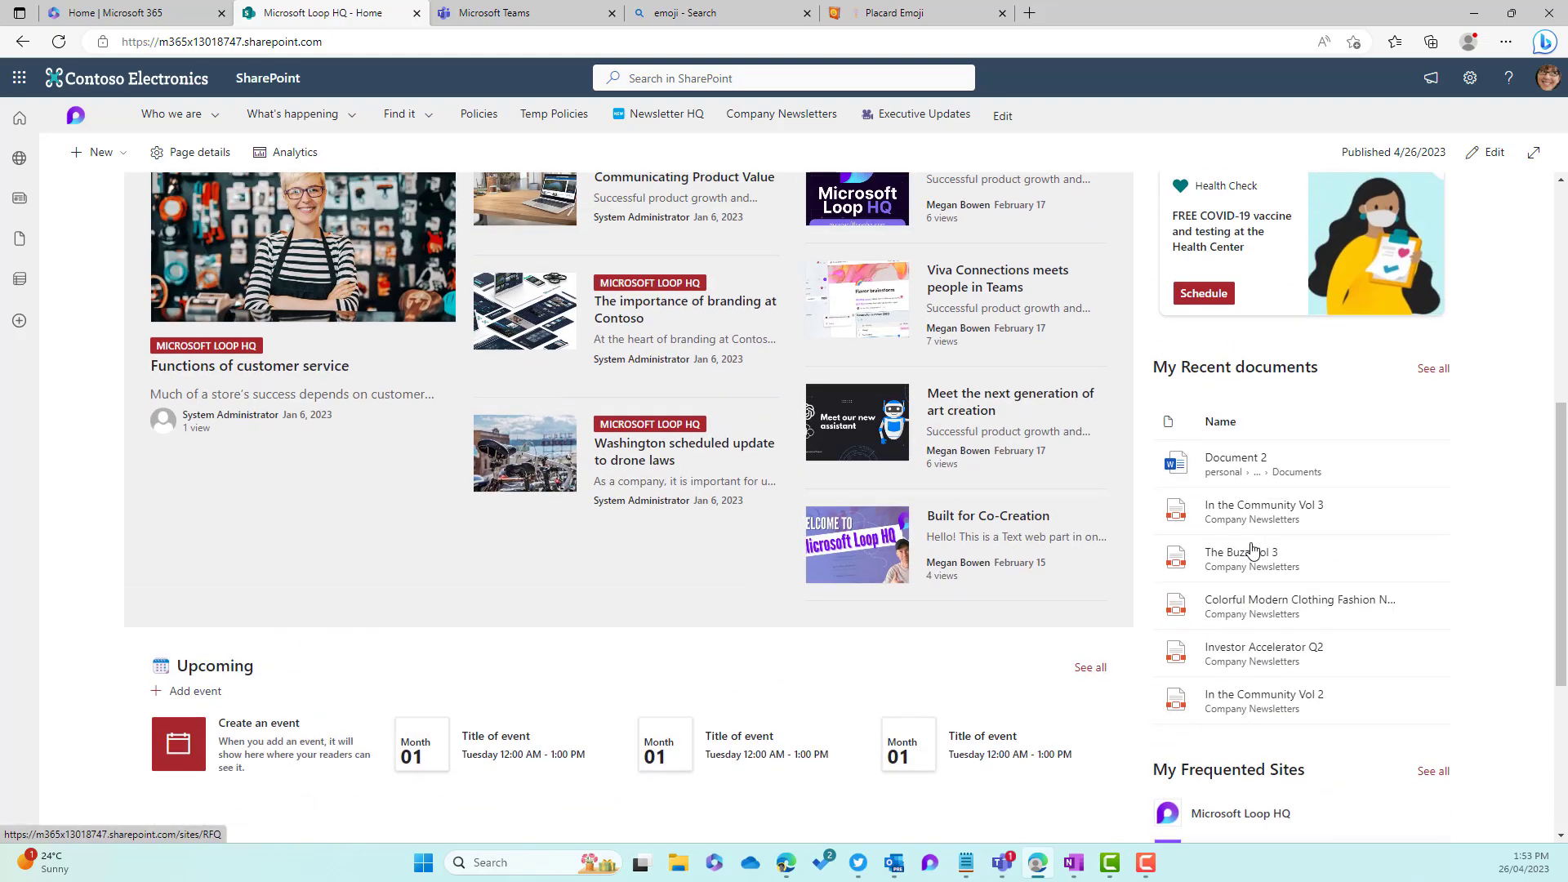
pyautogui.scroll(4, 1258, 548)
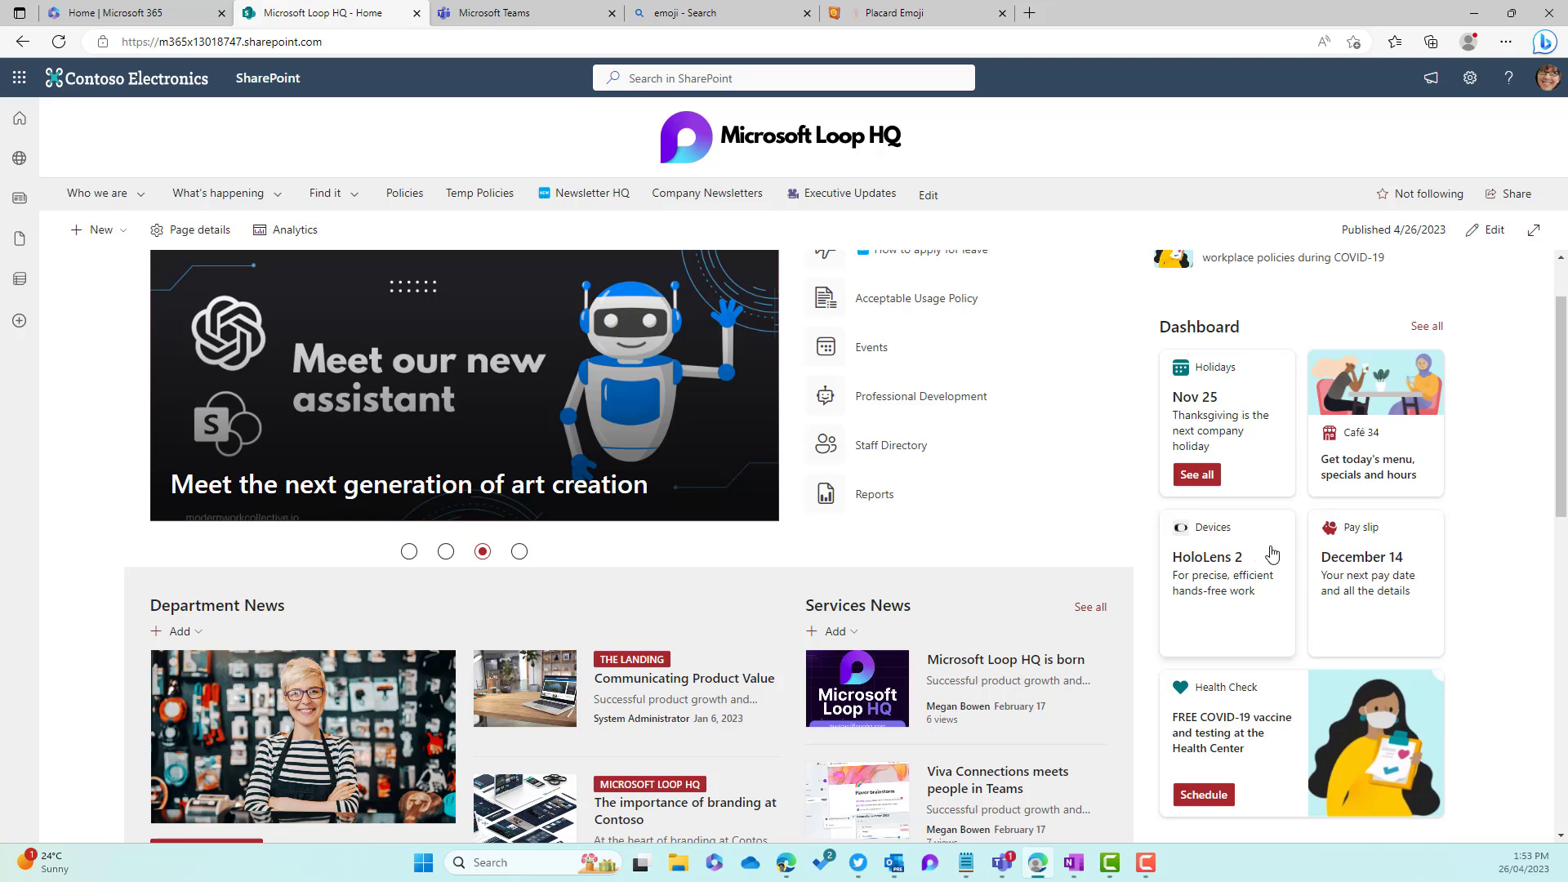
pyautogui.scroll(-1, 1272, 555)
pyautogui.scroll(1, 1271, 549)
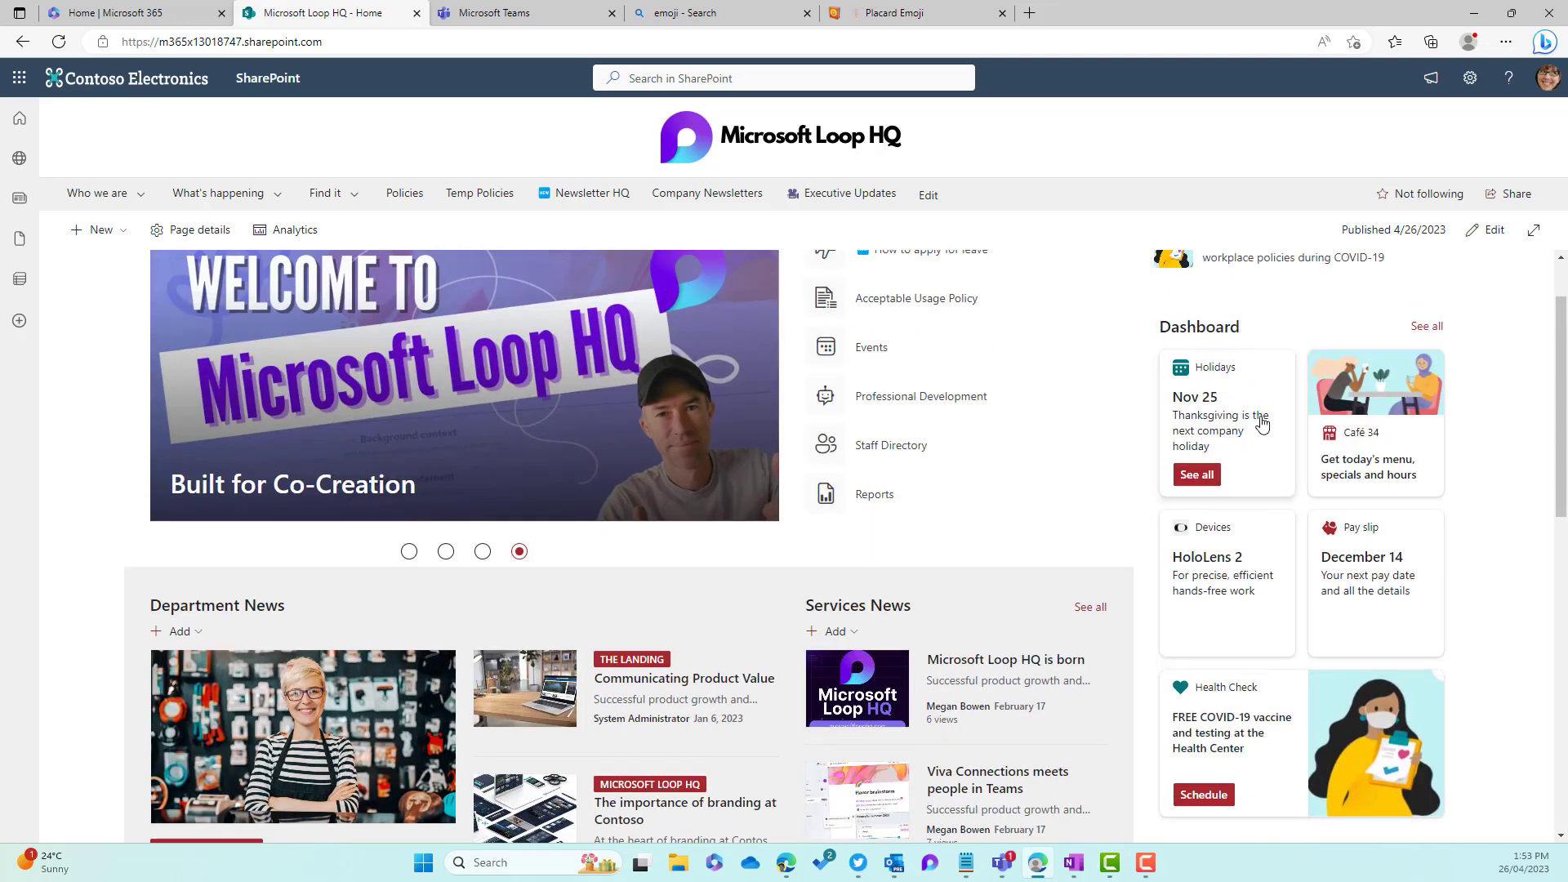
# Review the full holiday list and the Health Check booster scheduling form from the Dashboard cards.
pyautogui.click(1198, 476)
pyautogui.scroll(-7, 1075, 459)
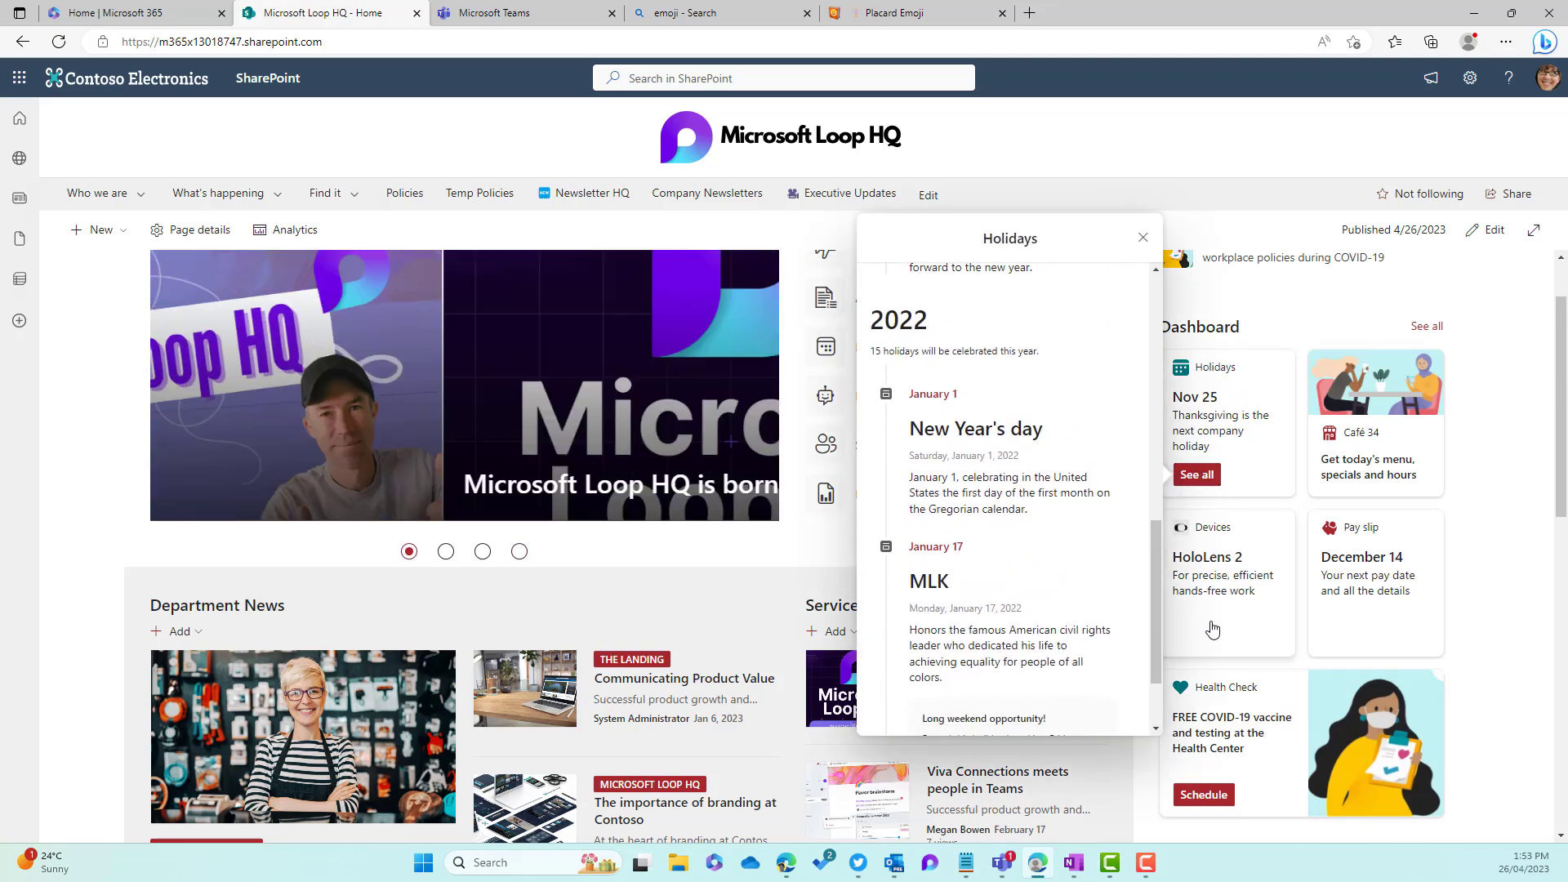
pyautogui.click(1519, 561)
pyautogui.click(1204, 795)
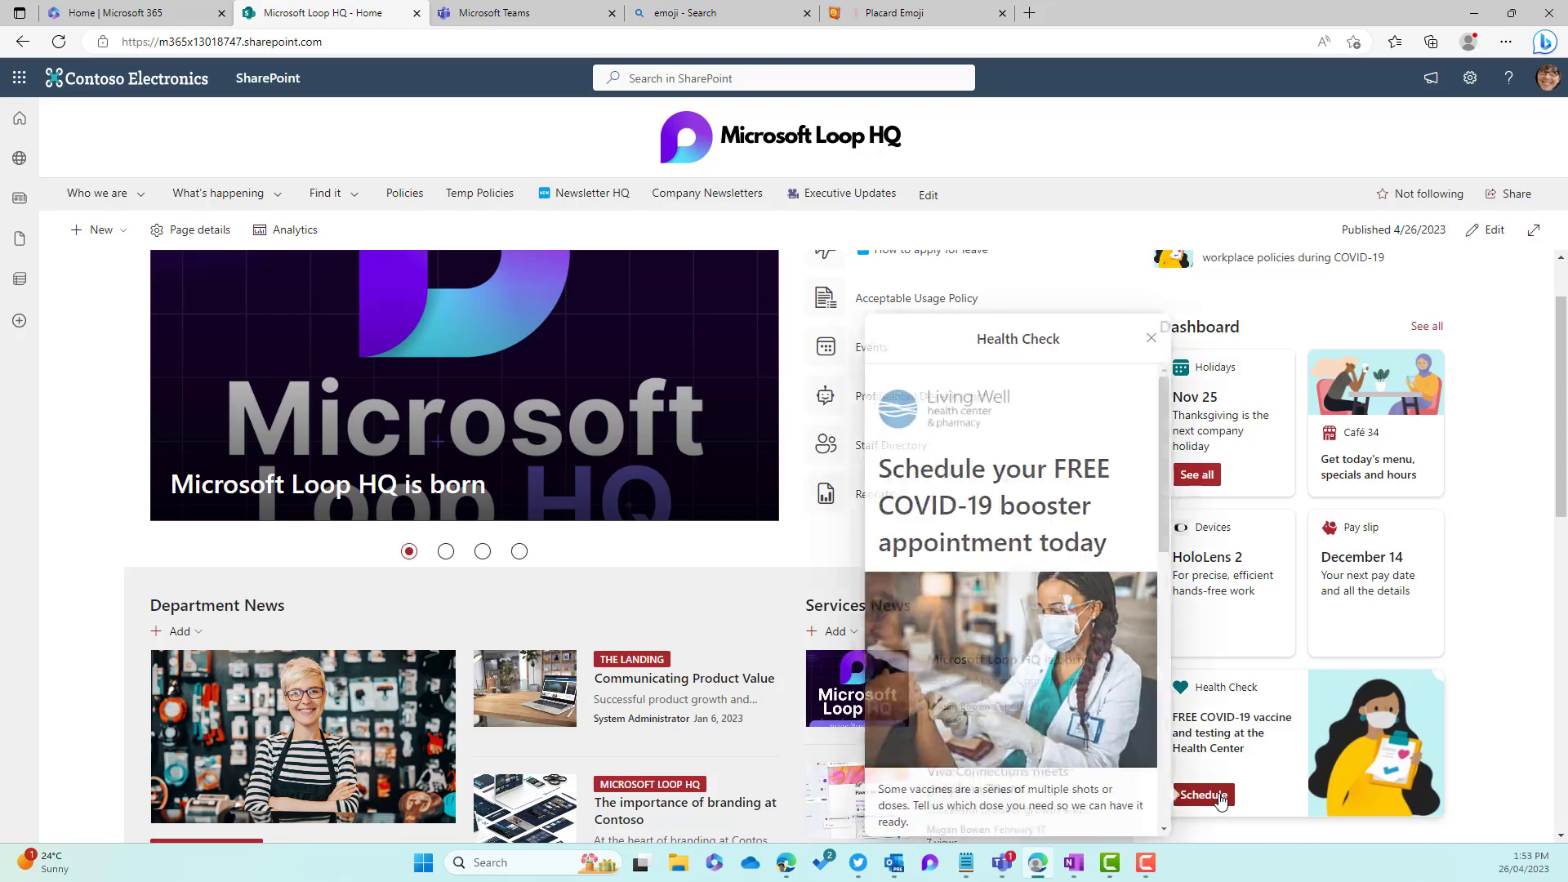
pyautogui.scroll(-3, 1109, 601)
pyautogui.scroll(-3, 1109, 602)
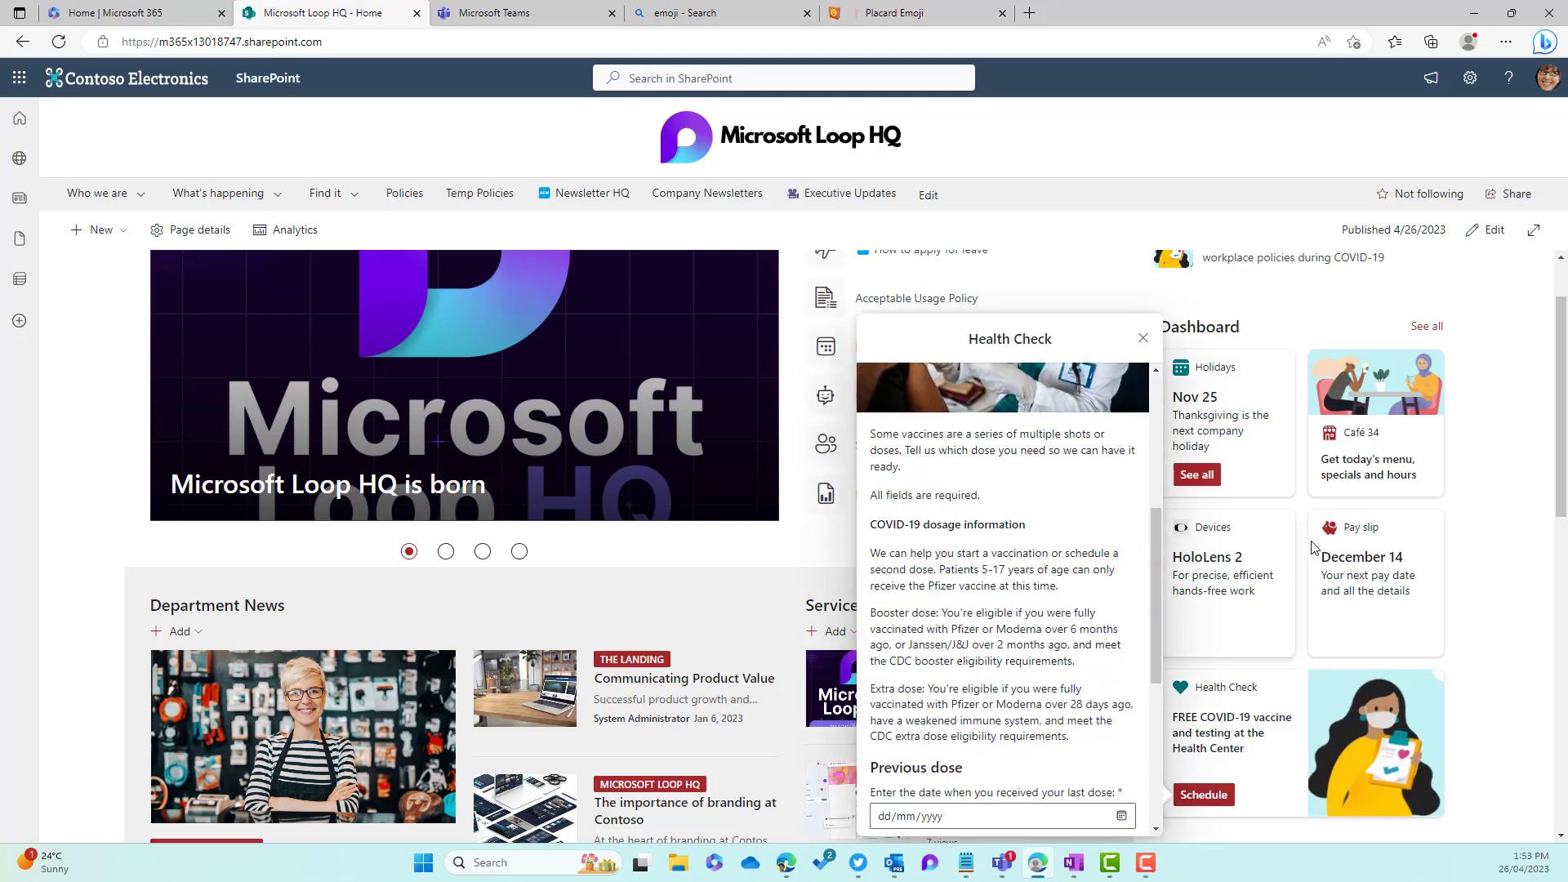
pyautogui.click(1492, 507)
# Look over the My Recent documents and My Frequented Sites sections of the home page.
pyautogui.scroll(-5, 1494, 507)
pyautogui.scroll(-5, 1494, 506)
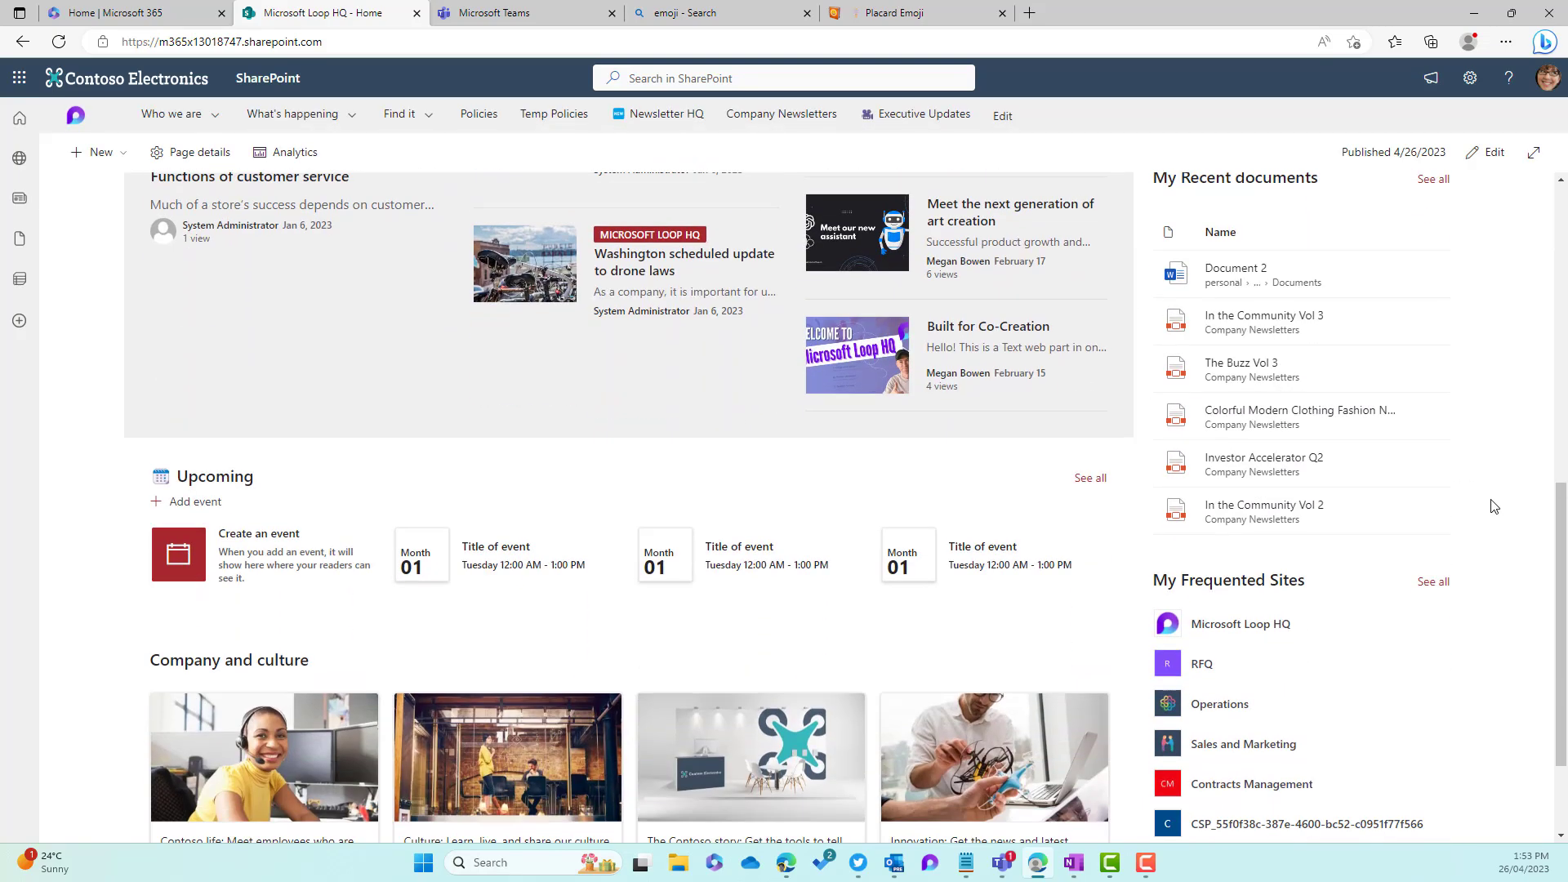
pyautogui.scroll(3, 1494, 507)
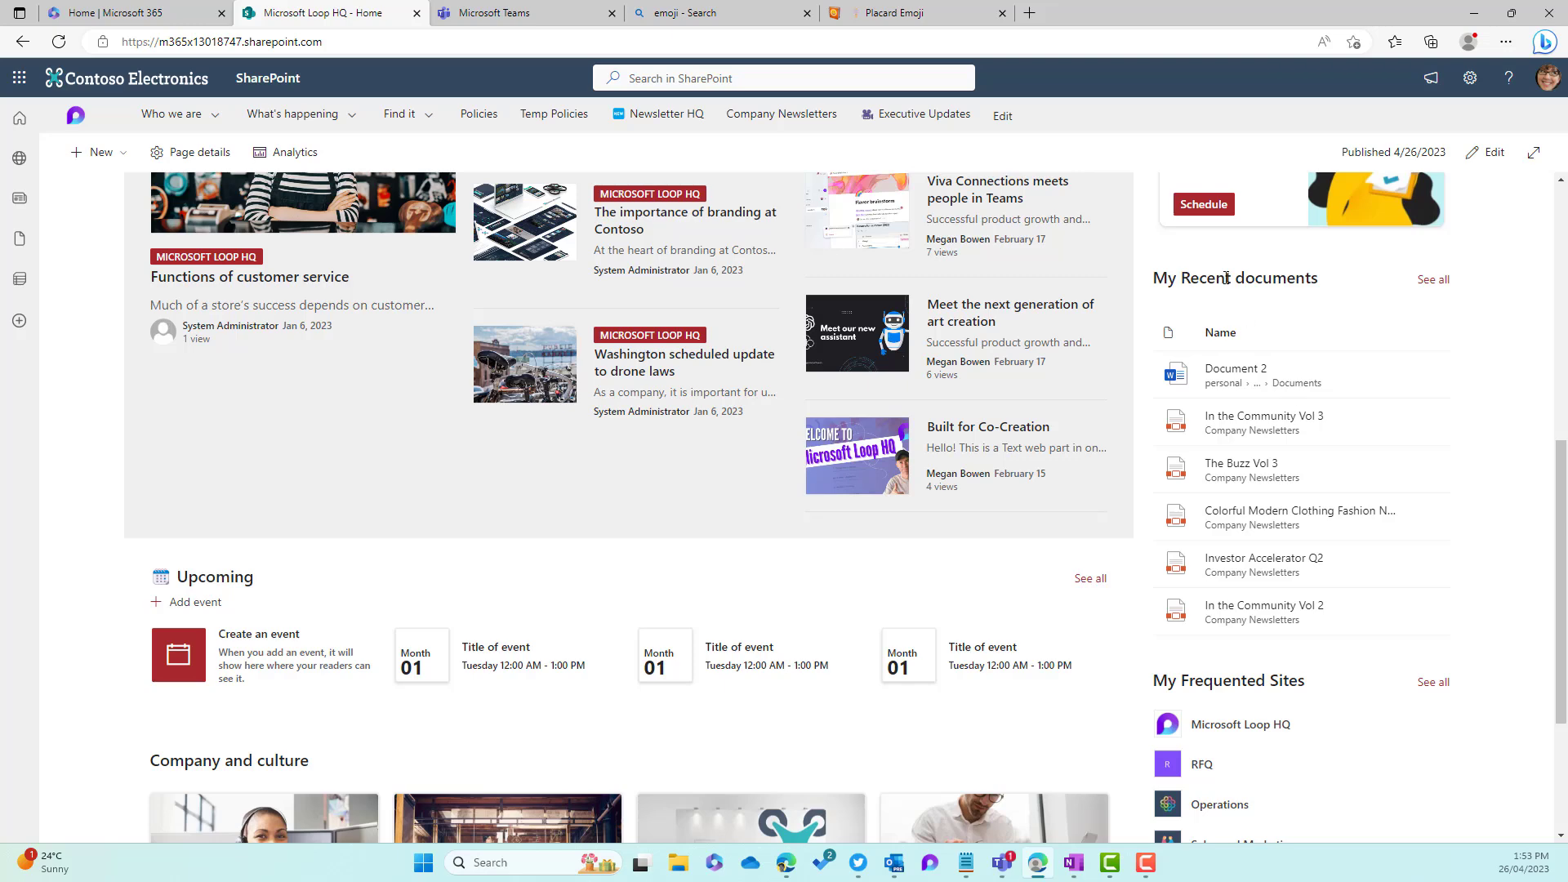
pyautogui.scroll(-2, 1274, 482)
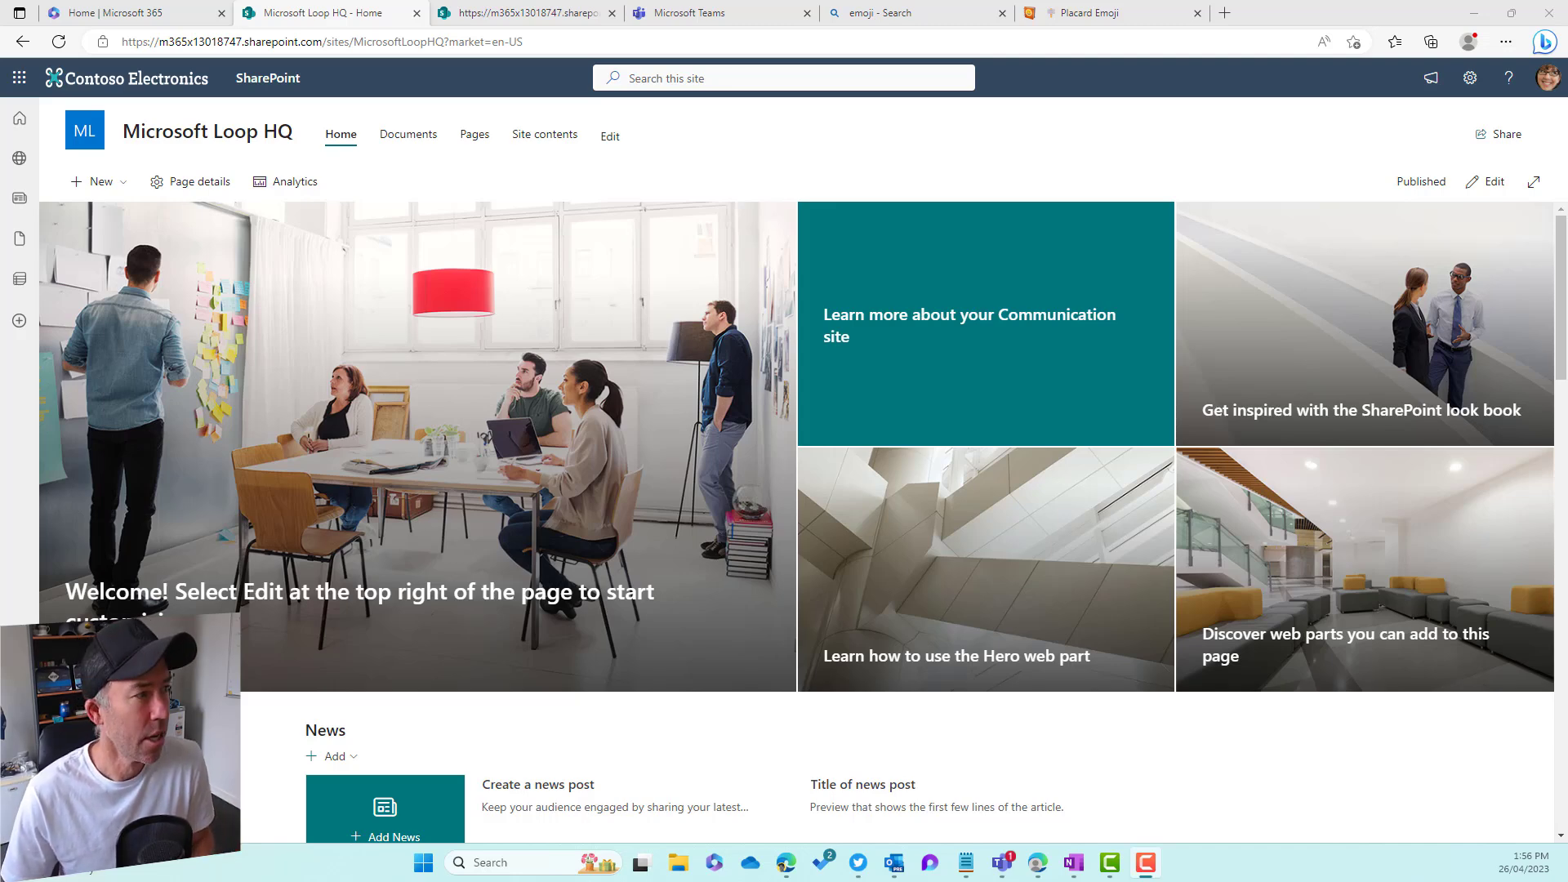
# Set the new site's header to the Extended layout with the light blue background theme.
pyautogui.click(1471, 78)
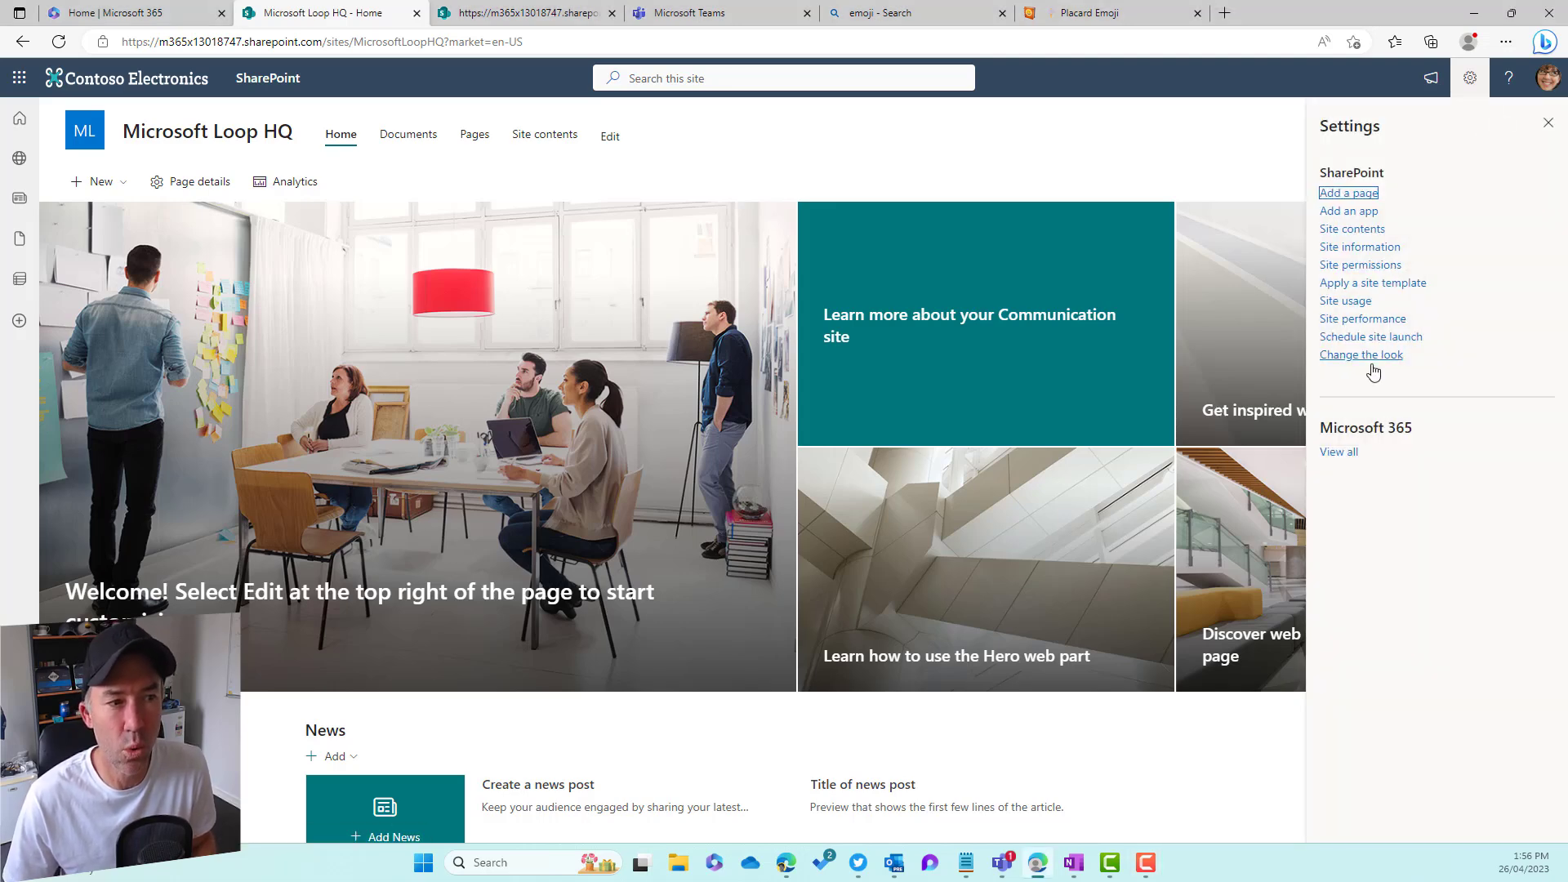
pyautogui.click(1374, 359)
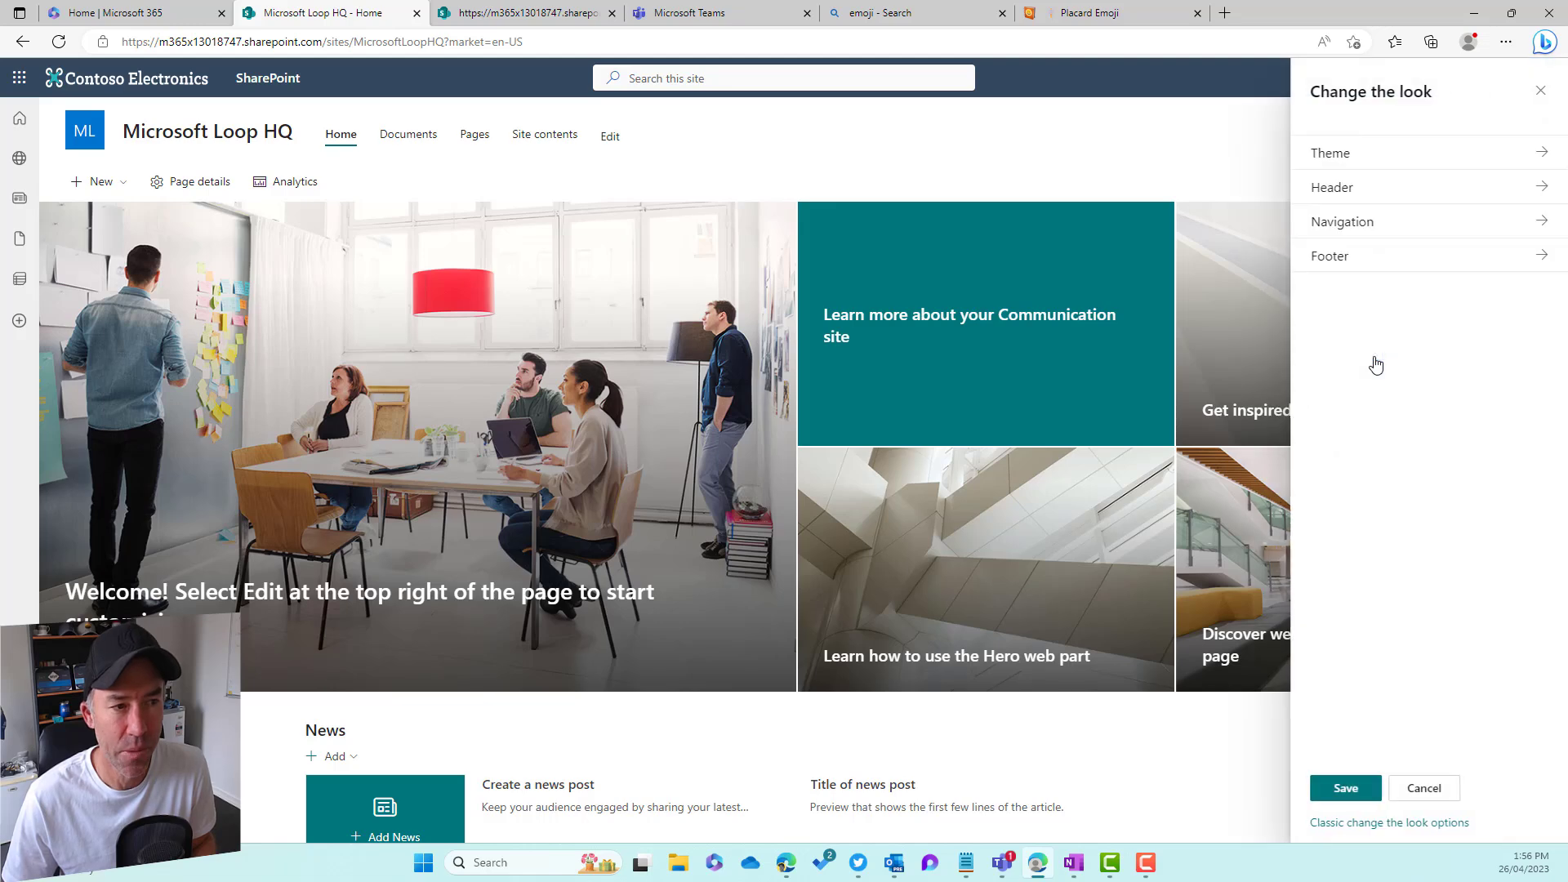
pyautogui.click(1379, 190)
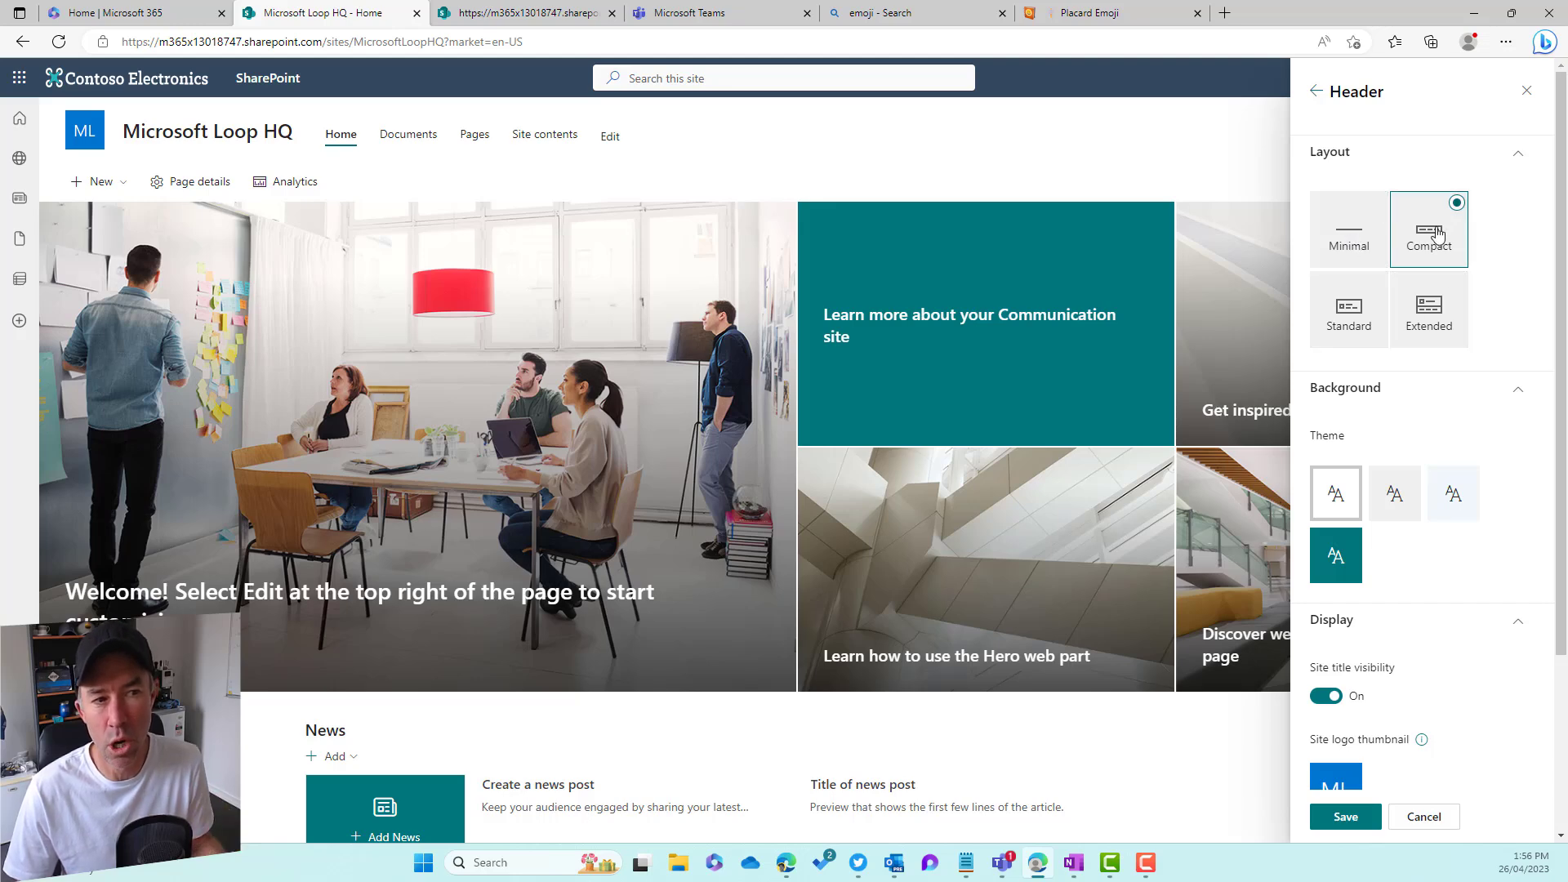
pyautogui.click(1436, 315)
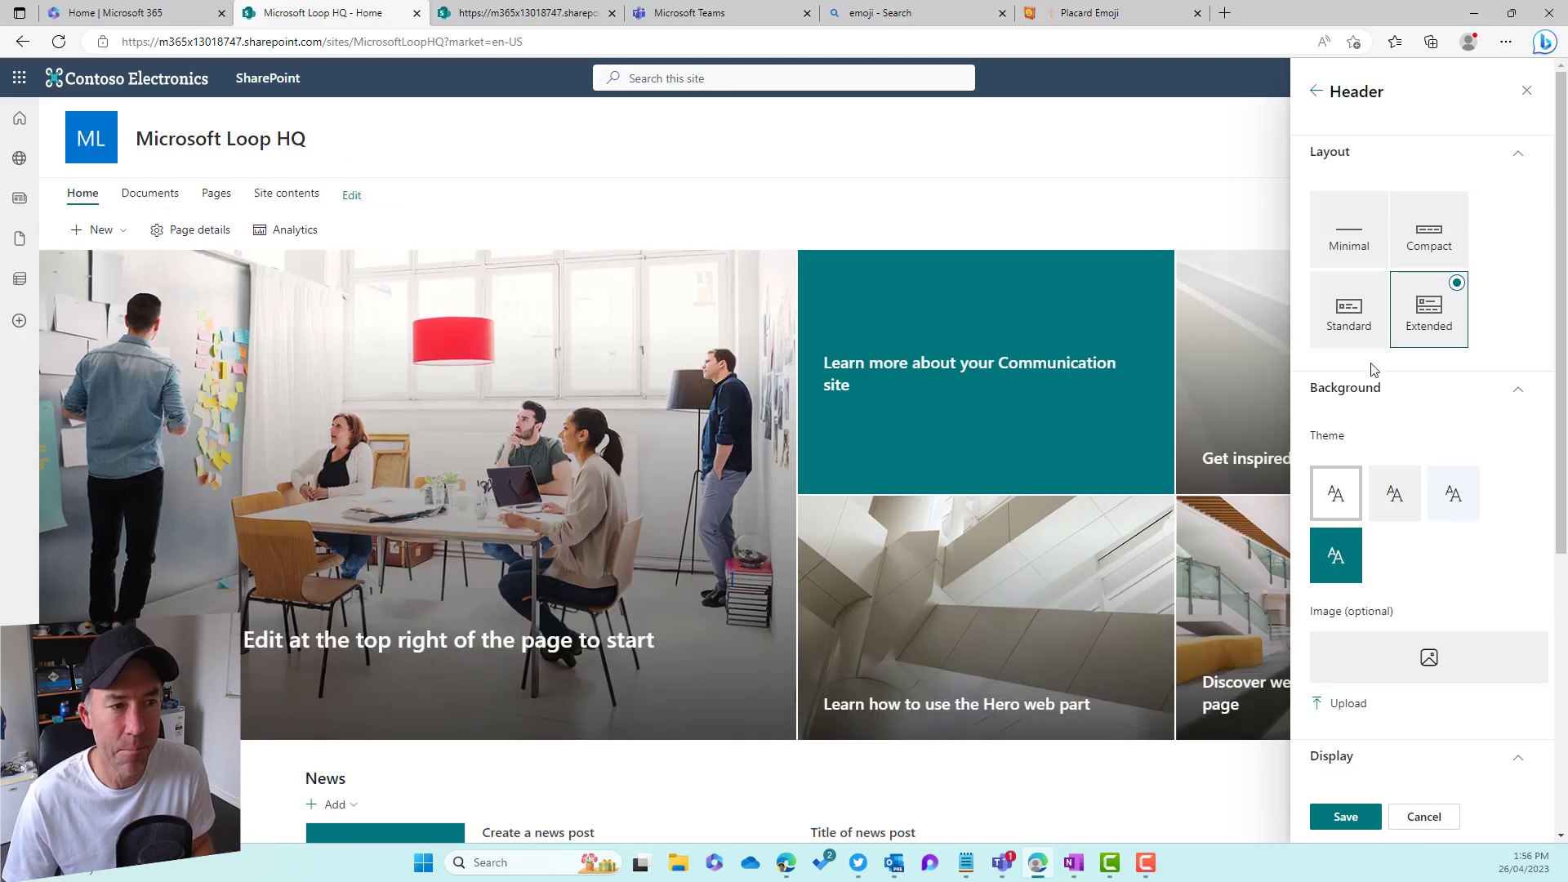
pyautogui.scroll(-1, 1380, 454)
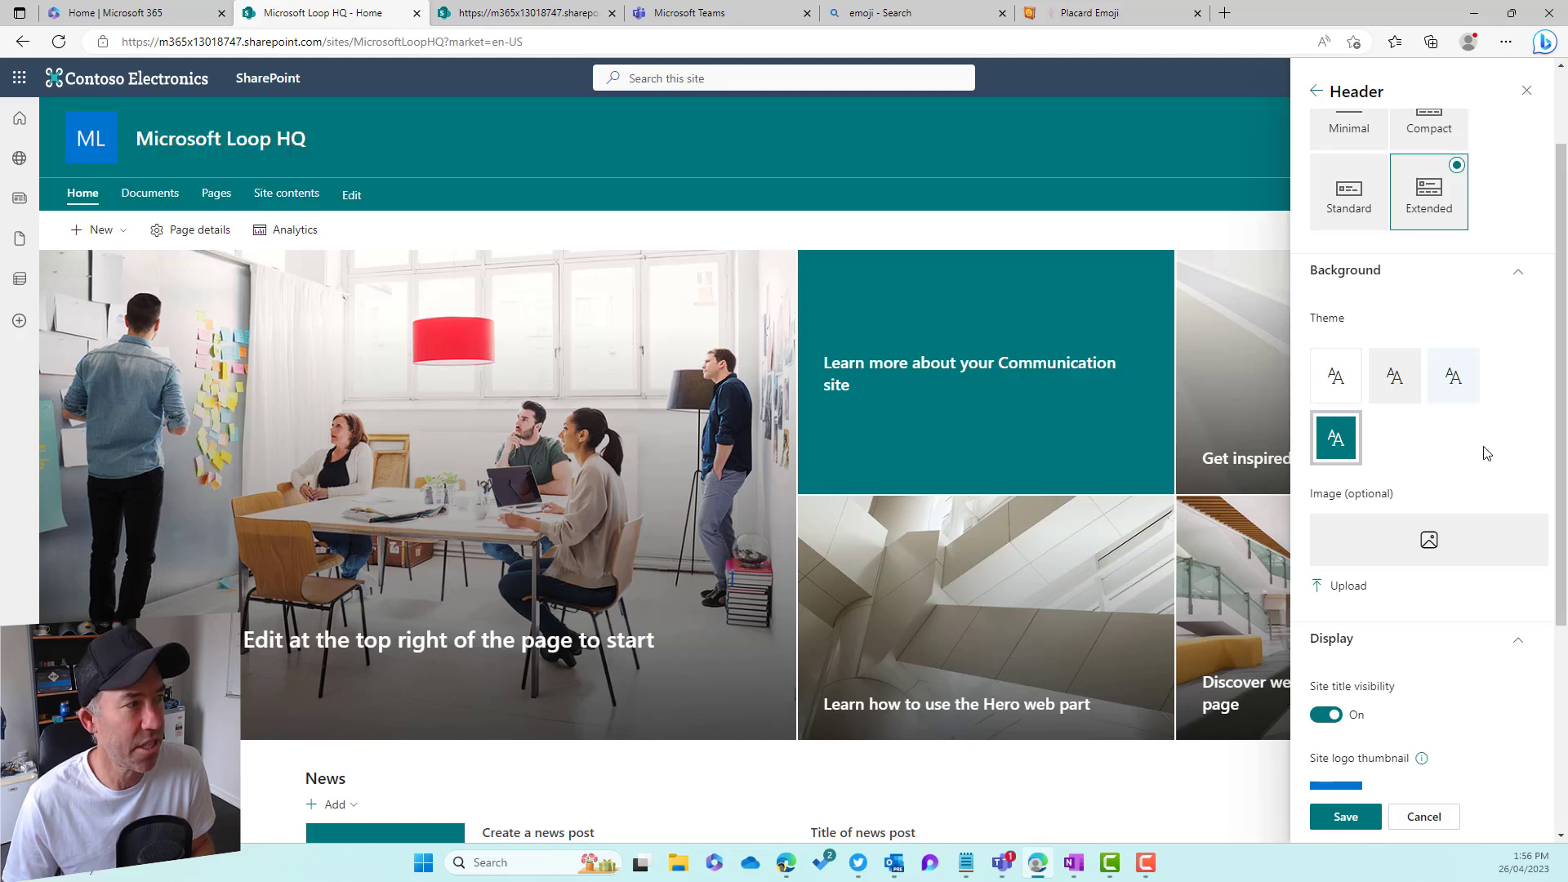
pyautogui.click(1452, 384)
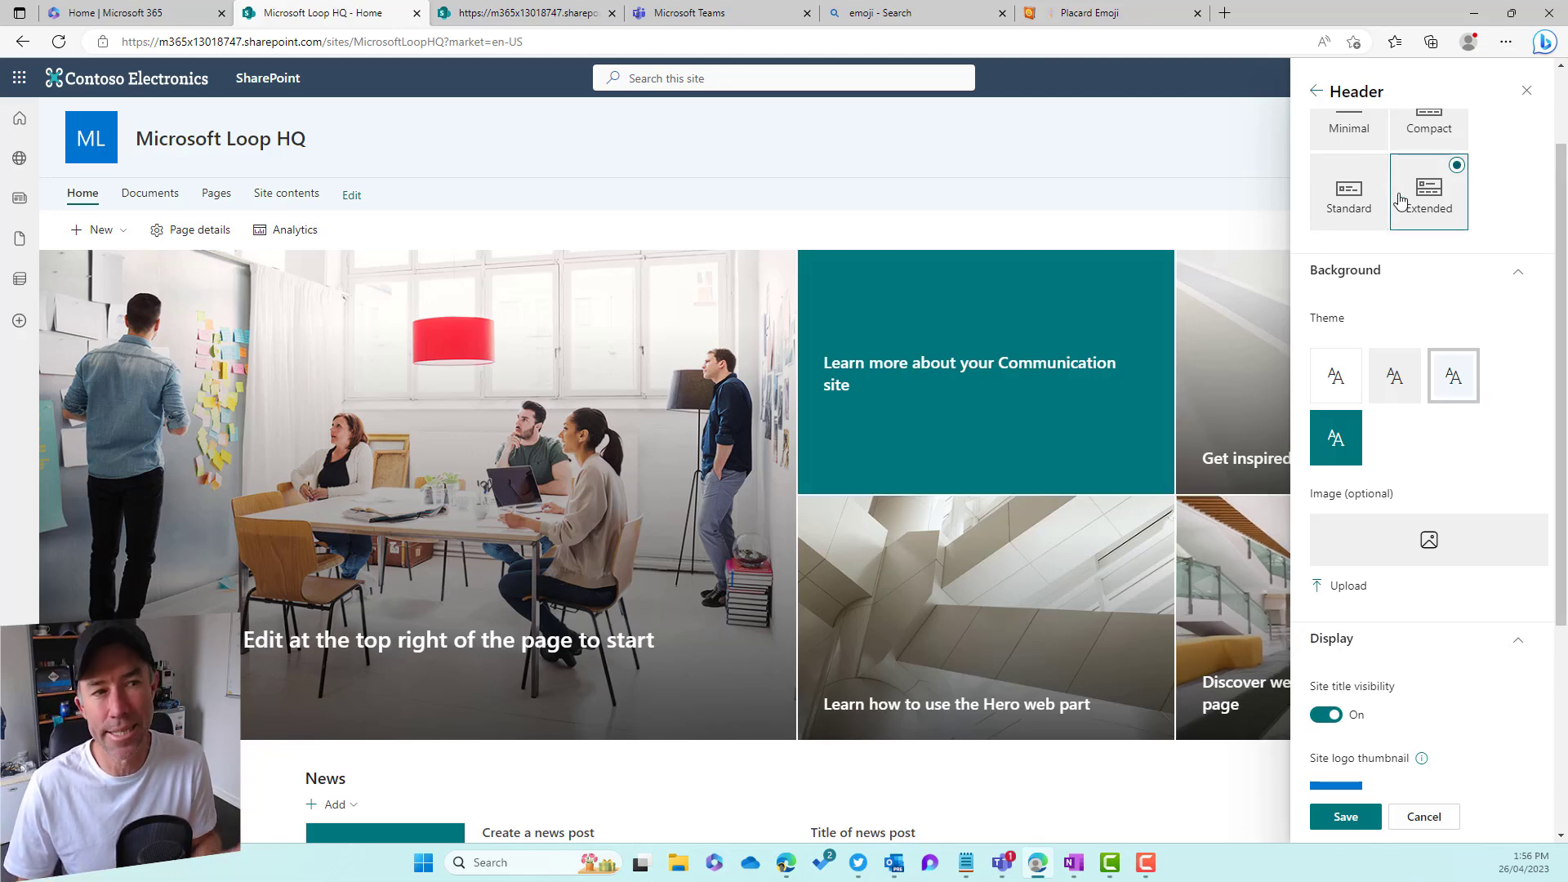
# Upload an image as the optional background of the site header.
pyautogui.scroll(2, 1444, 206)
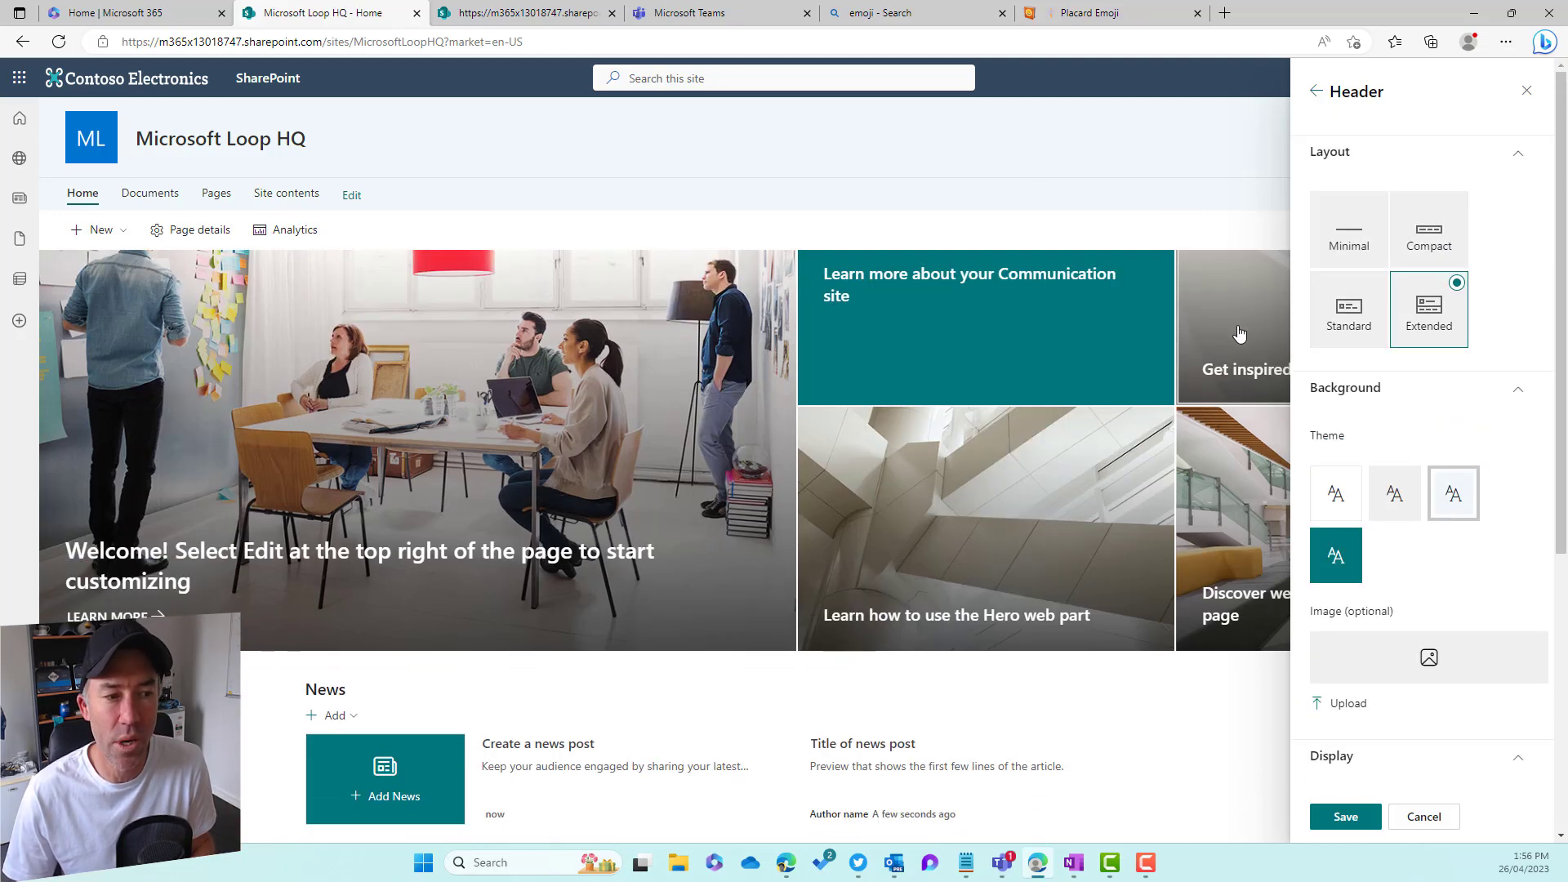
pyautogui.scroll(-1, 1225, 332)
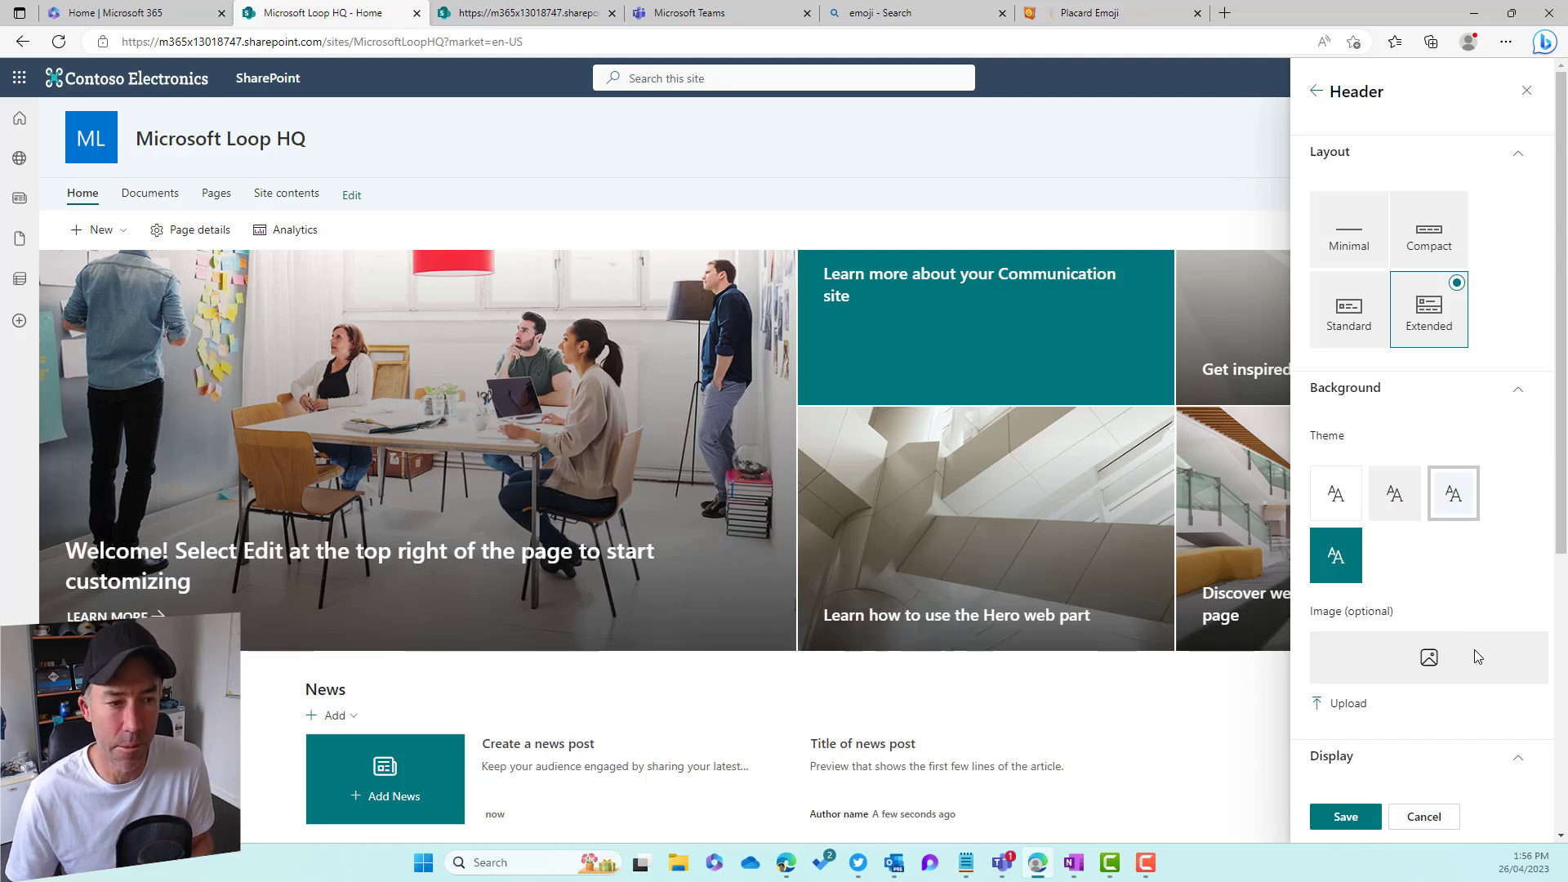
pyautogui.click(1352, 705)
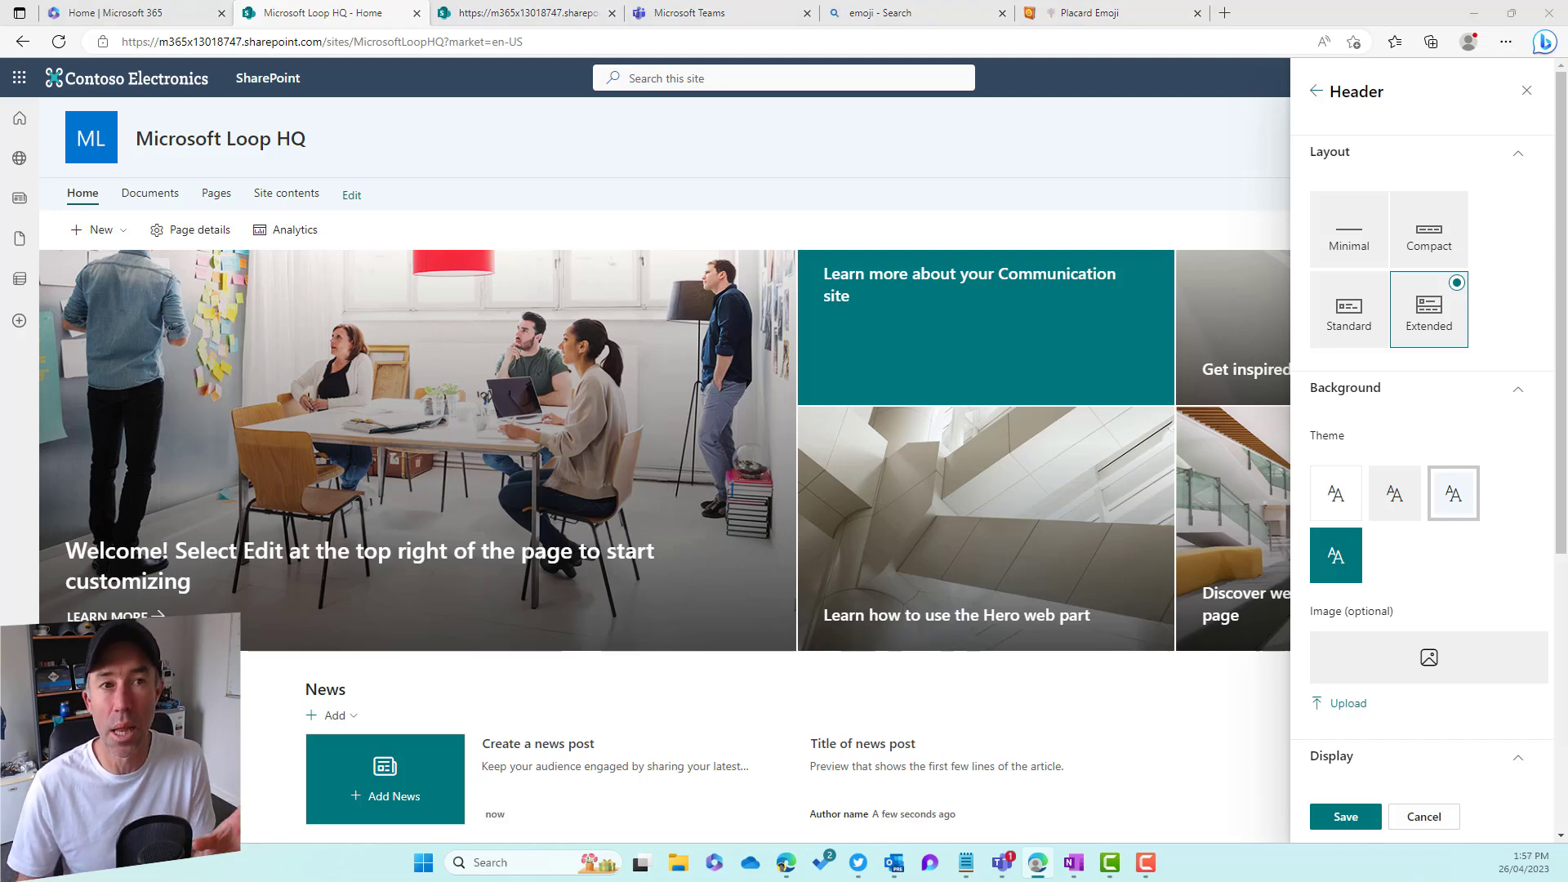
pyautogui.press('Return')
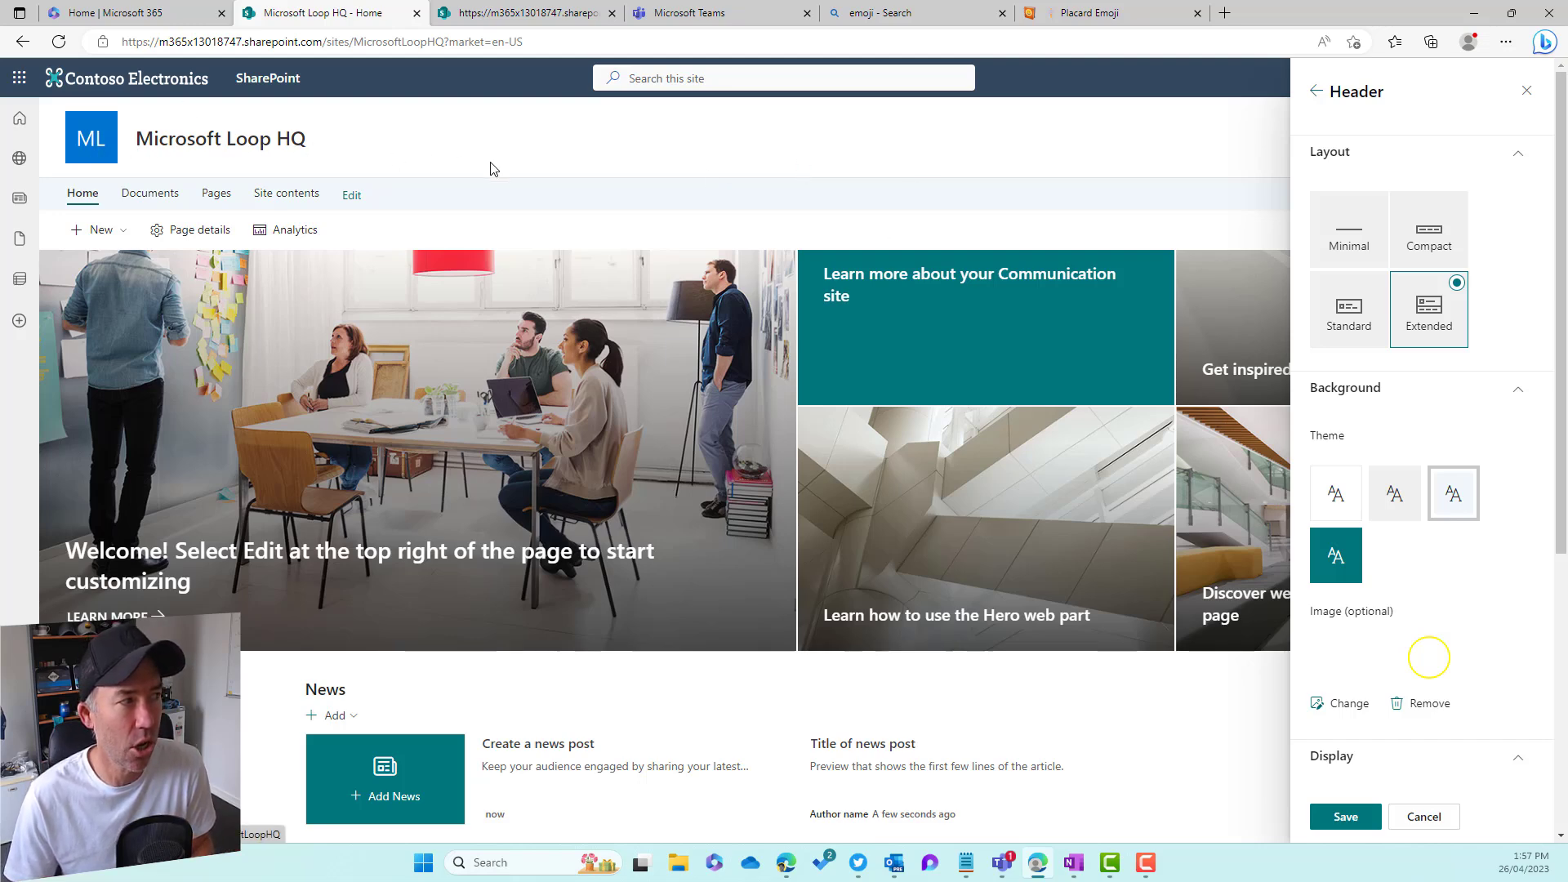
# Hide the site title in the header and replace the site logo thumbnail and site logo with the Microsoft Loop HQ artwork.
pyautogui.scroll(-1, 1441, 462)
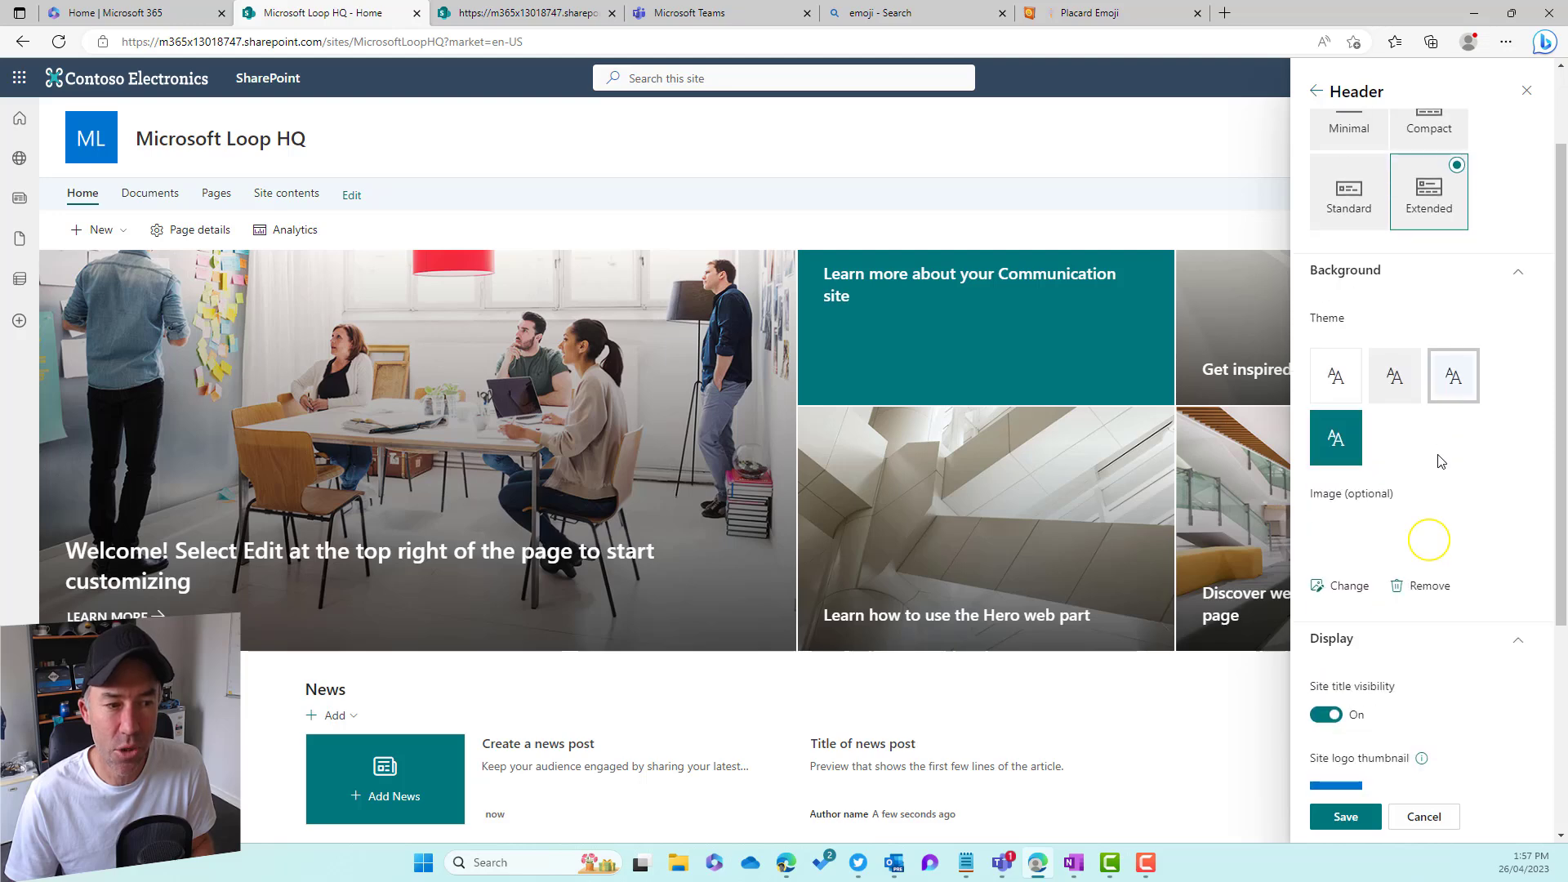
pyautogui.scroll(-3, 1441, 462)
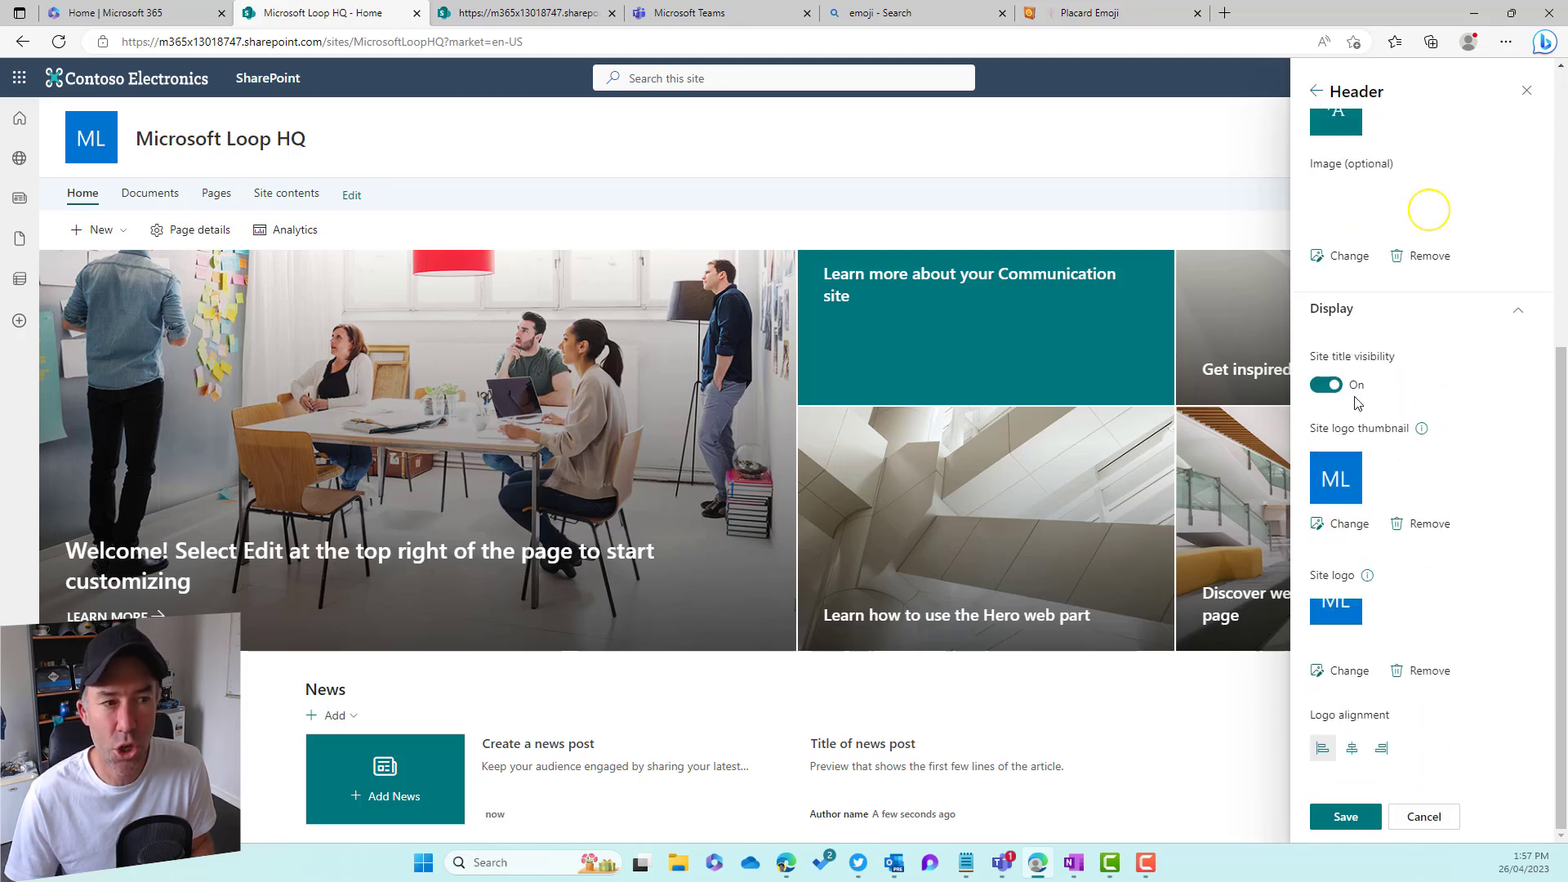
pyautogui.click(1325, 385)
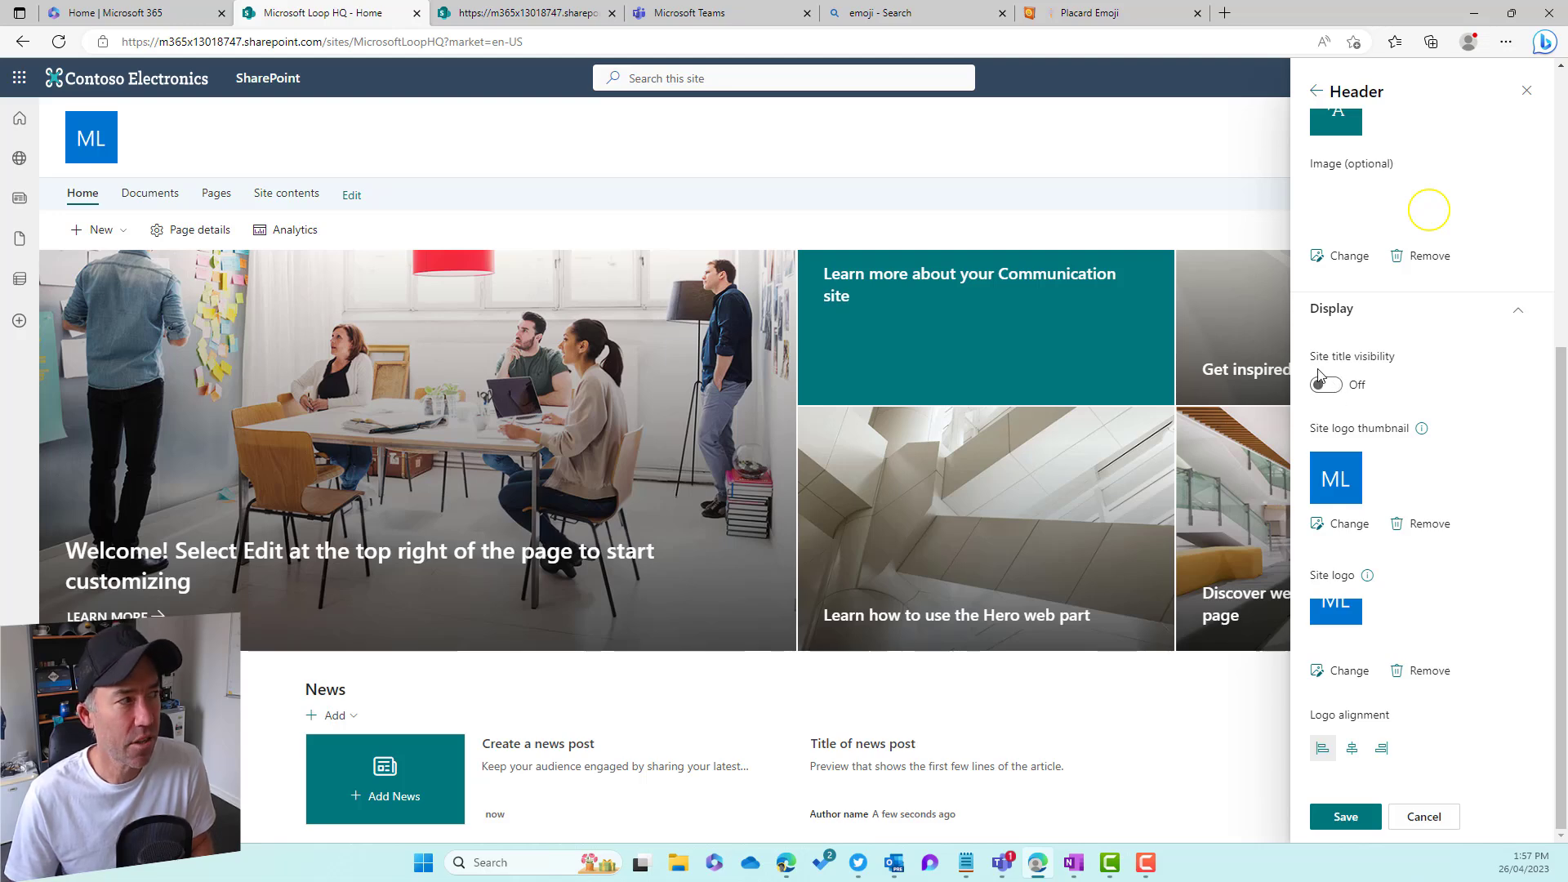
pyautogui.click(1346, 530)
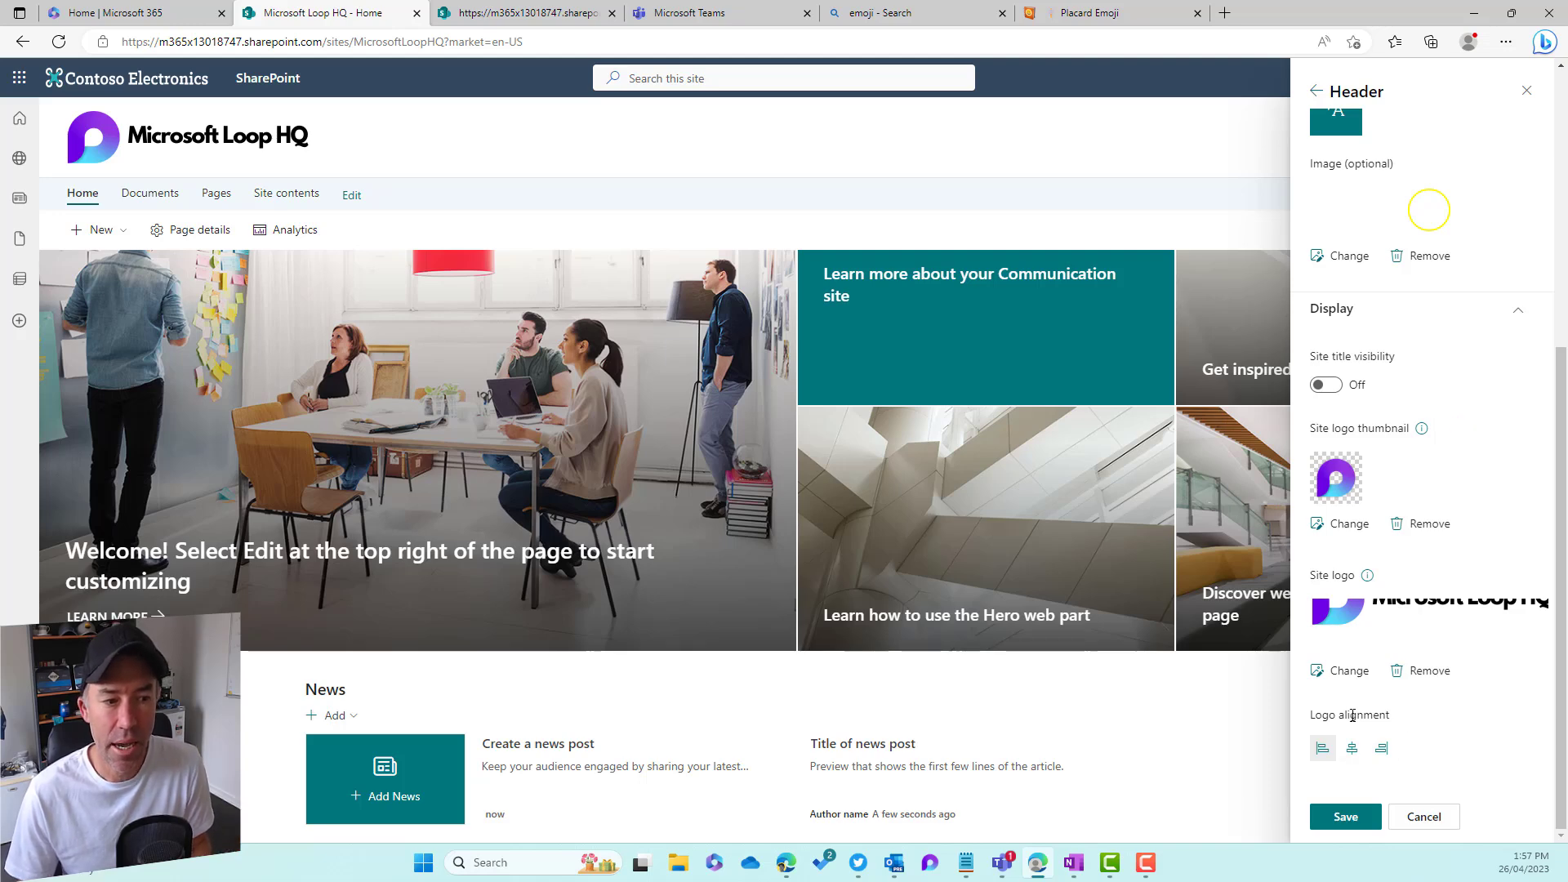
# Center-align the site logo in the header and save the header changes.
pyautogui.moveTo(1322, 722); pyautogui.dragTo(1394, 718)
pyautogui.click(1353, 750)
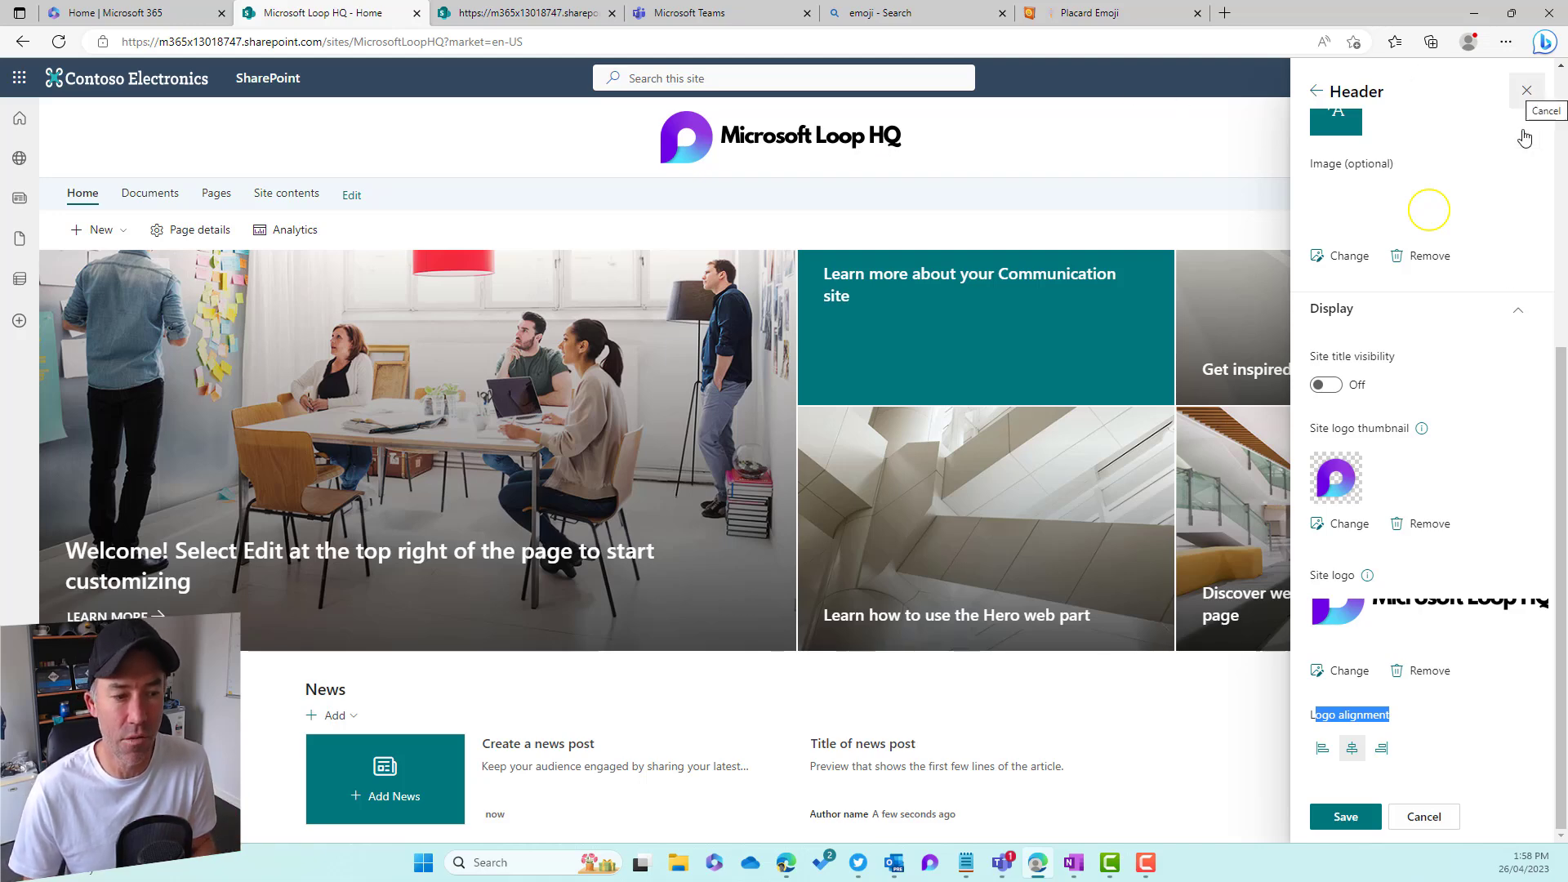
pyautogui.click(1348, 817)
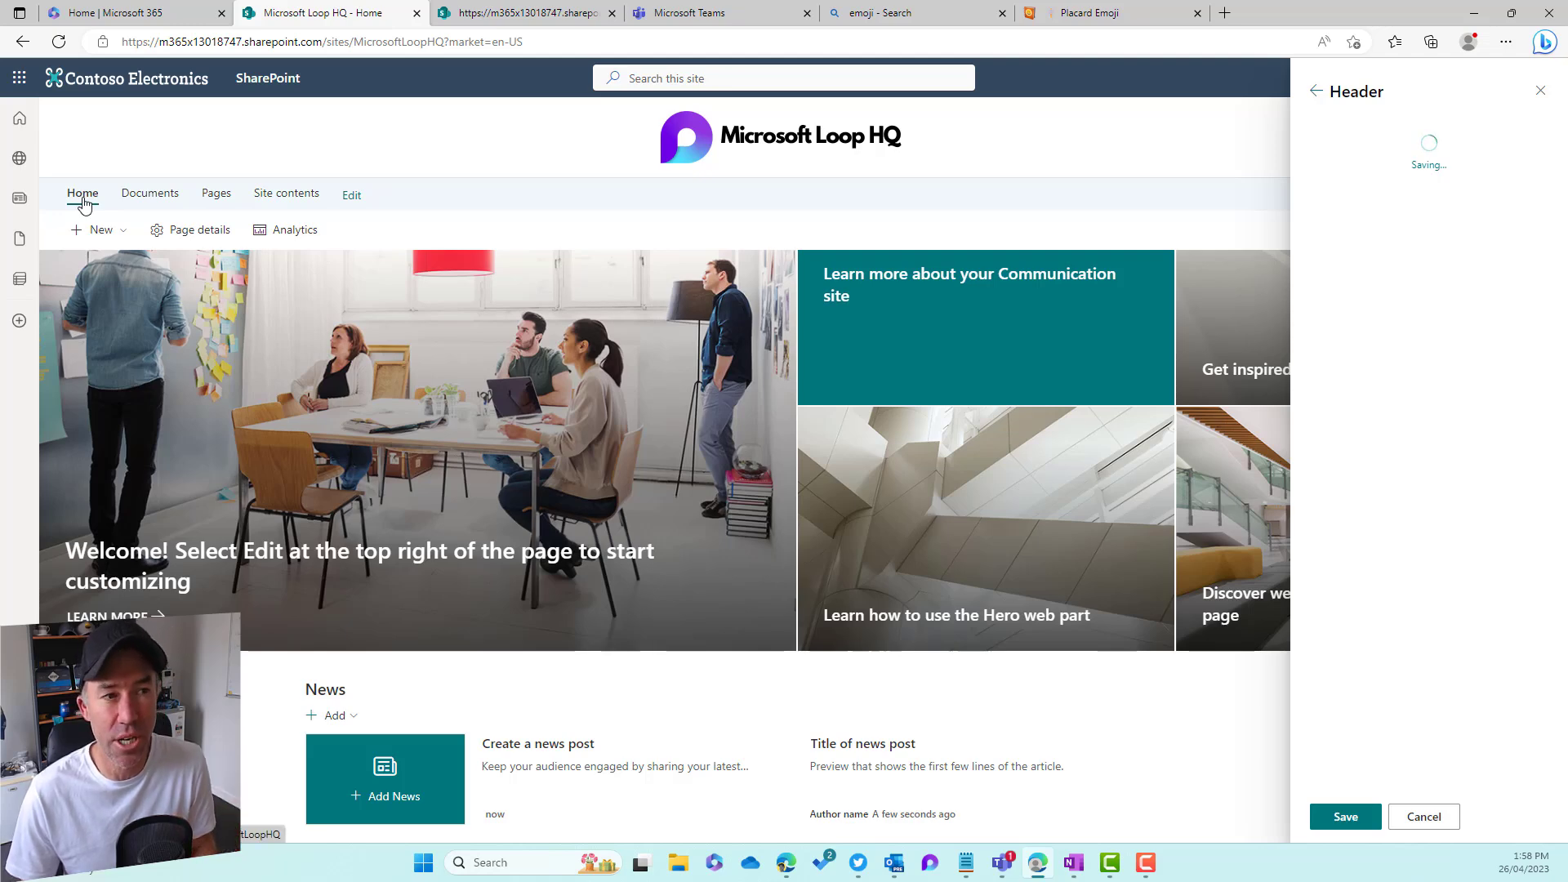
# Remove the Site contents, Pages, Documents and Home links from the new site's navigation.
pyautogui.click(353, 197)
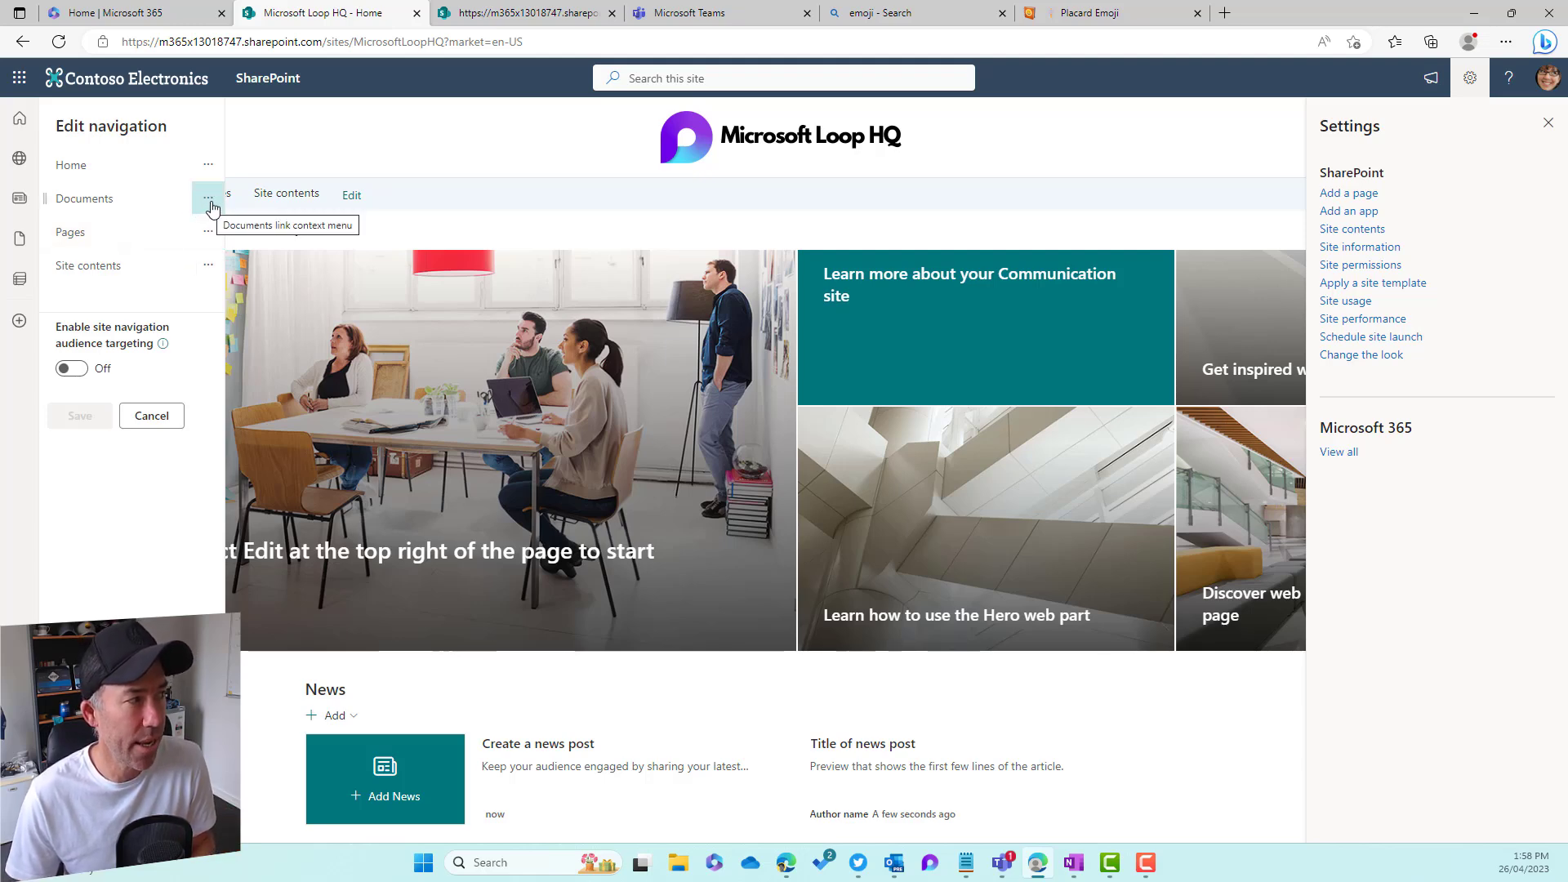
pyautogui.click(209, 266)
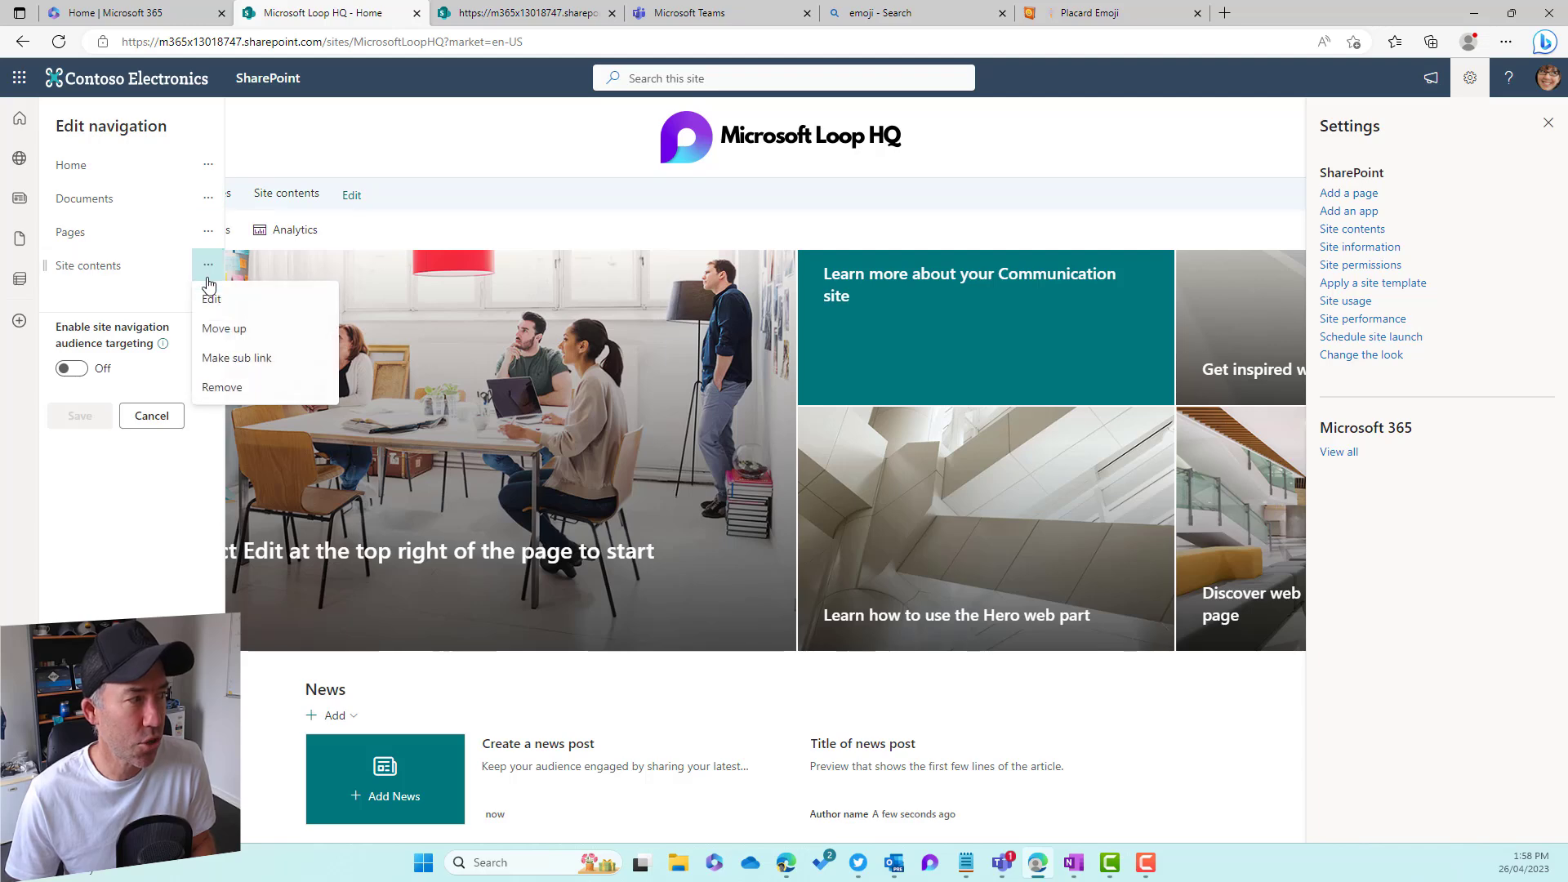
pyautogui.click(220, 387)
pyautogui.click(209, 232)
pyautogui.click(220, 354)
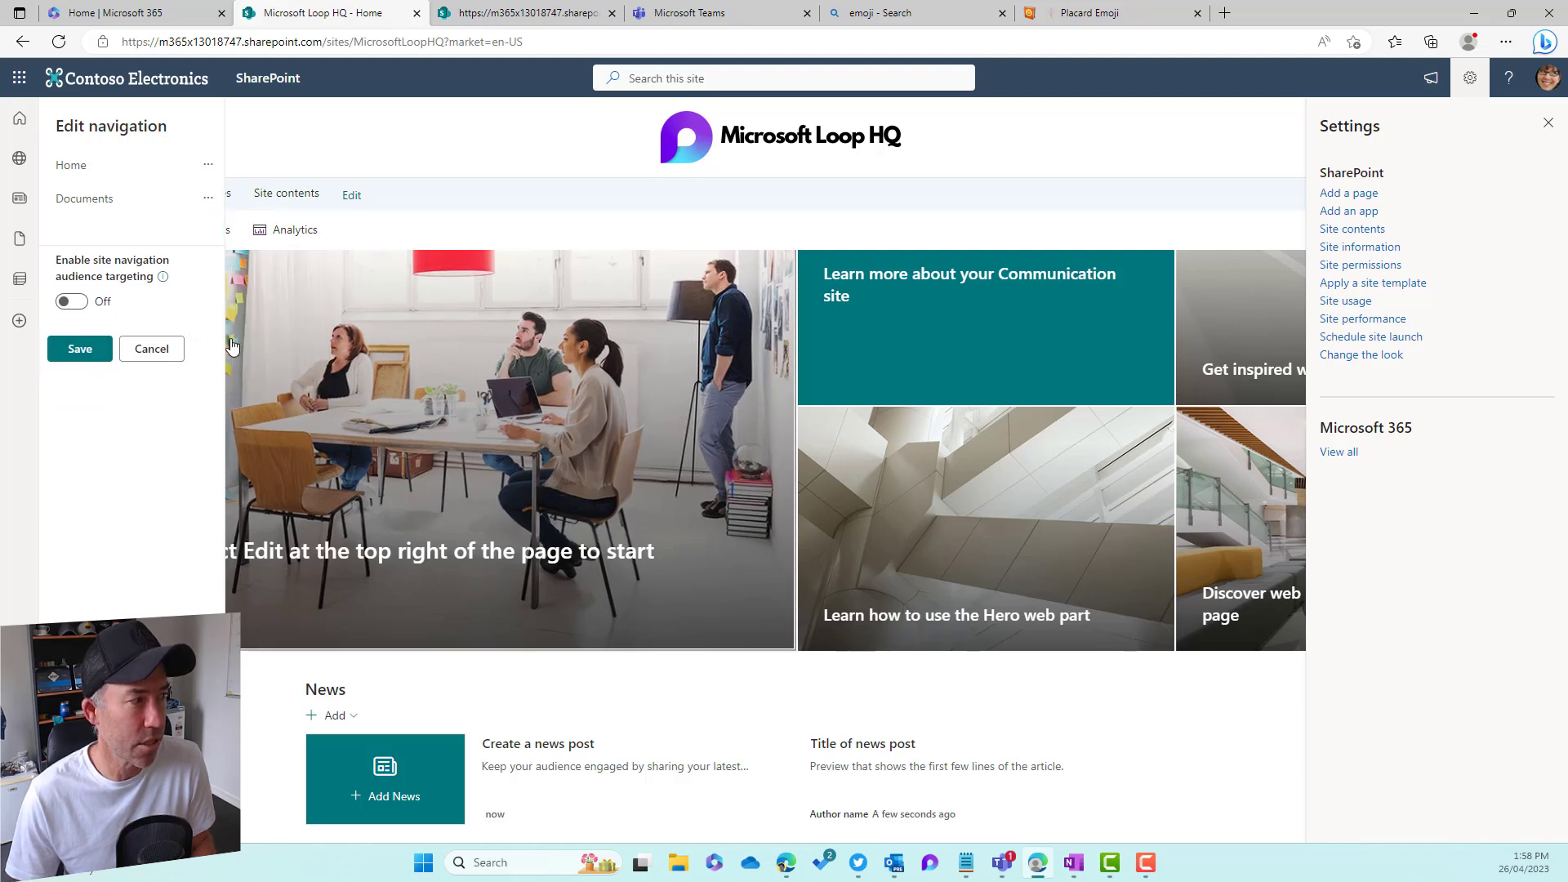
pyautogui.click(209, 198)
pyautogui.click(220, 320)
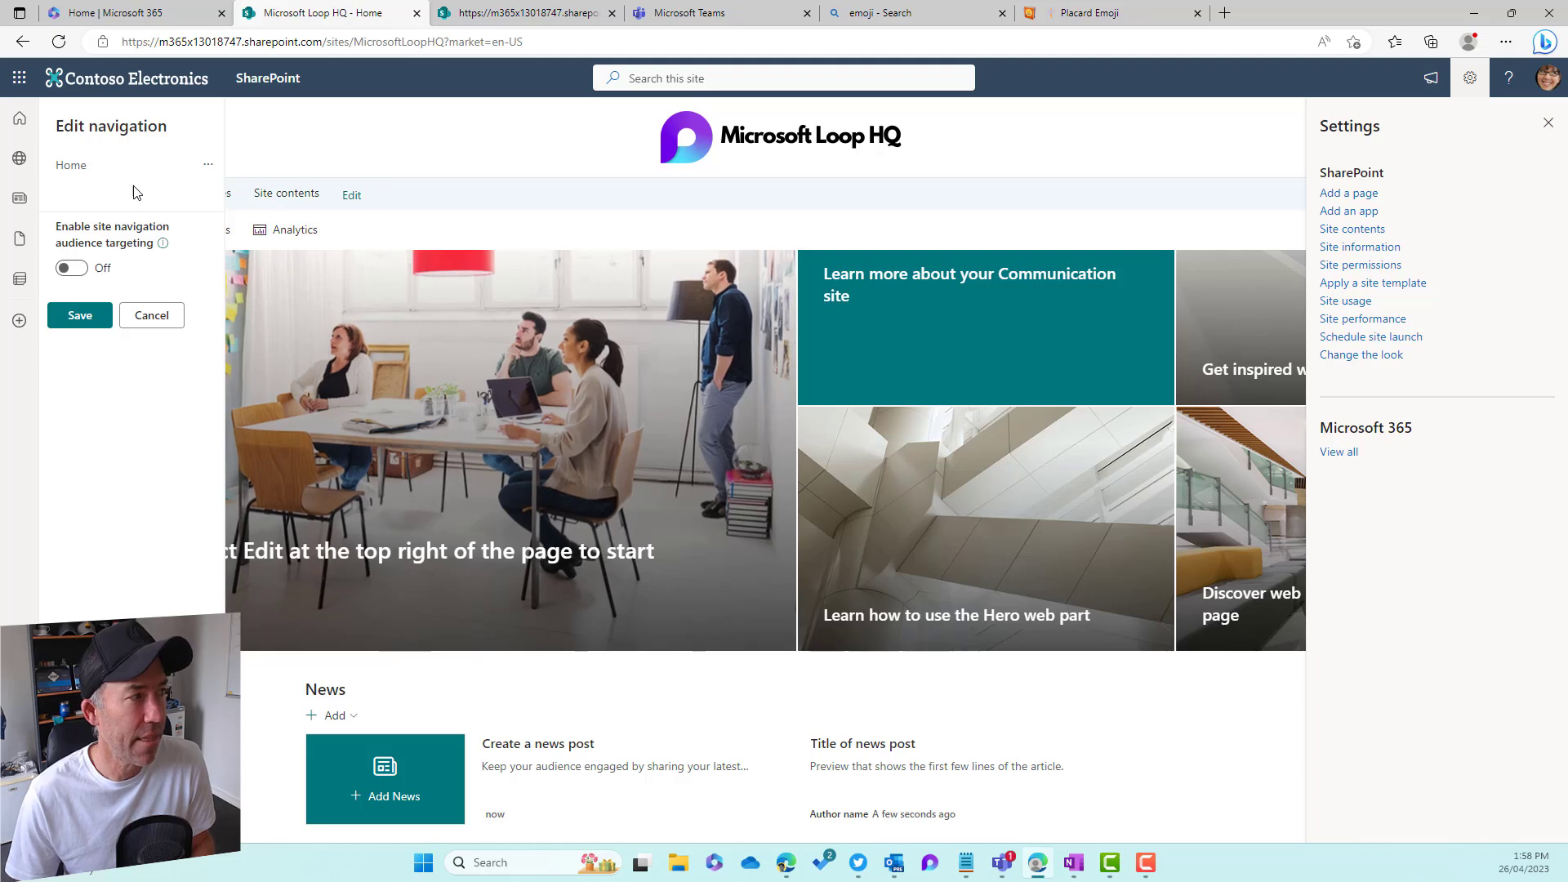
pyautogui.click(211, 169)
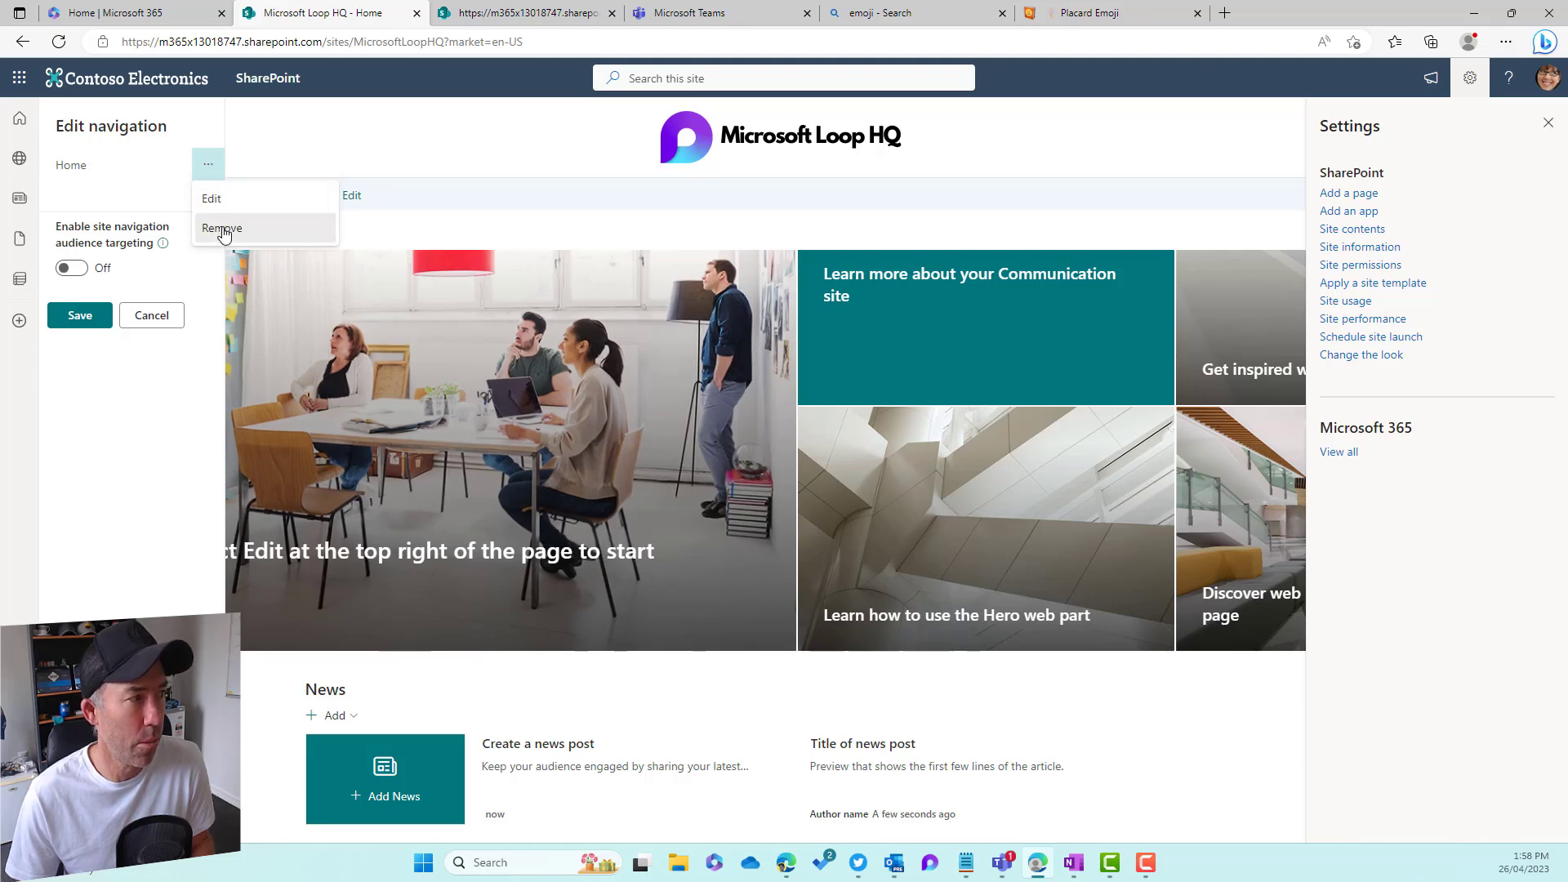
pyautogui.click(222, 230)
# Start a new navigation link, and copy the Newsletter HQ link's address from the example home site's navigation.
pyautogui.click(133, 153)
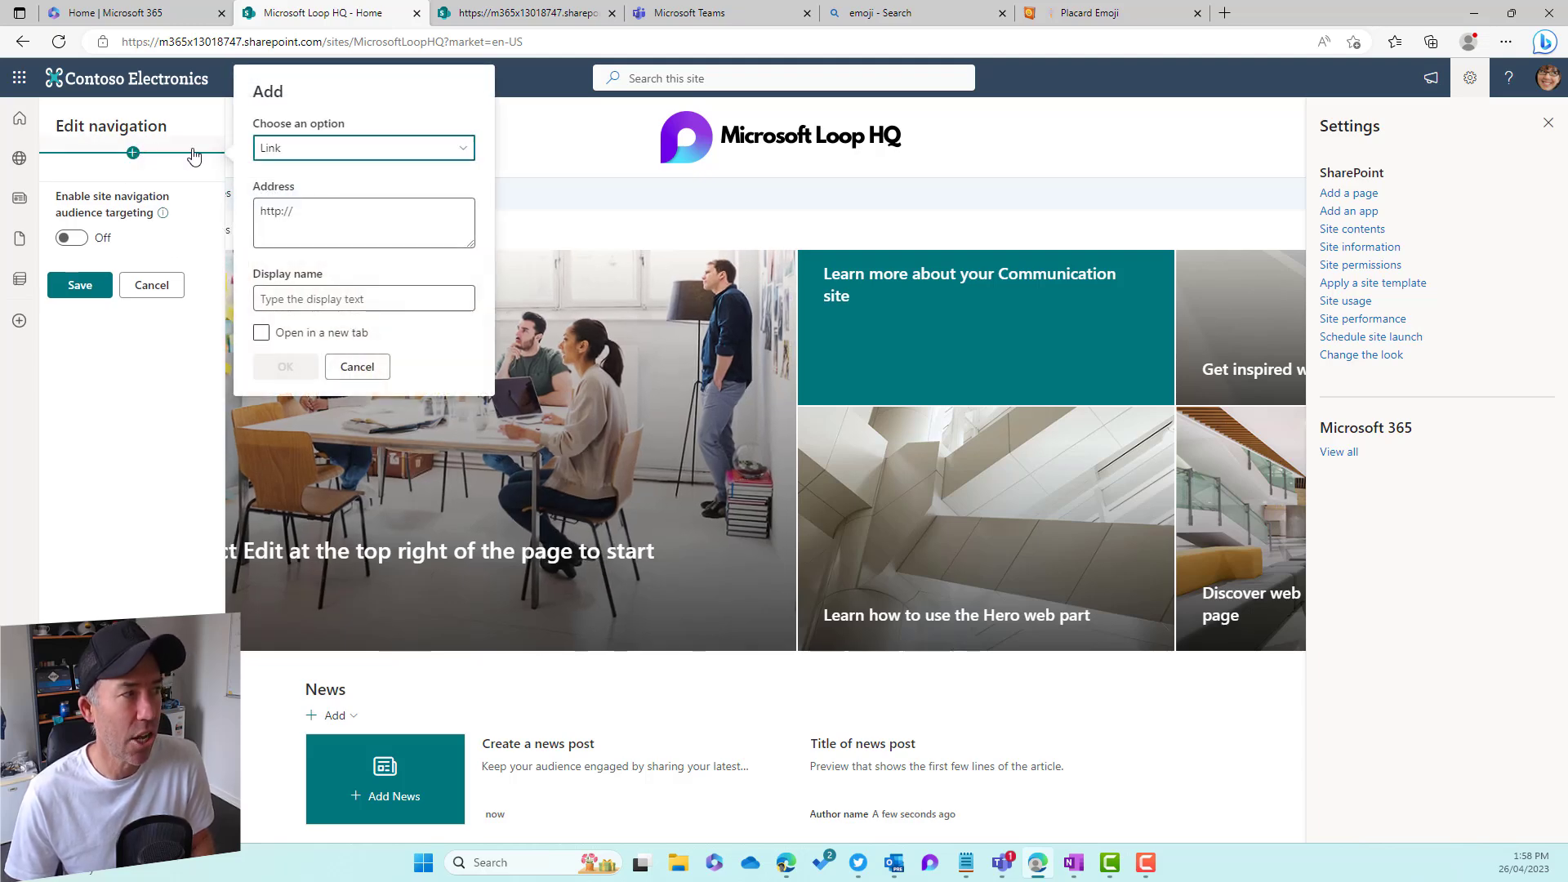
pyautogui.click(502, 23)
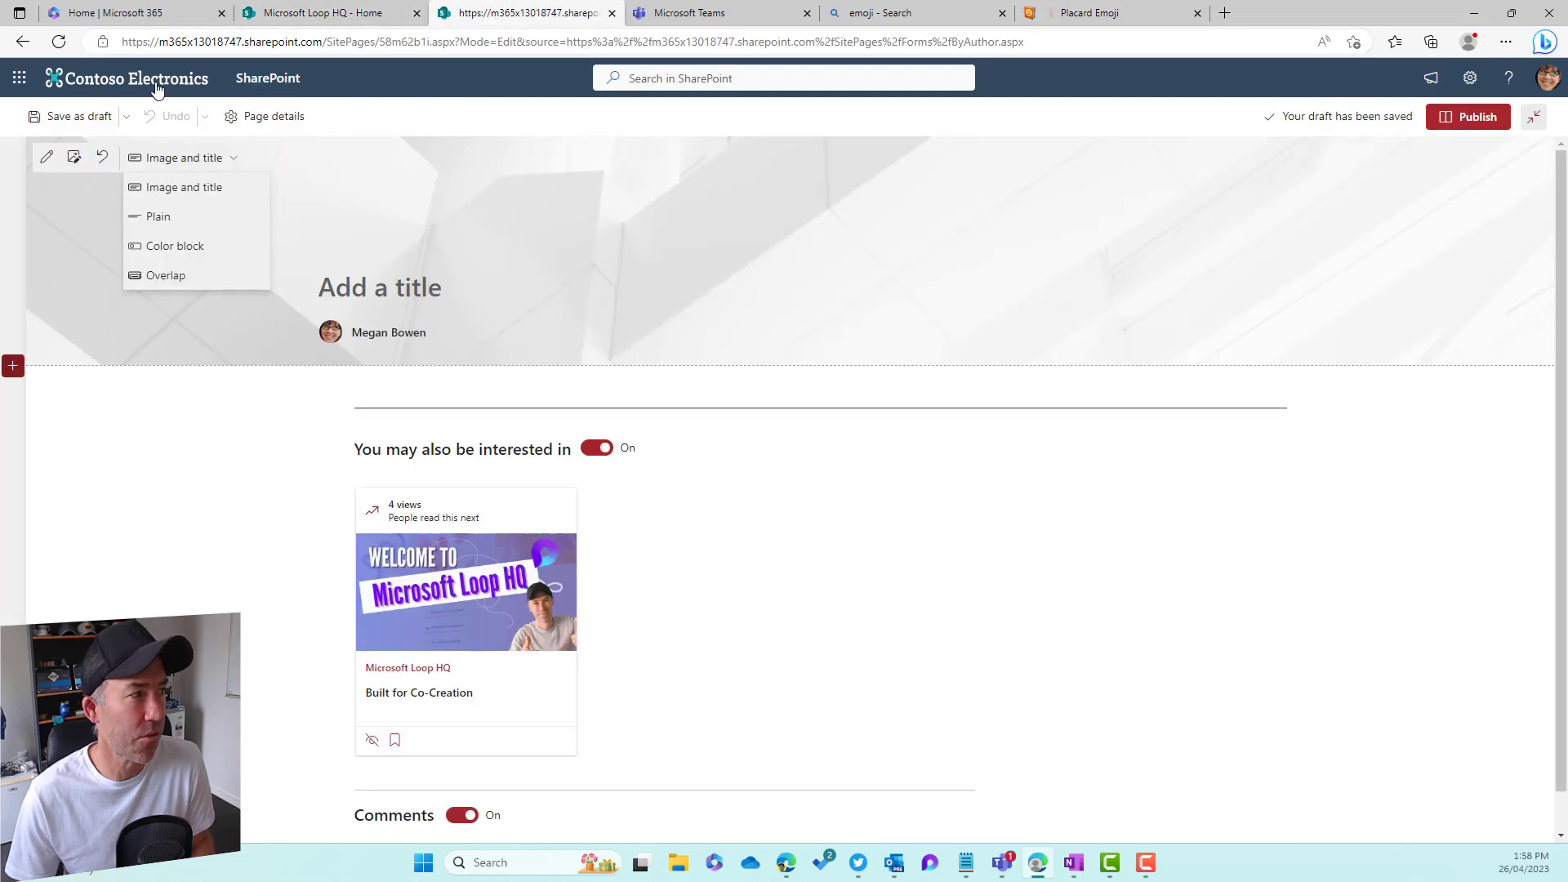
pyautogui.click(272, 79)
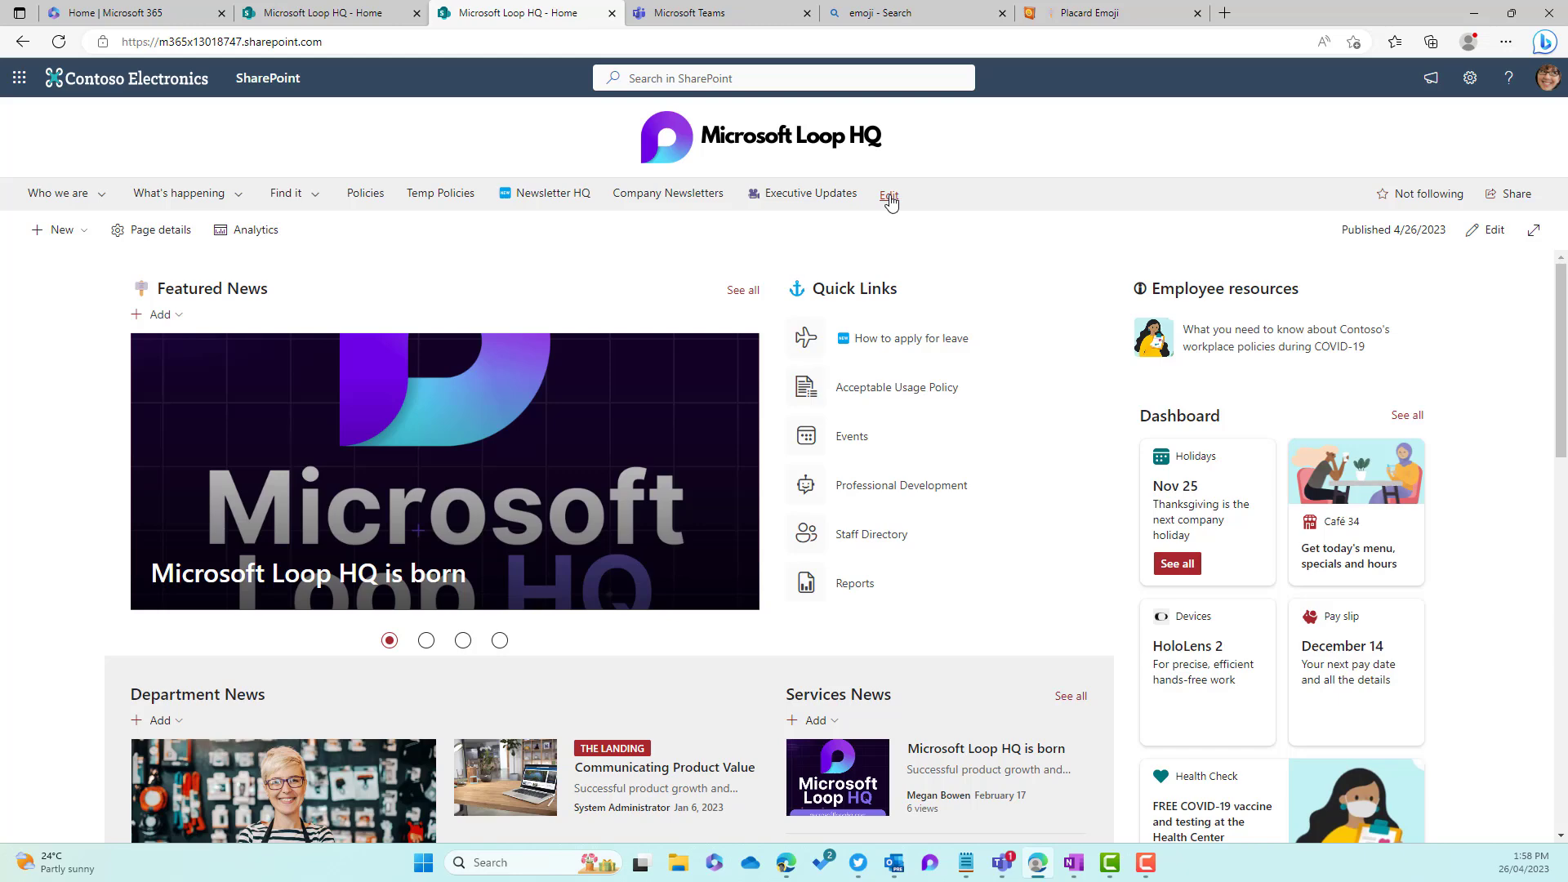
pyautogui.click(890, 196)
pyautogui.scroll(-5, 155, 290)
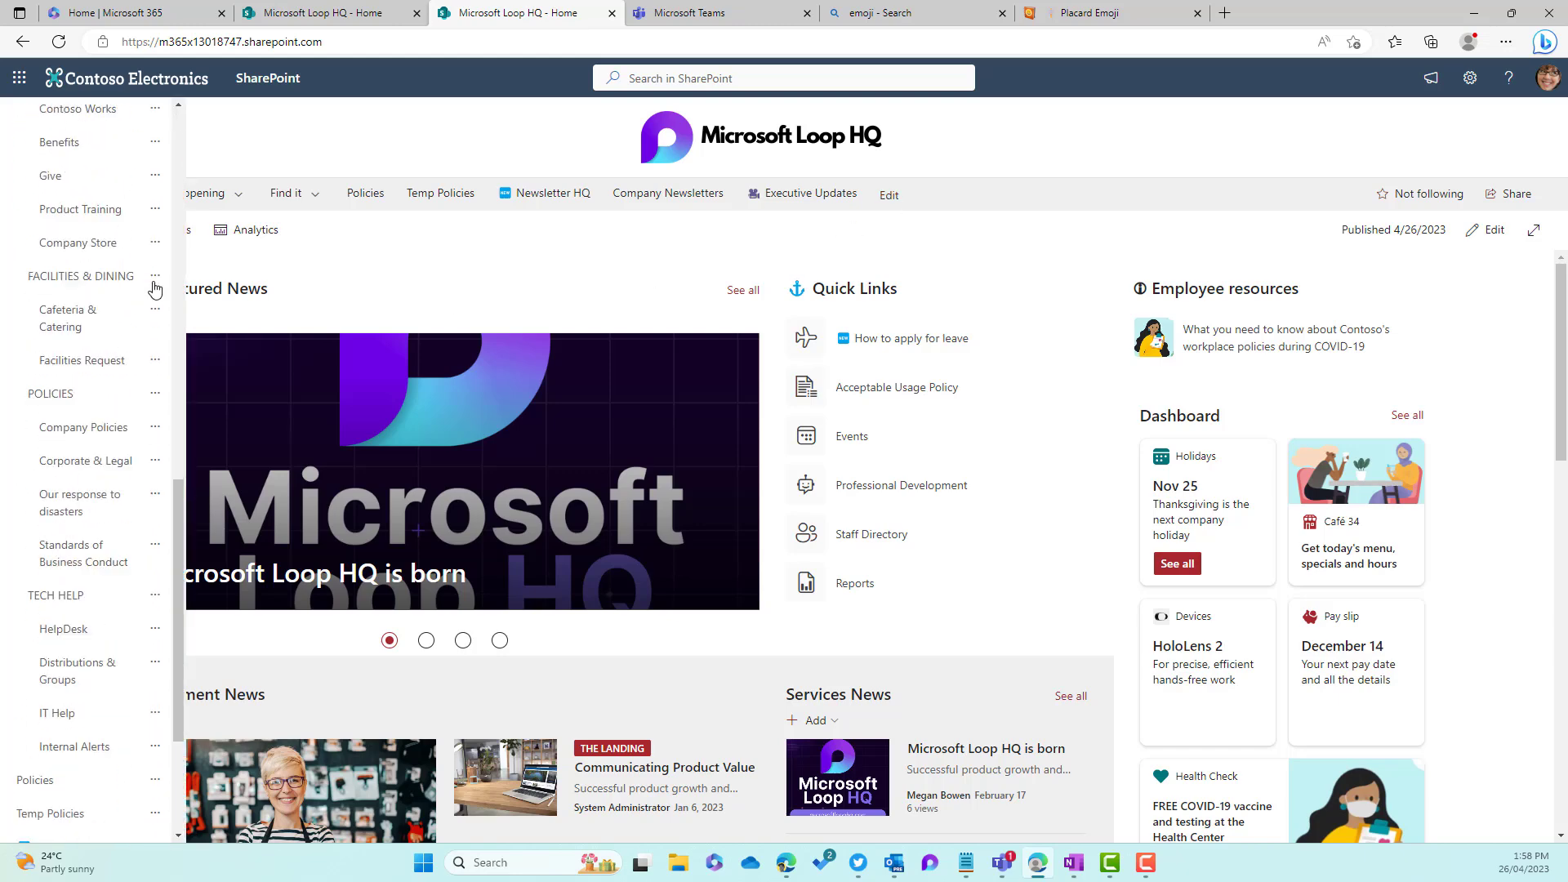
pyautogui.scroll(-3, 155, 290)
pyautogui.click(168, 603)
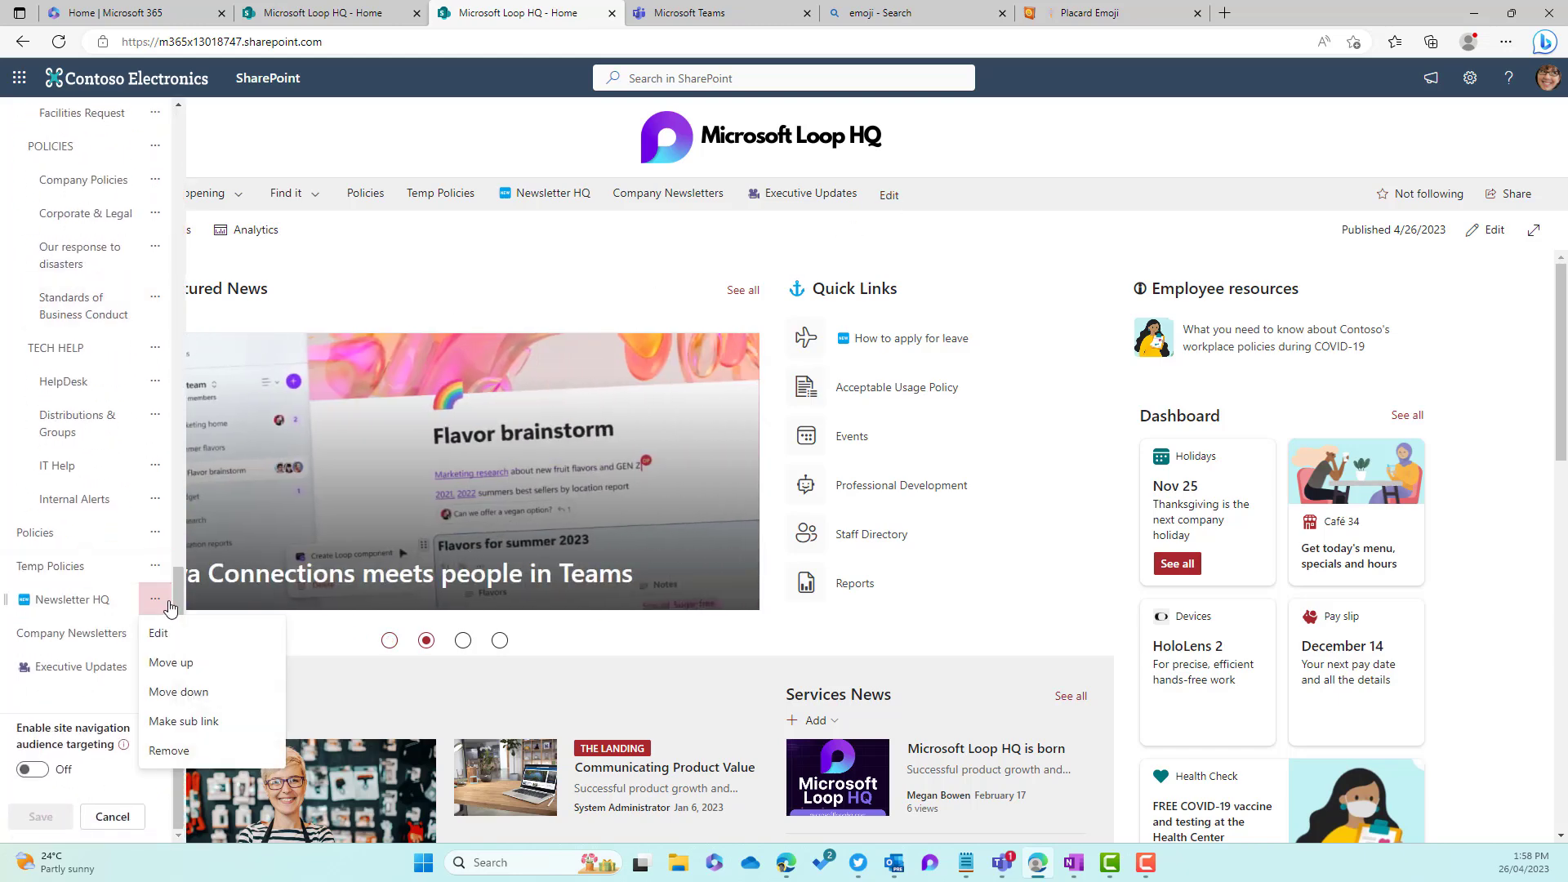
pyautogui.click(158, 634)
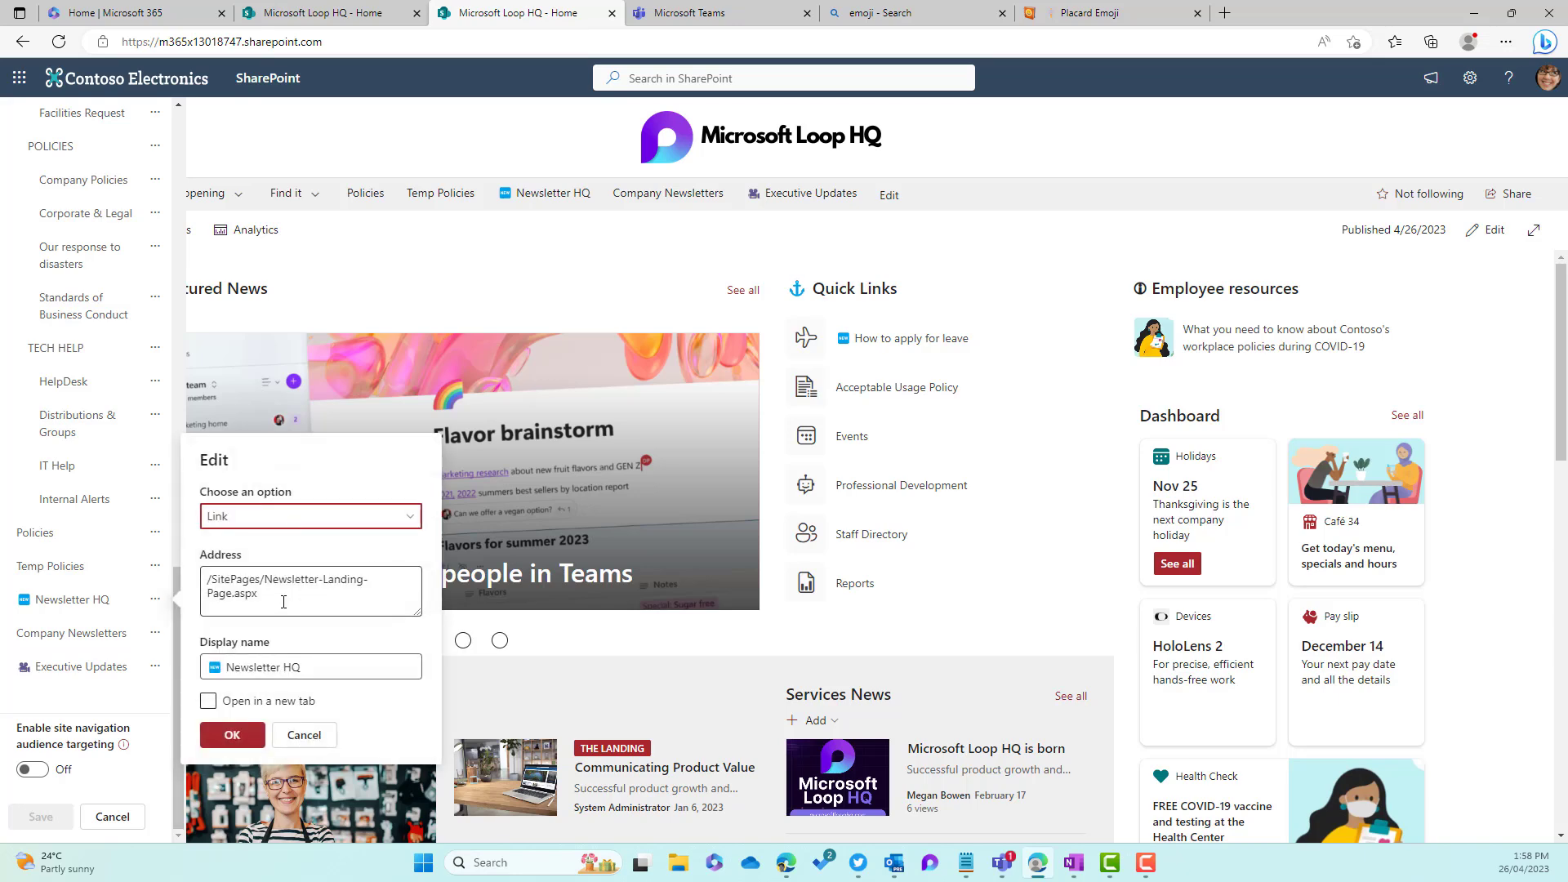
pyautogui.moveTo(283, 602); pyautogui.dragTo(191, 589)
pyautogui.hotkey('ctrl', 'c')
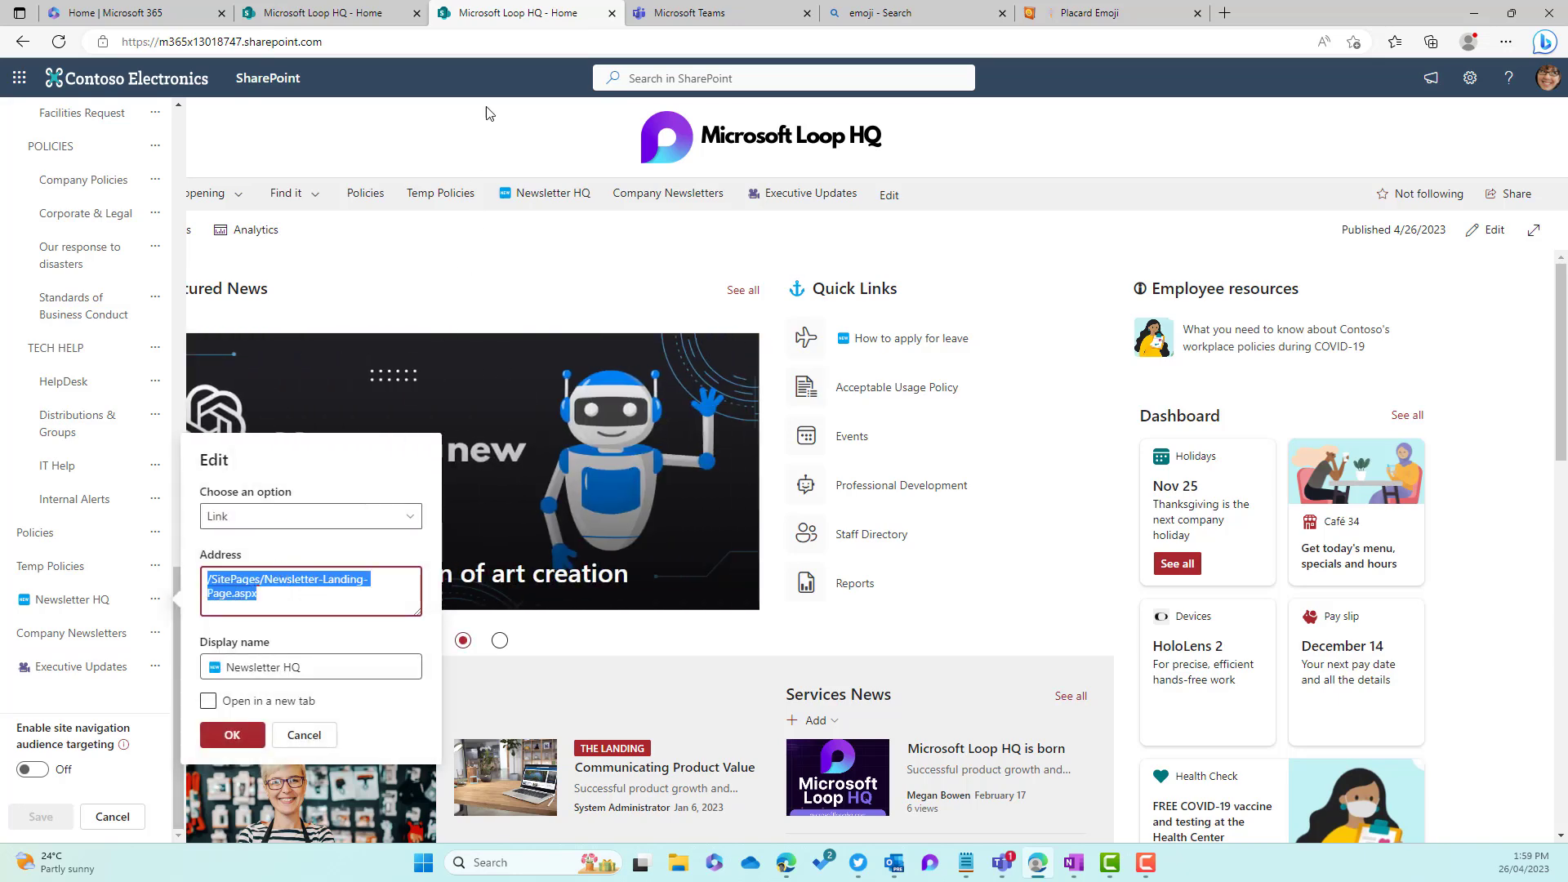
# Replace the new link's default address on the new site with the copied path /SitePages/Newsletter-Landing-Page.aspx.
pyautogui.click(335, 14)
pyautogui.click(318, 219)
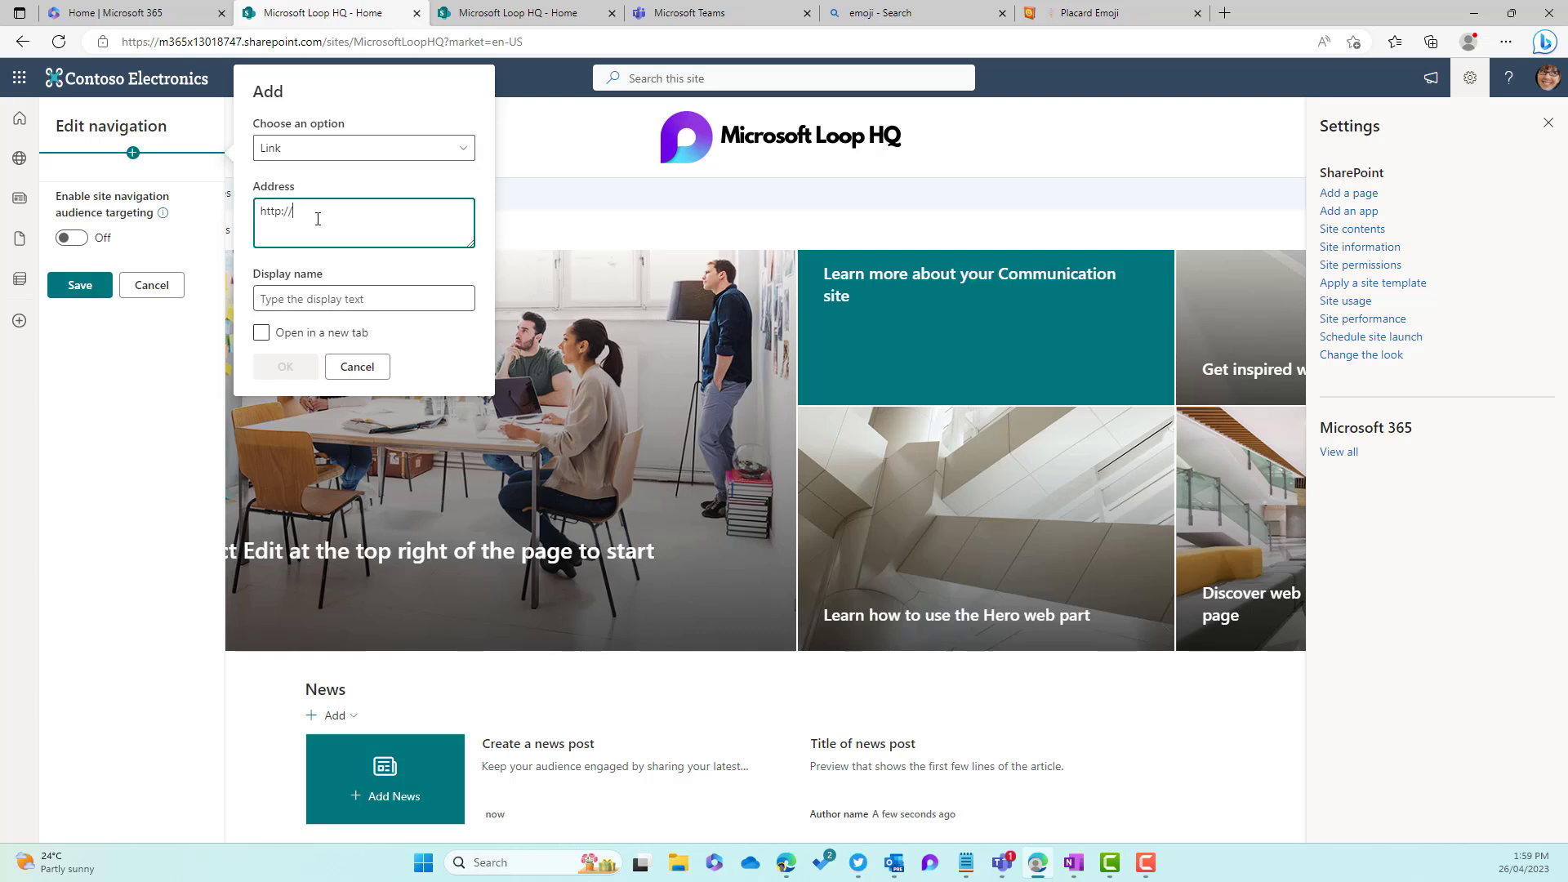
pyautogui.press('BackSpace')
pyautogui.press('BackSpace')
pyautogui.press('BackSpace')
pyautogui.press('BackSpace')
pyautogui.hotkey('ctrl', 'v')
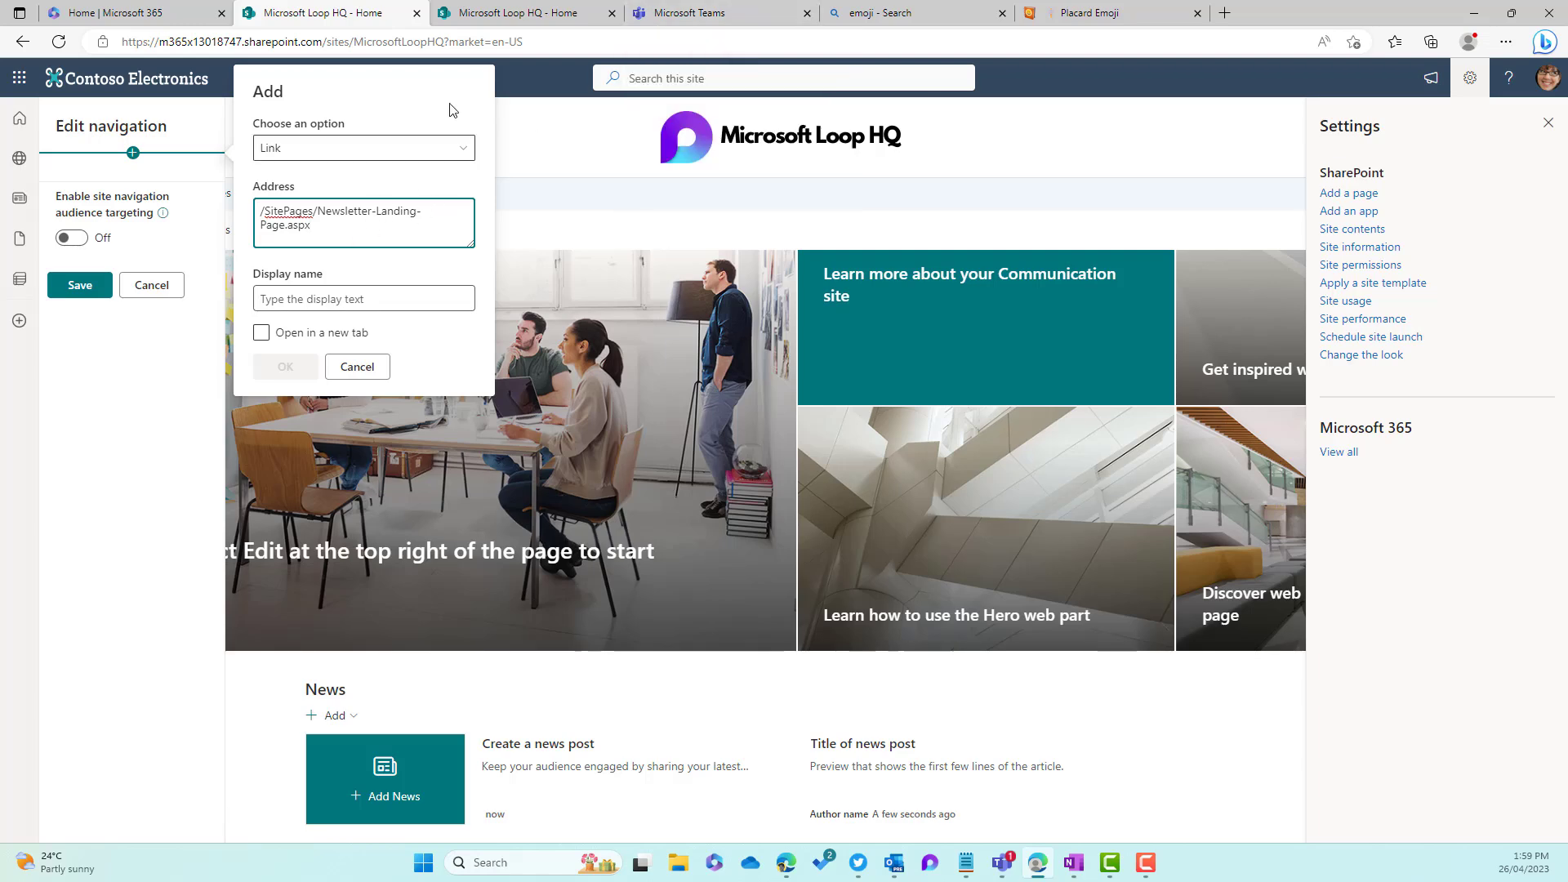
pyautogui.click(523, 15)
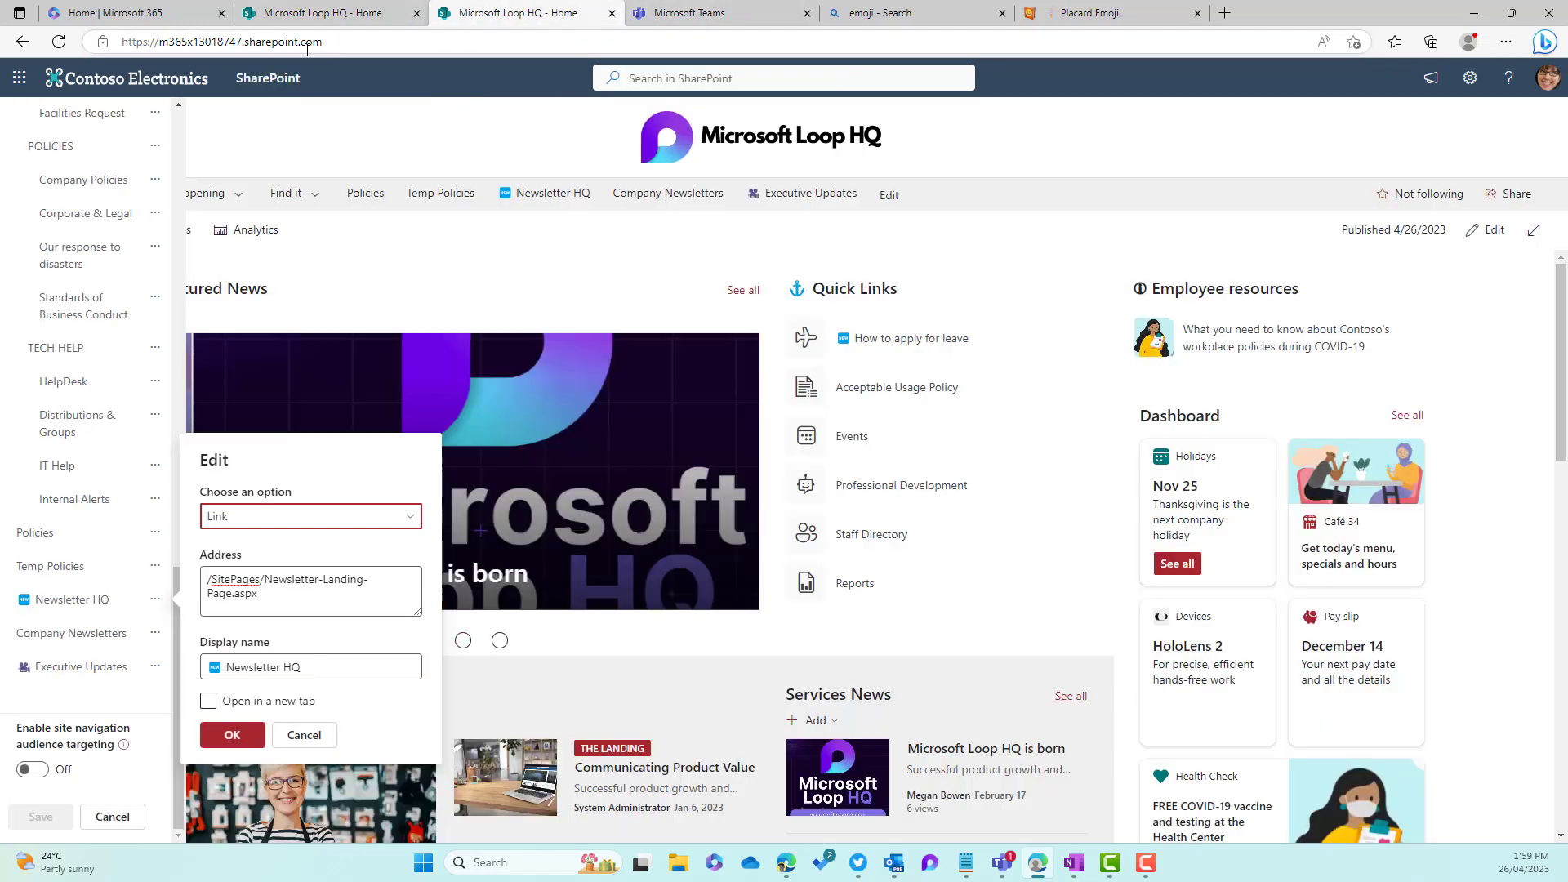
pyautogui.click(356, 42)
pyautogui.hotkey('ctrl', 'c')
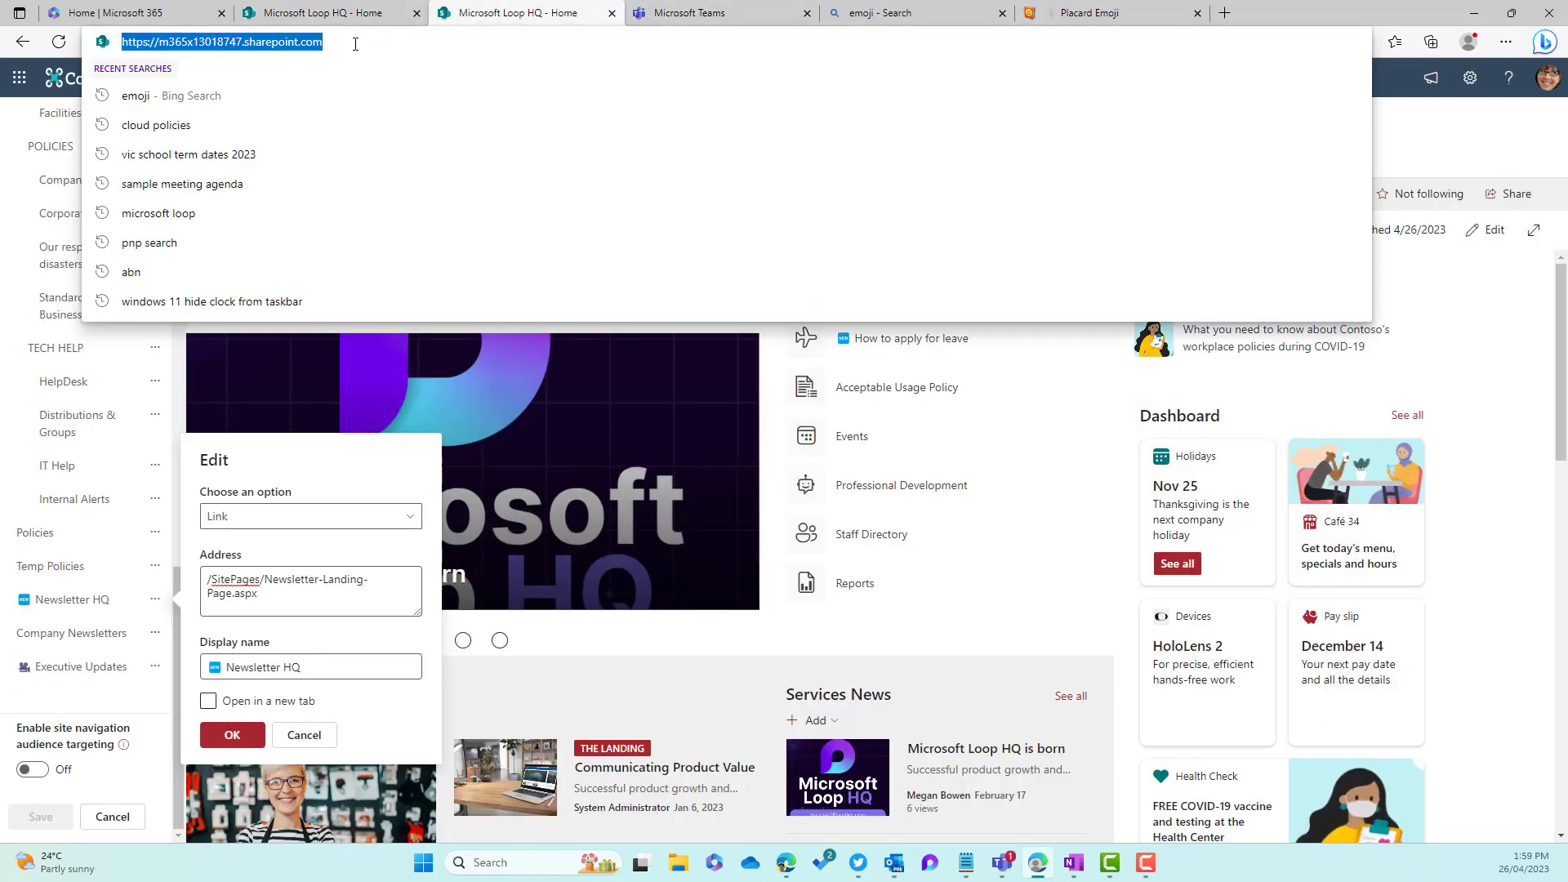
pyautogui.click(301, 24)
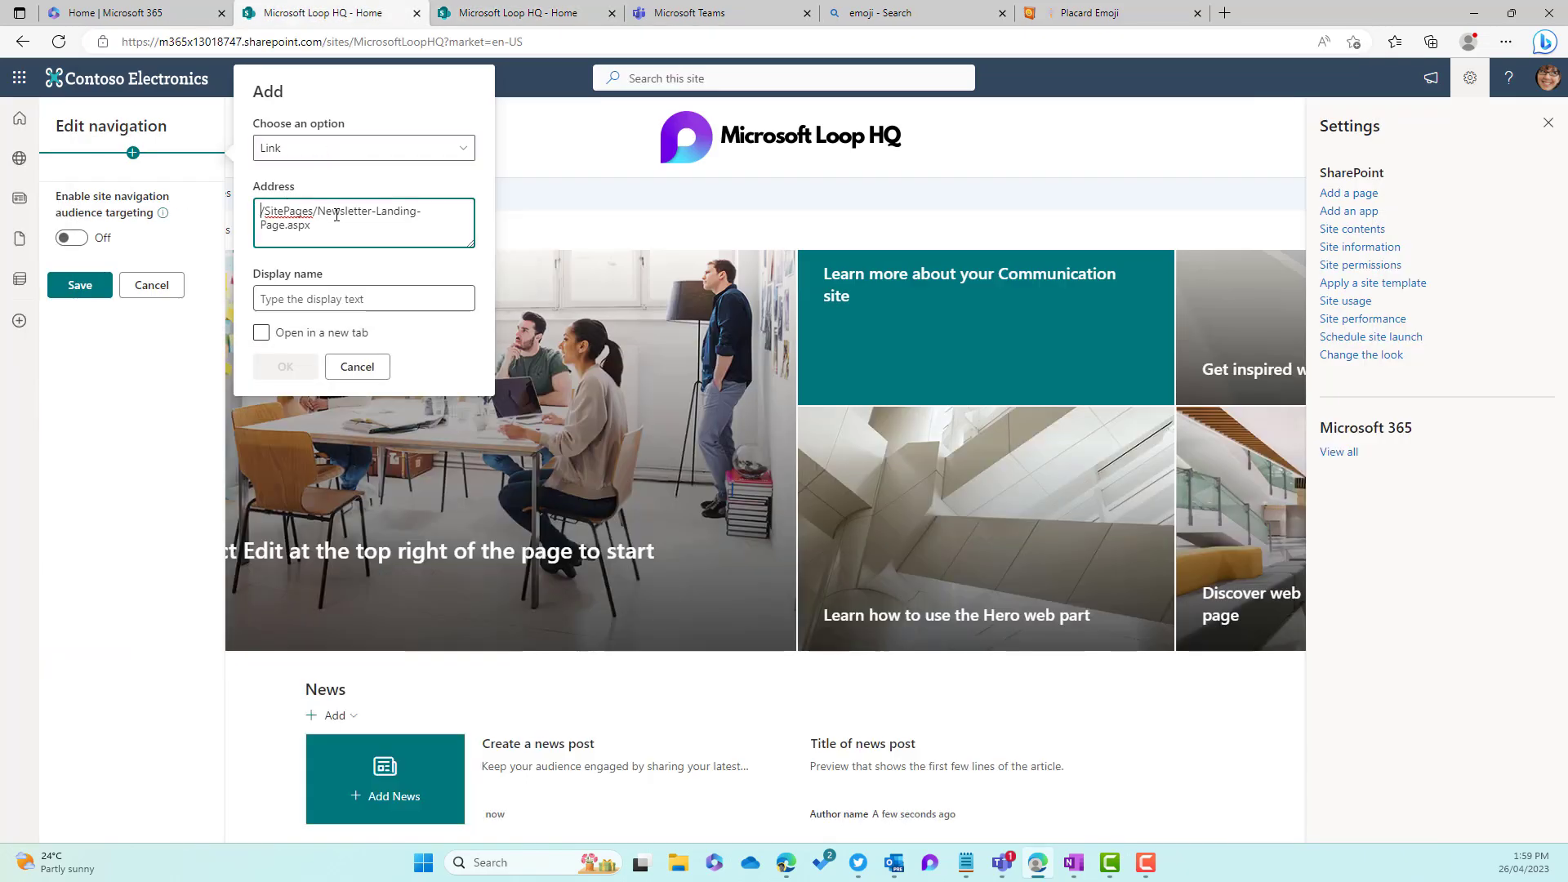
pyautogui.hotkey('ctrl', 'v')
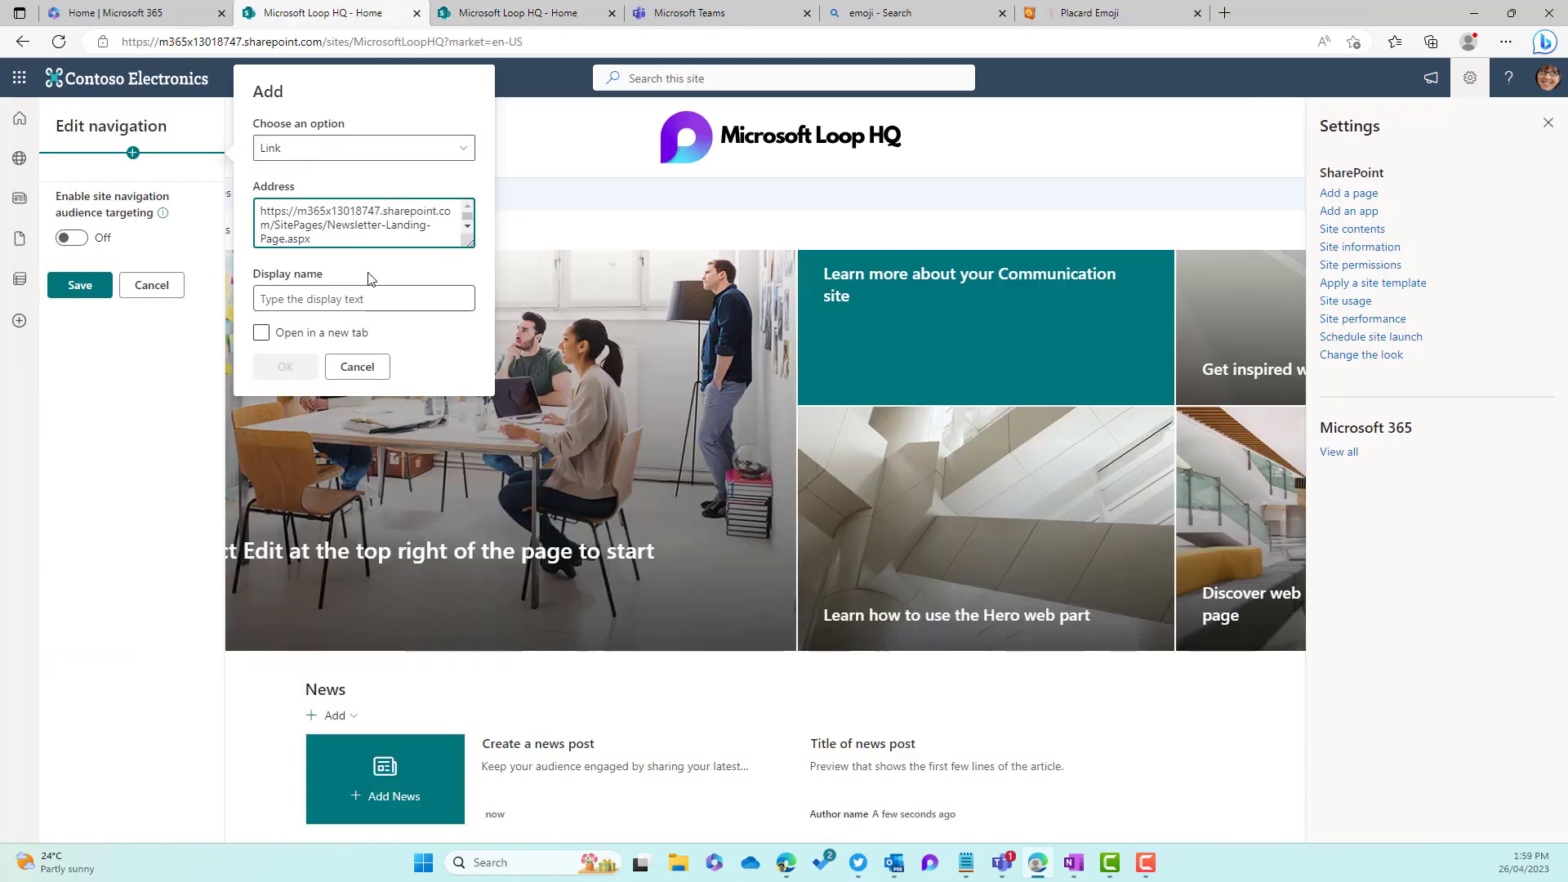
# Set the link's display name to the NEW emoji followed by "Newsletter HQ", matching the example, and add it to the navigation.
pyautogui.click(409, 299)
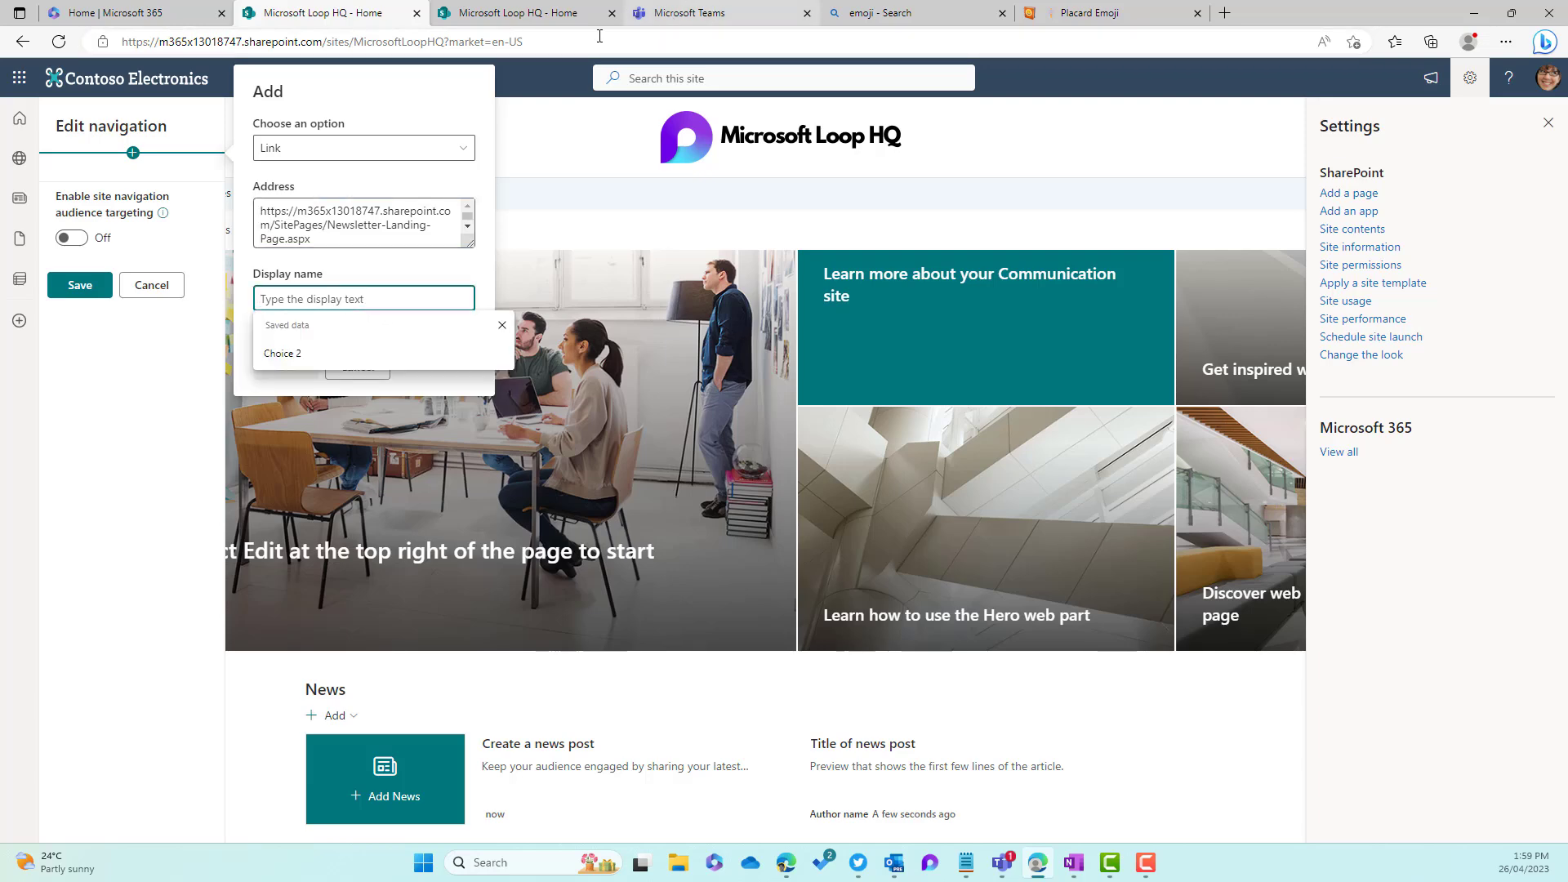
pyautogui.click(549, 24)
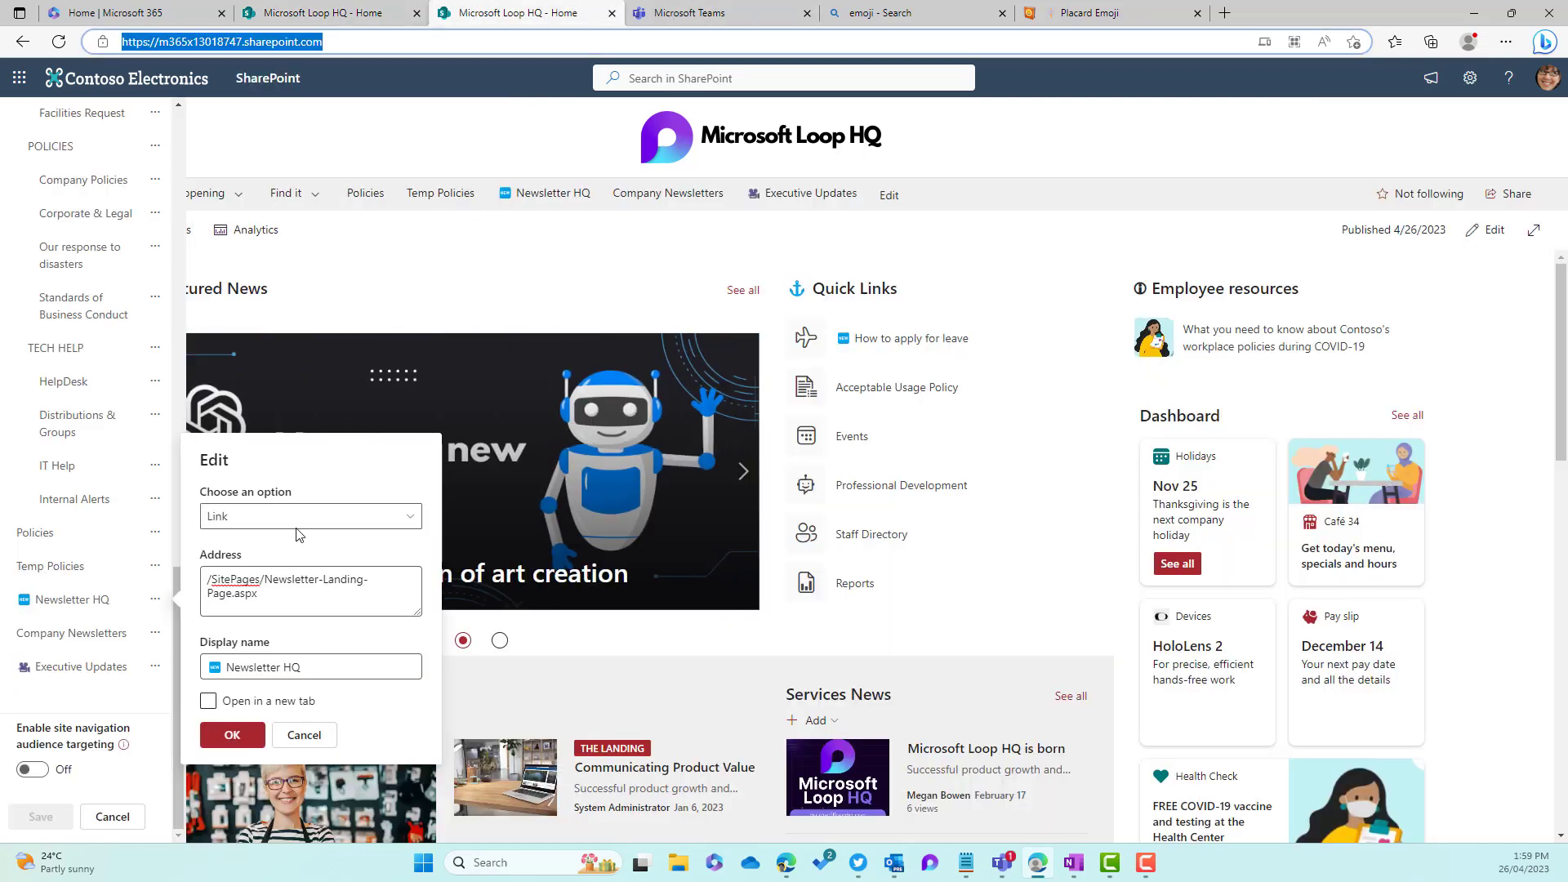
pyautogui.moveTo(314, 669); pyautogui.dragTo(189, 669)
pyautogui.moveTo(304, 678); pyautogui.dragTo(215, 669)
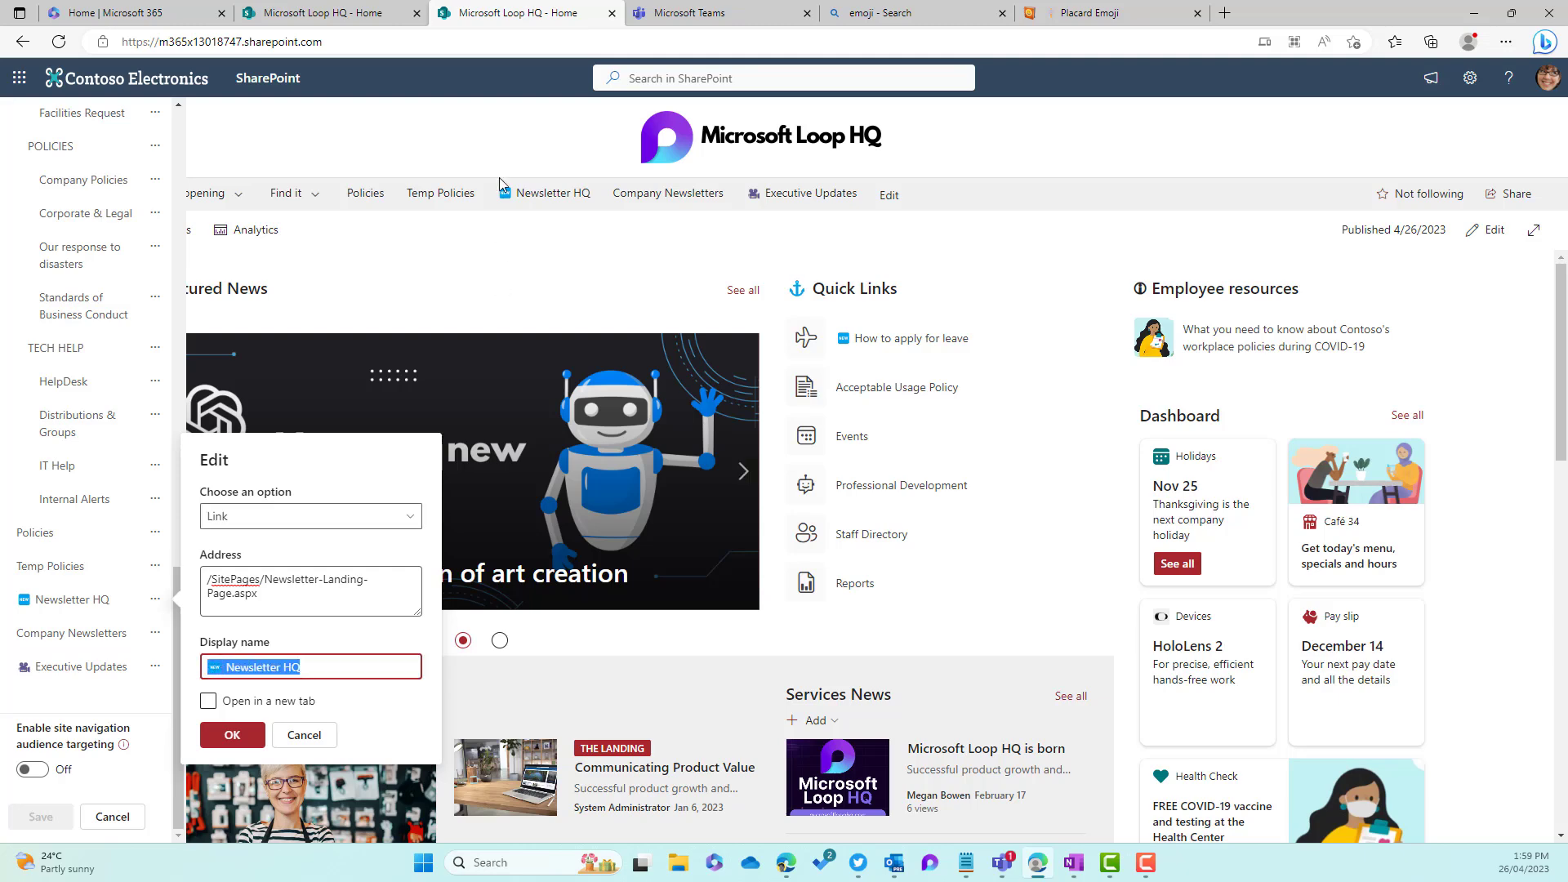
pyautogui.click(351, 18)
pyautogui.click(291, 295)
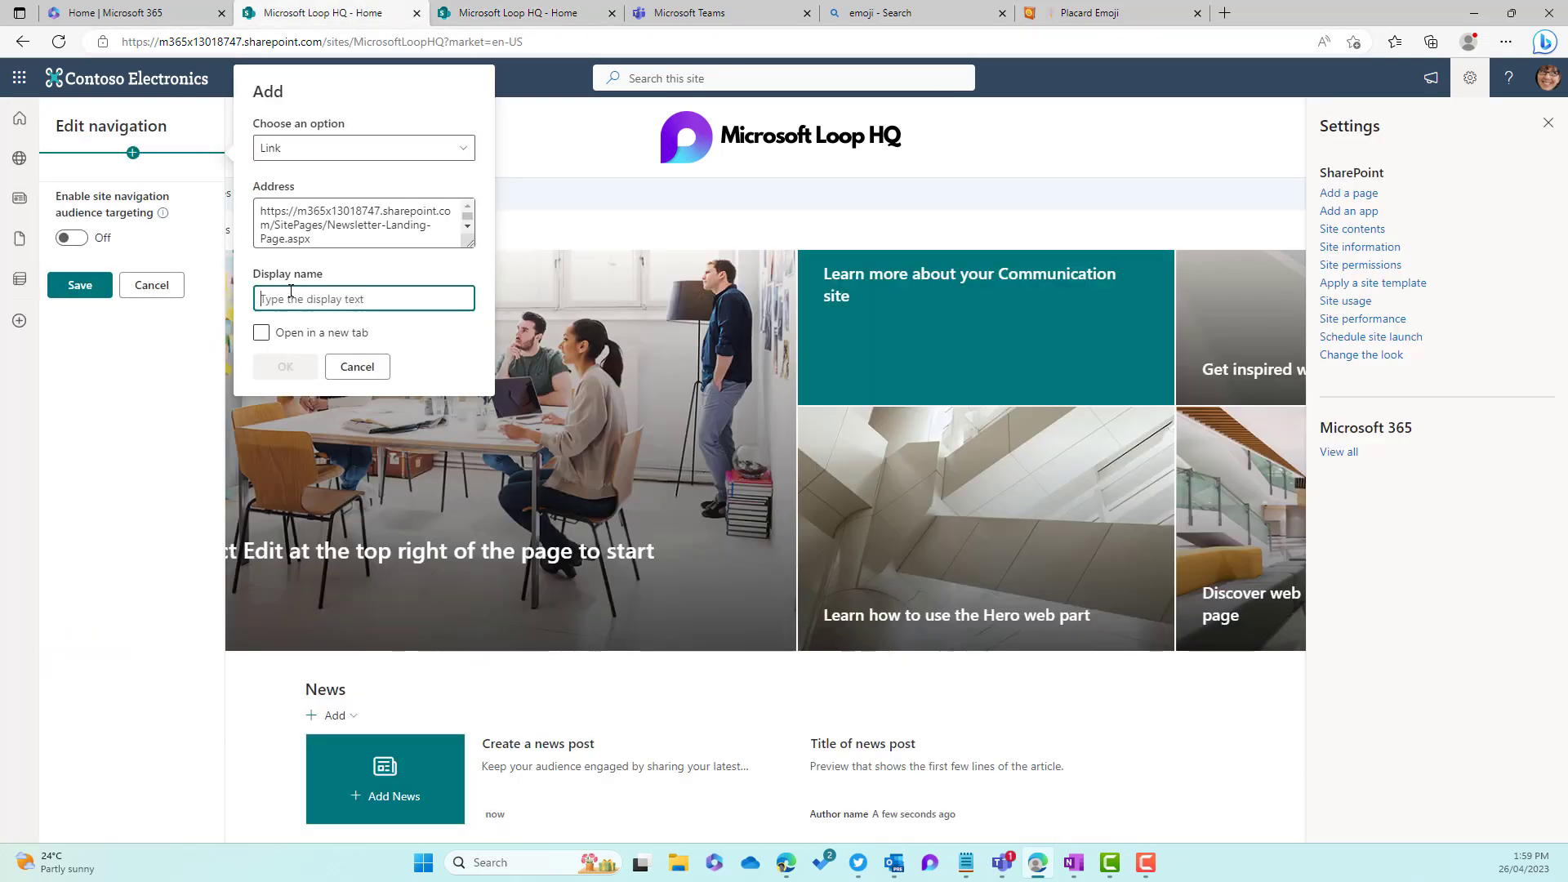
pyautogui.write('📰 Newsletter HQ')
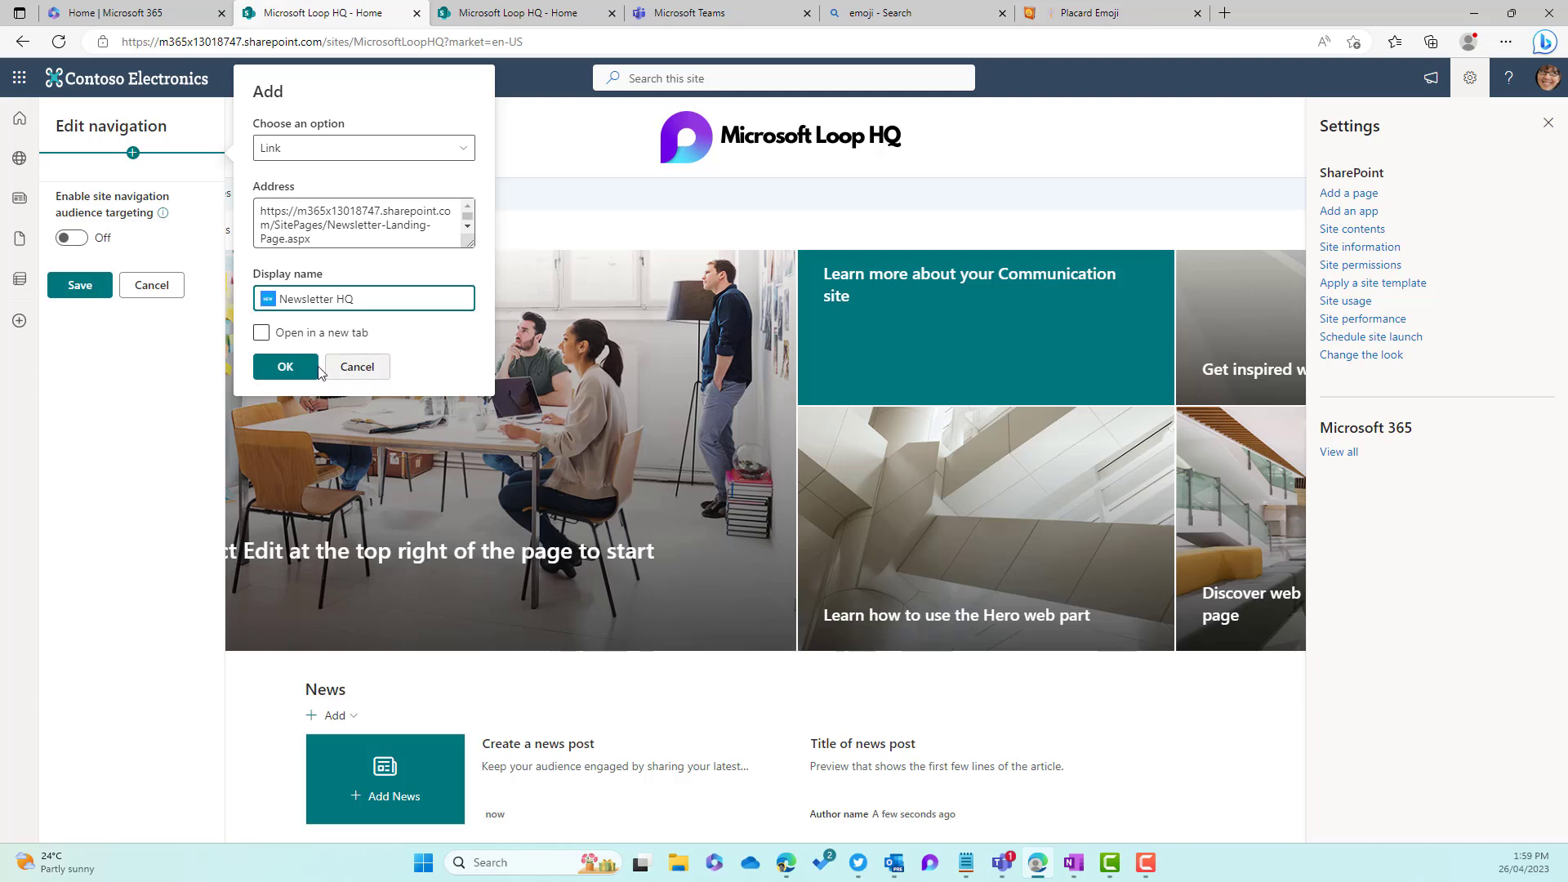
pyautogui.click(285, 366)
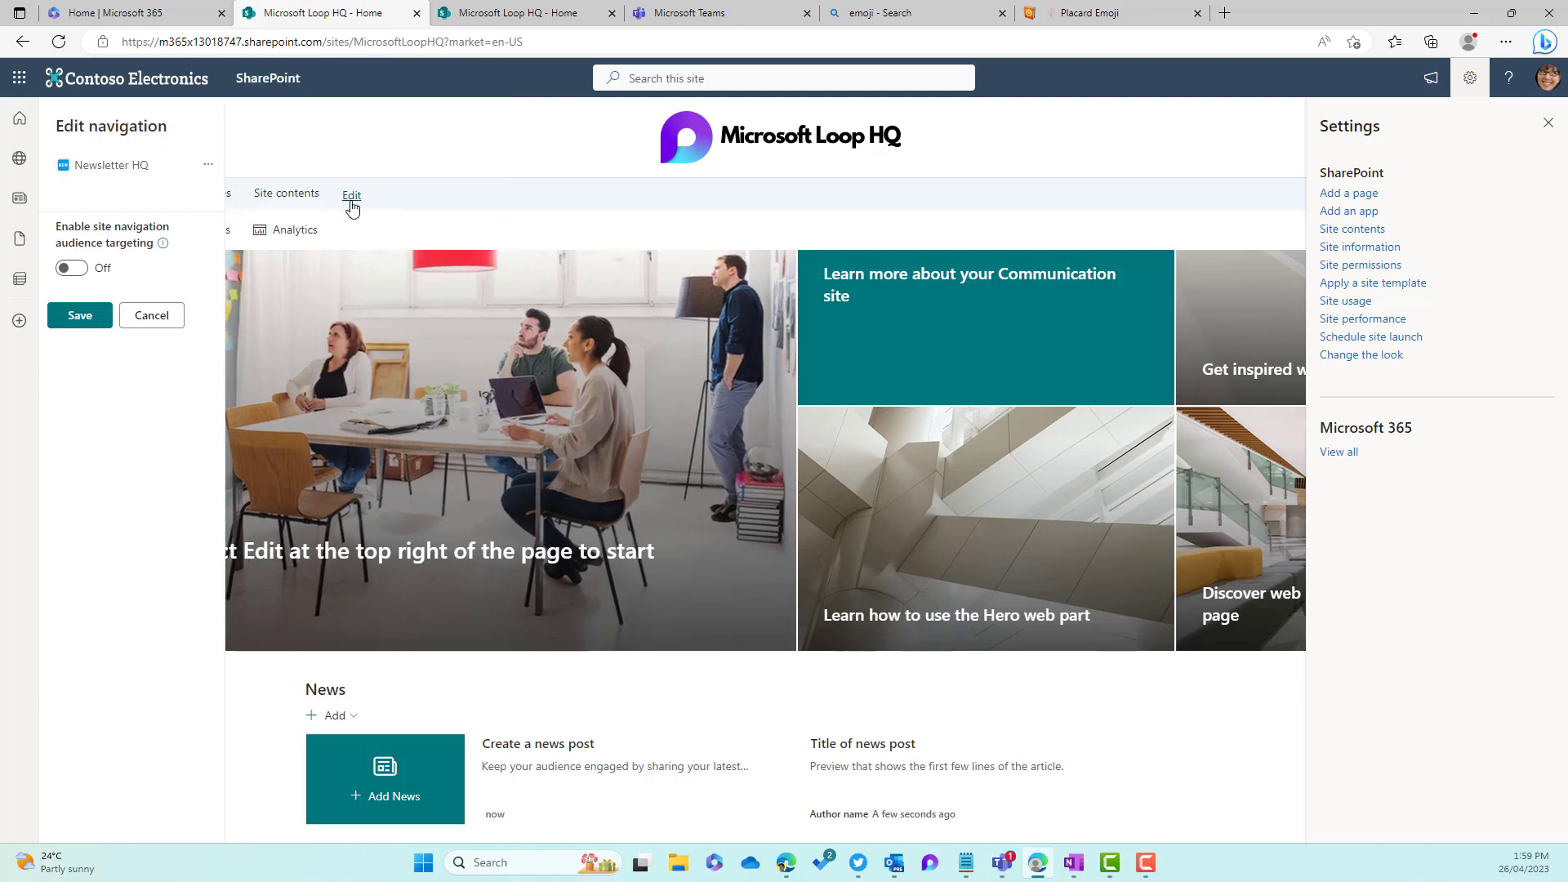
# Check the example site's navigation, and add a label named "Policies" below Newsletter HQ on the new site.
pyautogui.click(505, 15)
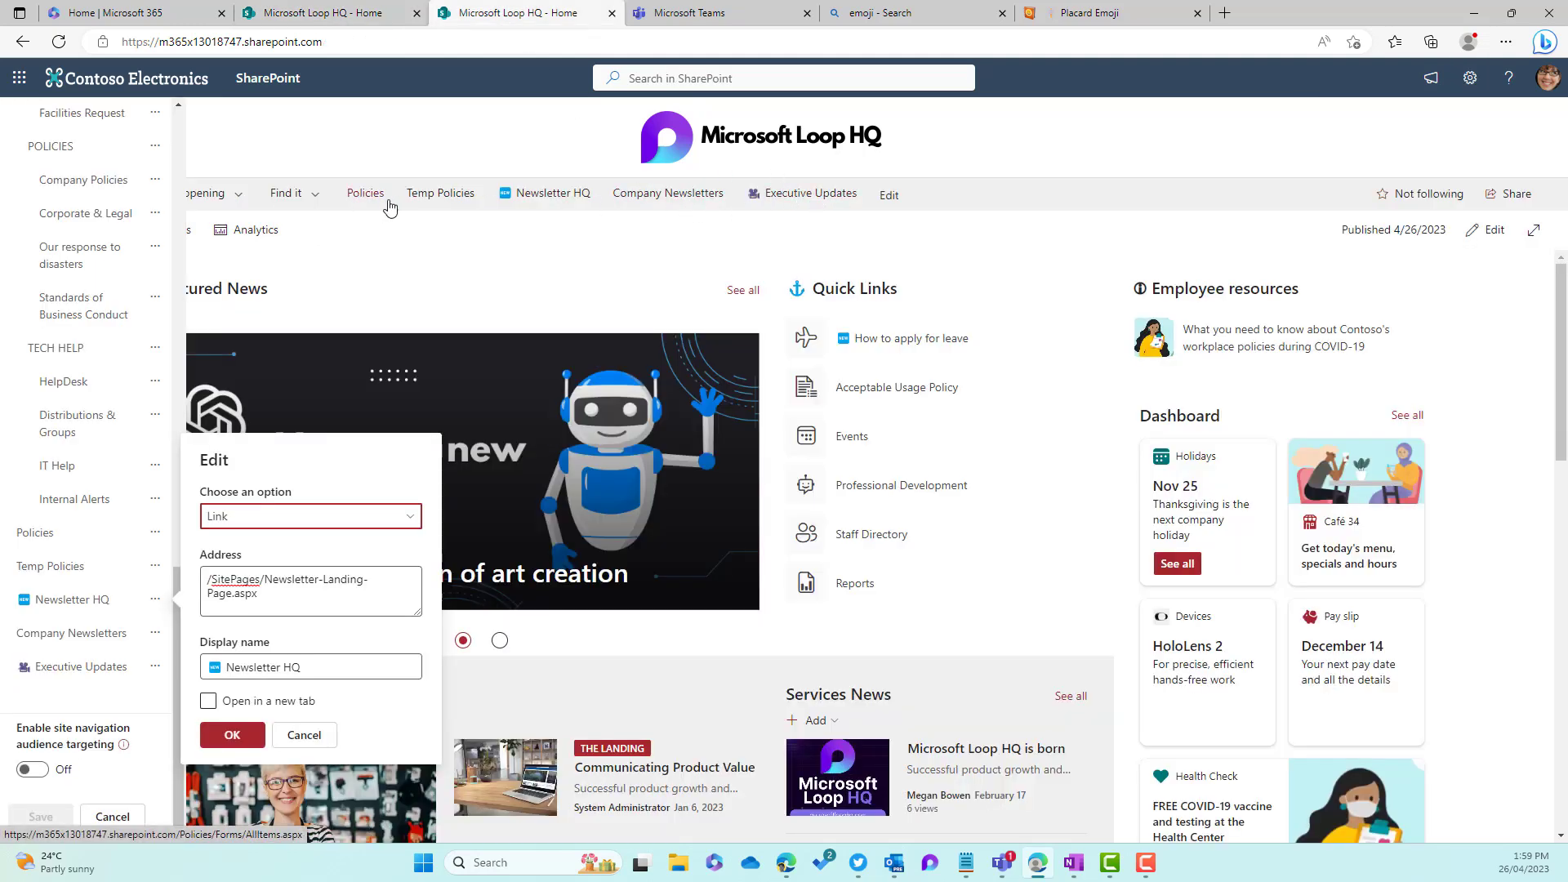
pyautogui.click(356, 15)
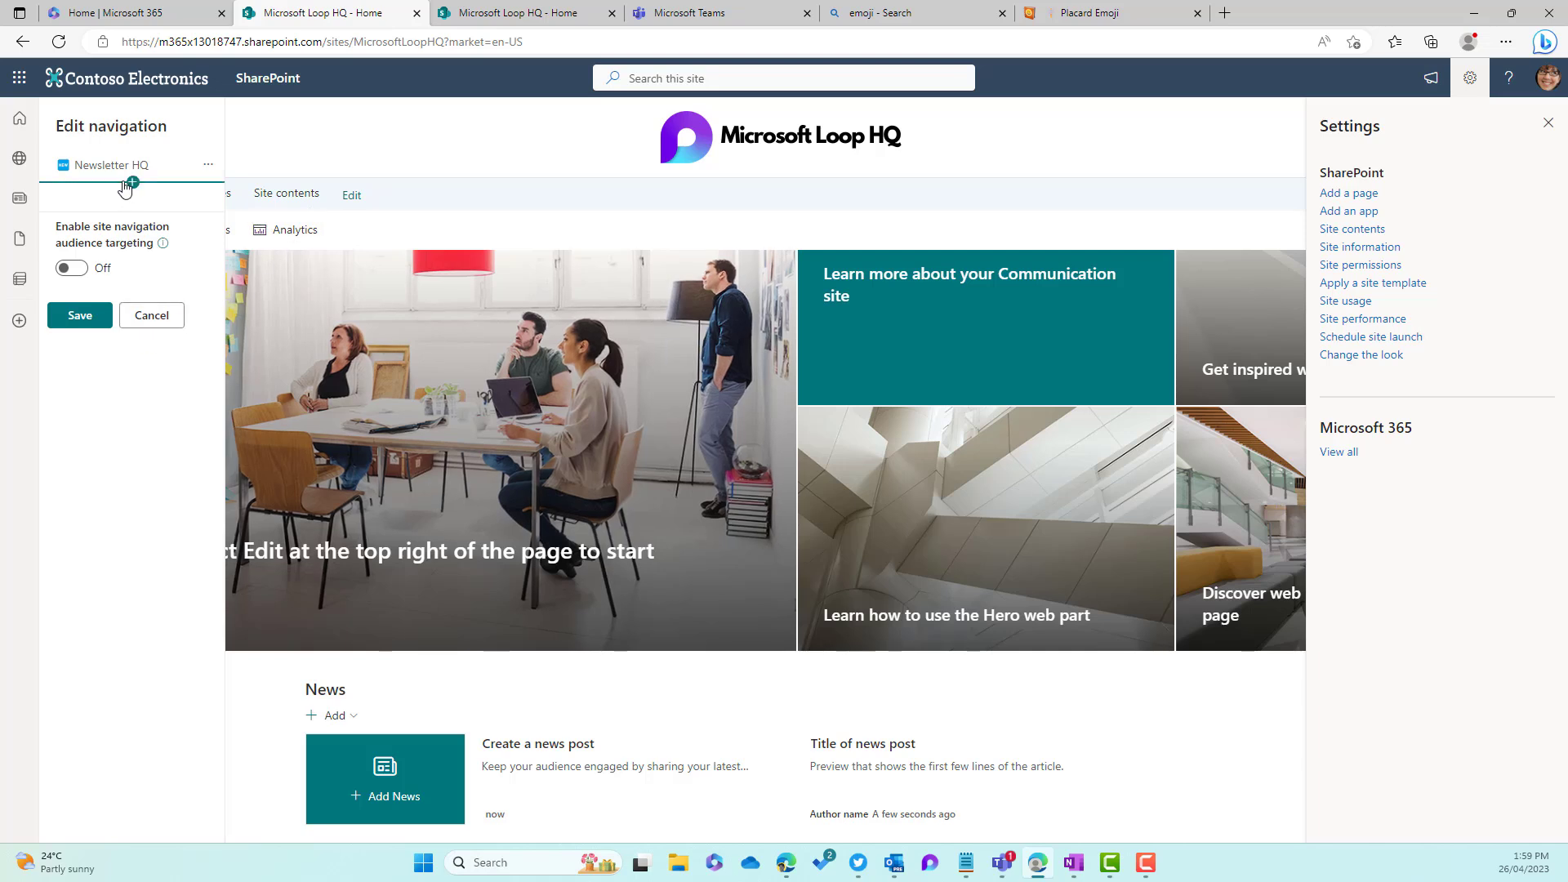
pyautogui.click(133, 181)
pyautogui.click(313, 162)
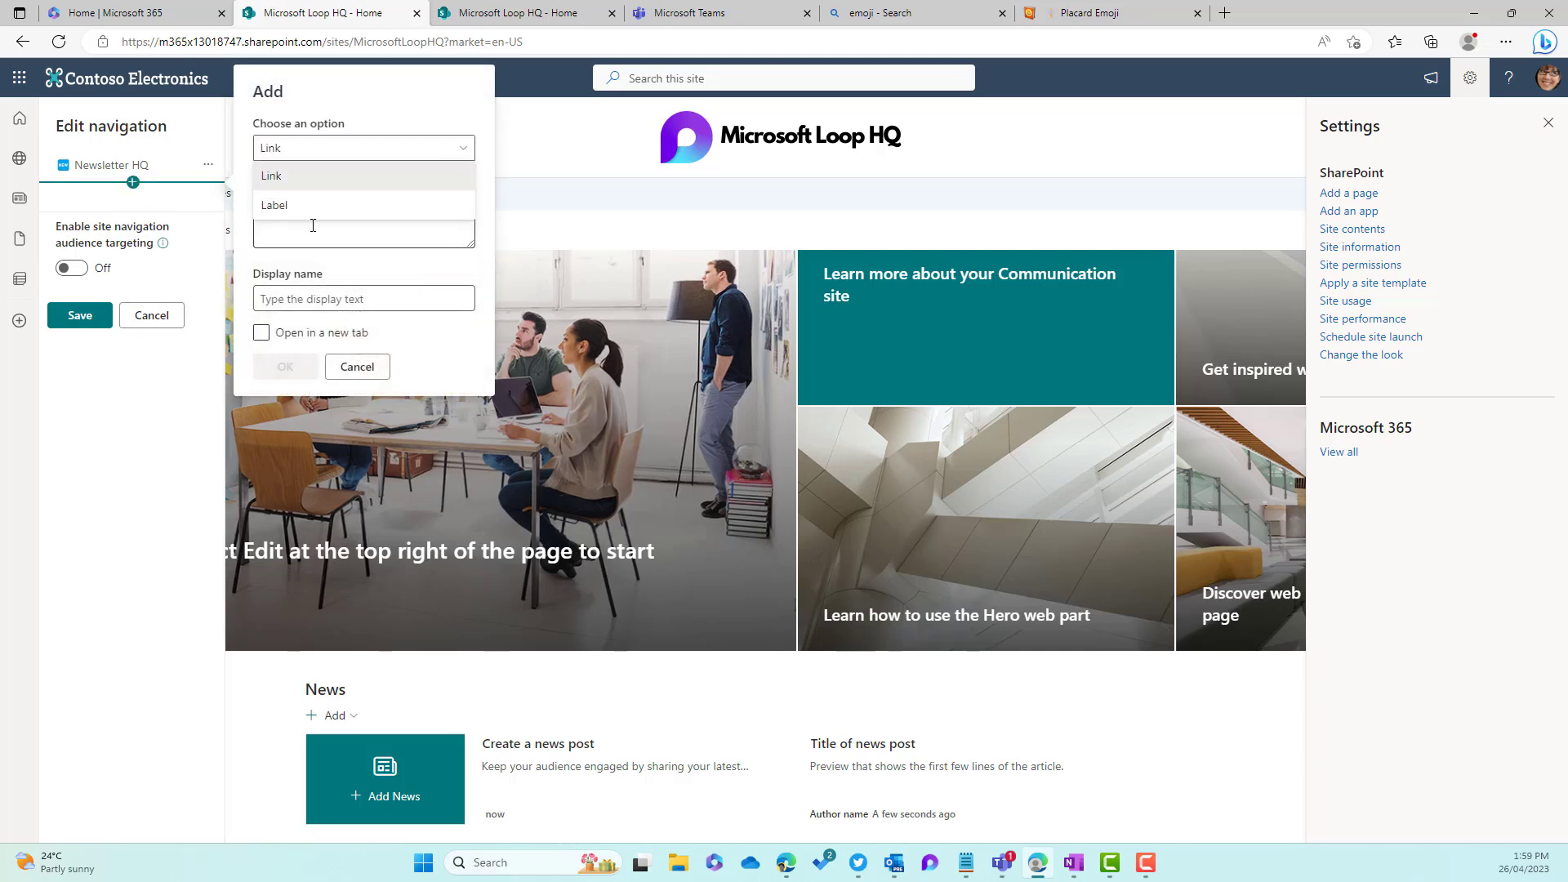
pyautogui.click(311, 202)
pyautogui.click(345, 299)
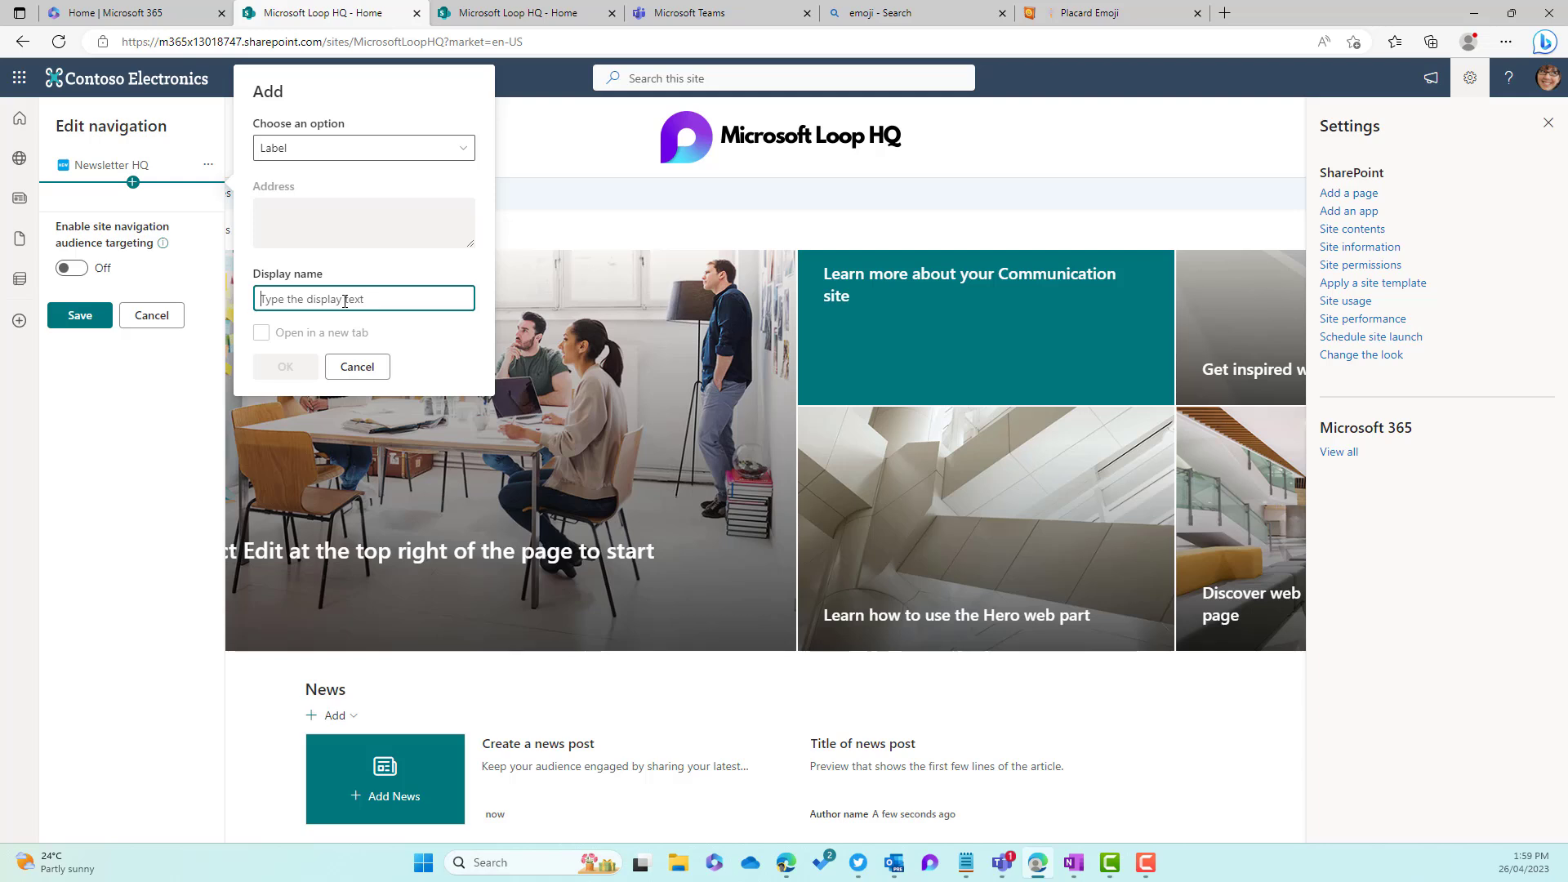
pyautogui.write('Policies')
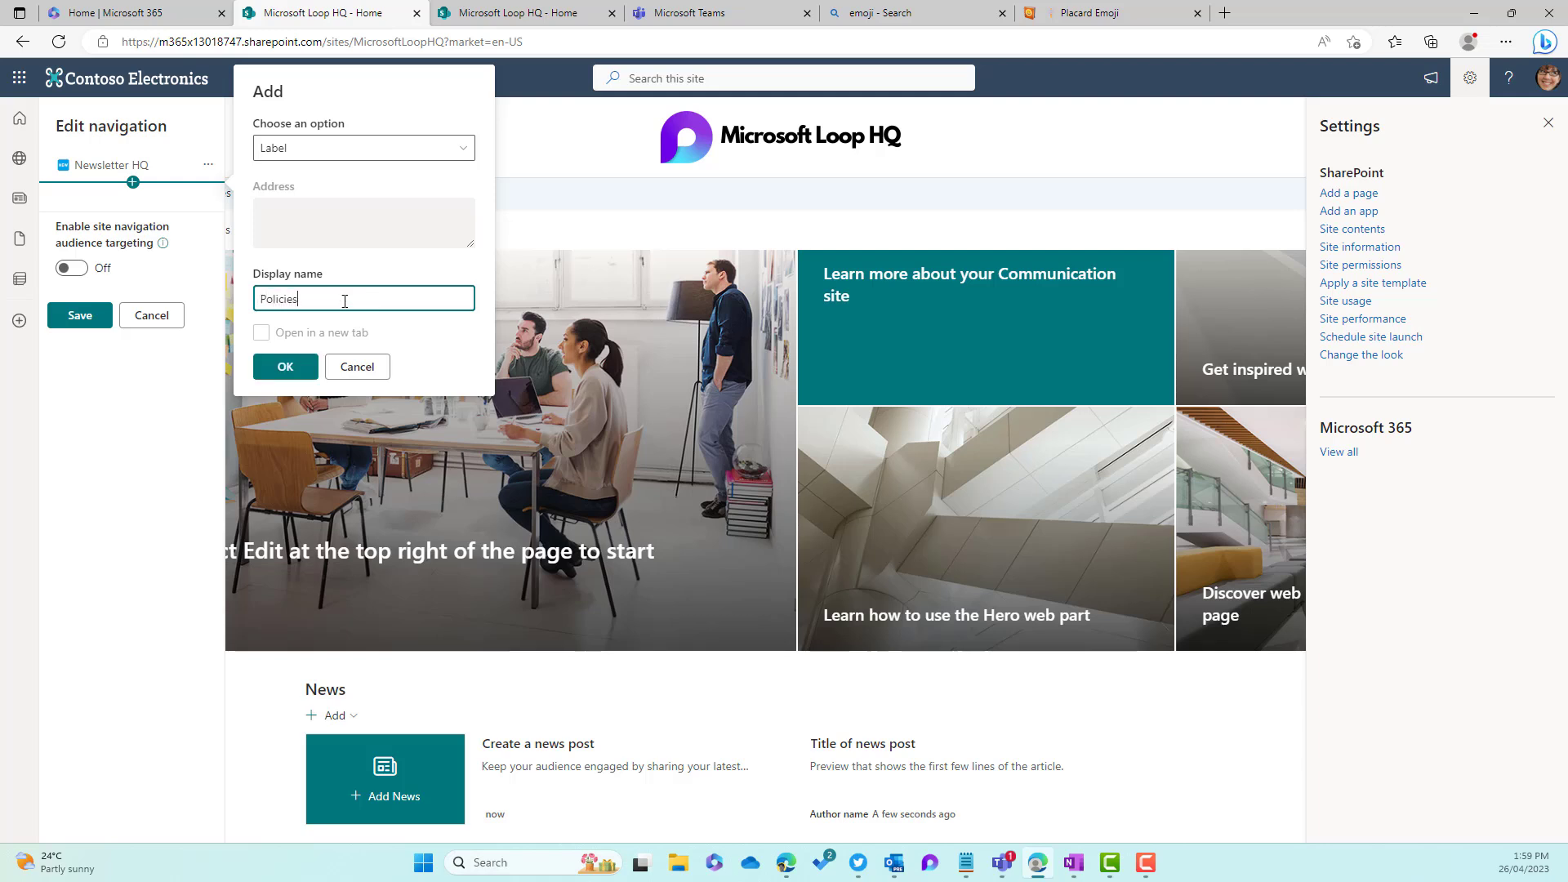
pyautogui.click(285, 367)
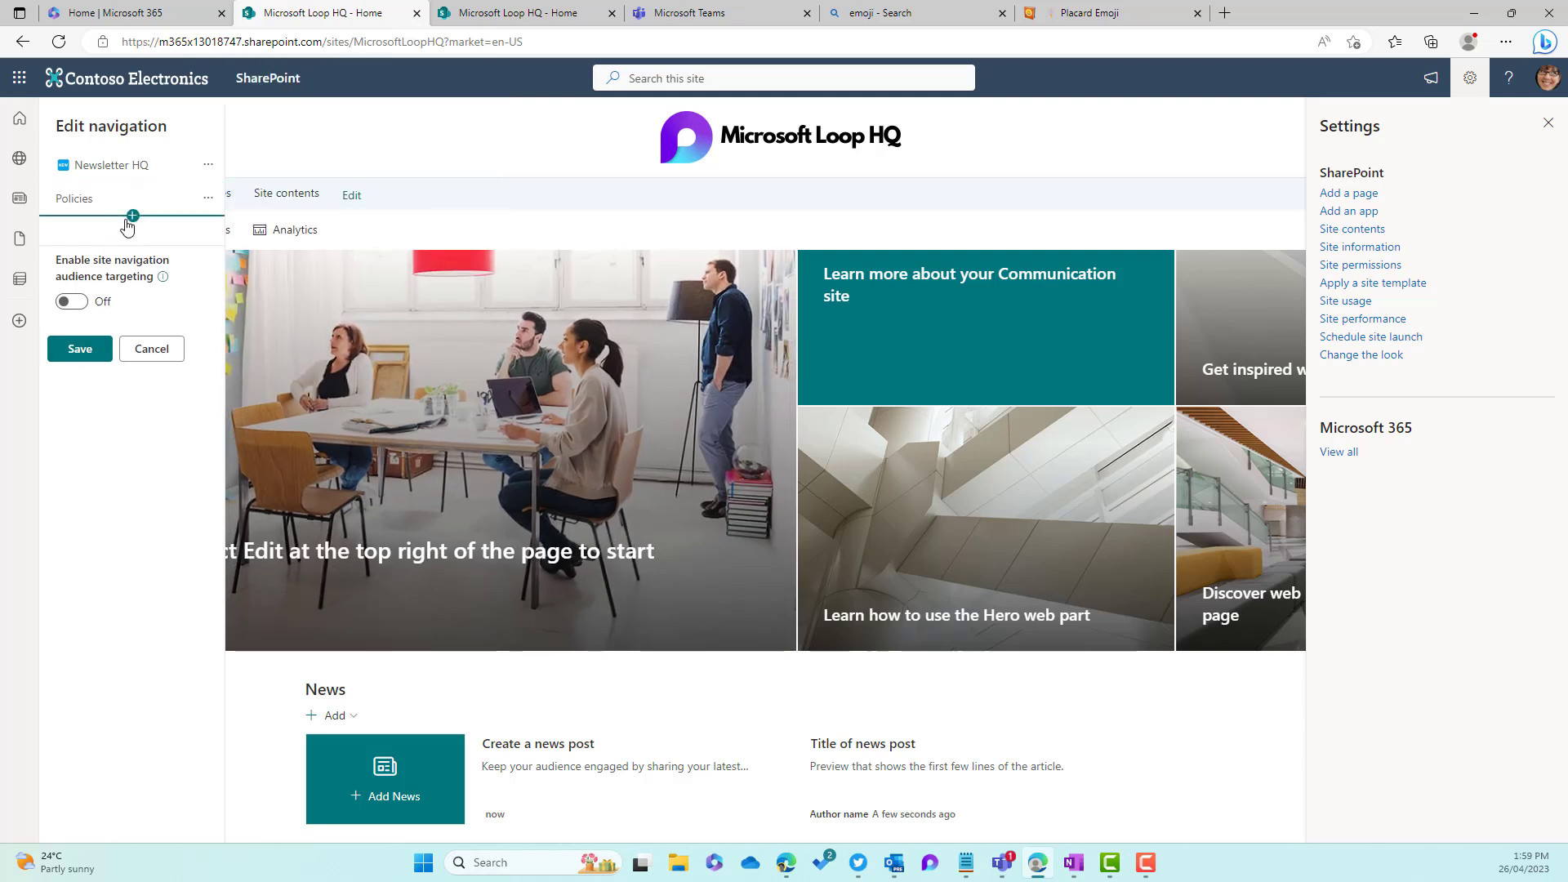
# Start another link below Policies, using the path /SitePages/Newsletter-Landing-Page.aspx copied from the example site as its address.
pyautogui.click(132, 217)
pyautogui.click(558, 14)
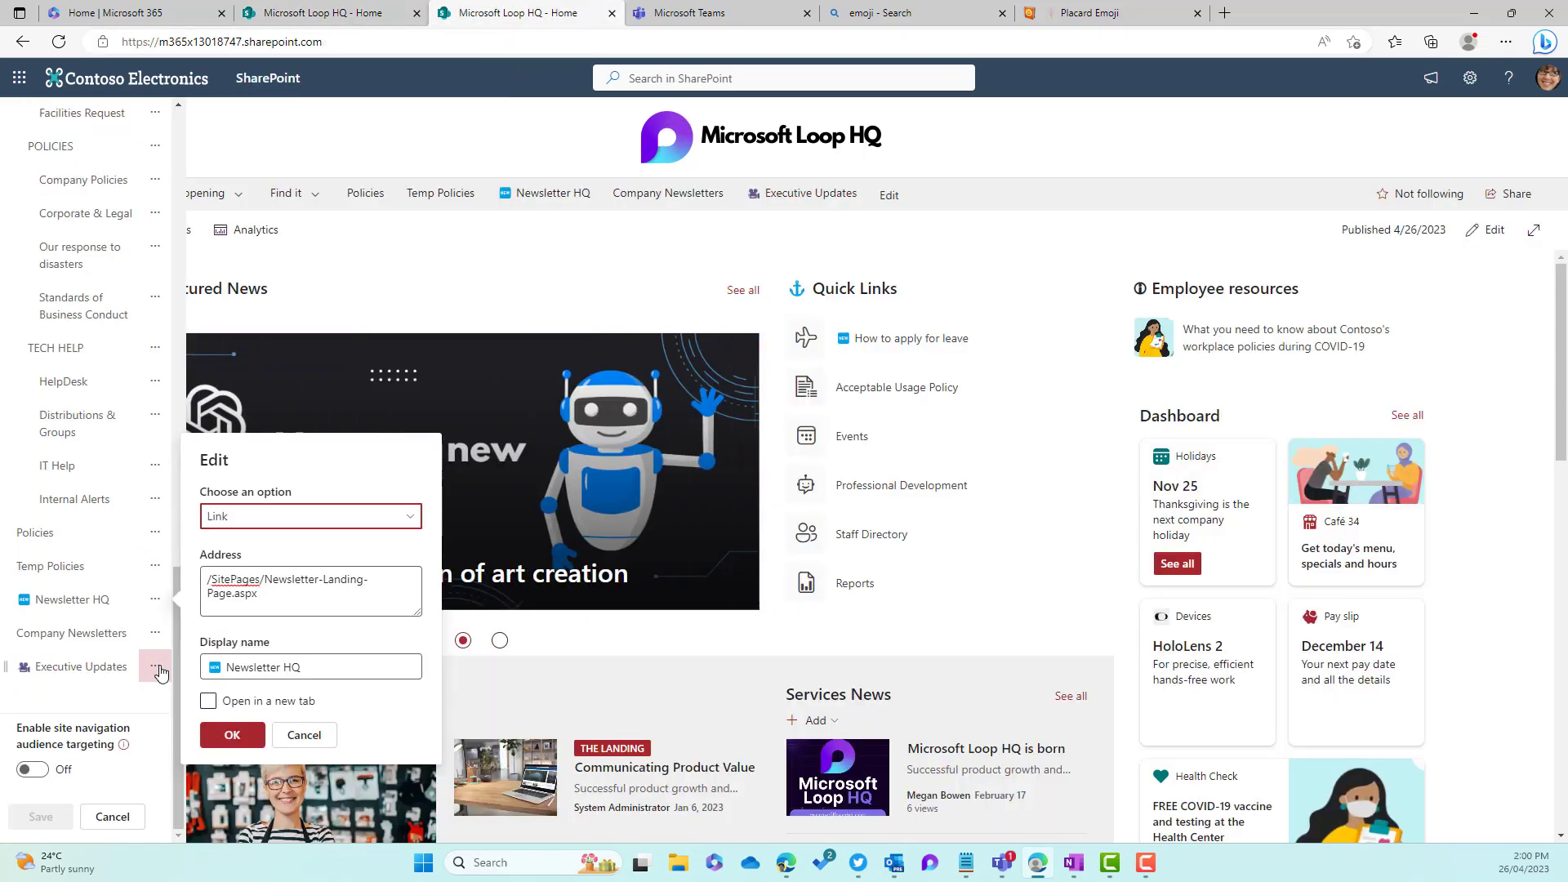
pyautogui.moveTo(269, 594); pyautogui.dragTo(204, 578)
pyautogui.hotkey('ctrl', 'c')
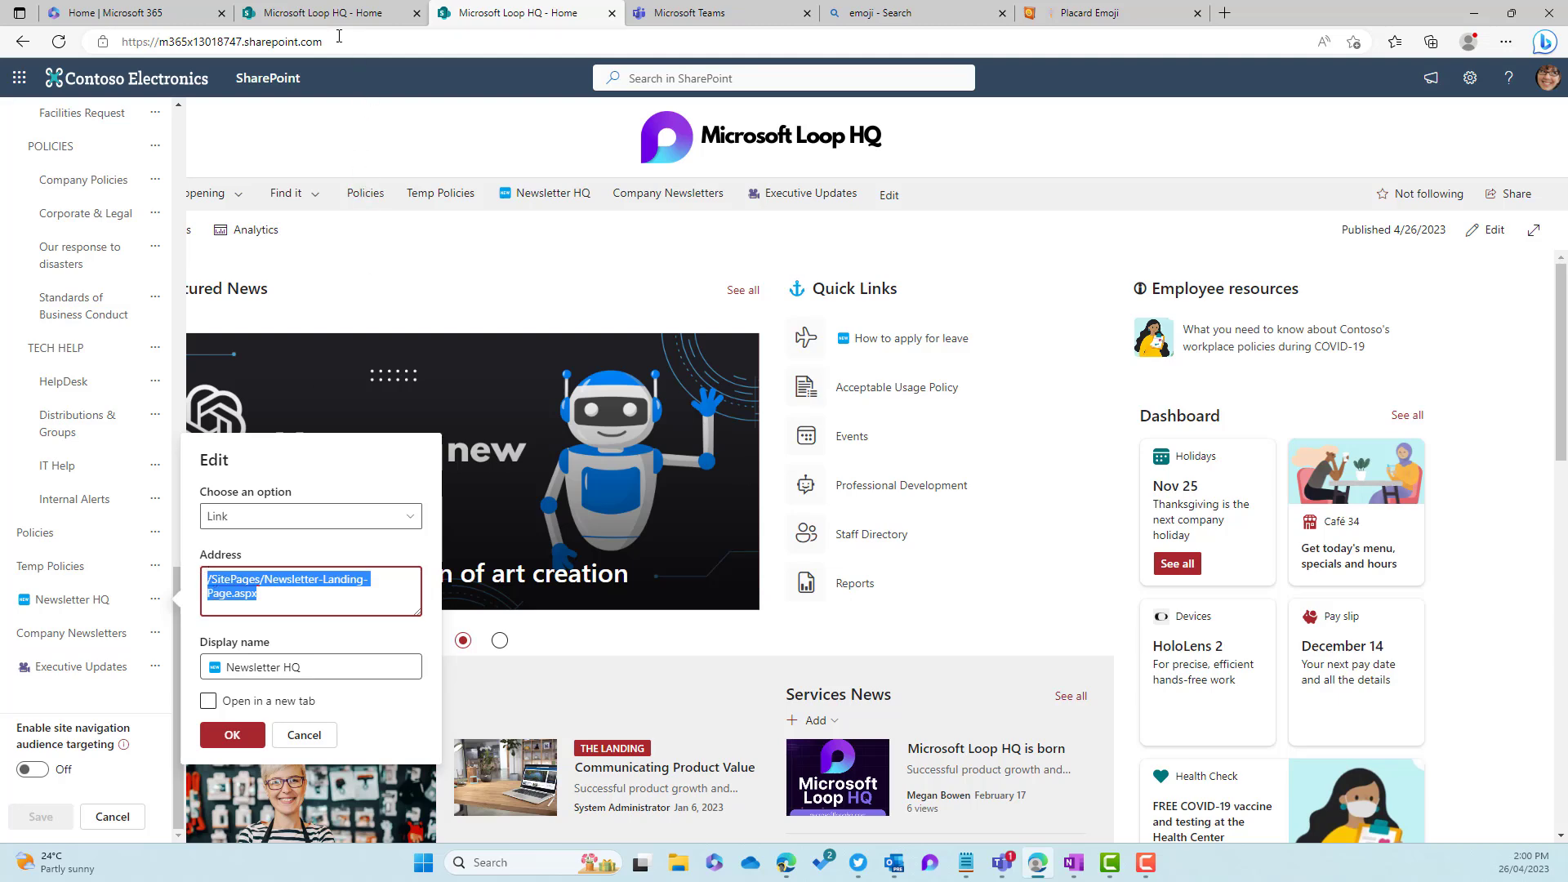
pyautogui.click(327, 14)
pyautogui.click(336, 207)
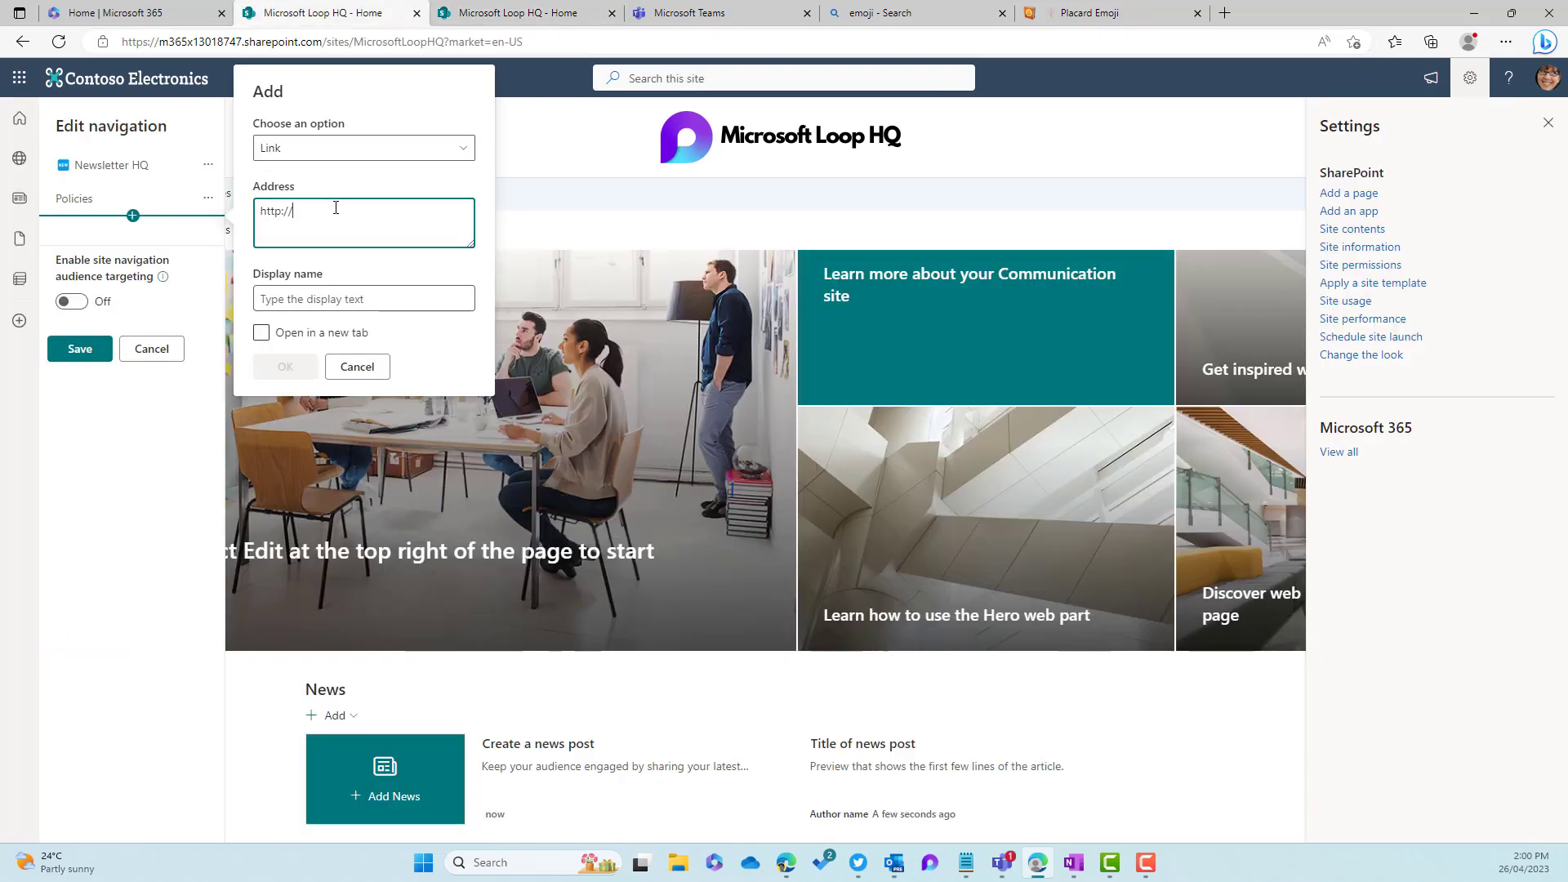
pyautogui.hotkey('ctrl', 'a')
pyautogui.hotkey('ctrl', 'v')
pyautogui.hotkey('ctrl', 'Tab')
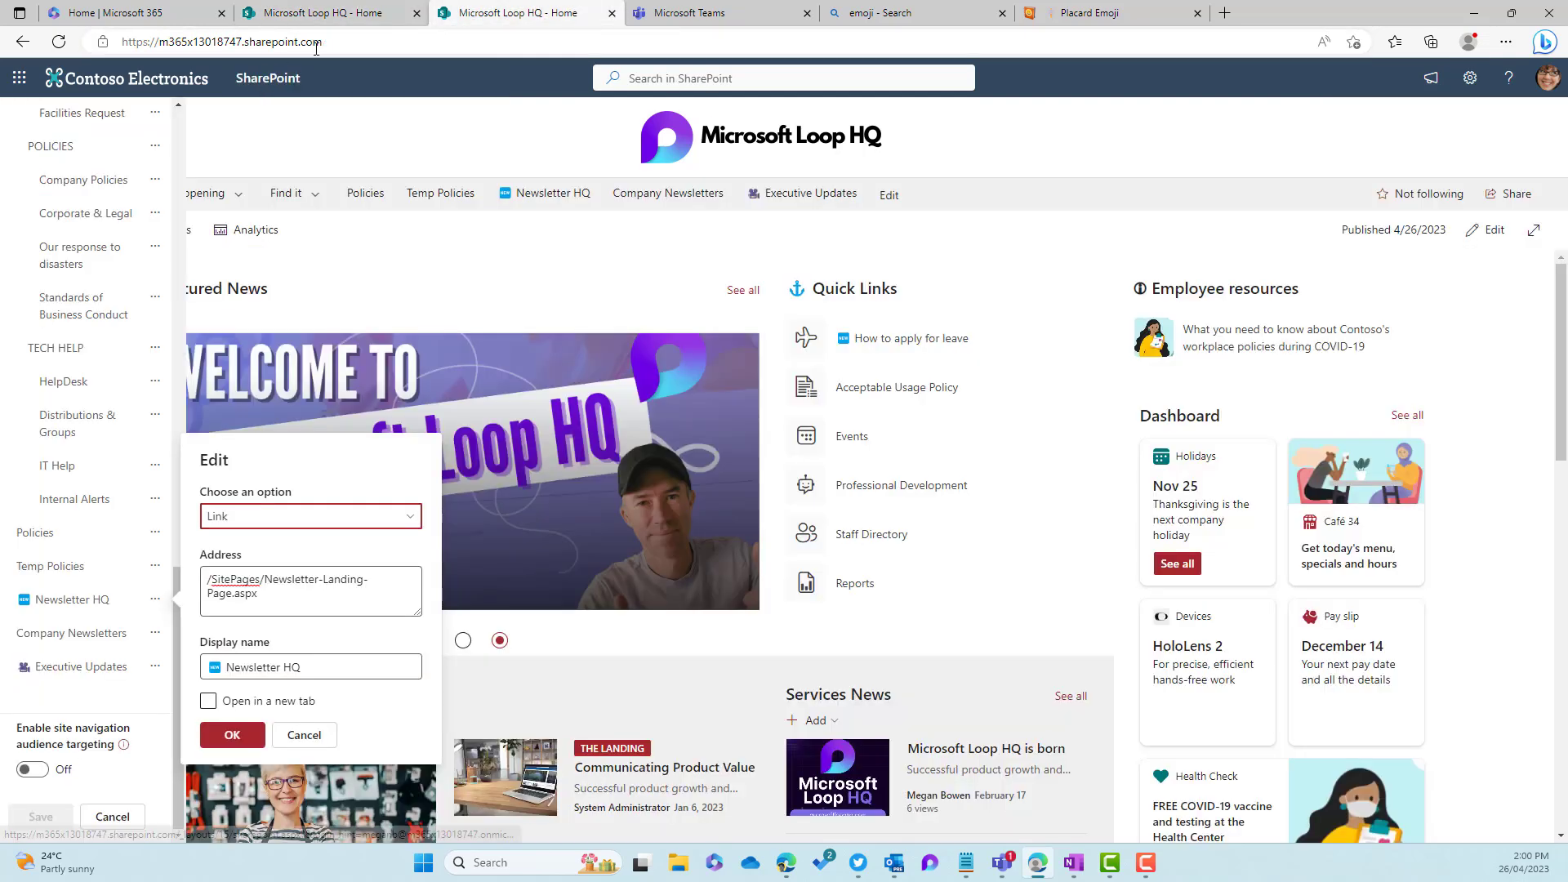
pyautogui.click(316, 45)
pyautogui.hotkey('ctrl', 'c')
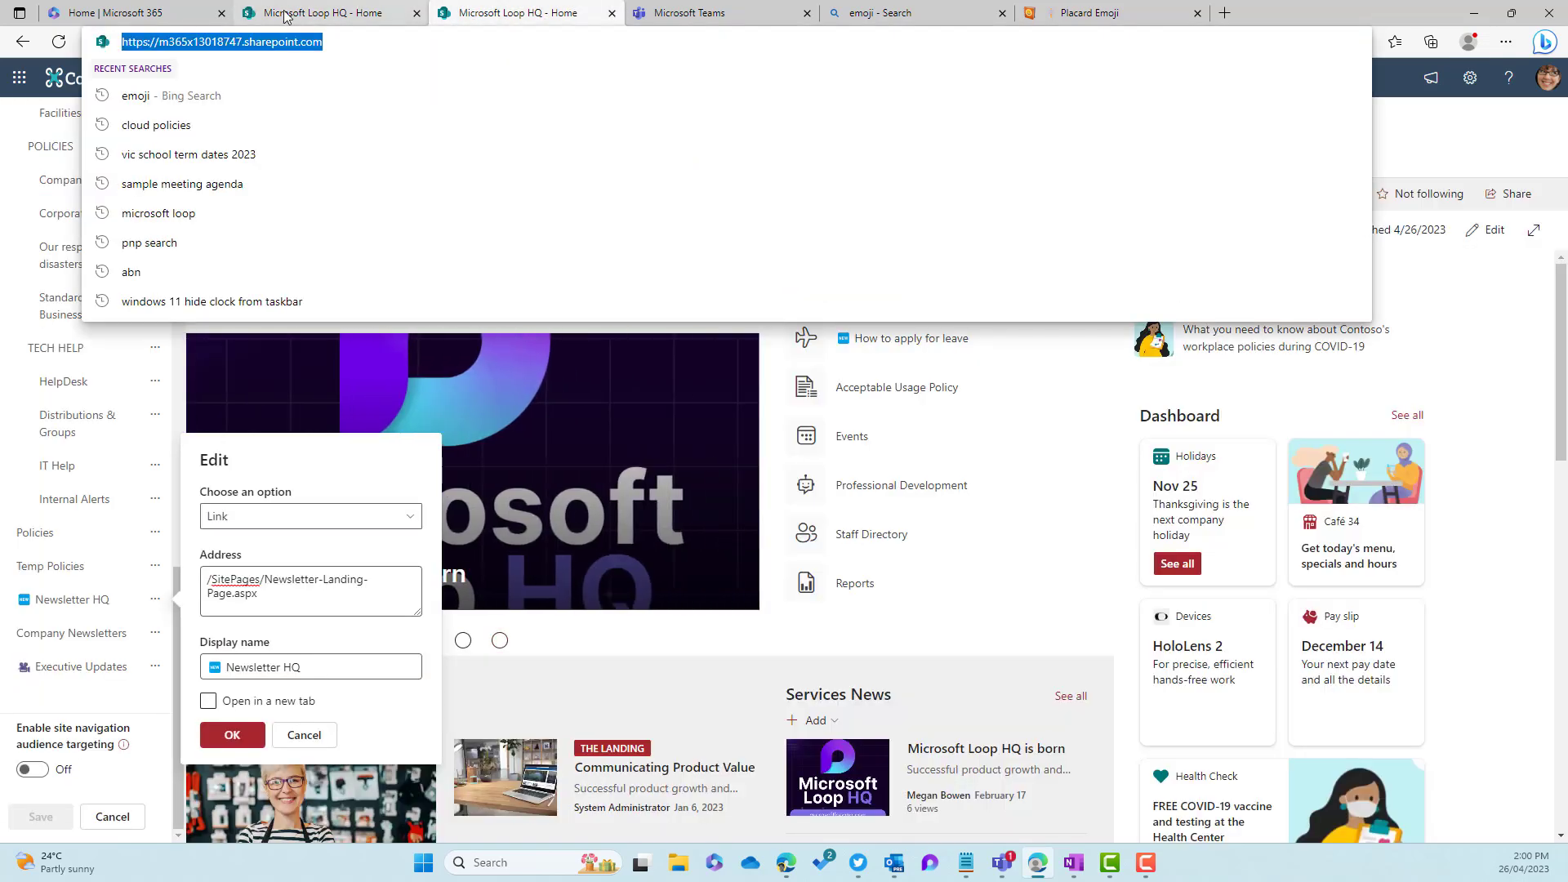
pyautogui.click(285, 14)
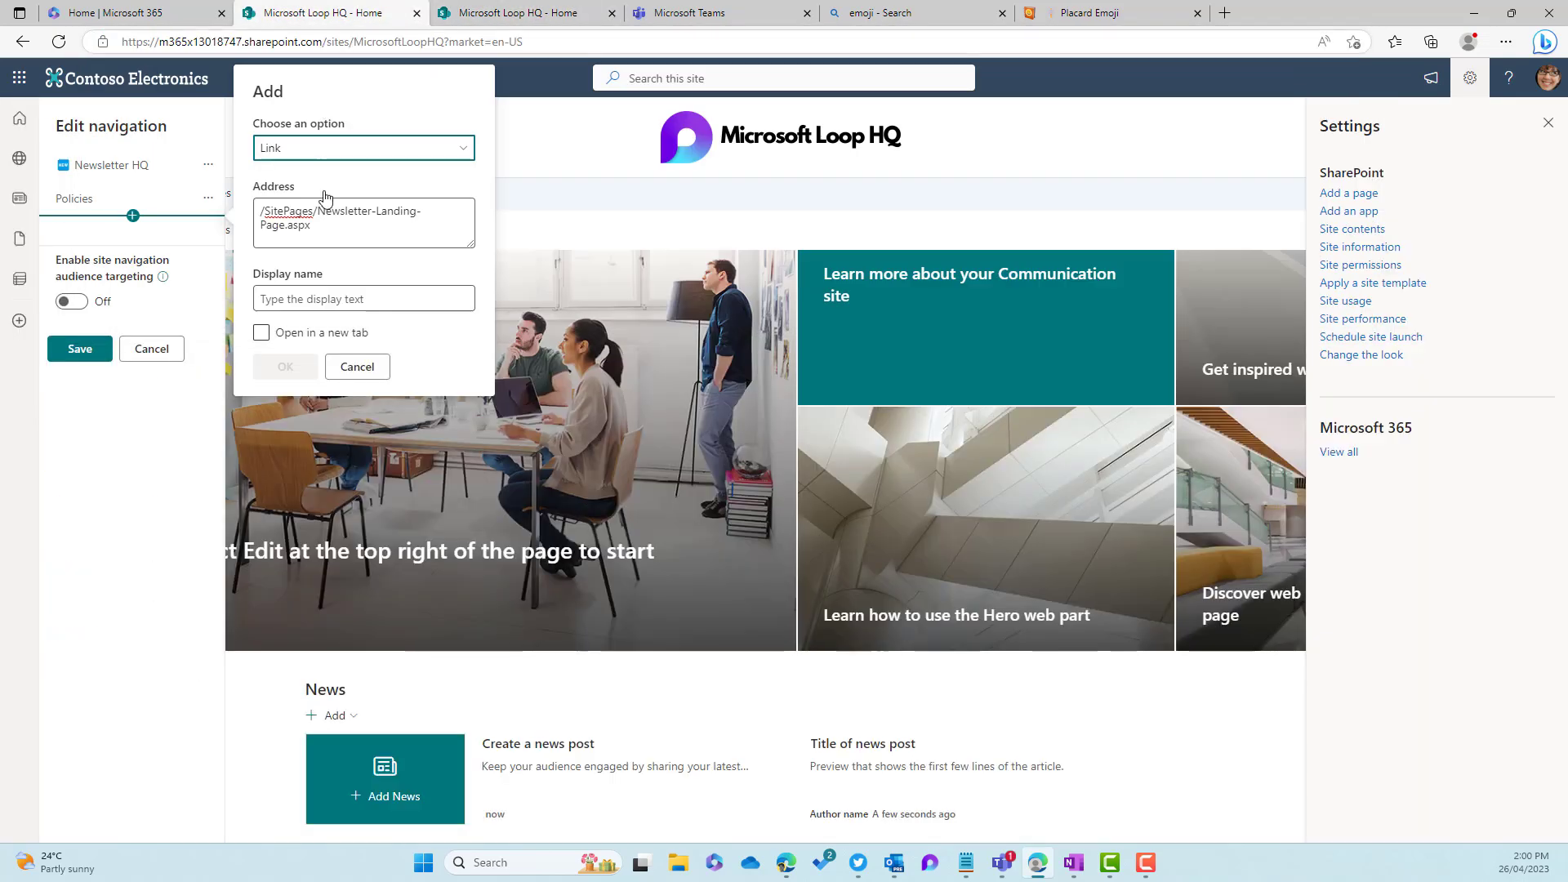
pyautogui.click(261, 213)
pyautogui.hotkey('ctrl', 'v')
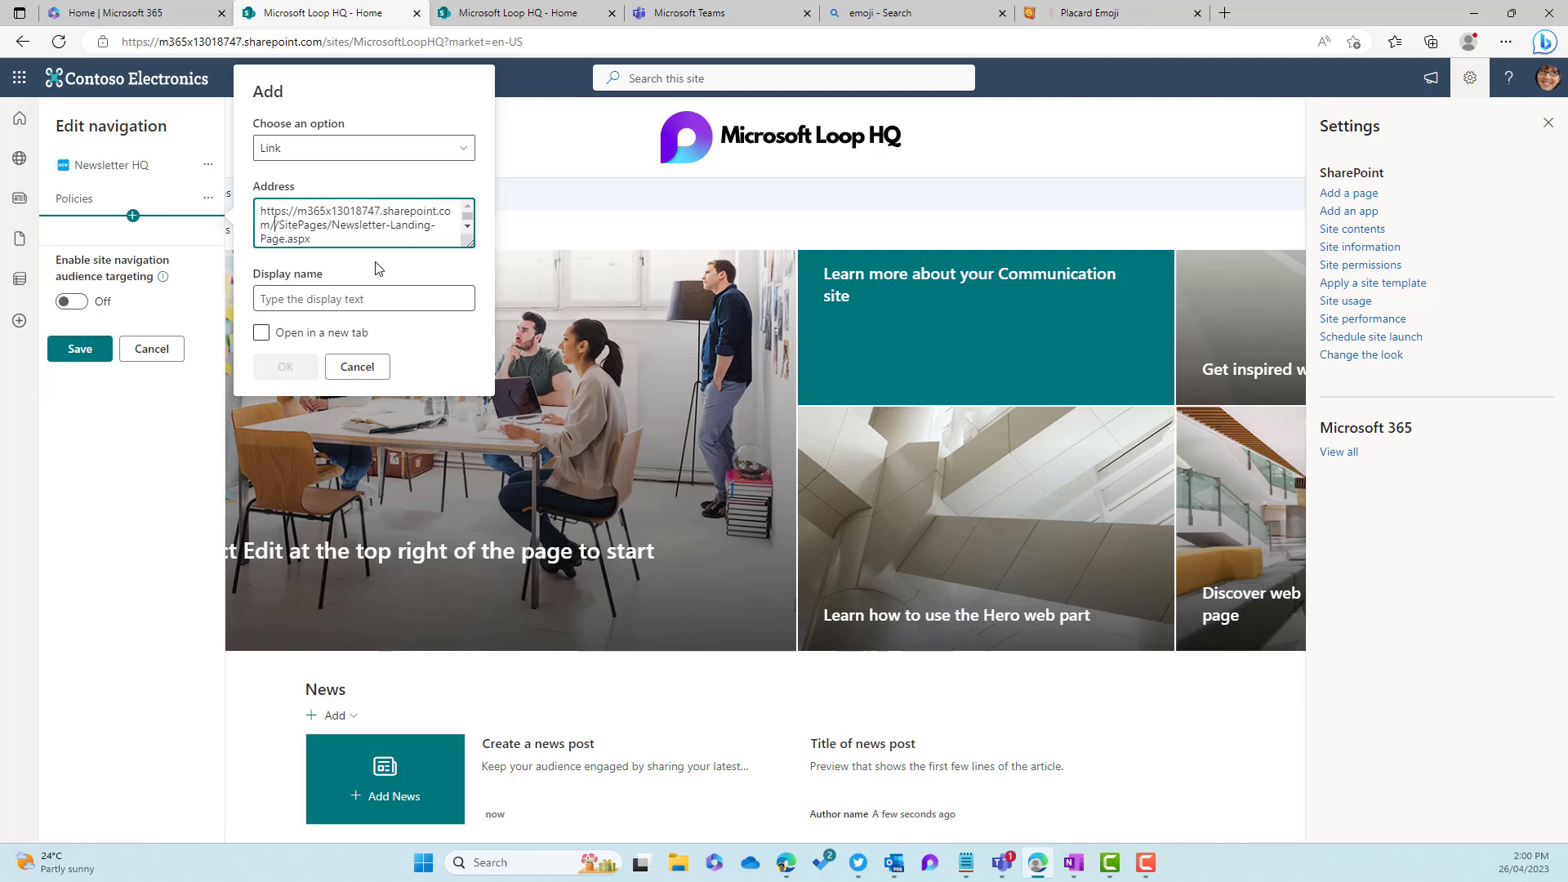
pyautogui.press('BackSpace')
pyautogui.click(346, 298)
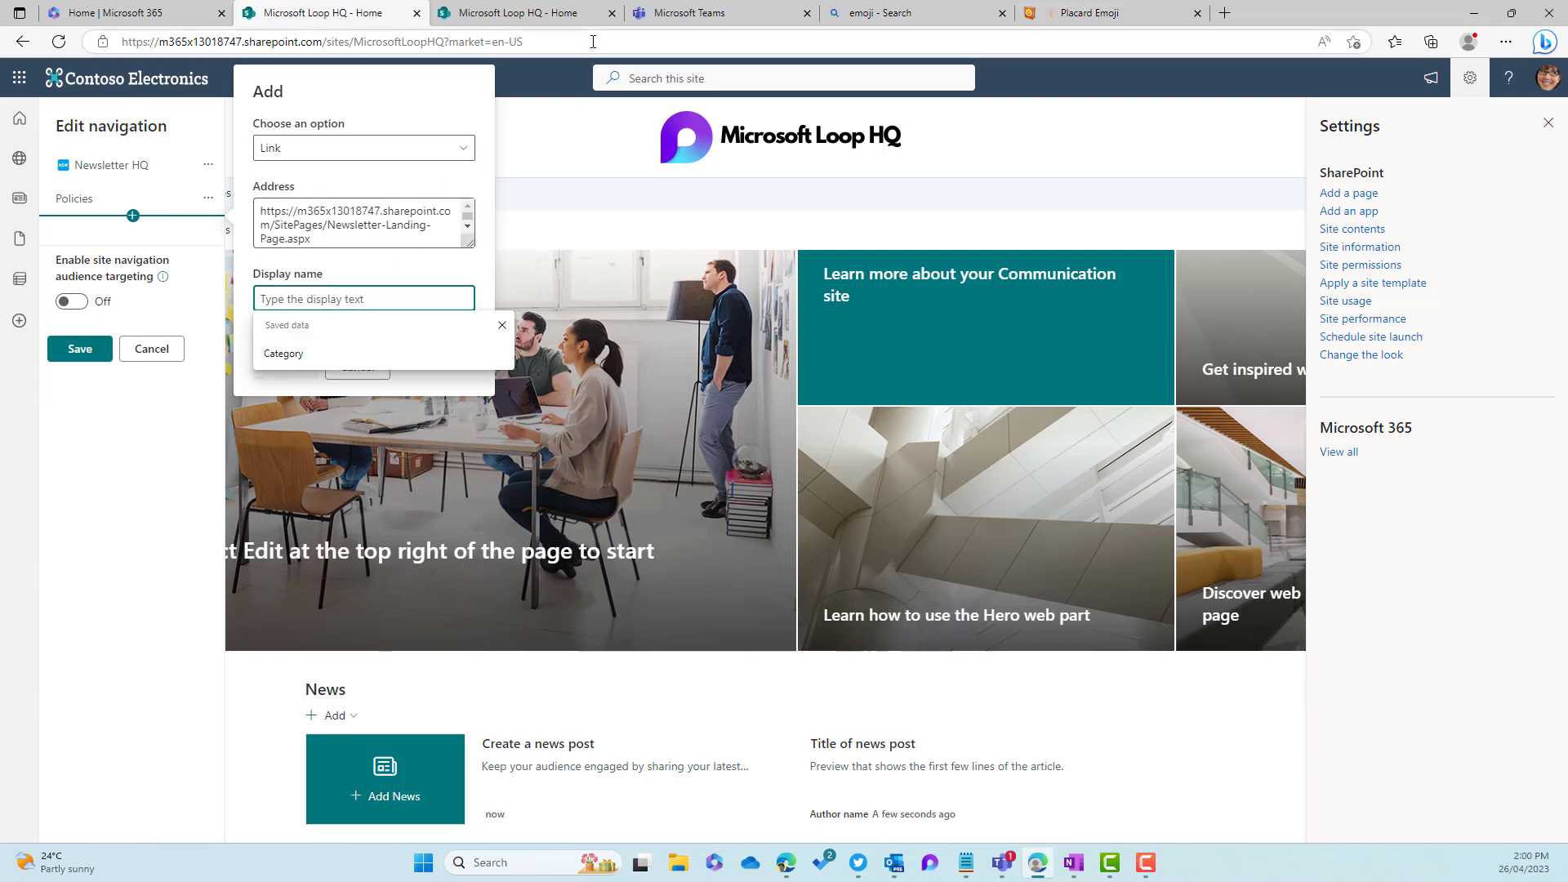
# Close the Newsletter HQ link's details on the example site and open its Executive Updates link for editing.
pyautogui.click(549, 14)
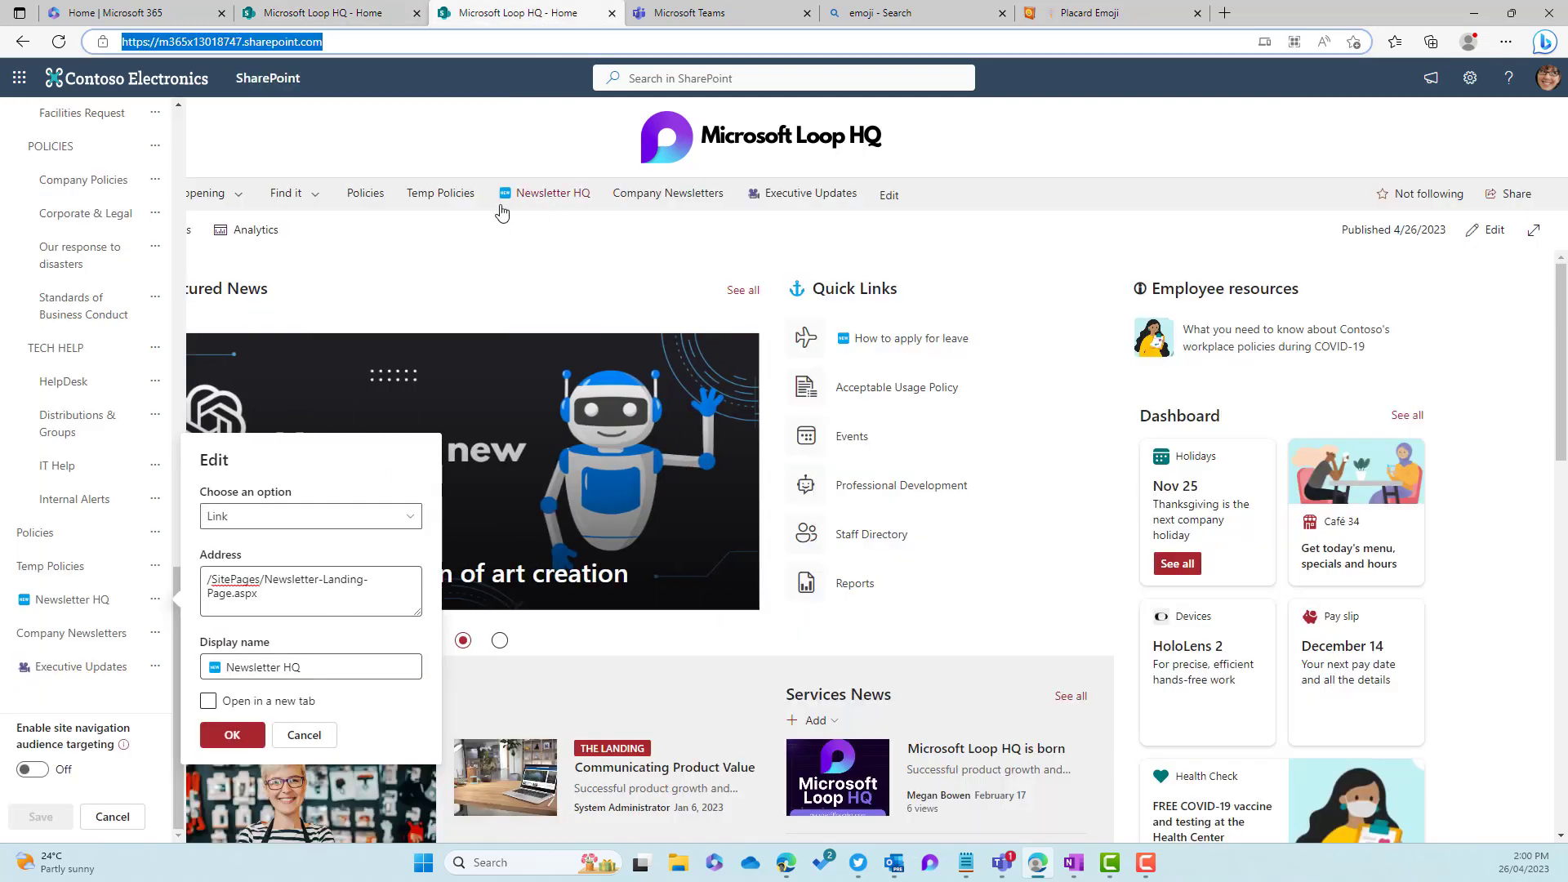
pyautogui.click(161, 676)
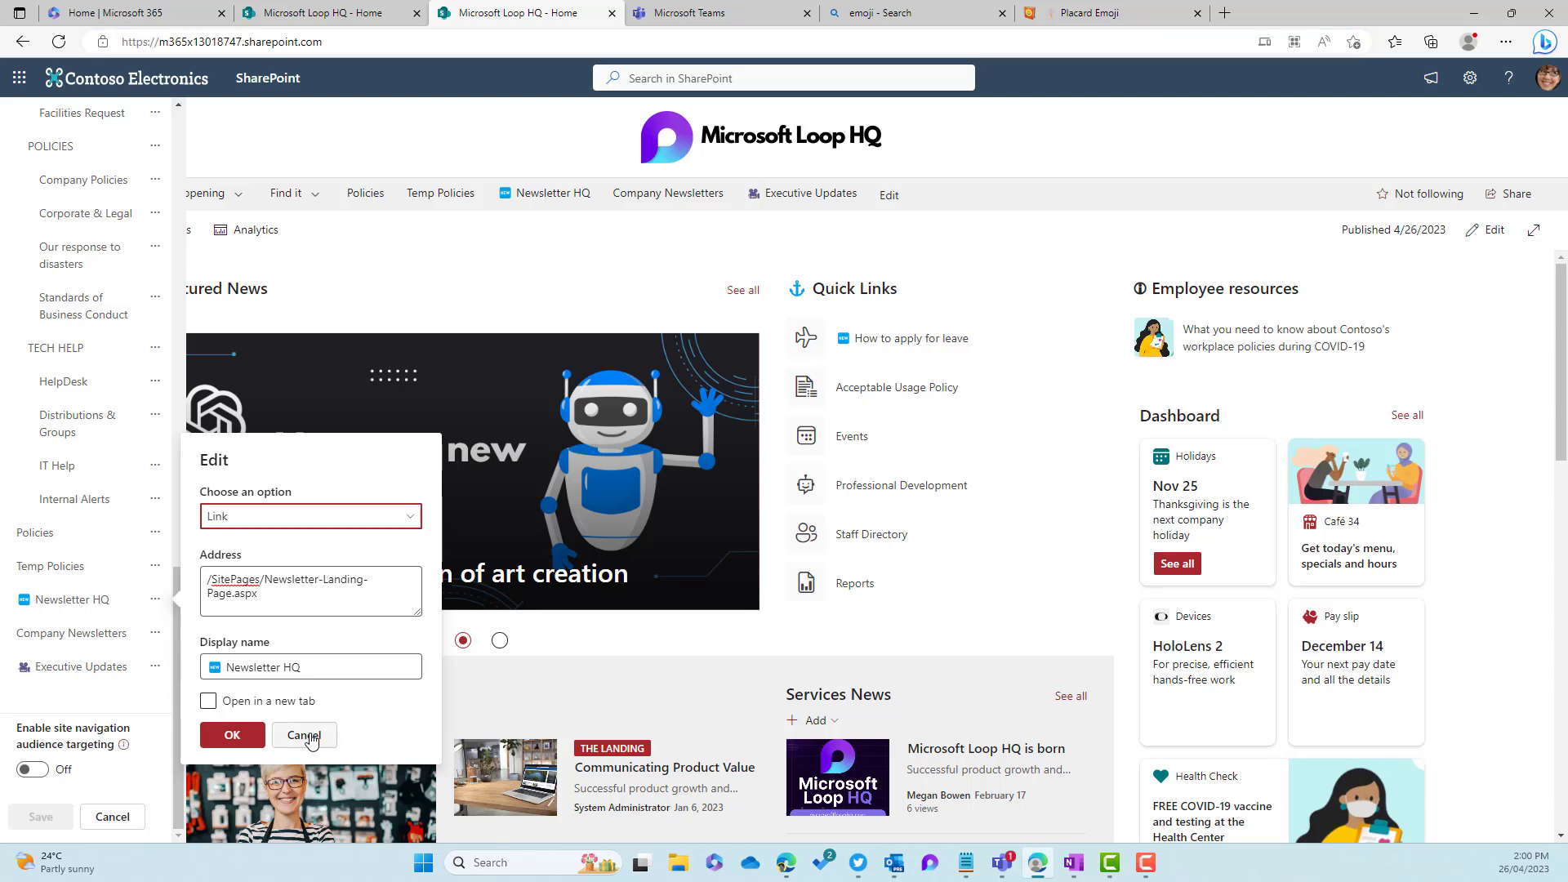
pyautogui.click(304, 735)
pyautogui.click(159, 676)
pyautogui.click(193, 701)
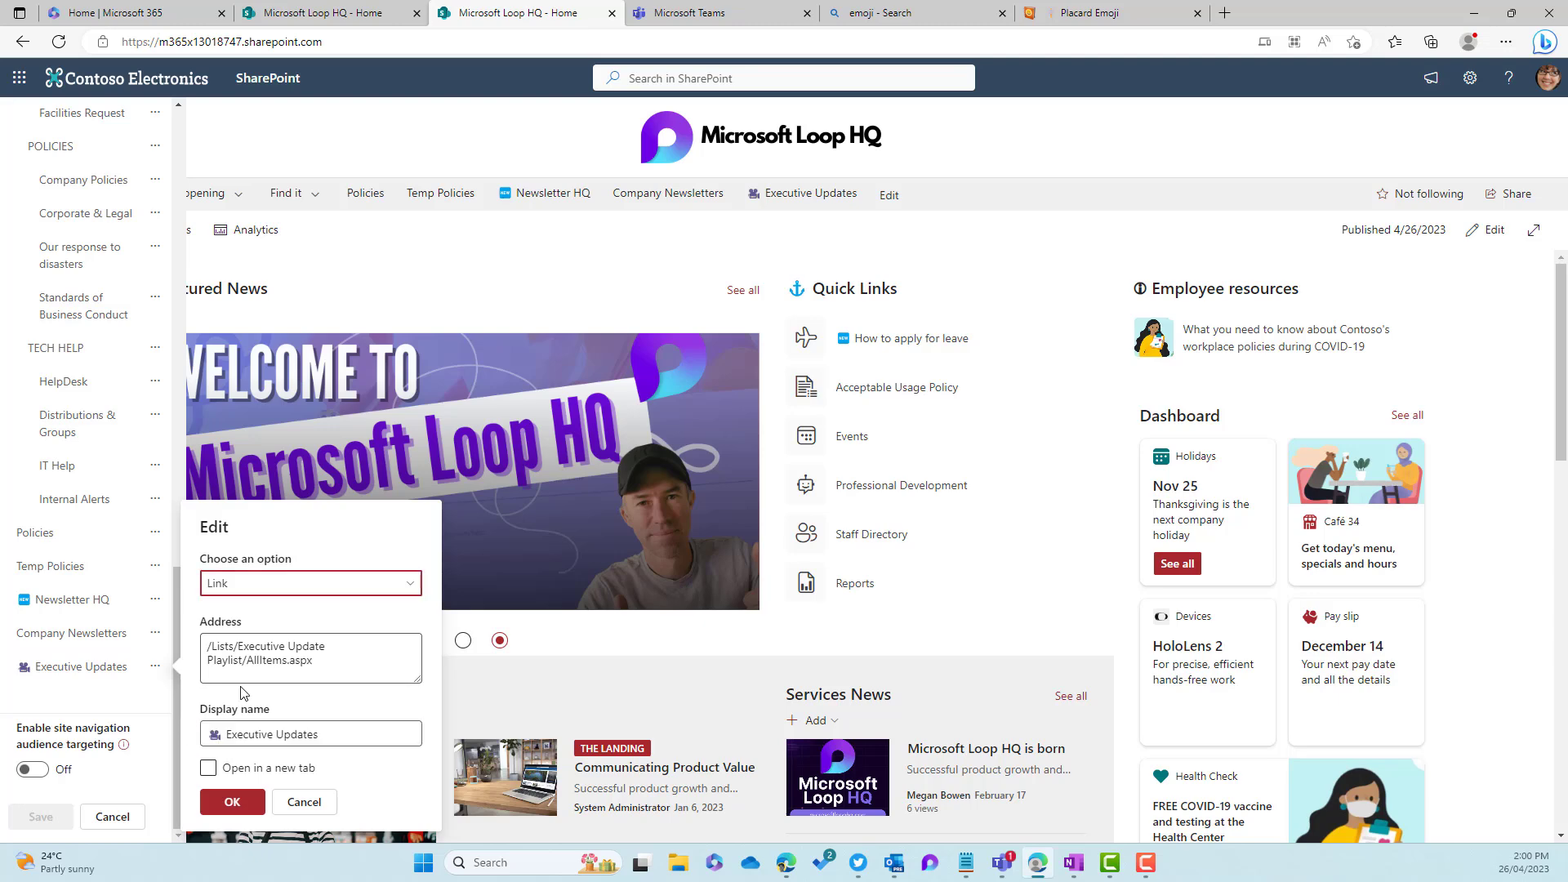
pyautogui.click(397, 18)
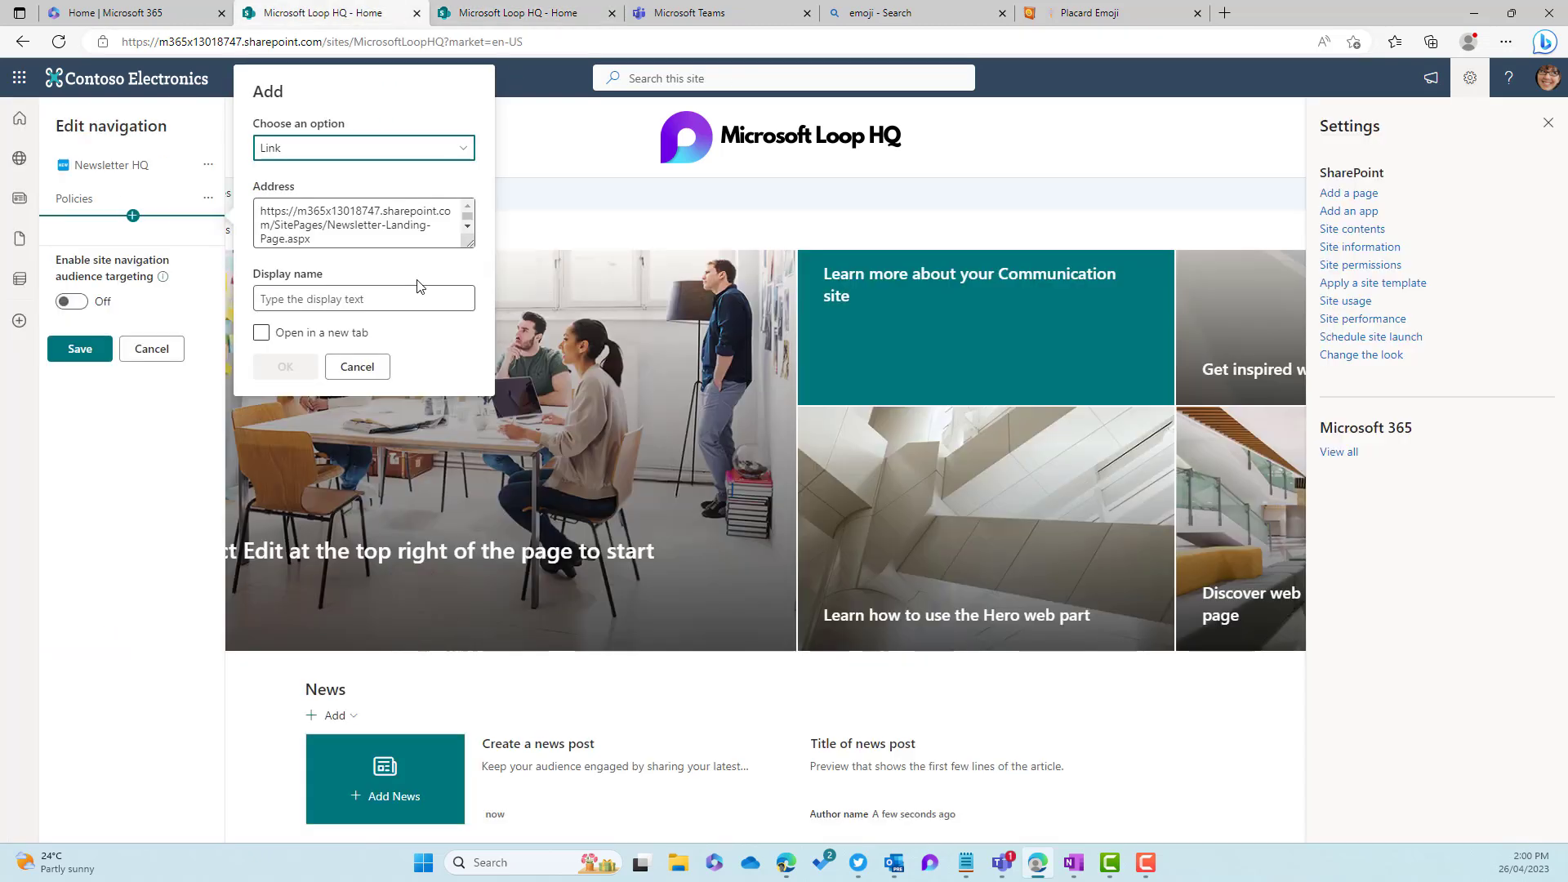
pyautogui.click(380, 305)
pyautogui.hotkey('ctrl', 'v')
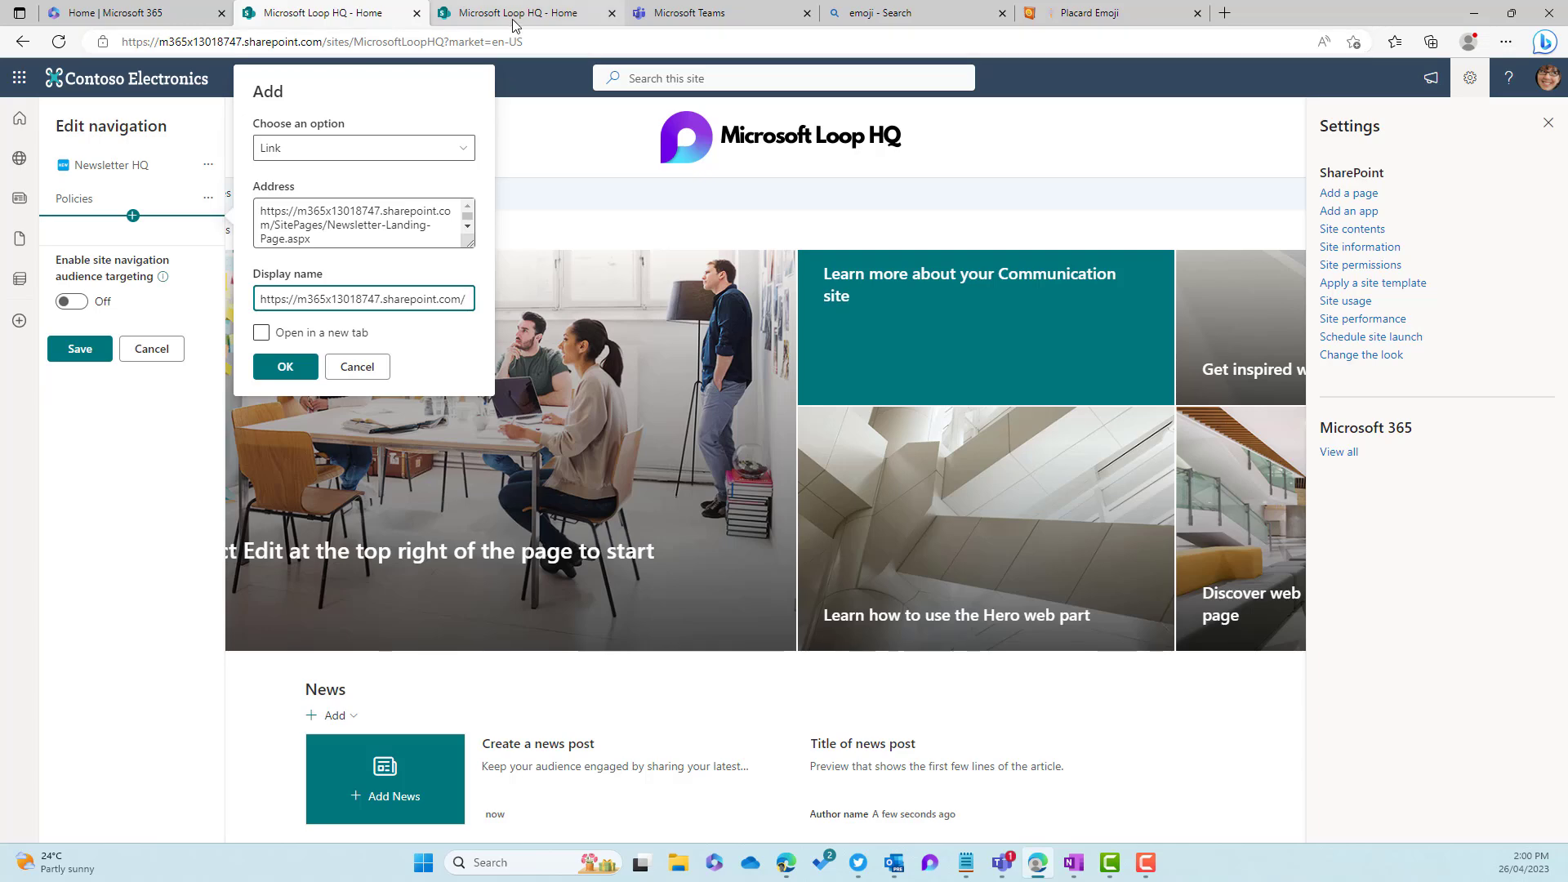
# Replace the new link's path with the example's /Lists/Executive Update Playlist/AllItems.aspx, keeping the root URL, and add the link to the navigation.
pyautogui.click(516, 20)
pyautogui.moveTo(334, 663); pyautogui.dragTo(192, 651)
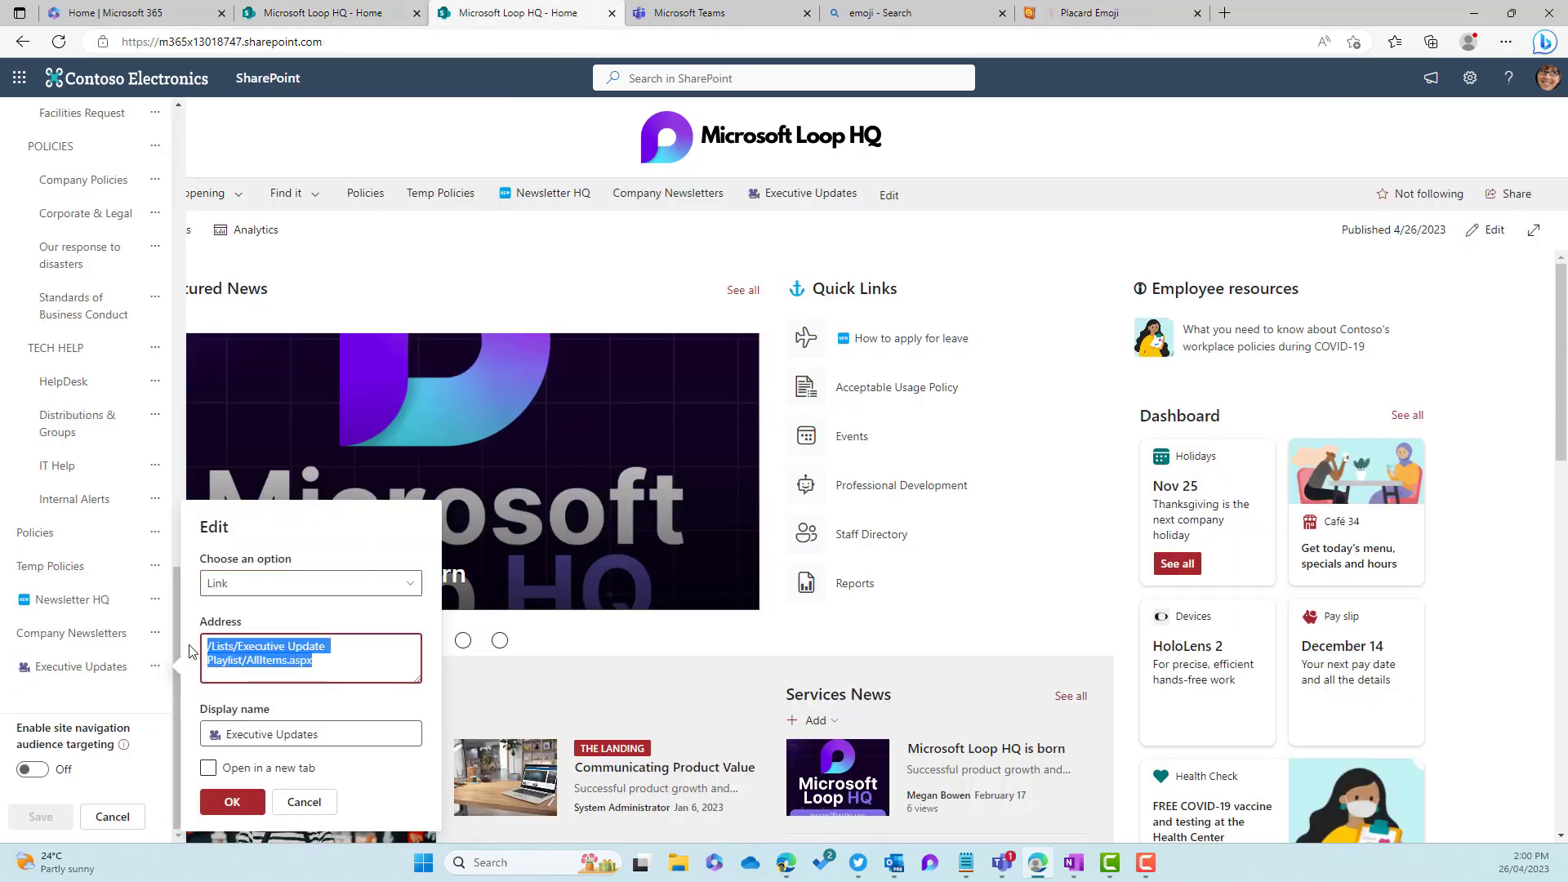
pyautogui.click(348, 13)
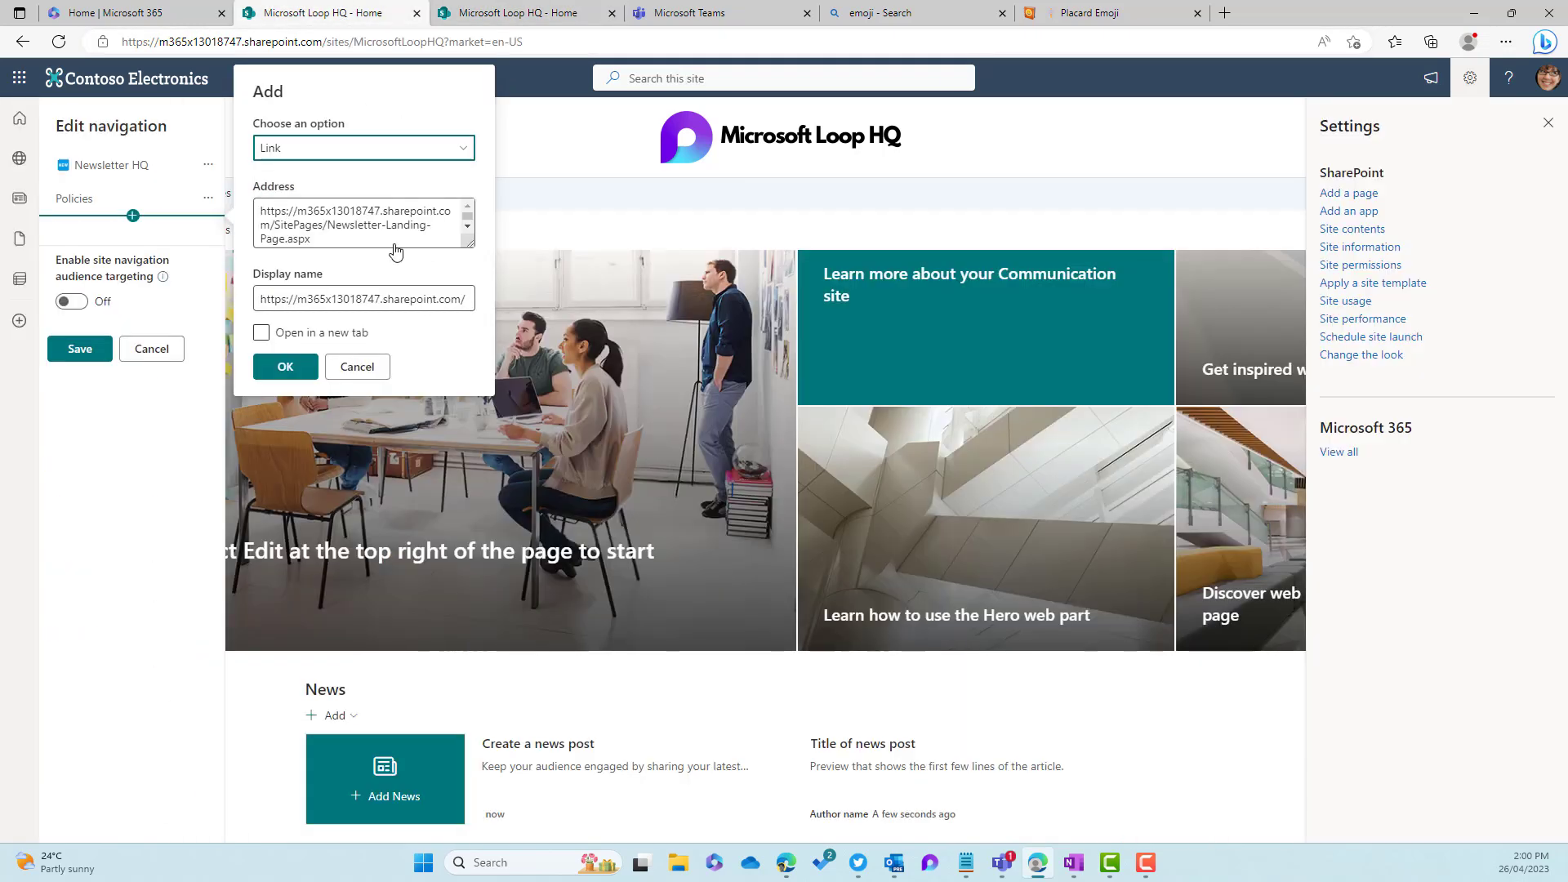
pyautogui.click(275, 227)
pyautogui.hotkey('ctrl', 'a')
pyautogui.write('https://m365x13018747.sharepoint.com/Lists/Executive Update Playlist/AllItems.aspx')
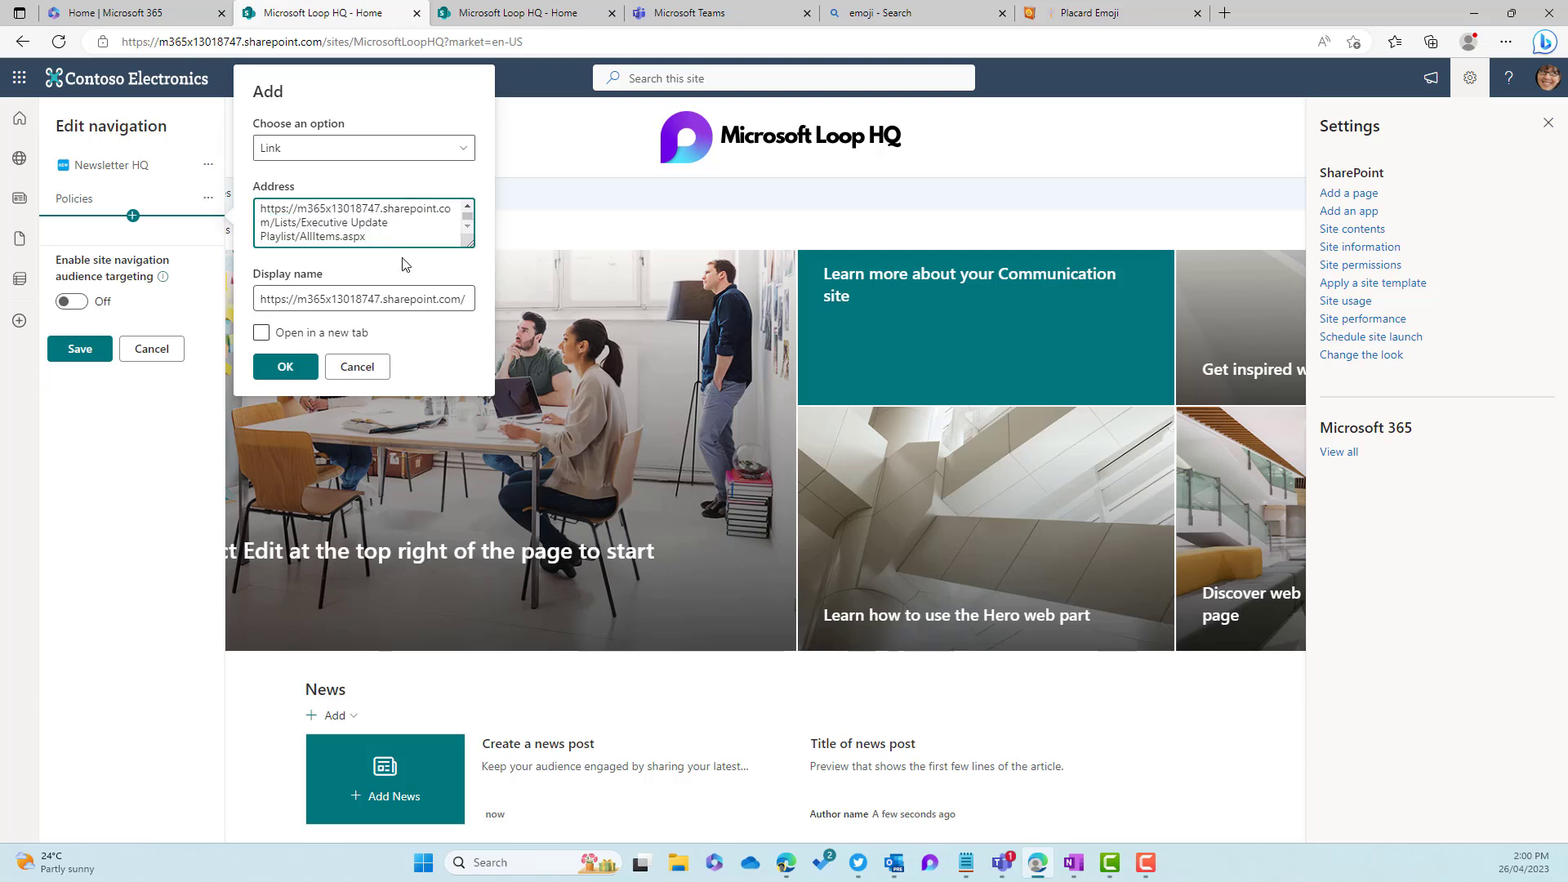
pyautogui.moveTo(283, 222); pyautogui.dragTo(335, 222)
pyautogui.click(281, 368)
# Rename the link below Policies to the example's emoji followed by "Executive Updates".
pyautogui.click(208, 232)
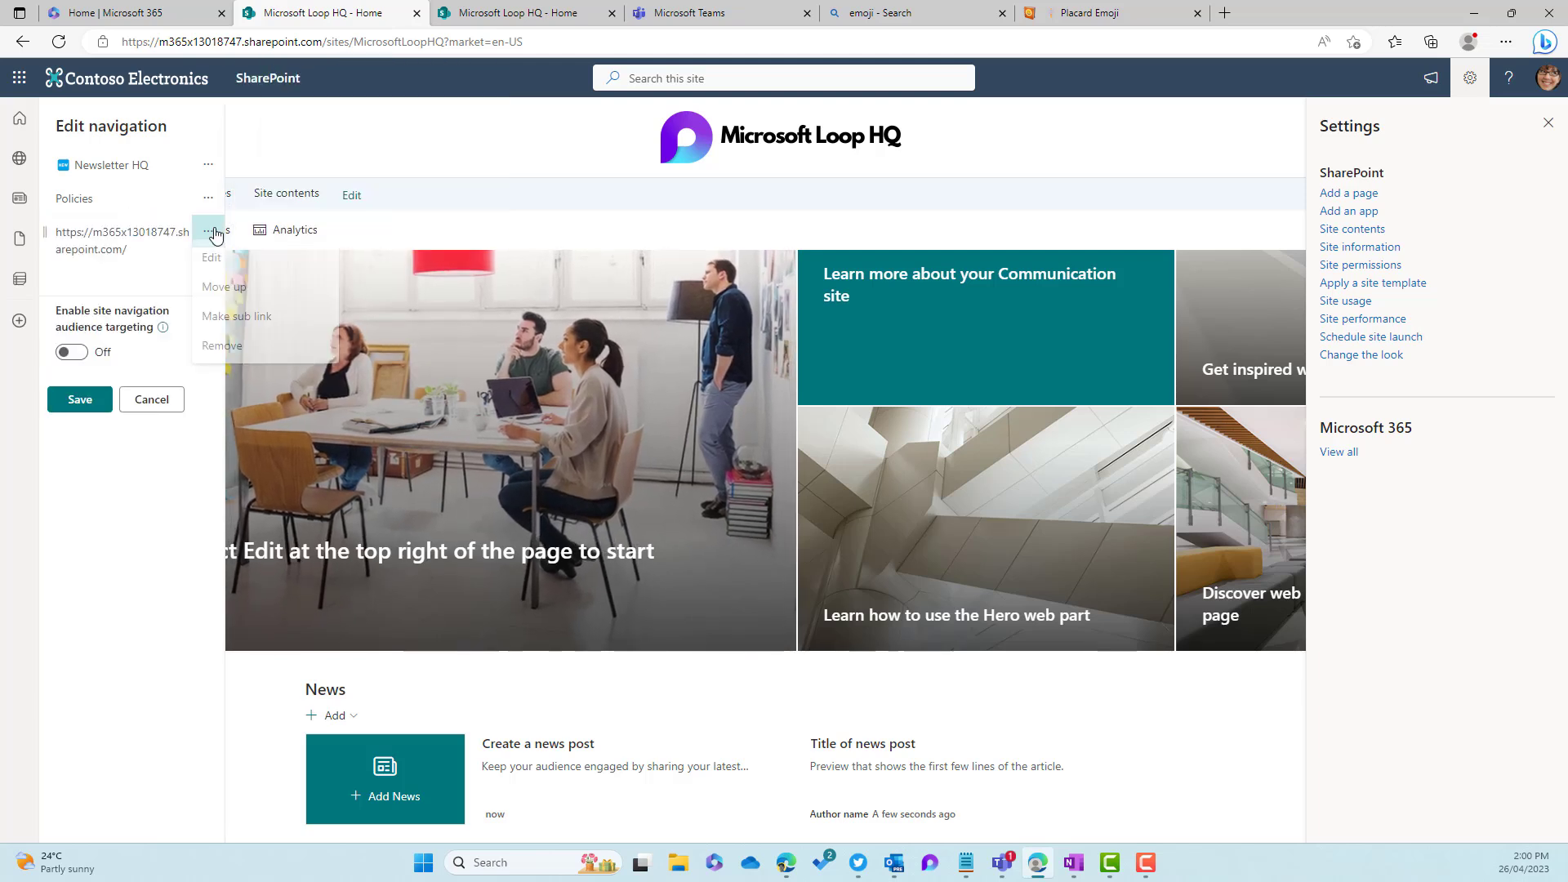
pyautogui.click(221, 263)
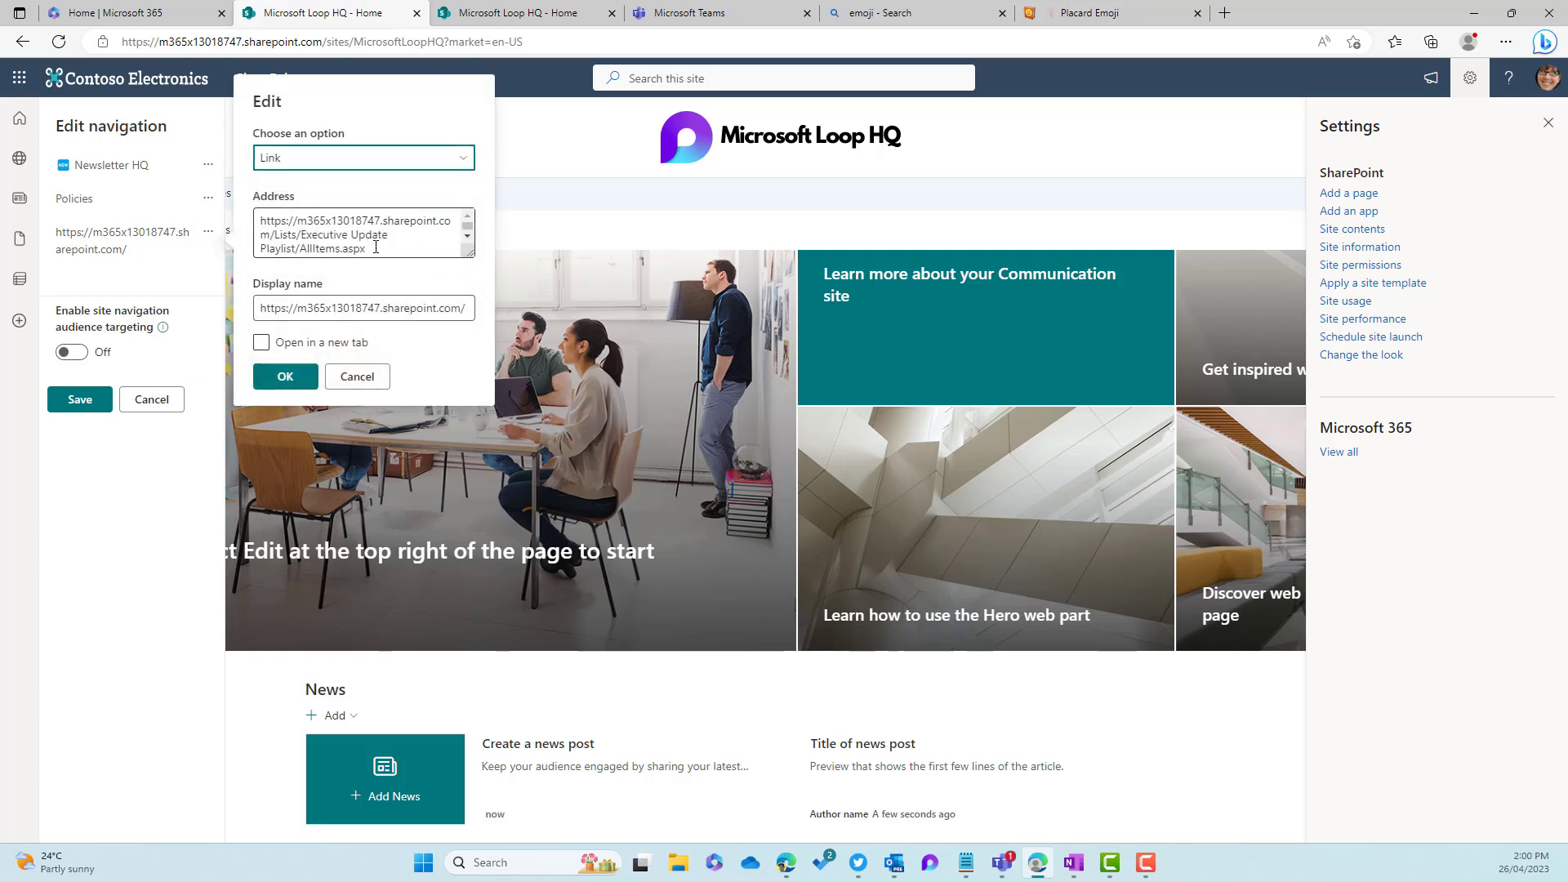
pyautogui.click(432, 309)
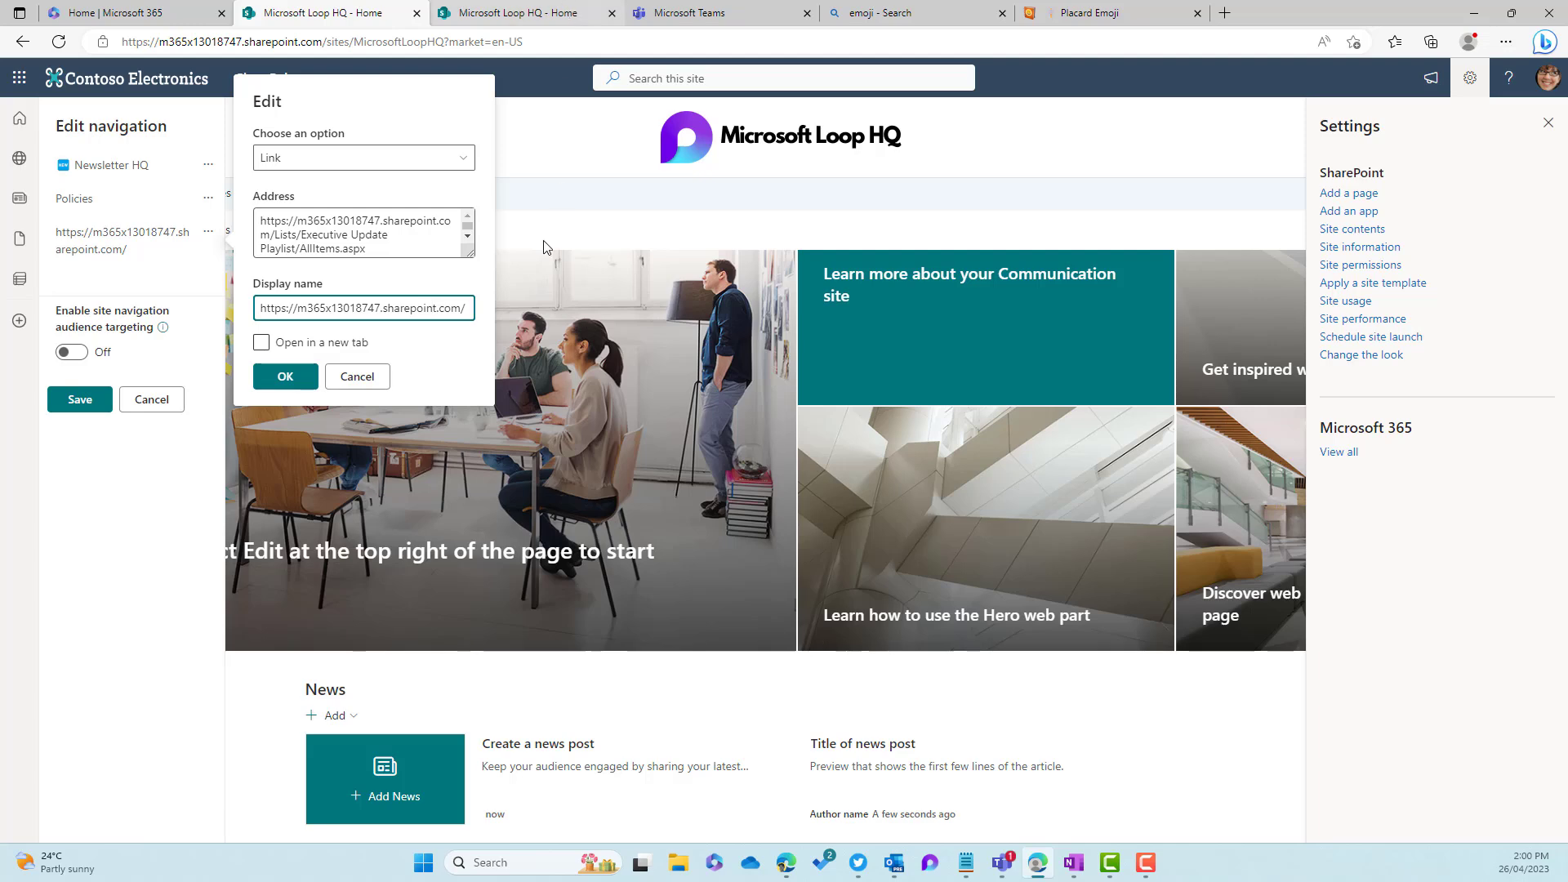
pyautogui.click(519, 13)
pyautogui.moveTo(331, 735); pyautogui.dragTo(244, 734)
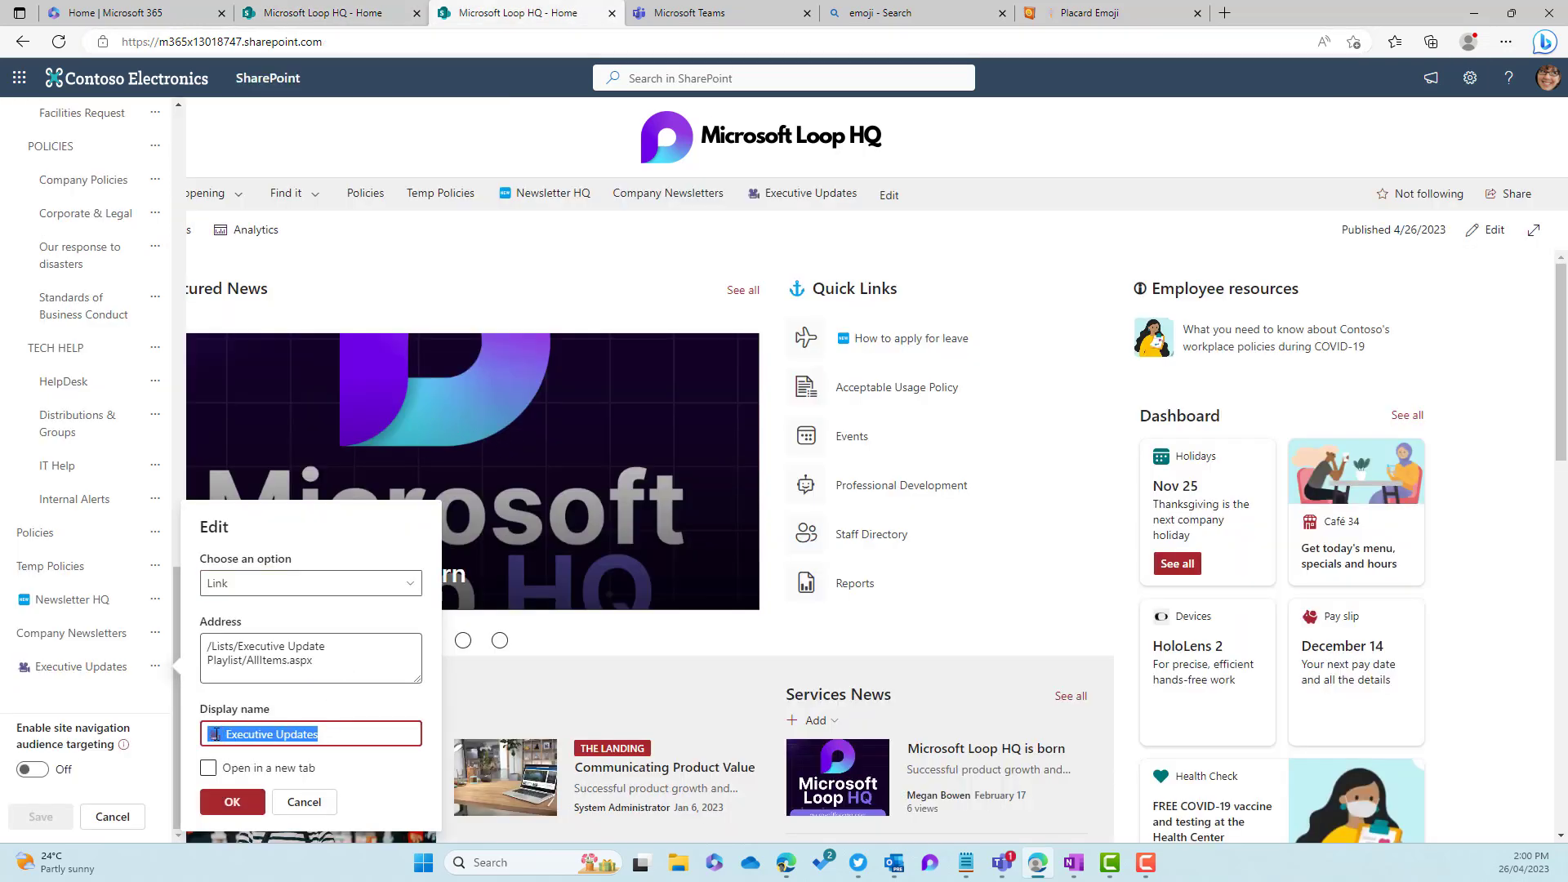
pyautogui.click(323, 13)
pyautogui.click(344, 309)
pyautogui.hotkey('ctrl', 'a')
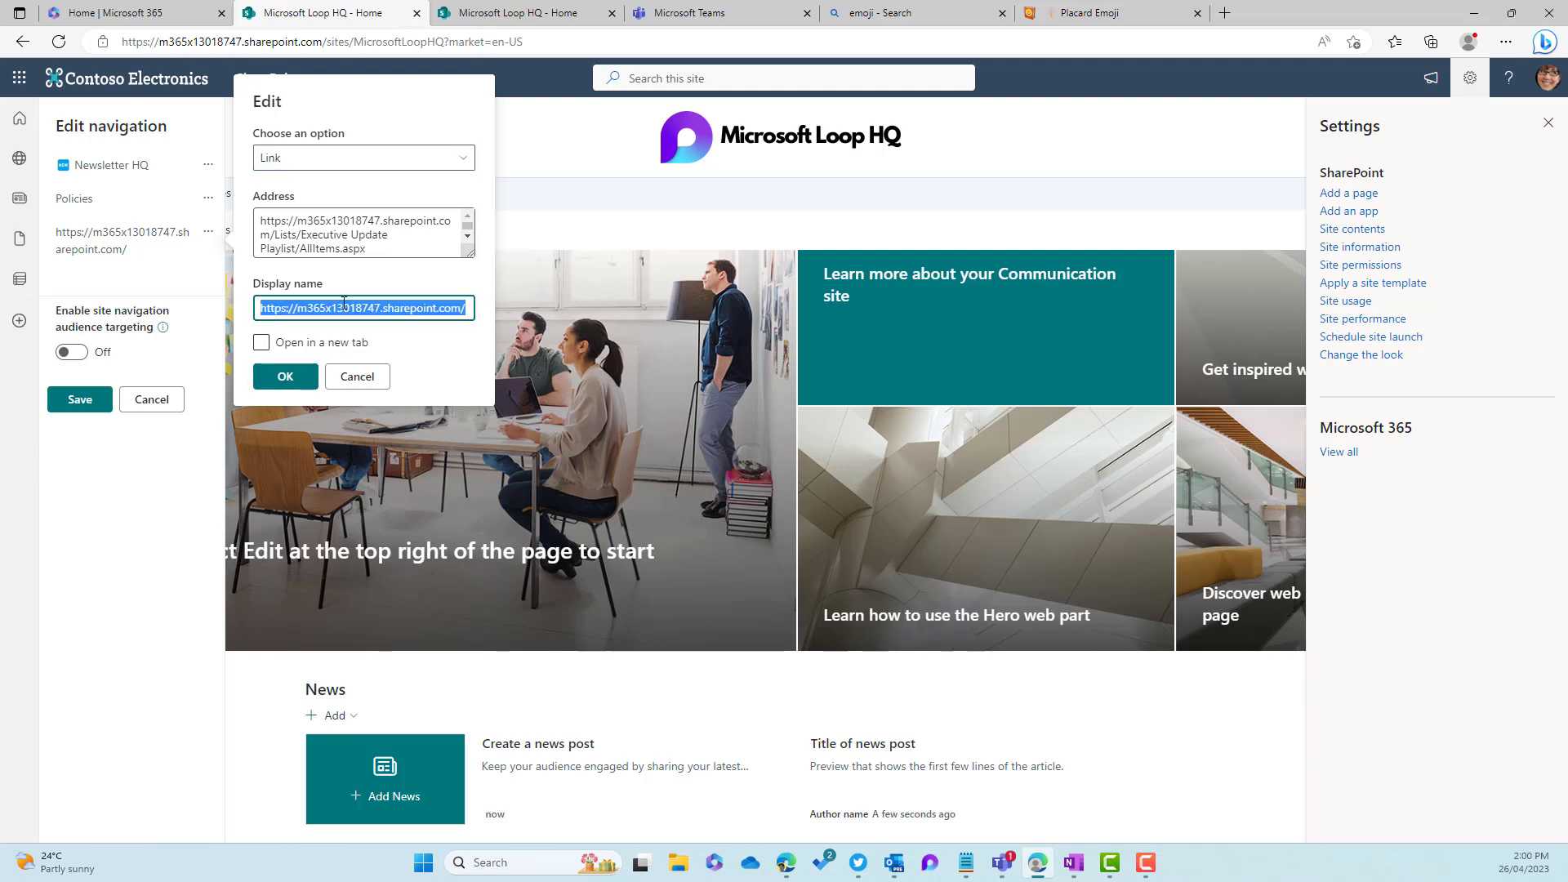
pyautogui.write('🎥 Executive Updates')
pyautogui.click(285, 376)
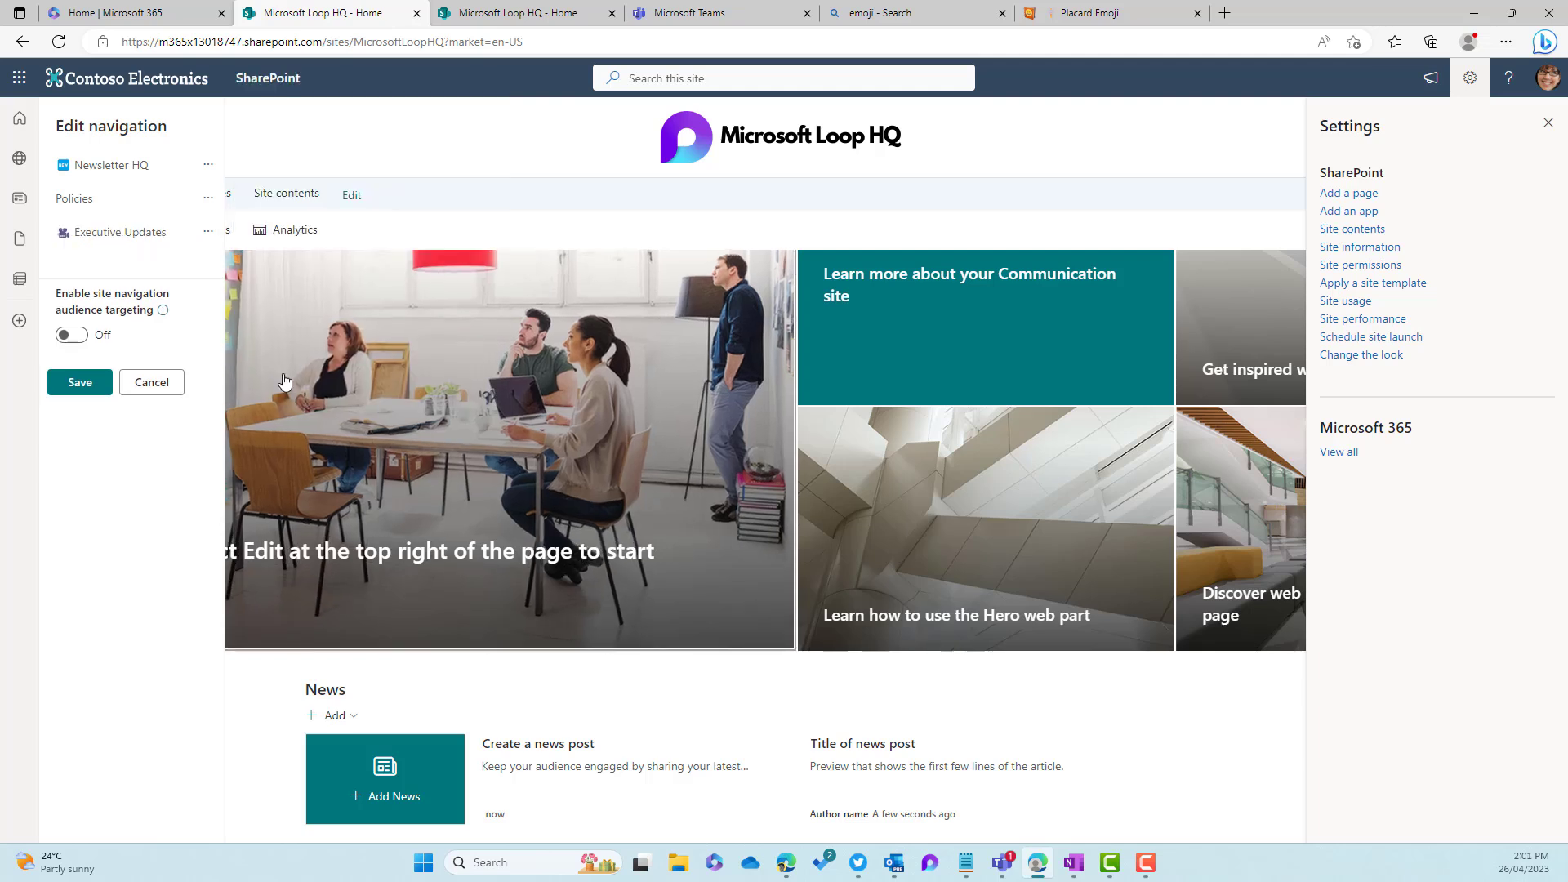
# Save the new site's navigation, and close the Settings pane and the emoji pages.
pyautogui.click(82, 384)
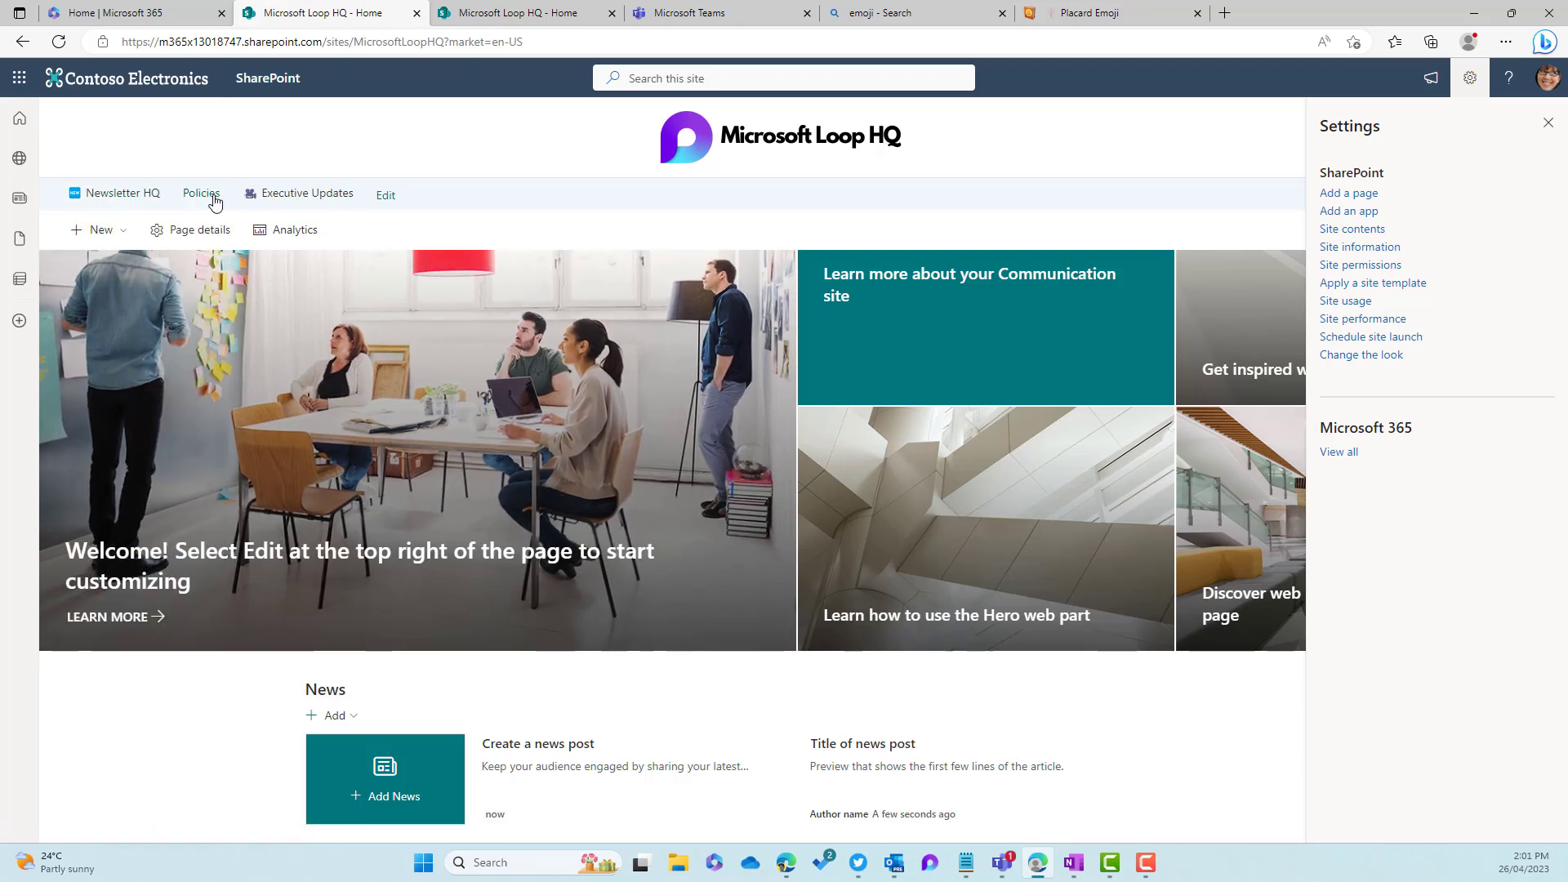
pyautogui.click(1548, 122)
pyautogui.click(1002, 13)
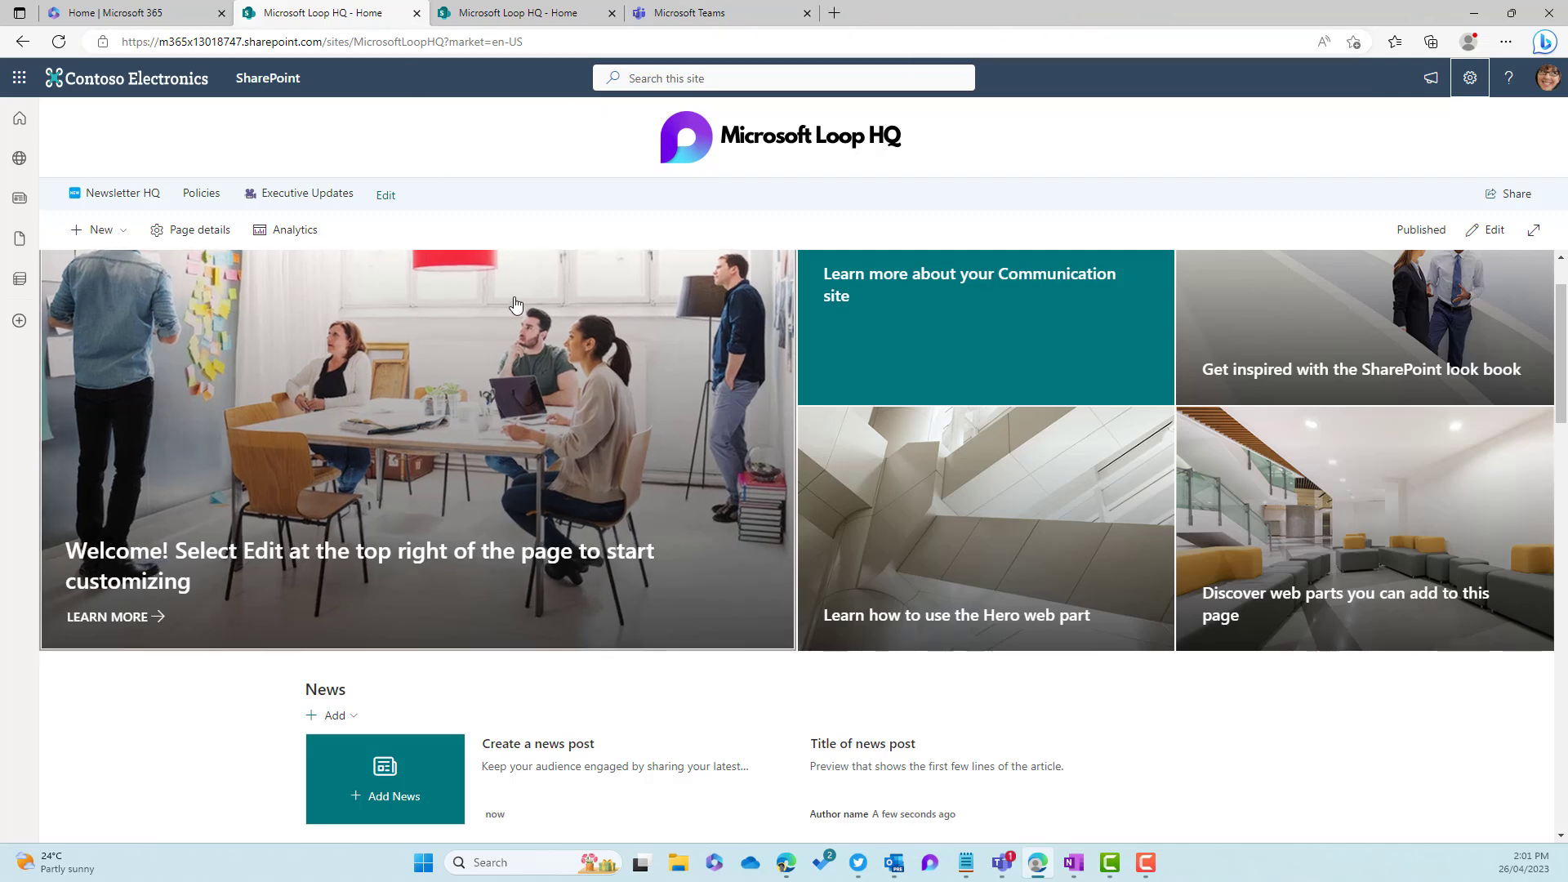
# Put the new site's home page into edit mode and delete the section containing the Hero web part.
pyautogui.scroll(-1, 662, 358)
pyautogui.scroll(2, 662, 358)
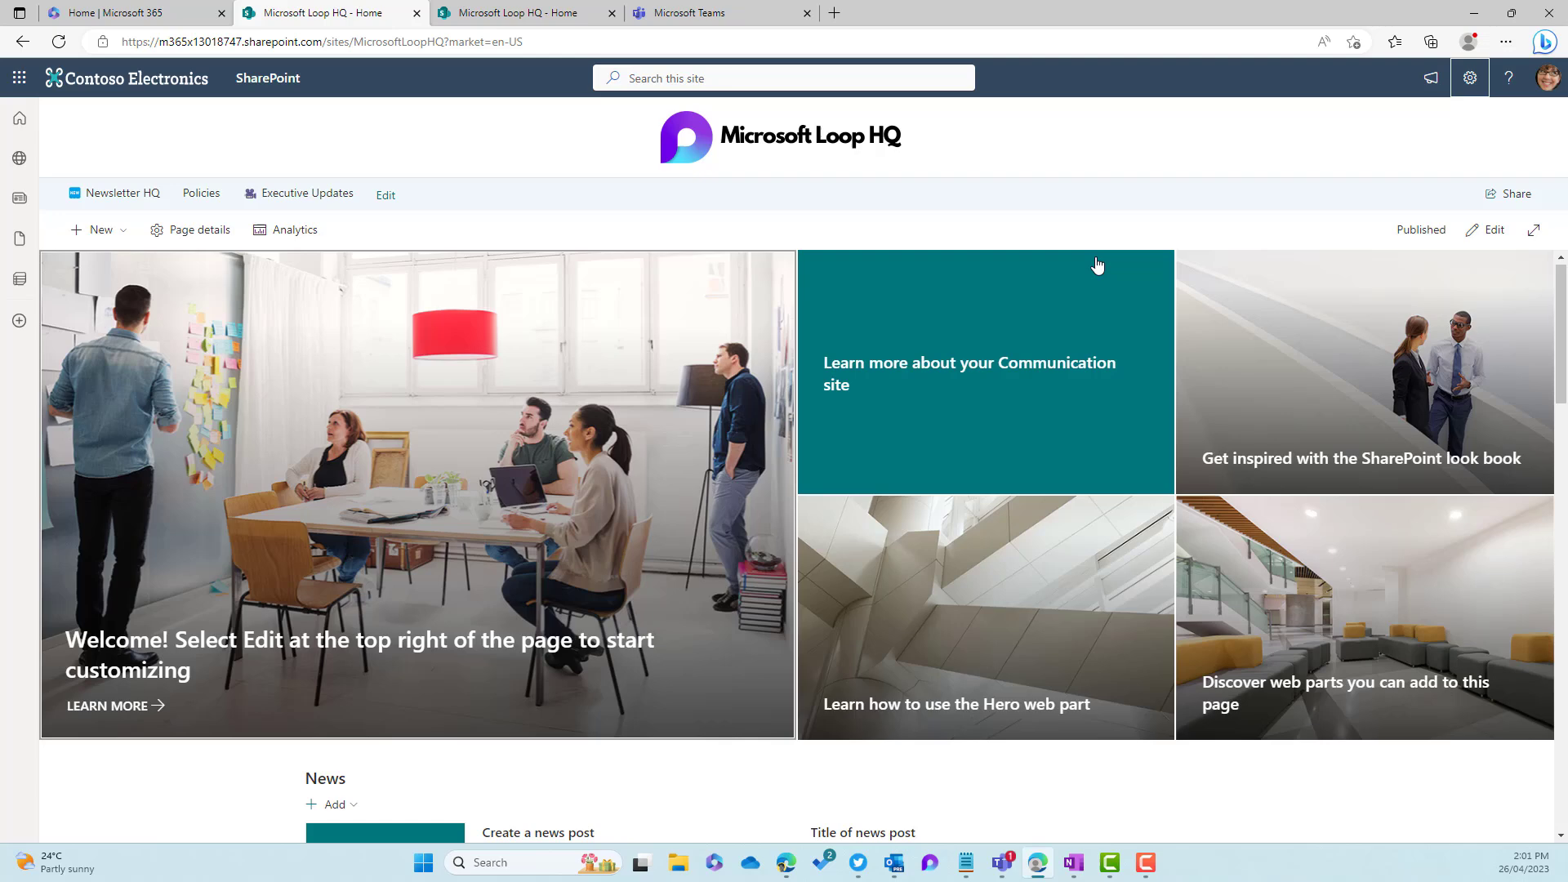
pyautogui.click(1482, 230)
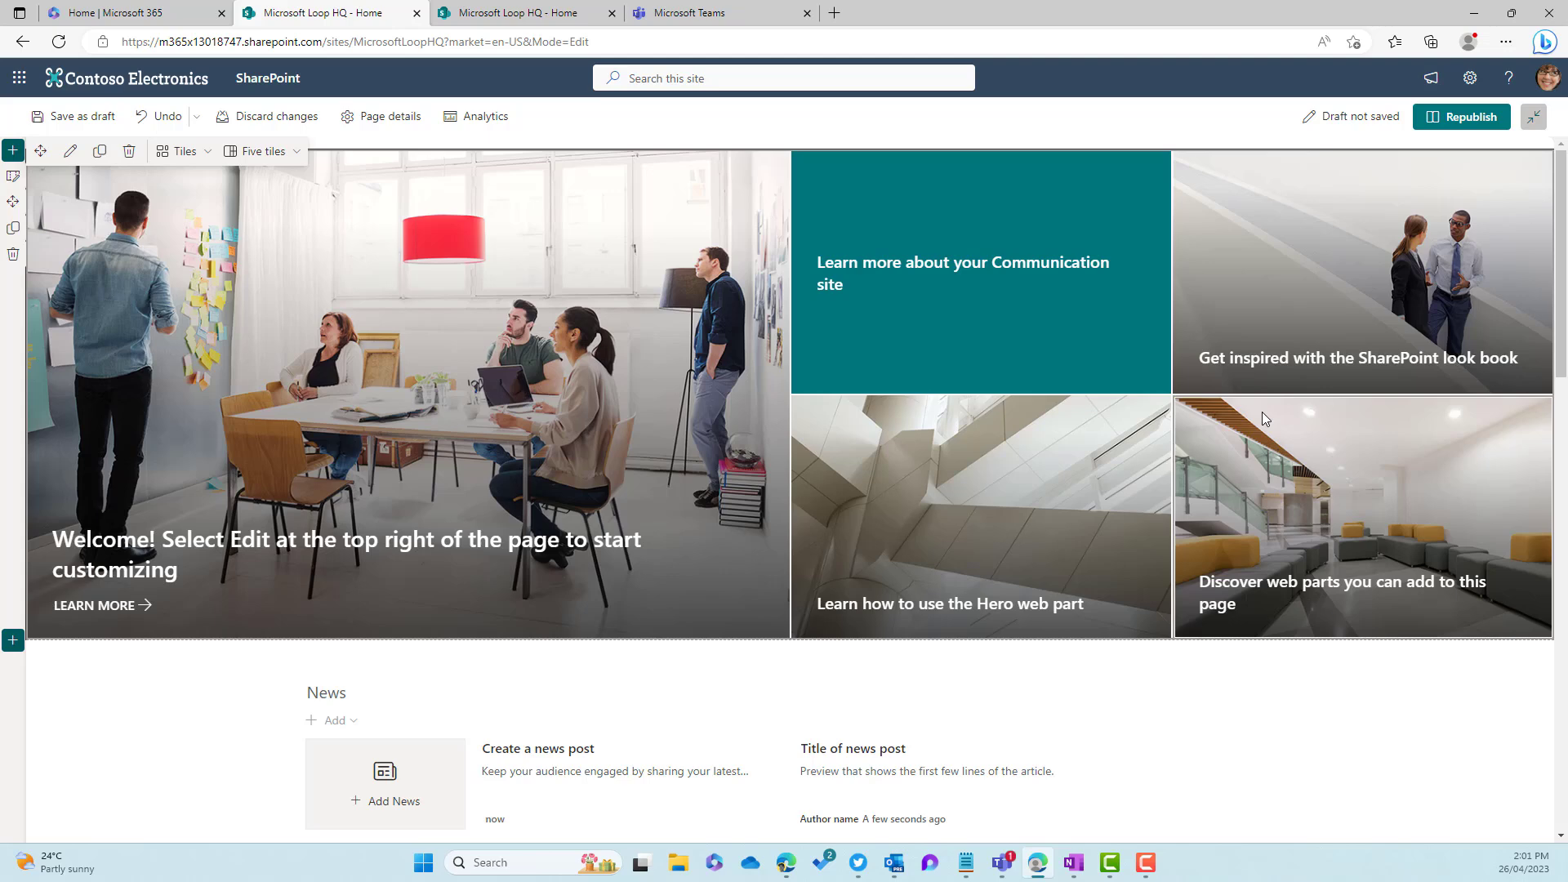
pyautogui.click(22, 256)
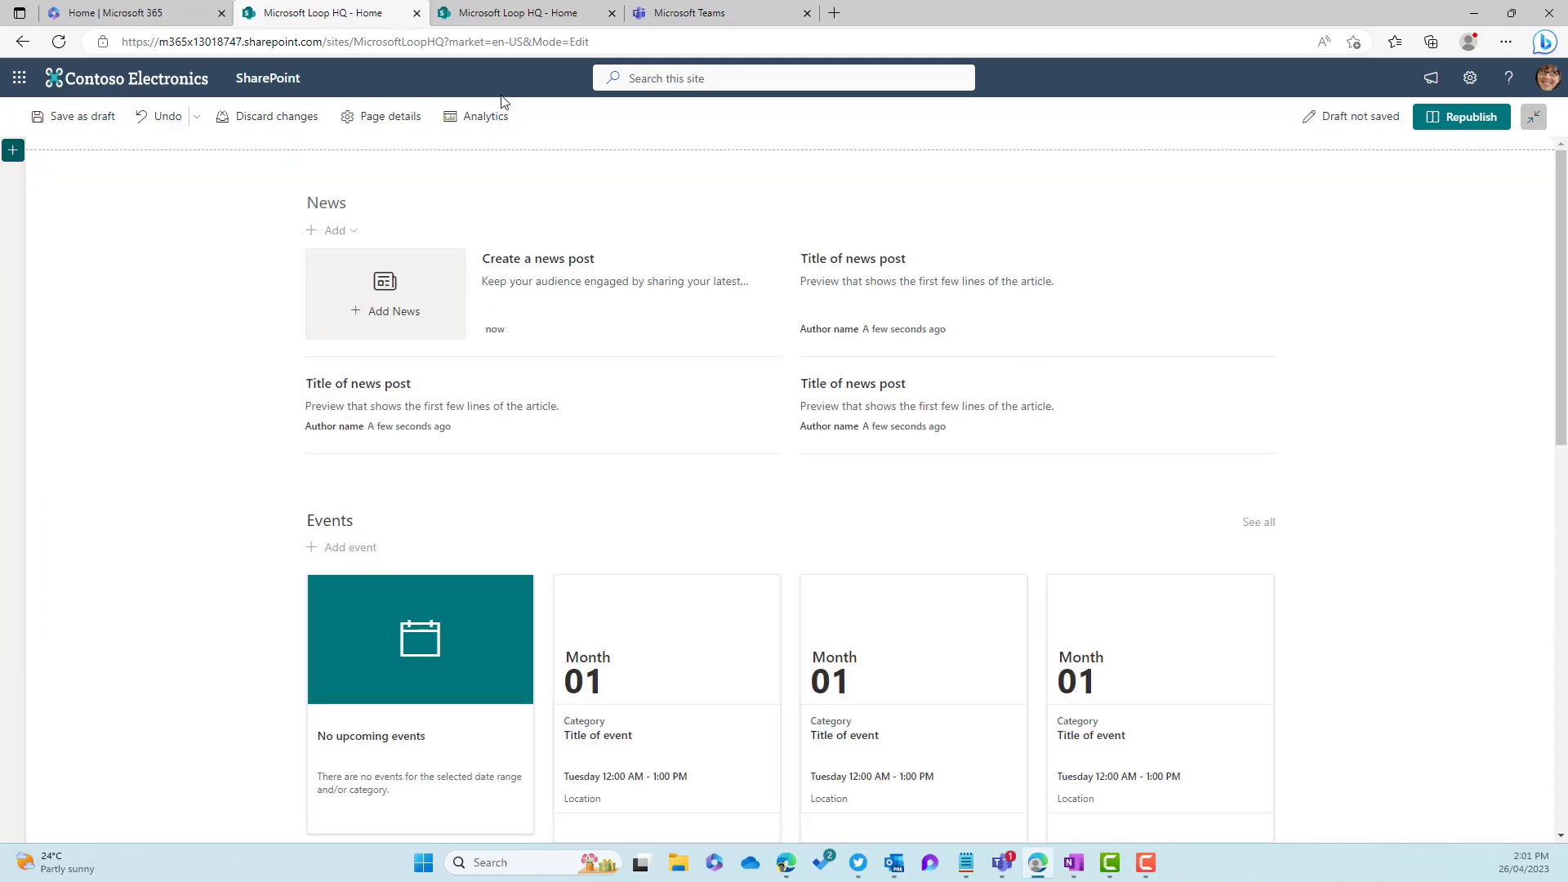
# Discard the open navigation edits on the example site and review its home page layout.
pyautogui.click(504, 13)
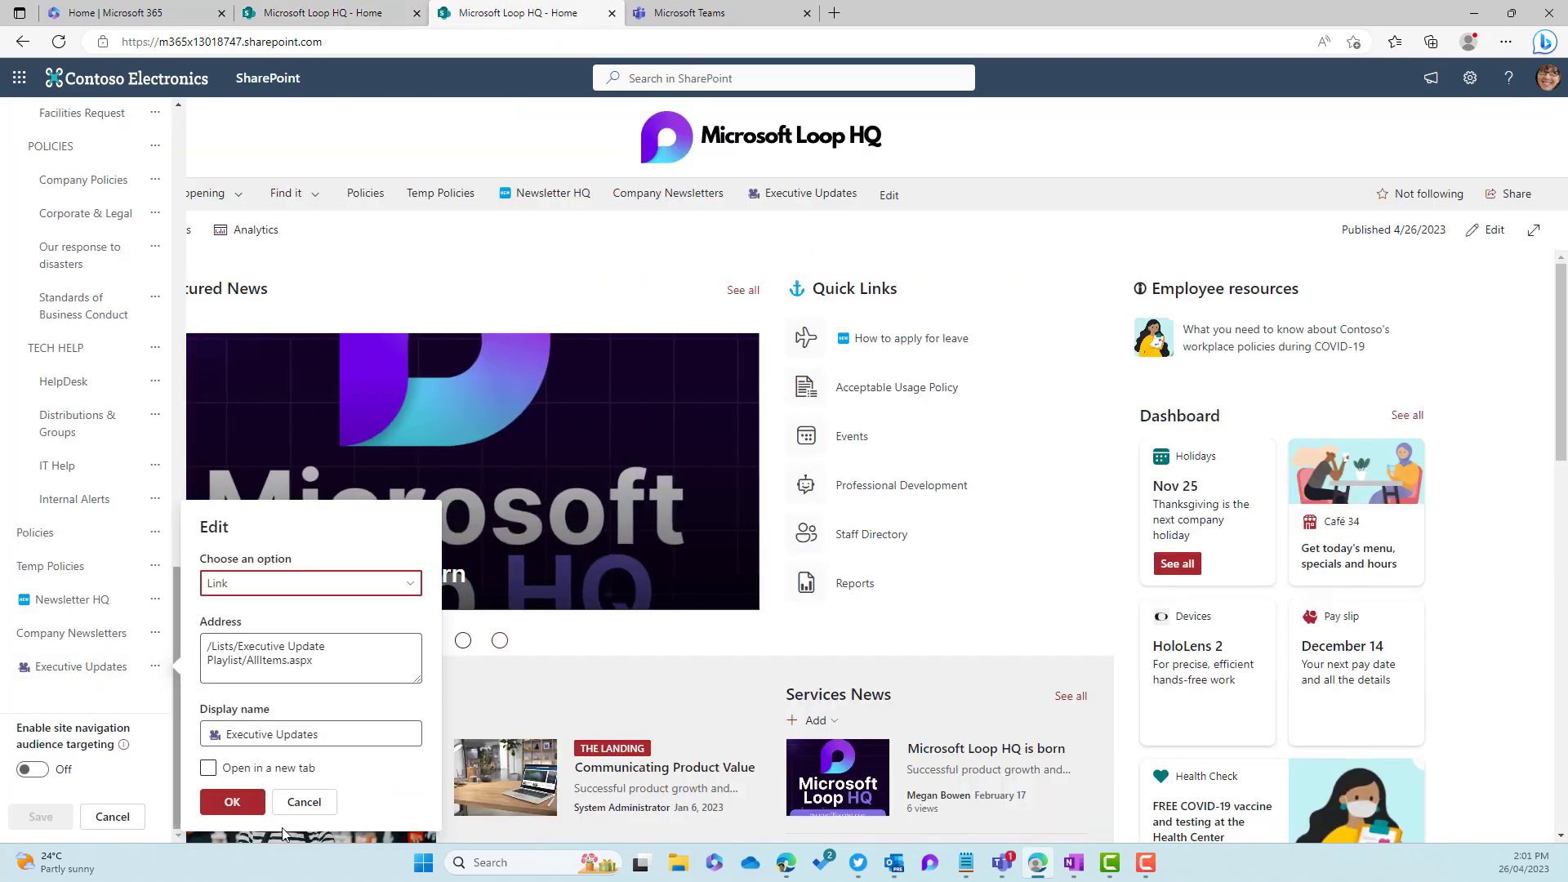
pyautogui.click(300, 807)
pyautogui.click(112, 817)
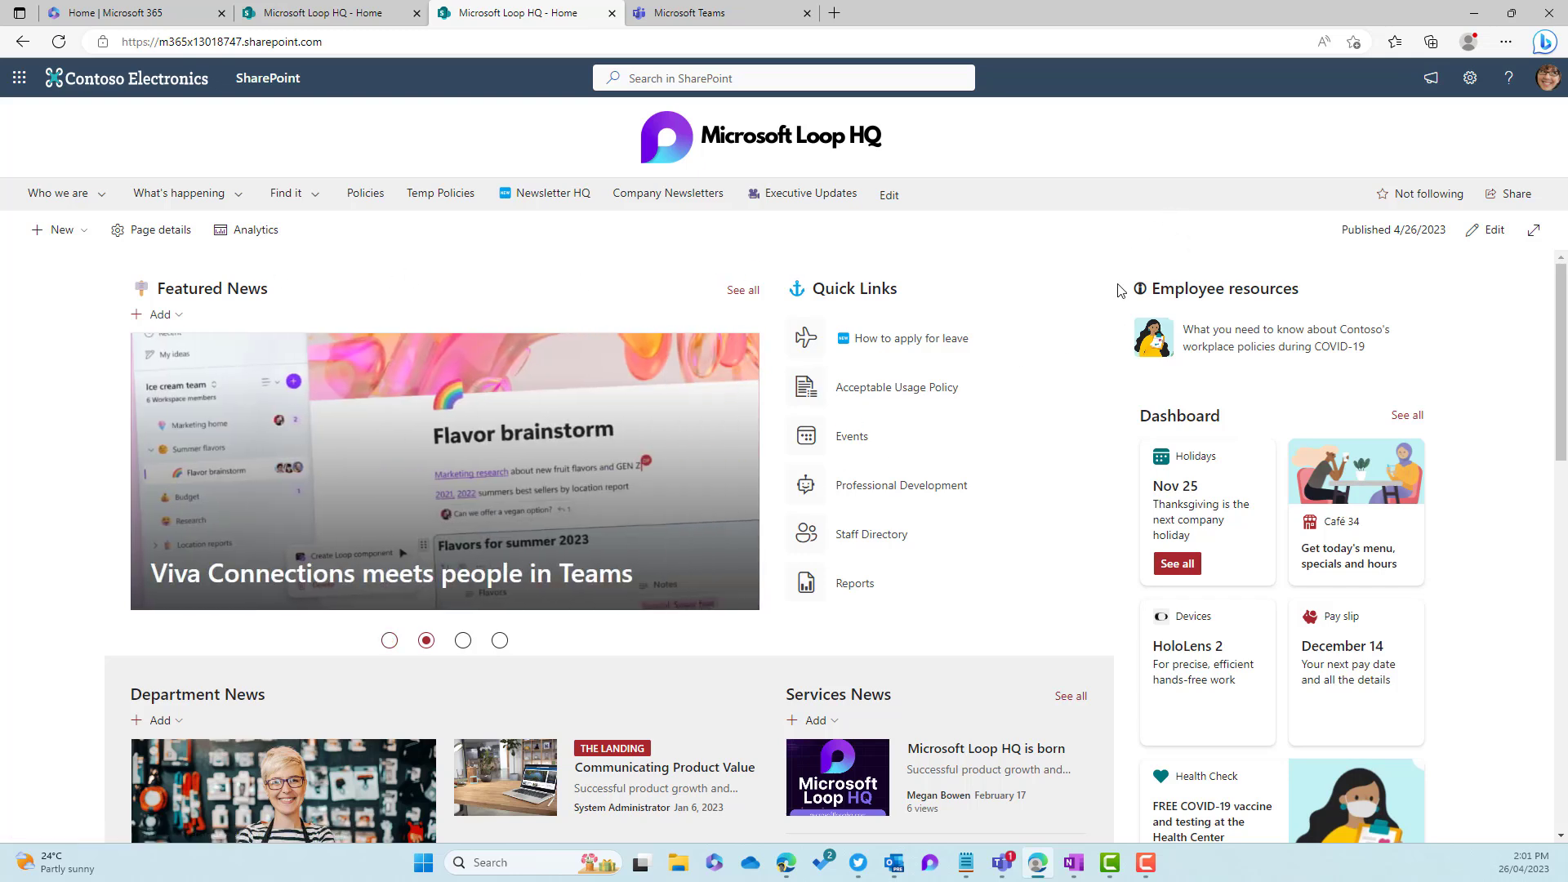
# Add a vertical section to the new home page and a one-third right section above News.
pyautogui.click(333, 15)
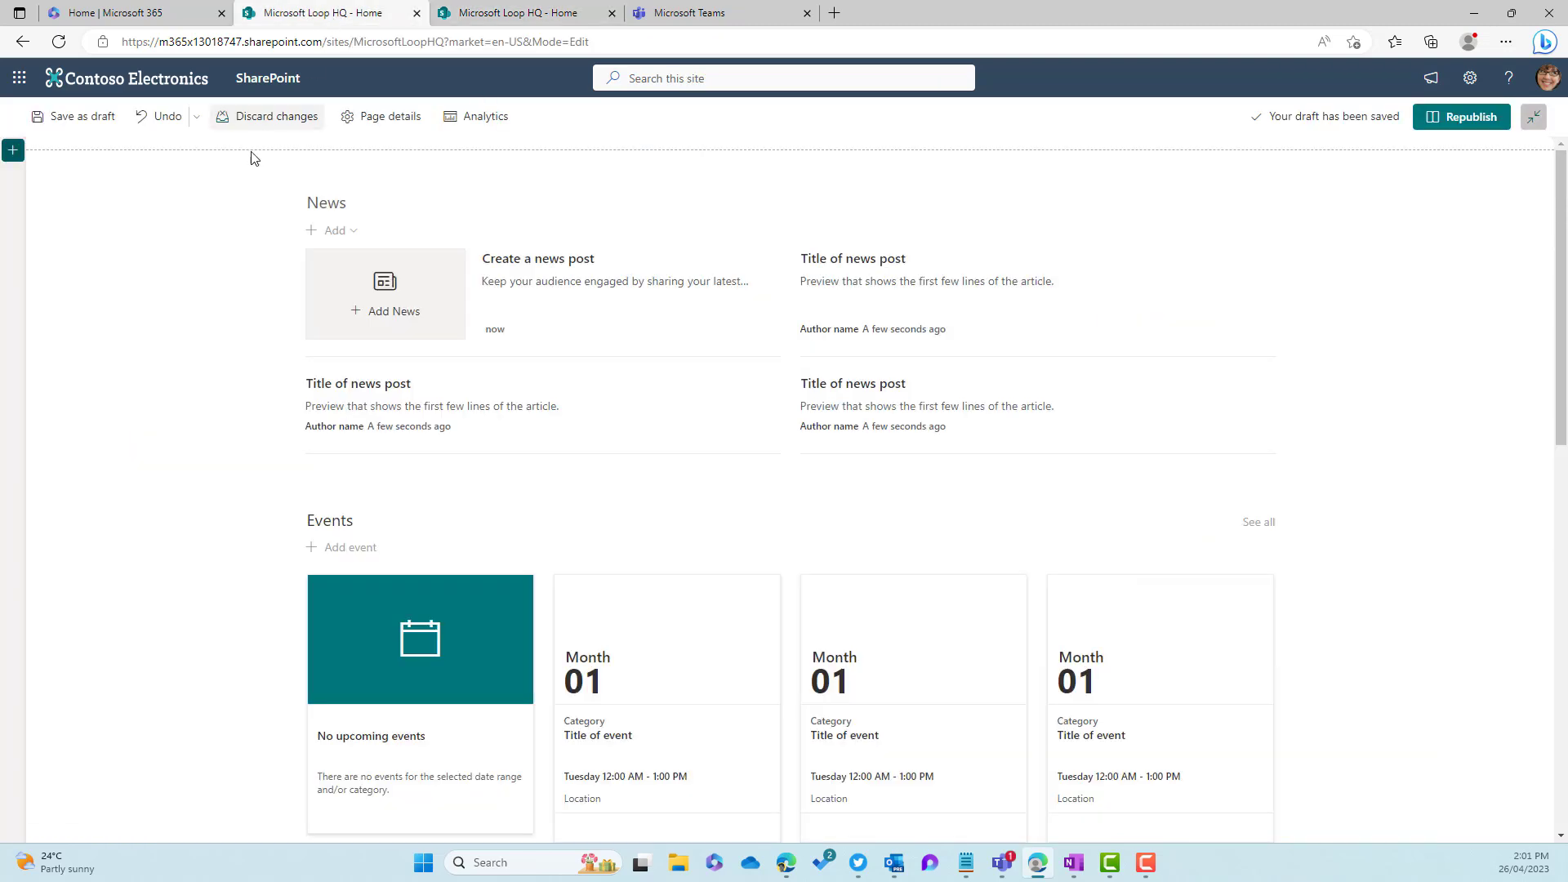
pyautogui.click(15, 152)
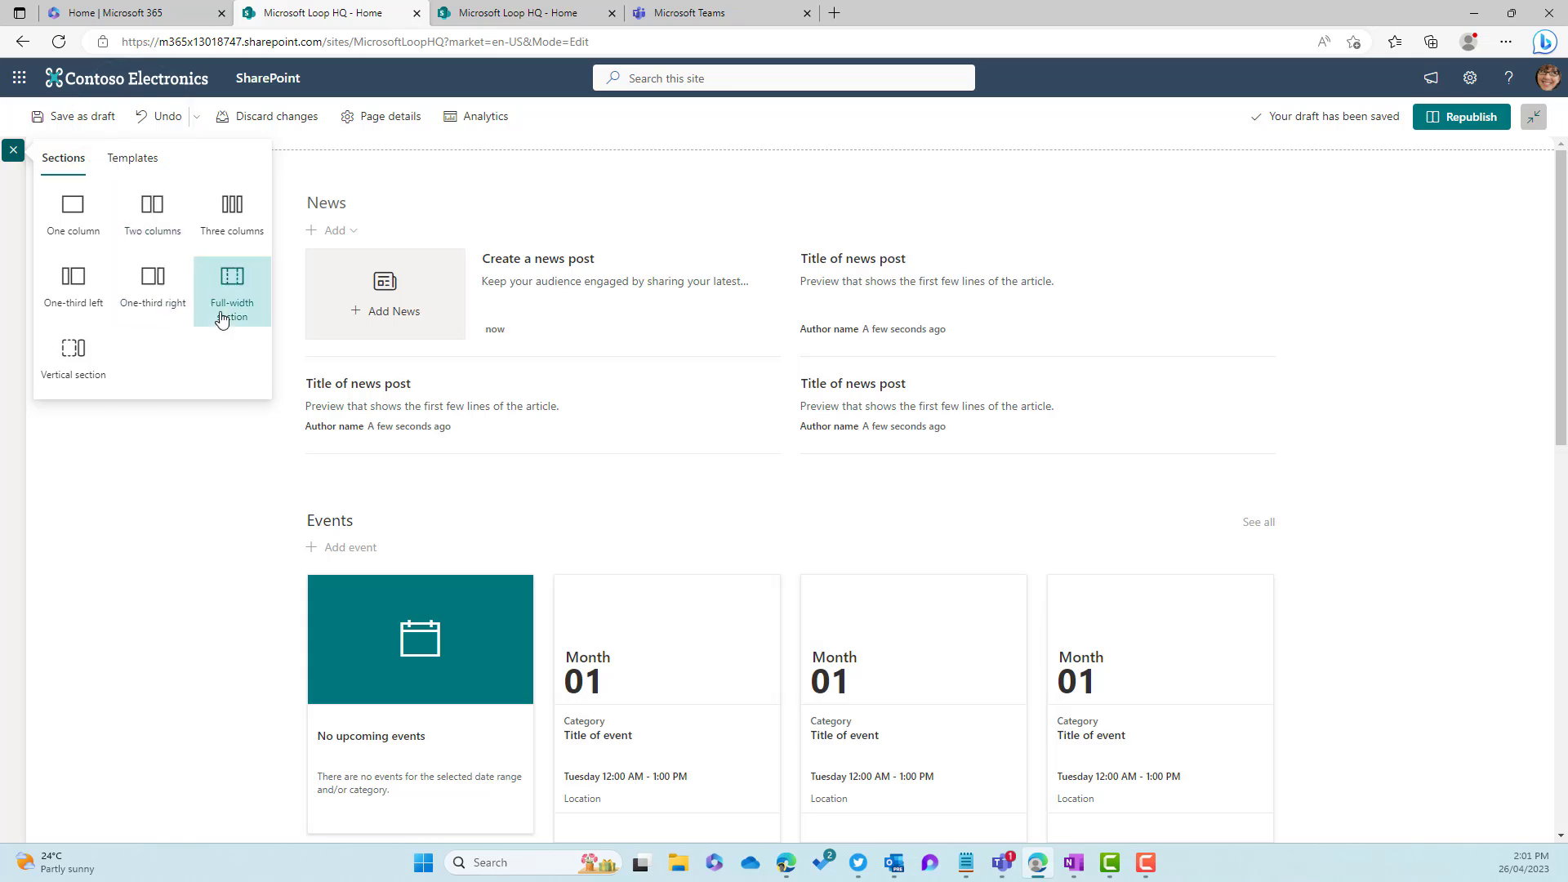
pyautogui.click(79, 364)
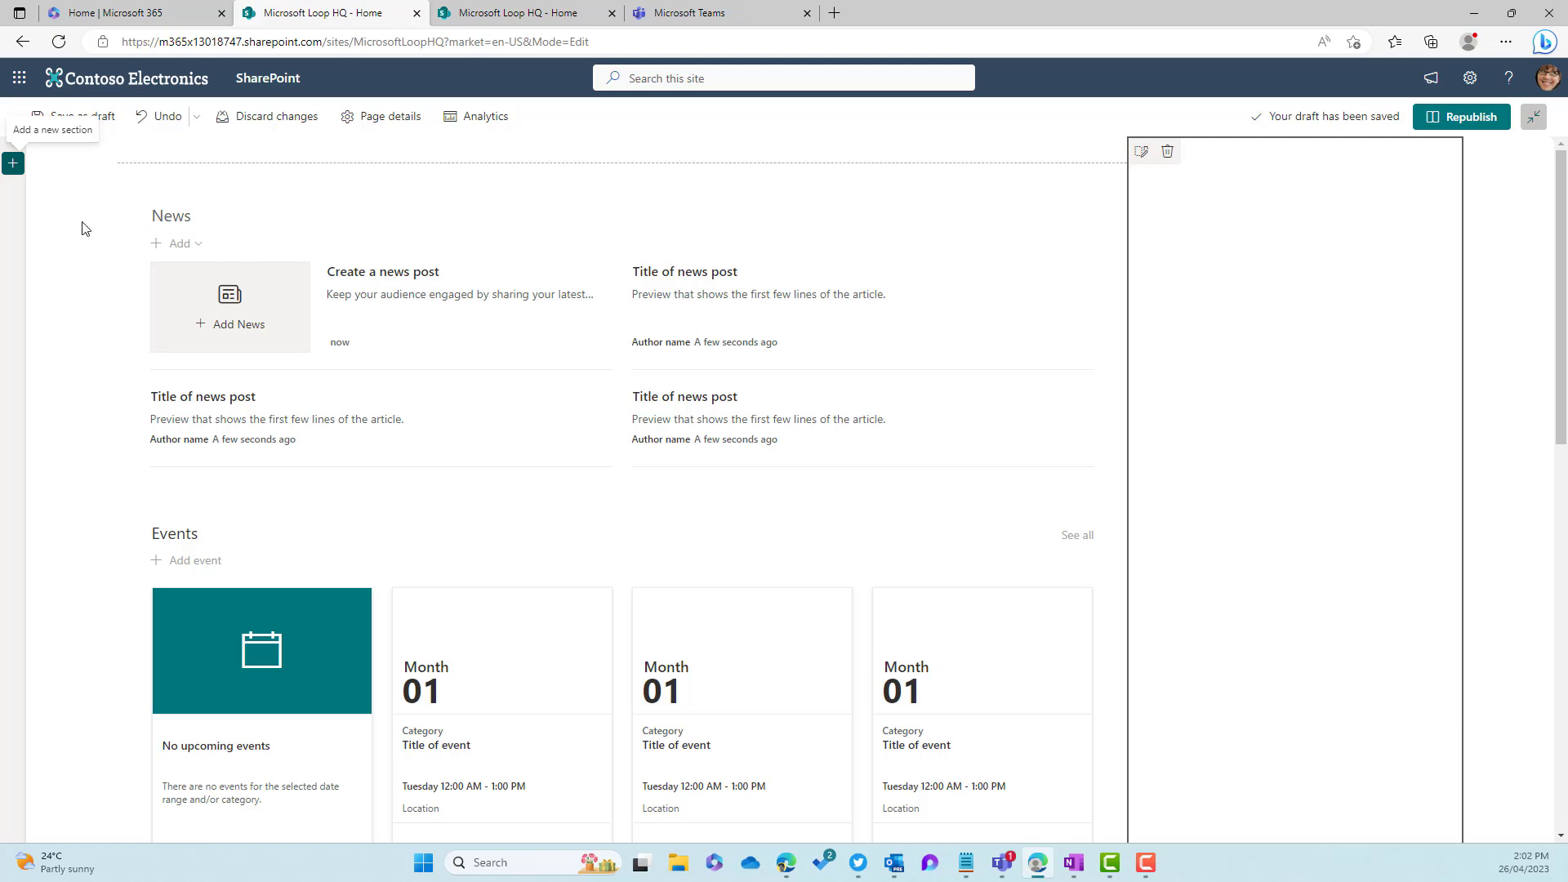
pyautogui.click(13, 165)
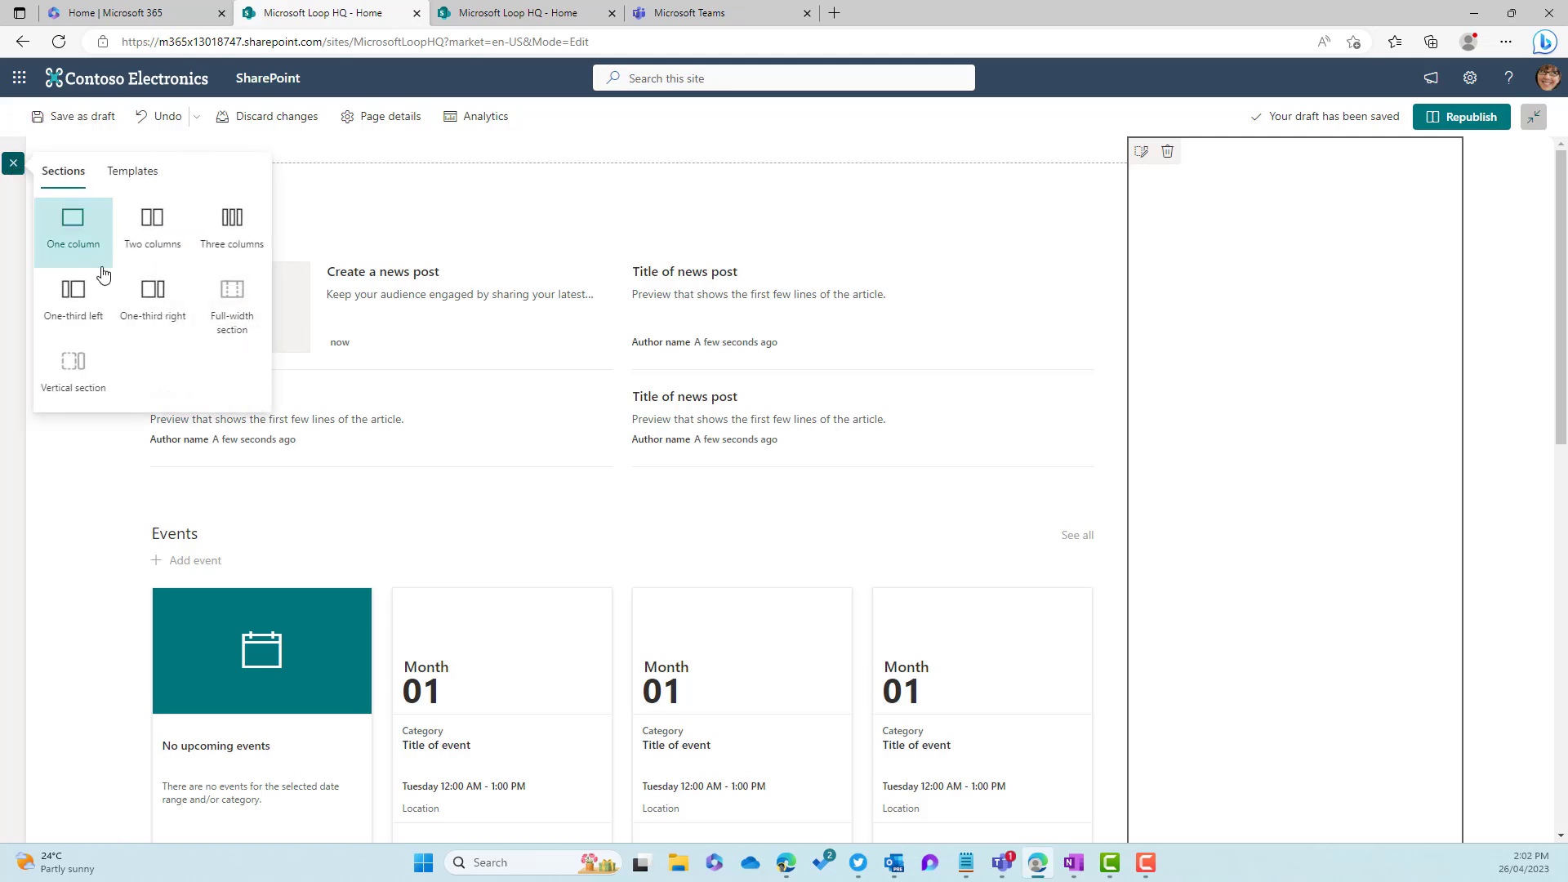
pyautogui.click(168, 322)
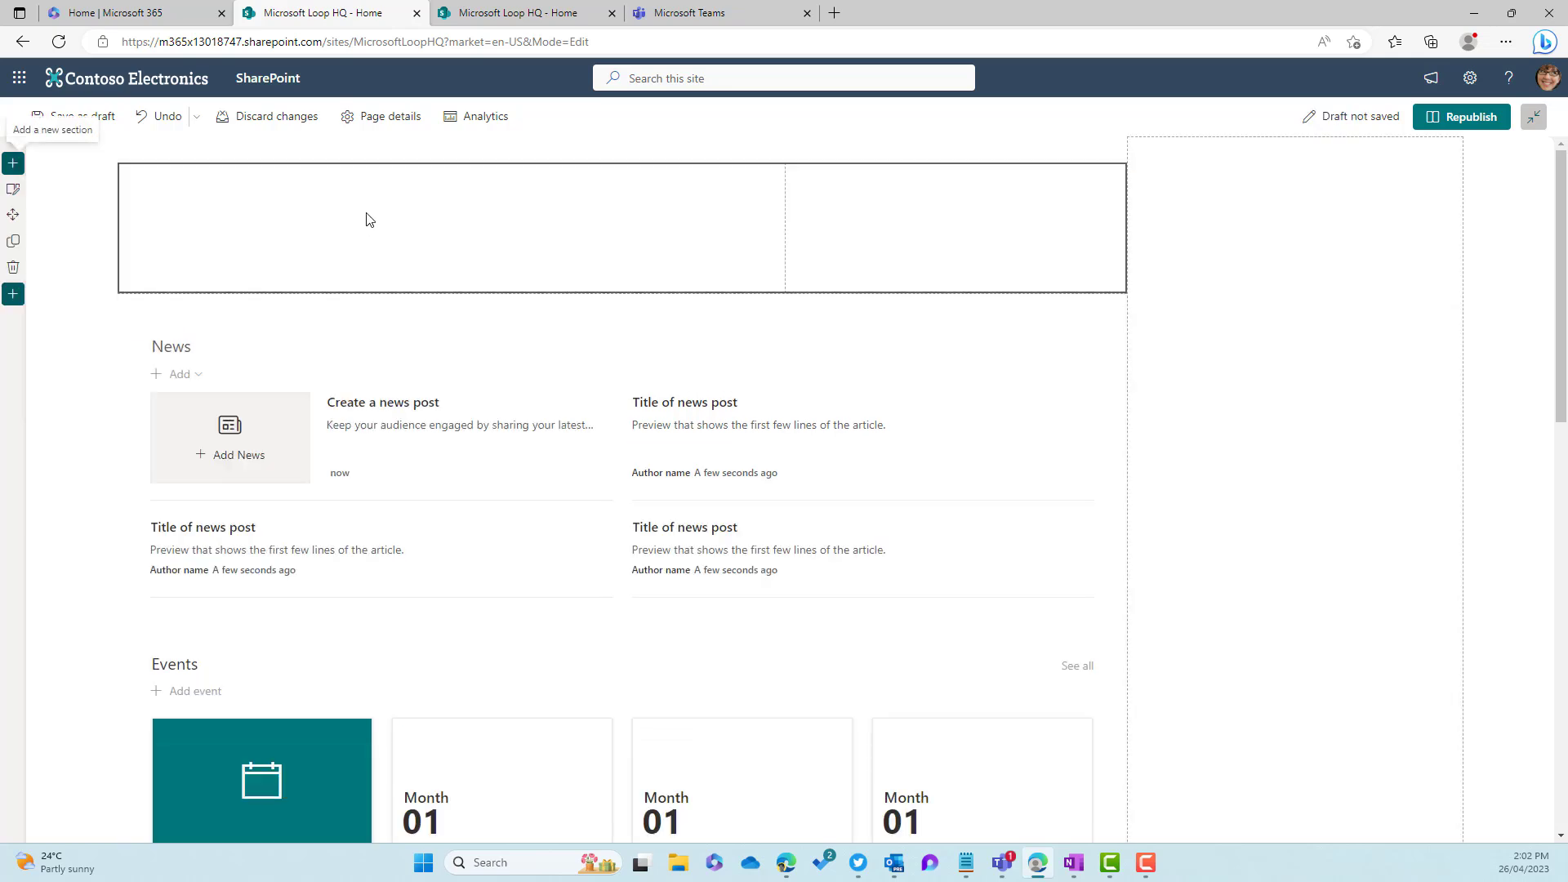
# Find the Quick links web part with the search term "quick" and add it to the narrow column of the one-third right section.
pyautogui.click(950, 177)
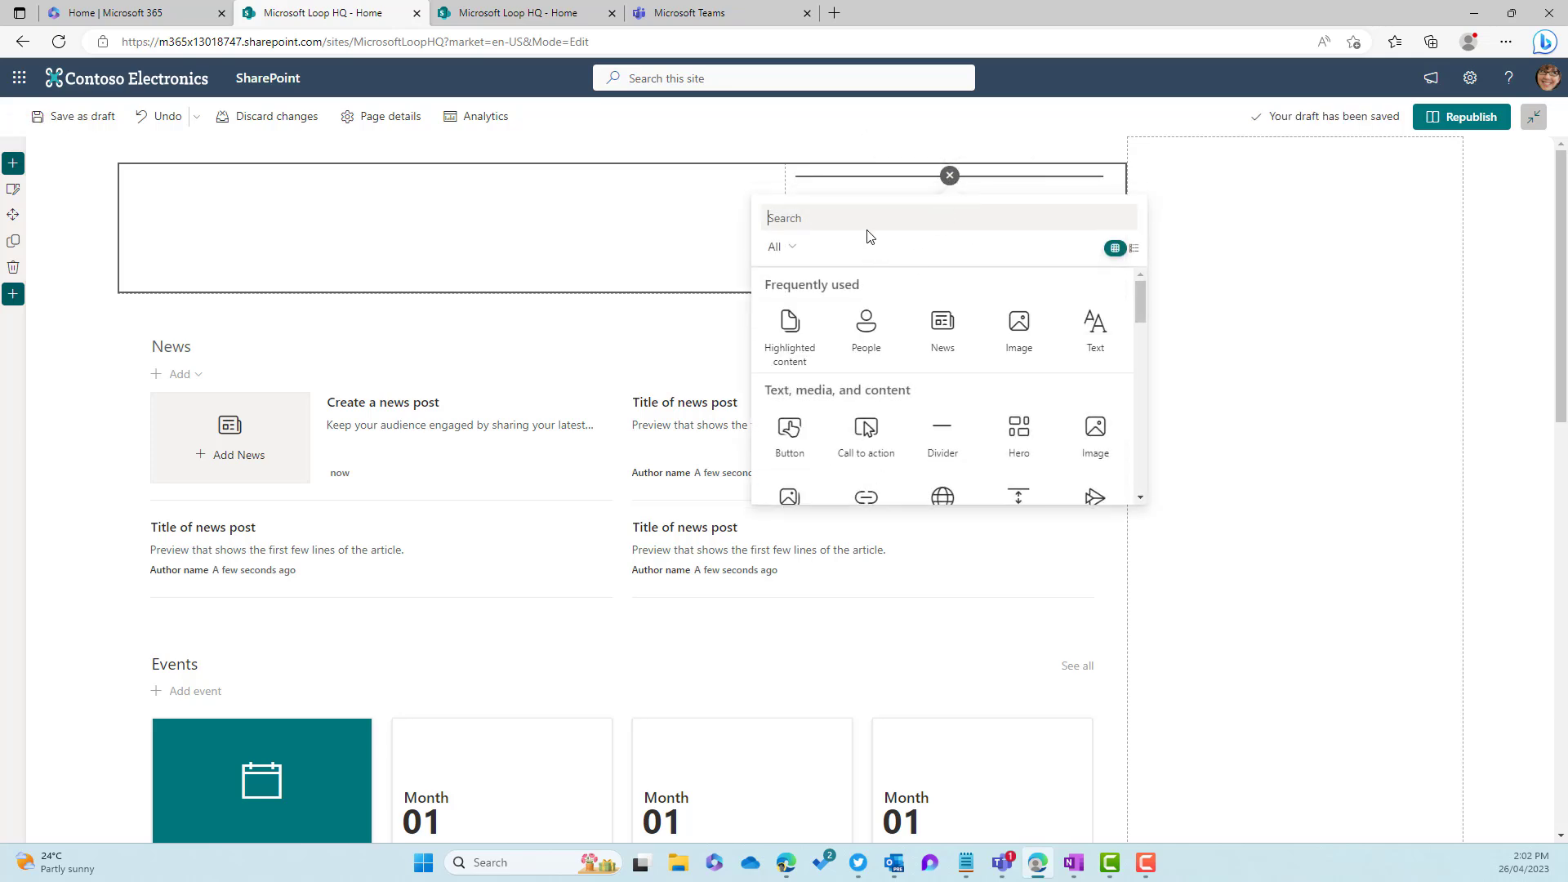
pyautogui.write('quick')
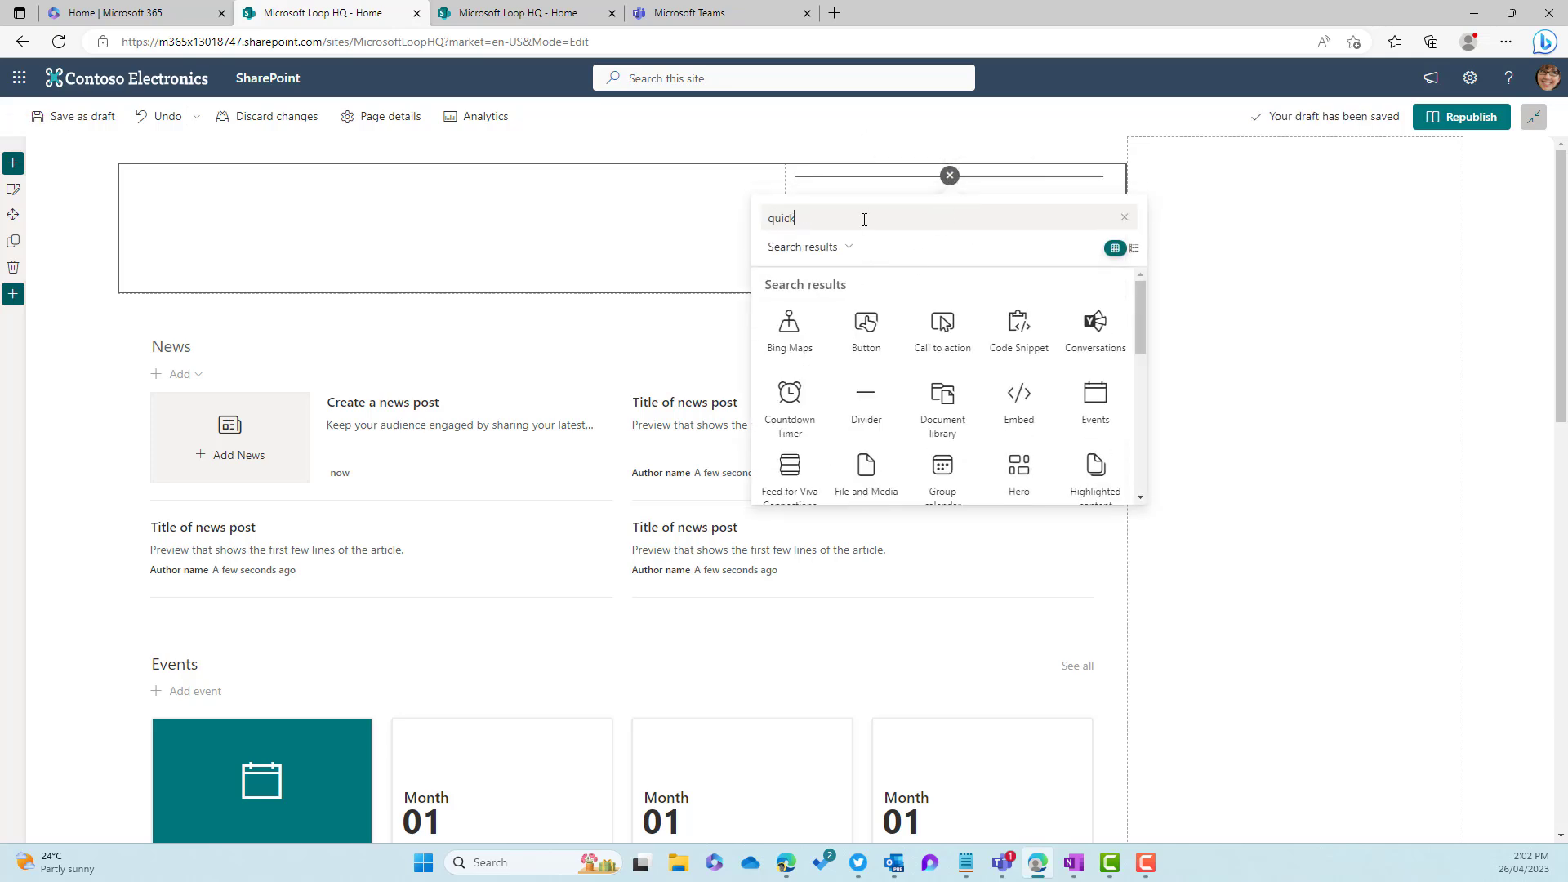
pyautogui.click(869, 335)
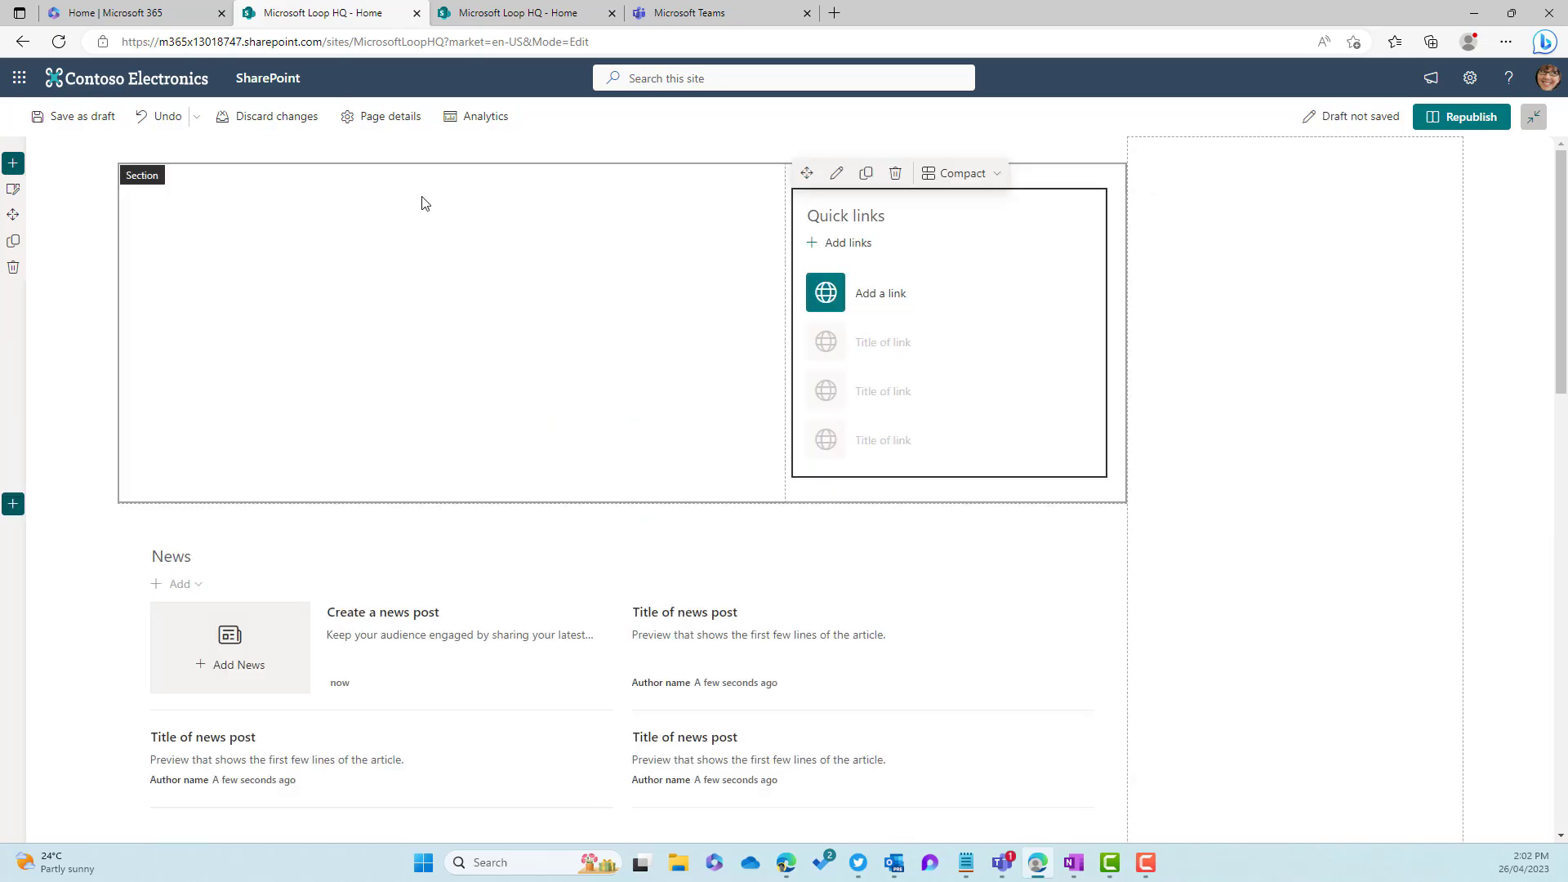
# Add a News web part to the wide column beside Quick links and set its layout to Carousel.
pyautogui.click(451, 182)
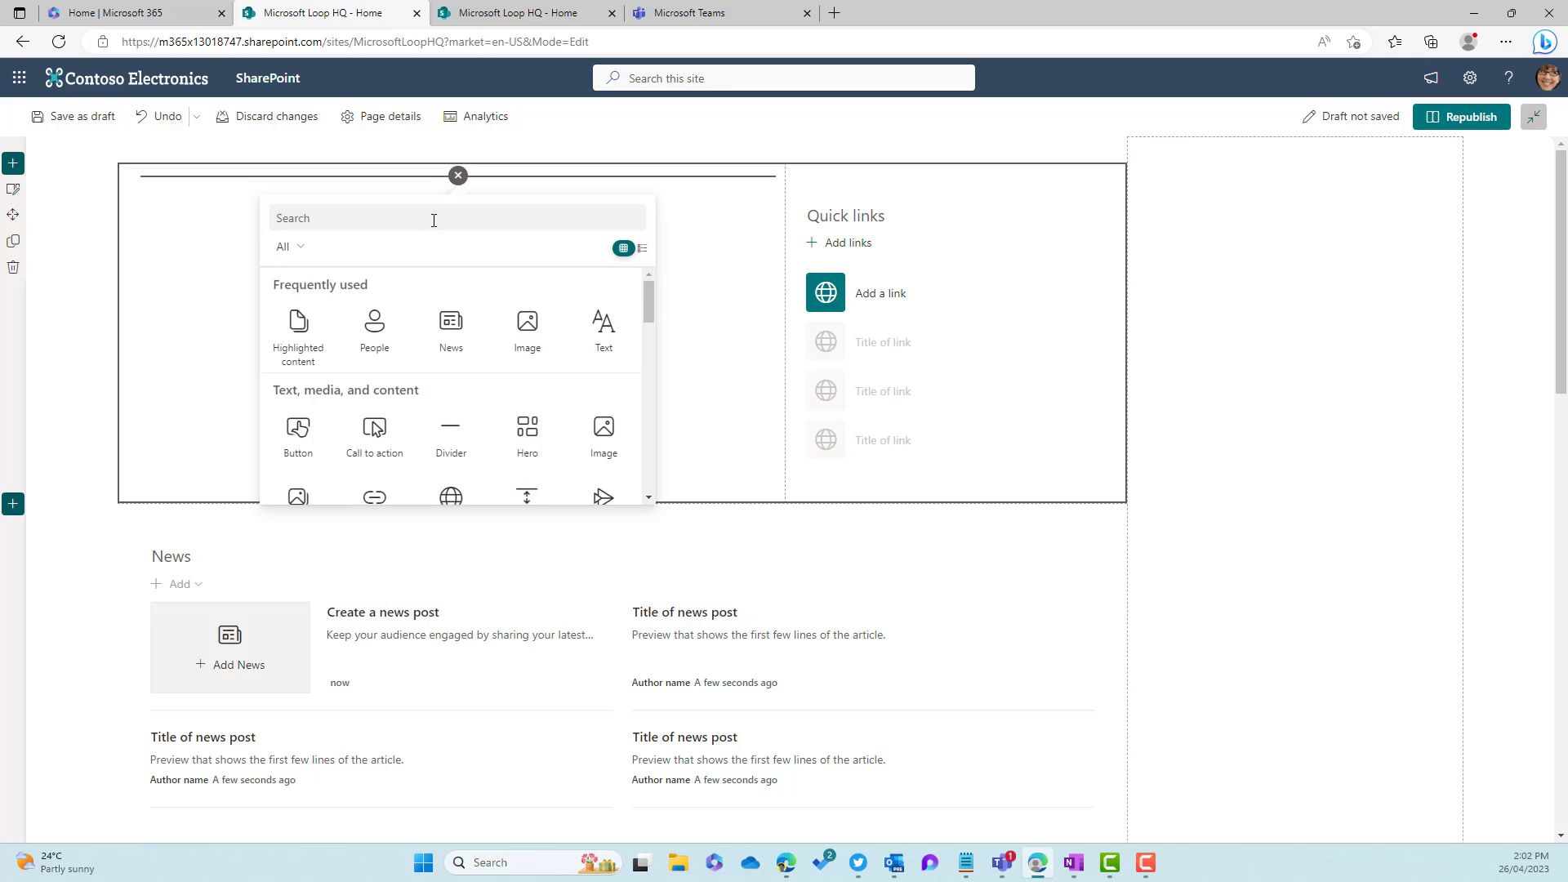
pyautogui.write('news')
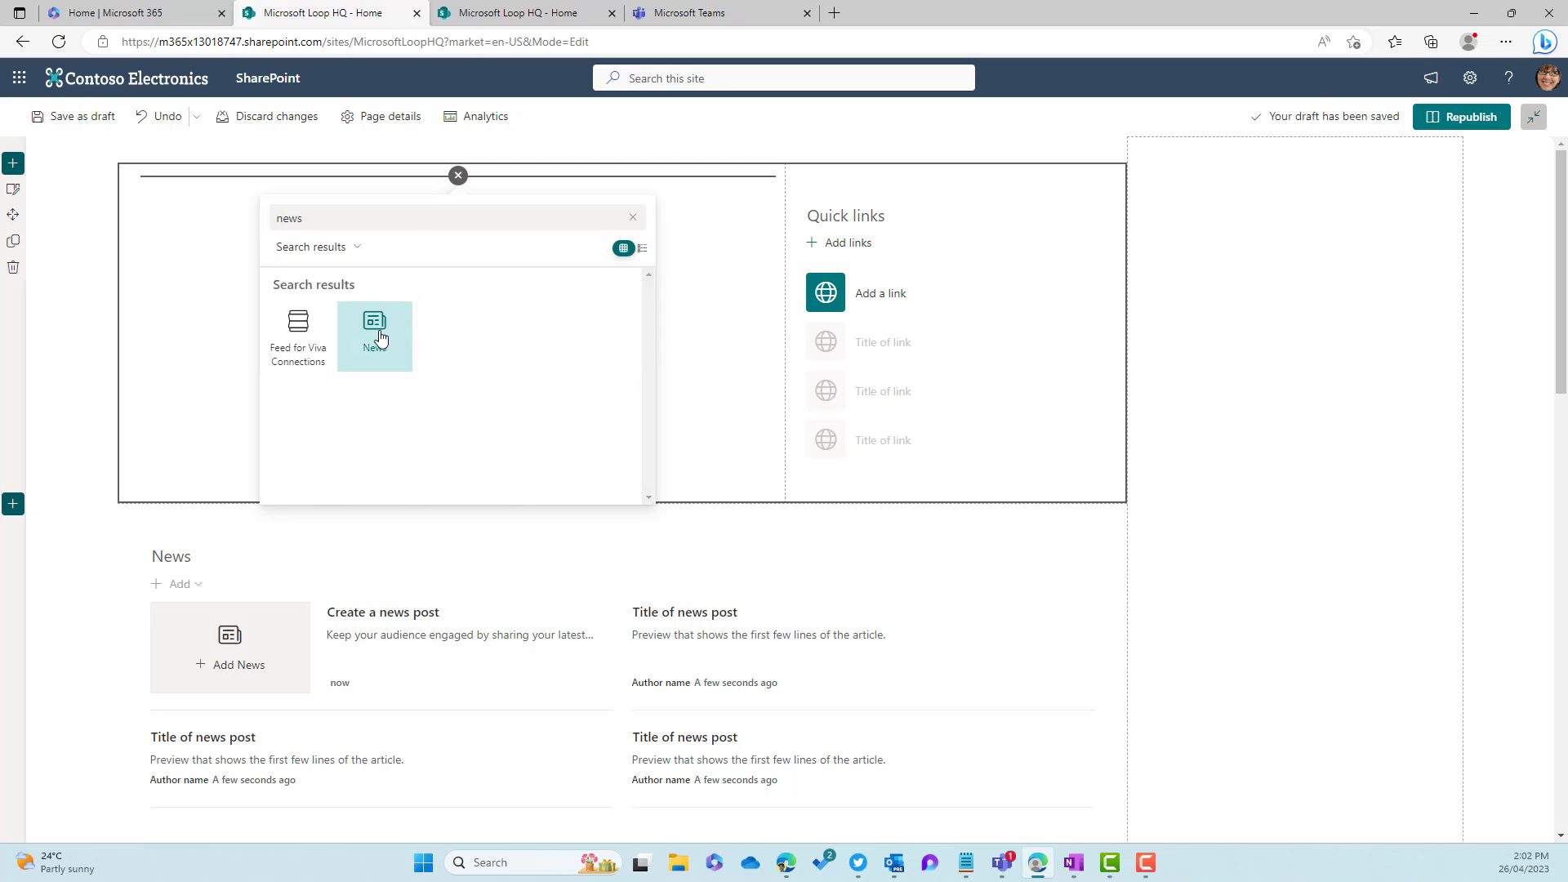
pyautogui.click(378, 333)
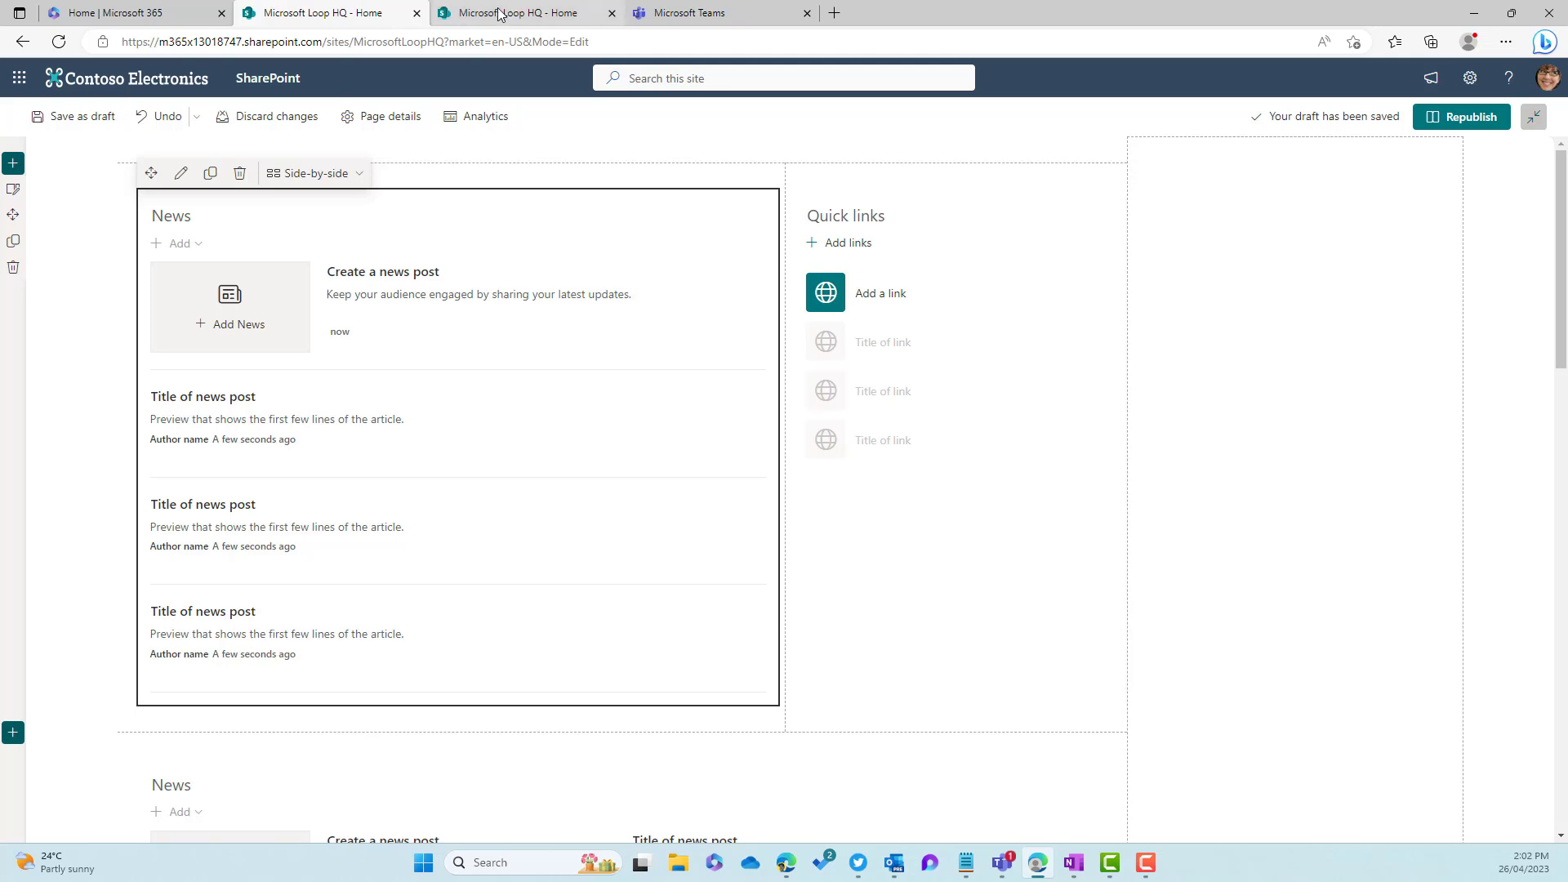
pyautogui.moveTo(500, 14)
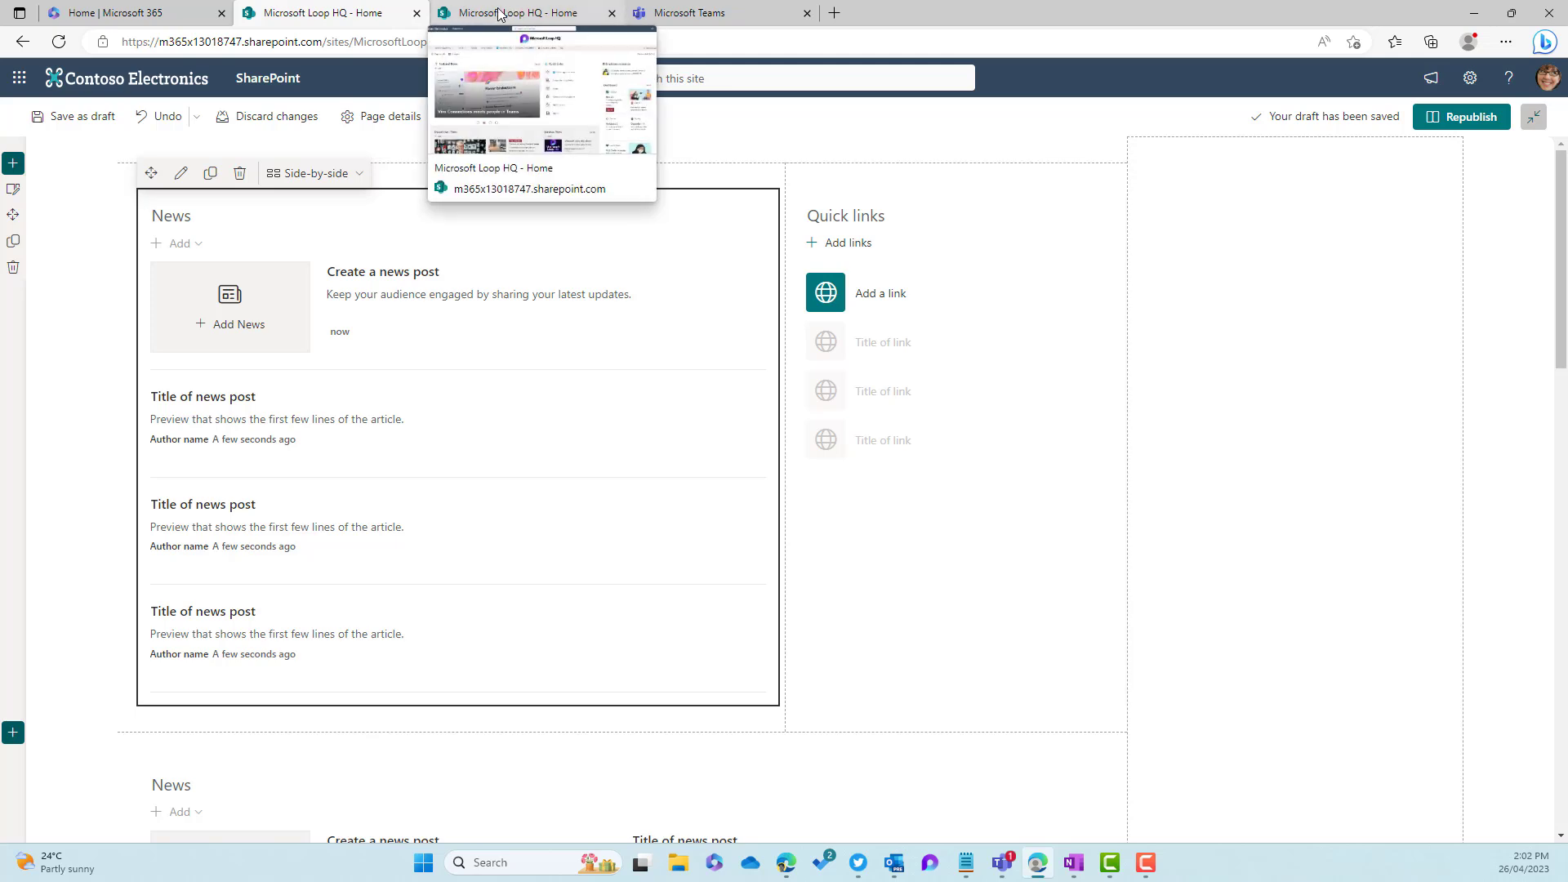
pyautogui.click(299, 175)
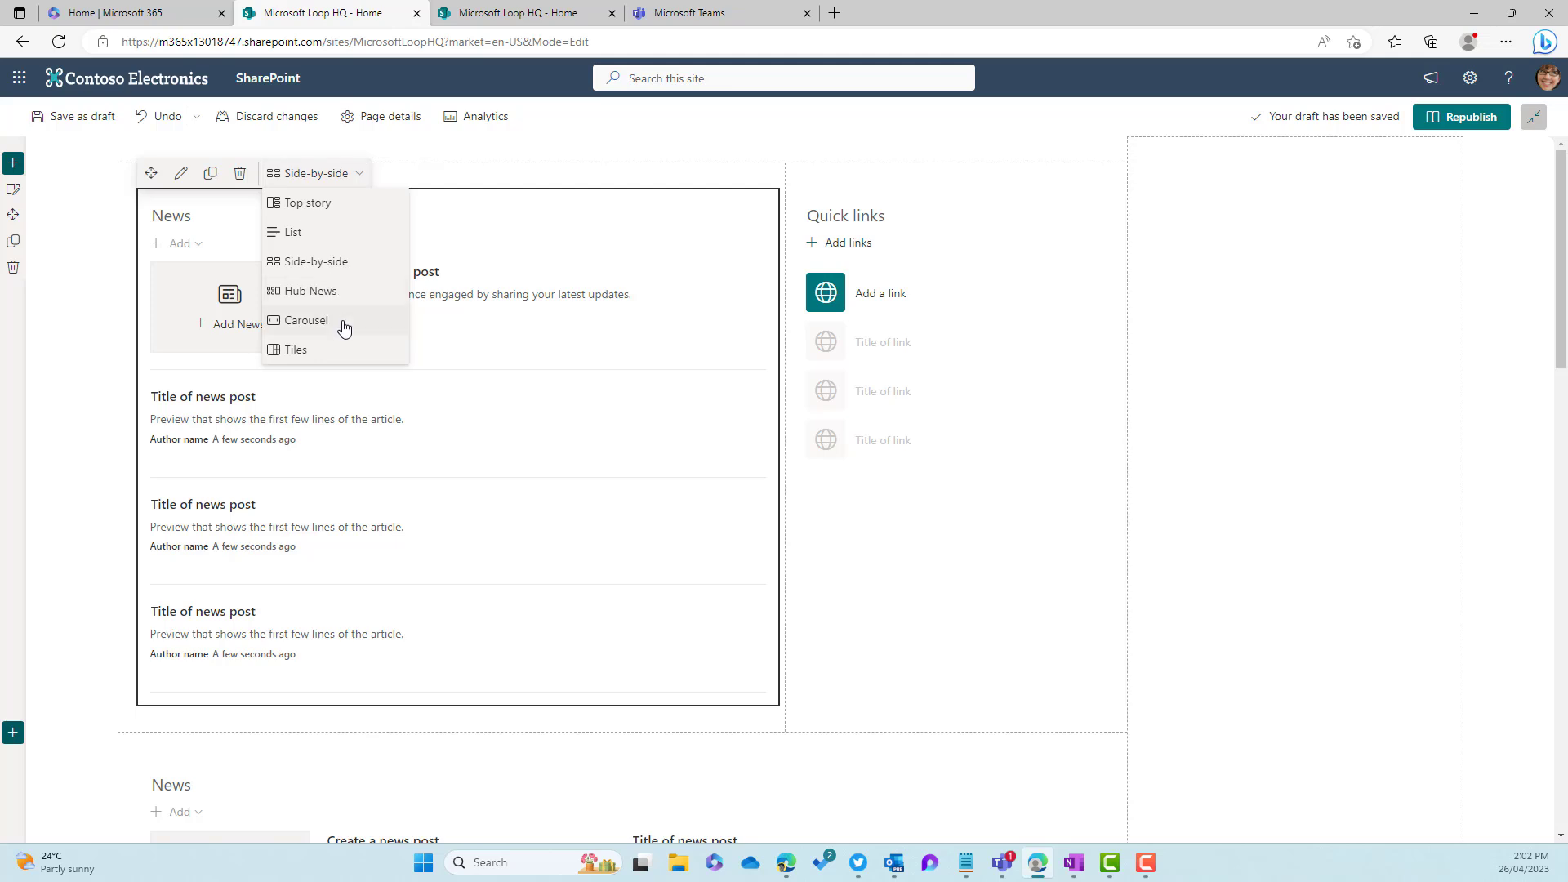
pyautogui.click(318, 331)
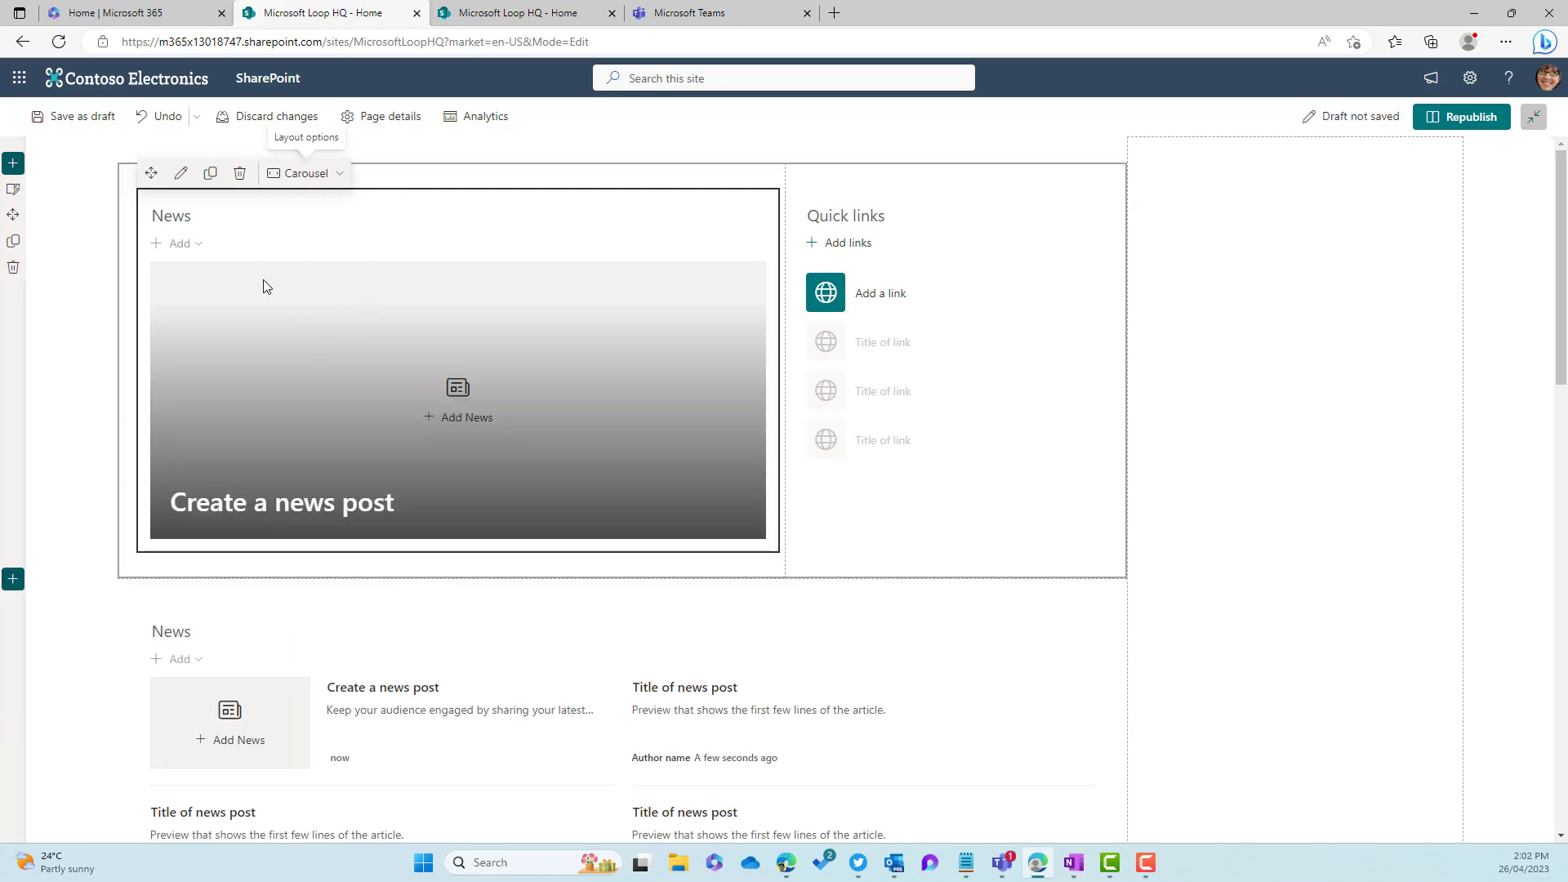
# Set the carousel News web part's source to selected sites and include the Microsoft Loop HQ site.
pyautogui.click(183, 176)
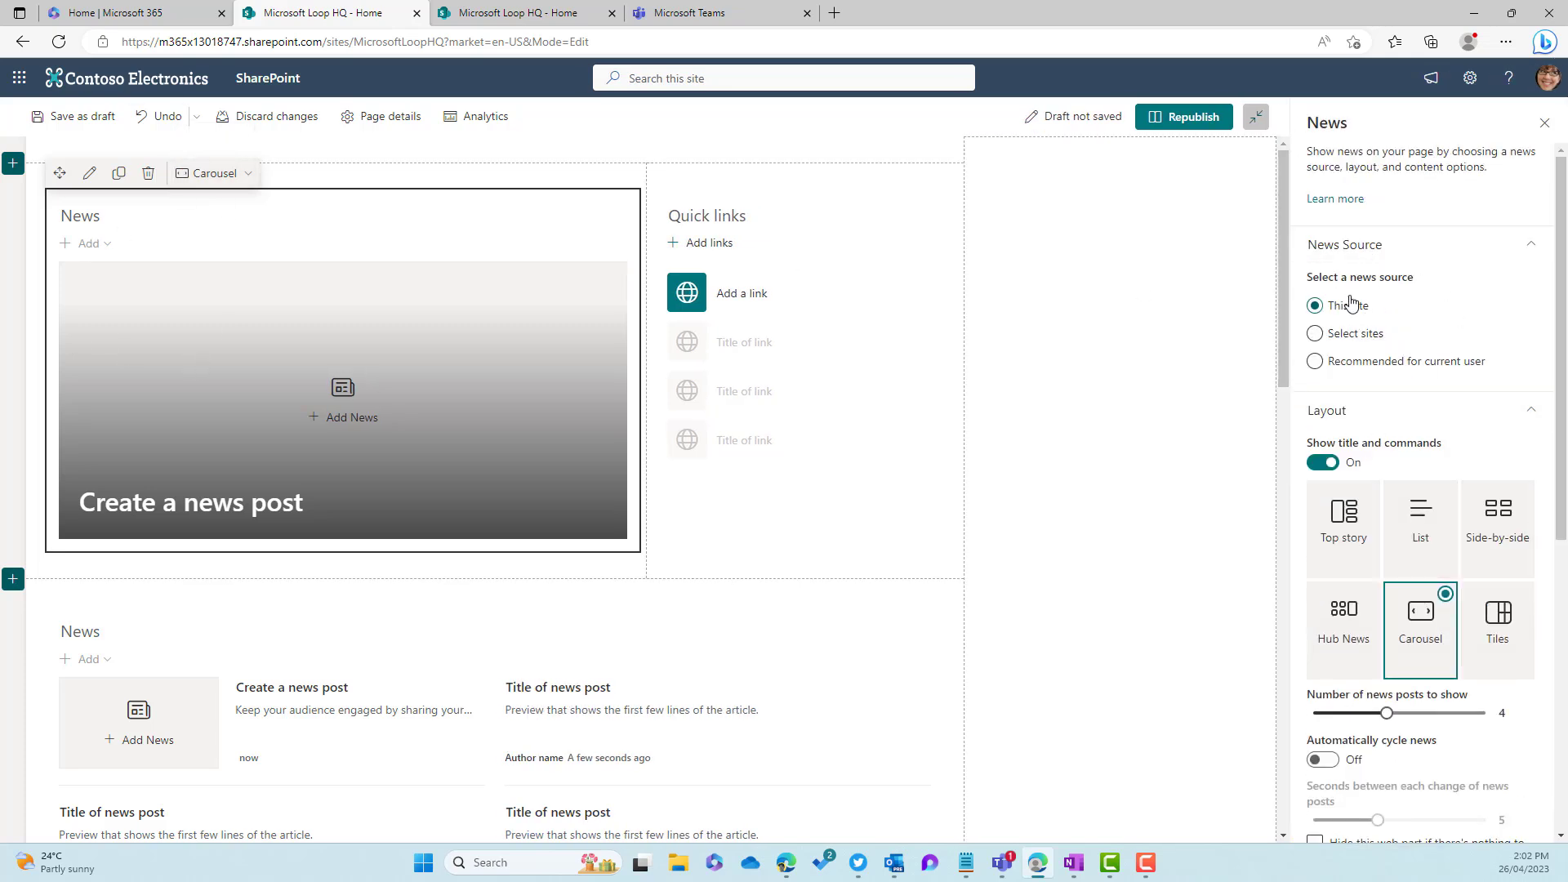
pyautogui.click(1316, 334)
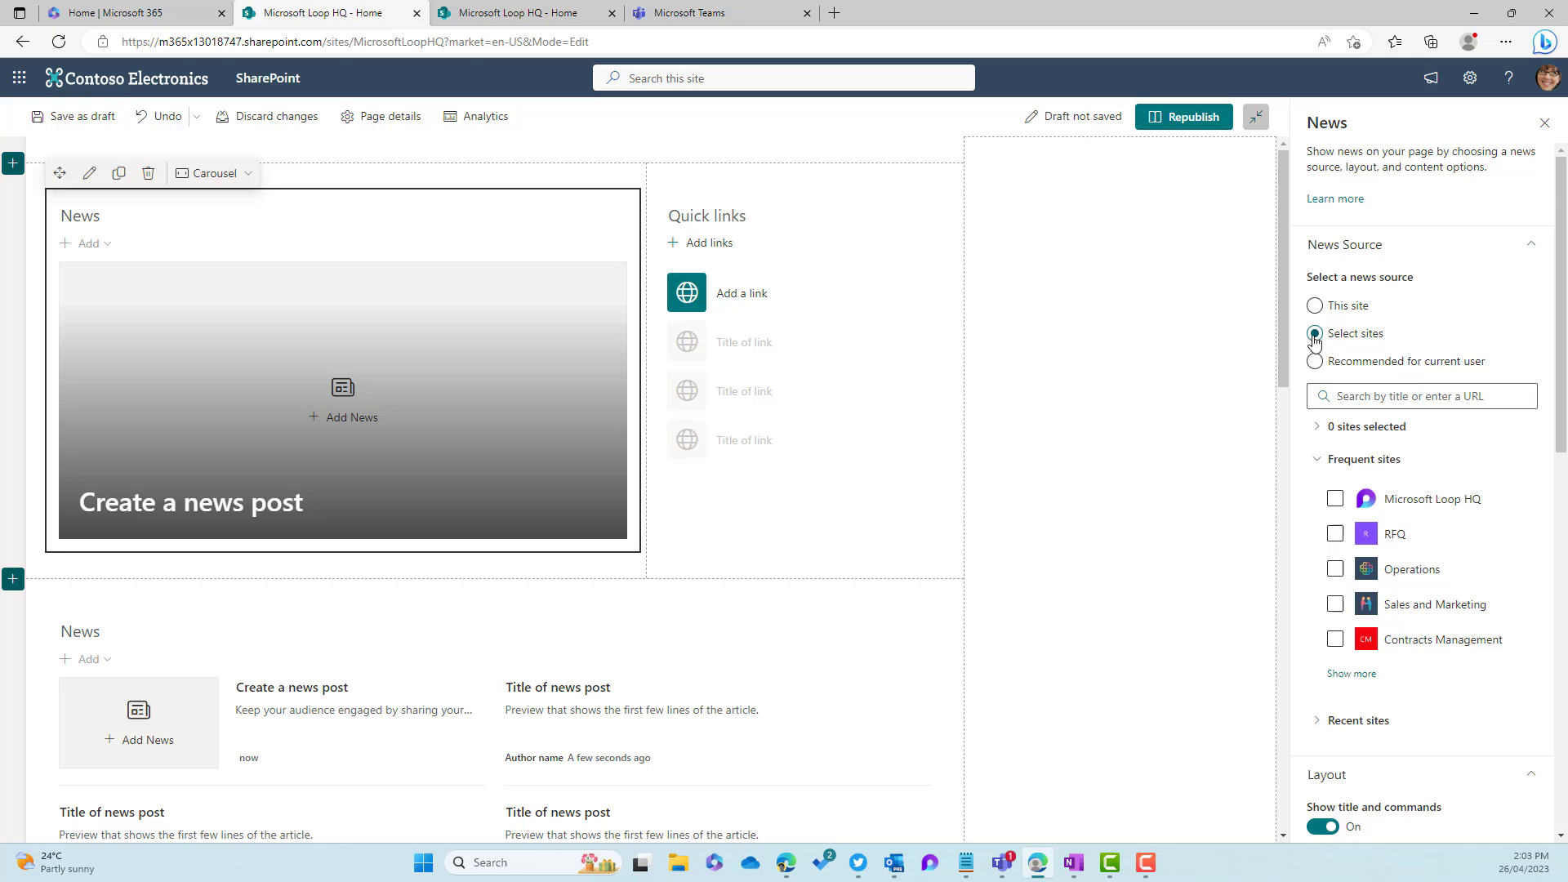
pyautogui.click(1343, 505)
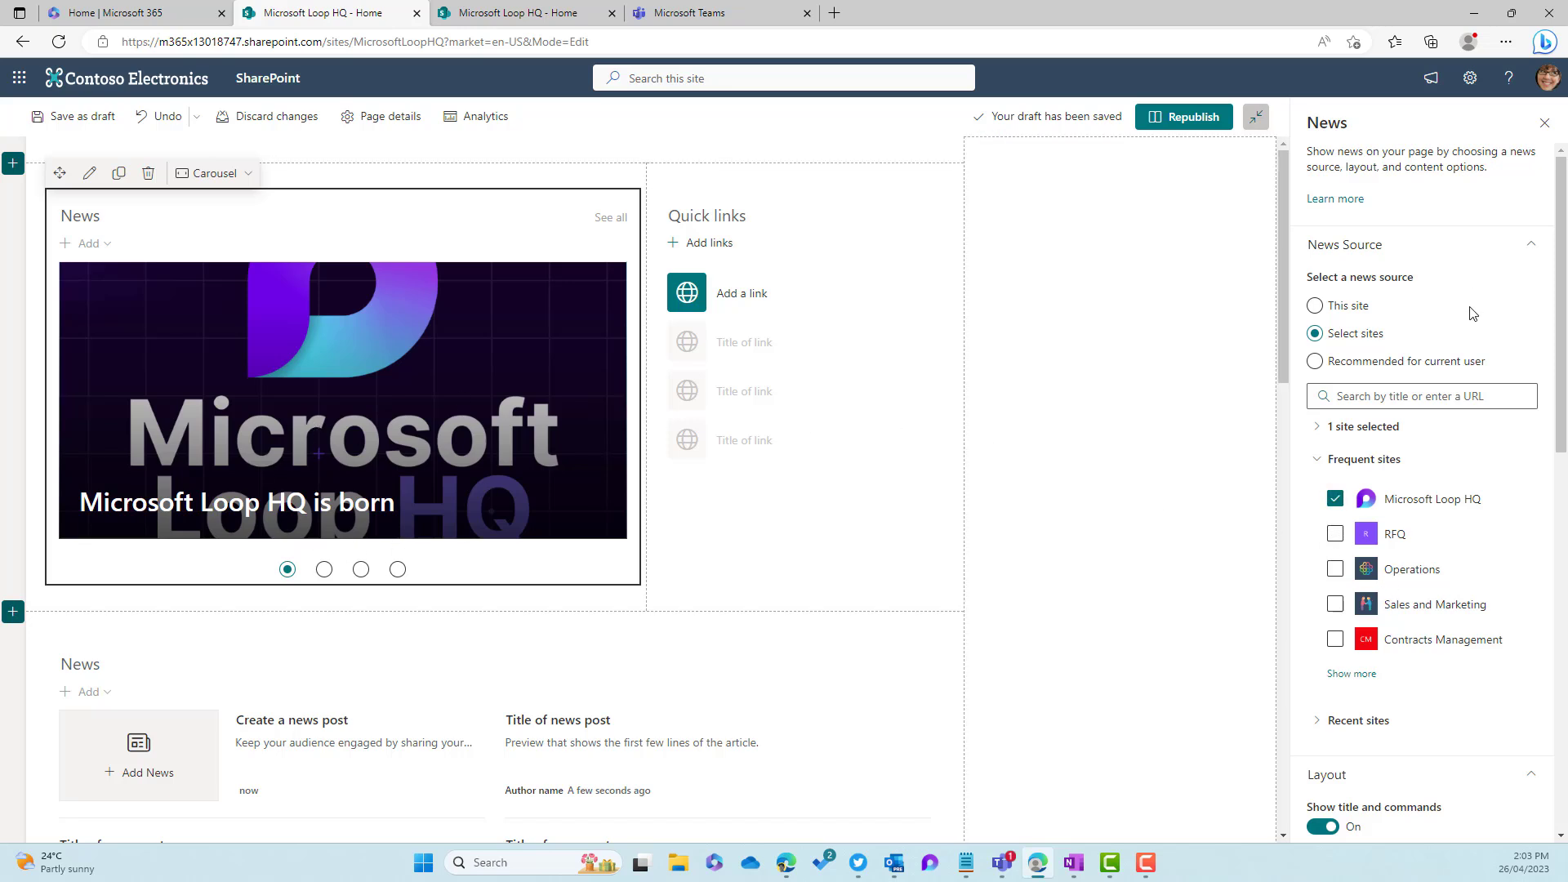
# Turn on automatic news cycling for the carousel News web part.
pyautogui.scroll(-6, 1470, 311)
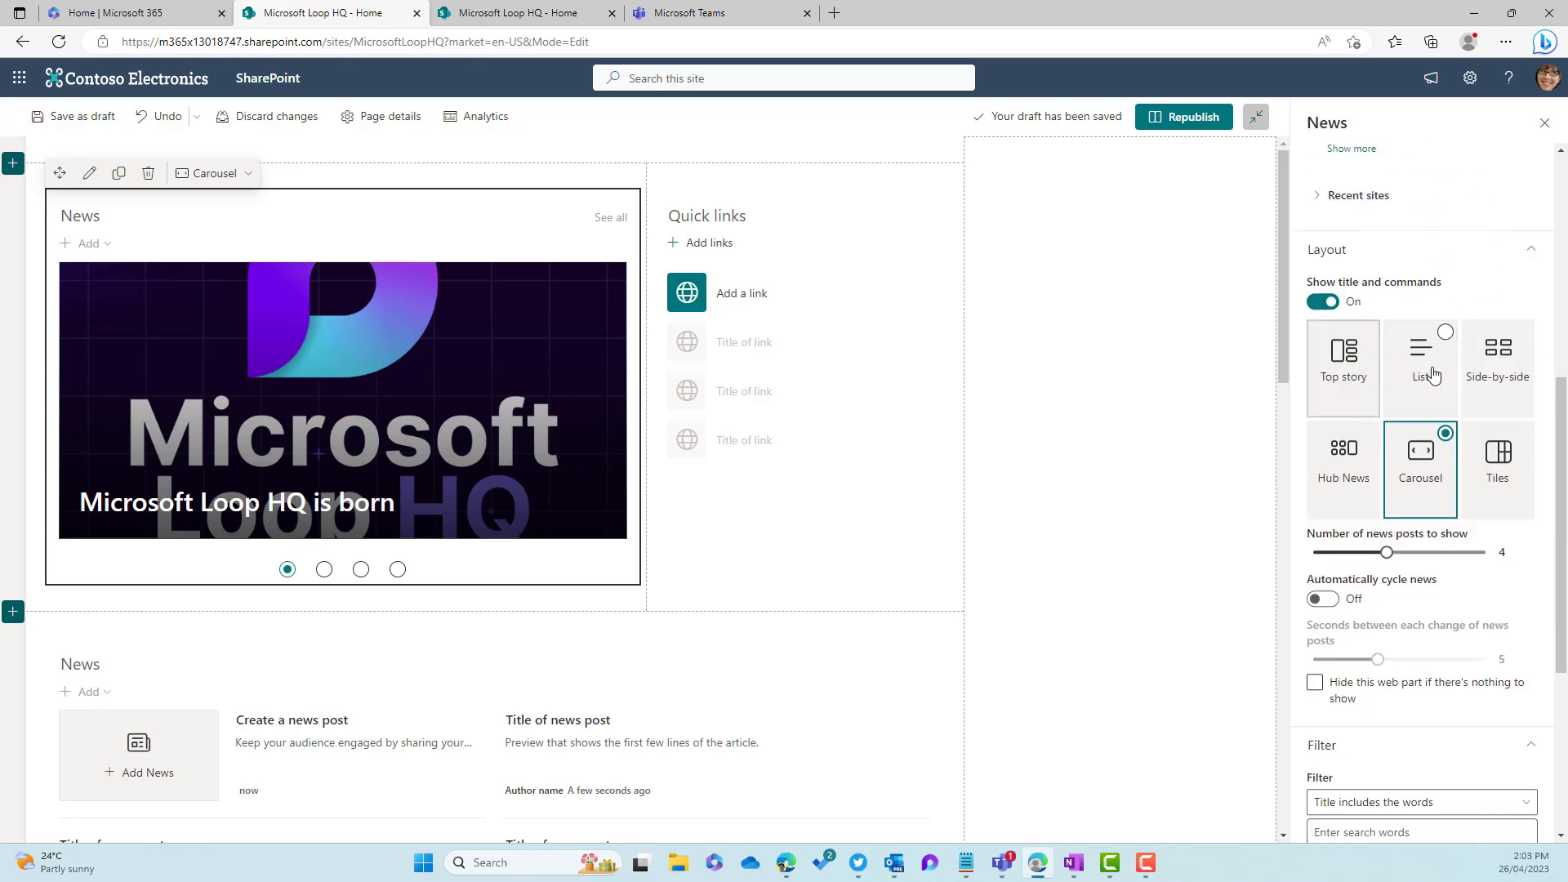
pyautogui.scroll(-1, 1421, 441)
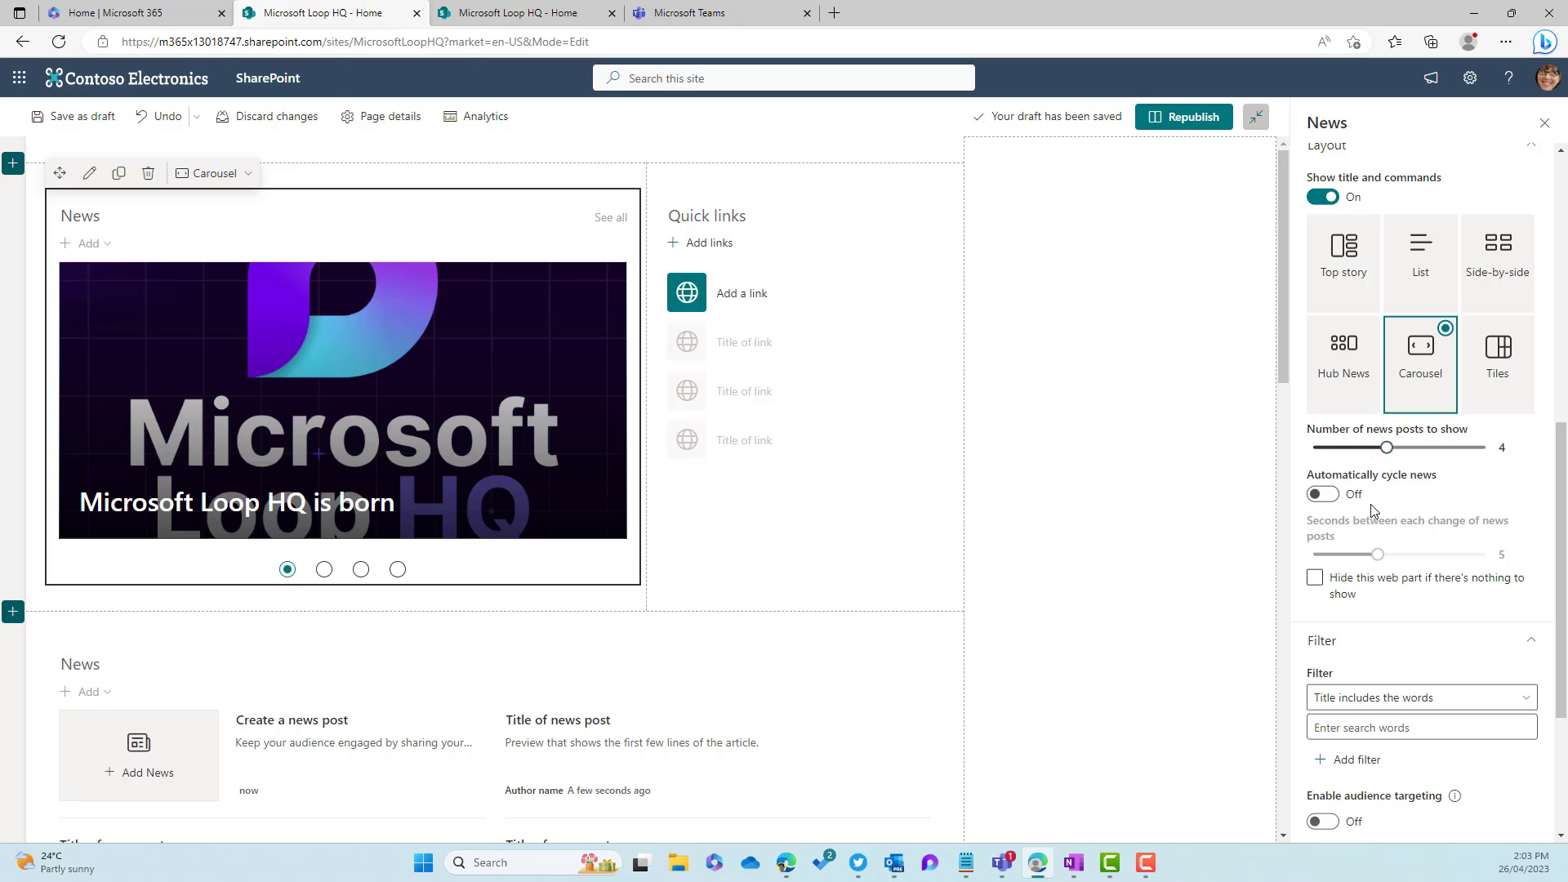
pyautogui.click(1323, 495)
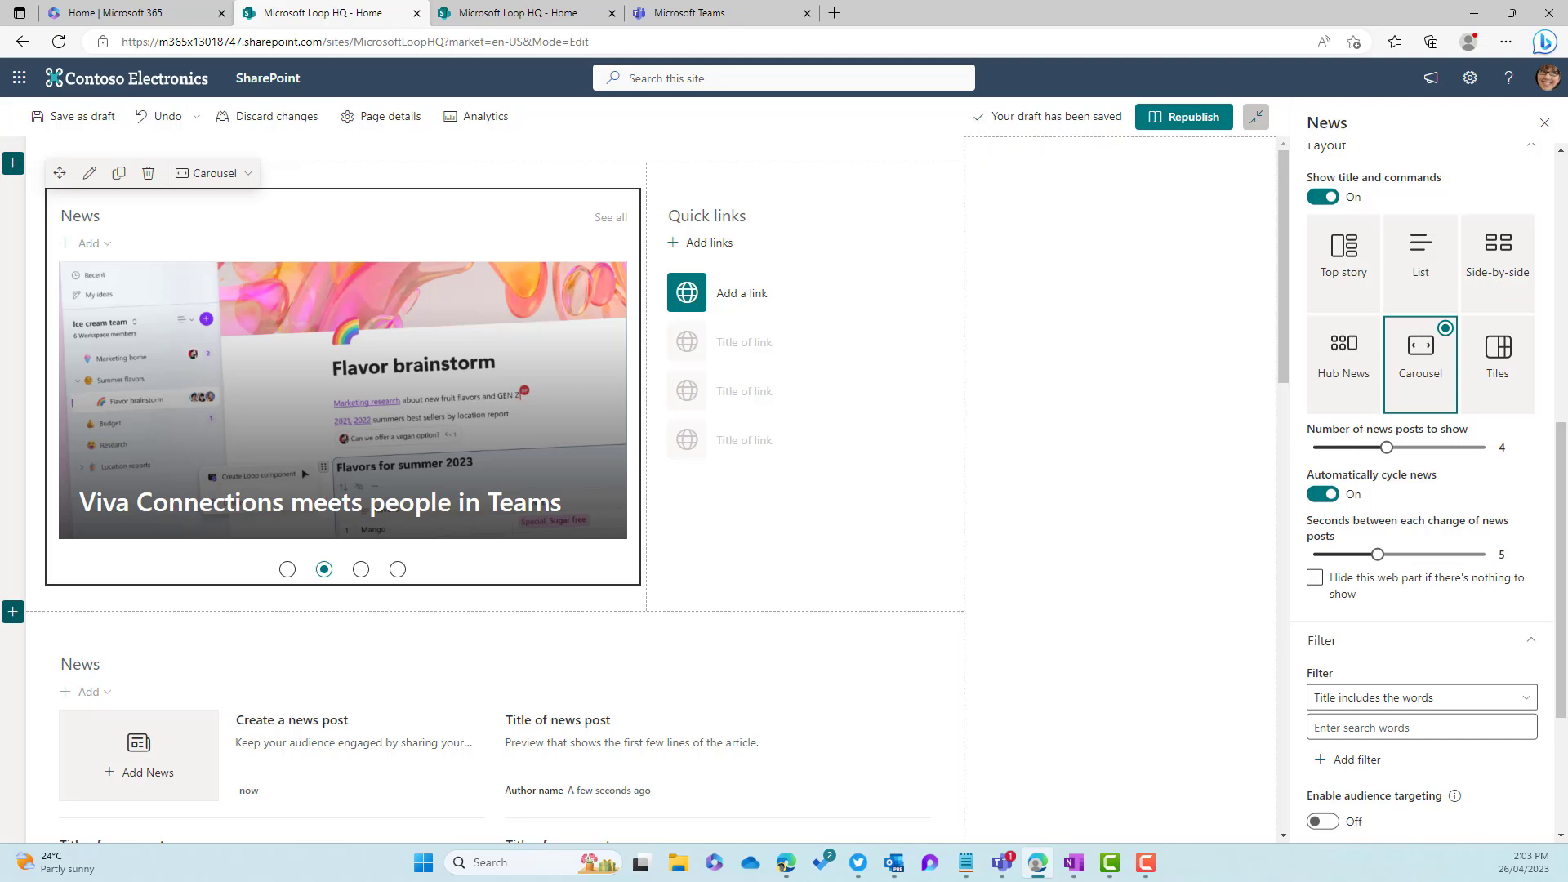
pyautogui.scroll(-3, 1443, 512)
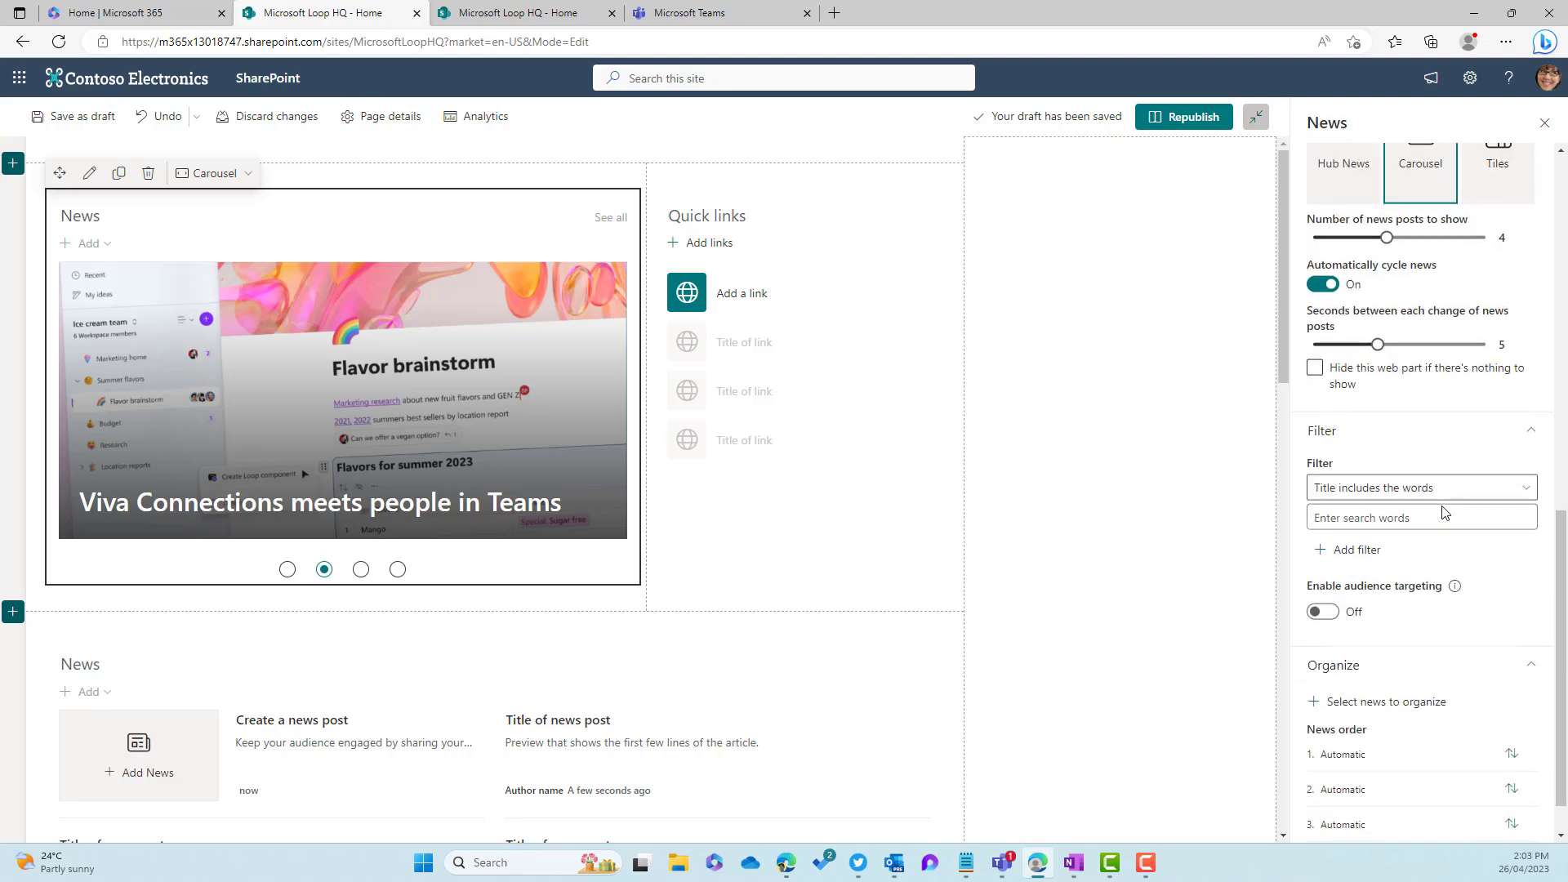
pyautogui.scroll(6, 1443, 512)
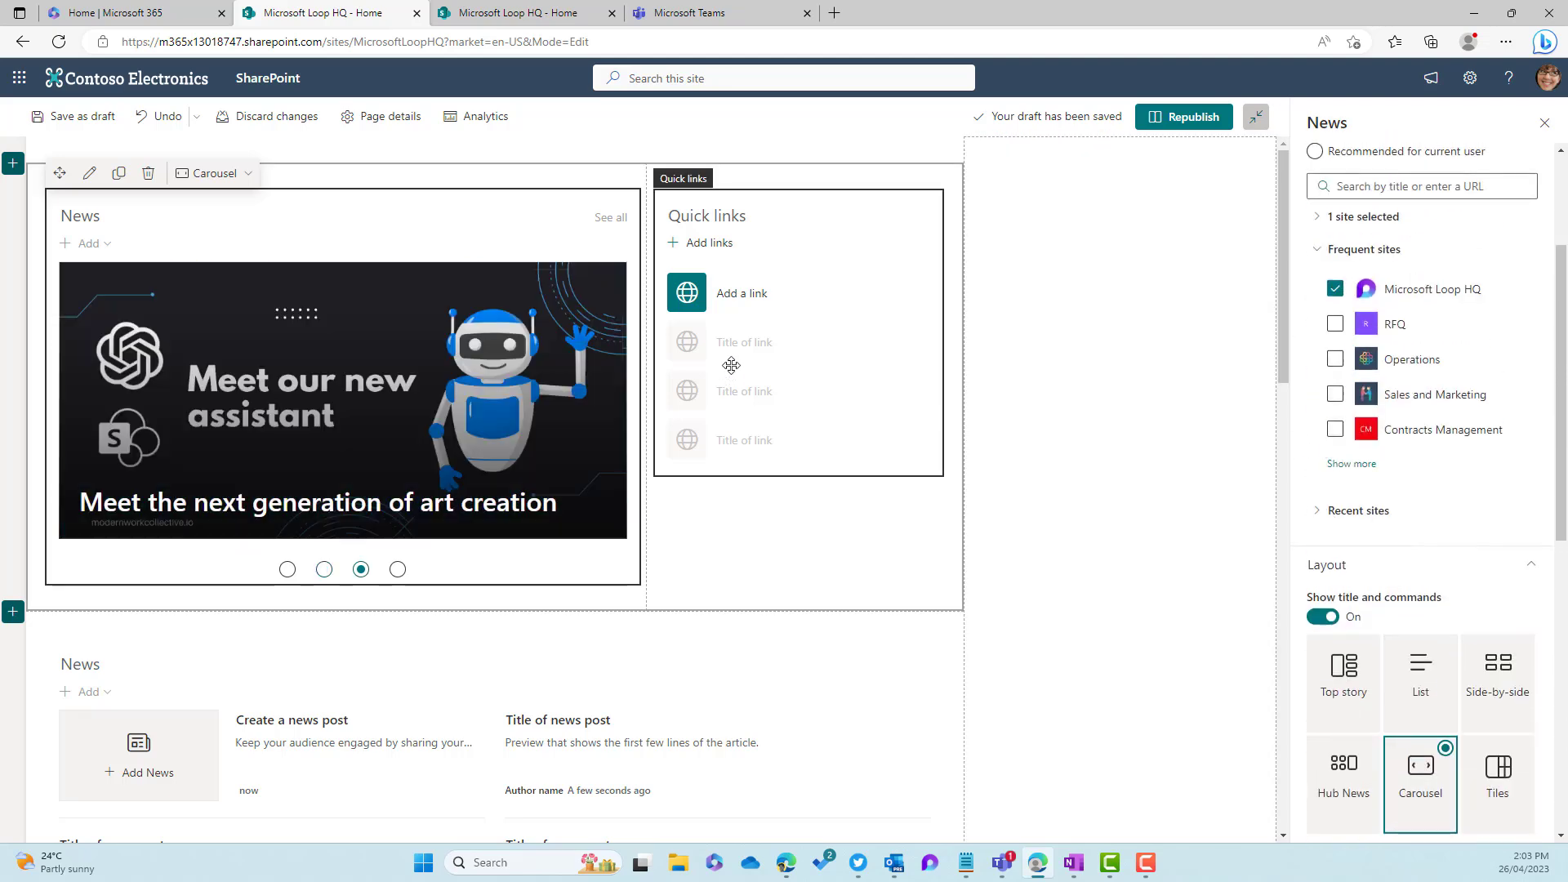
# Retitle the carousel web part "Featured News" and insert the loudspeaker emoji before the title, using the emoji search term "announ".
pyautogui.doubleClick(117, 219)
pyautogui.write('Featured')
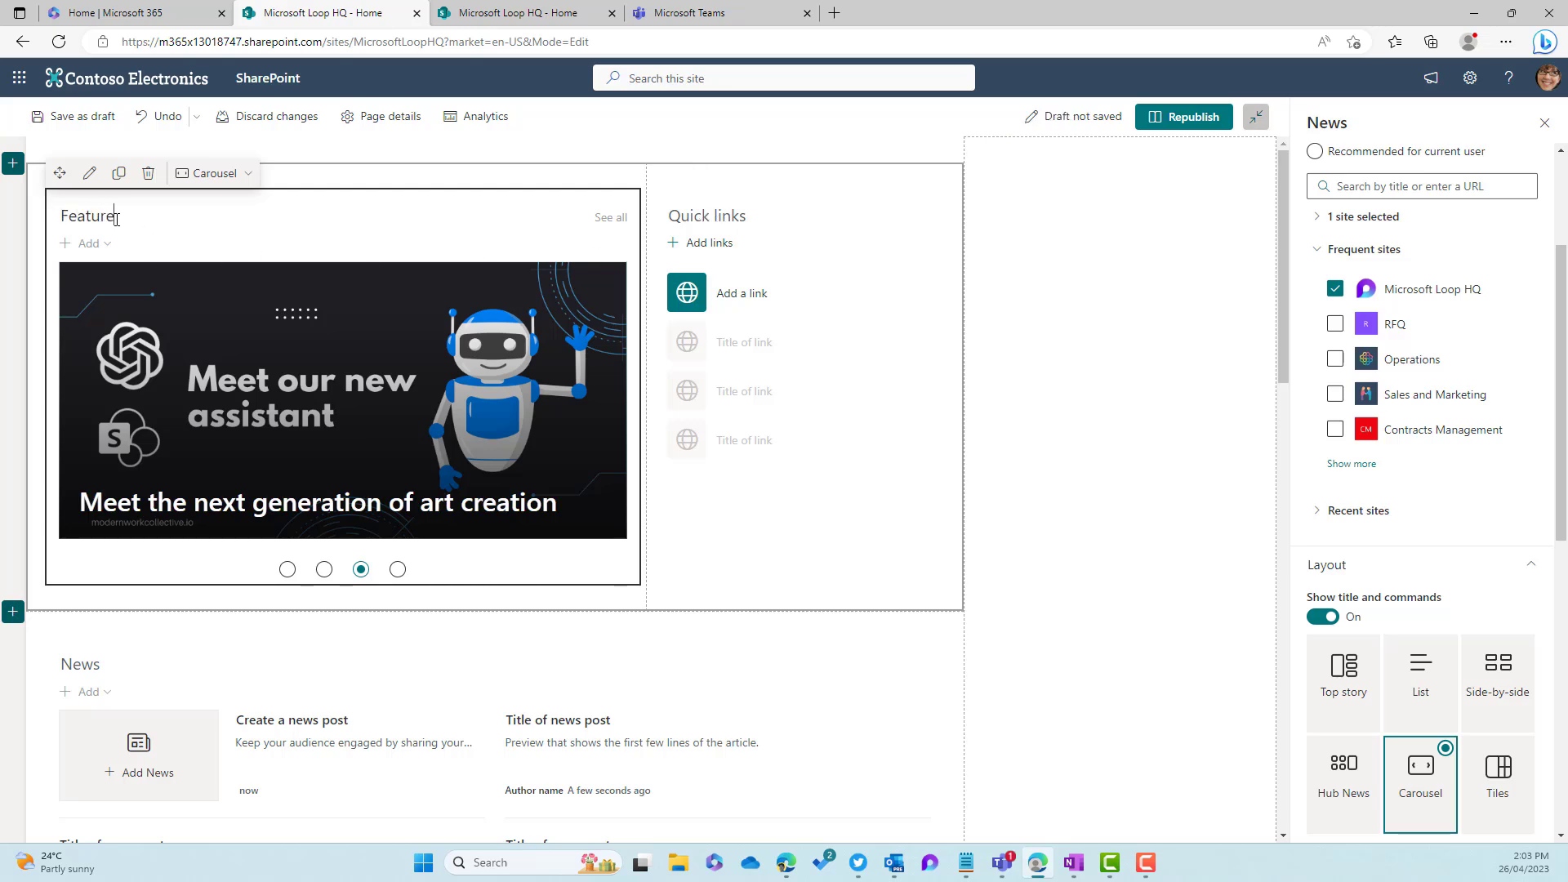
pyautogui.write(' N')
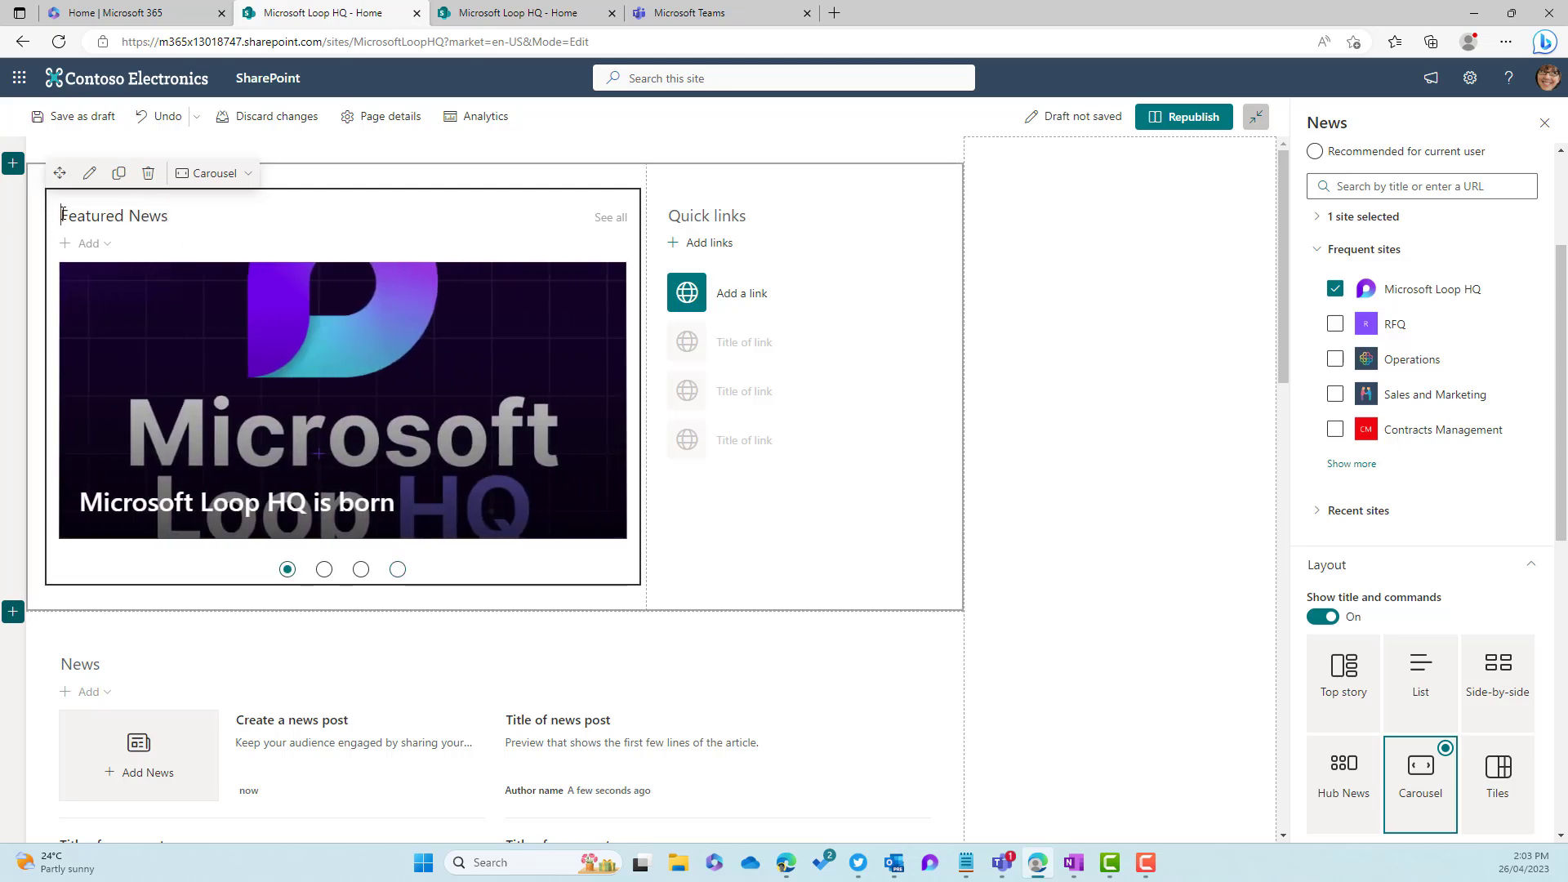
pyautogui.press('super+period')
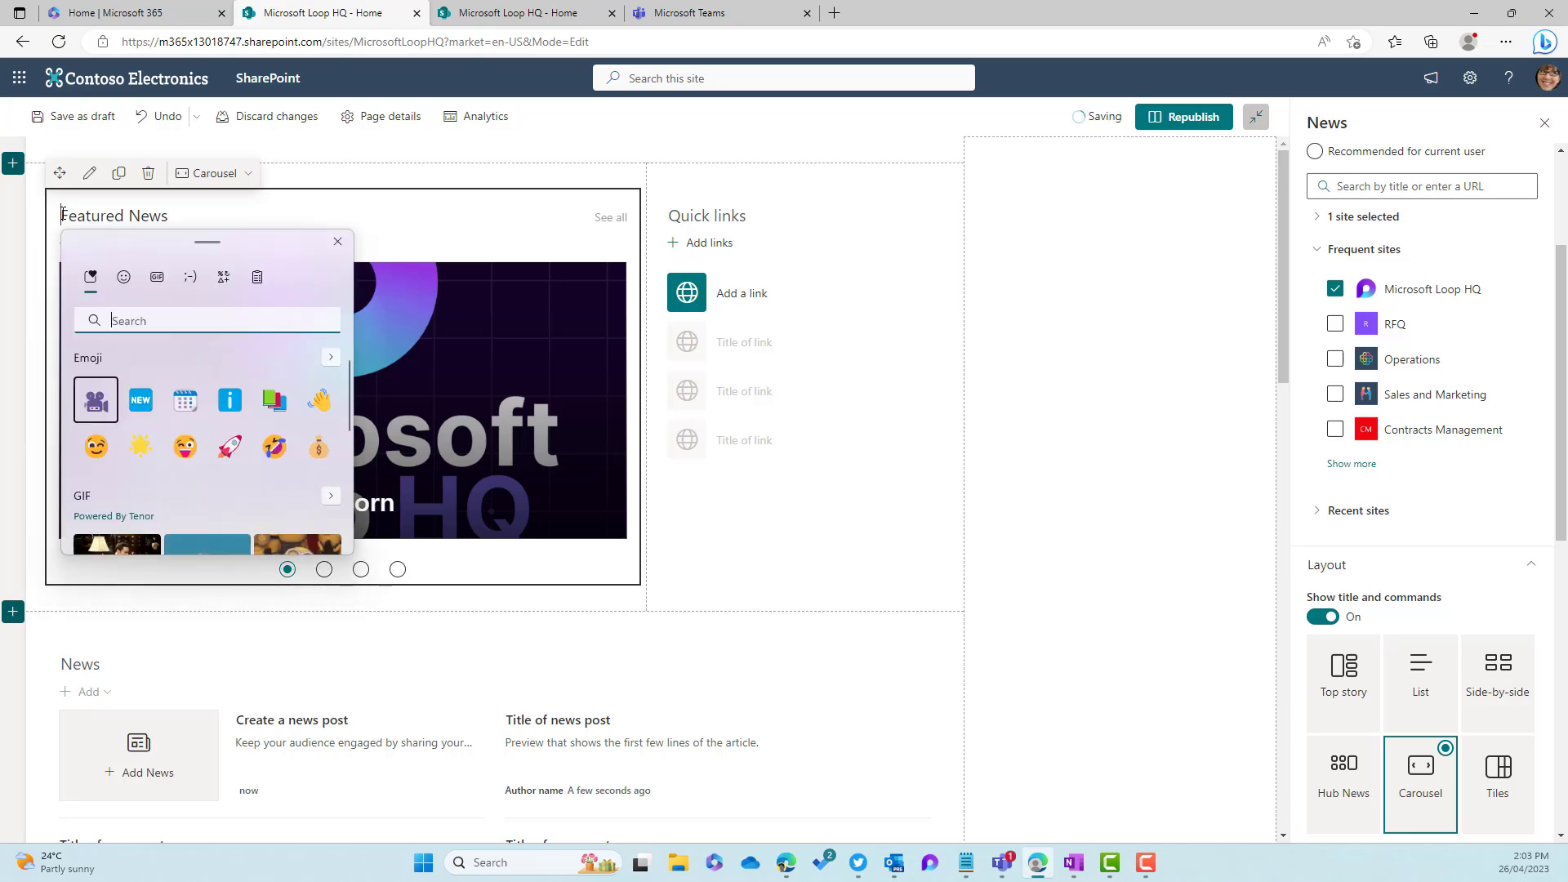
pyautogui.write('announ')
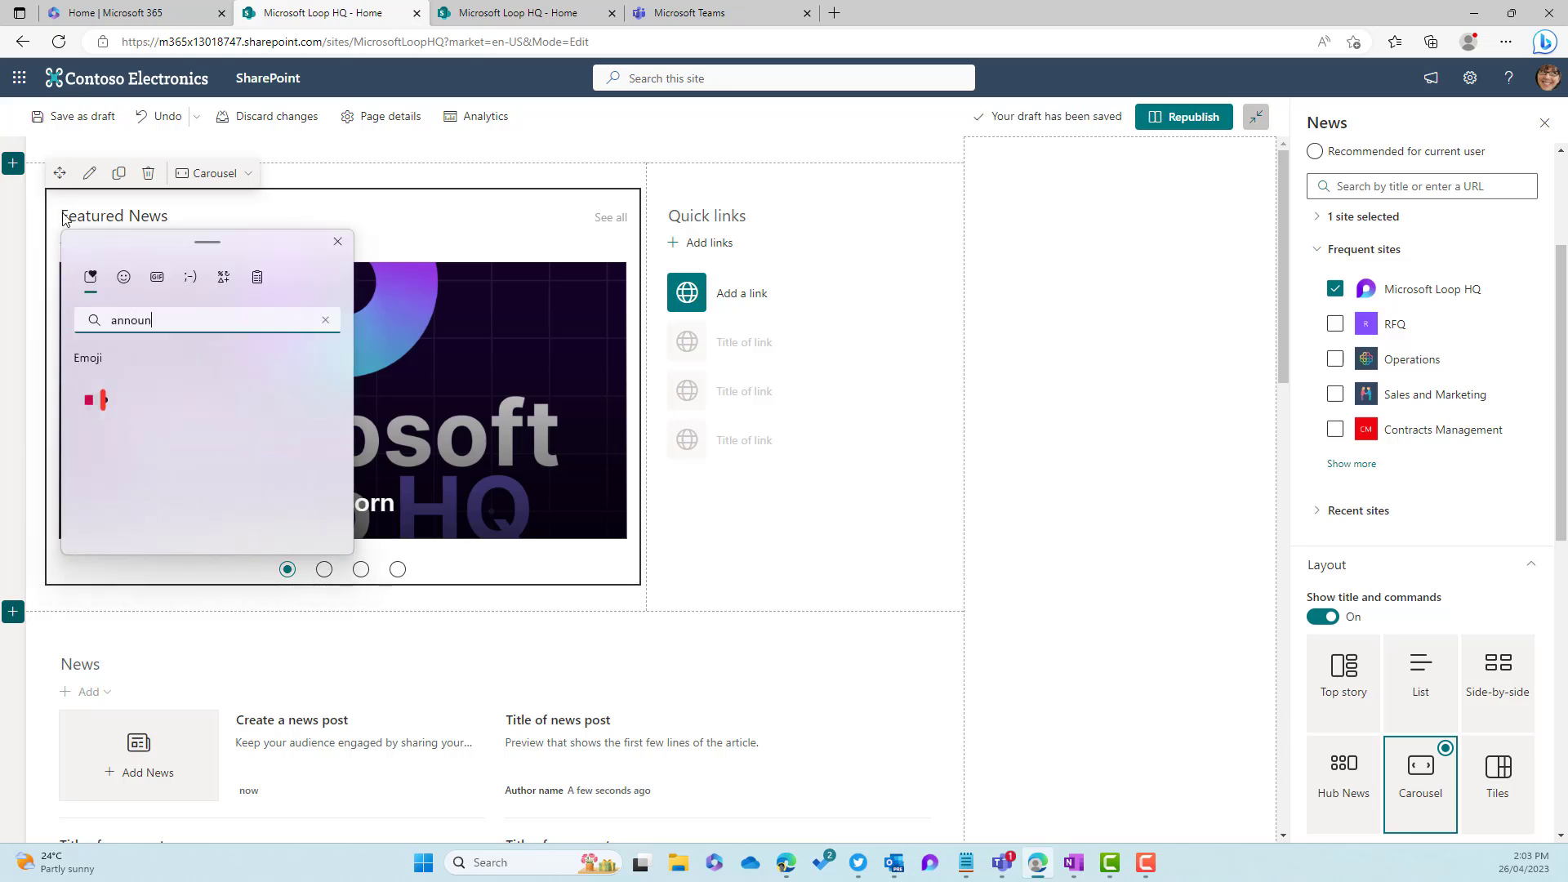
pyautogui.click(91, 401)
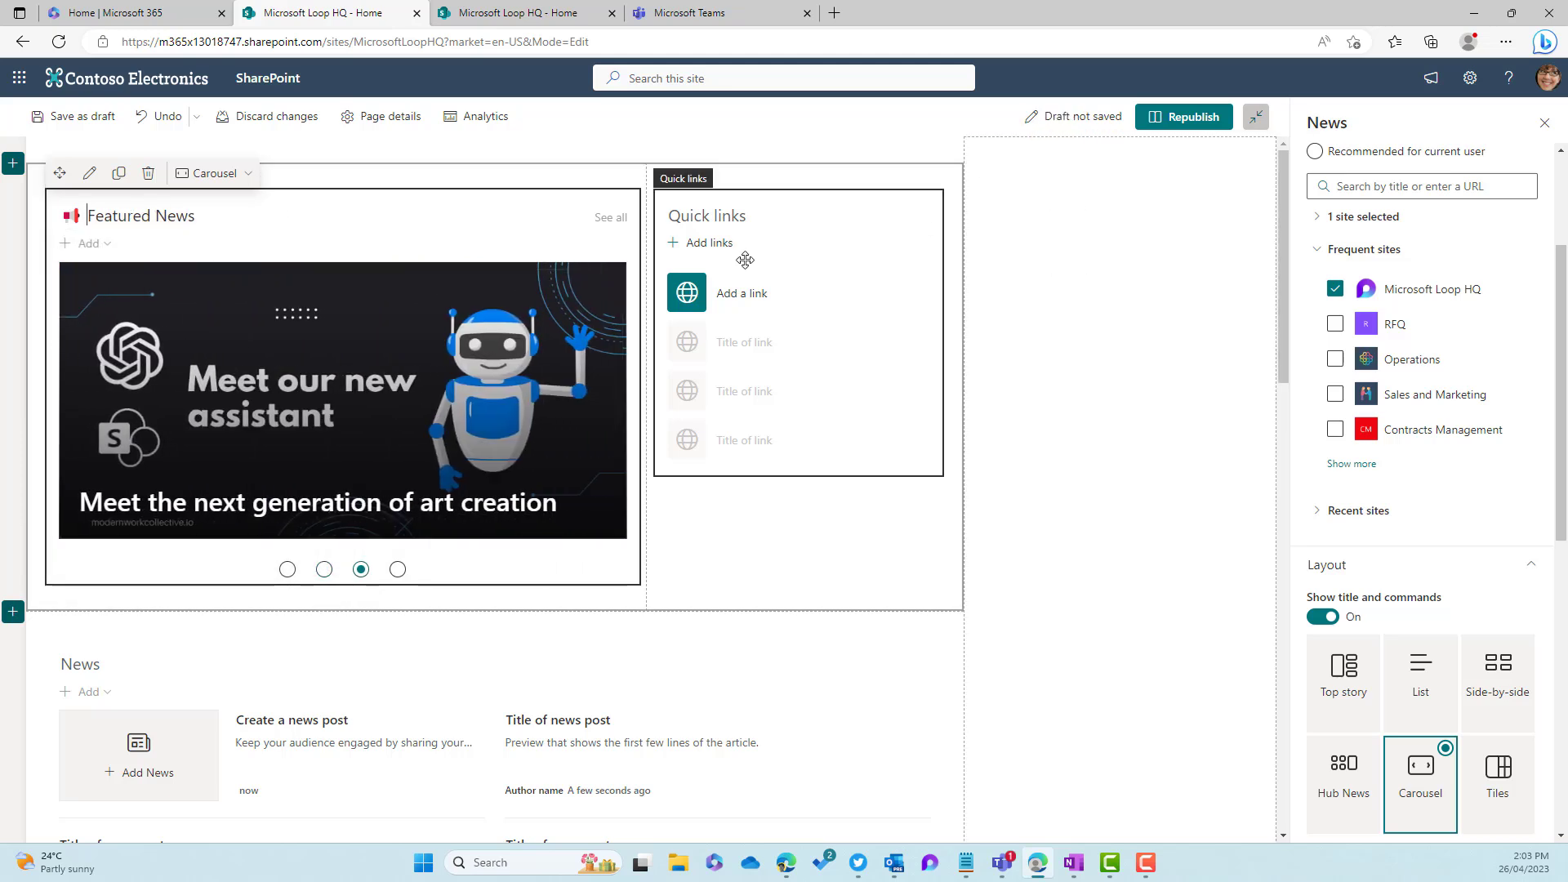
# Review the section with Department News and Services News below Featured News on the example site's home page.
pyautogui.scroll(-3, 745, 260)
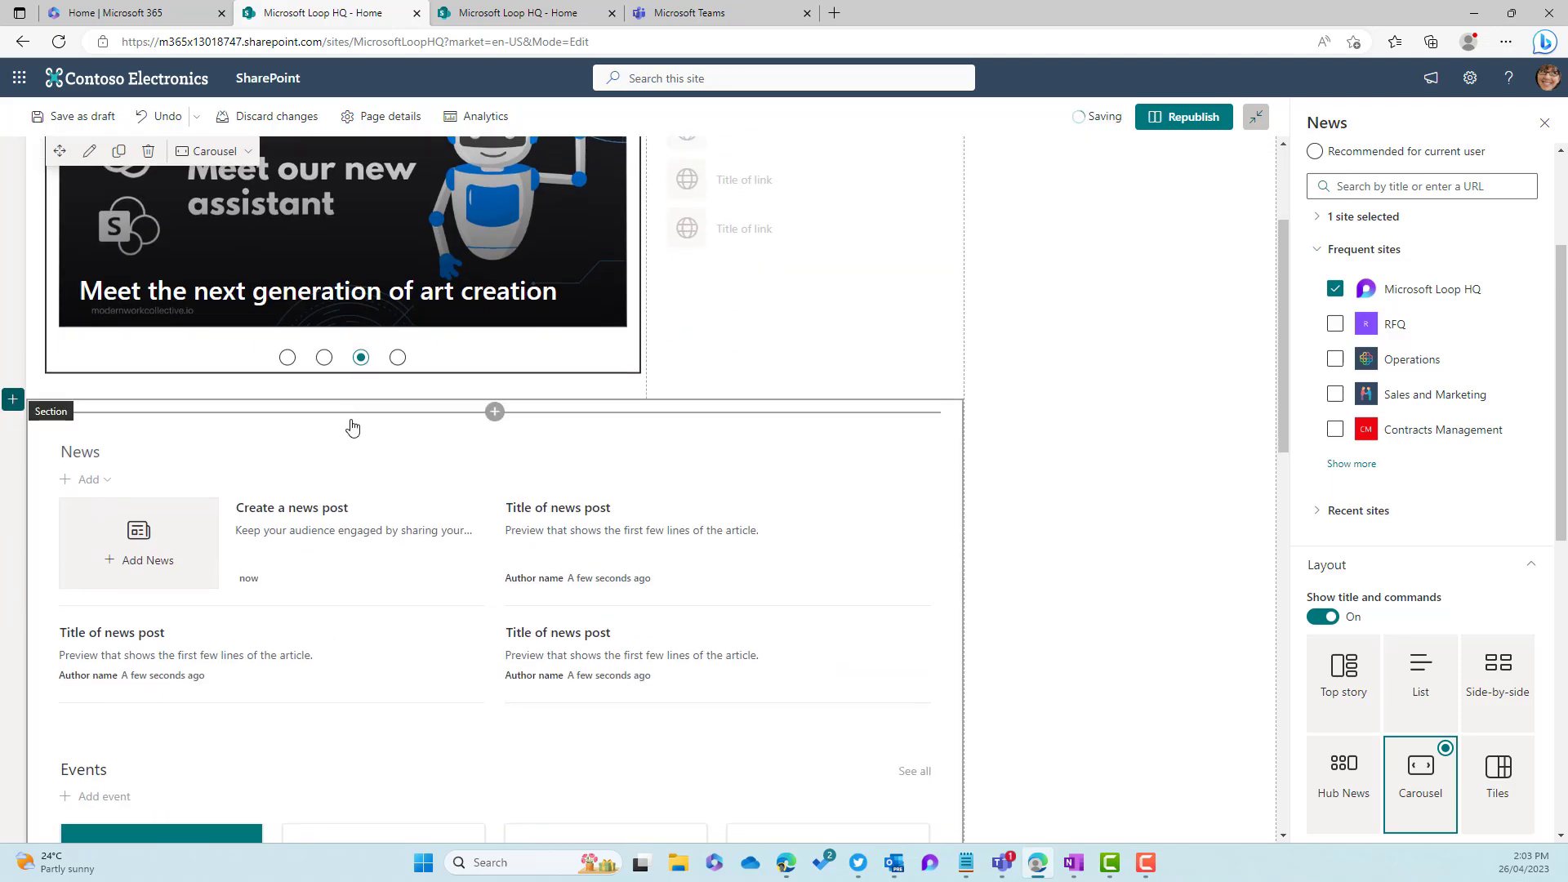
pyautogui.click(543, 15)
pyautogui.scroll(-1, 368, 425)
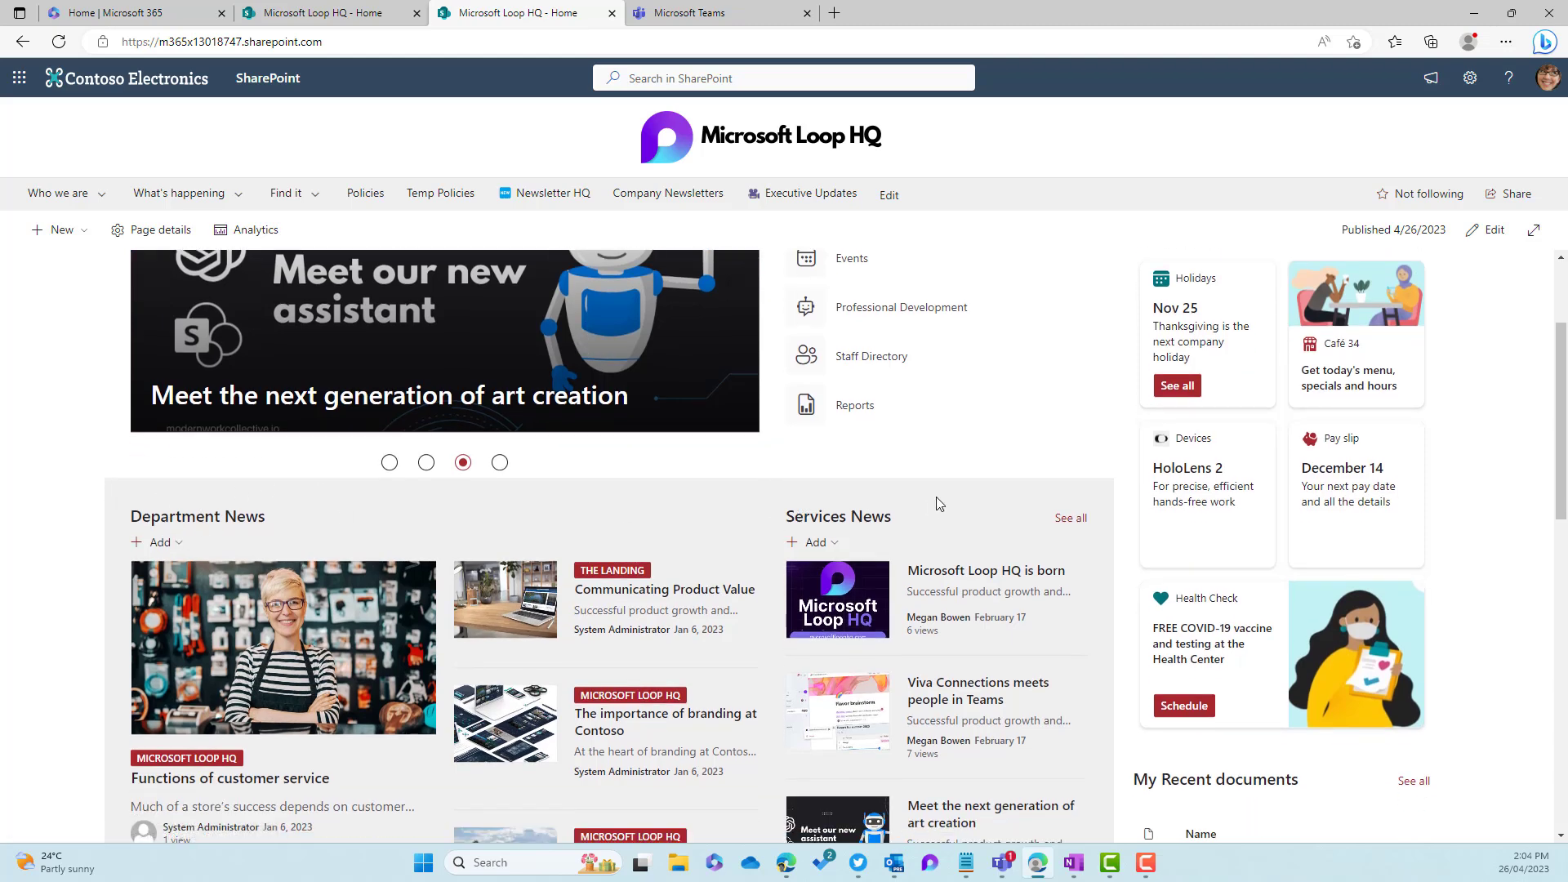
pyautogui.scroll(-3, 937, 504)
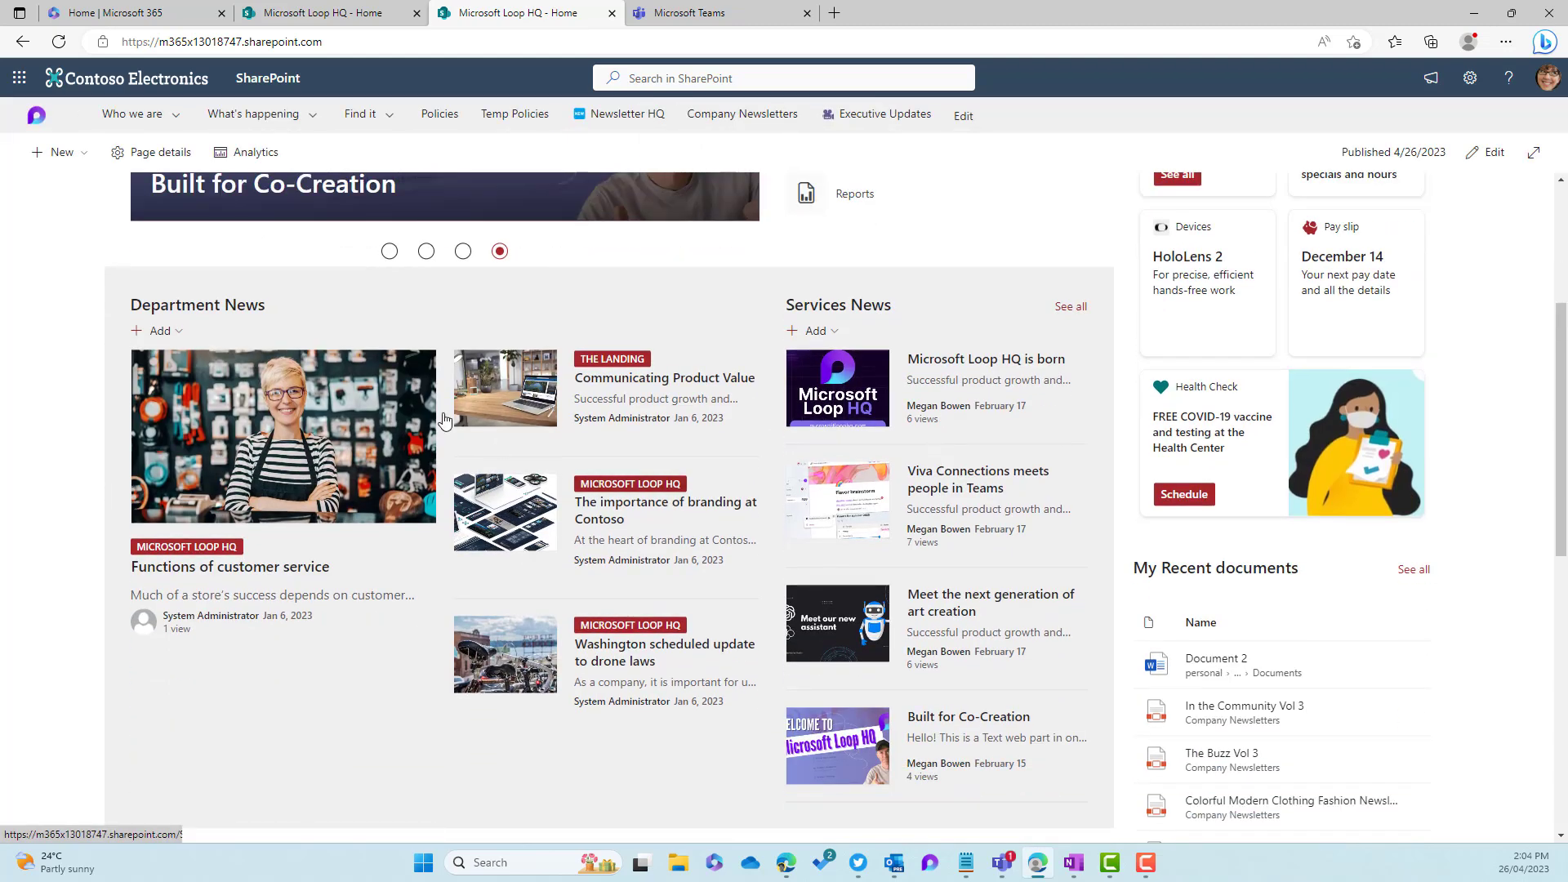
pyautogui.scroll(2, 819, 278)
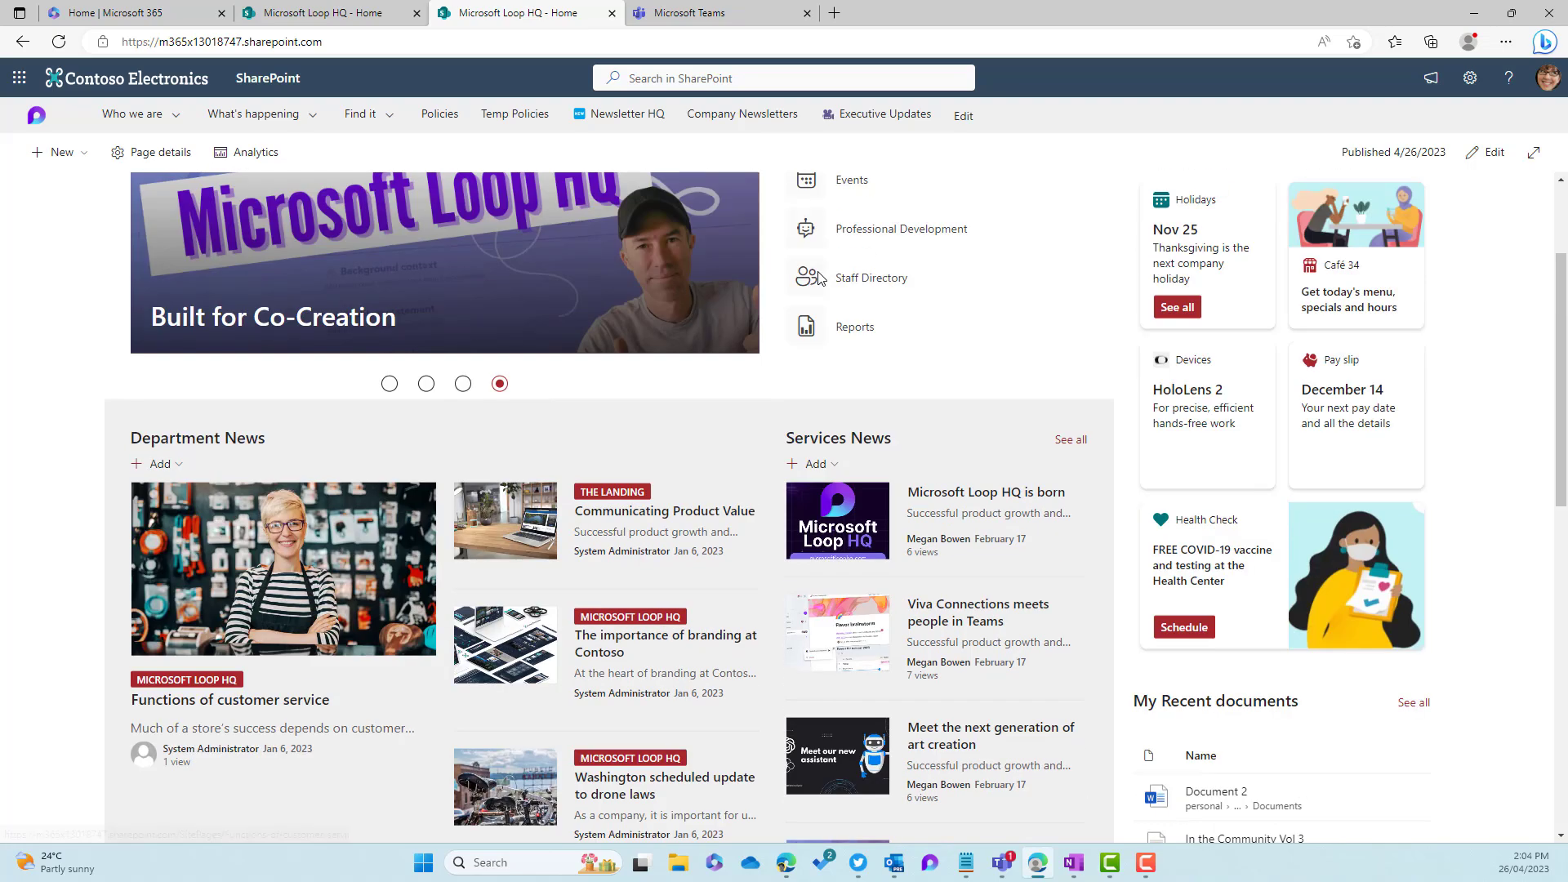
pyautogui.scroll(1, 820, 278)
pyautogui.scroll(2, 801, 326)
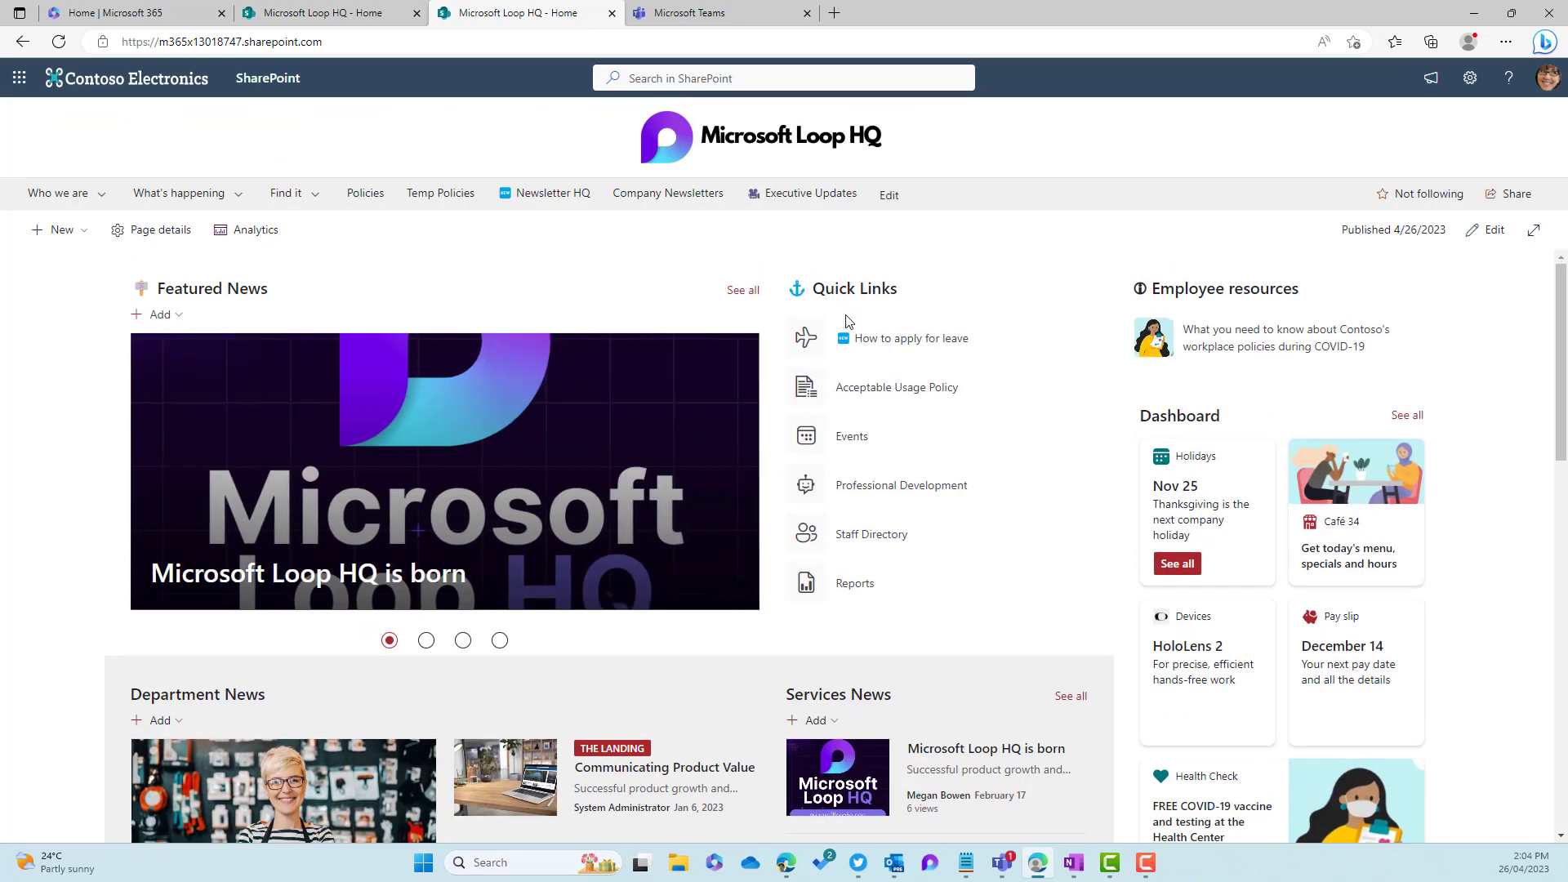
pyautogui.scroll(-2, 854, 453)
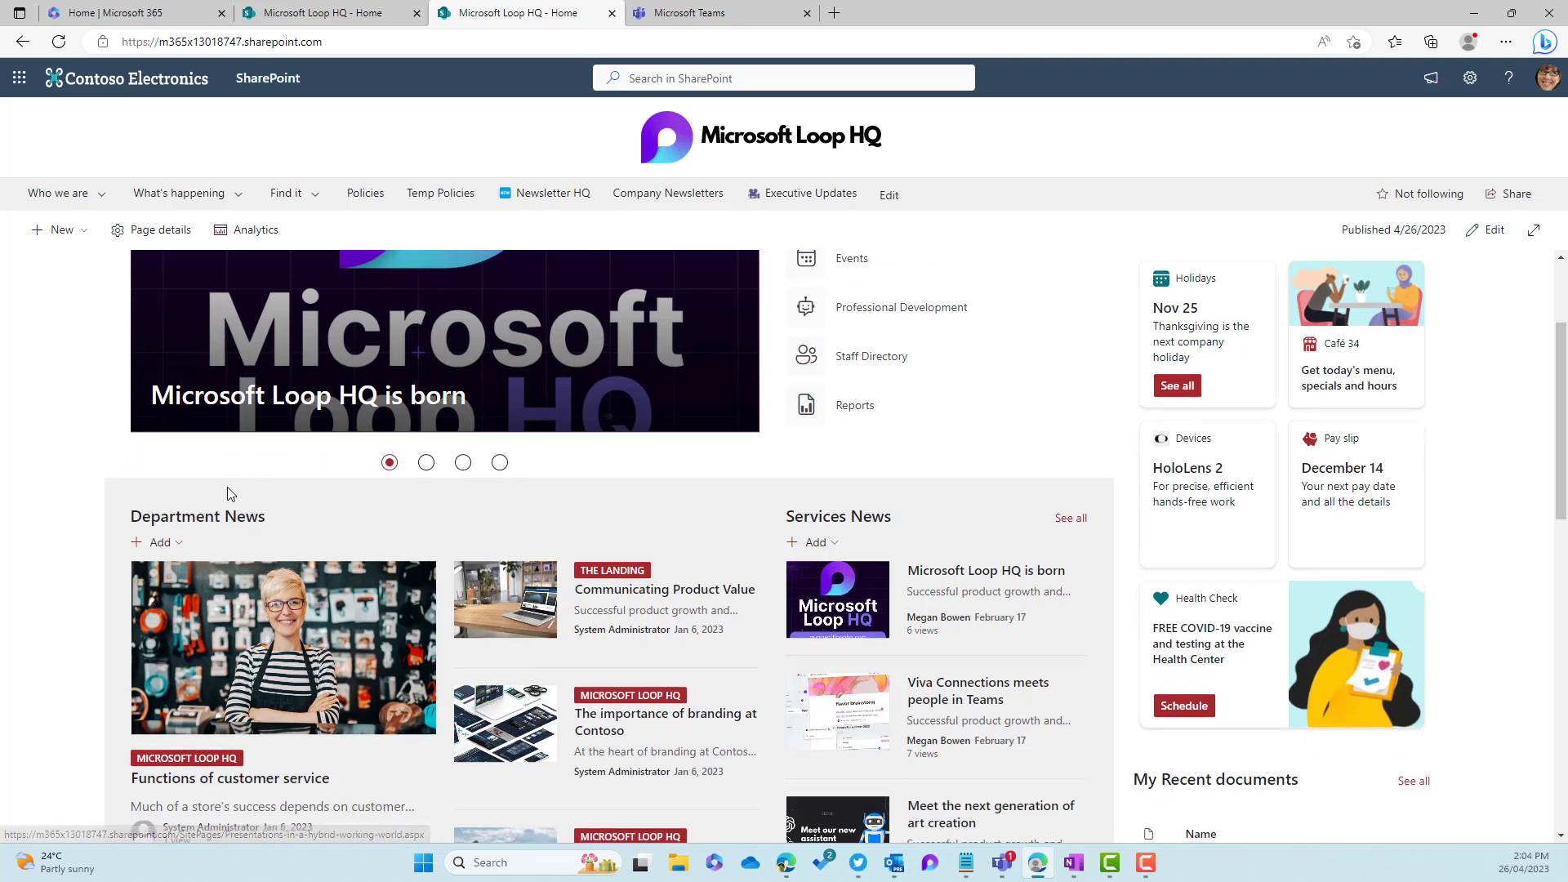
pyautogui.moveTo(143, 516); pyautogui.dragTo(246, 516)
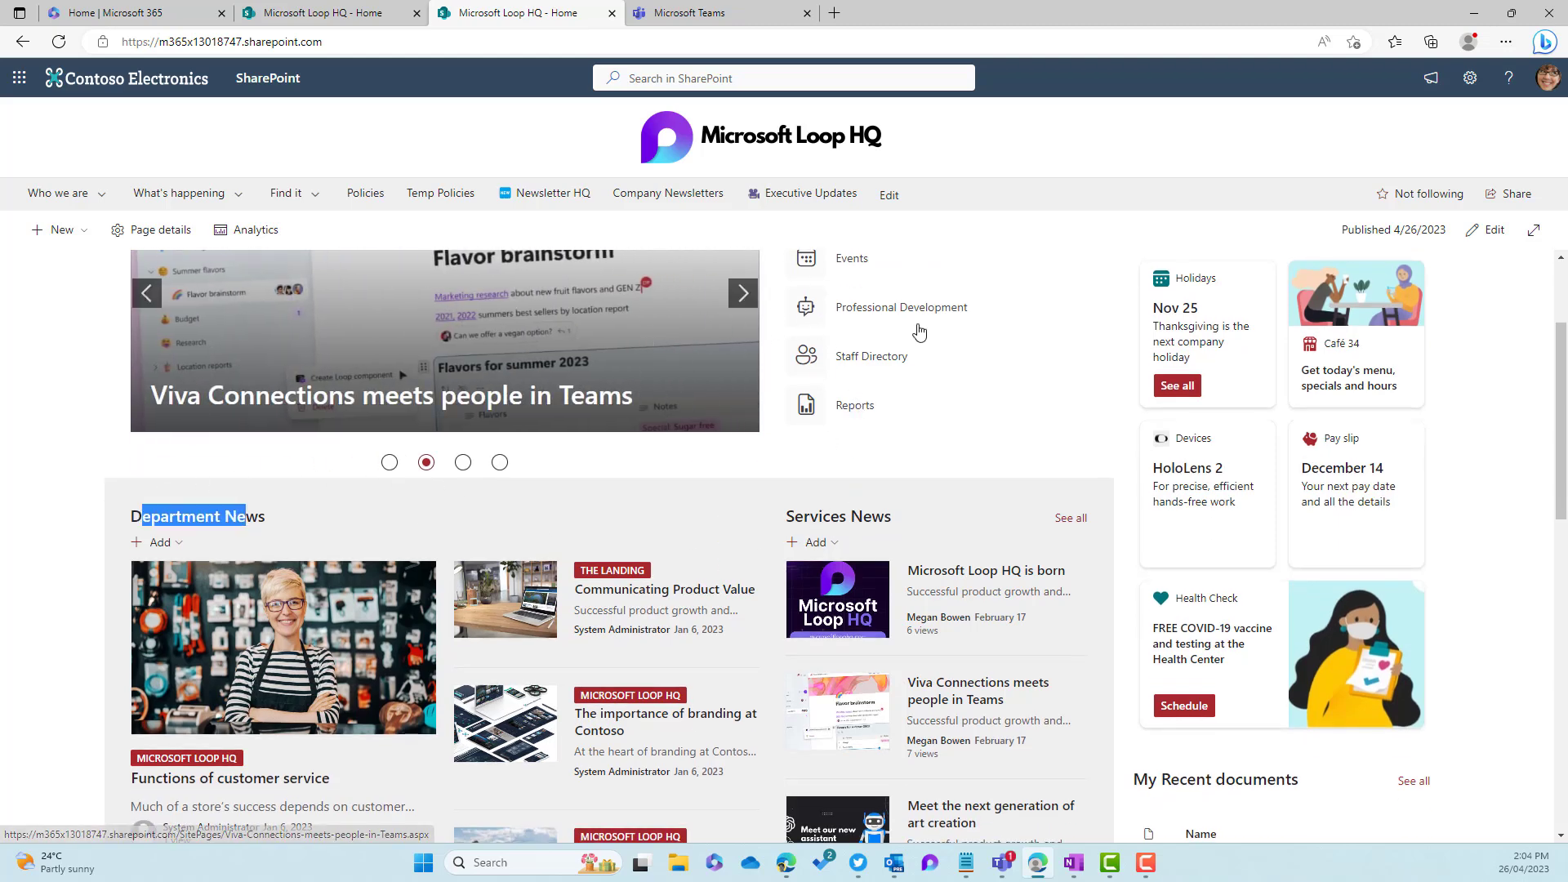
# Return to the new site's home page and add a one-third right section between Featured News and the existing News section.
pyautogui.click(400, 14)
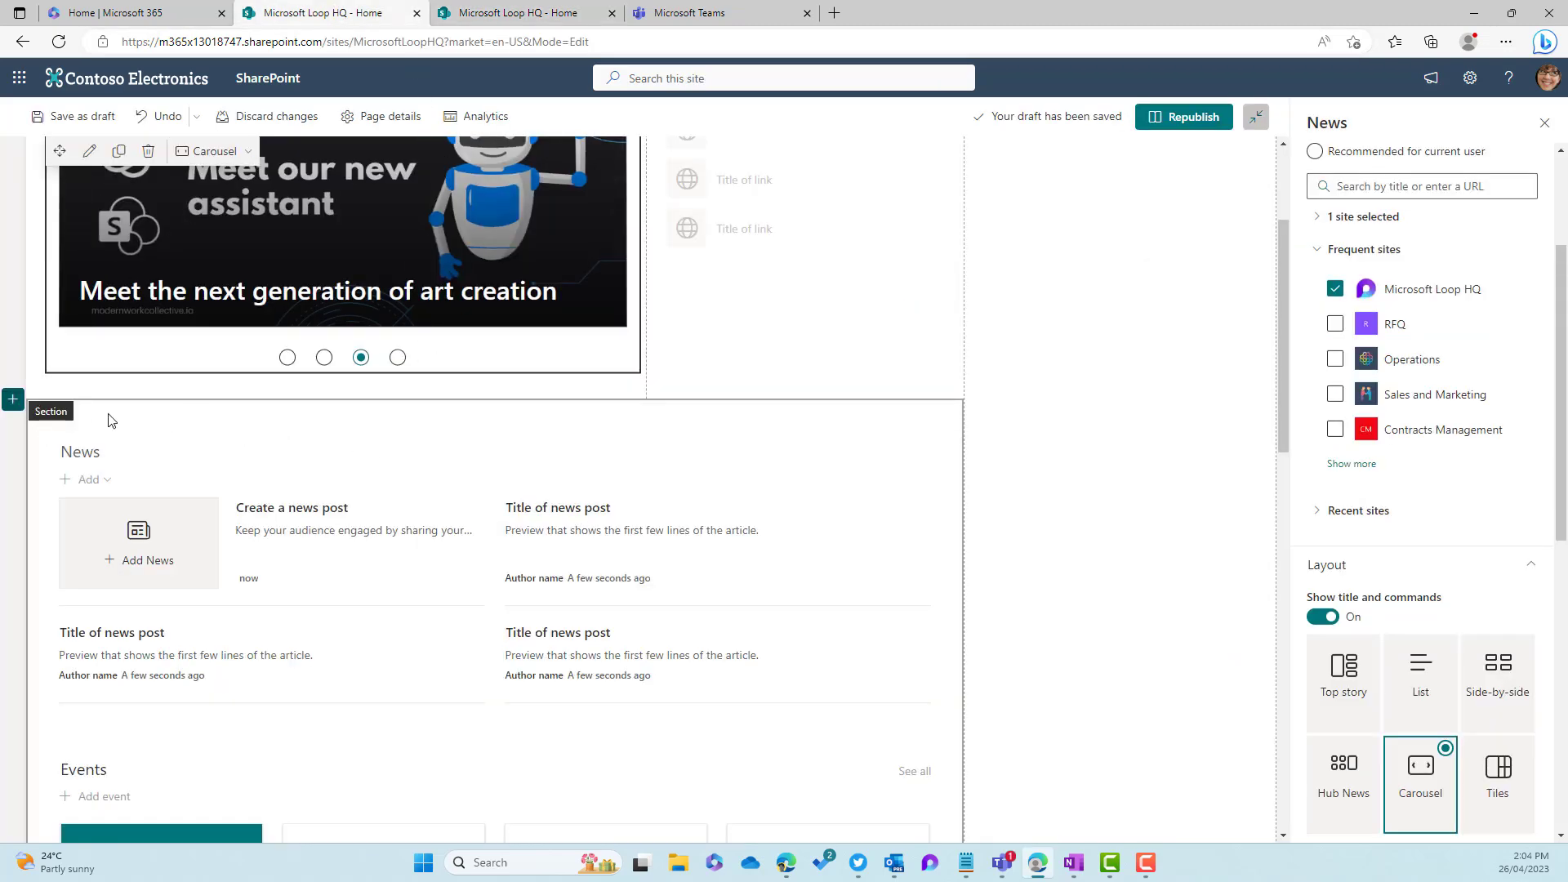
pyautogui.click(14, 402)
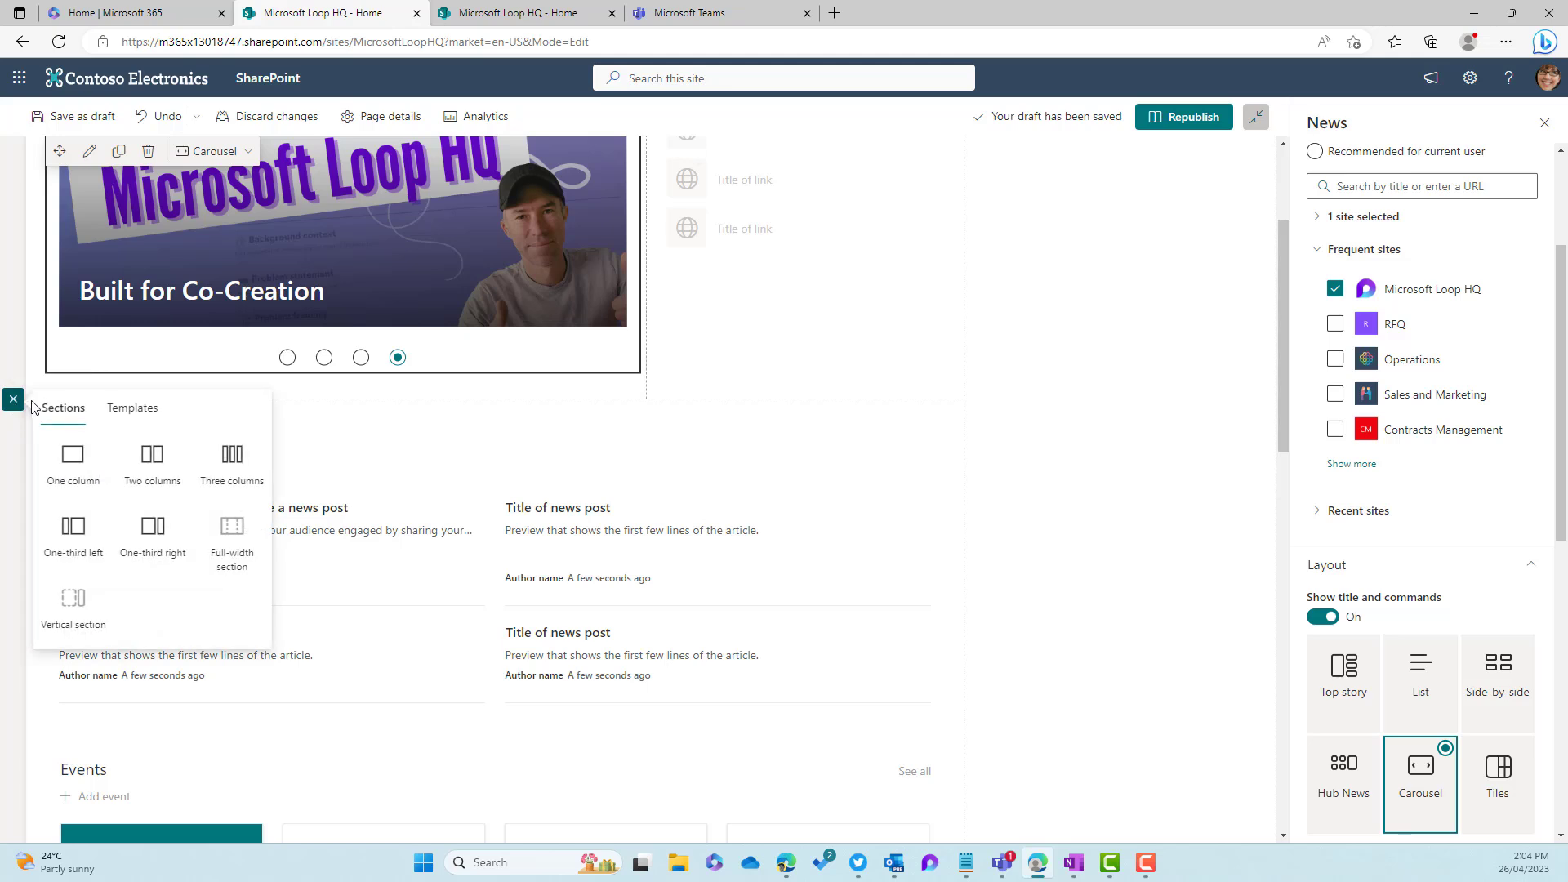
pyautogui.click(168, 561)
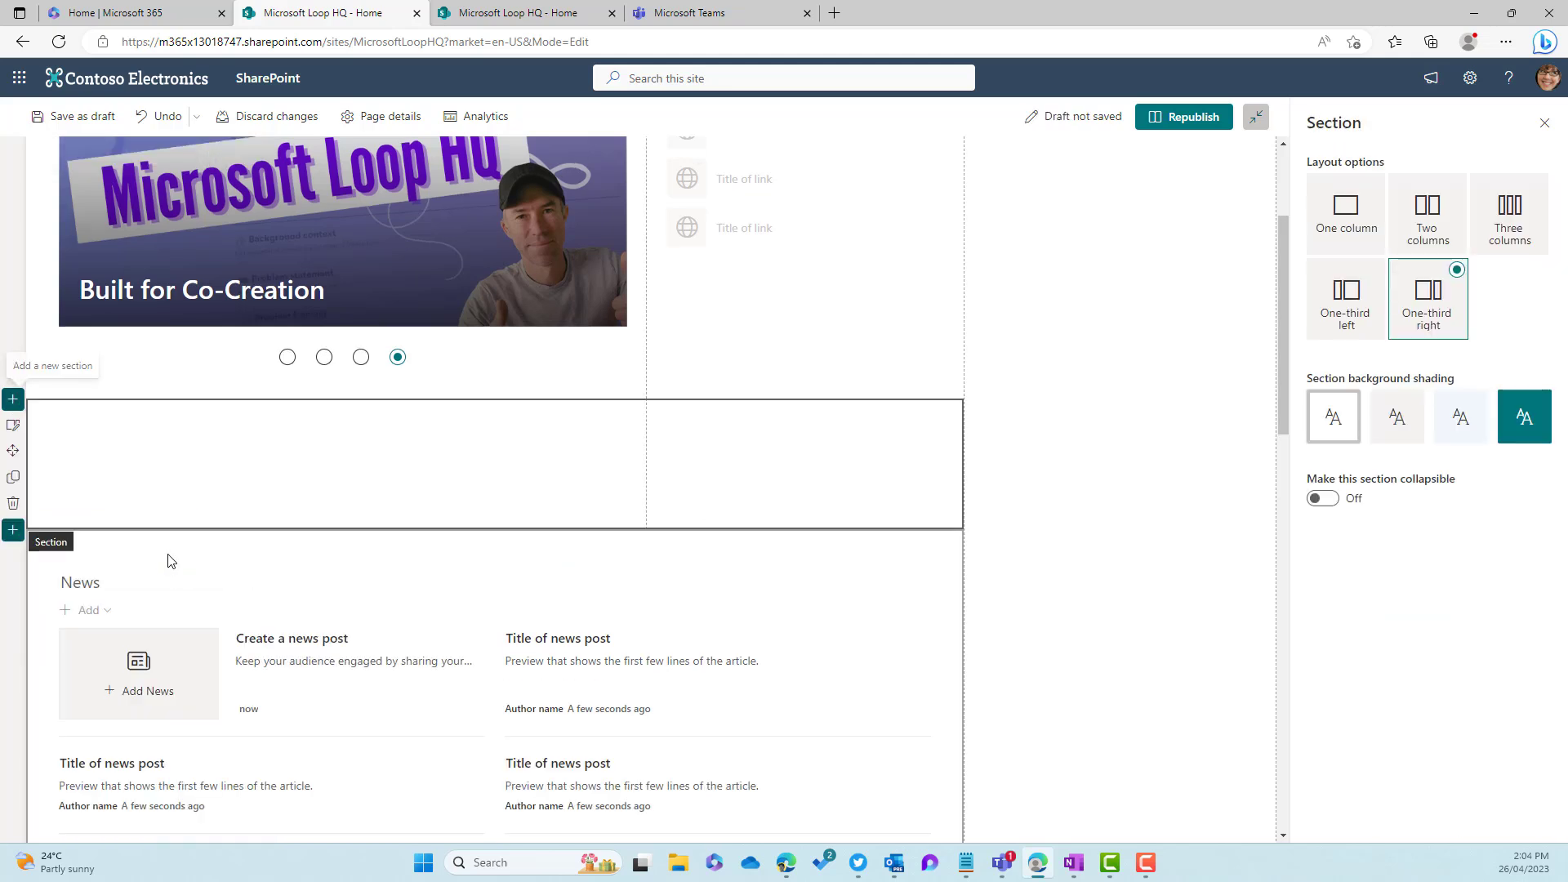
# Move the existing News web part into the new section's wide column and set its layout to Top story.
pyautogui.click(473, 596)
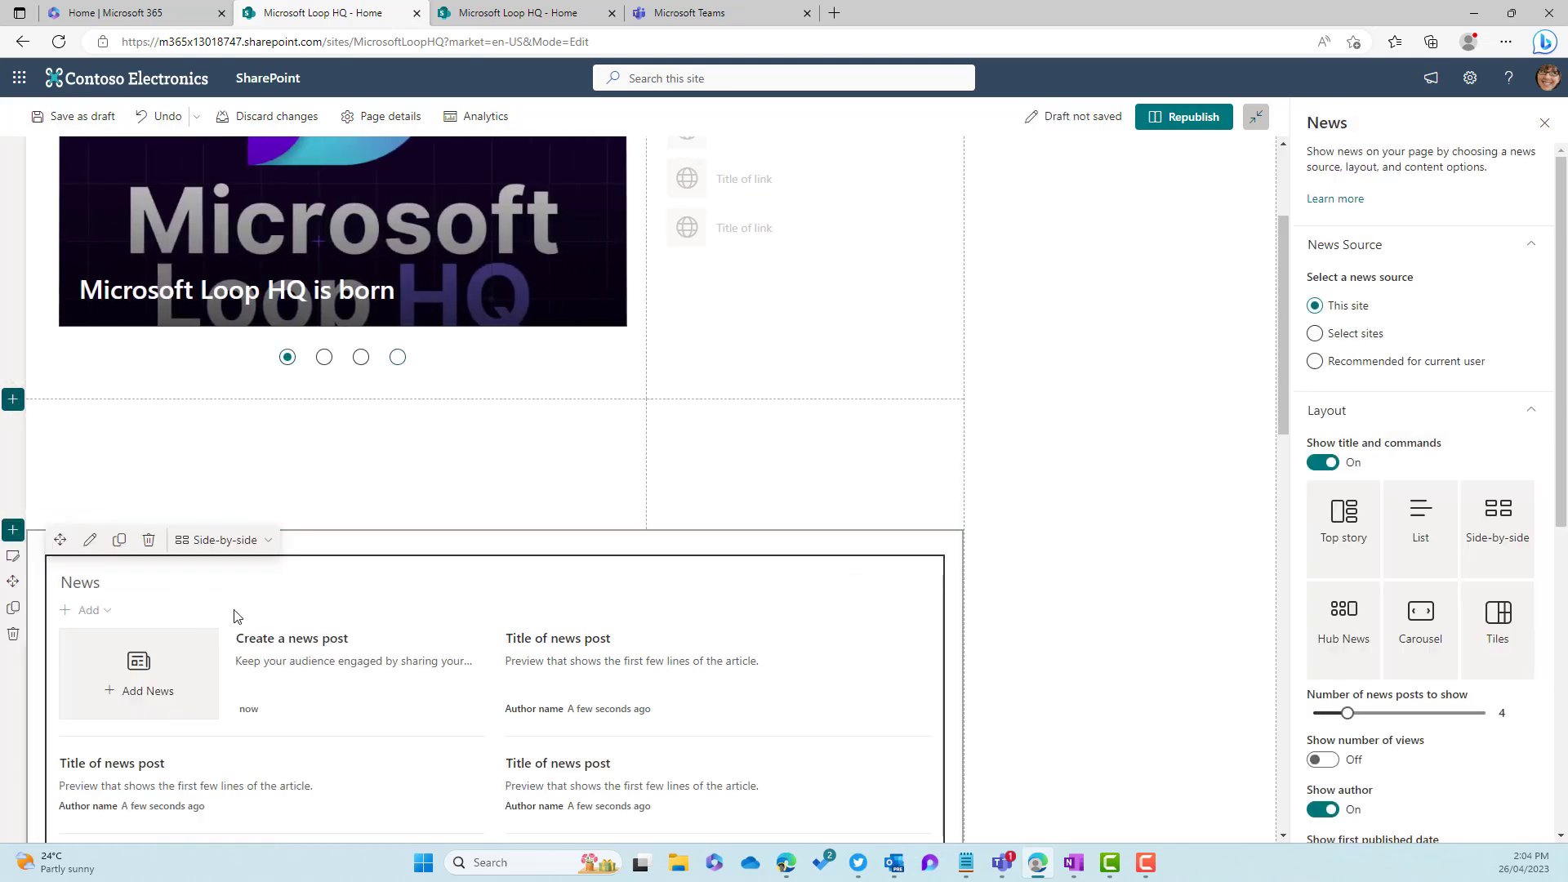
pyautogui.moveTo(99, 477); pyautogui.dragTo(105, 436)
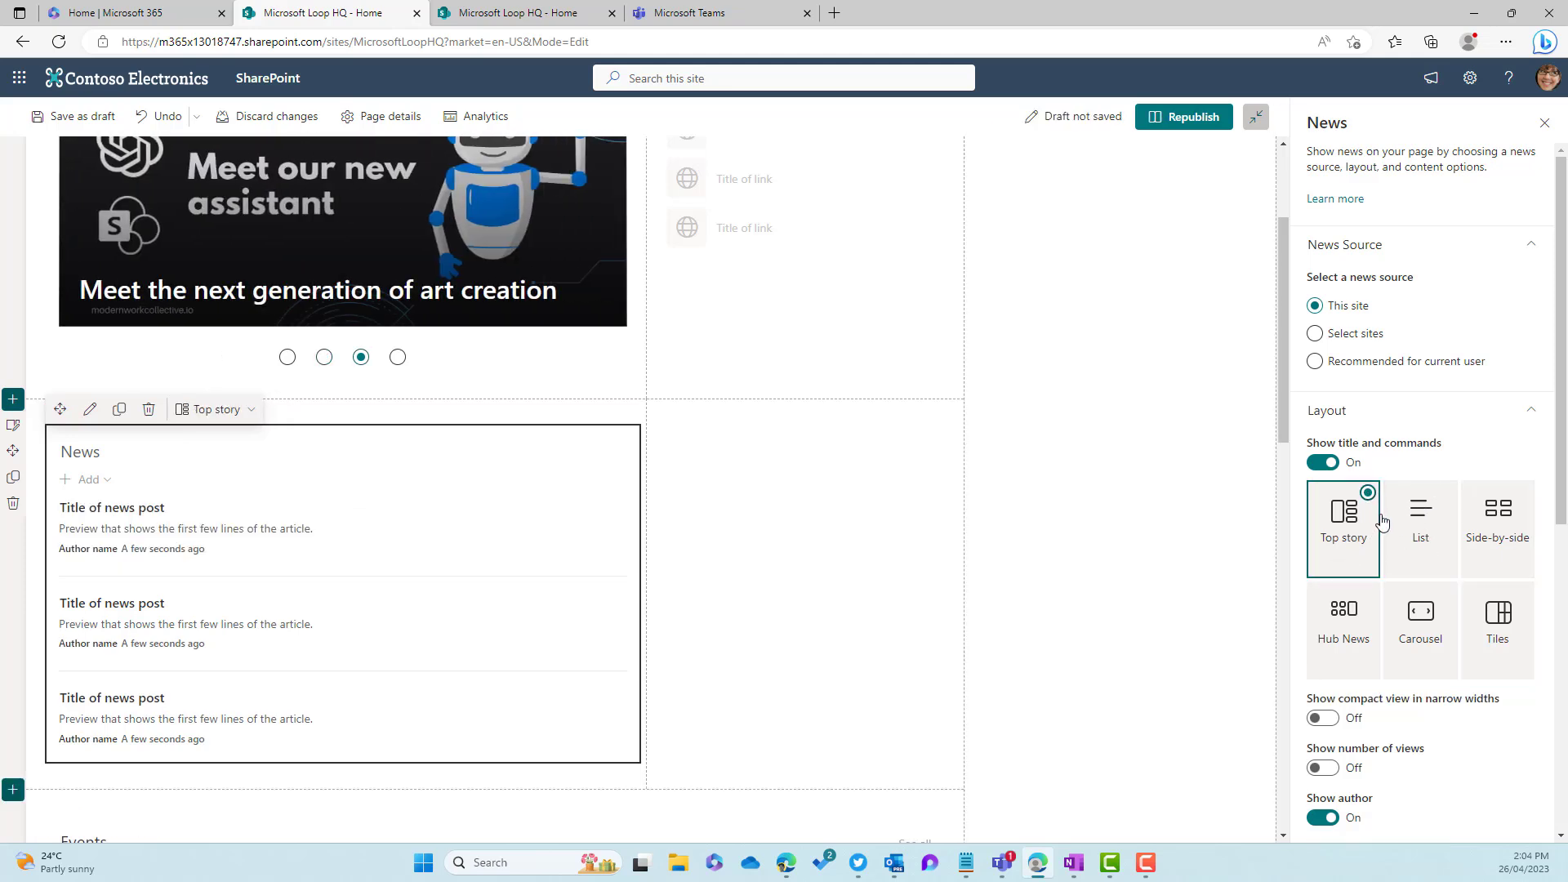
# Set the moved News web part's source to selected sites, include Microsoft Loop HQ, and check its remaining layout settings.
pyautogui.click(1349, 335)
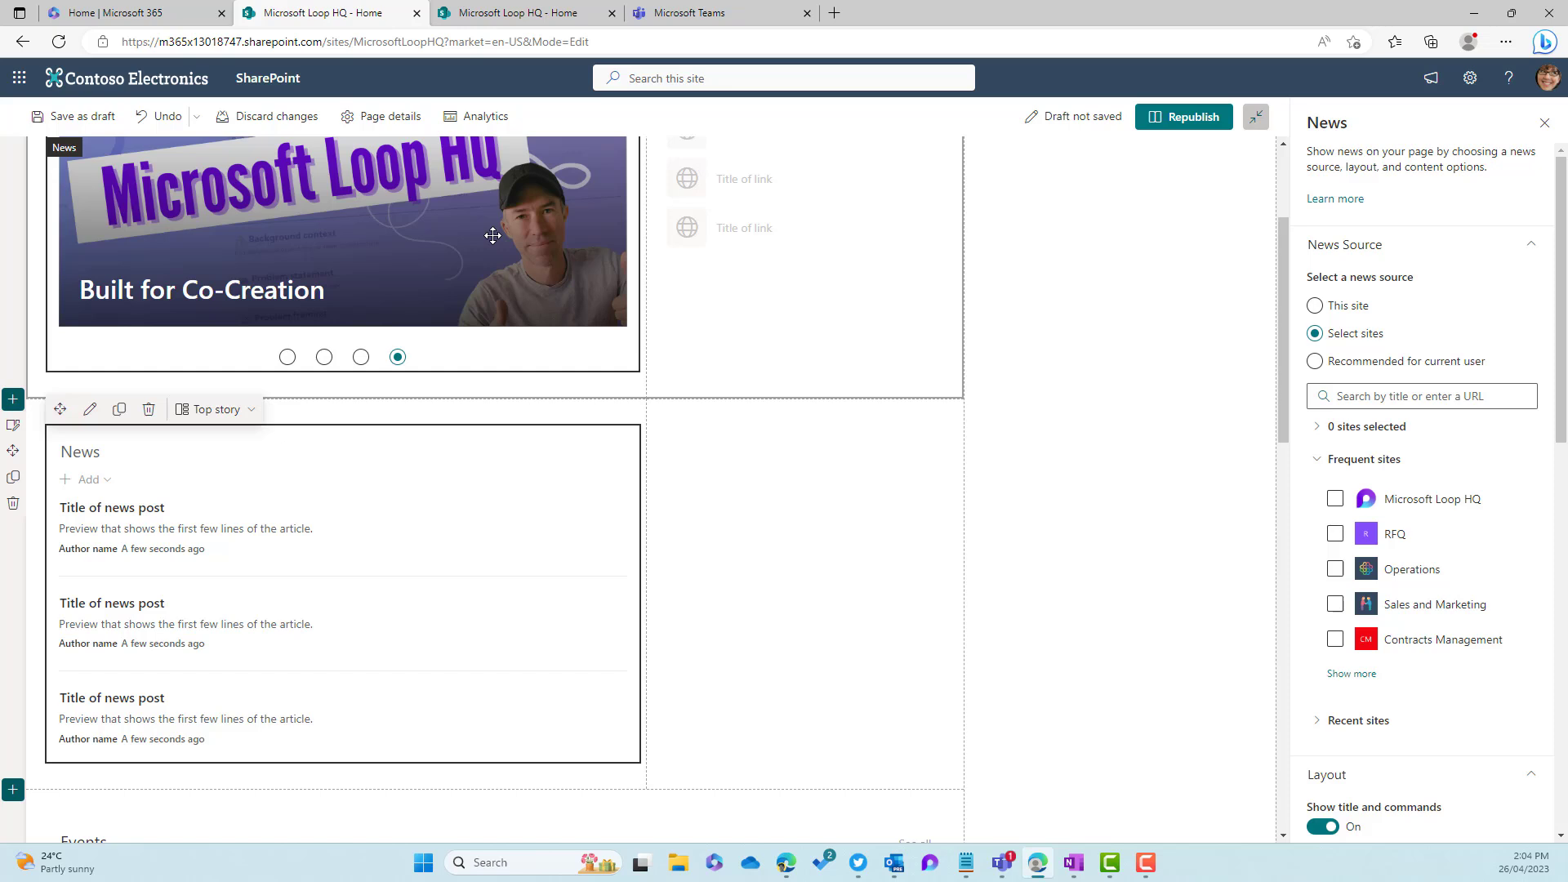
pyautogui.click(1335, 499)
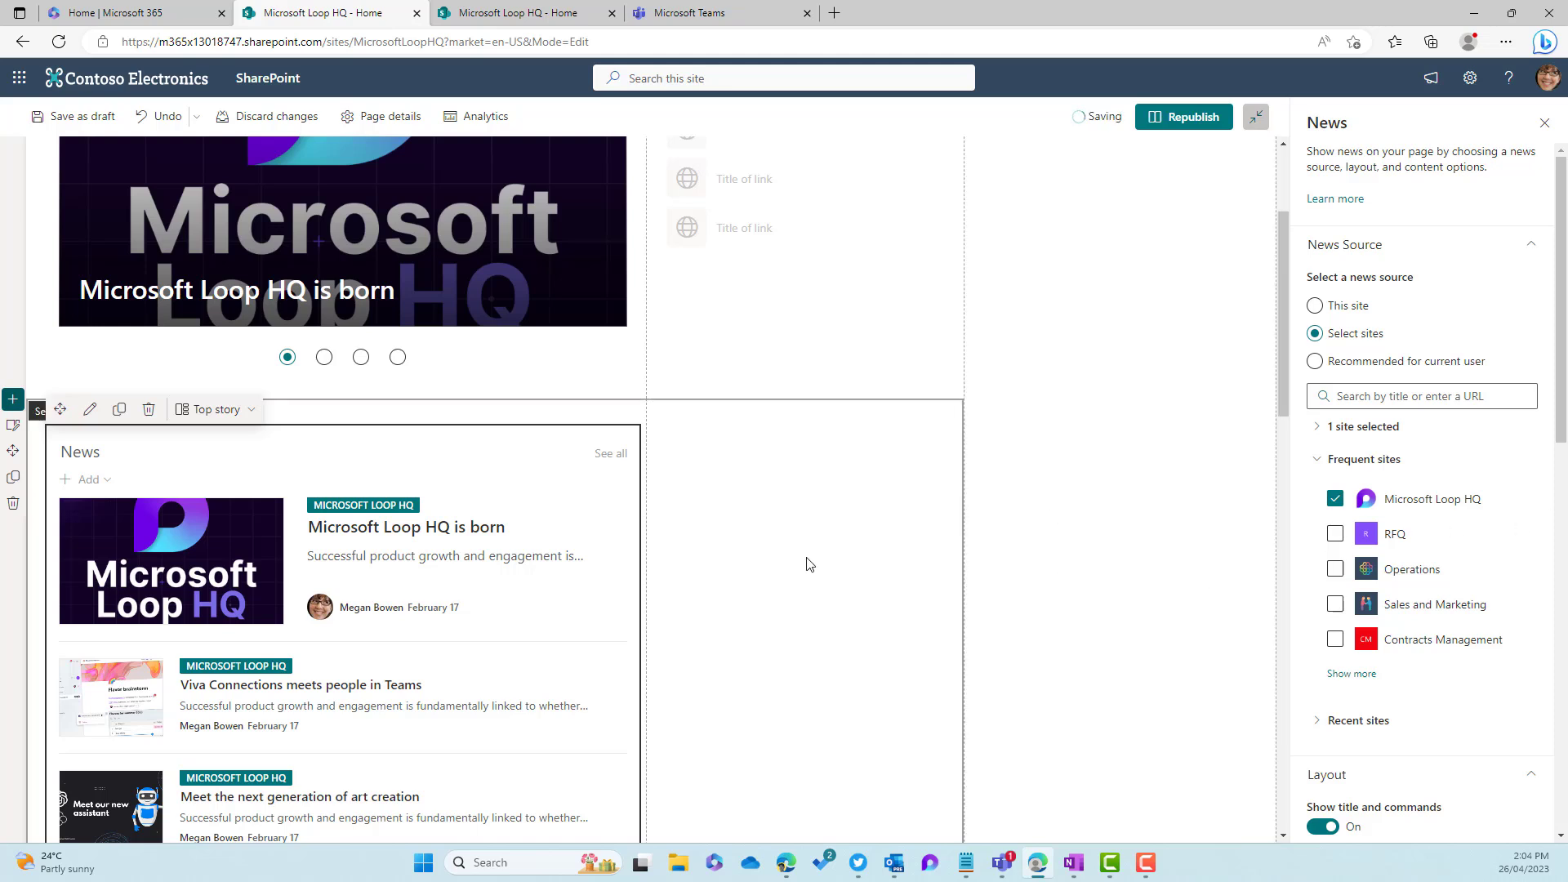
pyautogui.scroll(-4, 1370, 504)
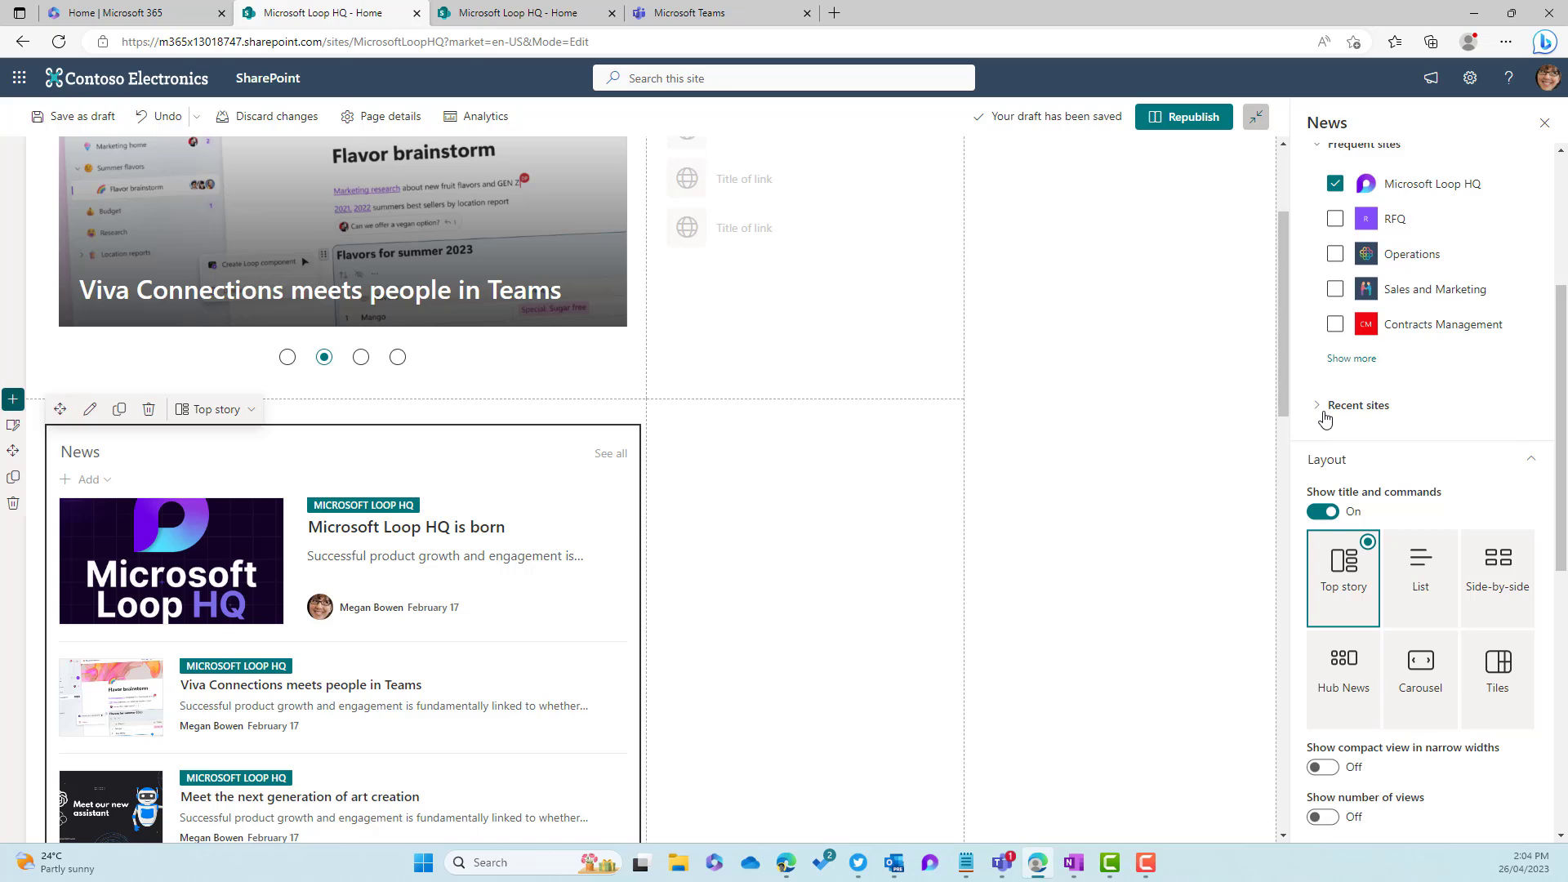
pyautogui.scroll(-4, 1339, 449)
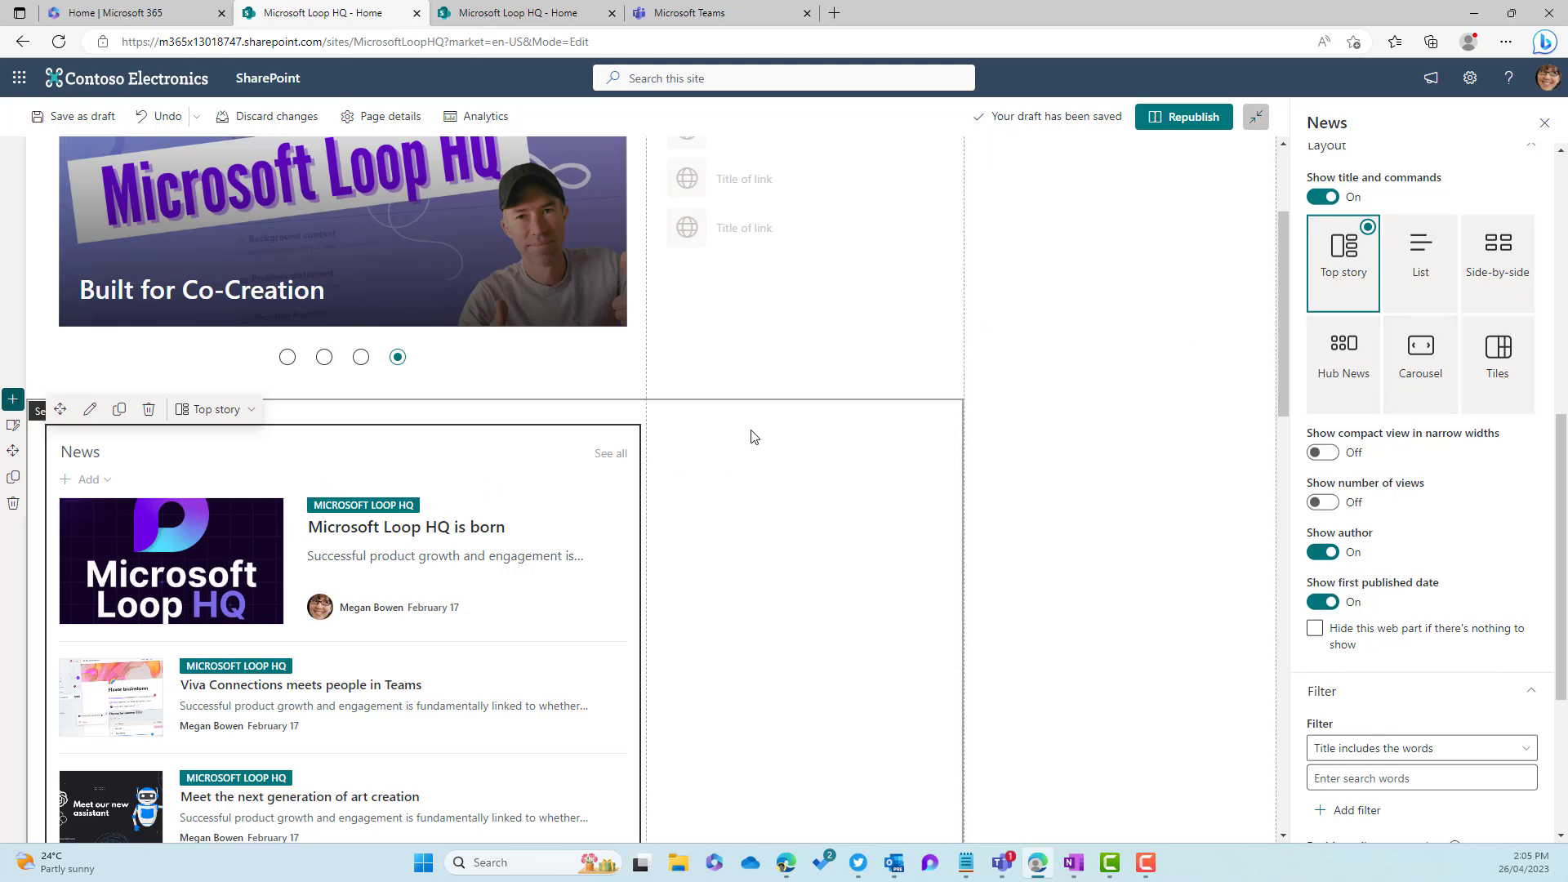
# Add a News web part to the narrow column beside the existing News web part and use the Side-by-side layout.
pyautogui.click(825, 460)
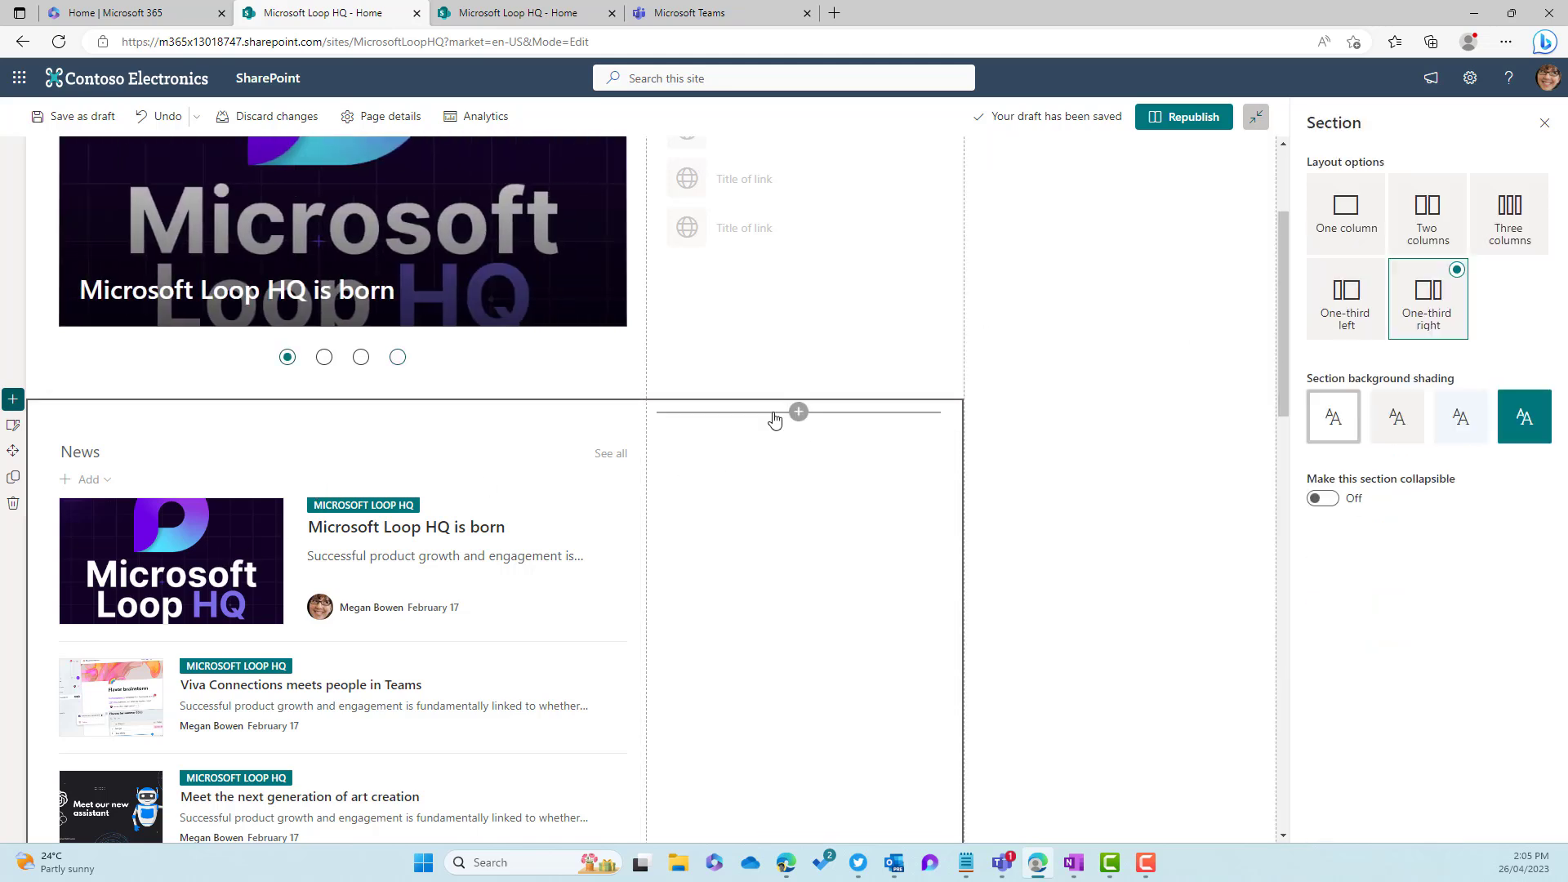
pyautogui.click(799, 412)
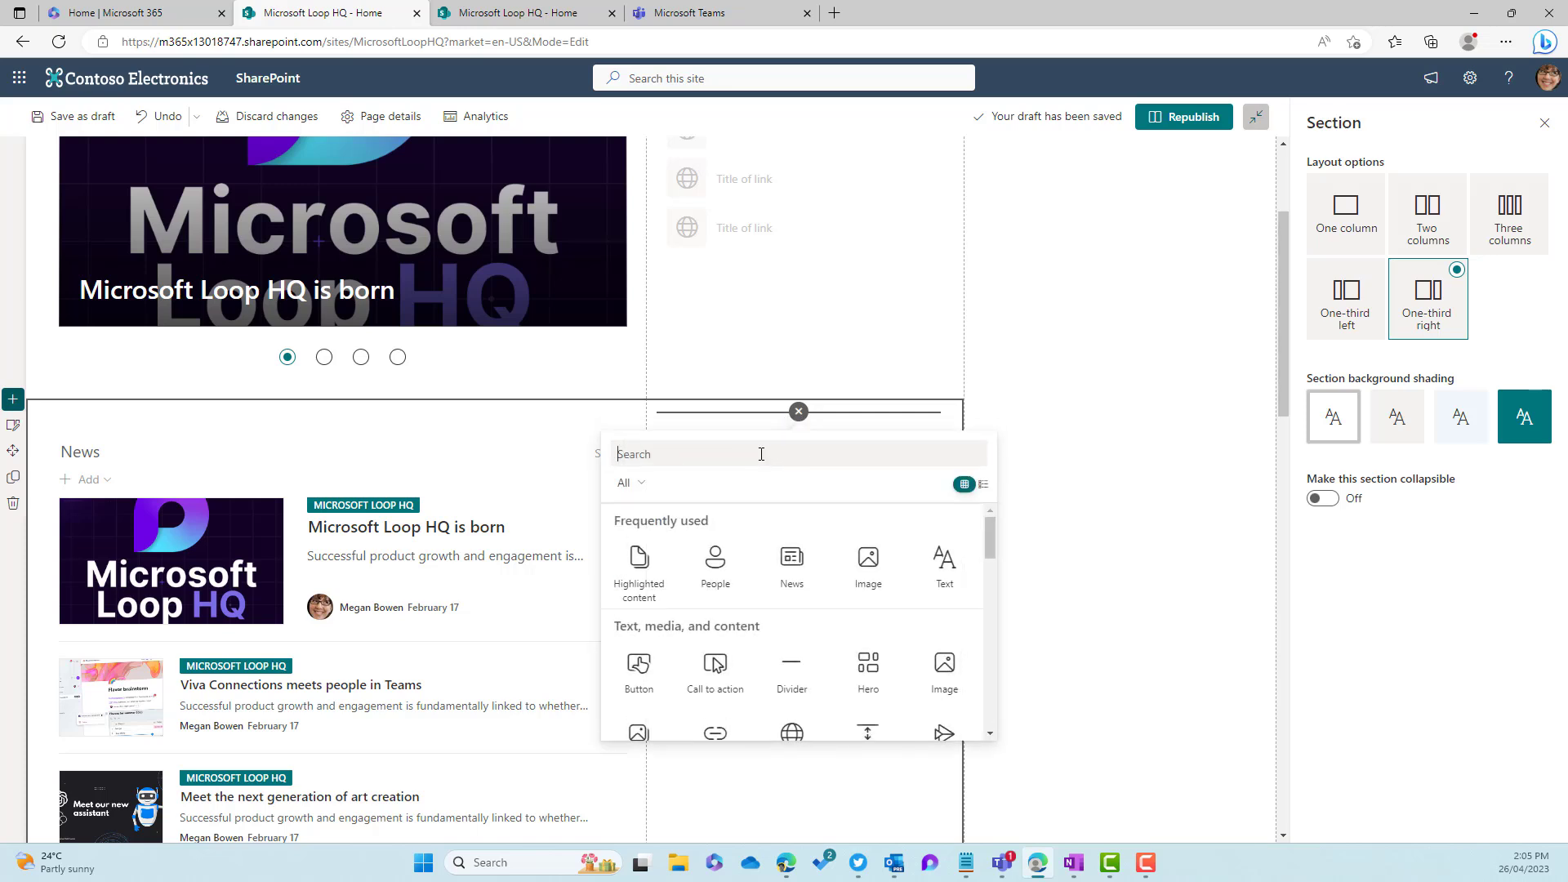
pyautogui.write('news')
pyautogui.click(717, 567)
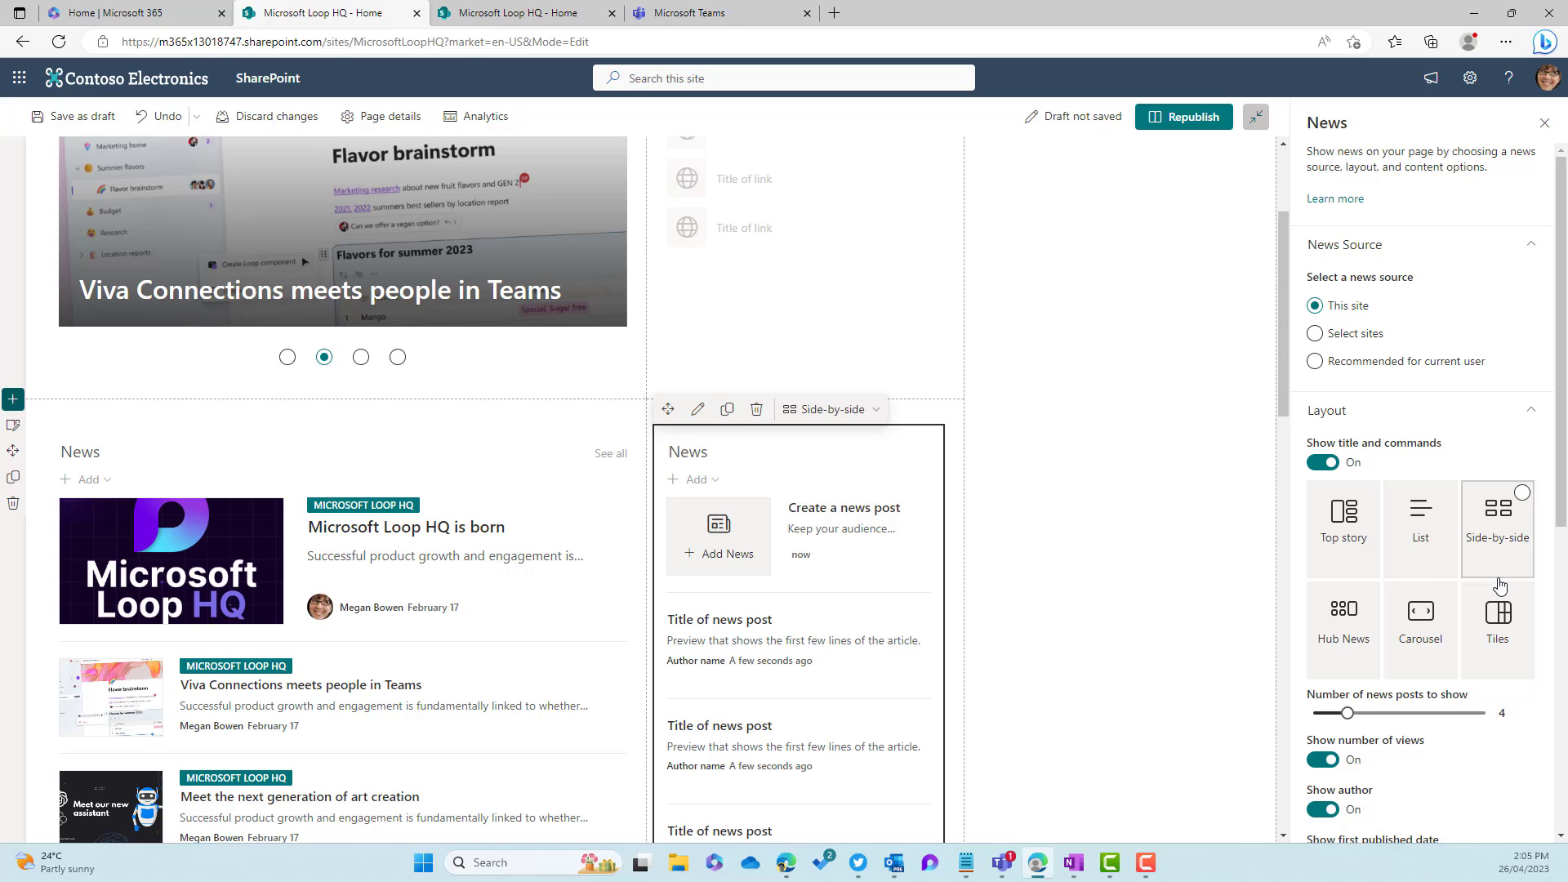
pyautogui.click(1526, 527)
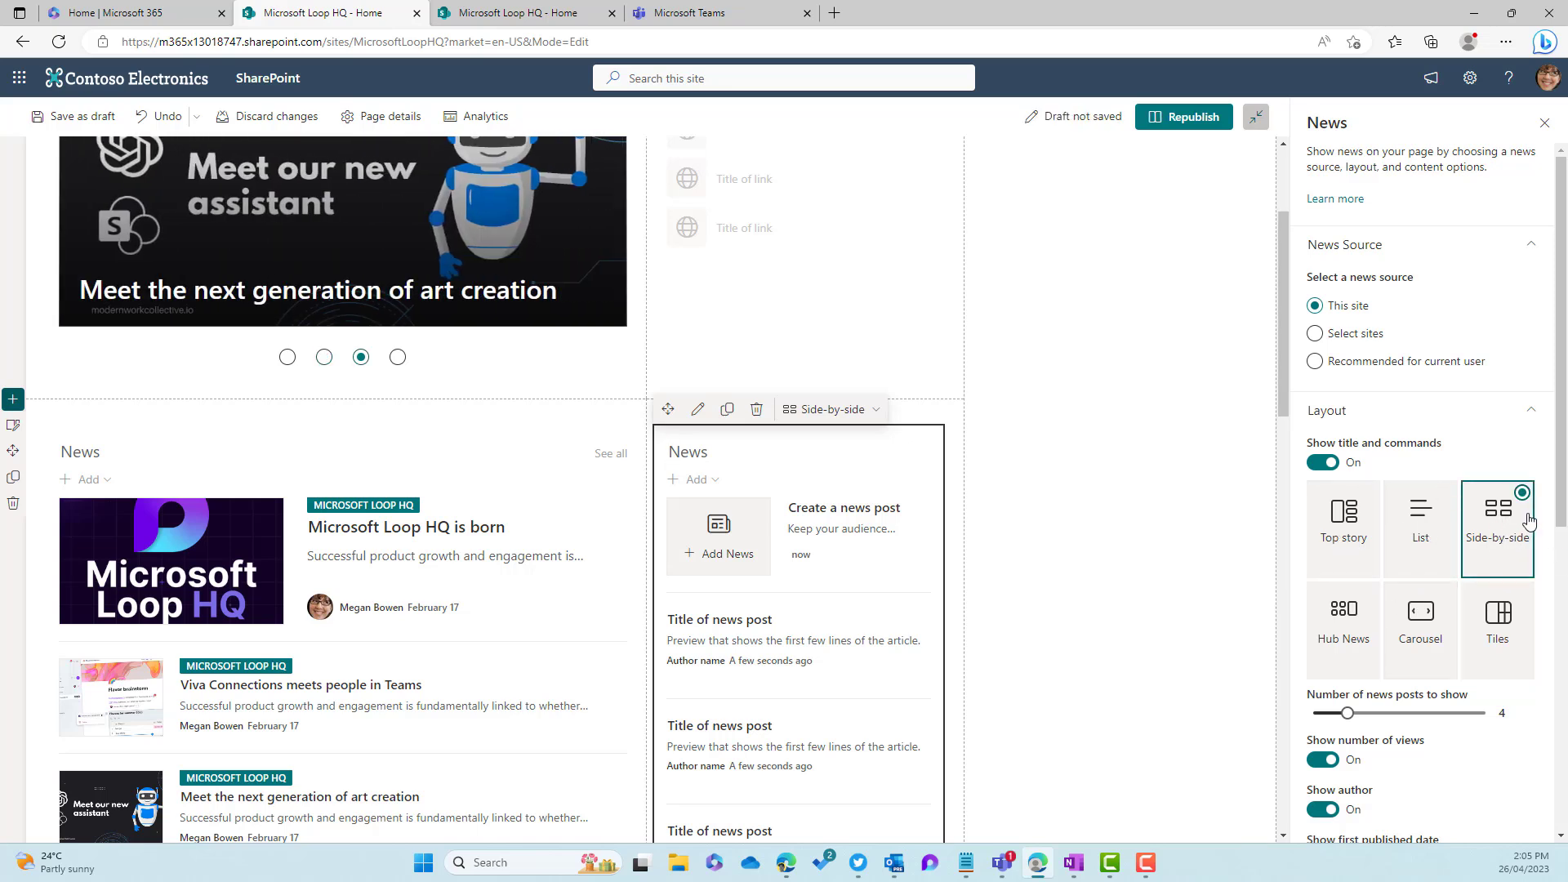
# Set the new News web part's source to selected sites Microsoft Loop HQ, Sales and Marketing, and Operations, and check its remaining settings.
pyautogui.click(1339, 335)
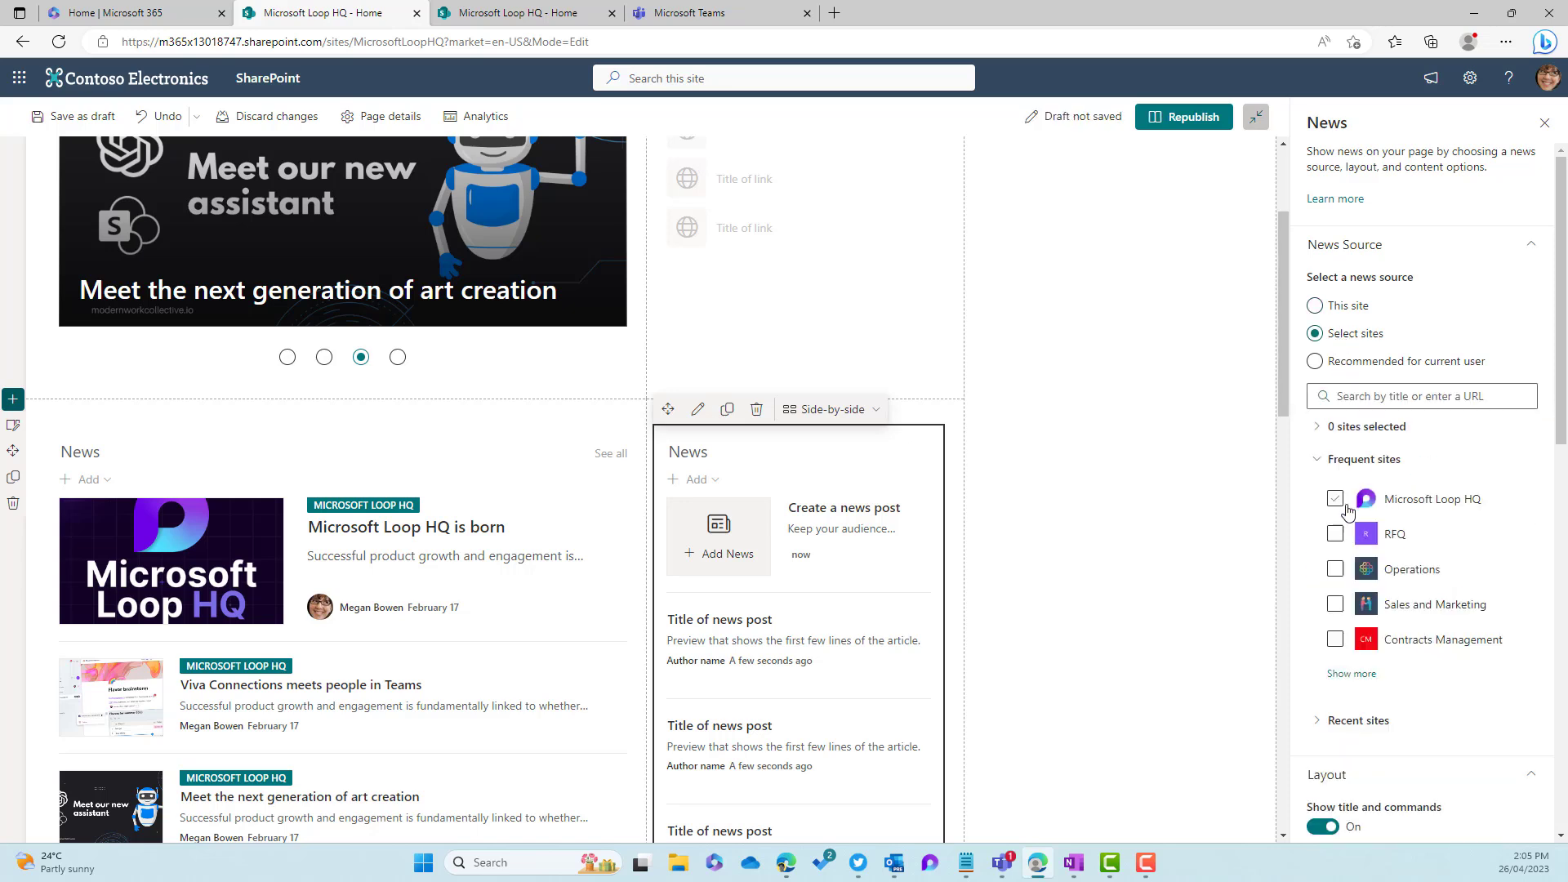
pyautogui.click(1346, 506)
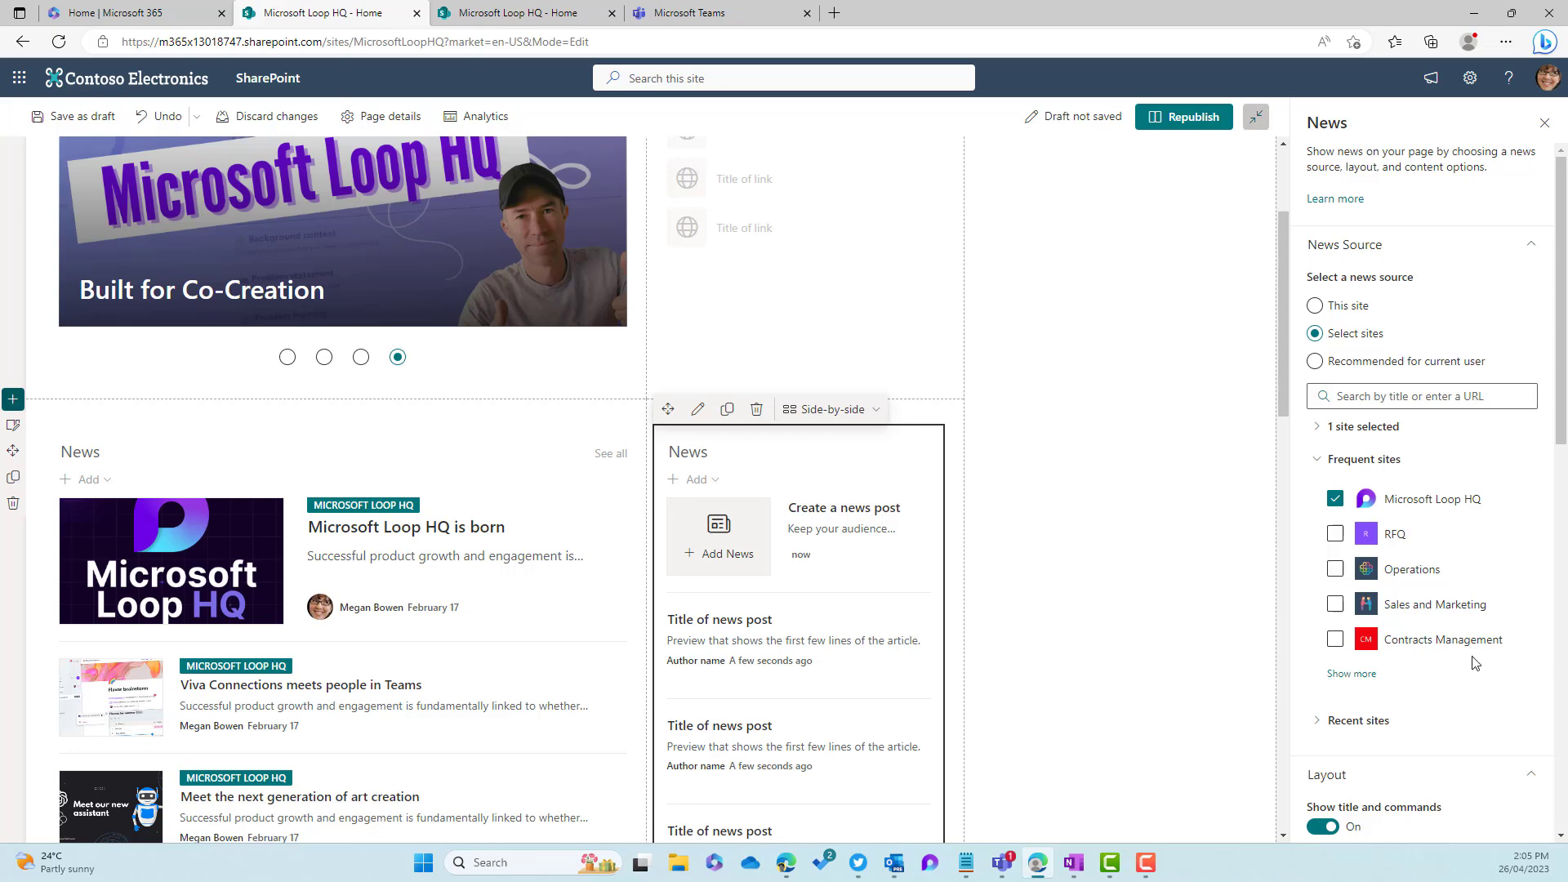
pyautogui.click(1335, 605)
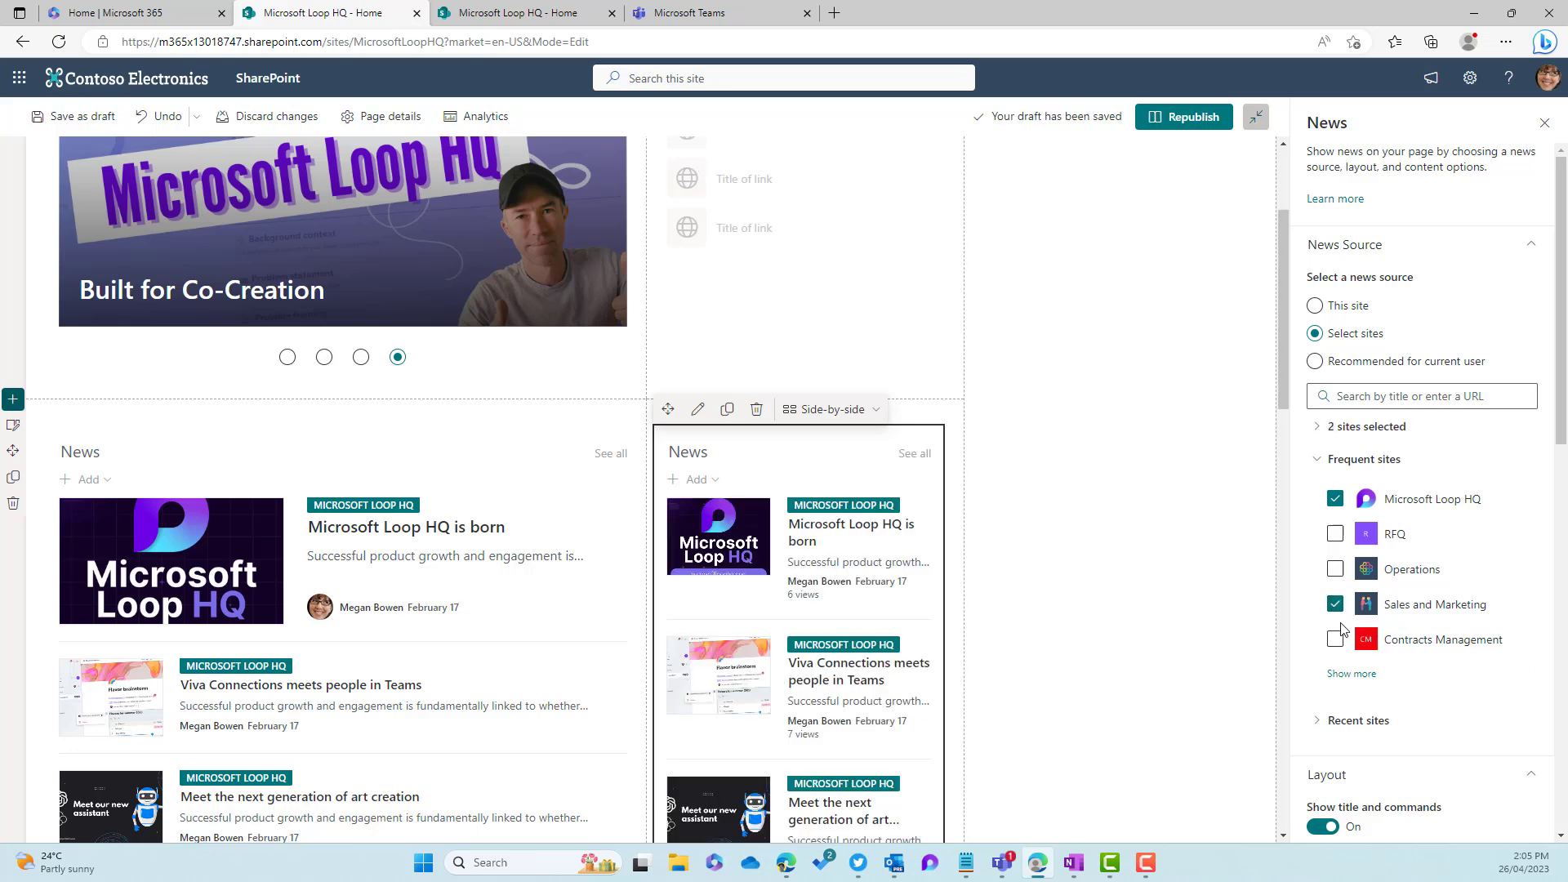
pyautogui.click(1337, 572)
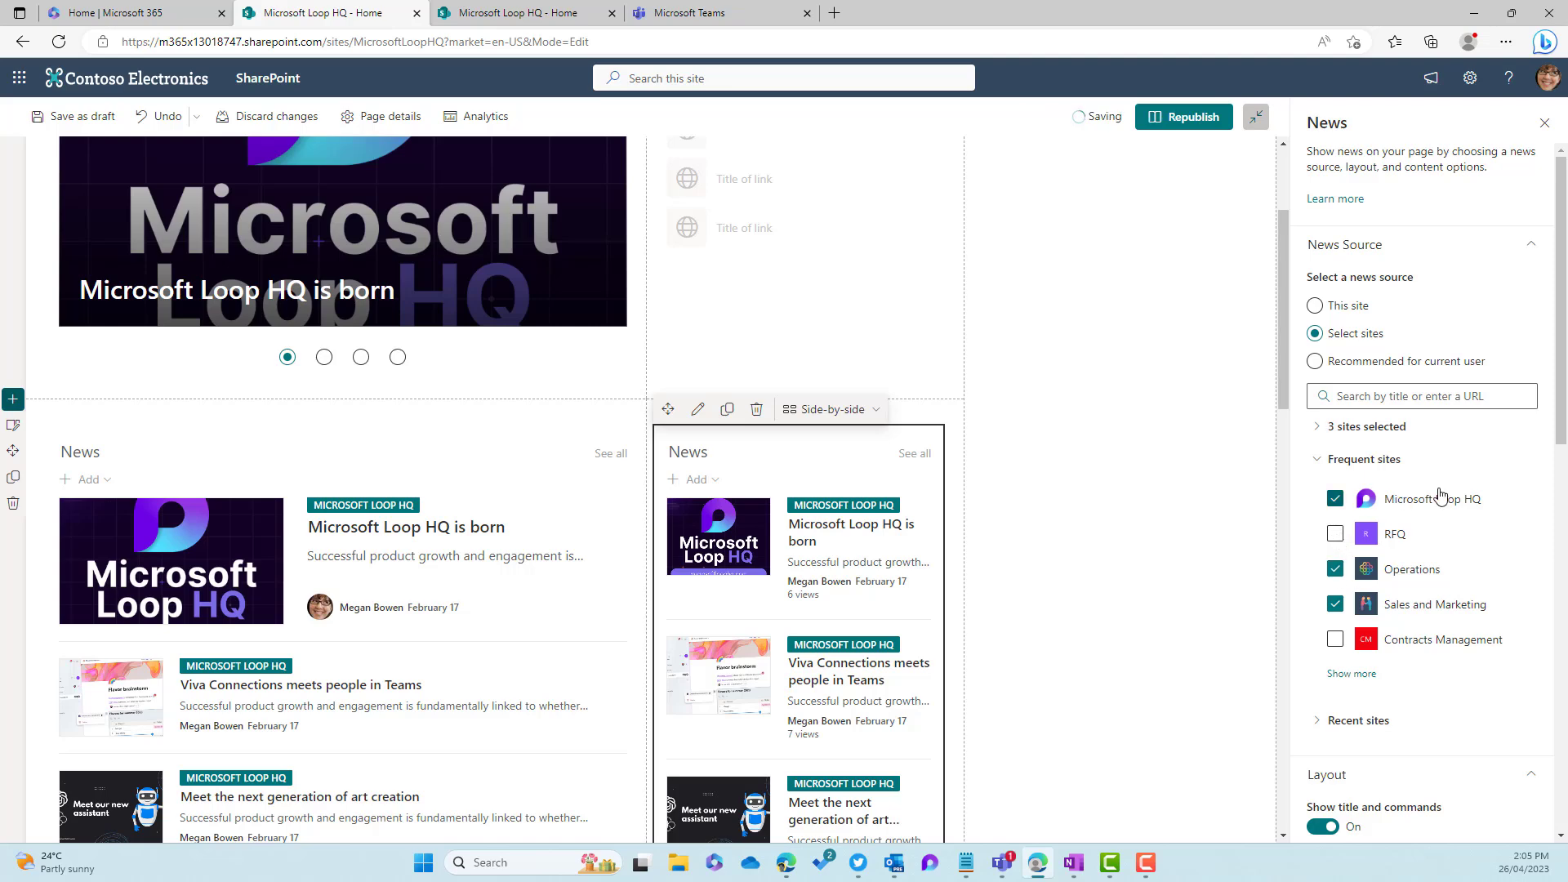
pyautogui.scroll(-10, 1471, 552)
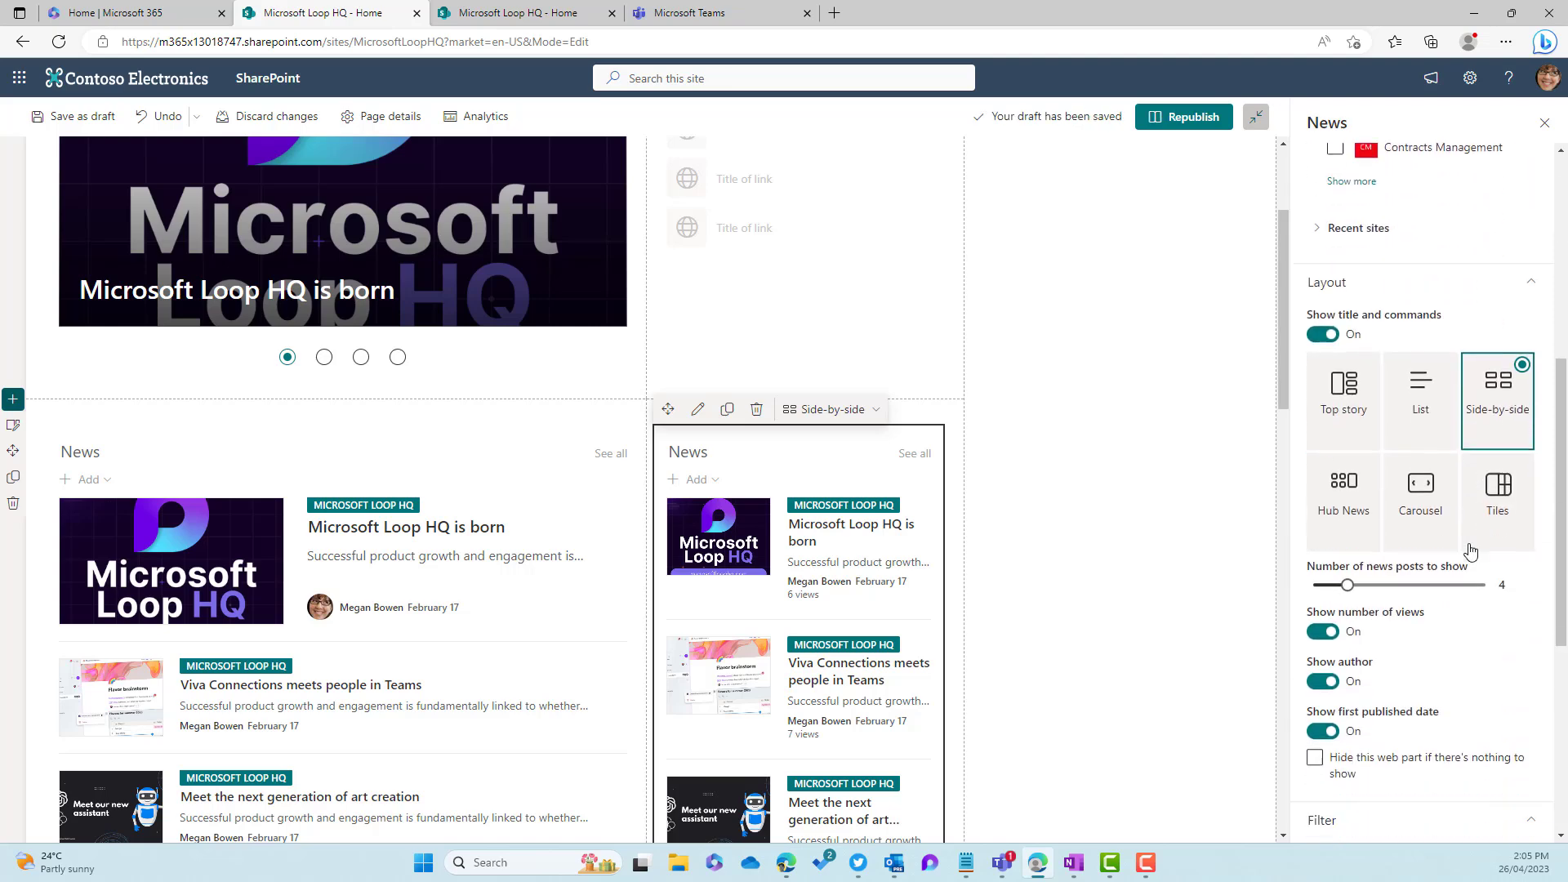
pyautogui.scroll(-1, 1473, 551)
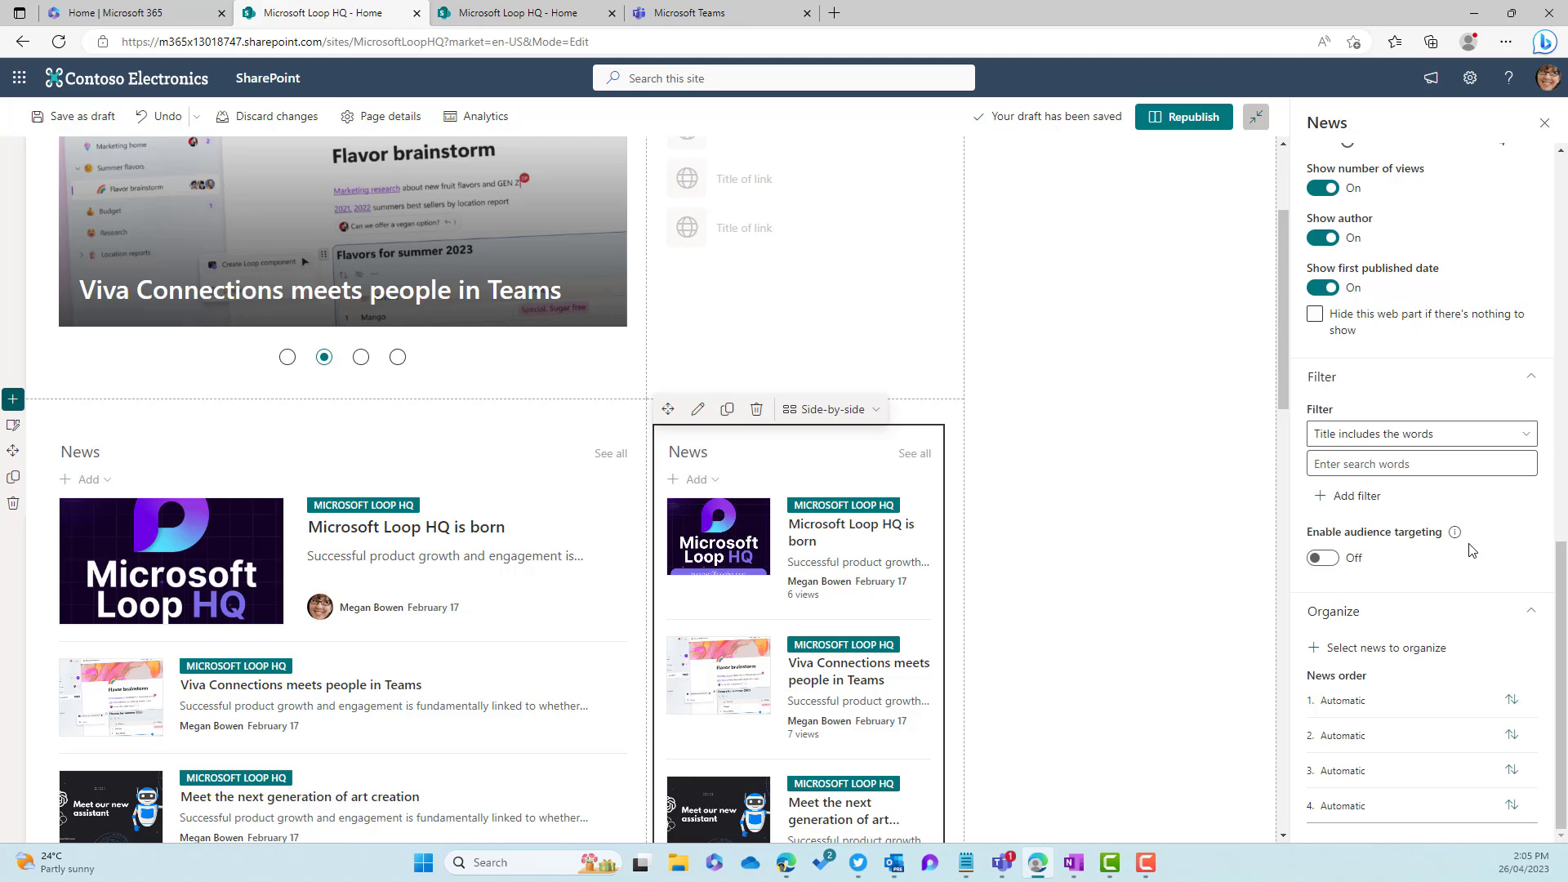
pyautogui.scroll(13, 1470, 551)
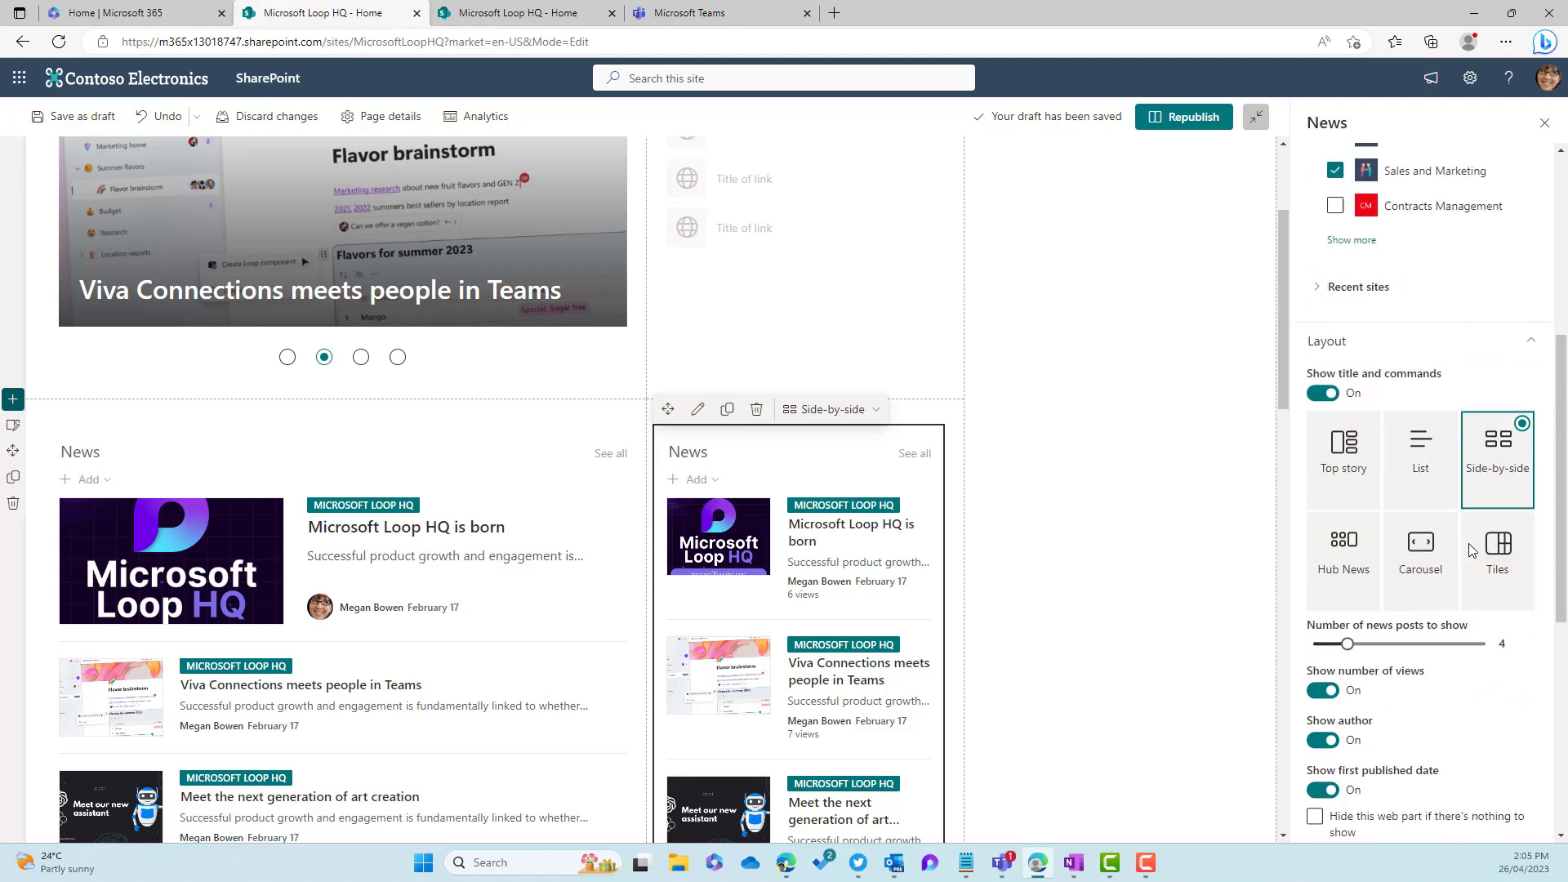
# Republish the home page and review the Featured News carousel and the two News web parts on the published page.
pyautogui.click(1190, 120)
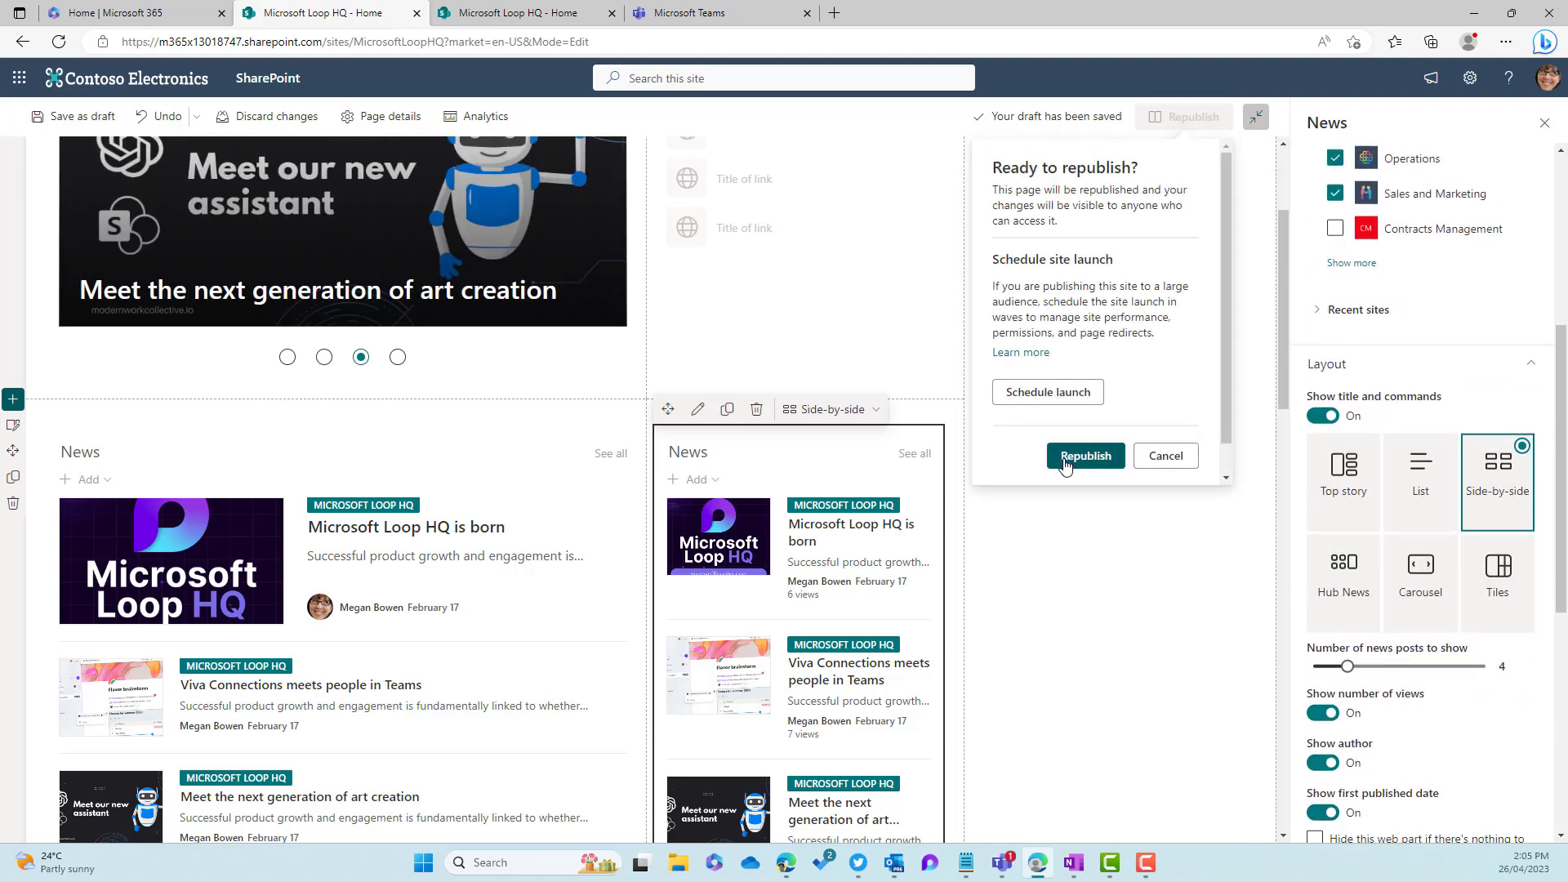
pyautogui.click(1065, 459)
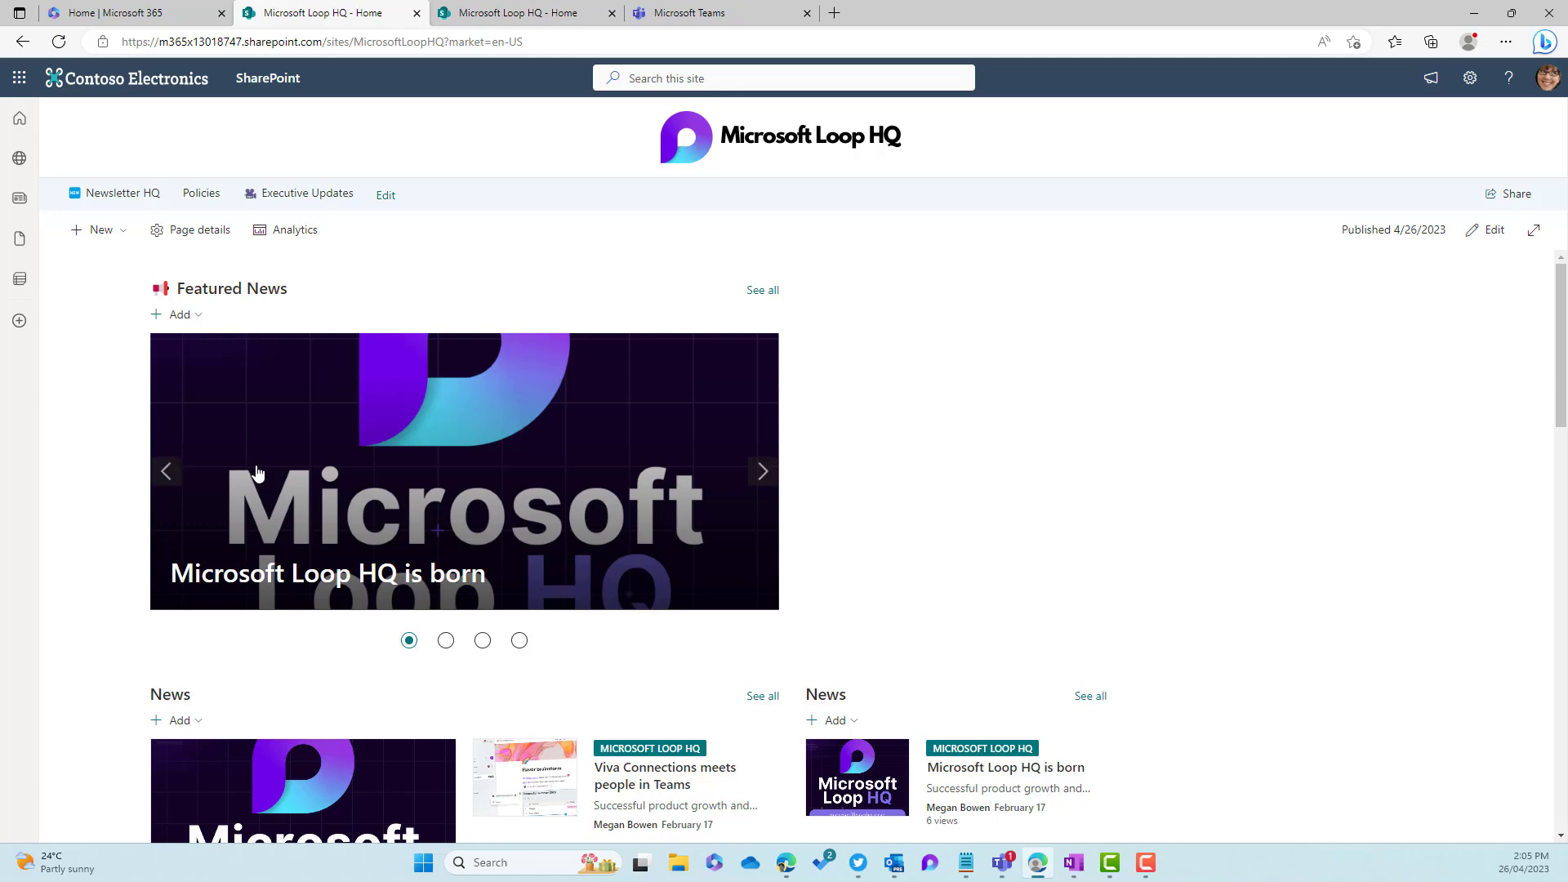
pyautogui.click(762, 474)
pyautogui.click(763, 474)
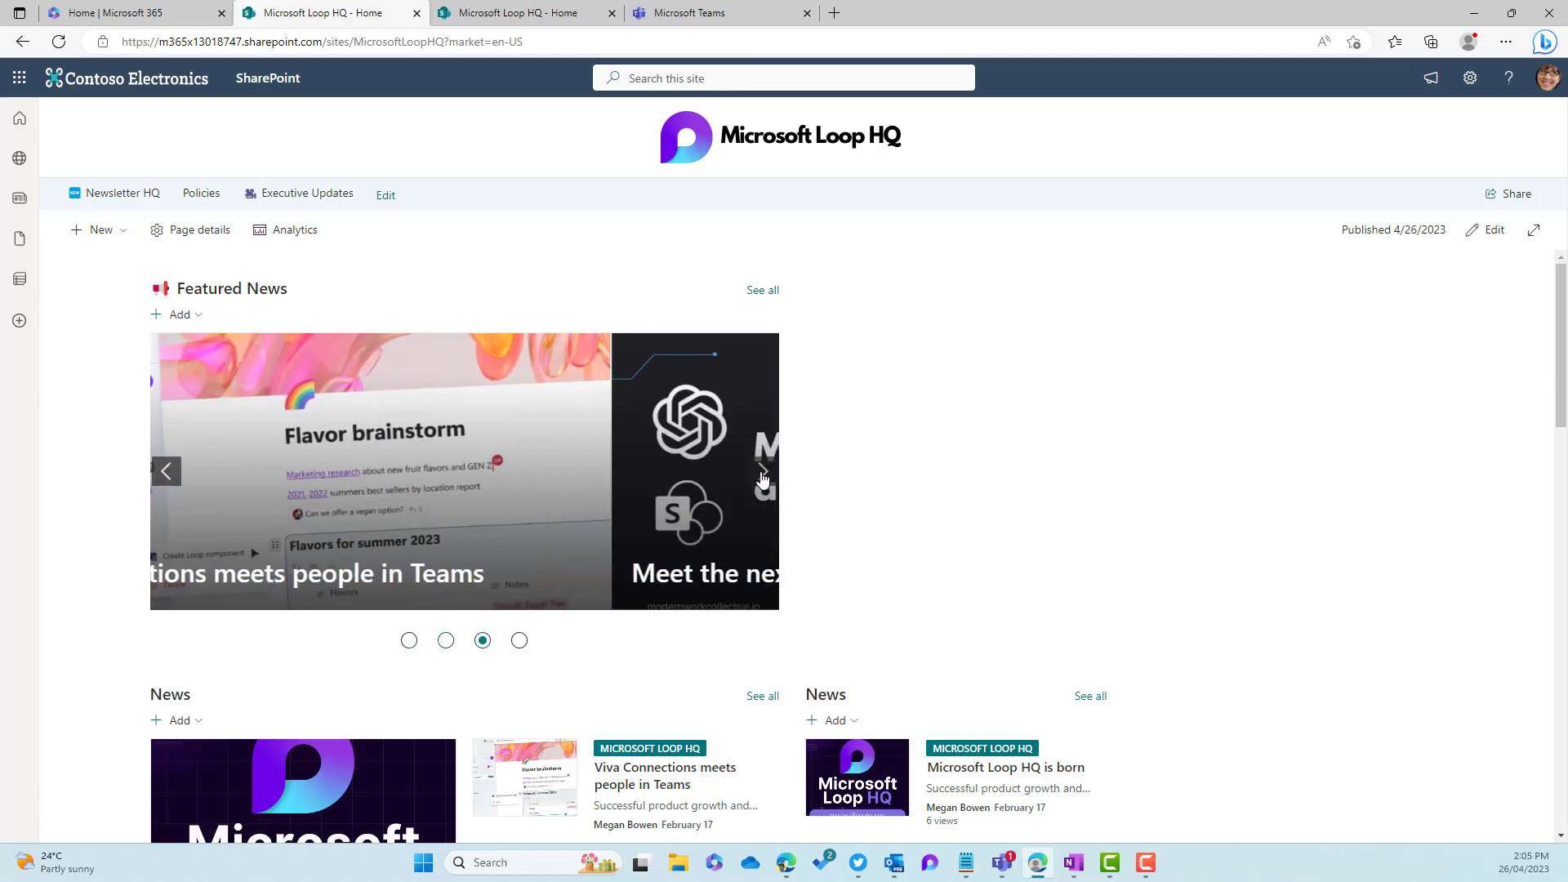
pyautogui.click(762, 476)
pyautogui.scroll(-5, 760, 478)
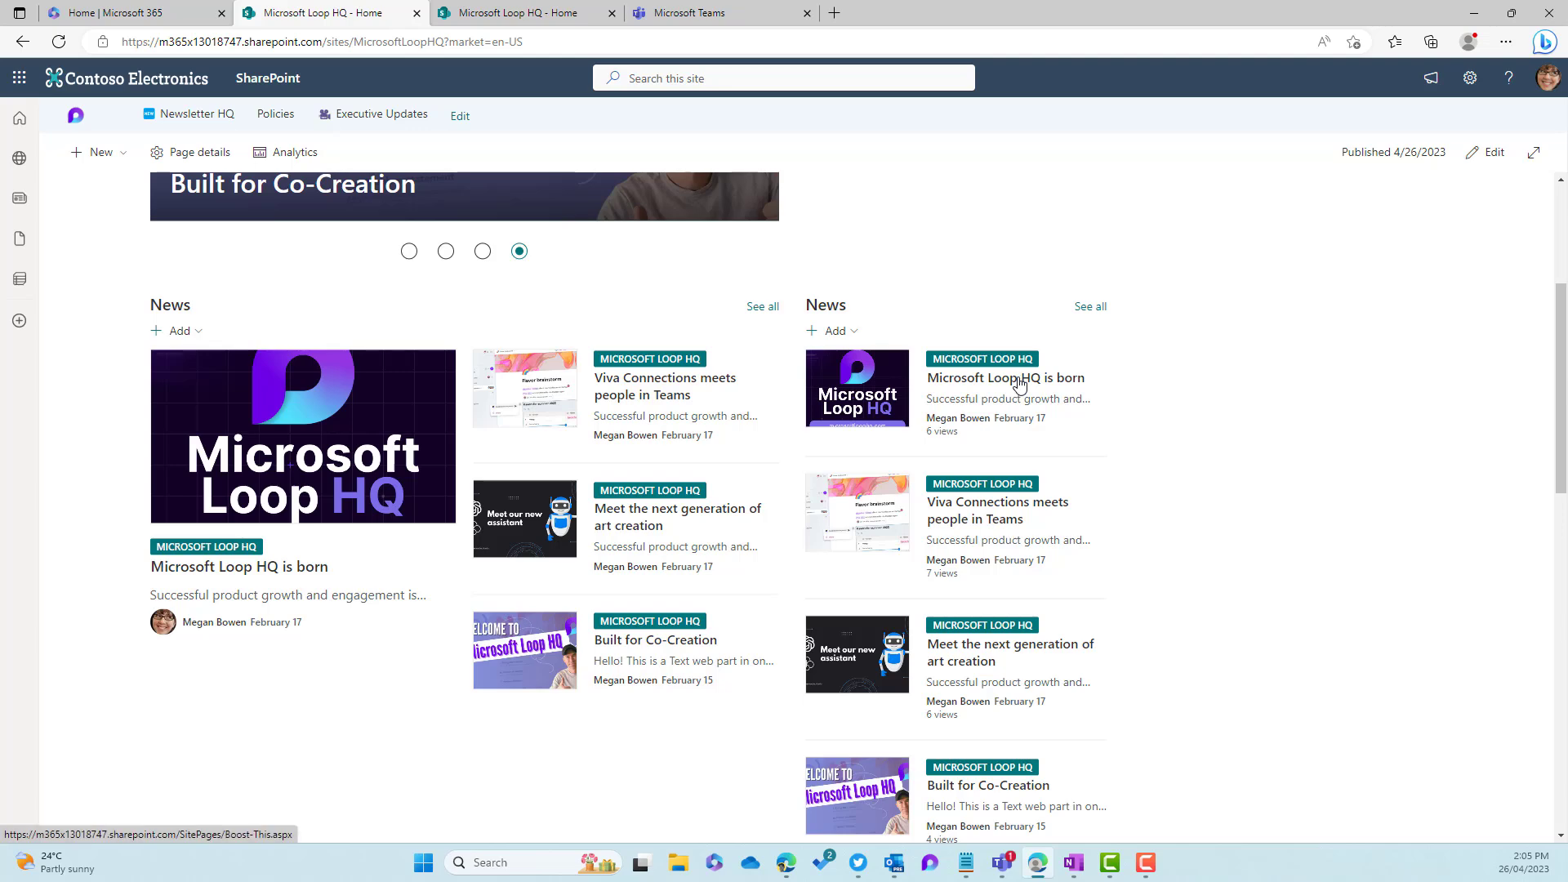
pyautogui.scroll(-1, 1018, 382)
pyautogui.scroll(3, 1019, 383)
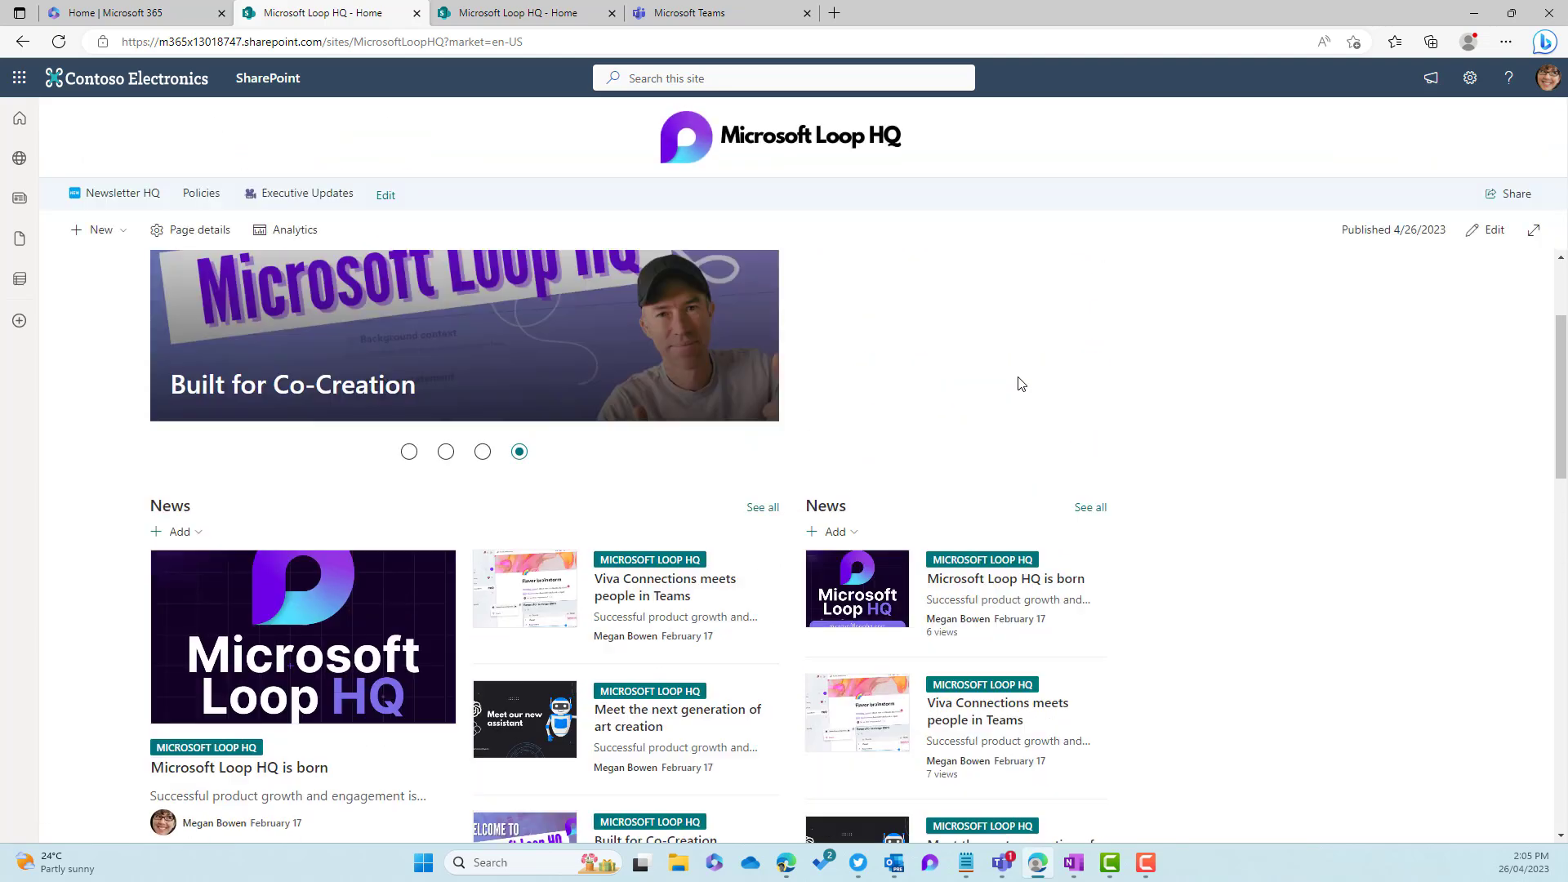
pyautogui.scroll(-1, 1024, 382)
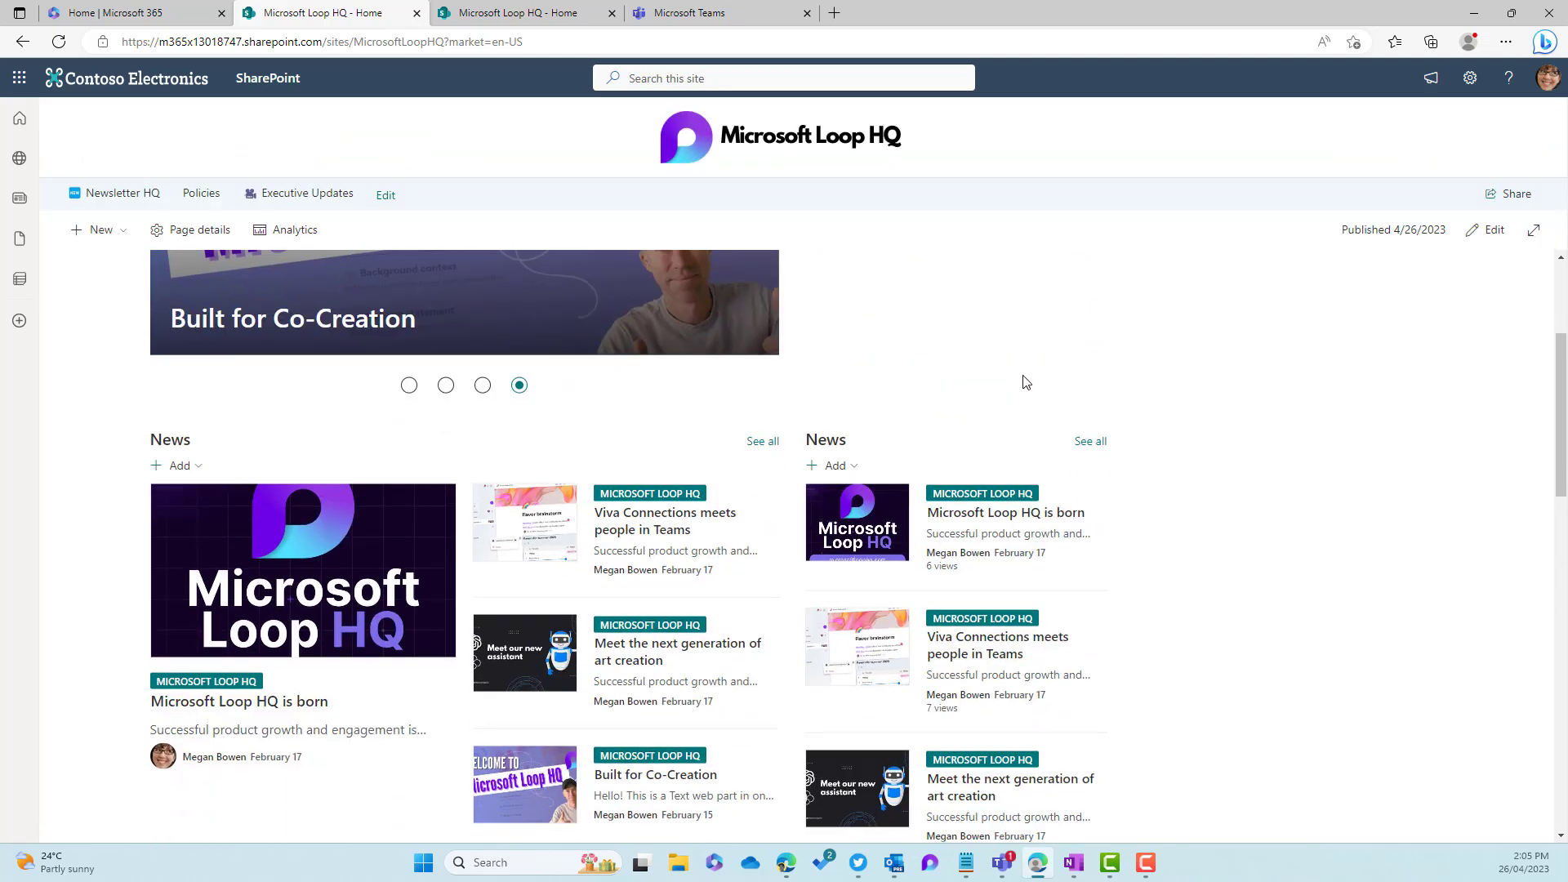
# Open the example site's home page for editing and examine the source and layout settings of its Services News web part.
pyautogui.click(625, 15)
pyautogui.scroll(-2, 877, 436)
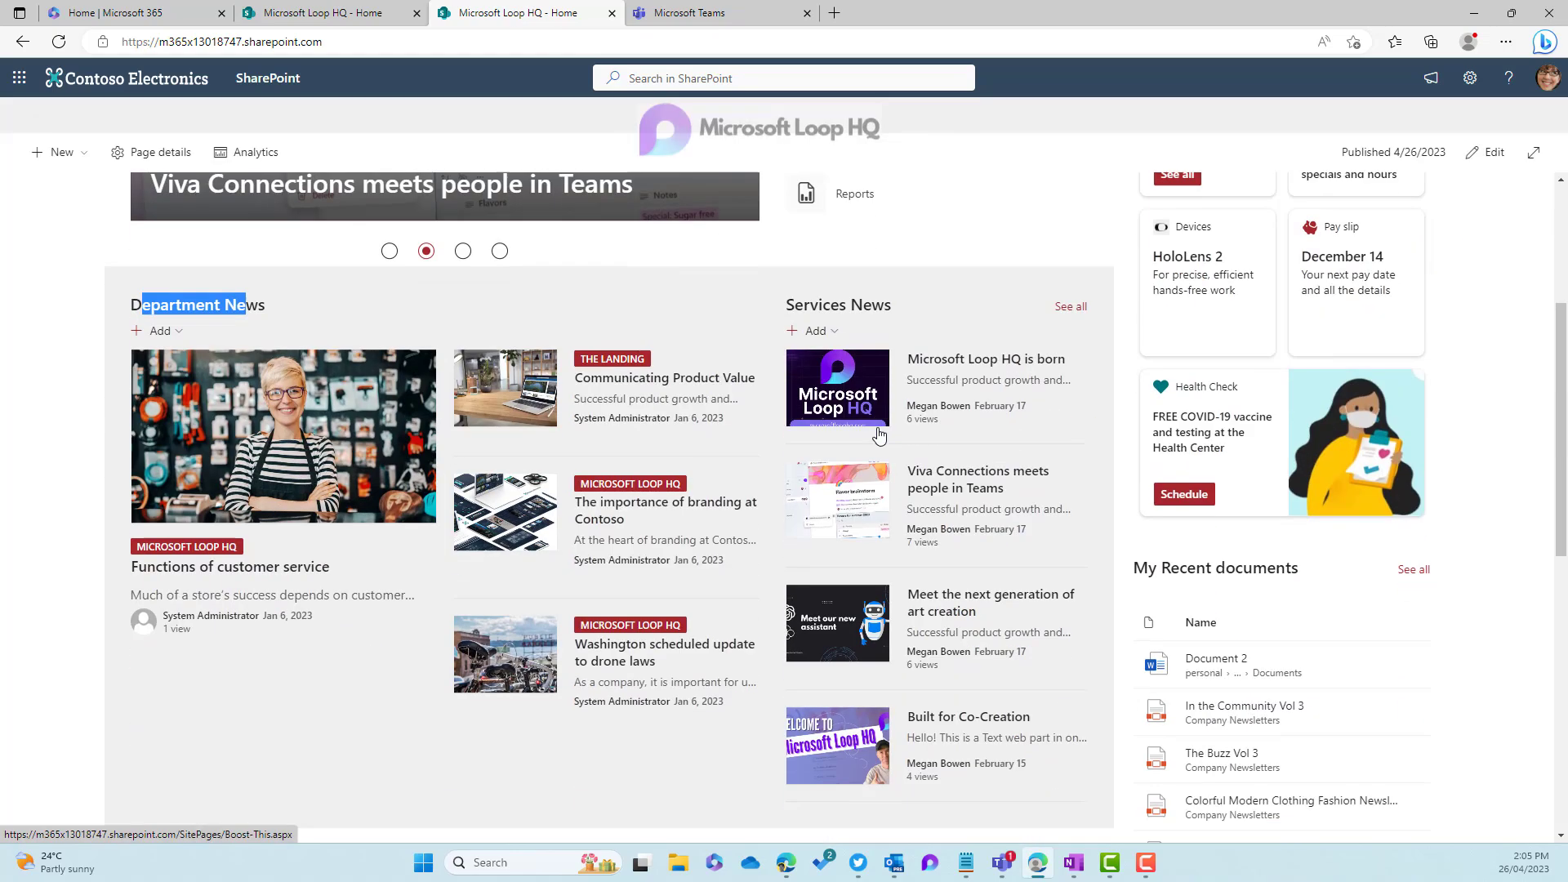
pyautogui.scroll(-1, 879, 435)
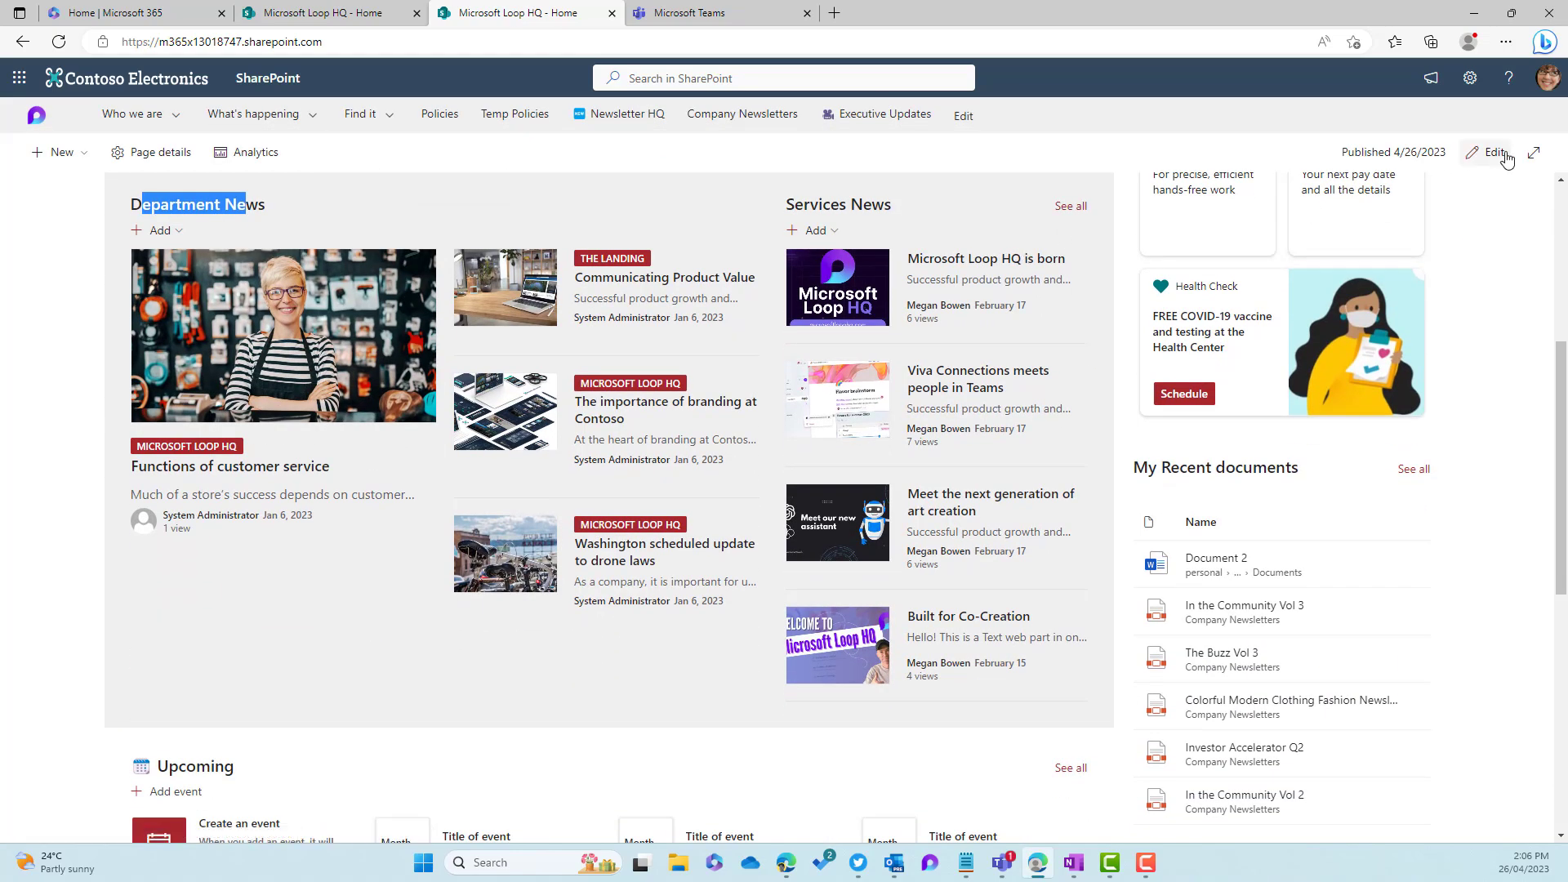
pyautogui.click(1491, 152)
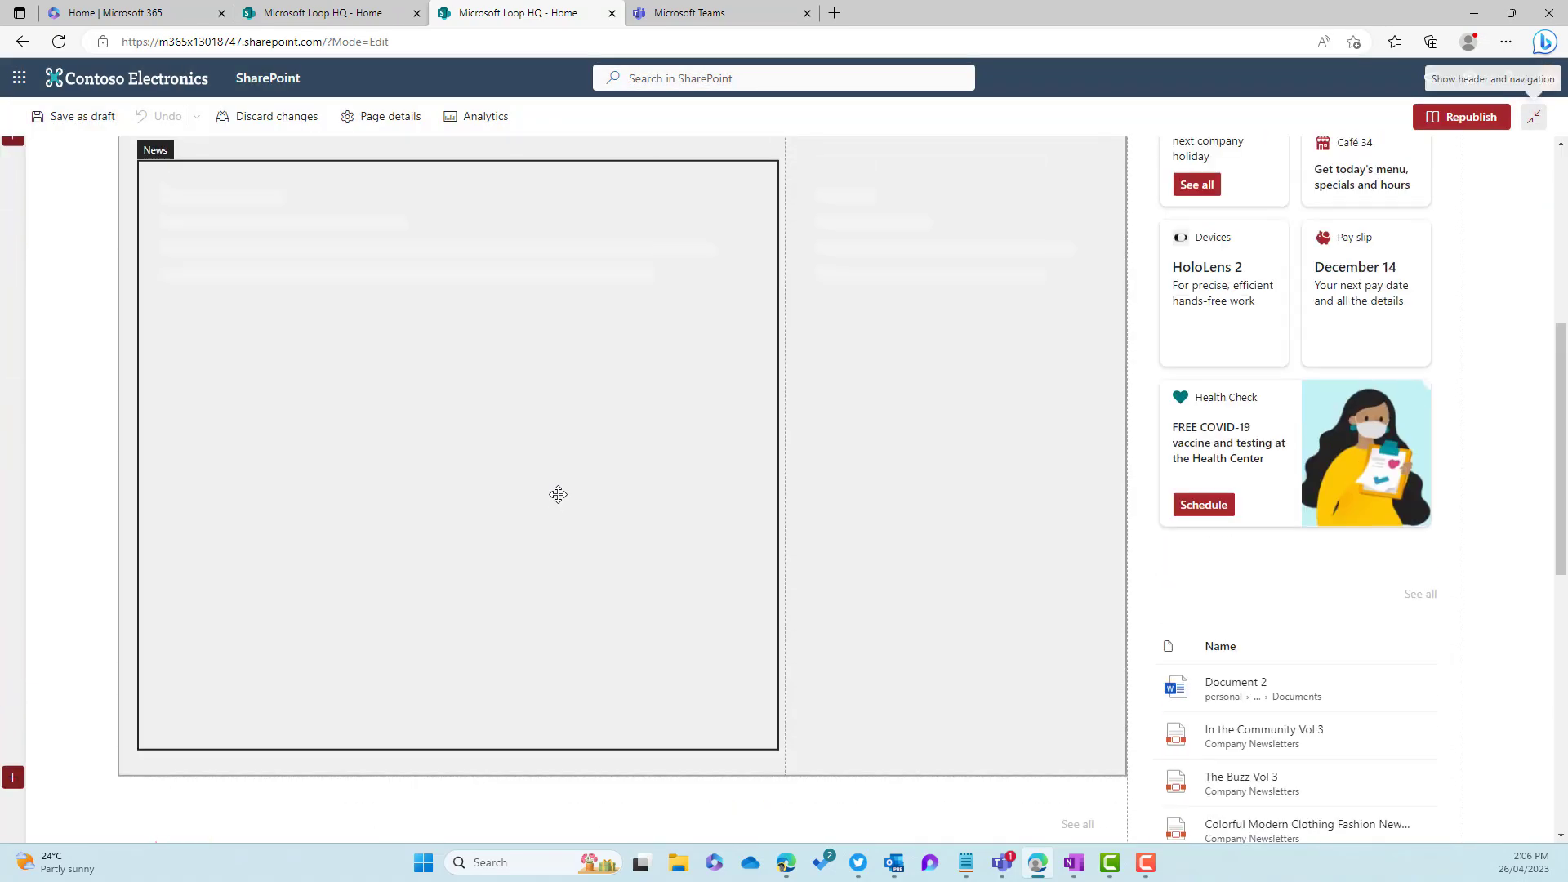
pyautogui.click(889, 420)
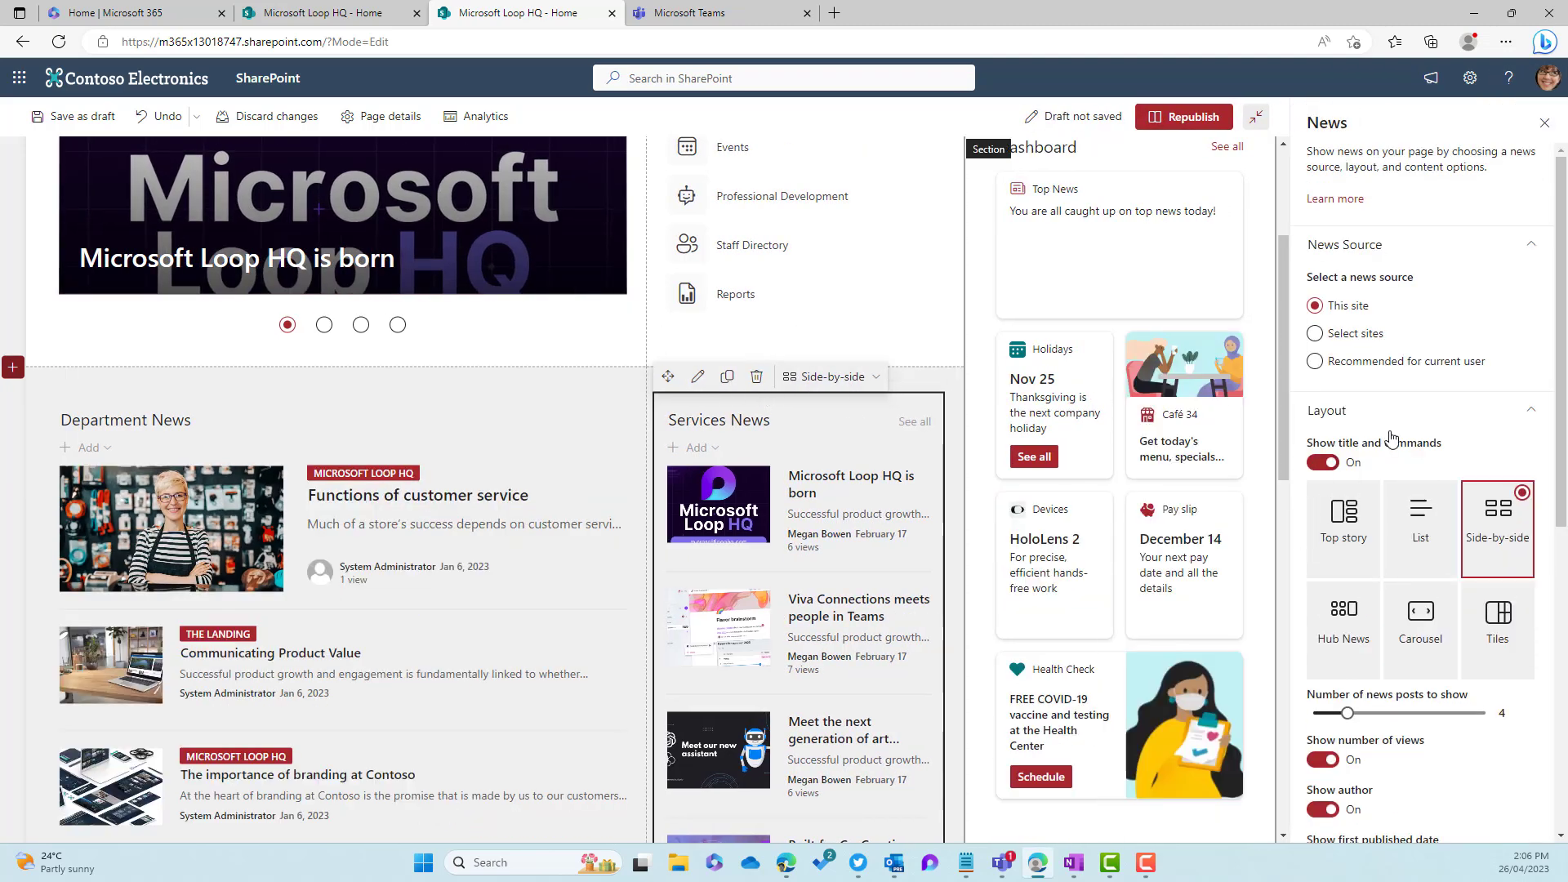
pyautogui.scroll(-3, 1389, 441)
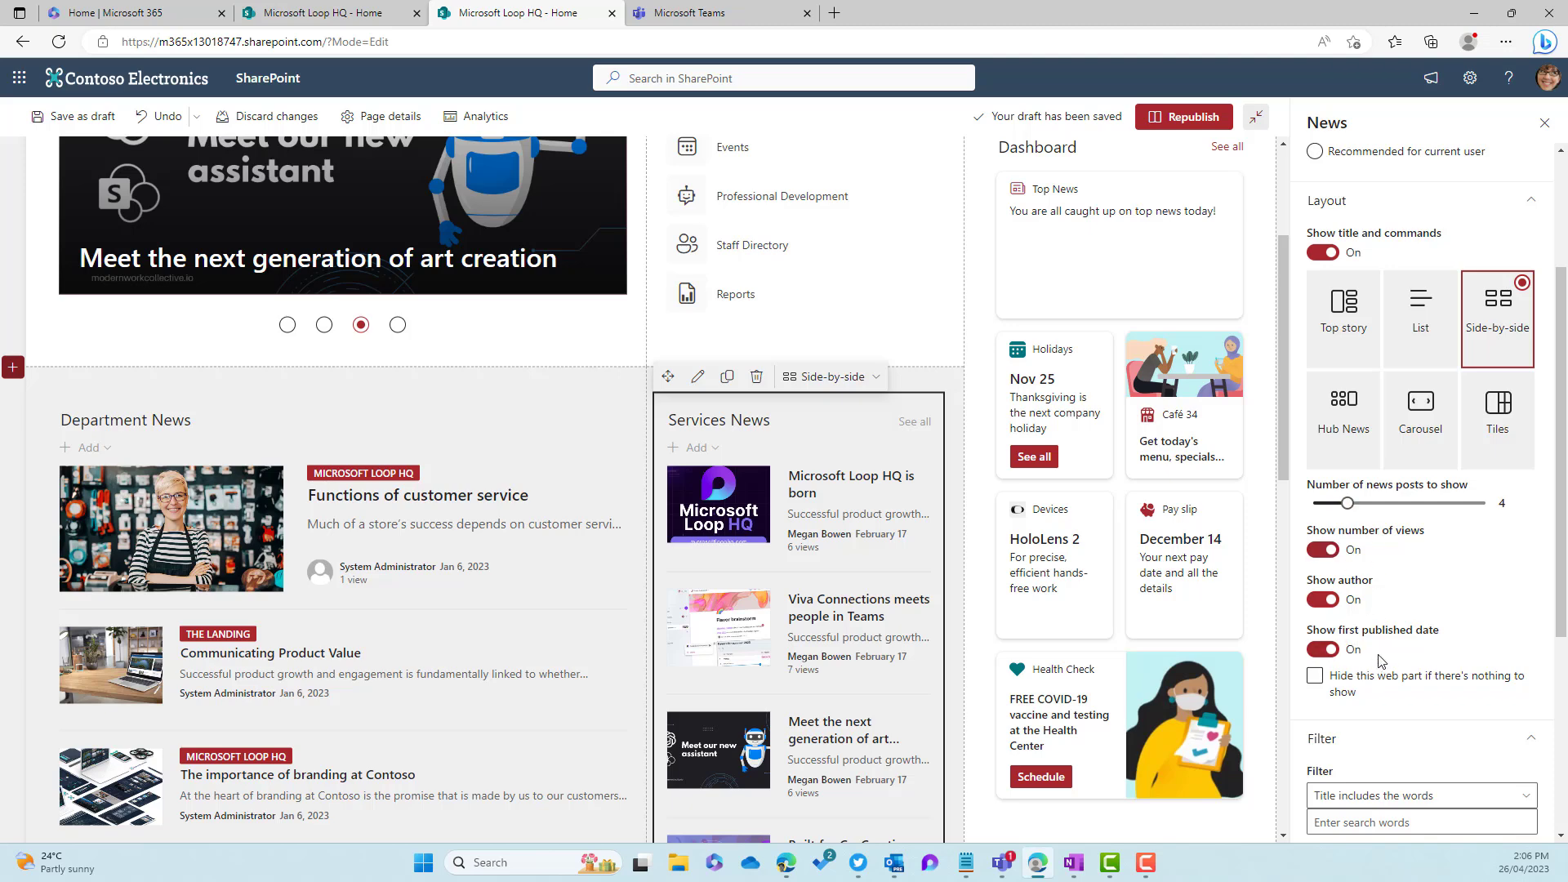
# Open the new site's home page for editing and check the Upcoming section below the news on the example site.
pyautogui.click(351, 18)
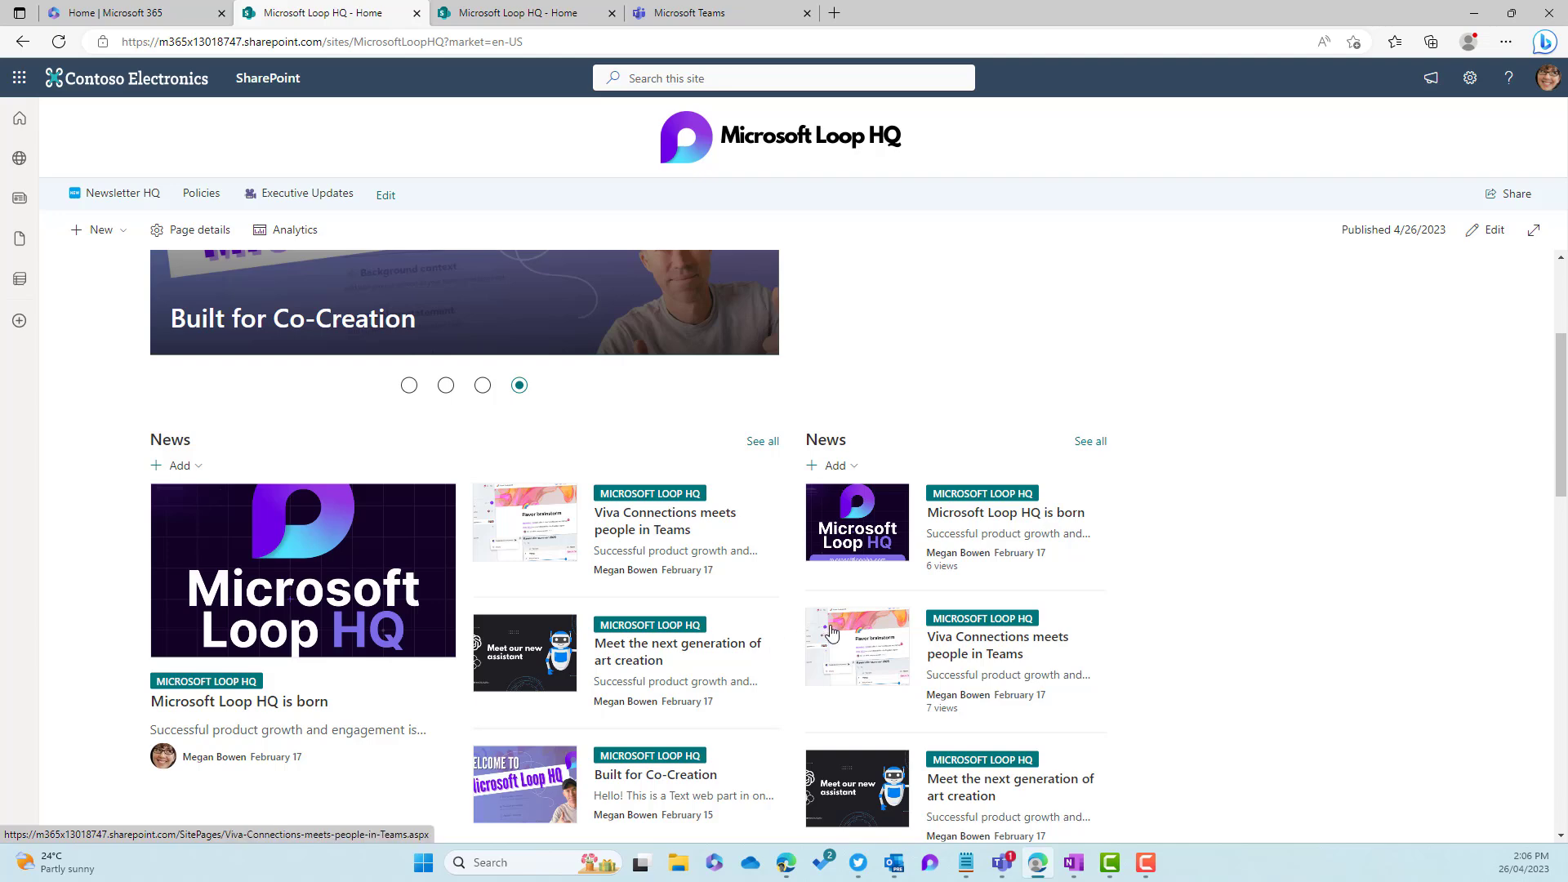
pyautogui.scroll(-3, 832, 635)
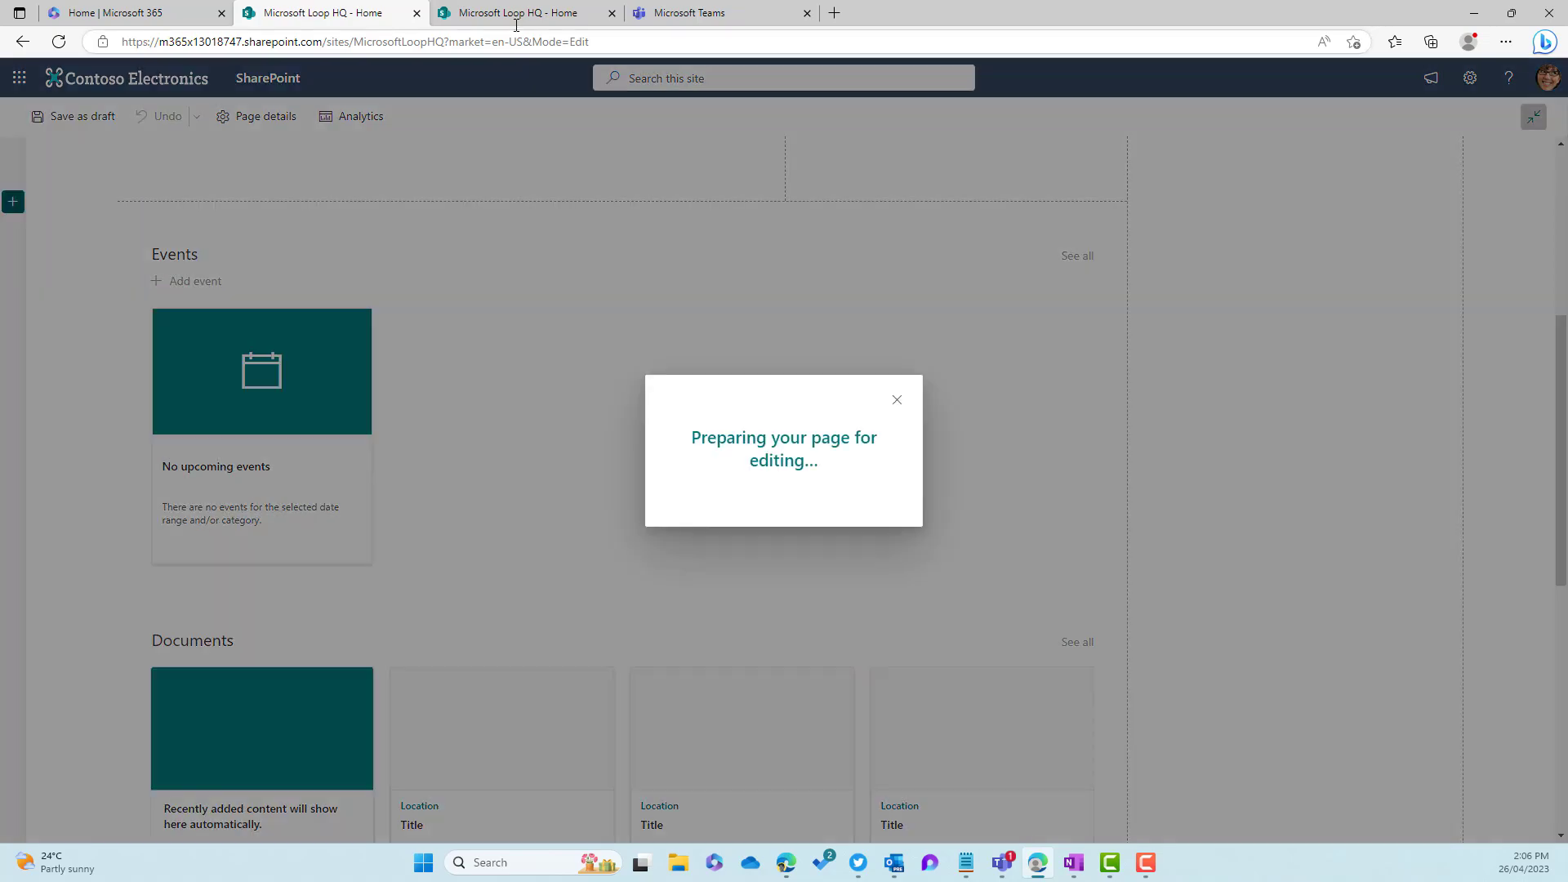
pyautogui.click(518, 13)
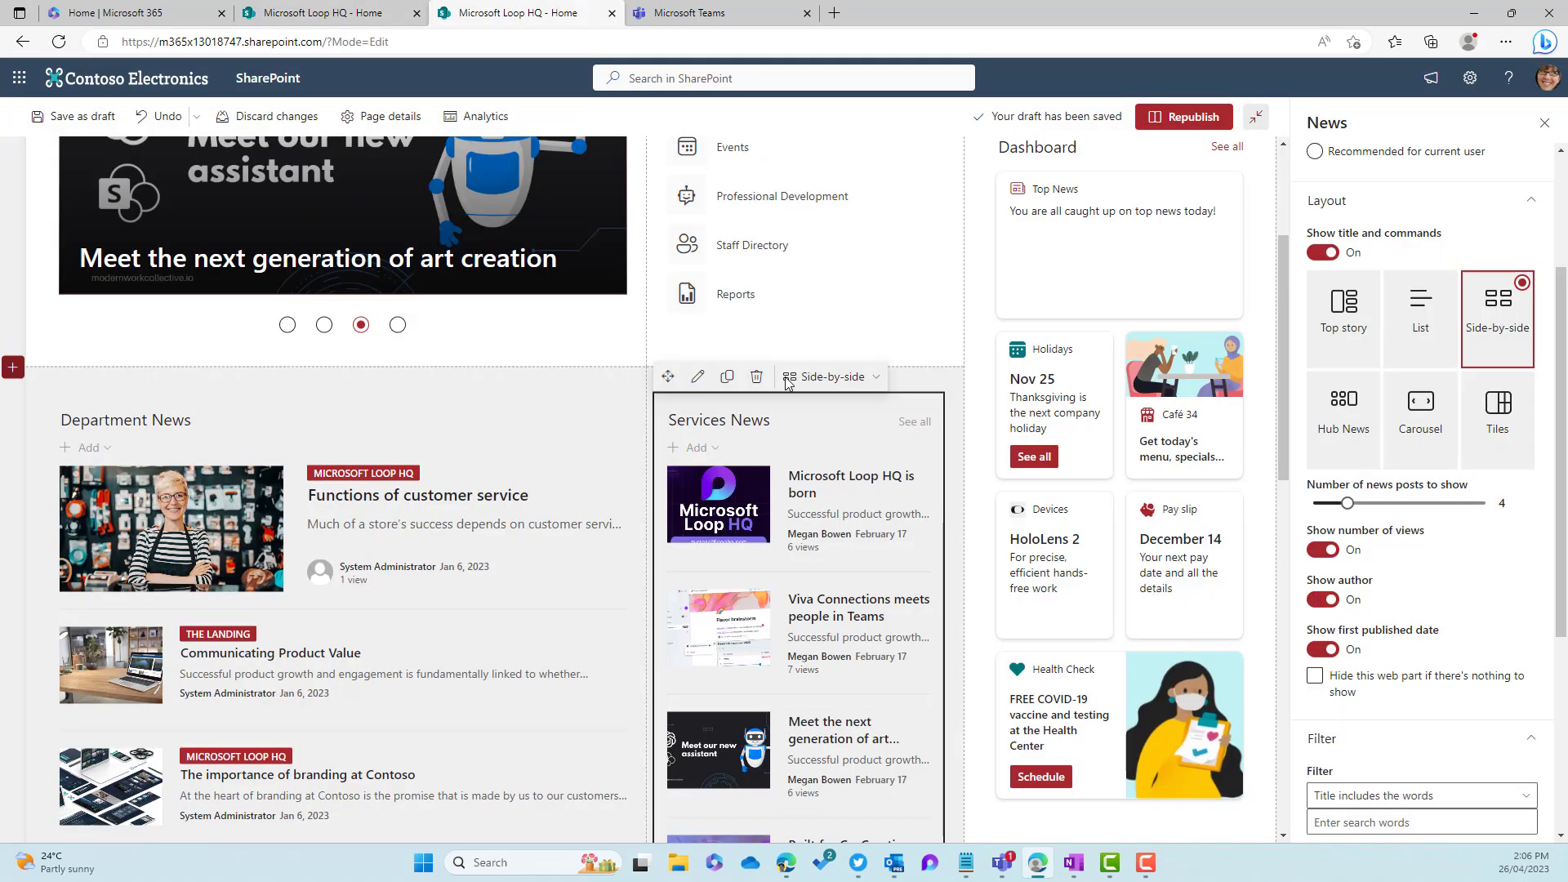
pyautogui.scroll(-4, 847, 379)
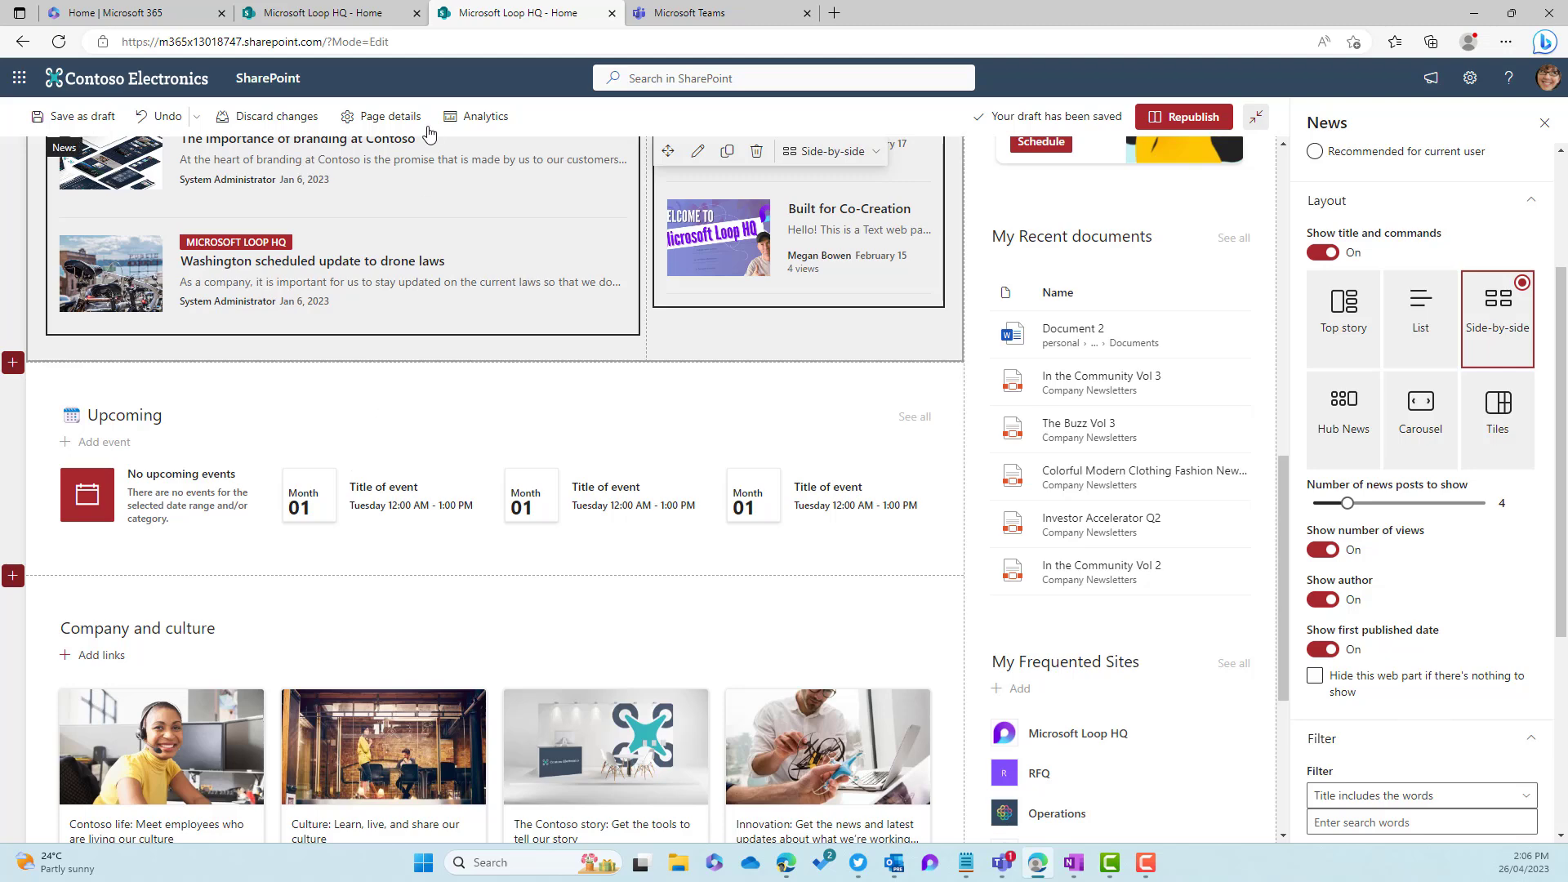
# Return to the new site's home page and add a one-column section between the News section and the Events web part.
pyautogui.click(351, 13)
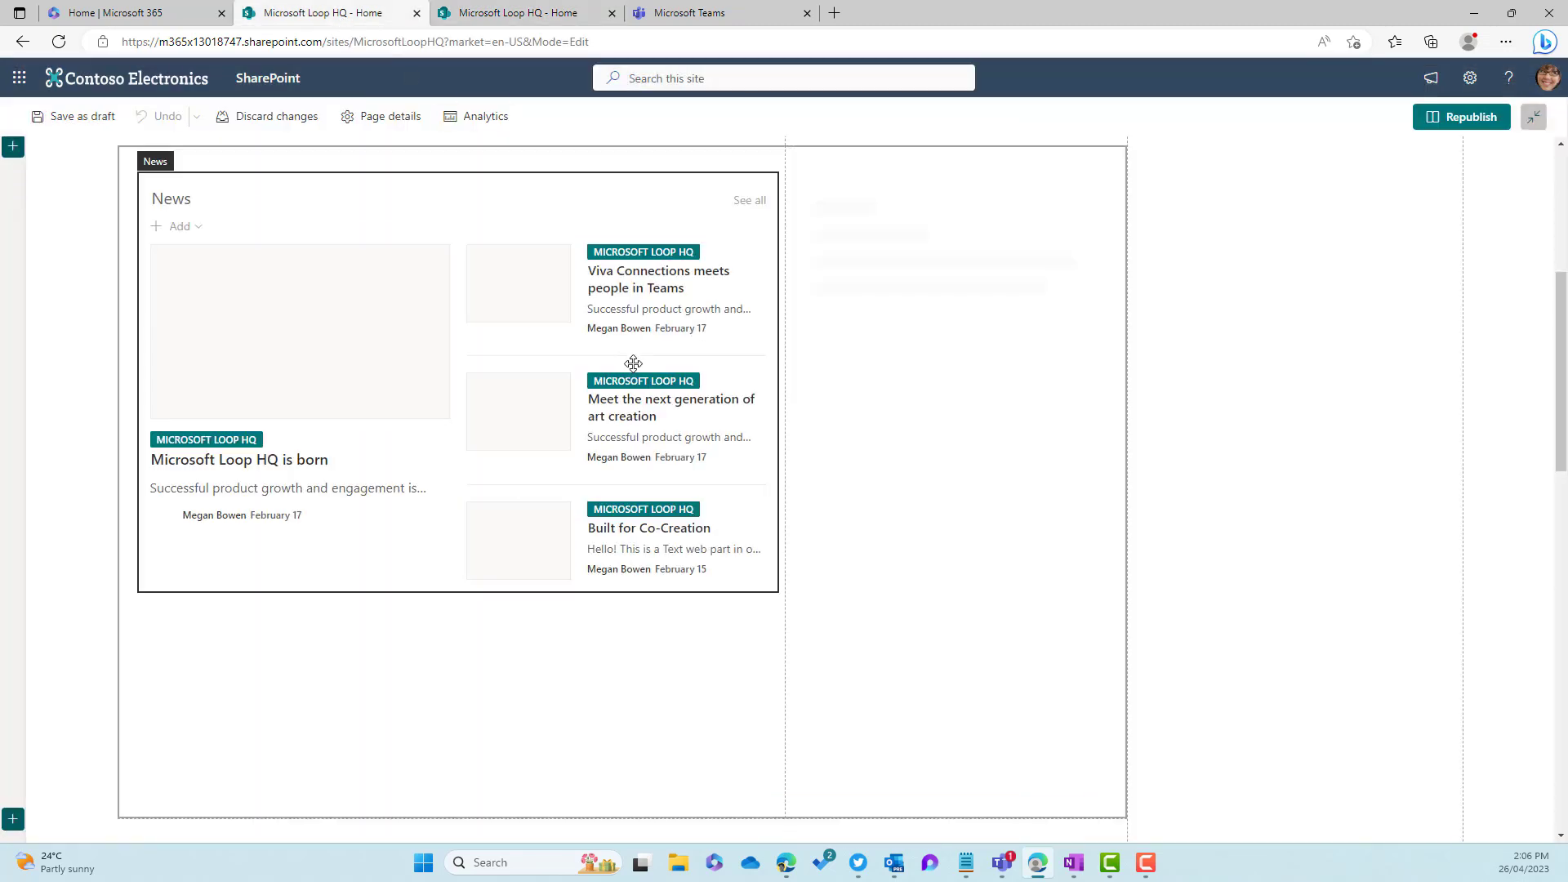
pyautogui.scroll(-5, 634, 363)
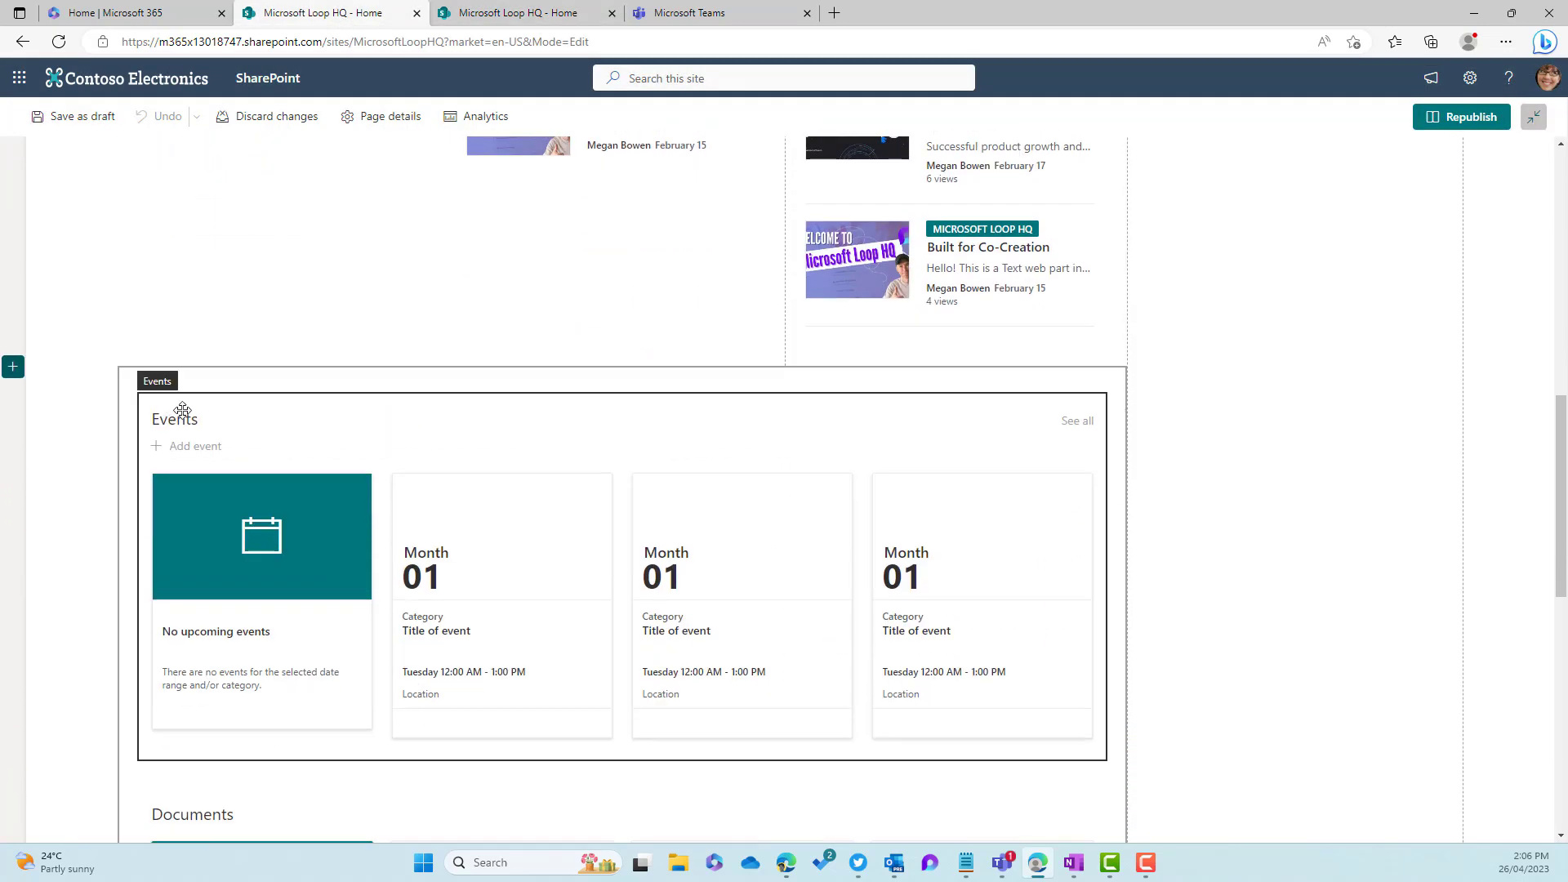
pyautogui.click(13, 368)
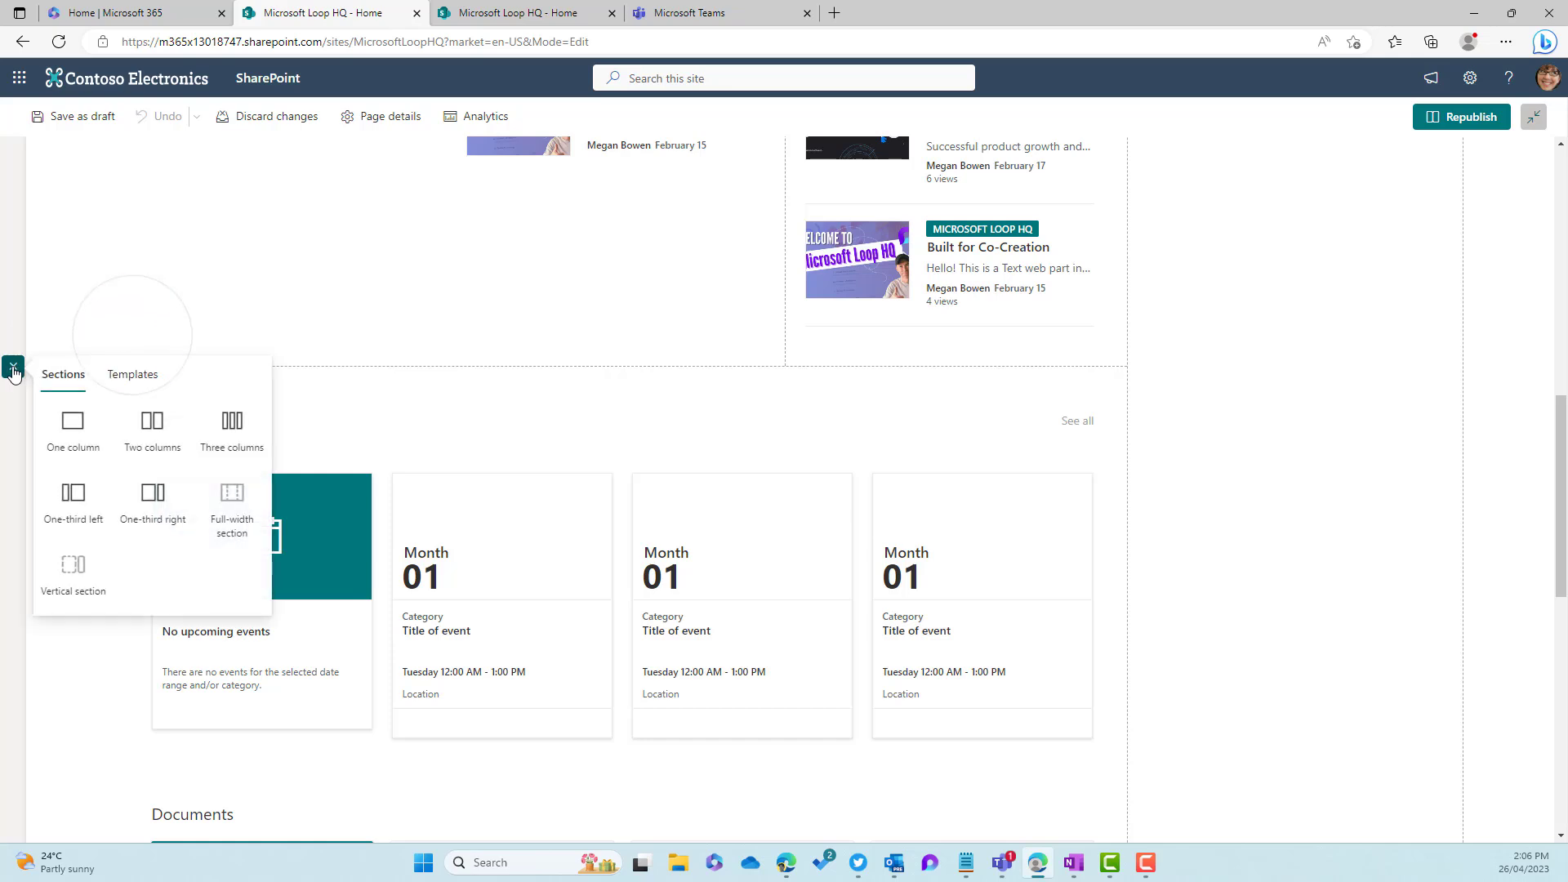
pyautogui.click(73, 446)
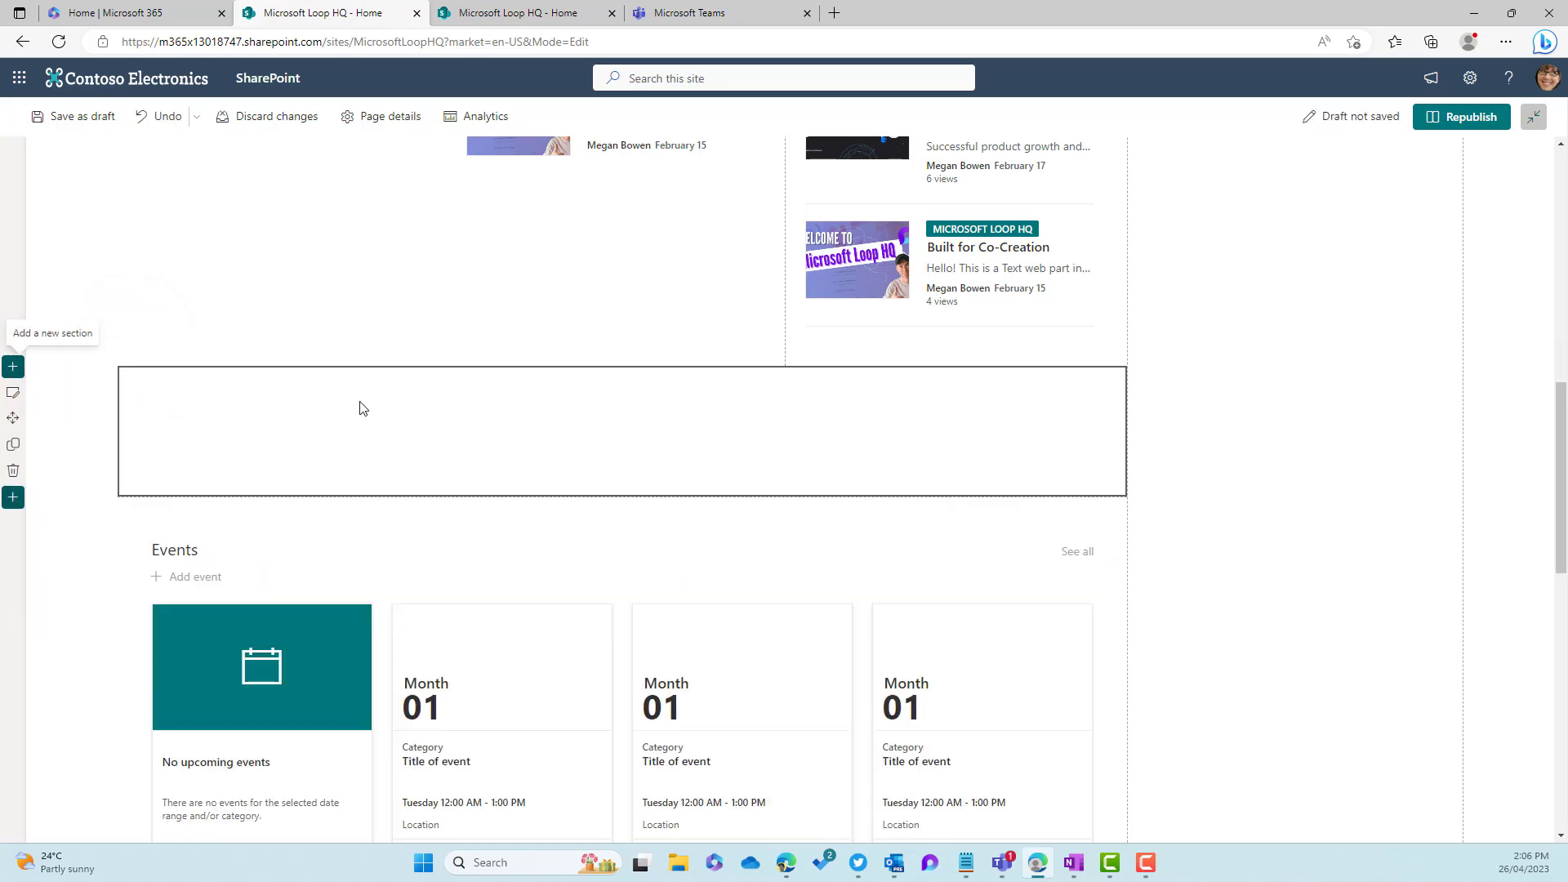
# Move the Events web part into the new one-column section and set its layout to Compact.
pyautogui.click(282, 593)
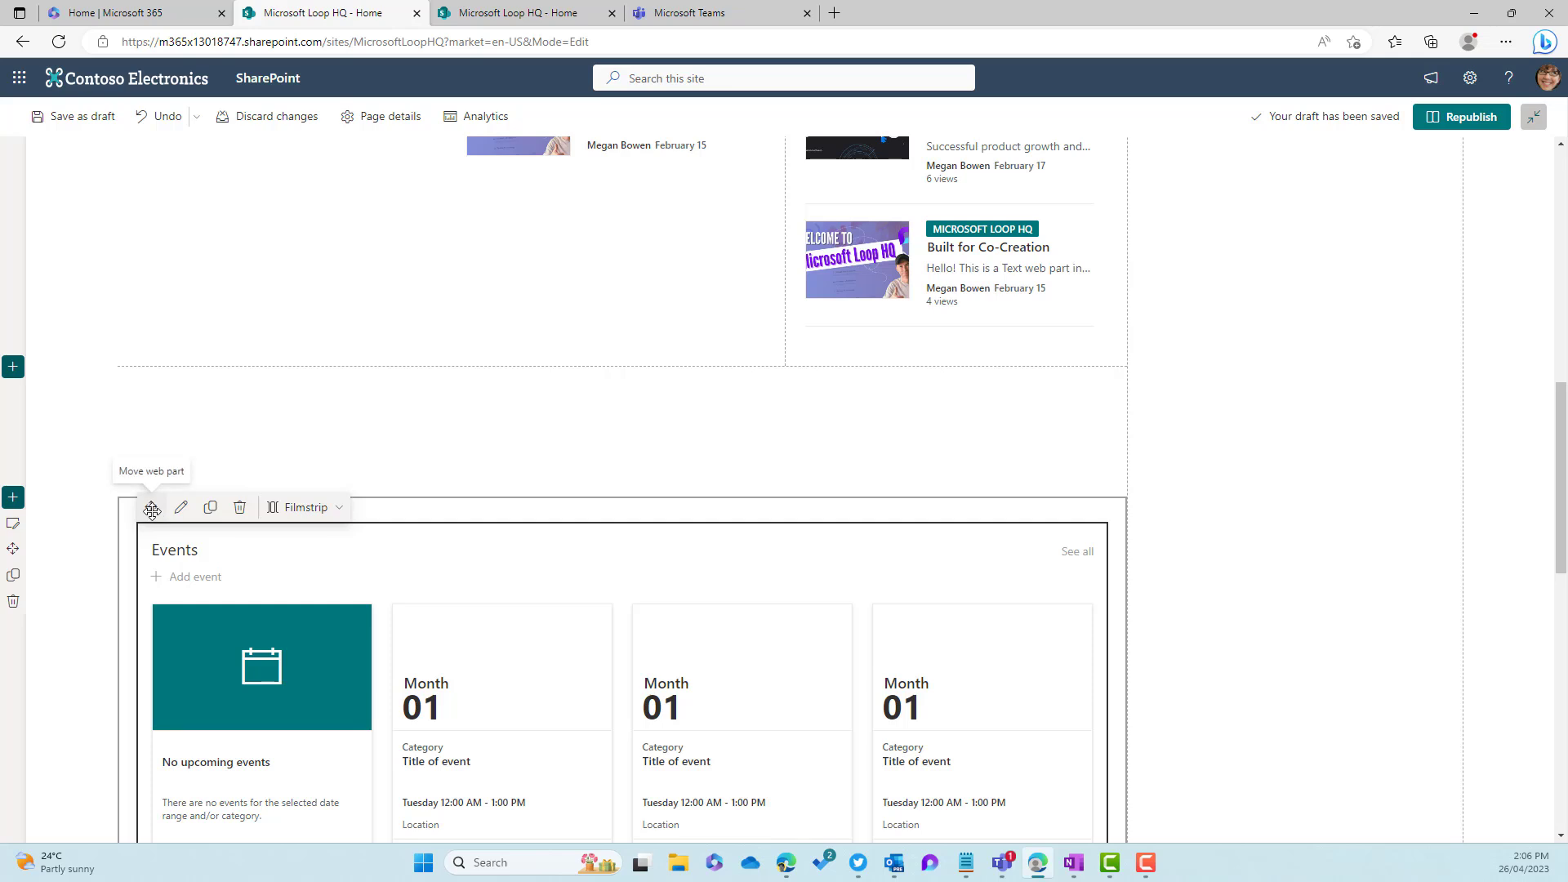
pyautogui.moveTo(152, 509); pyautogui.dragTo(226, 443)
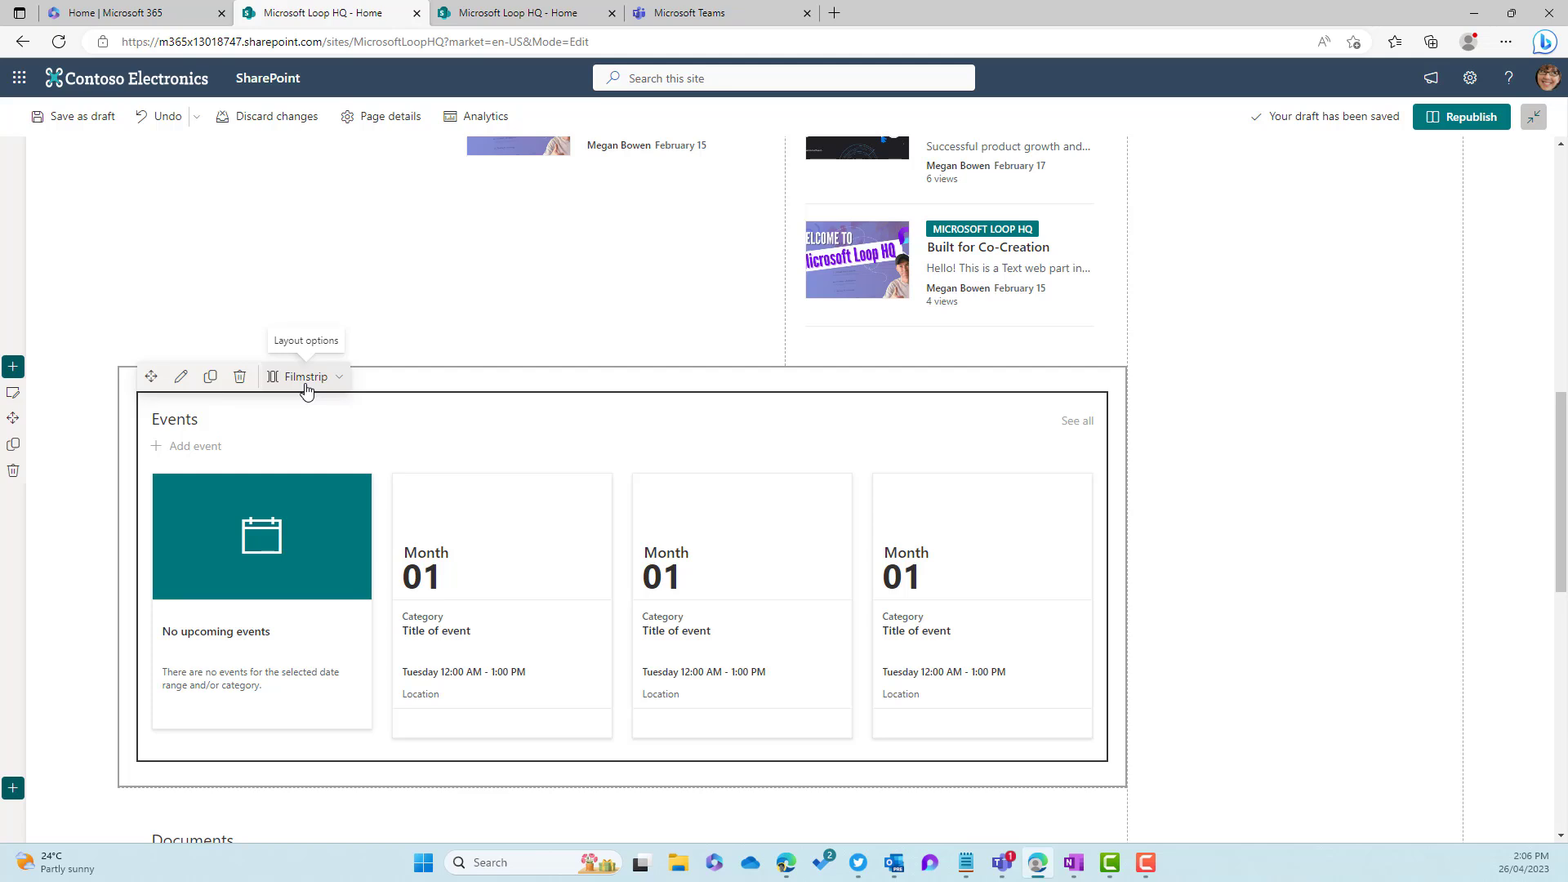
pyautogui.click(307, 378)
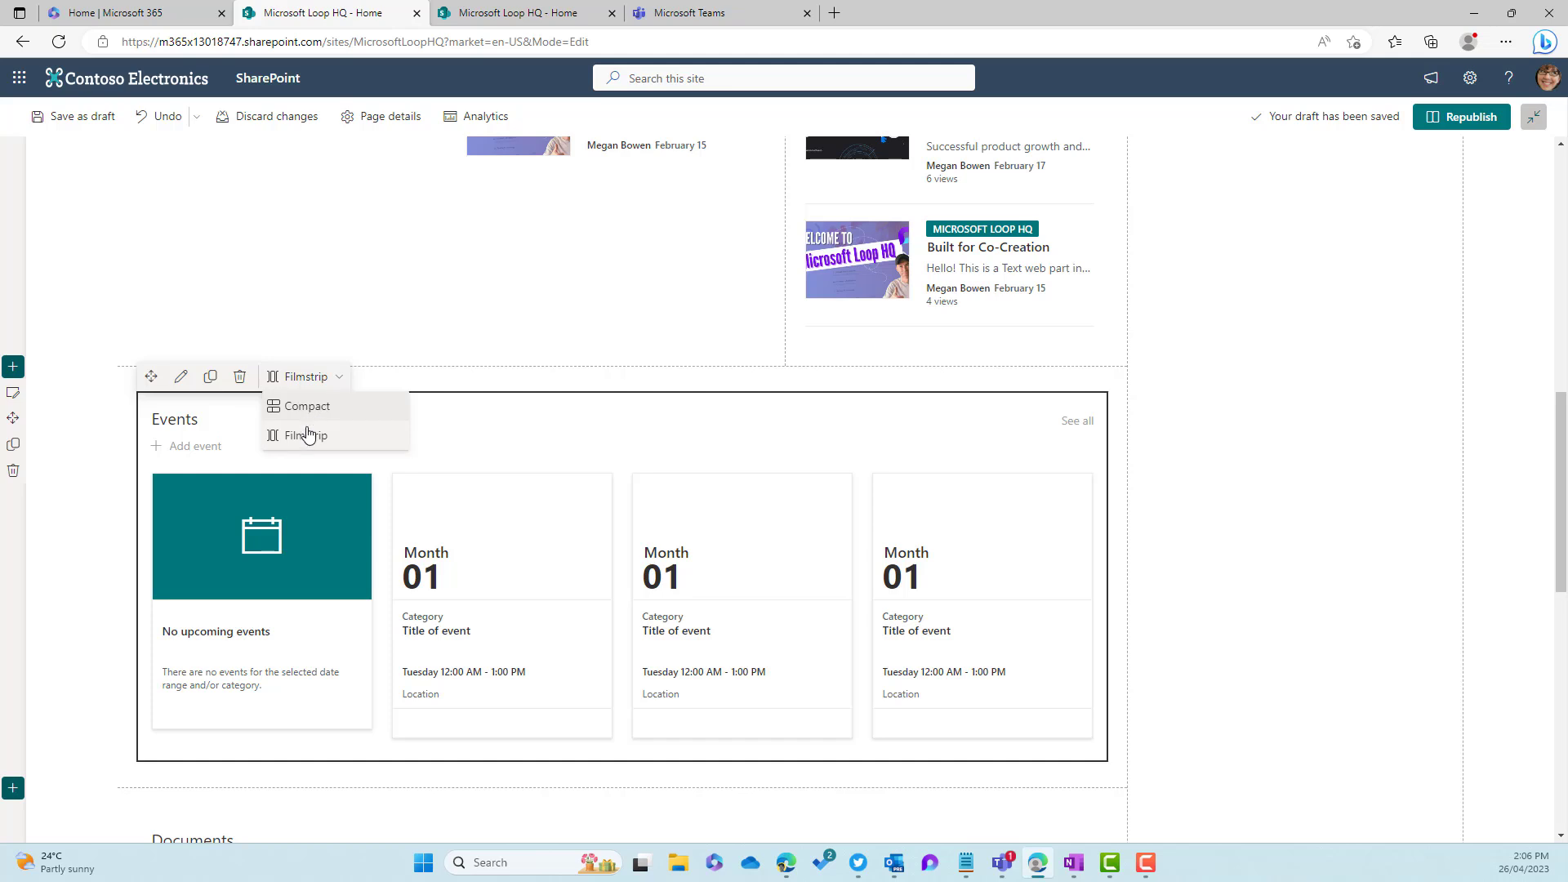
pyautogui.click(316, 418)
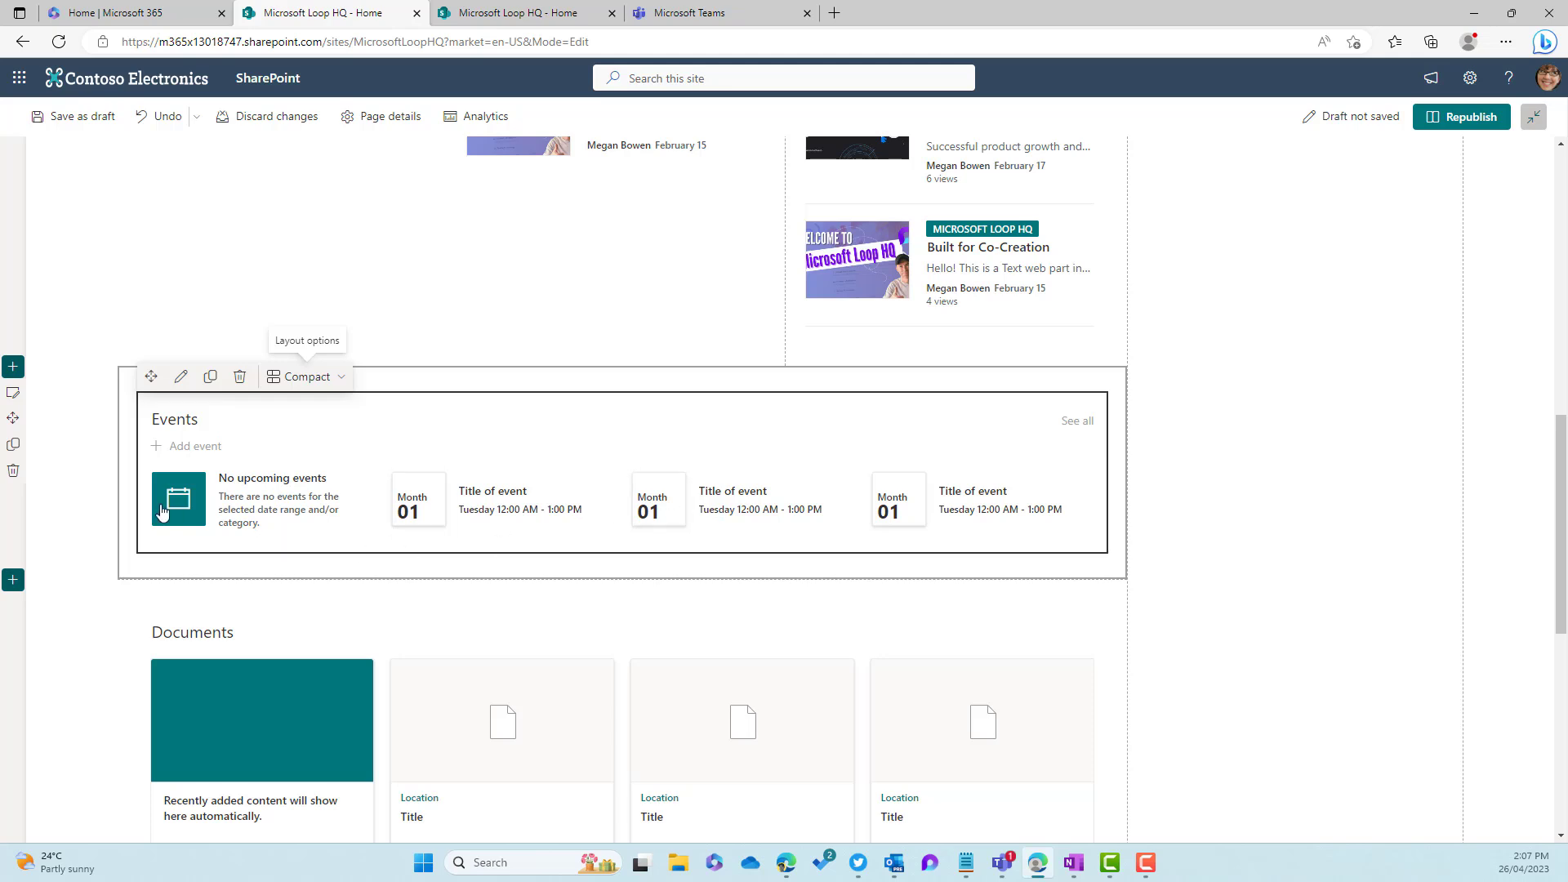
pyautogui.scroll(-3, 441, 599)
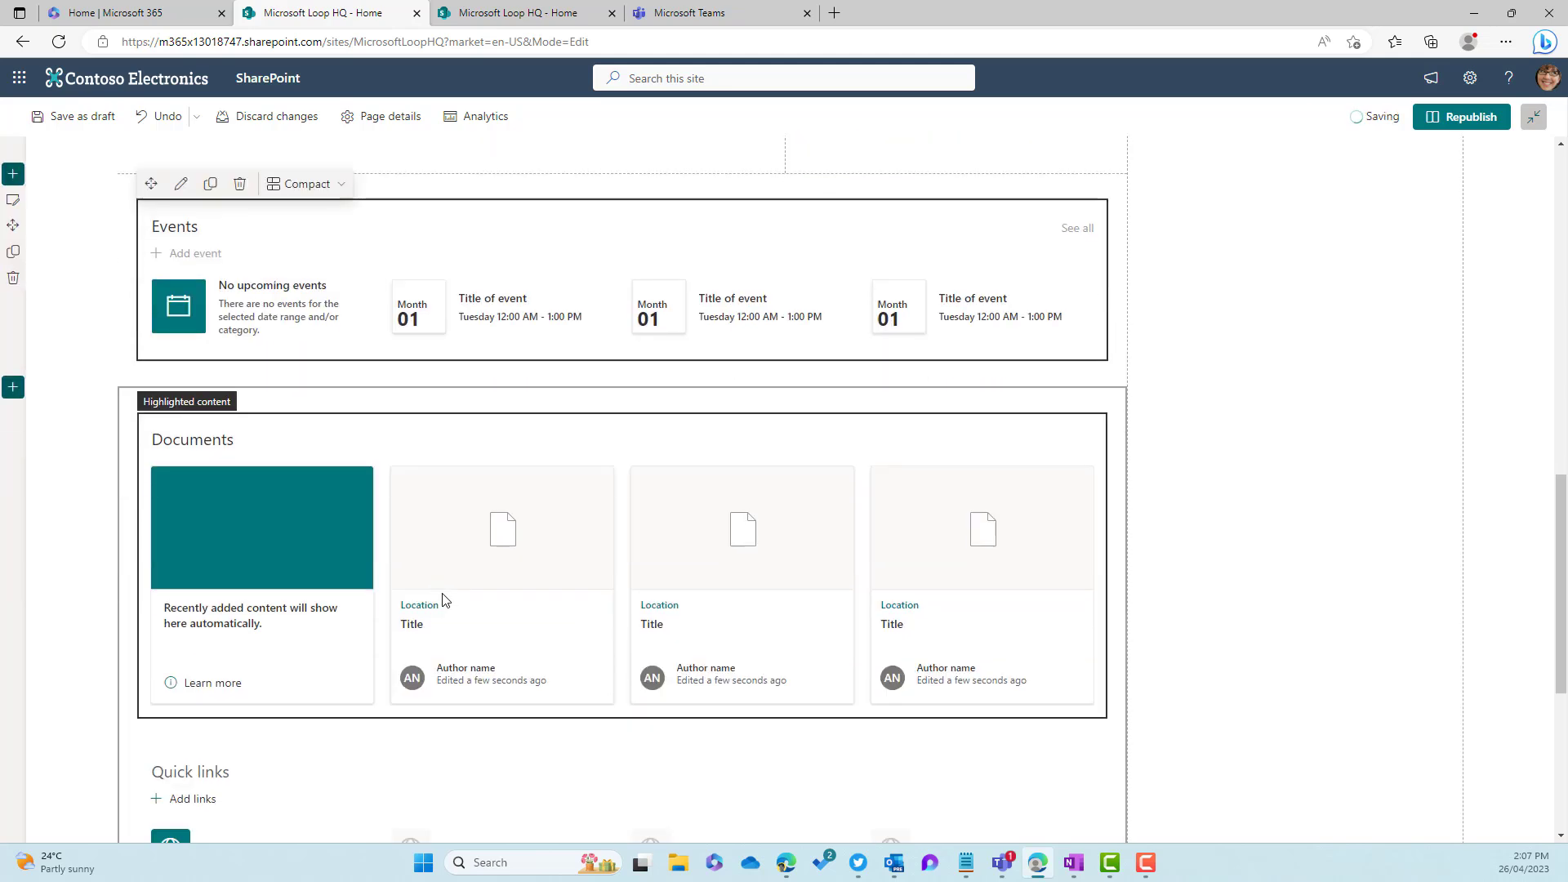
# Delete the Documents, Quick links and People profiles web parts below Events, and remove the section they leave empty.
pyautogui.click(260, 462)
pyautogui.click(239, 377)
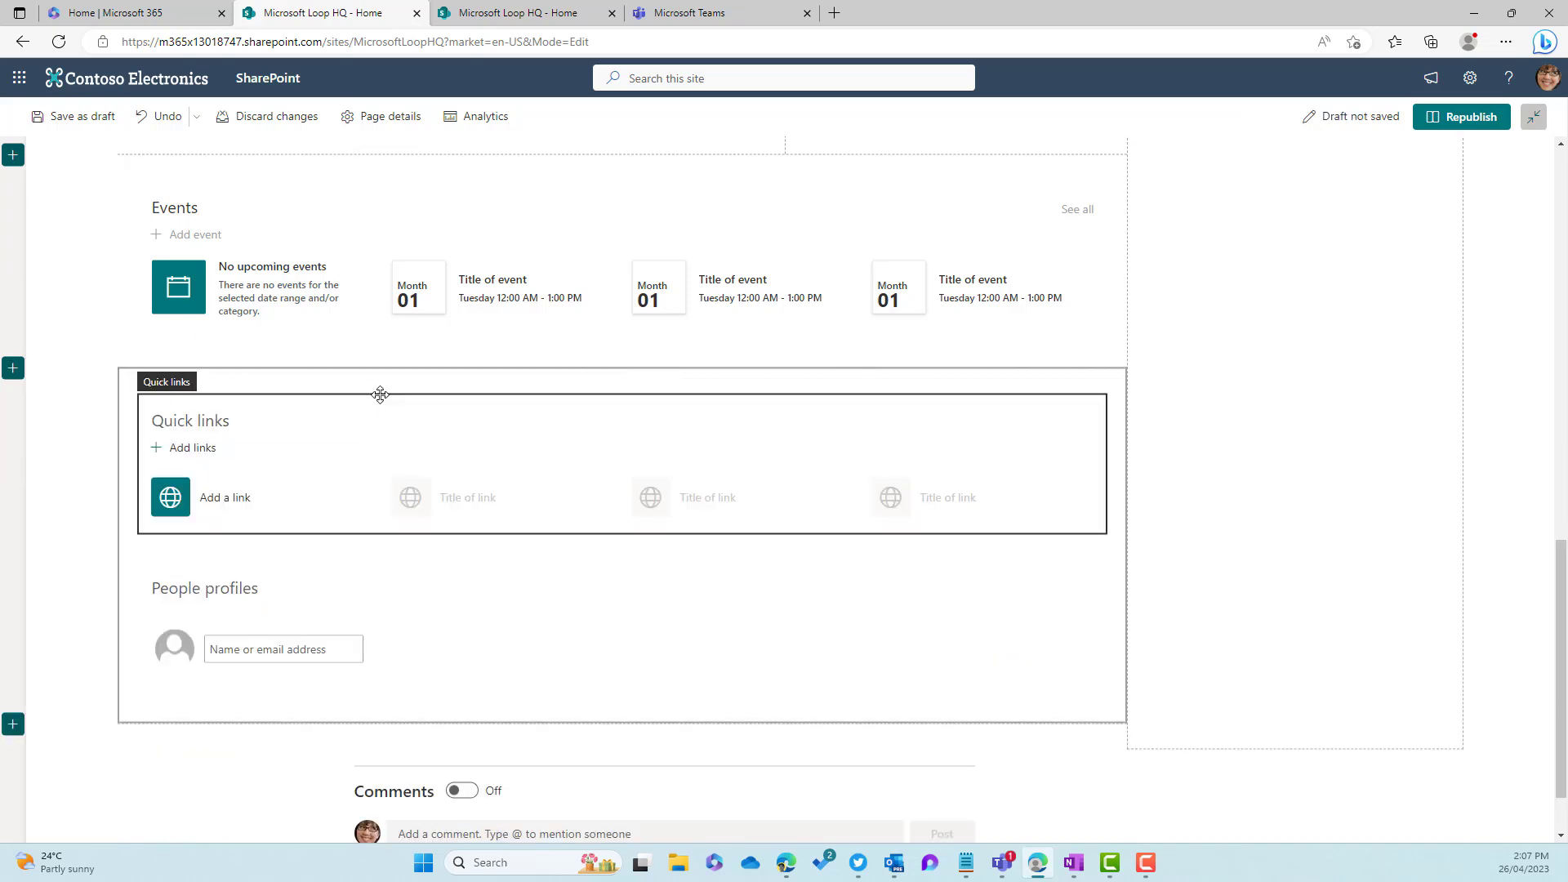
pyautogui.click(284, 464)
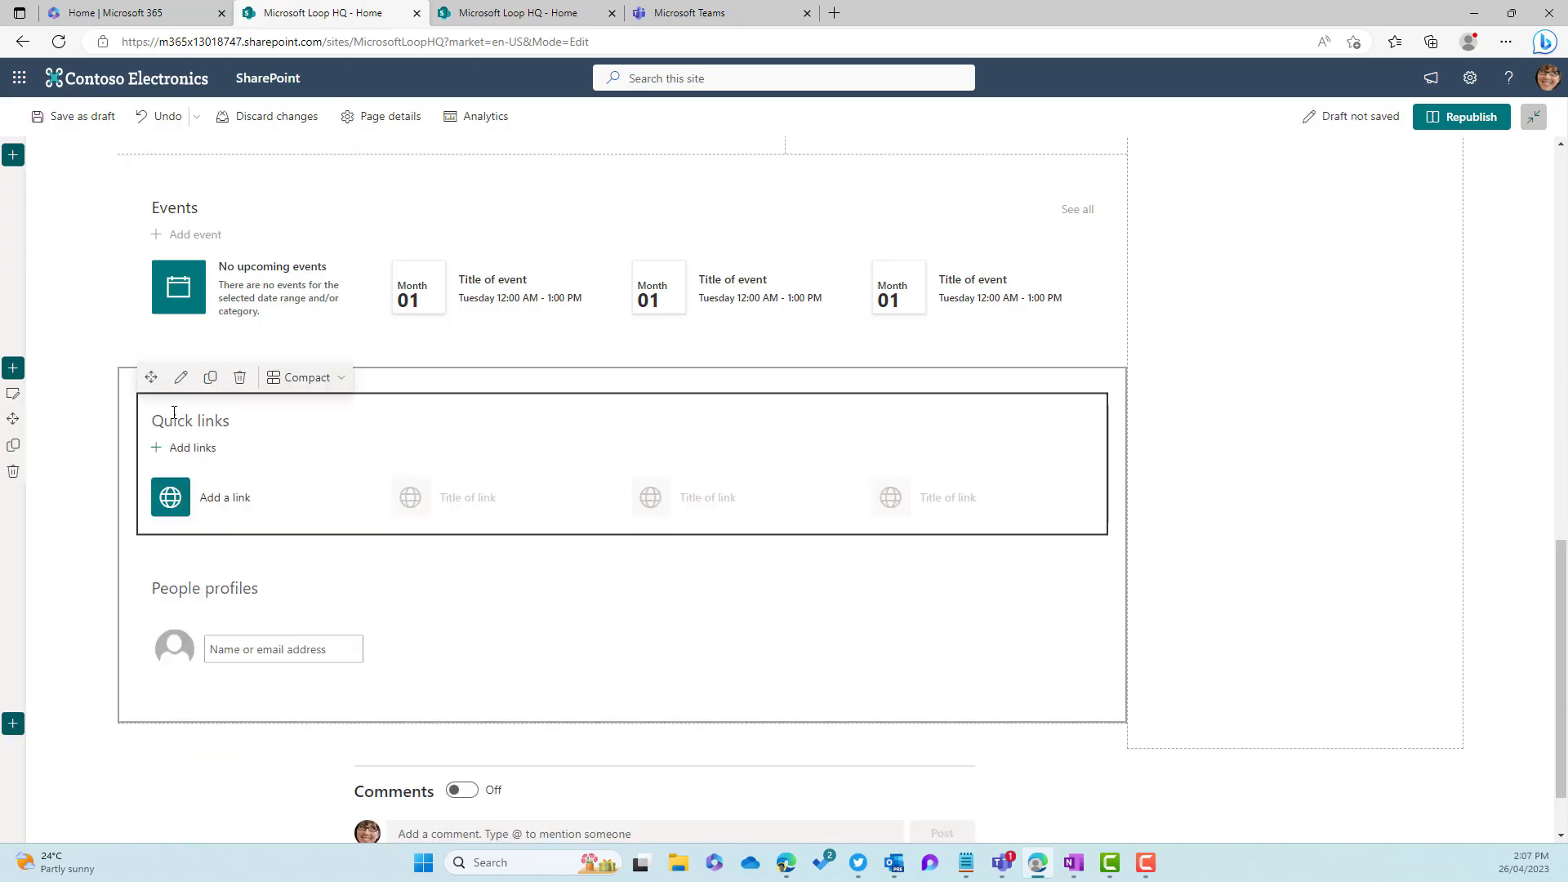
pyautogui.click(238, 377)
pyautogui.click(264, 526)
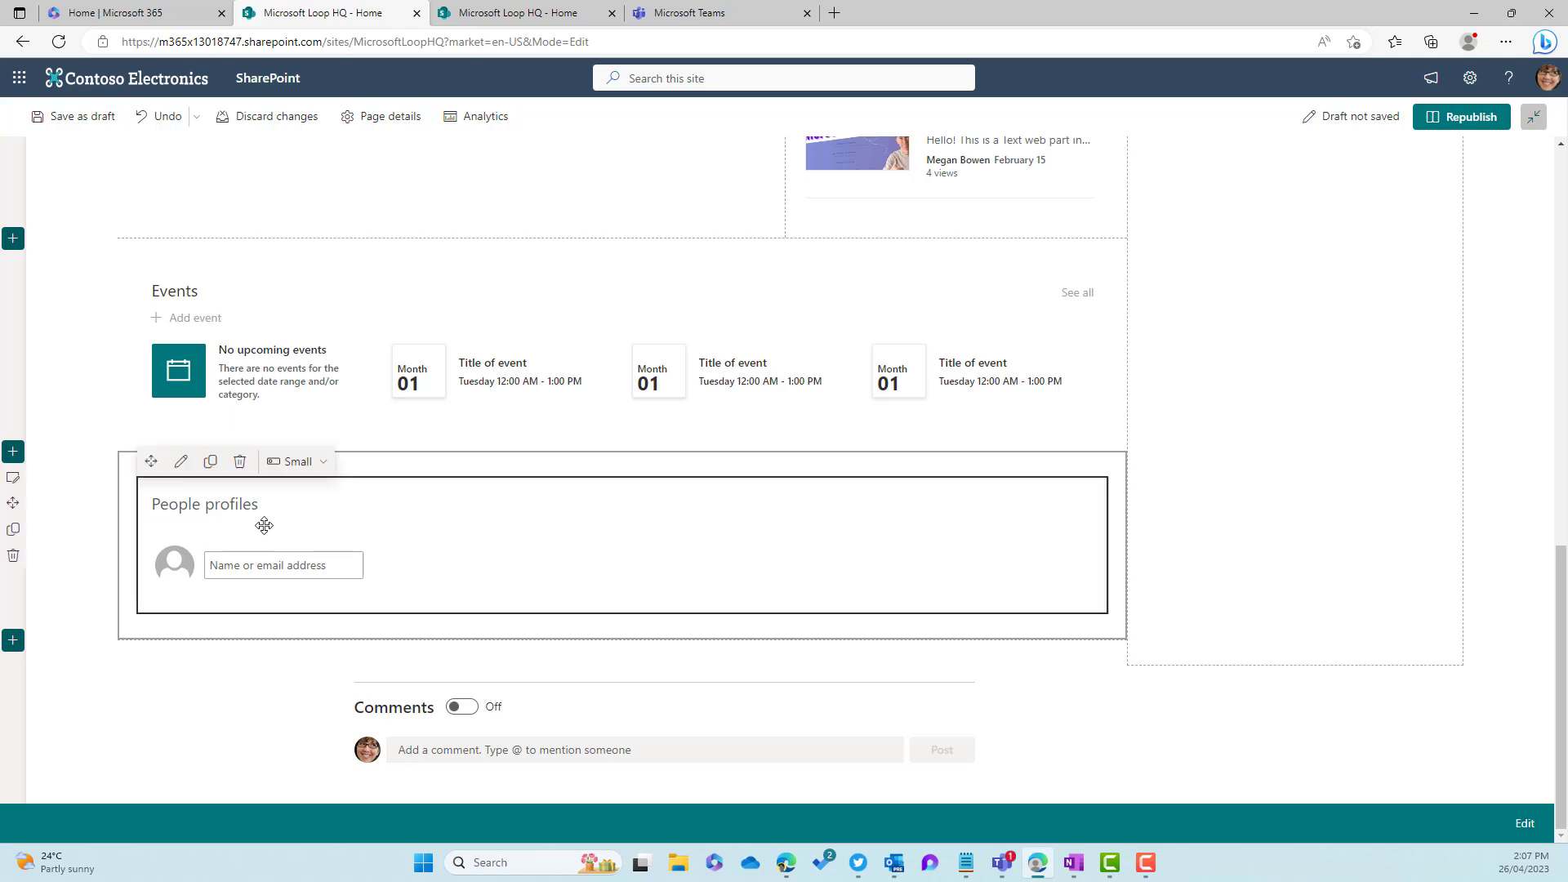
pyautogui.click(239, 462)
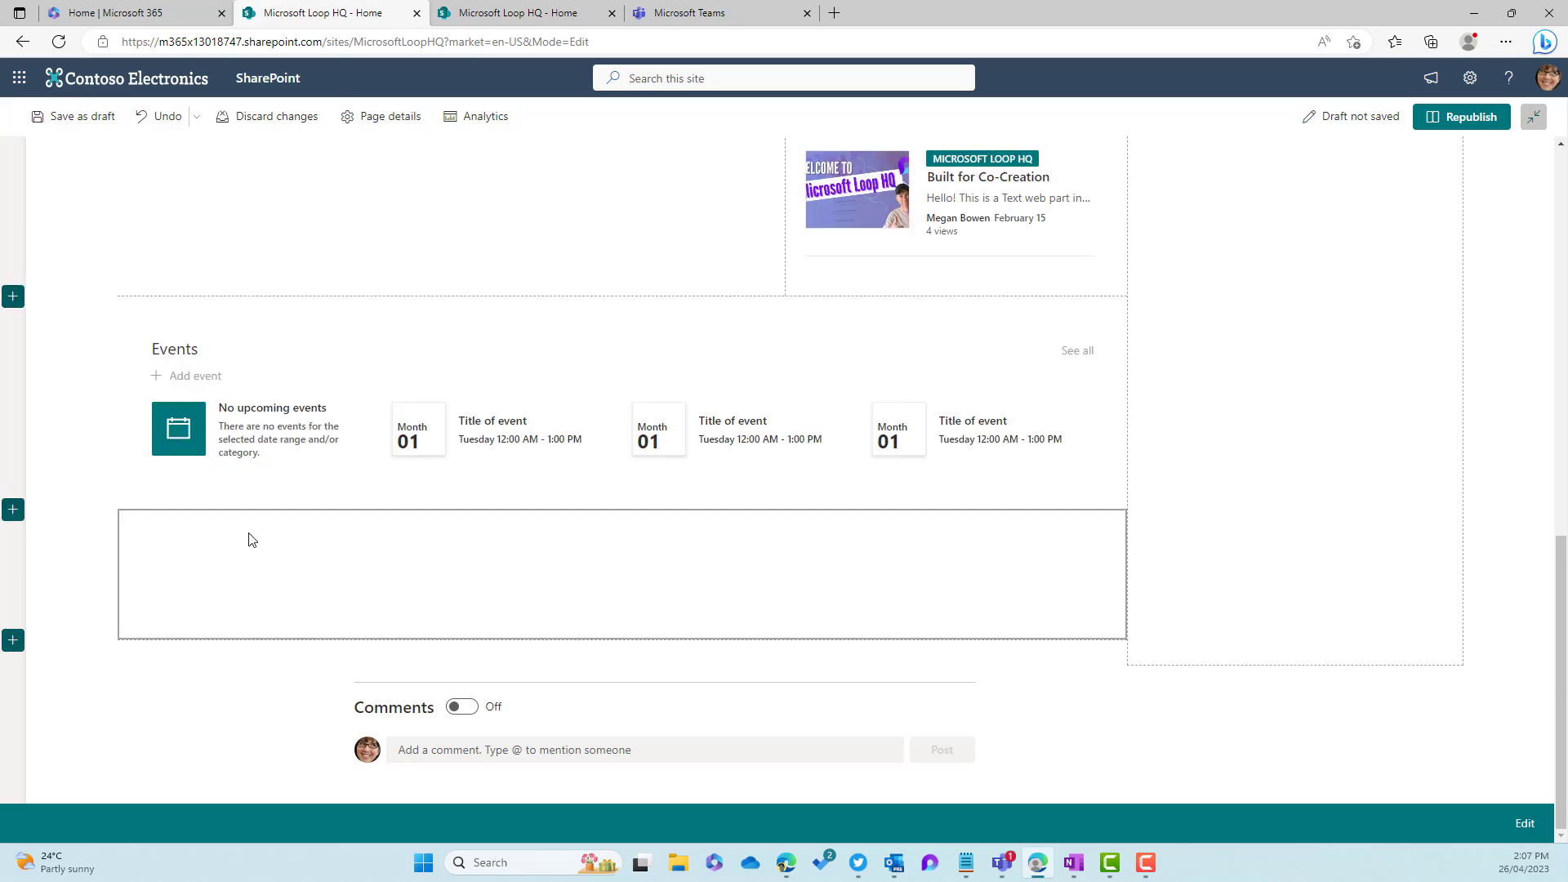
pyautogui.click(460, 574)
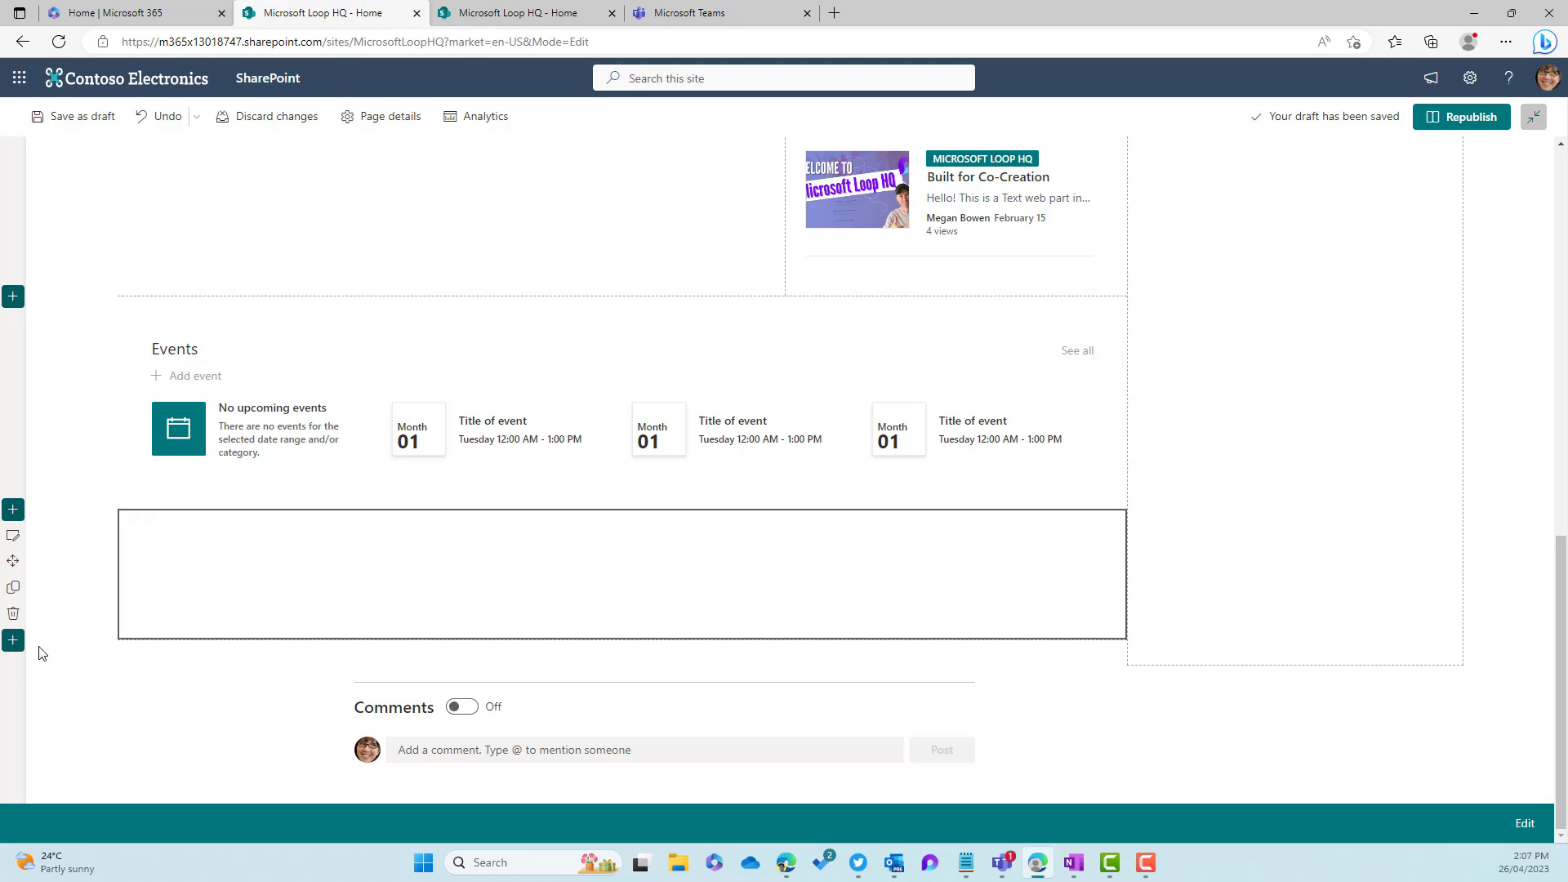
pyautogui.click(13, 614)
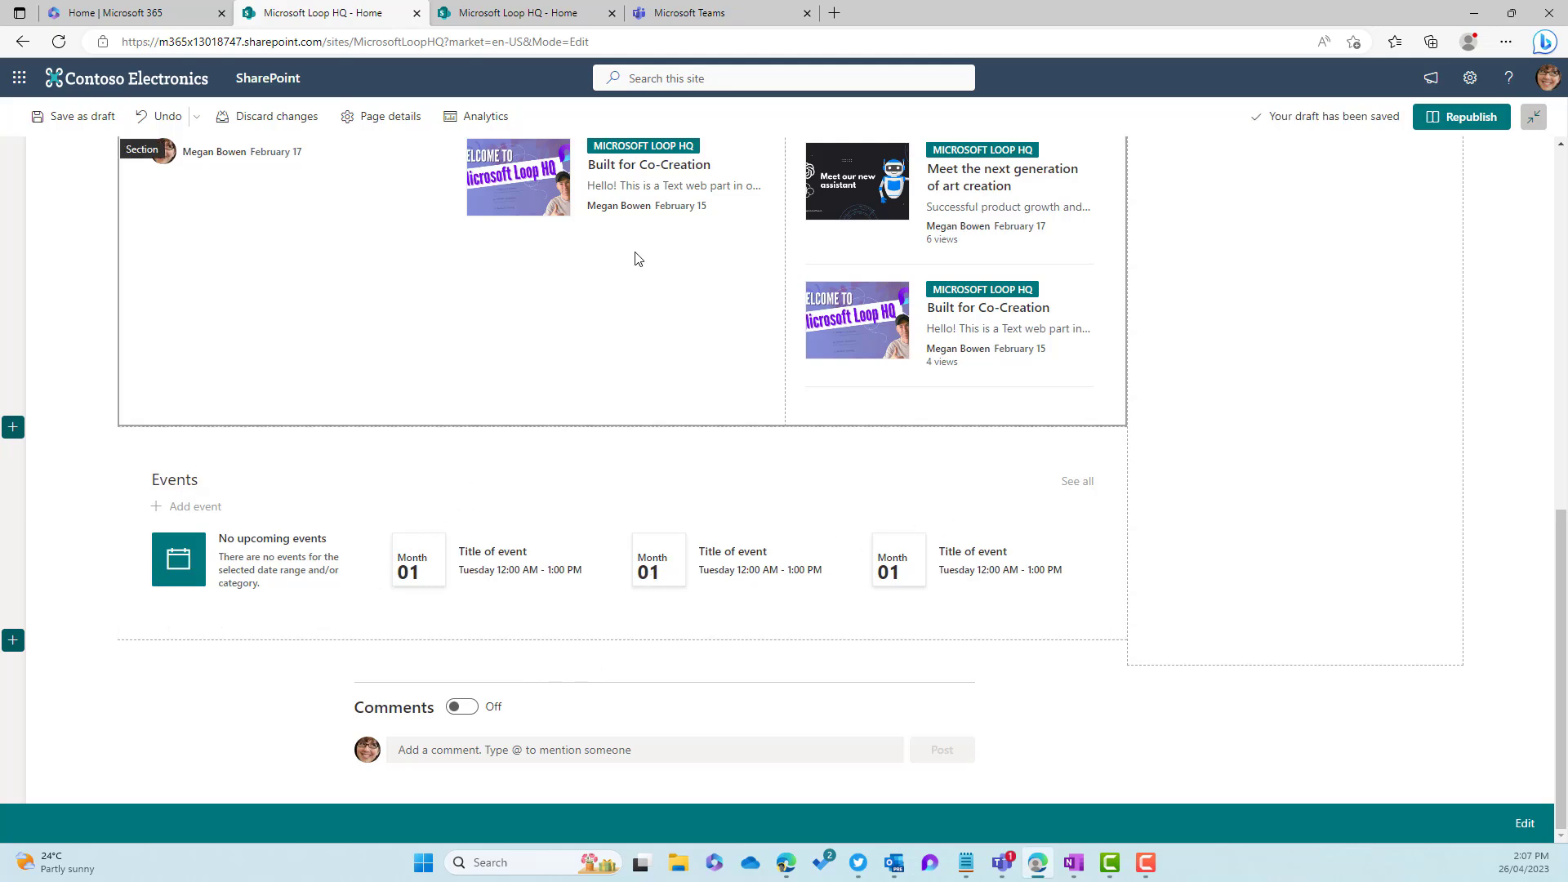
# Check the Company and culture section on the example site, and add a Quick links web part below Events on the new site.
pyautogui.click(538, 18)
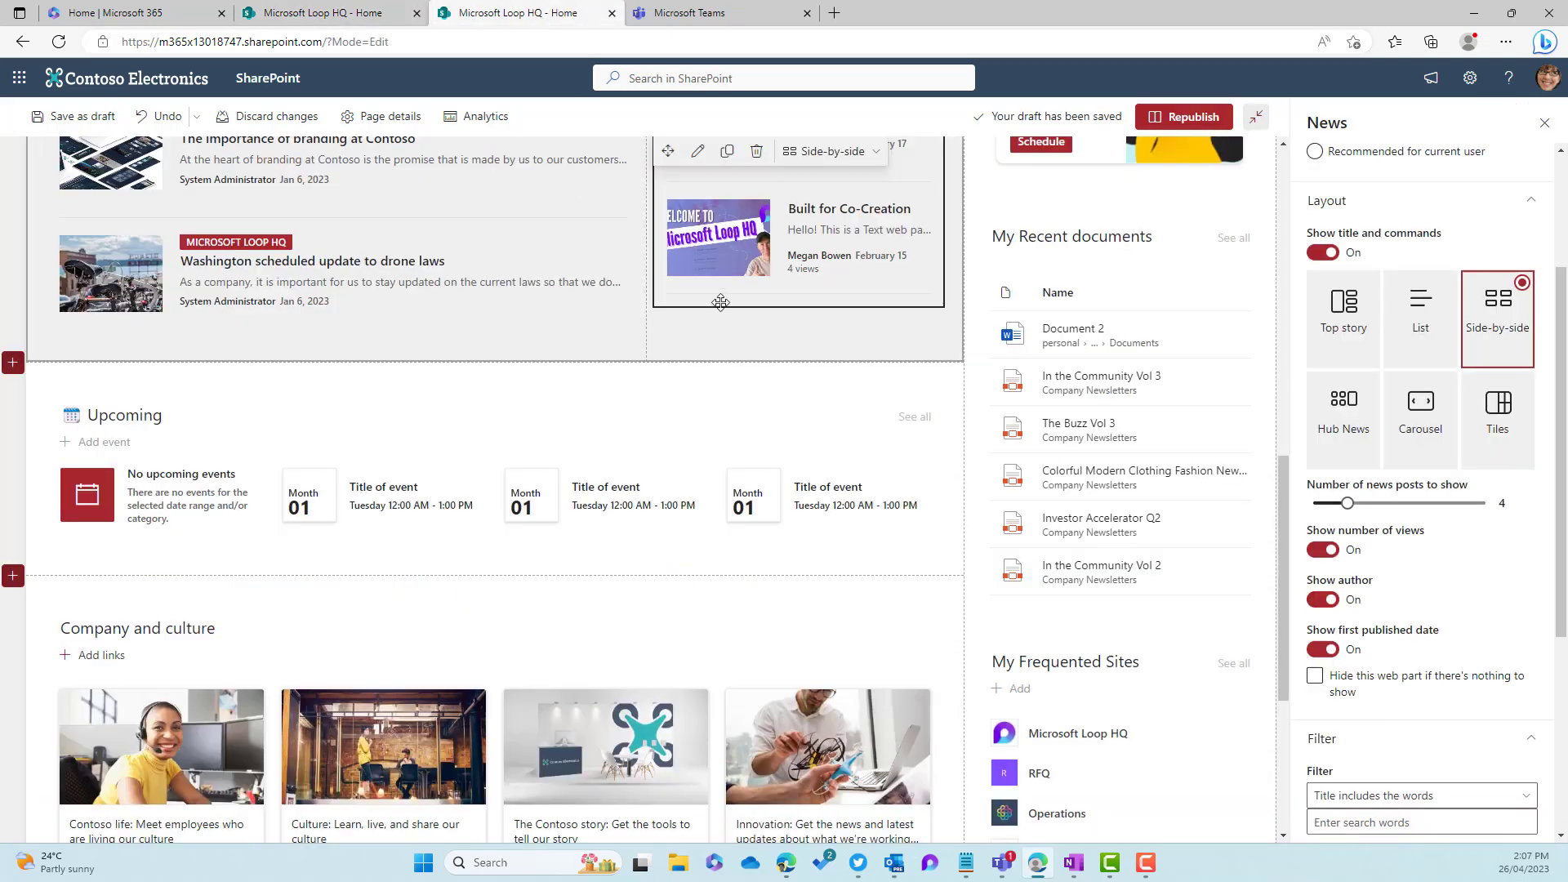
pyautogui.scroll(-3, 619, 429)
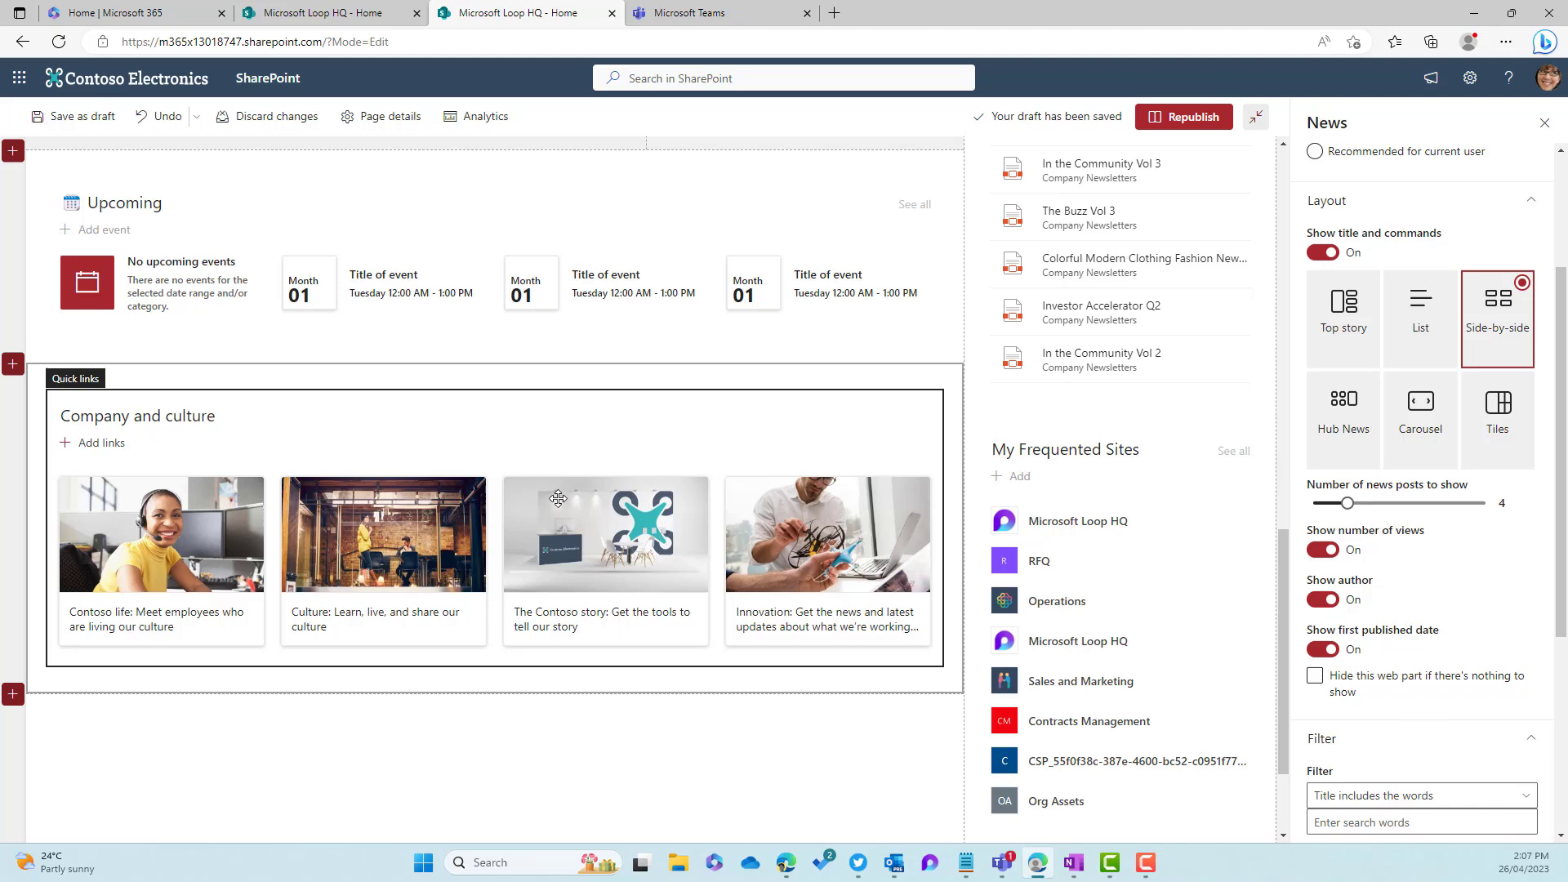
pyautogui.hotkey('ctrl', 'shift', 'Tab')
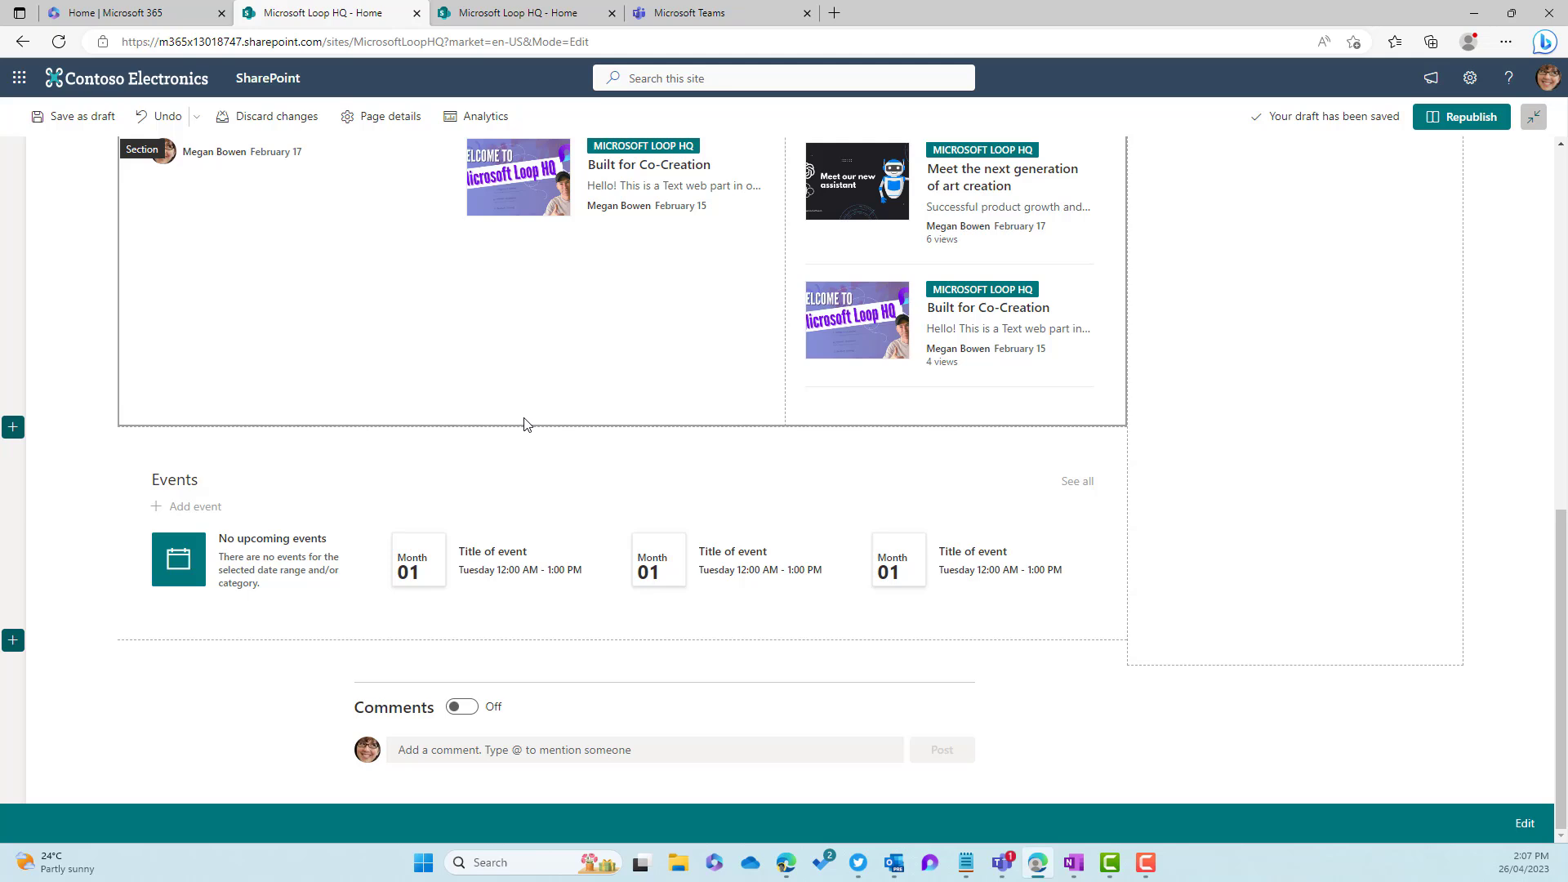
pyautogui.click(622, 628)
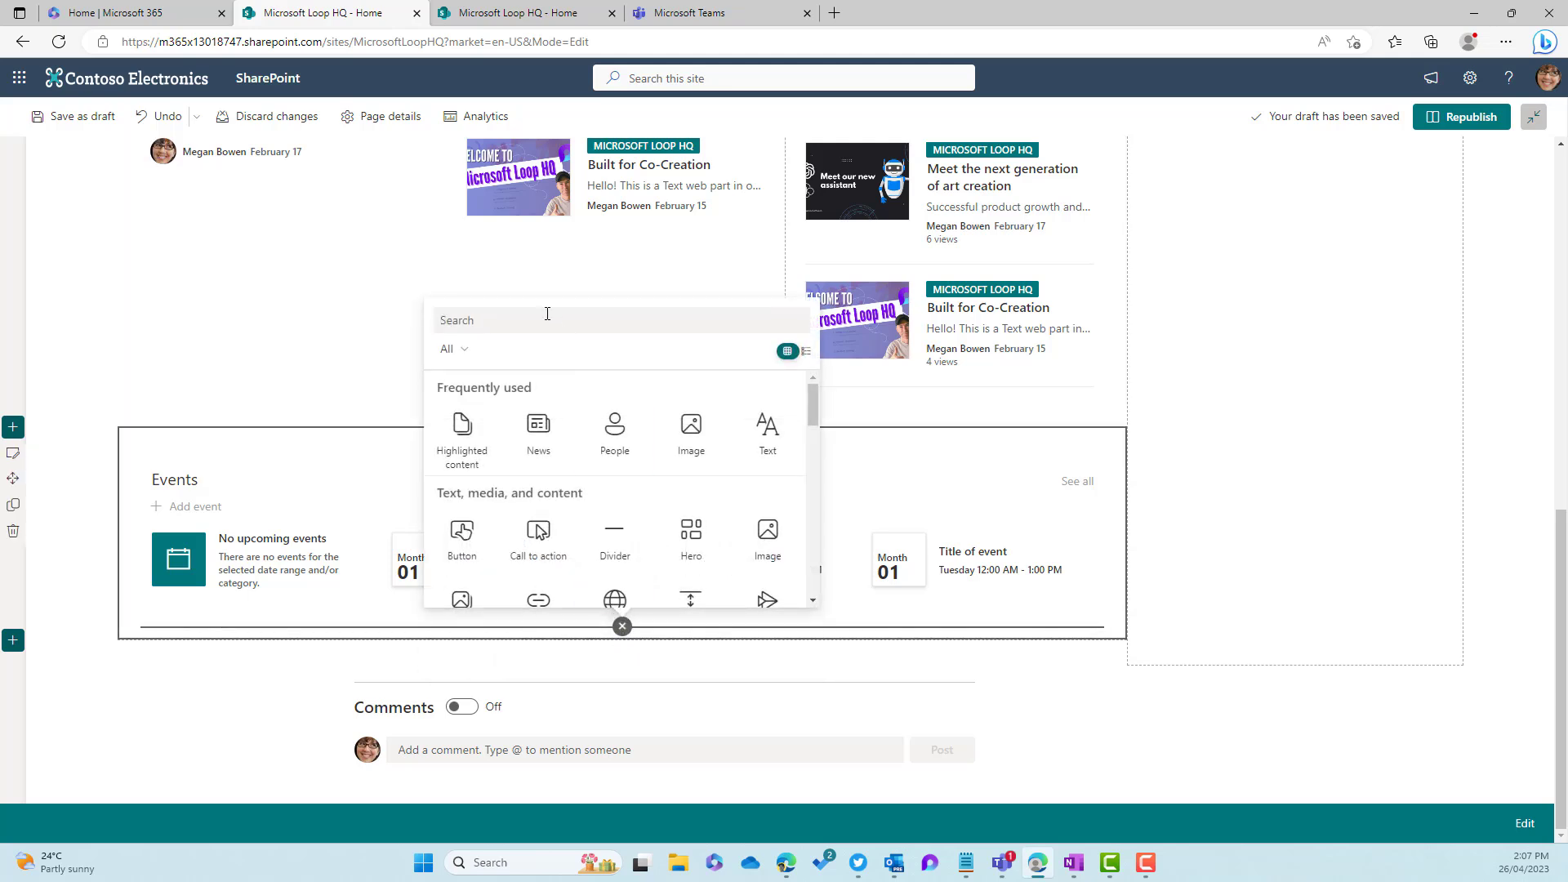
pyautogui.write('quick')
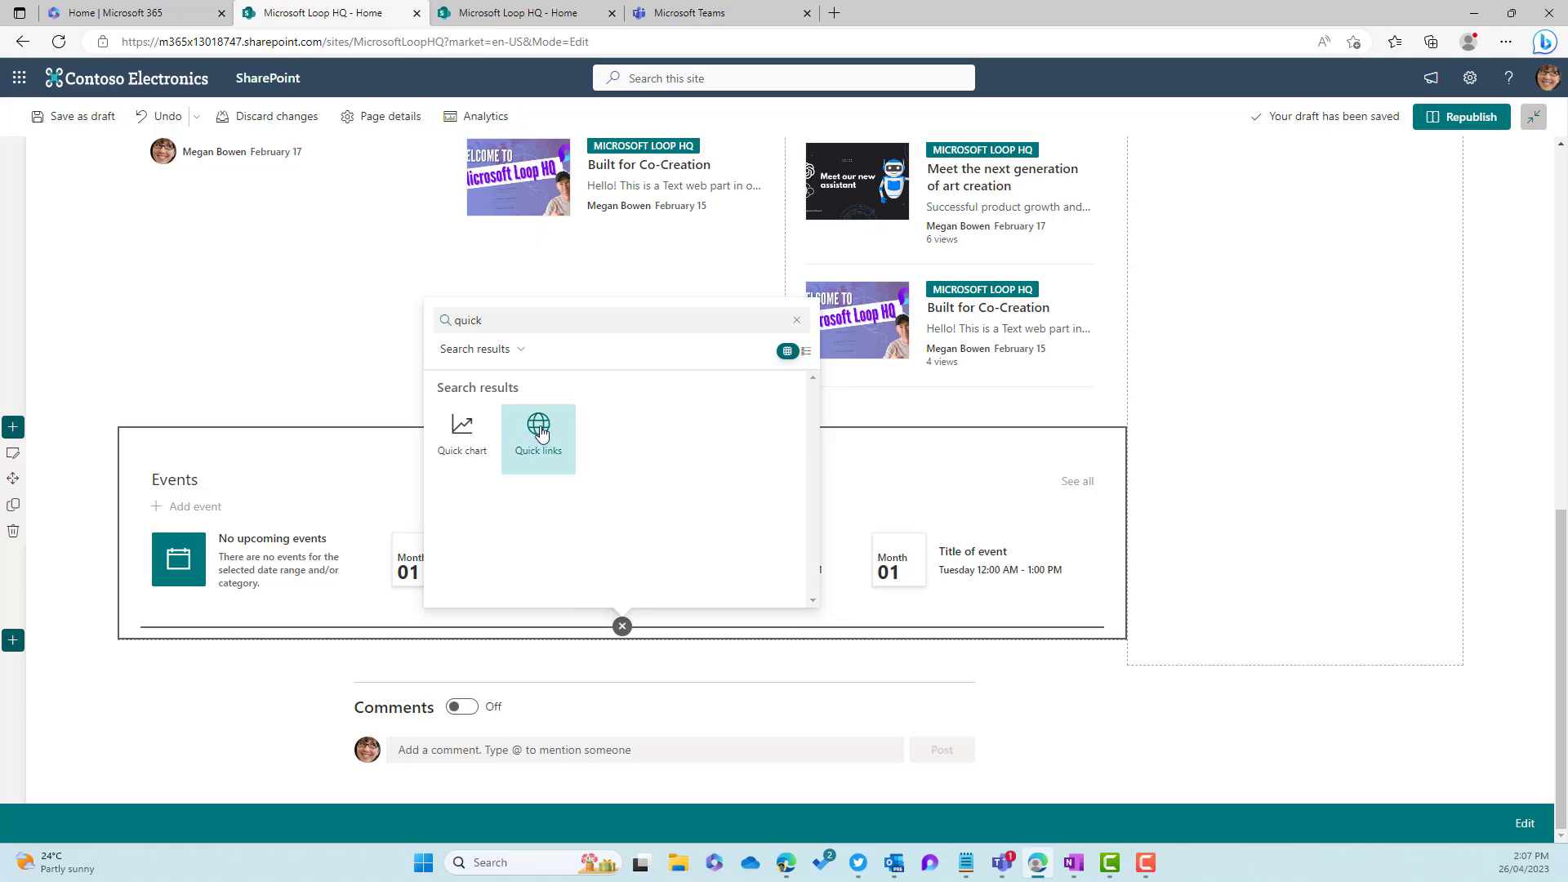
pyautogui.click(540, 433)
# Set the layout of the new Quick links web part below Events to Grid and title it "Community and Culture".
pyautogui.scroll(10, 658, 500)
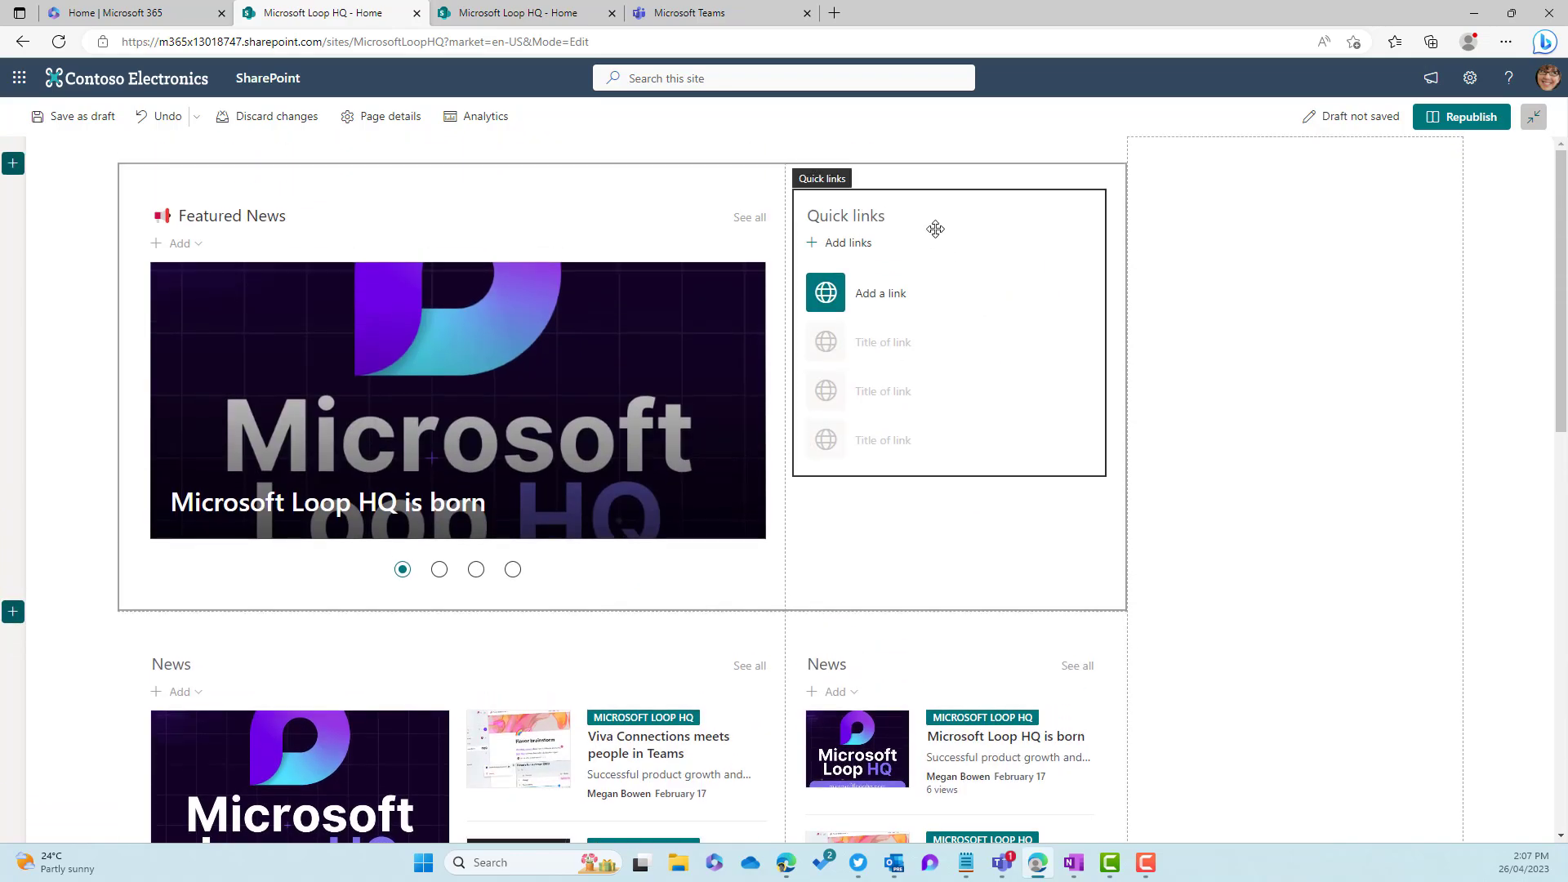
pyautogui.scroll(-12, 897, 271)
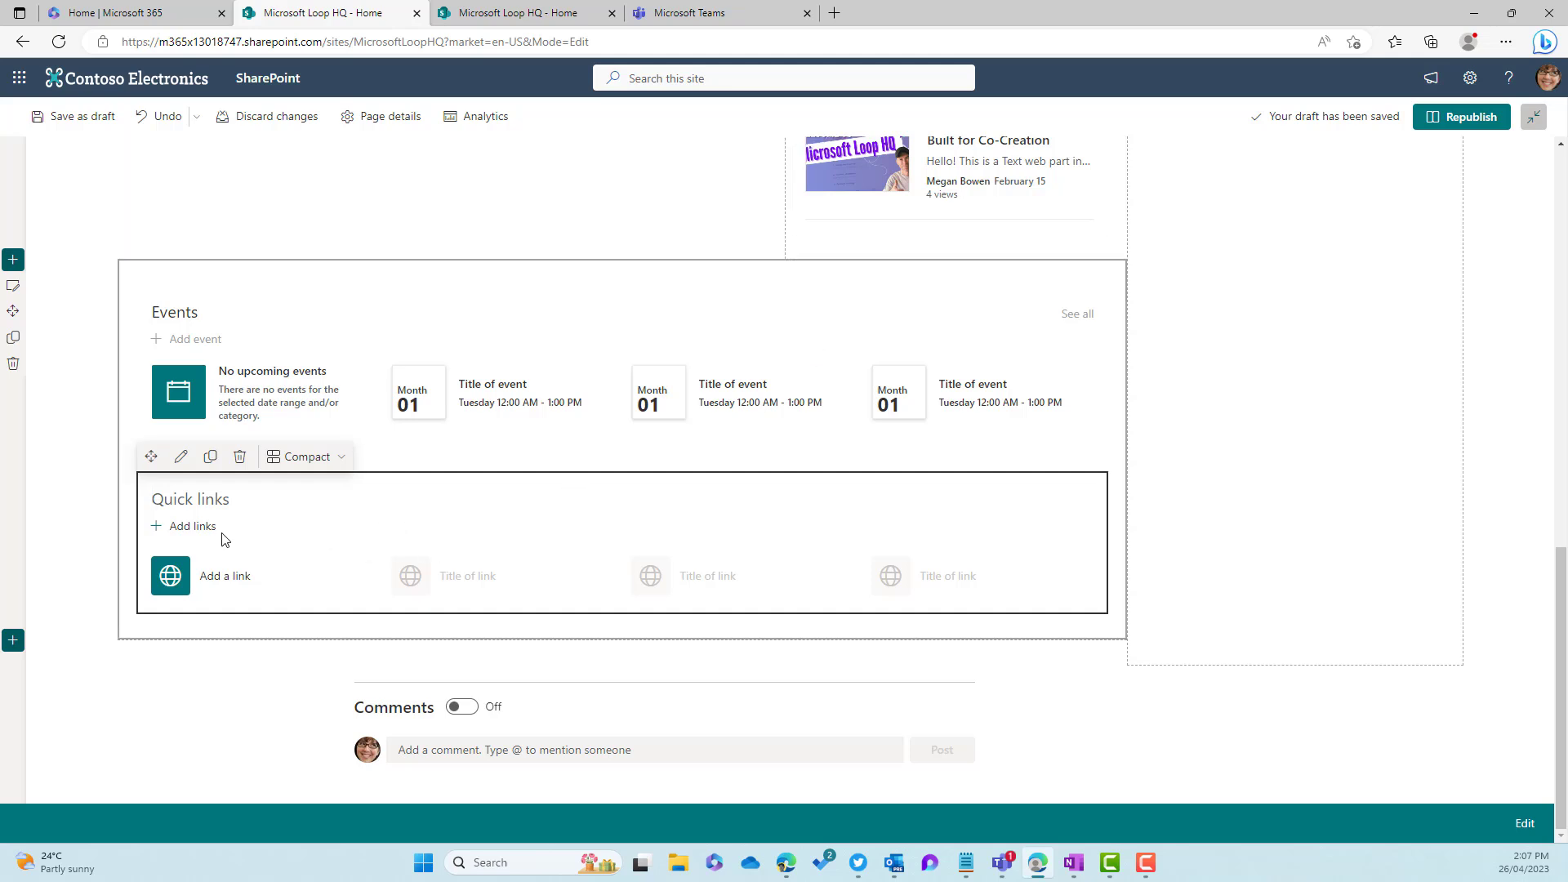
pyautogui.click(314, 460)
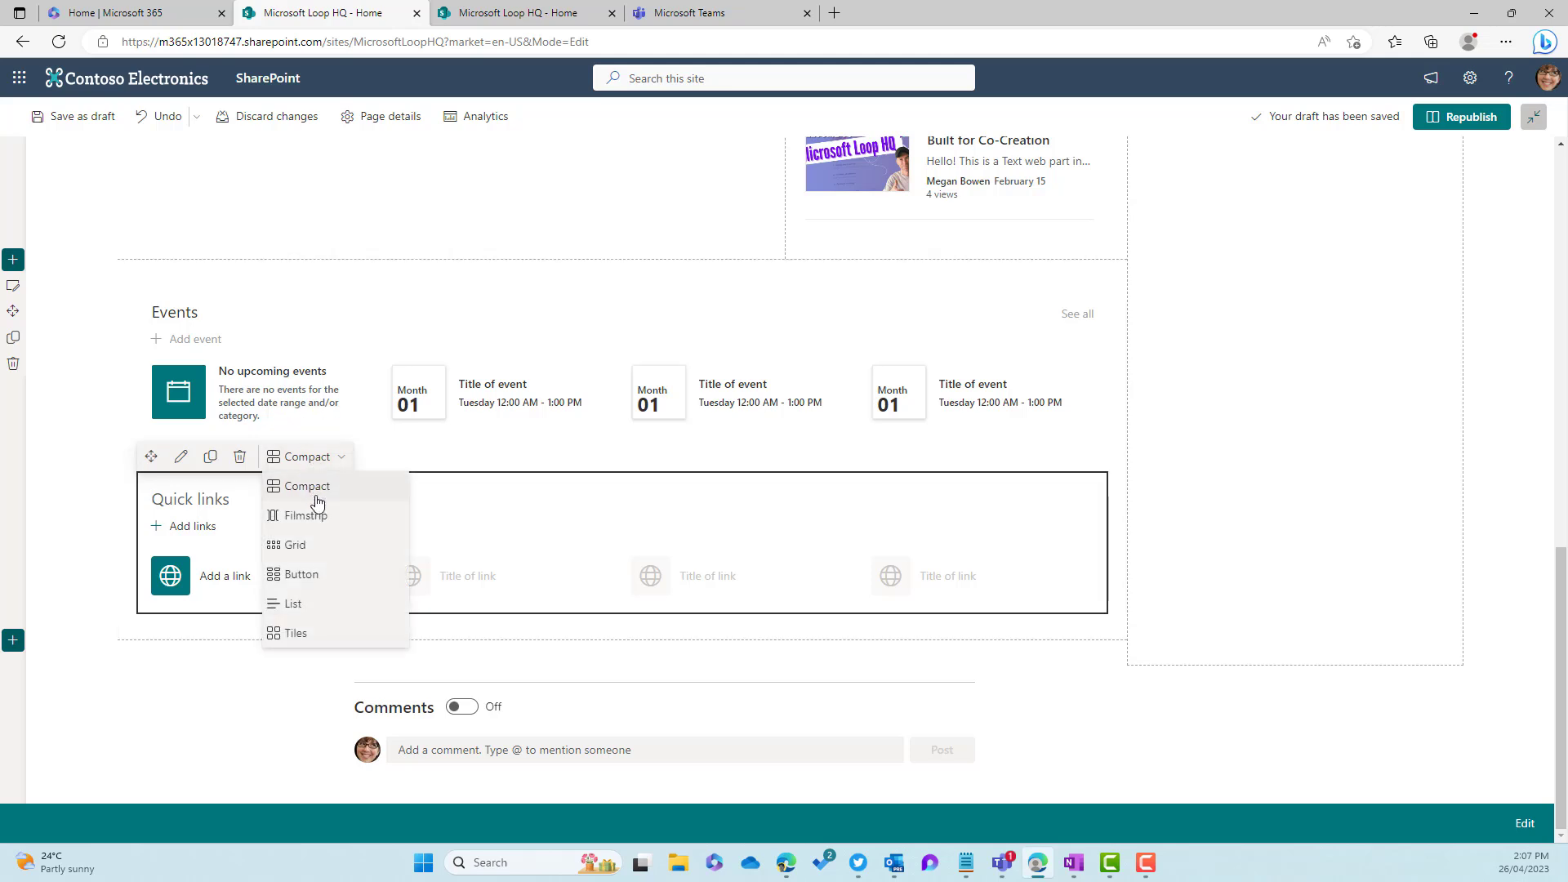
pyautogui.click(317, 547)
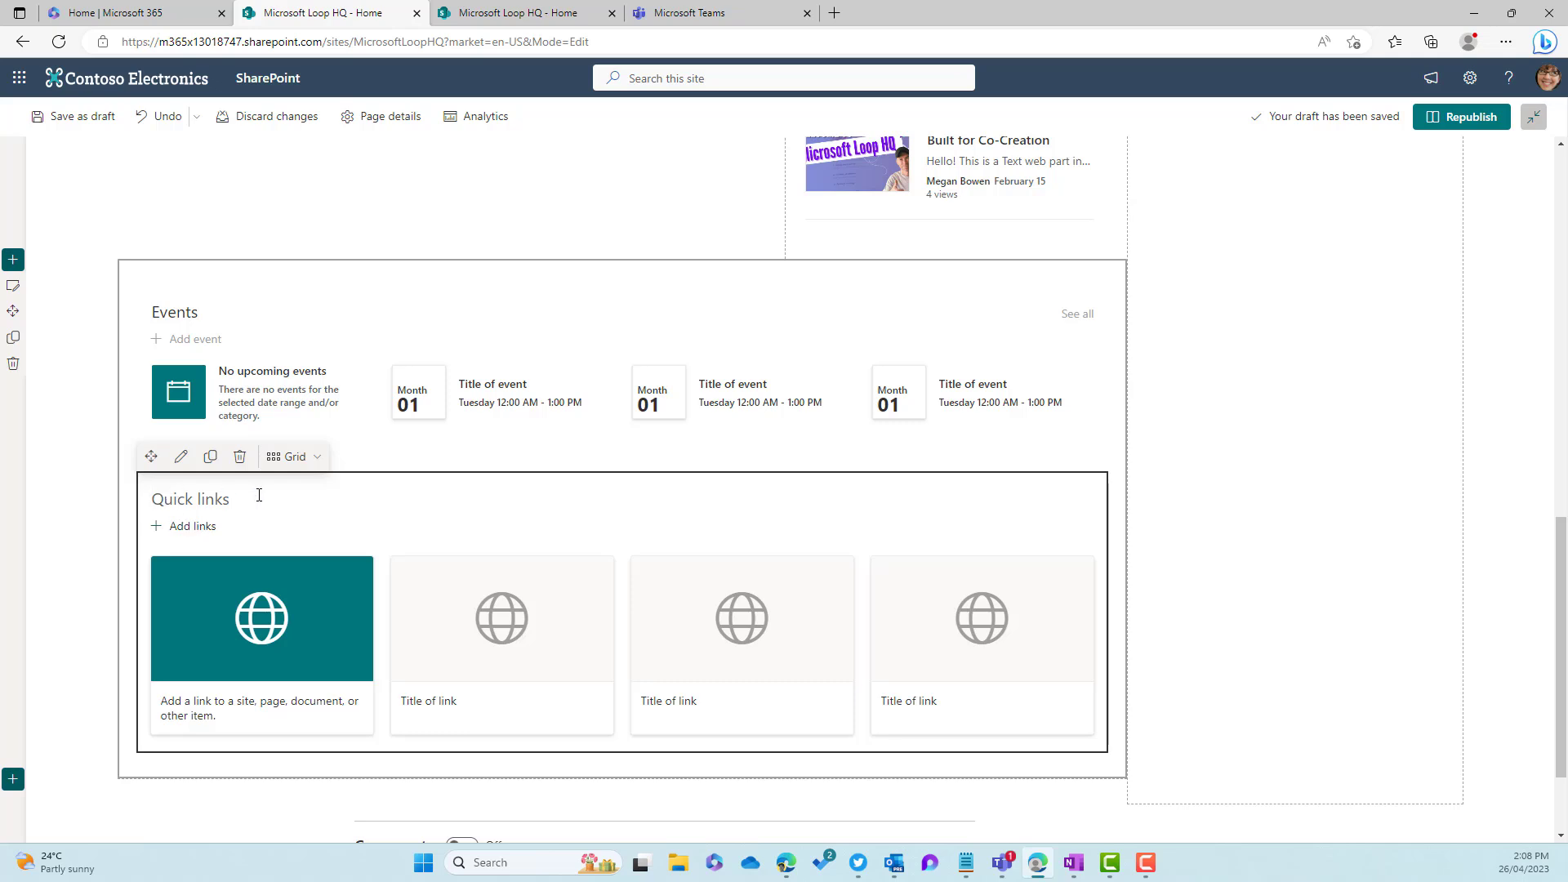
pyautogui.write('Community and Culture')
# Add a Sites web part to the empty vertical section and open its settings.
pyautogui.scroll(4, 620, 490)
pyautogui.scroll(8, 620, 490)
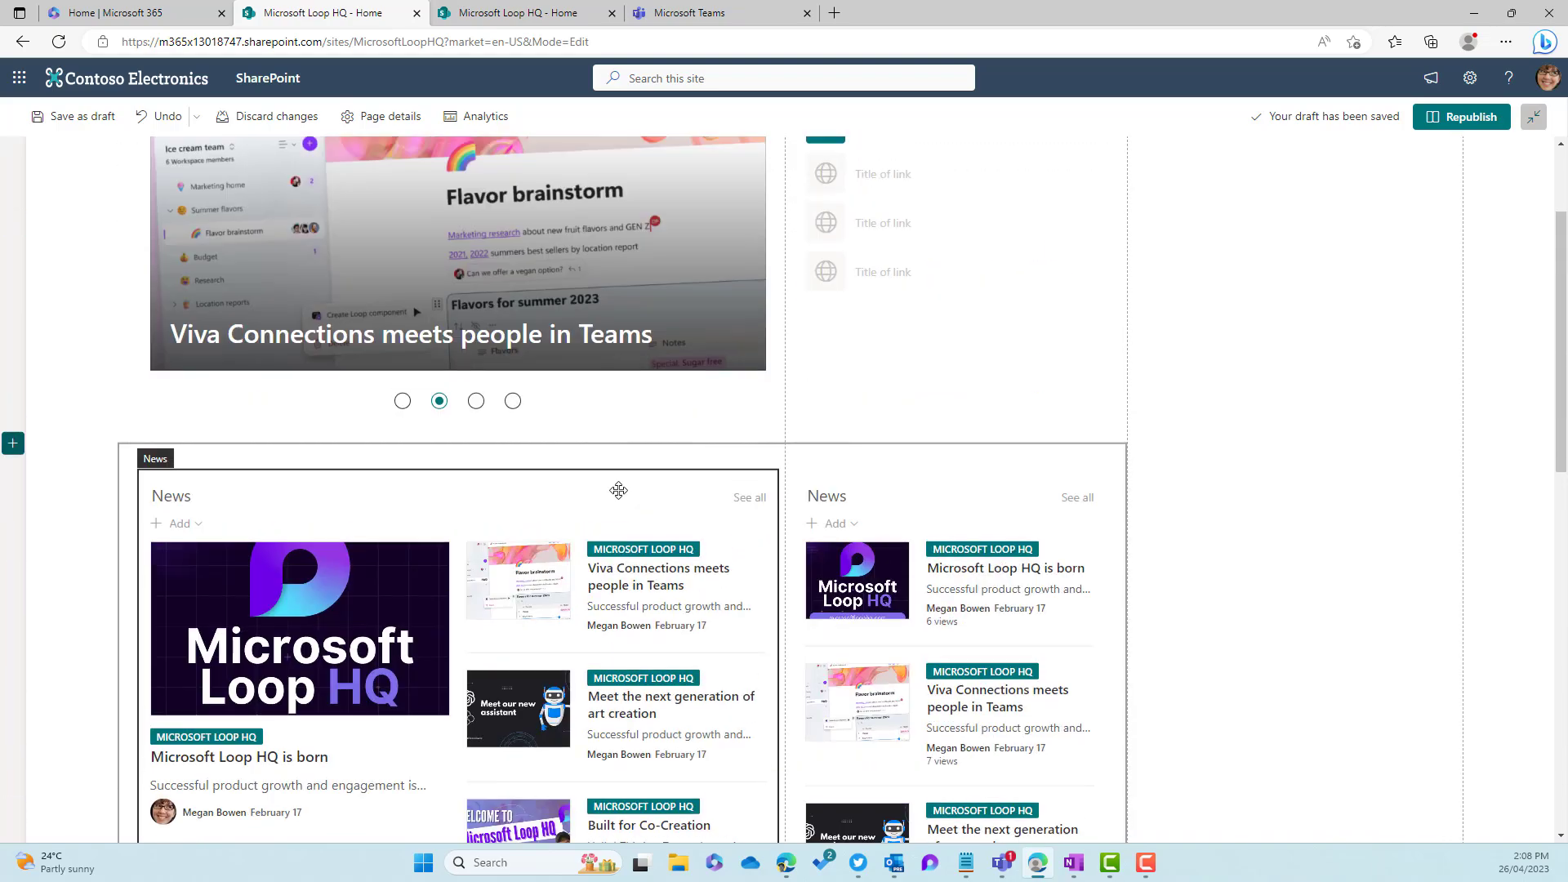
pyautogui.scroll(-3, 629, 489)
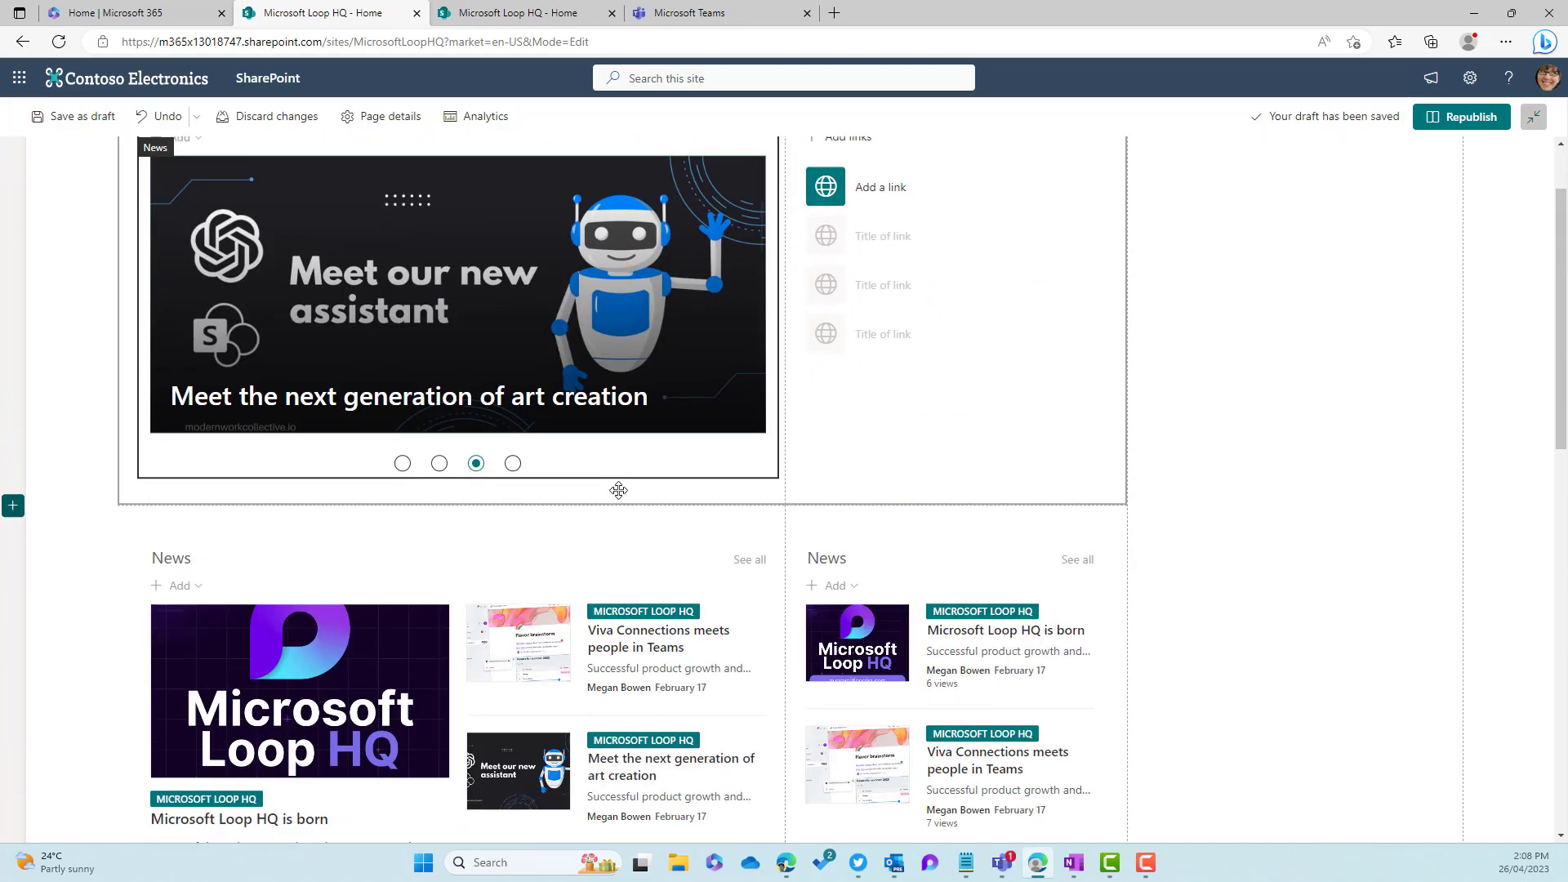
pyautogui.scroll(3, 653, 484)
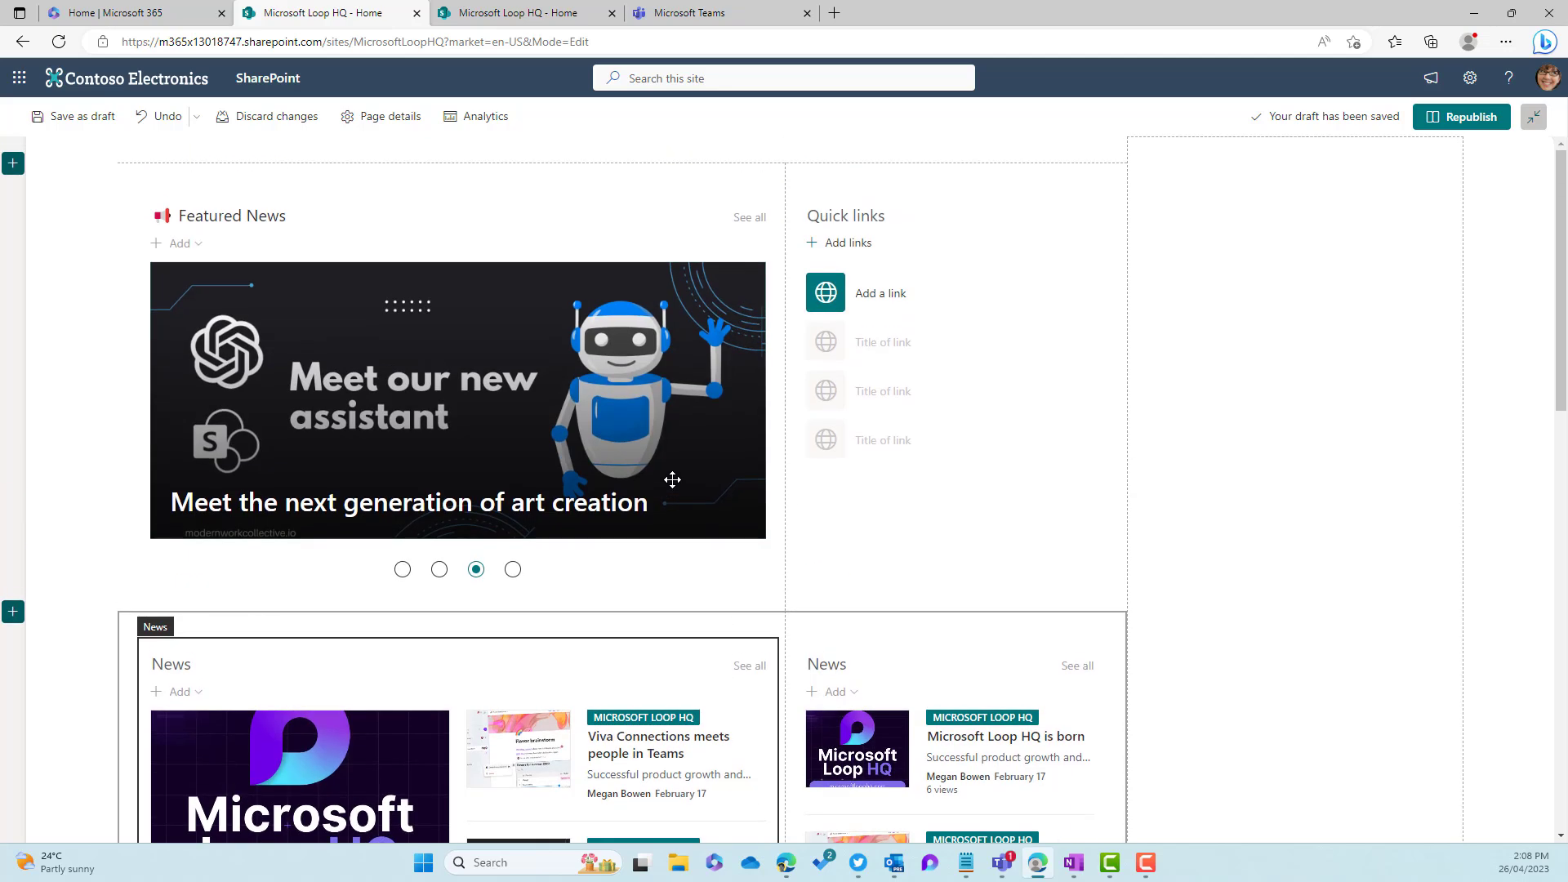
pyautogui.moveTo(1303, 184)
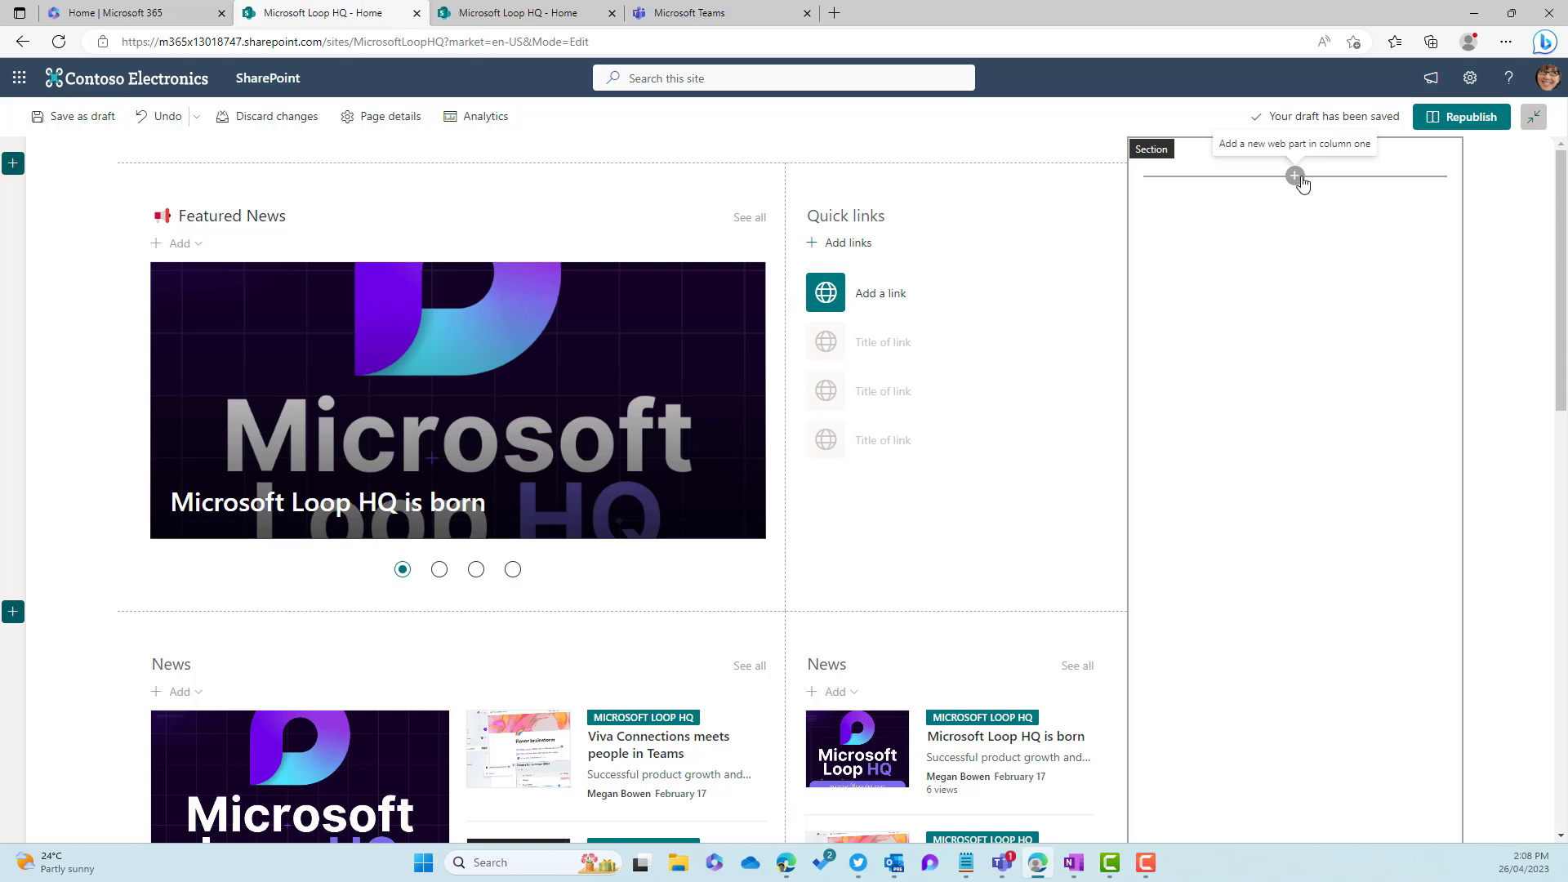
pyautogui.click(1297, 177)
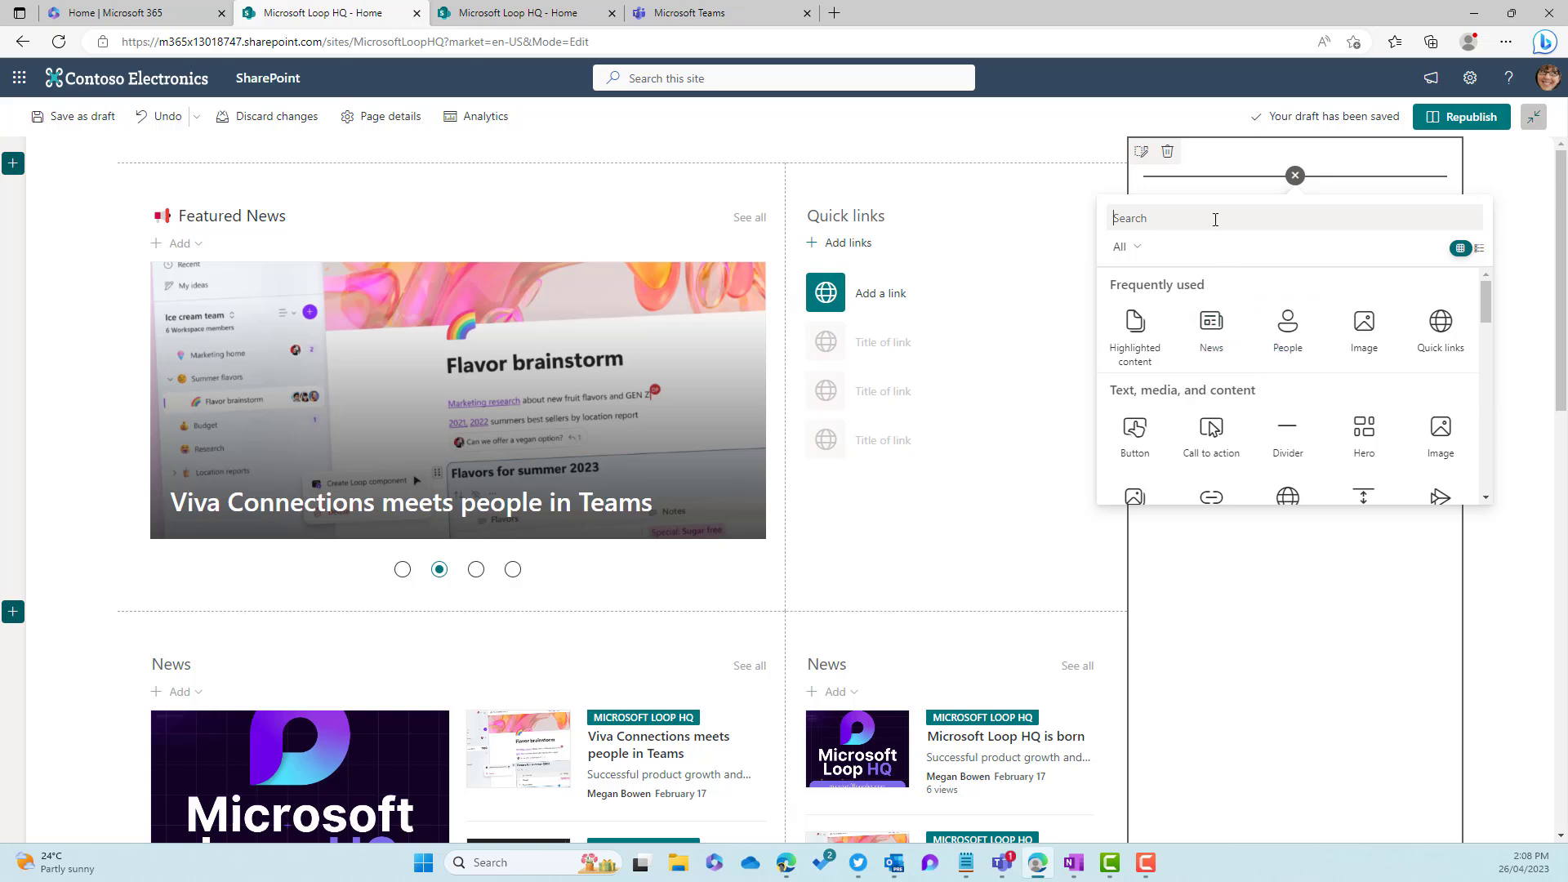
pyautogui.write('f=s')
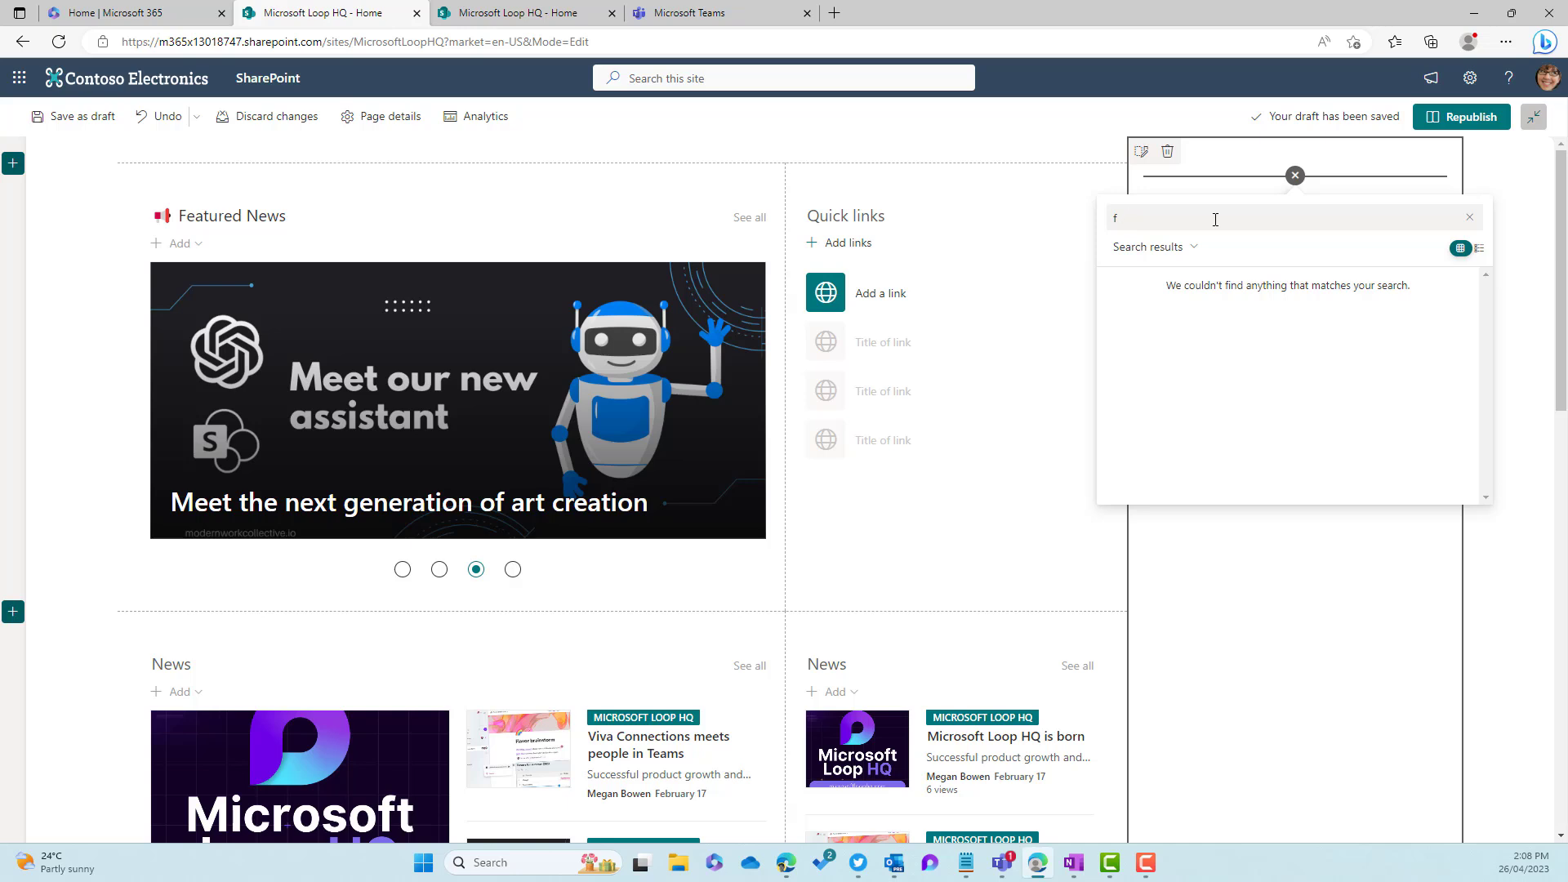
pyautogui.press('BackSpace')
pyautogui.write('sitre')
pyautogui.press('BackSpace')
pyautogui.press('BackSpace')
pyautogui.press('BackSpace')
pyautogui.write('es')
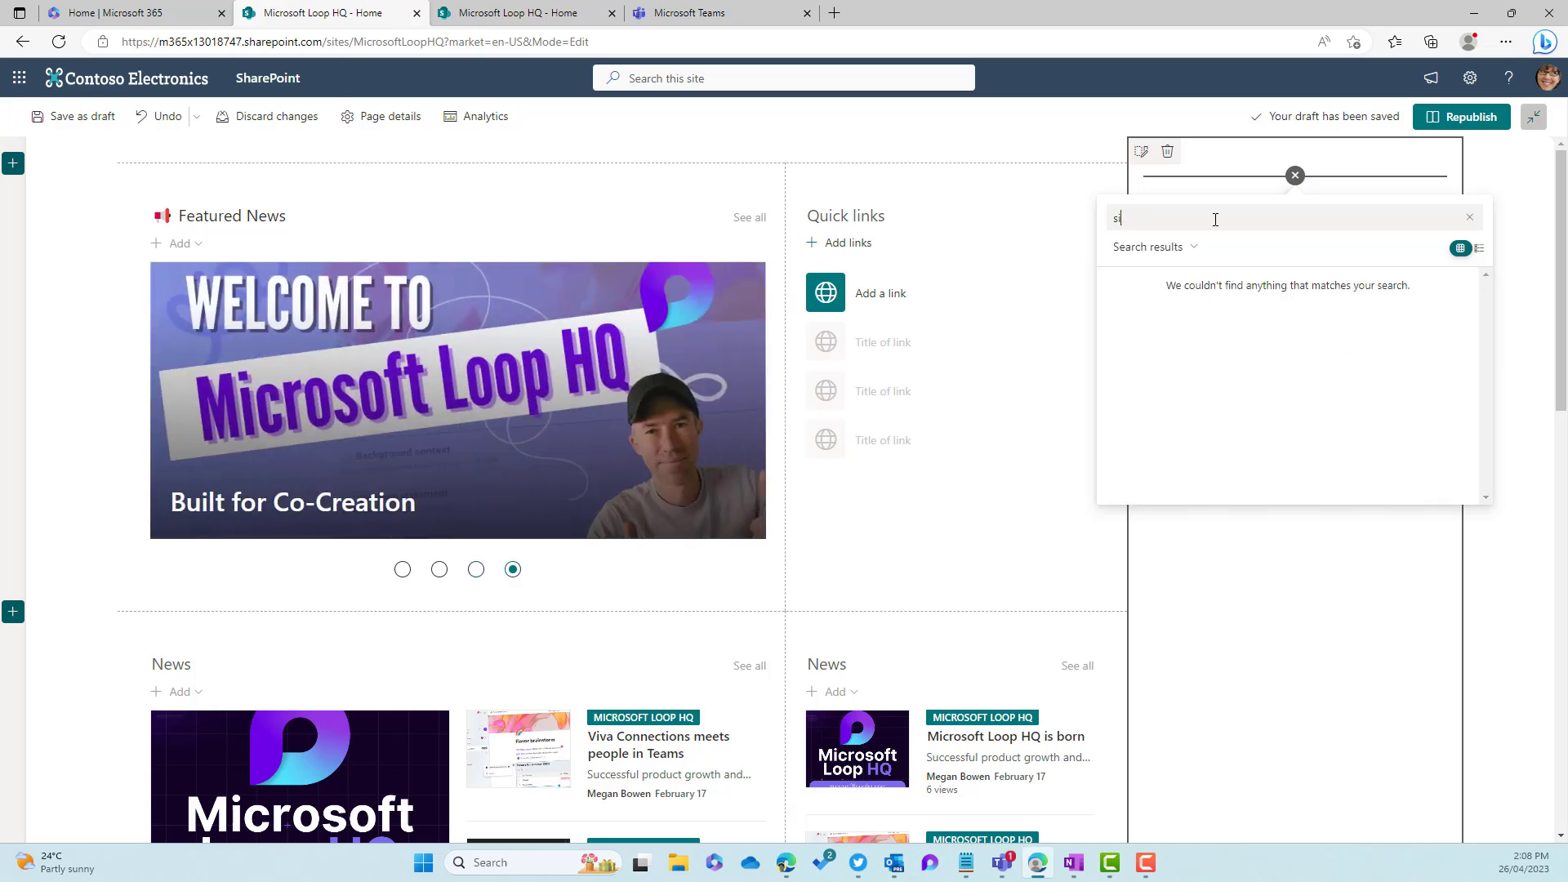
pyautogui.write('te')
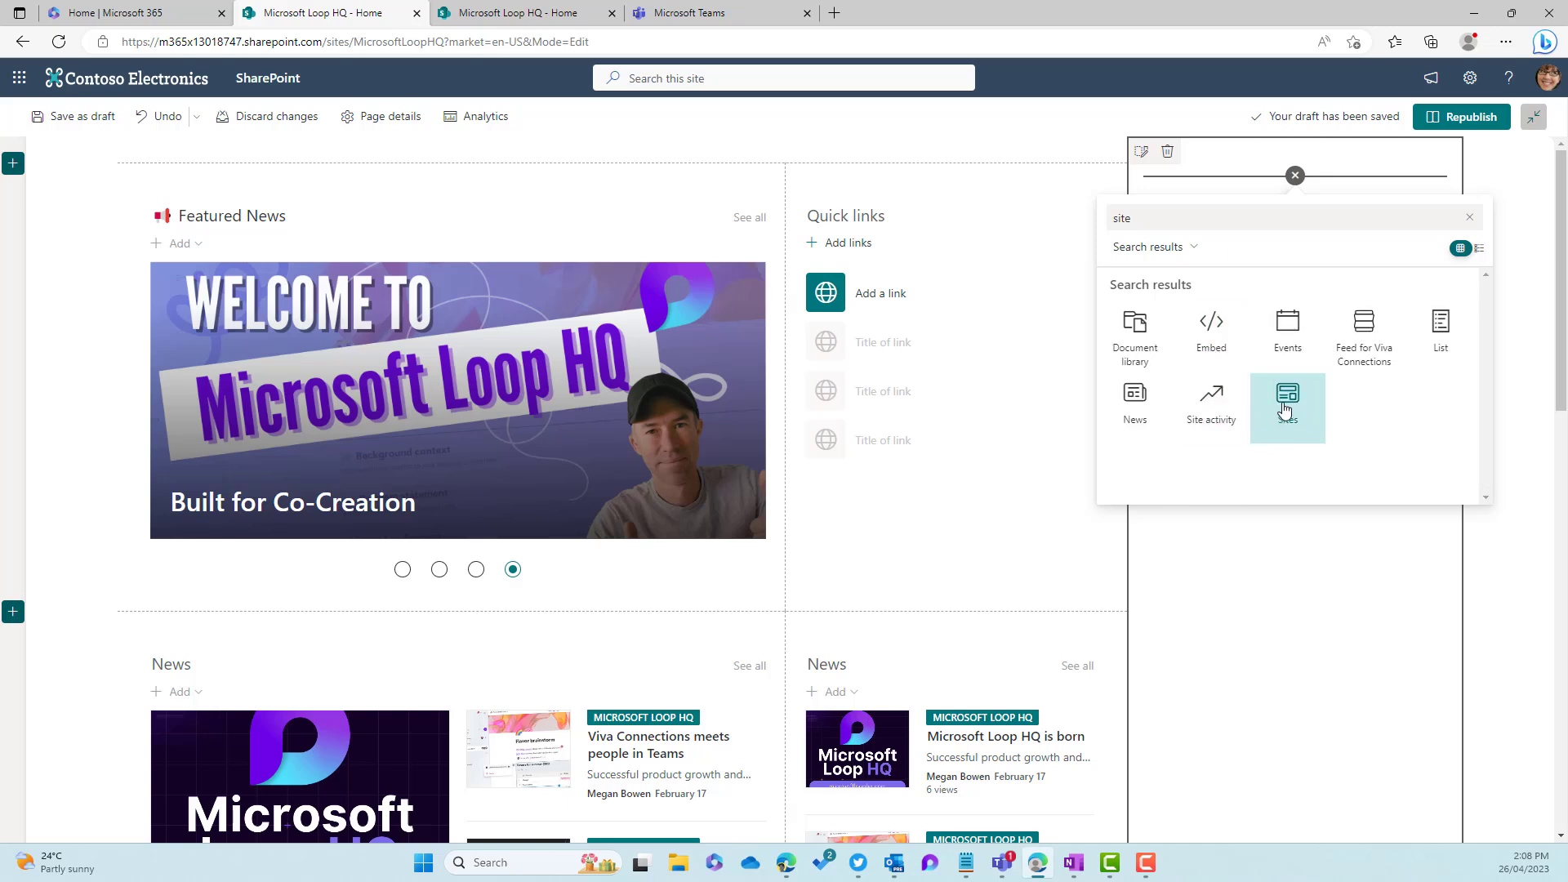
pyautogui.click(1286, 409)
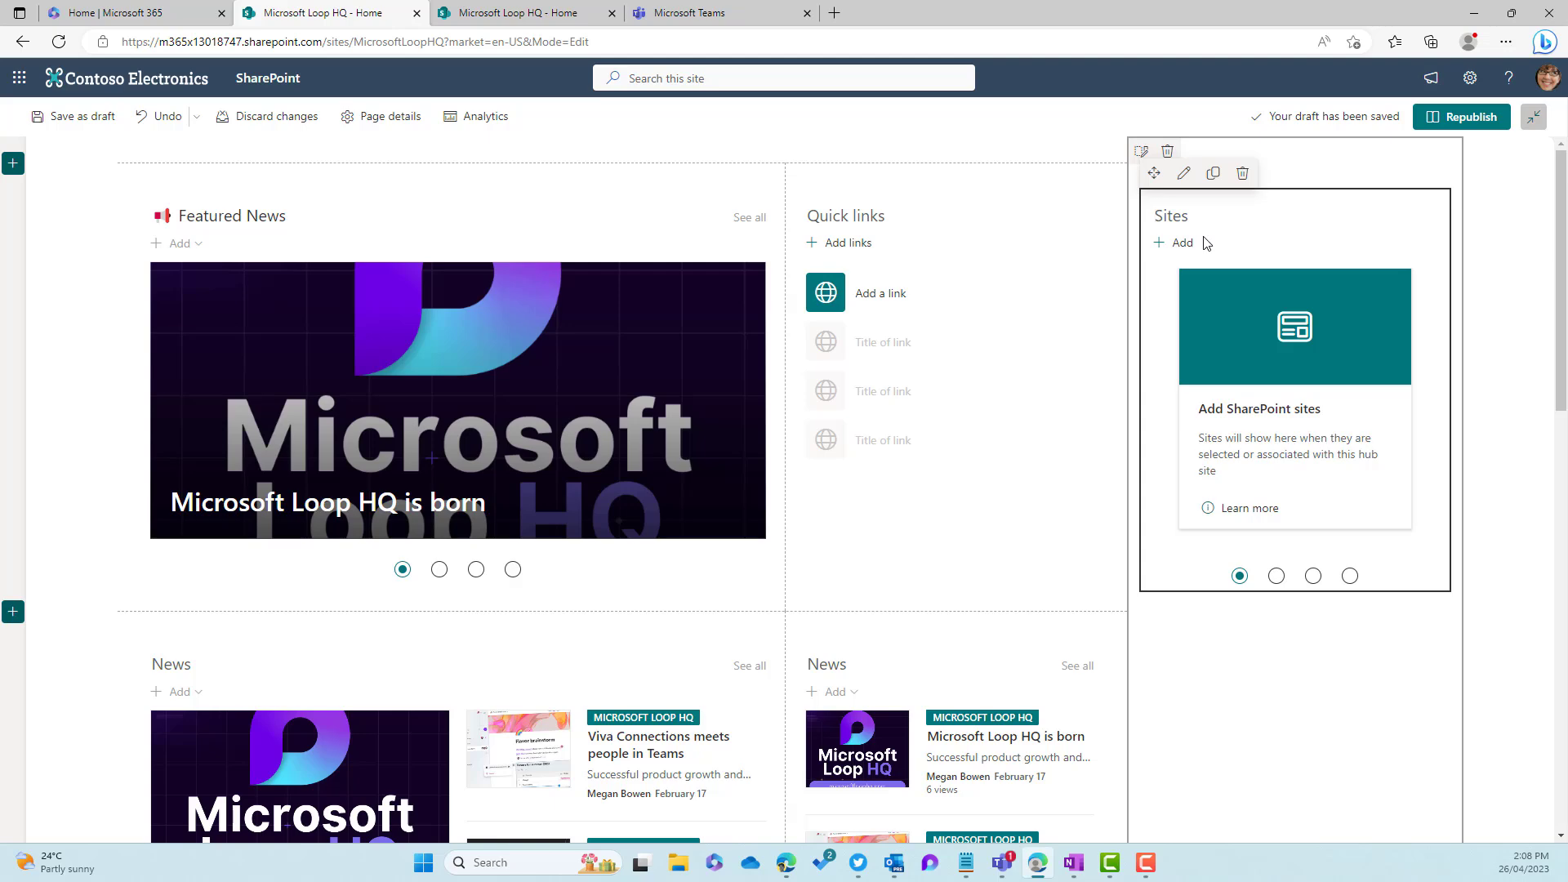
pyautogui.click(1184, 174)
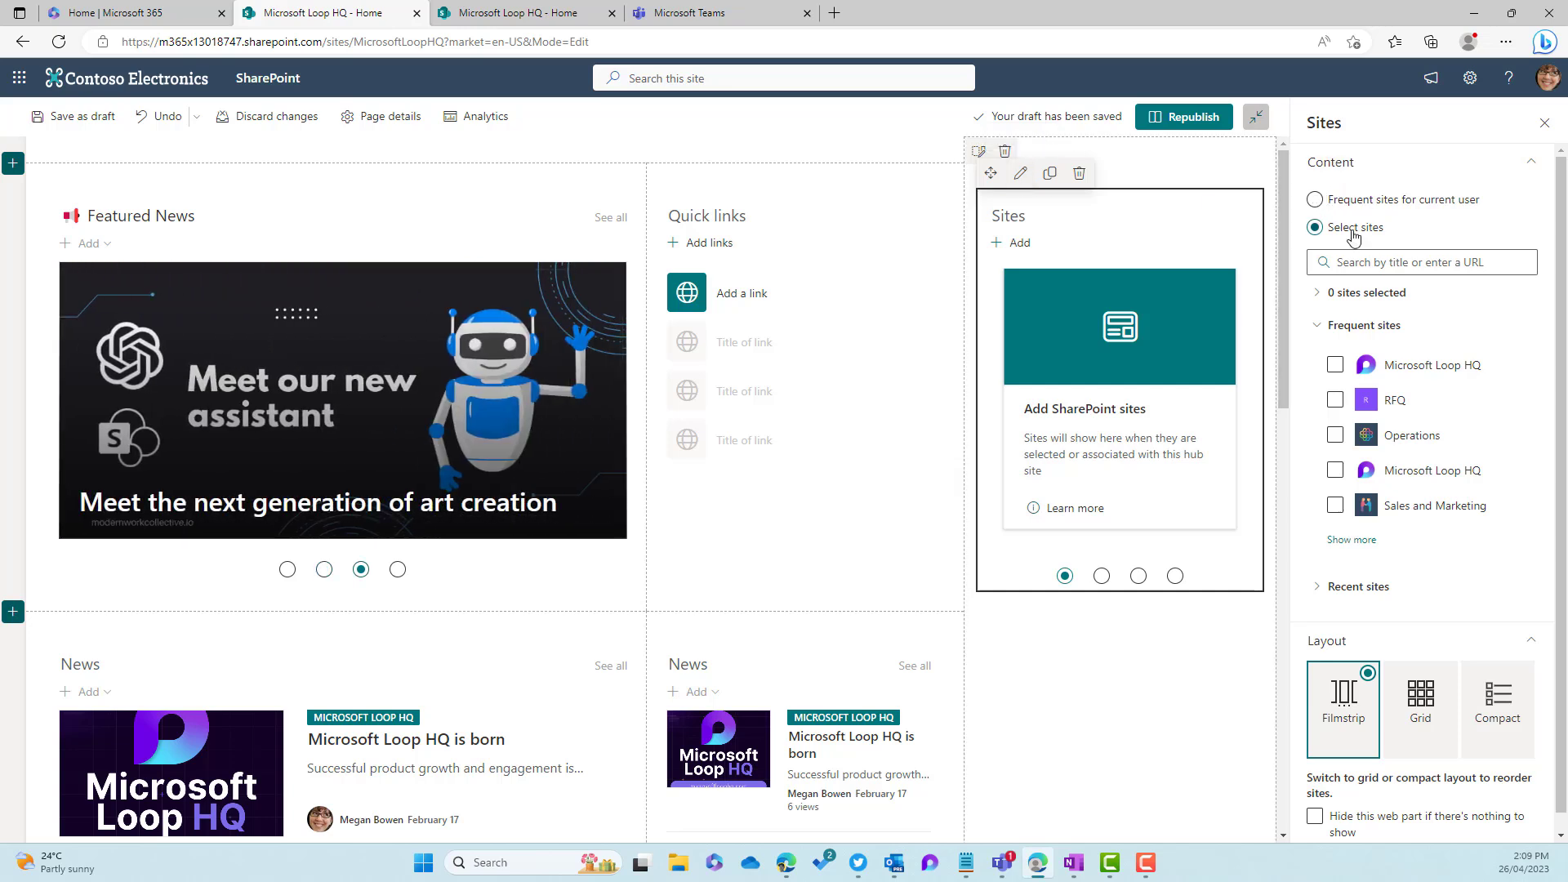
# Select Microsoft Loop HQ, RFQ and Operations from the frequent sites as the sites shown in the Sites web part.
pyautogui.click(1335, 366)
pyautogui.click(1336, 400)
pyautogui.click(1335, 435)
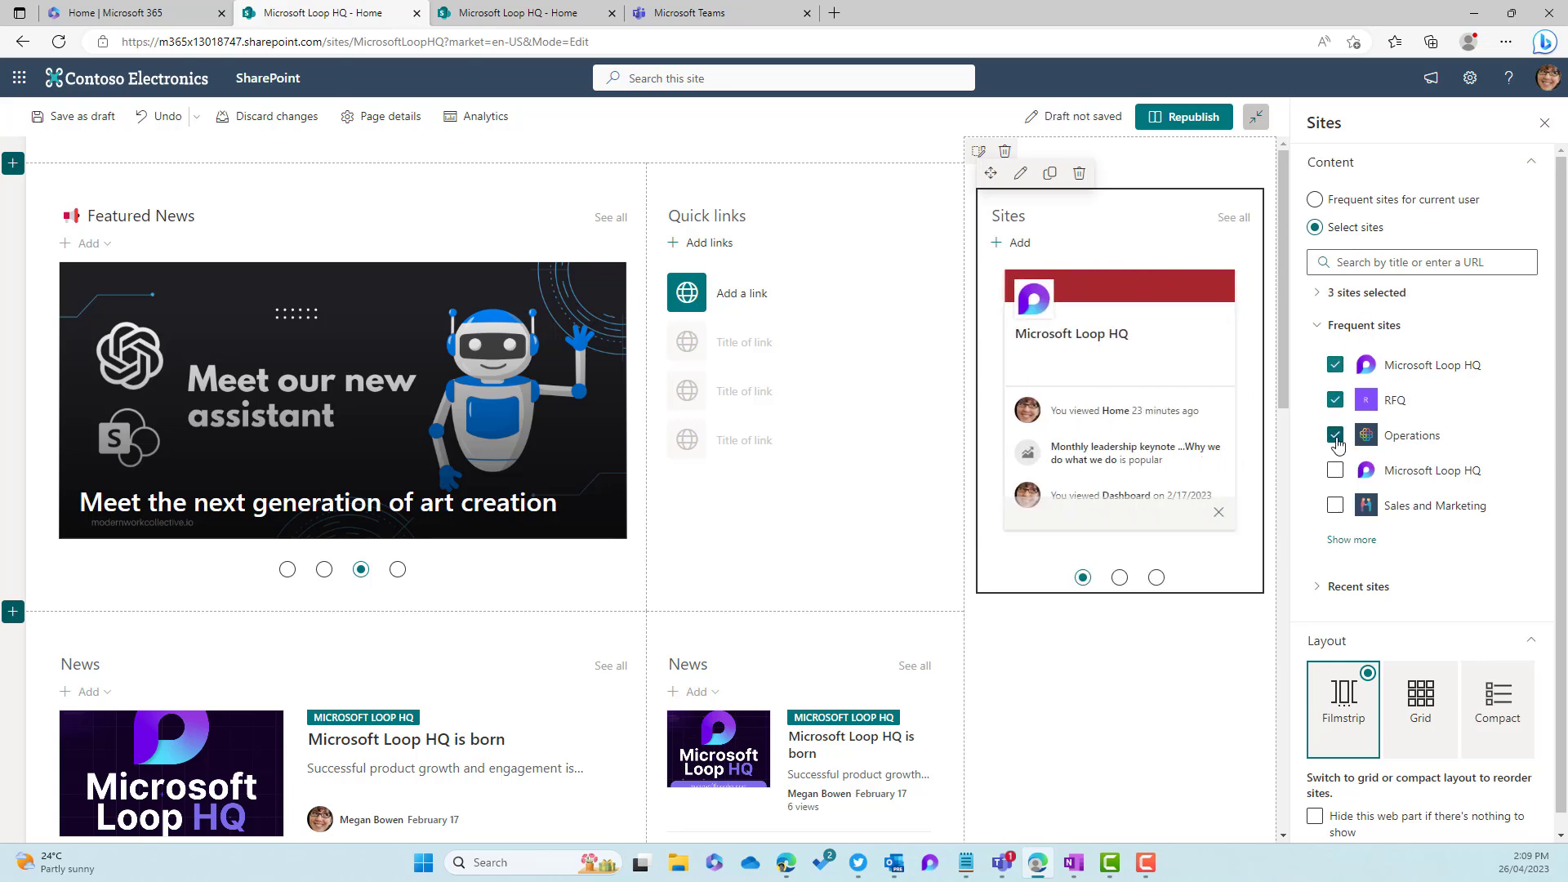
pyautogui.scroll(-1, 1443, 601)
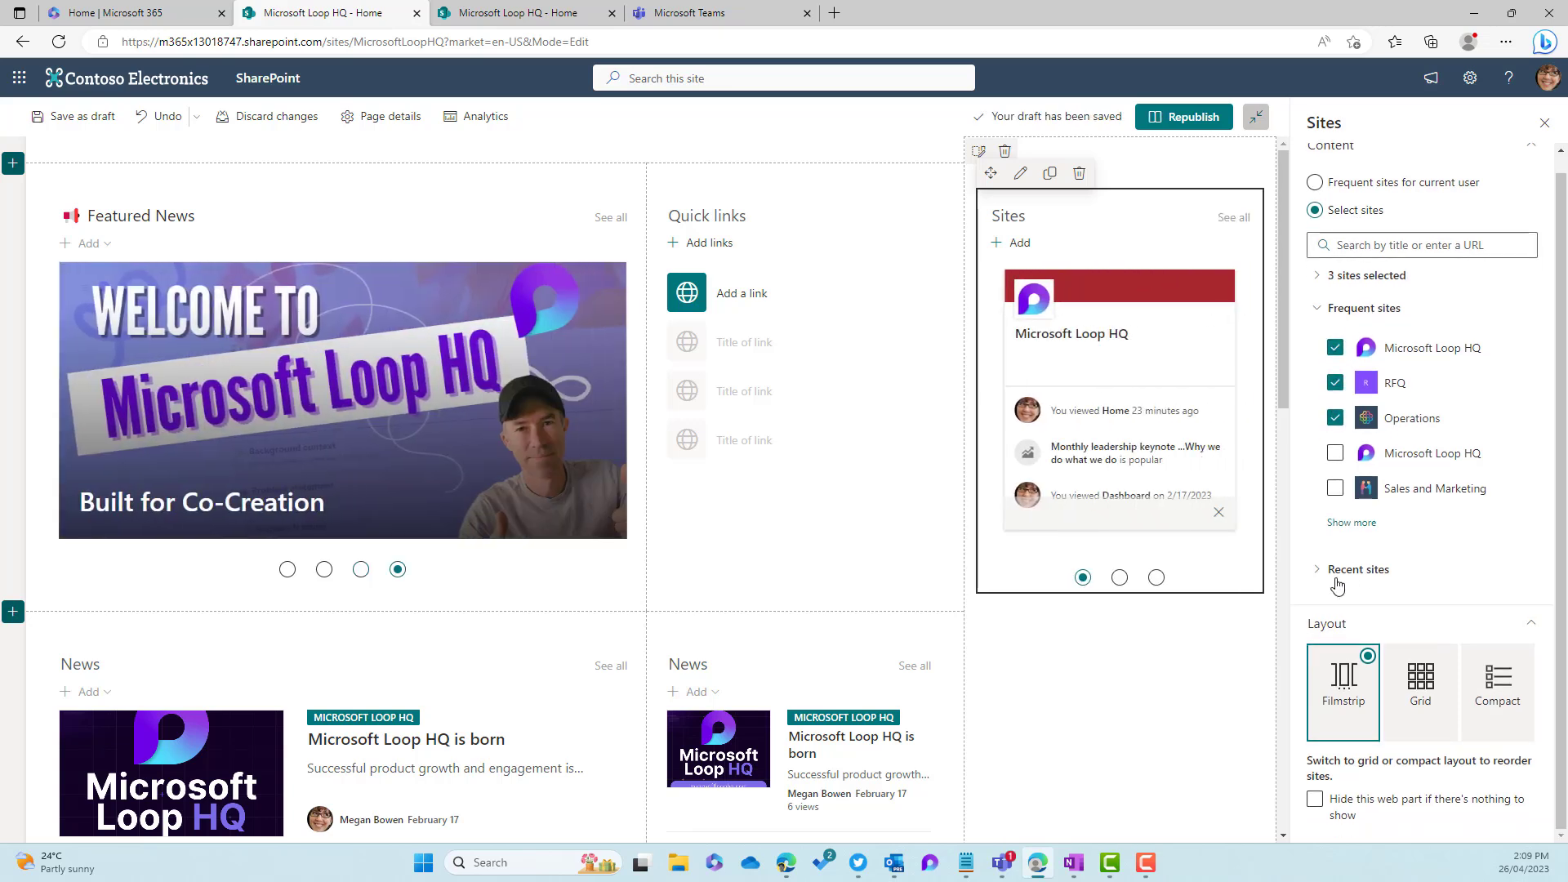
# Set the Sites web part to the Grid layout, showing up to 4 frequent sites for the current user.
pyautogui.click(1417, 705)
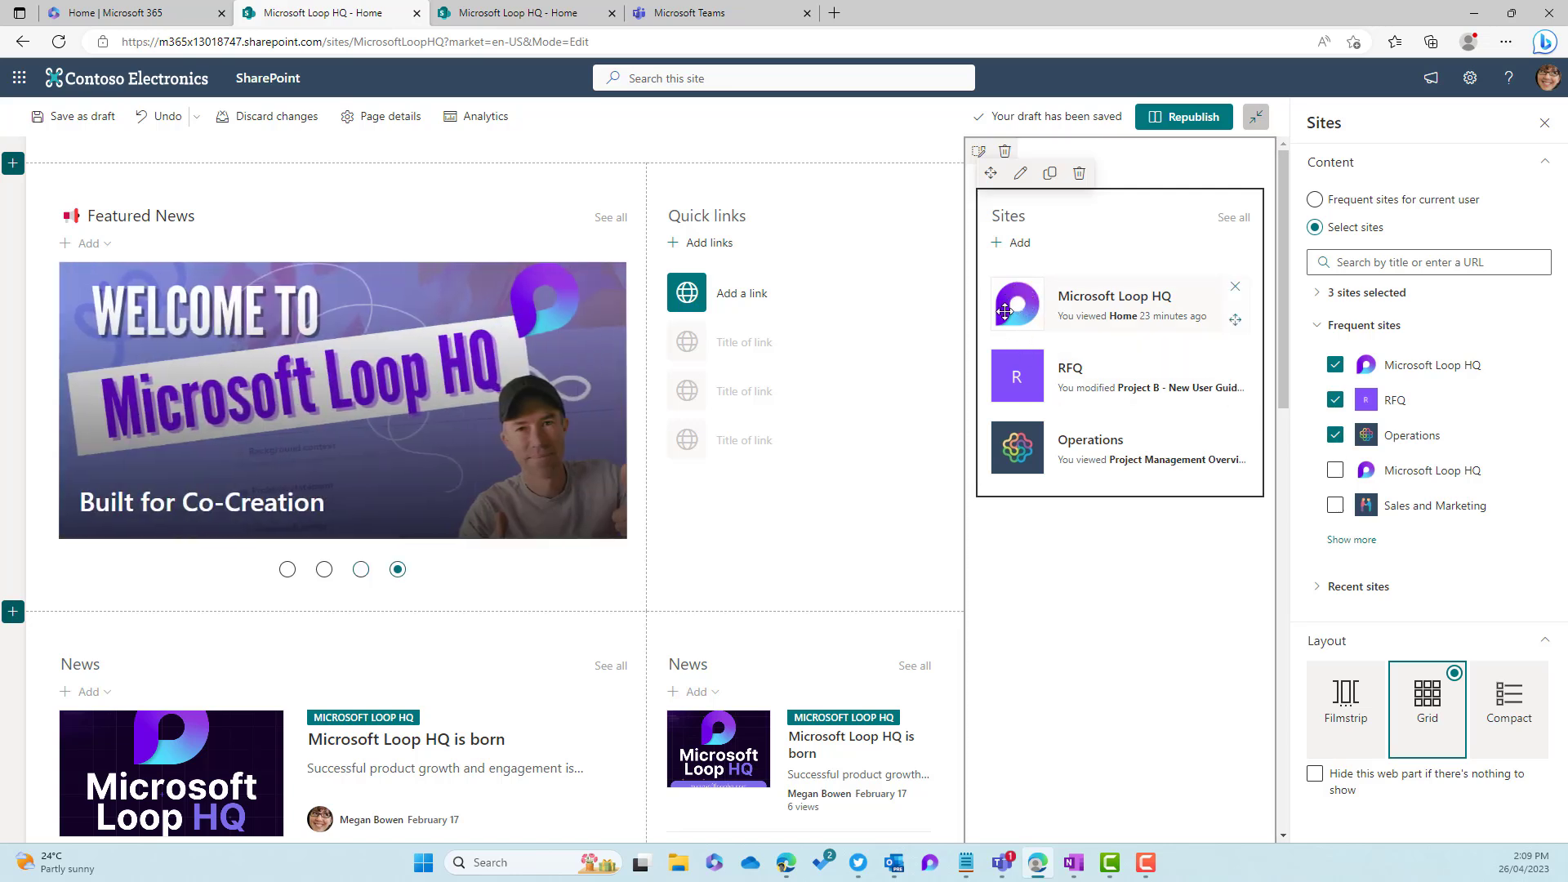
pyautogui.click(1315, 200)
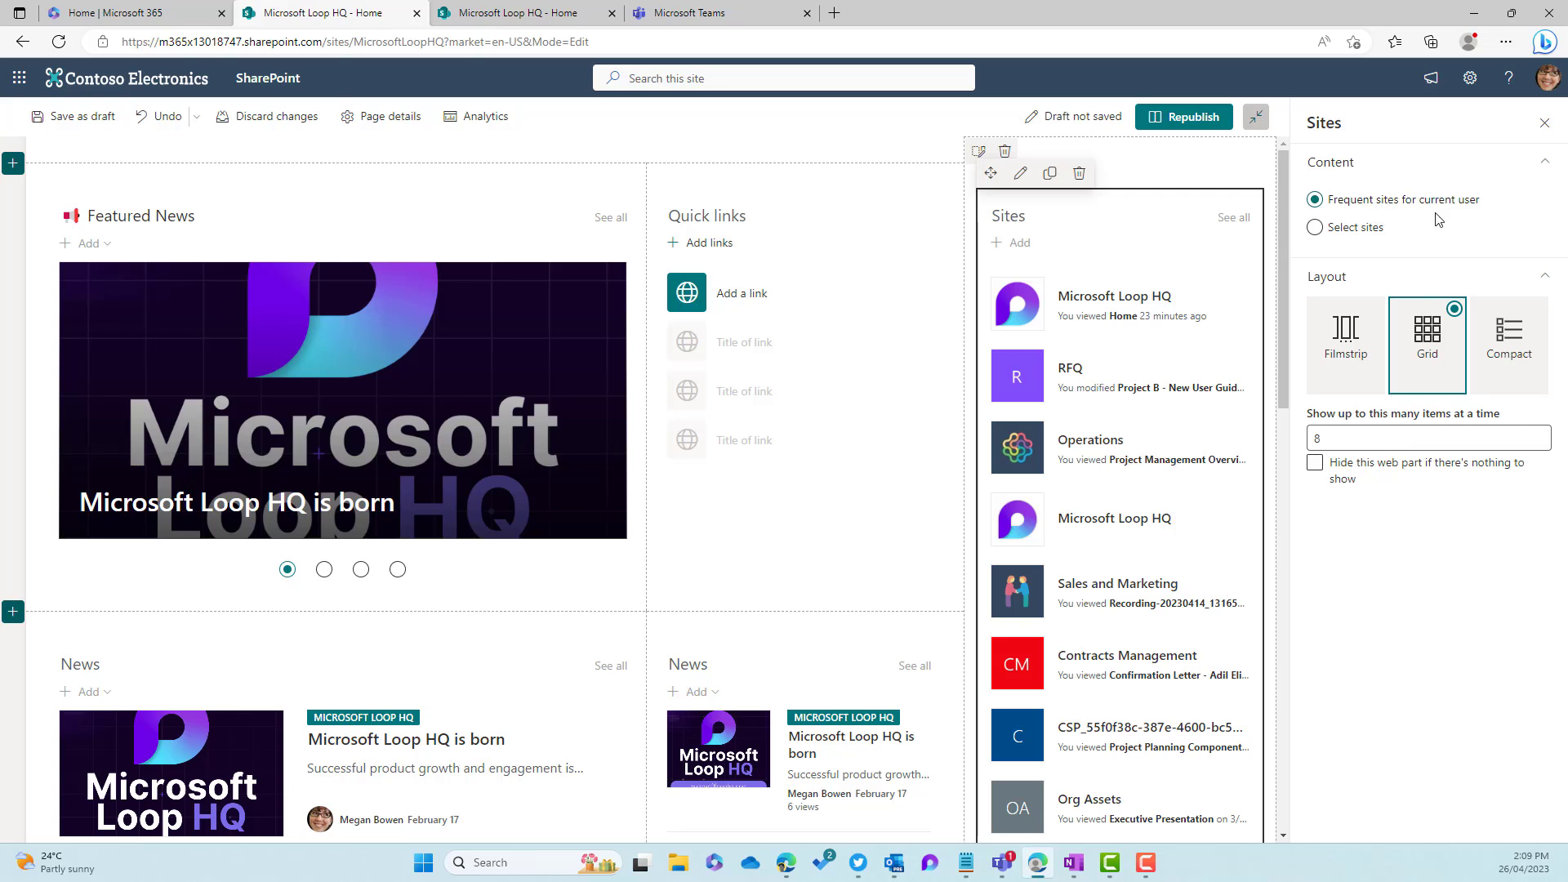
pyautogui.doubleClick(1309, 441)
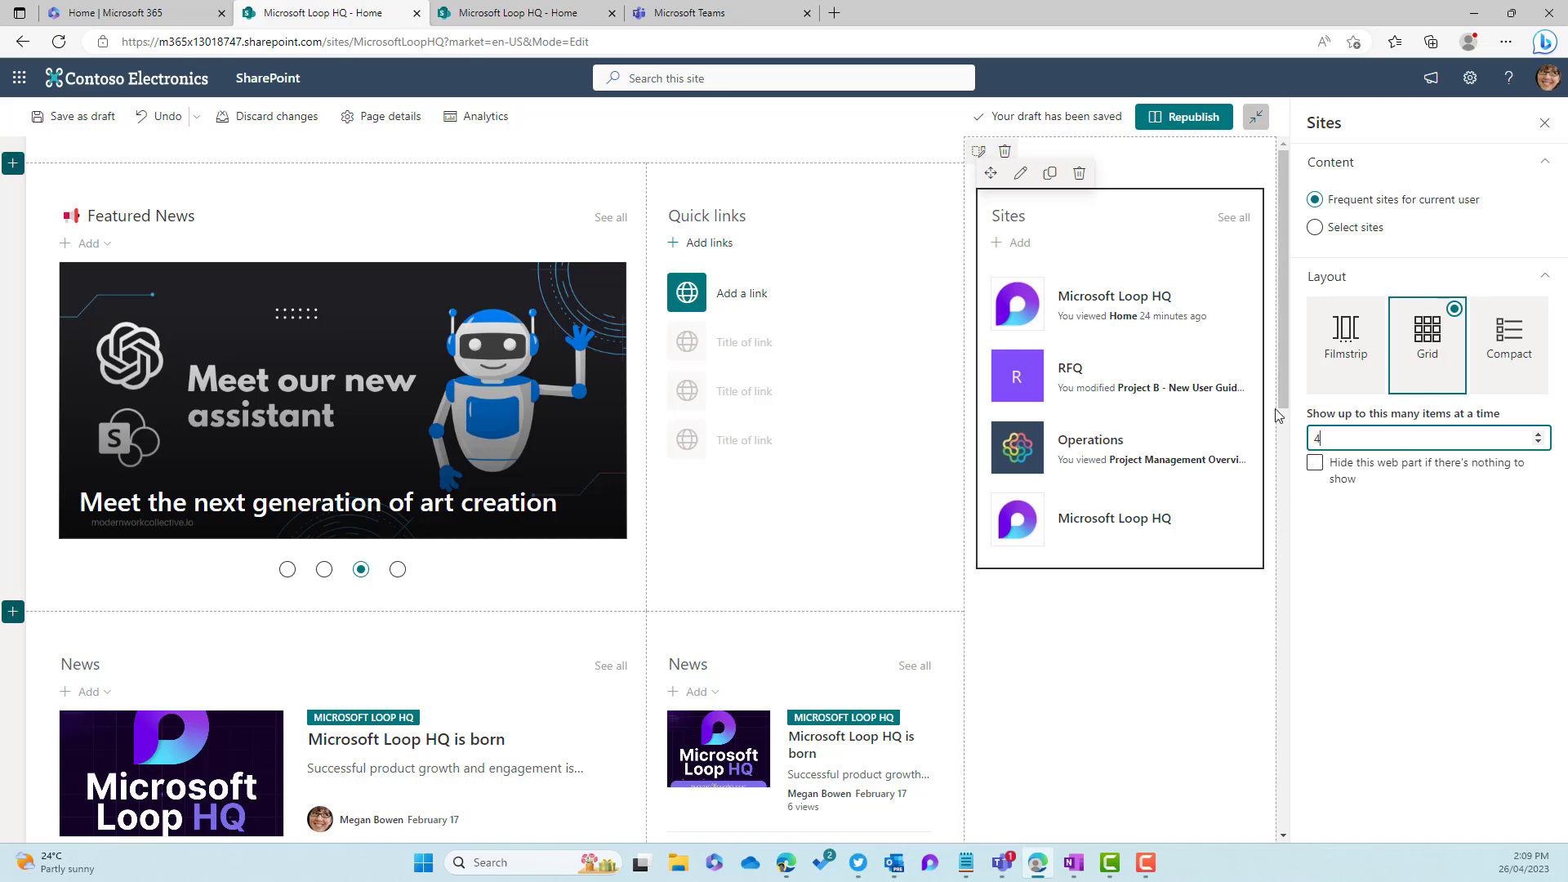
# Add a Recent documents web part below Sites in the vertical section and open its maximum number of documents for editing.
pyautogui.click(1120, 588)
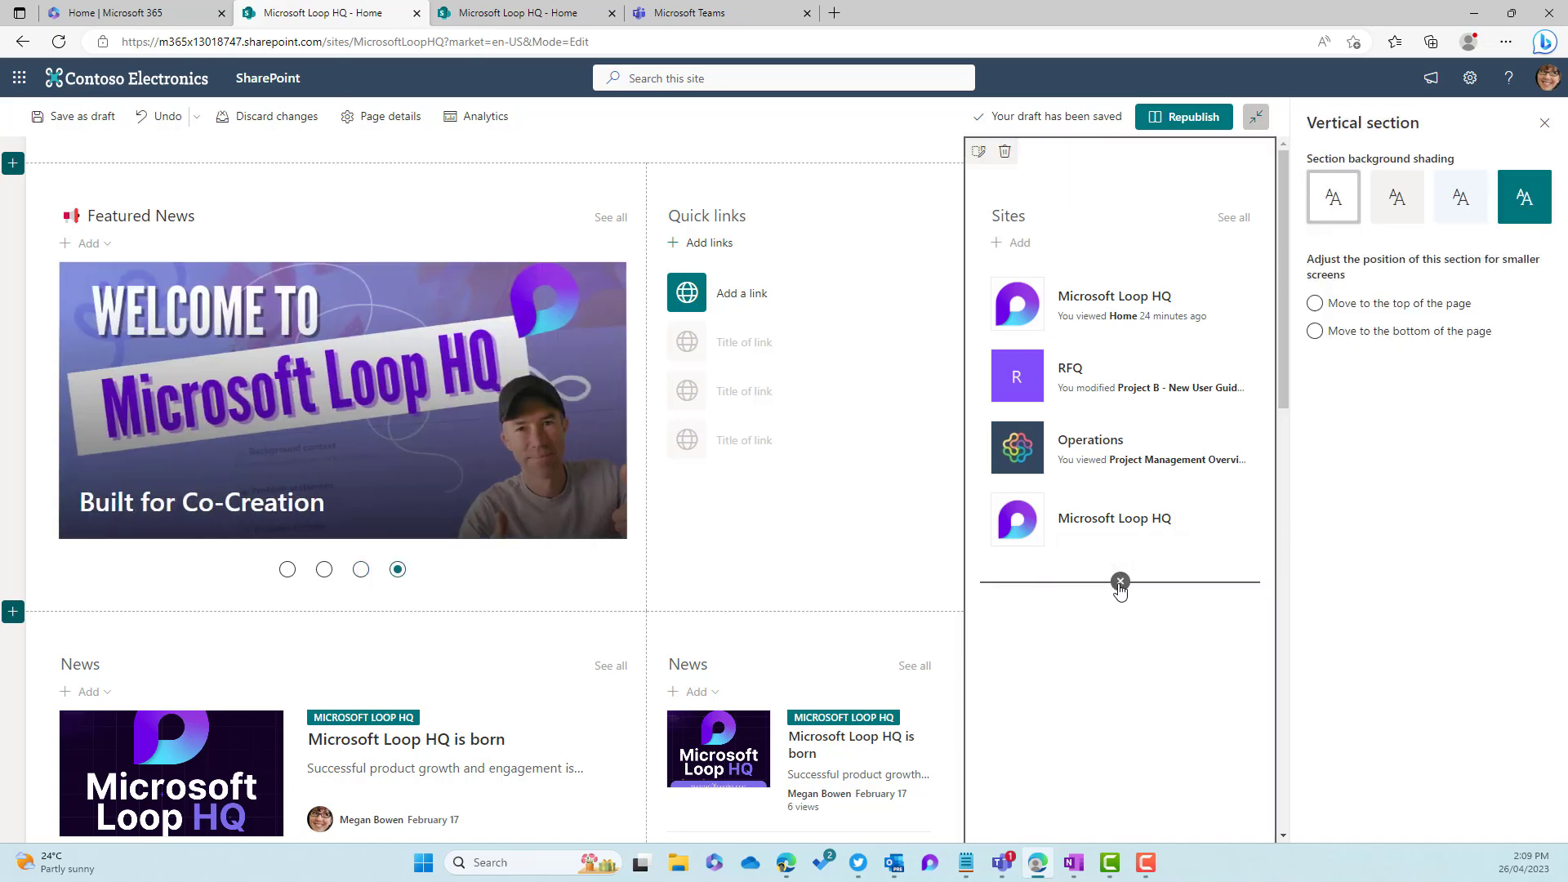
pyautogui.click(1120, 582)
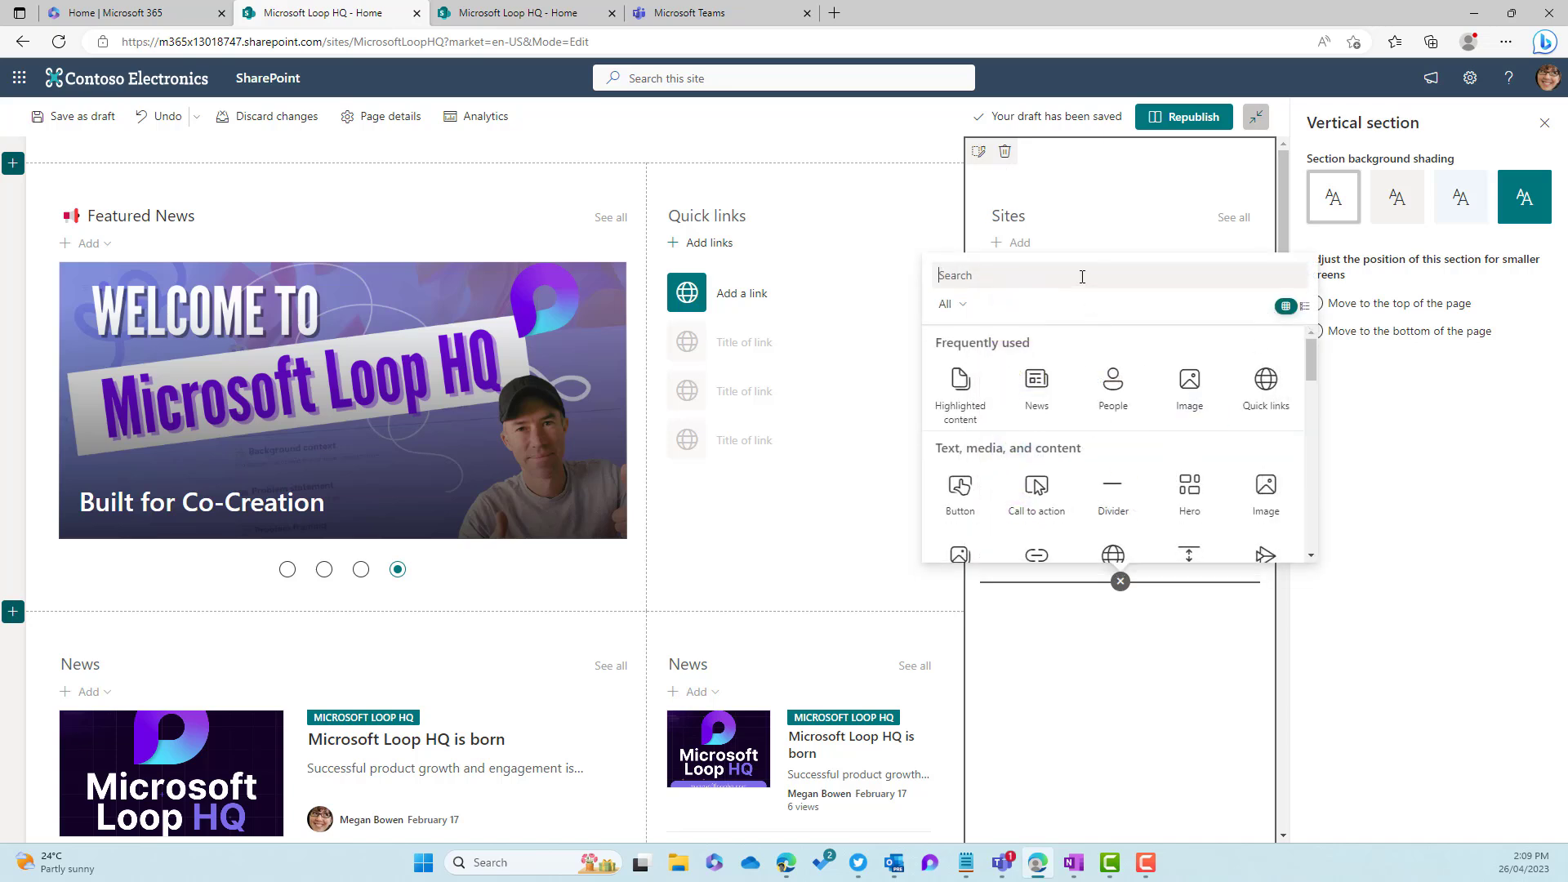
pyautogui.write('recent')
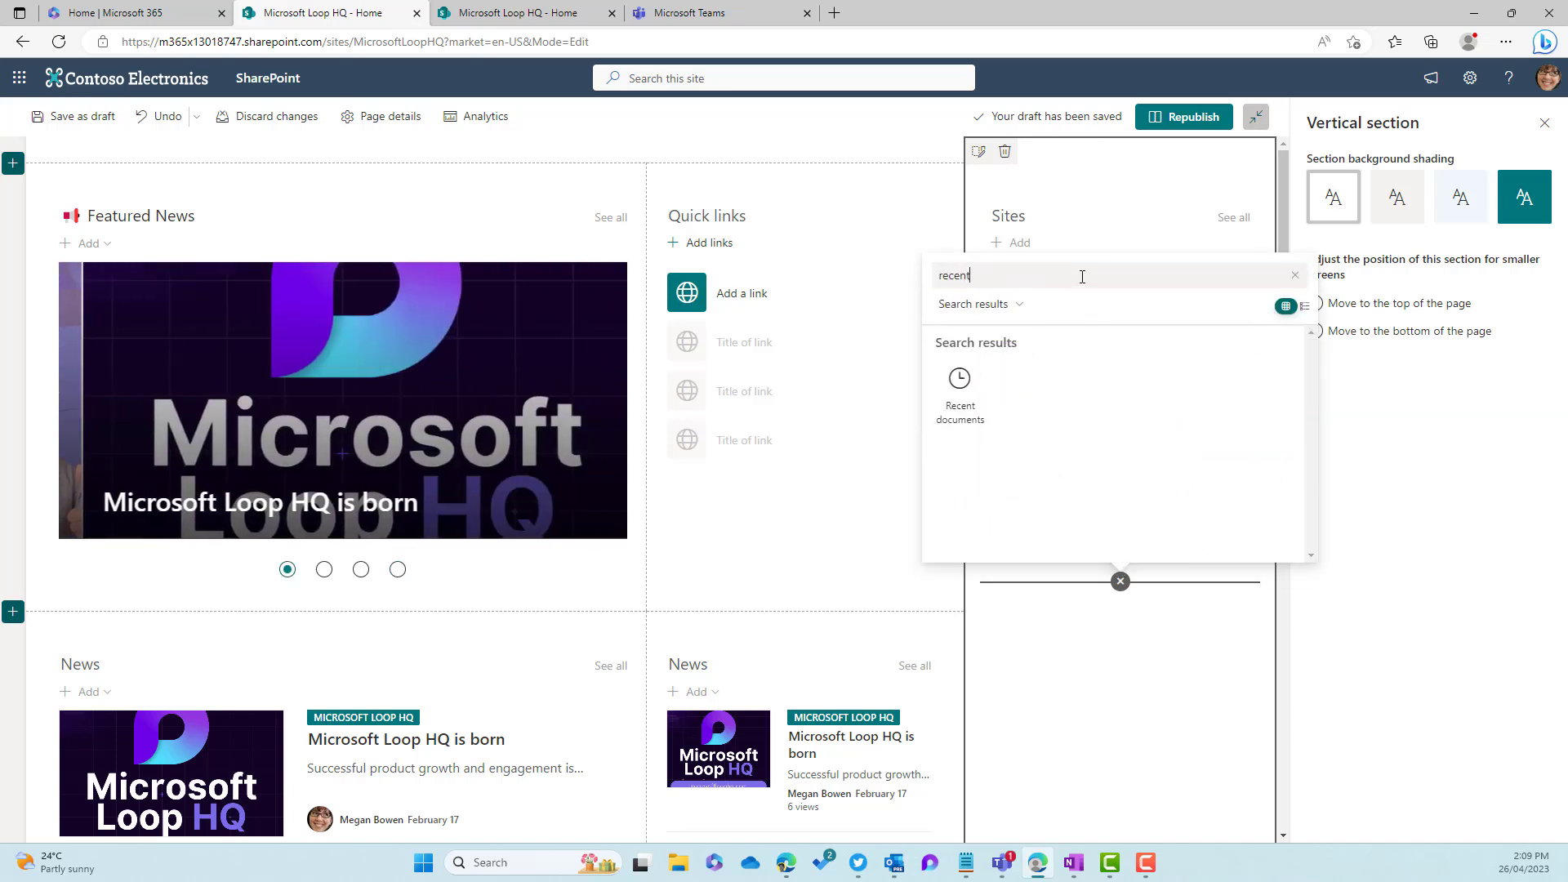
pyautogui.click(964, 401)
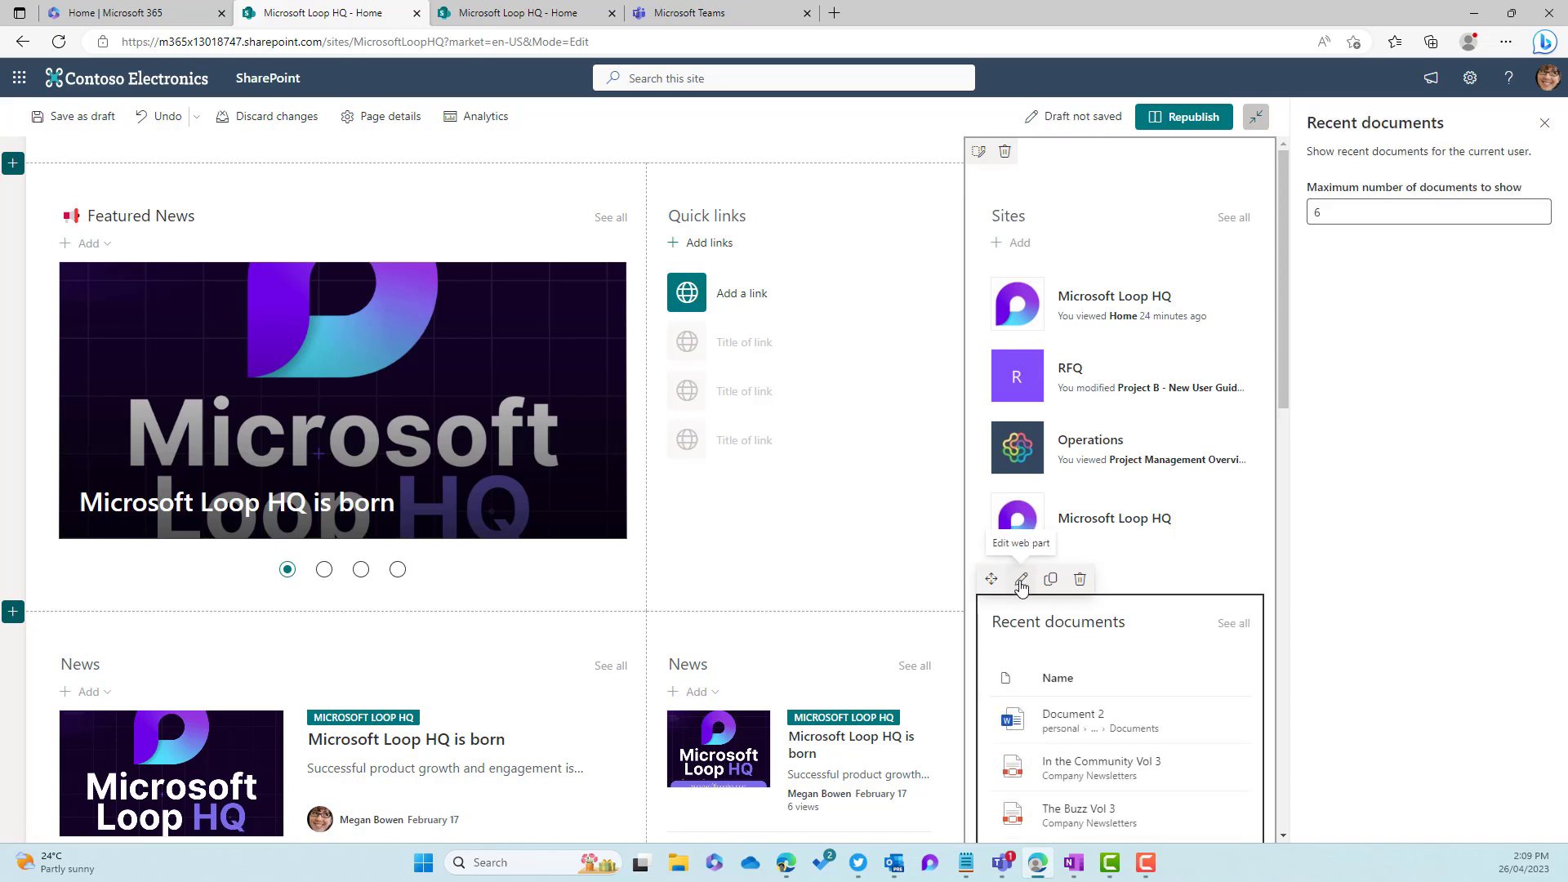
pyautogui.click(1347, 218)
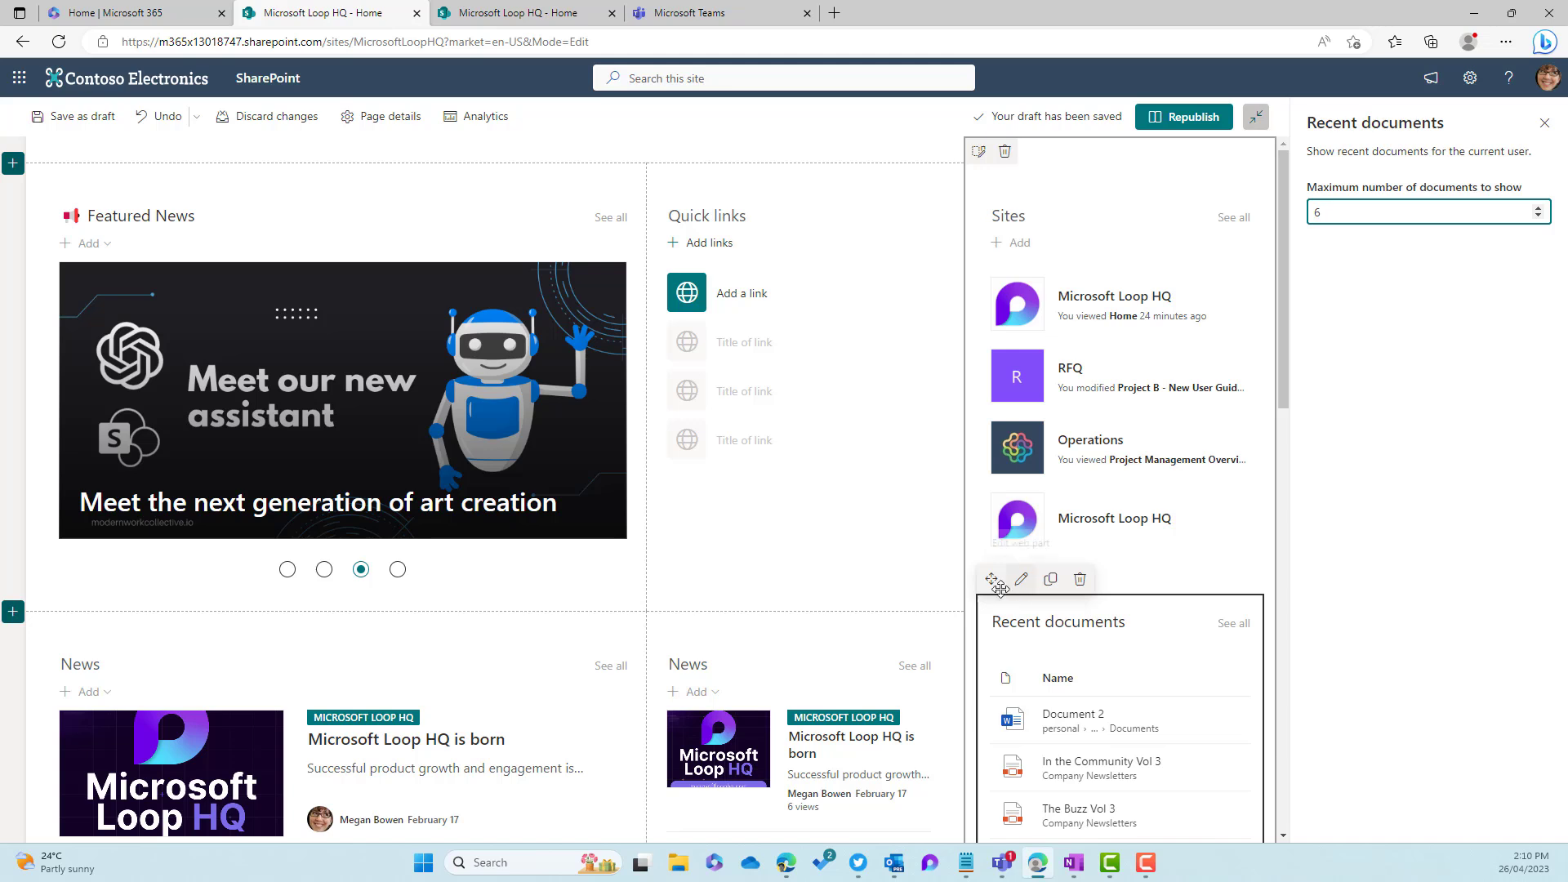
# Move the Recent documents web part above Sites and retitle the Sites web part "My Frequent Sites".
pyautogui.moveTo(991, 579); pyautogui.dragTo(1062, 191)
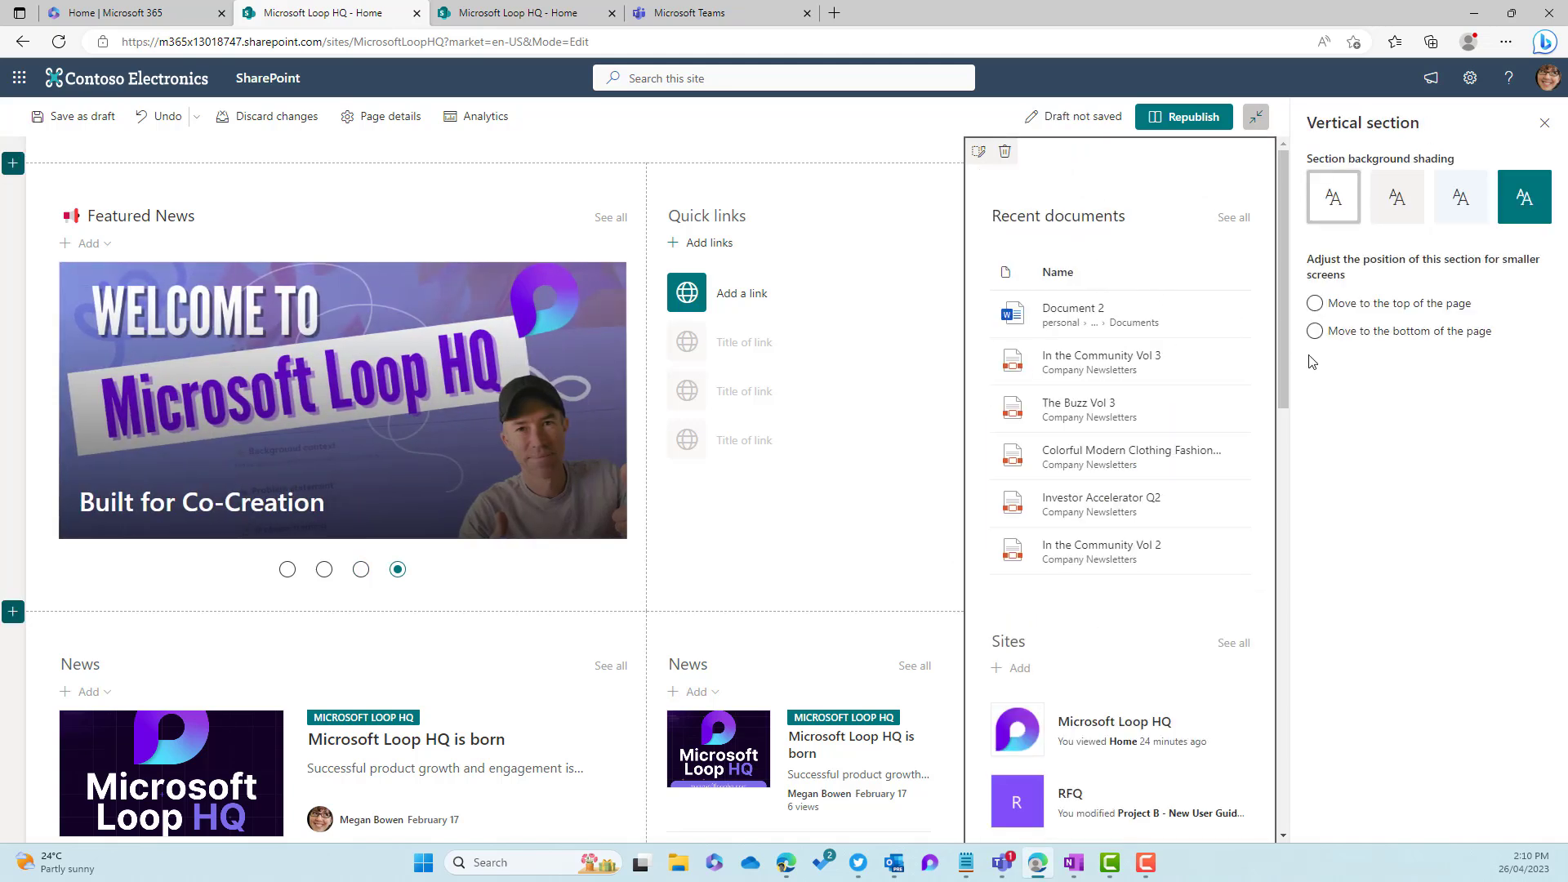
pyautogui.scroll(-3, 1201, 444)
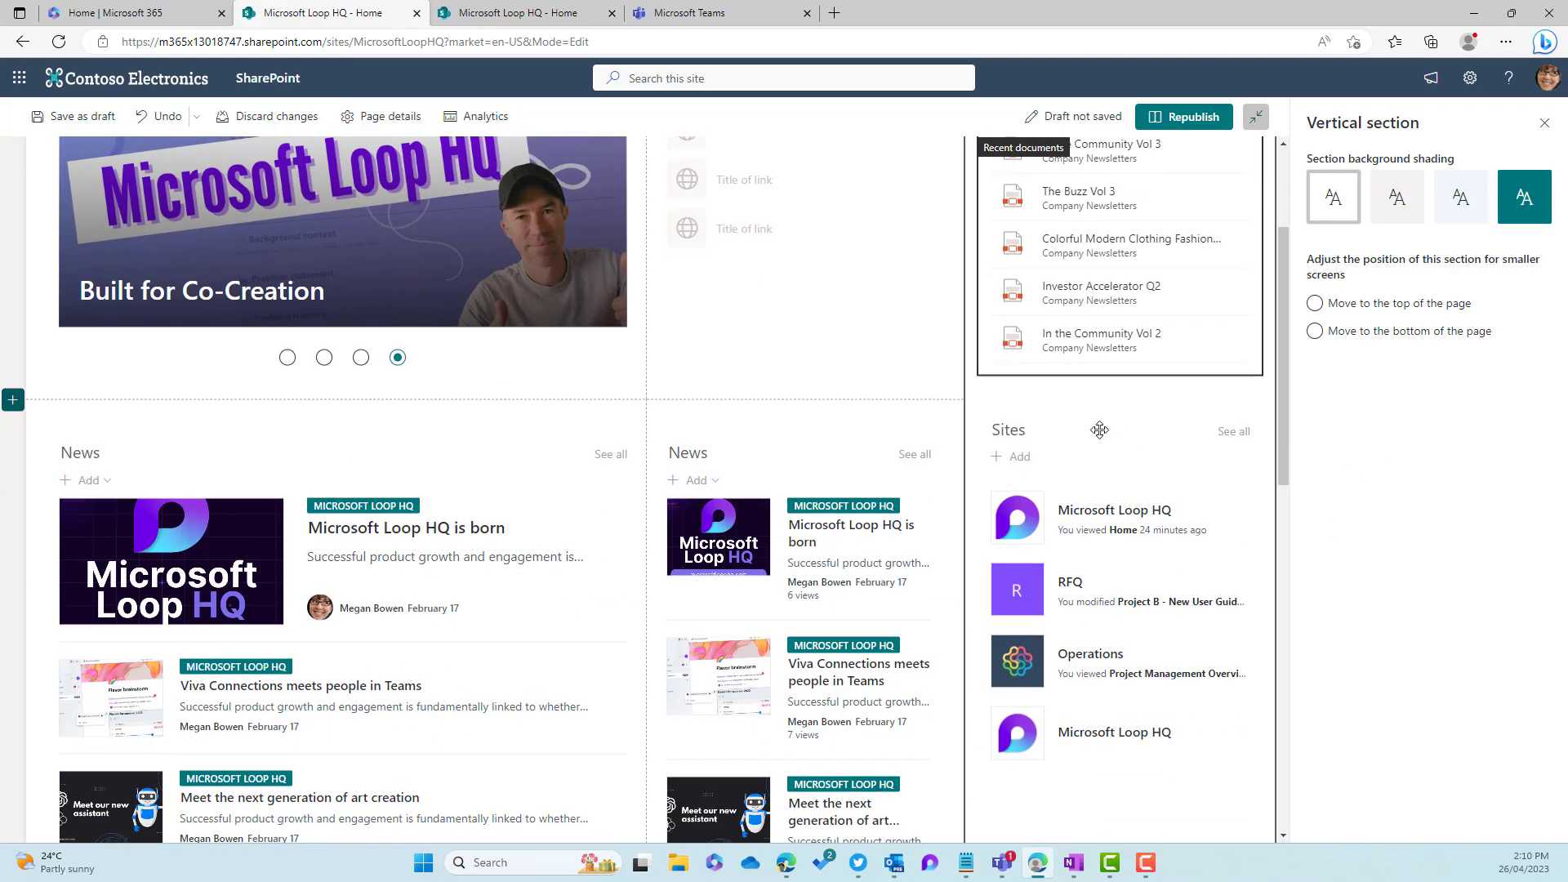
pyautogui.click(1010, 431)
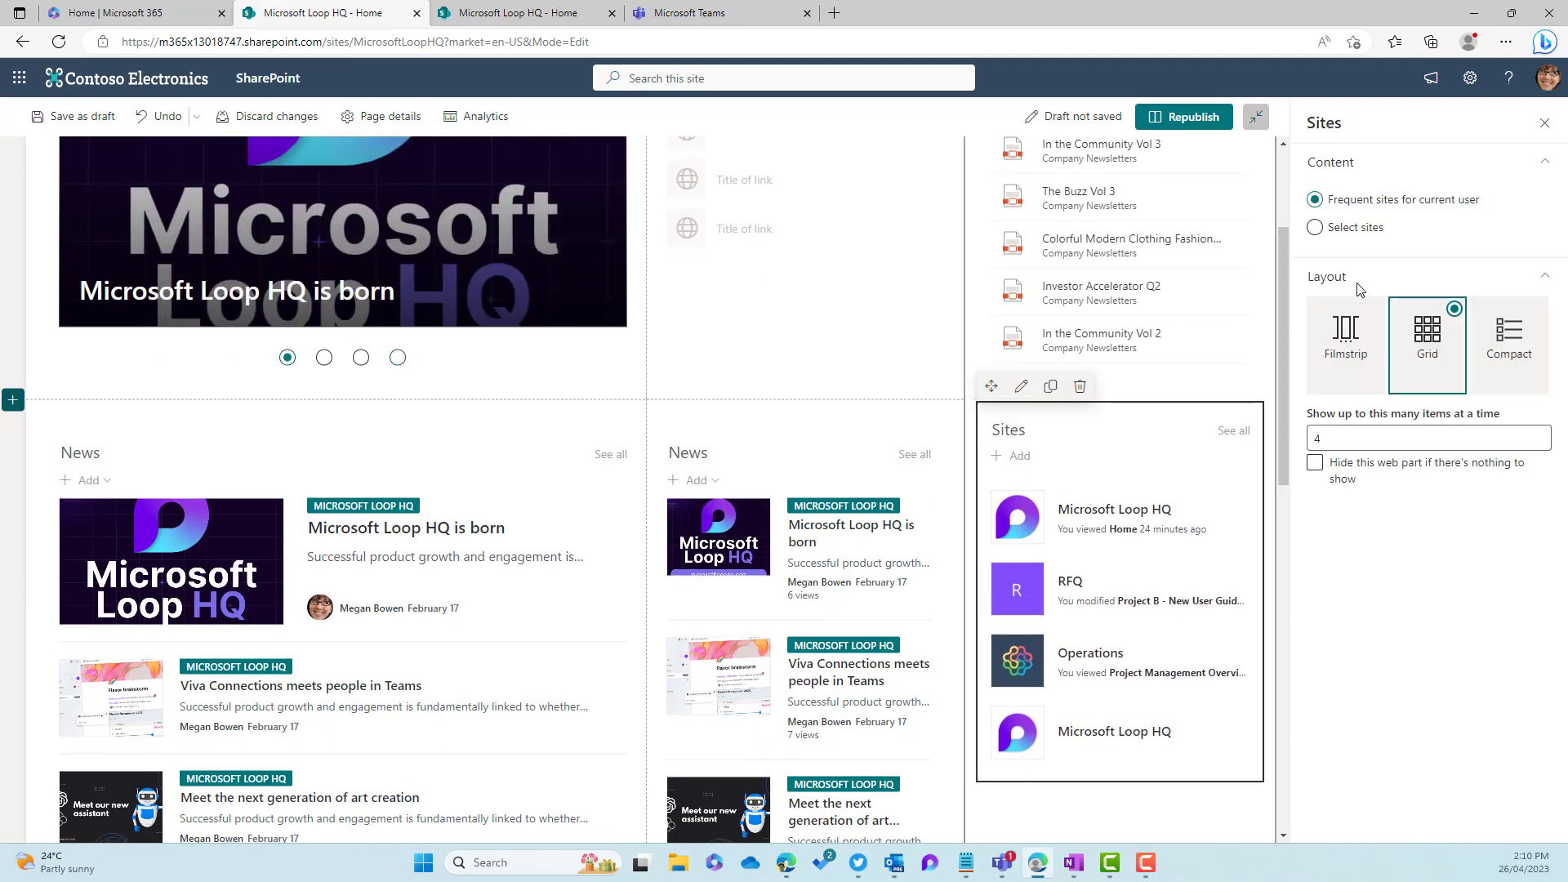
pyautogui.click(1009, 430)
pyautogui.hotkey('ctrl', 'a')
pyautogui.write('My ')
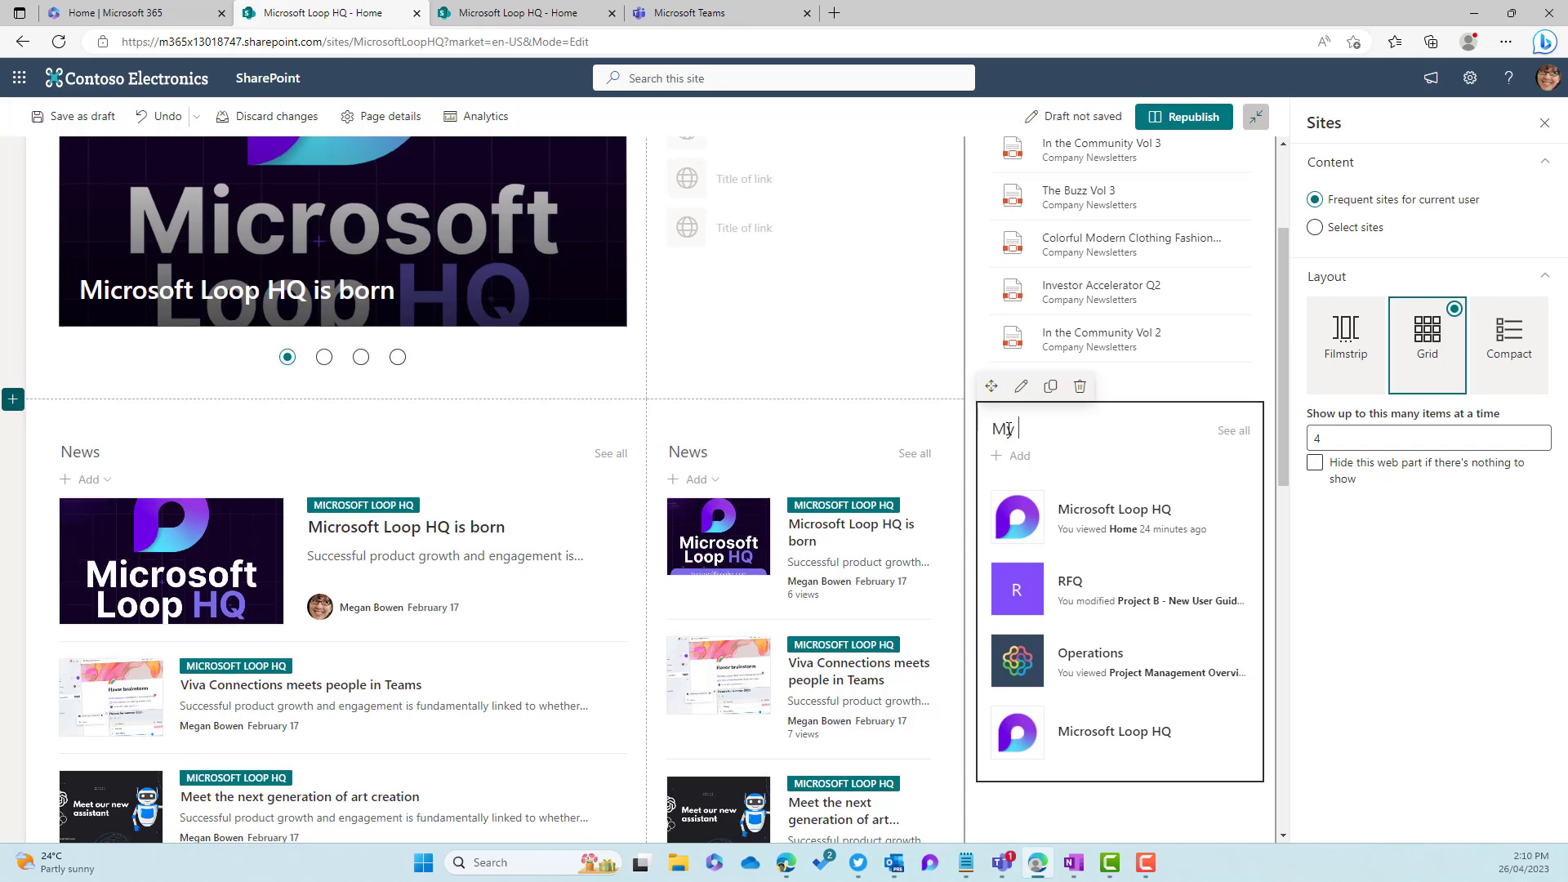
pyautogui.write('Frequ')
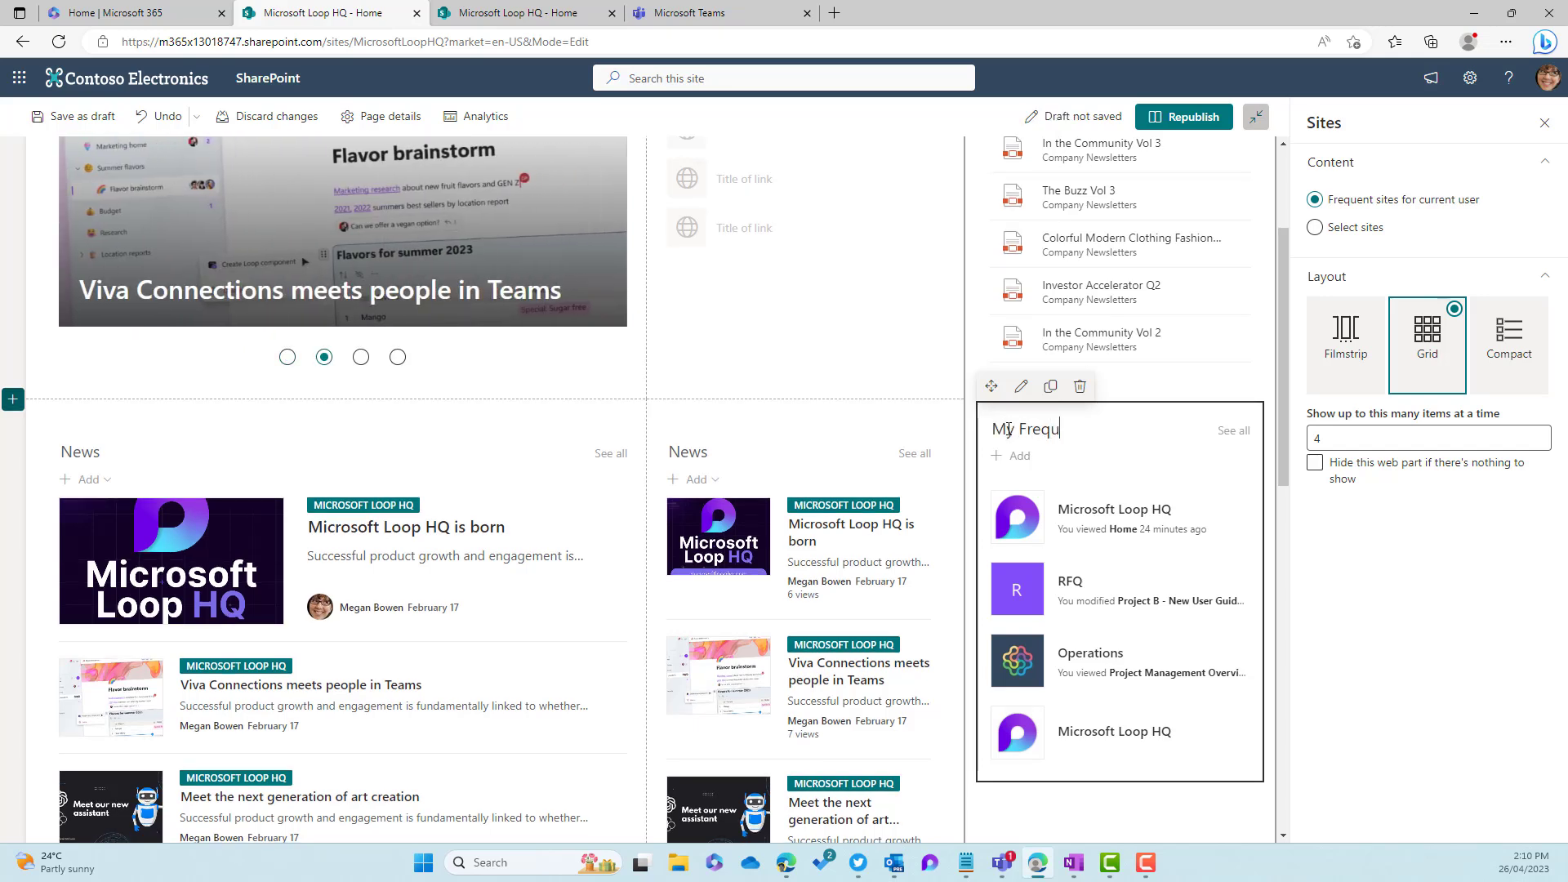
pyautogui.write('ent Sute')
pyautogui.press('BackSpace')
pyautogui.press('BackSpace')
pyautogui.press('BackSpace')
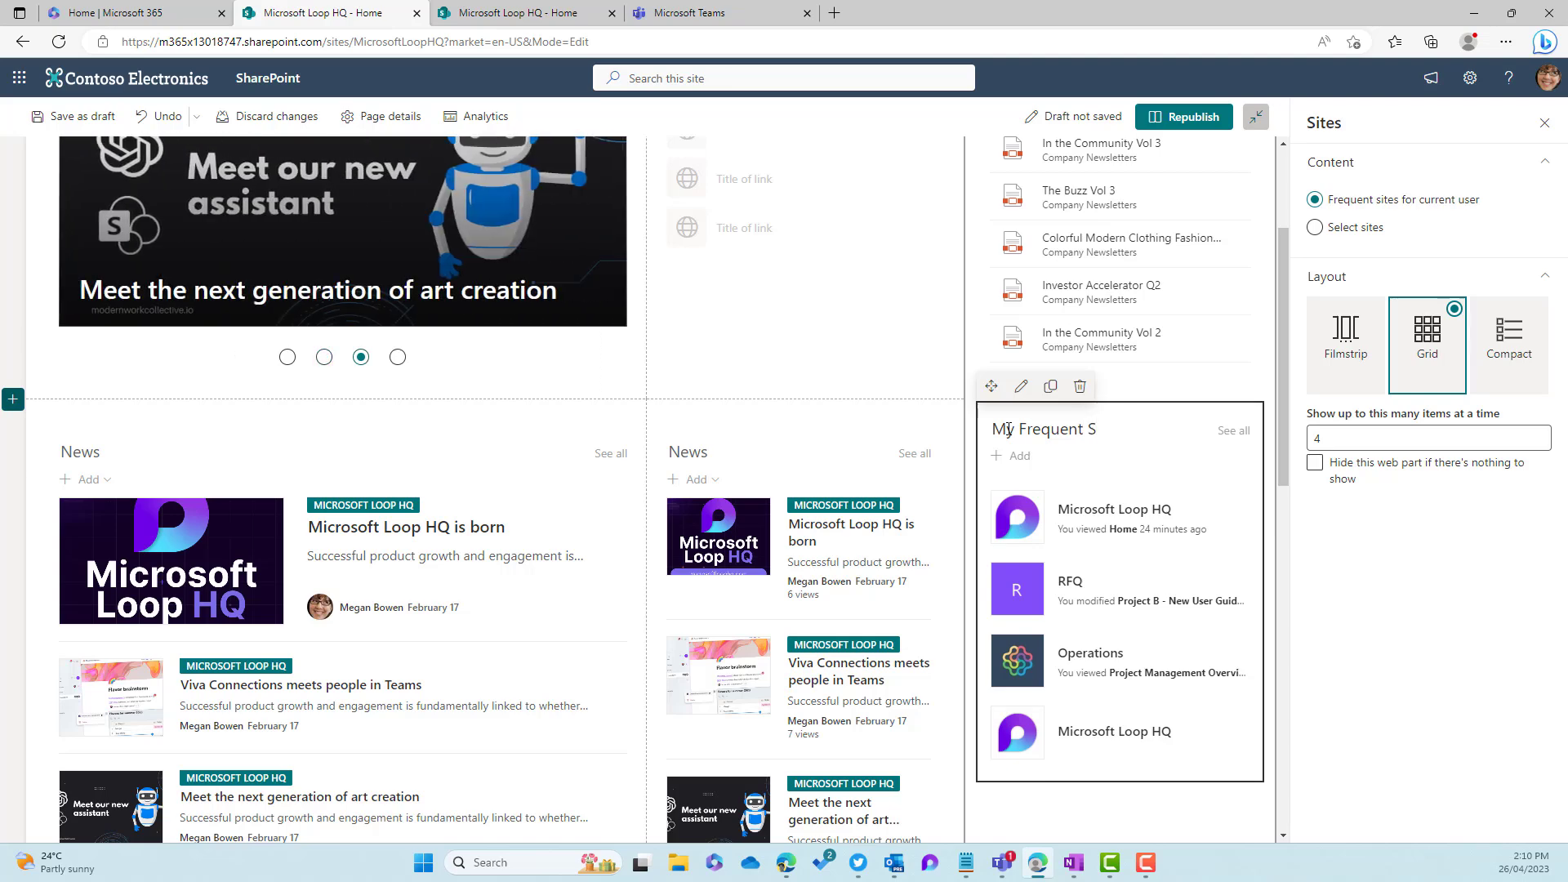
# Retitle the Recent documents web part in the vertical section "My Recent documents".
pyautogui.scroll(2, 1008, 429)
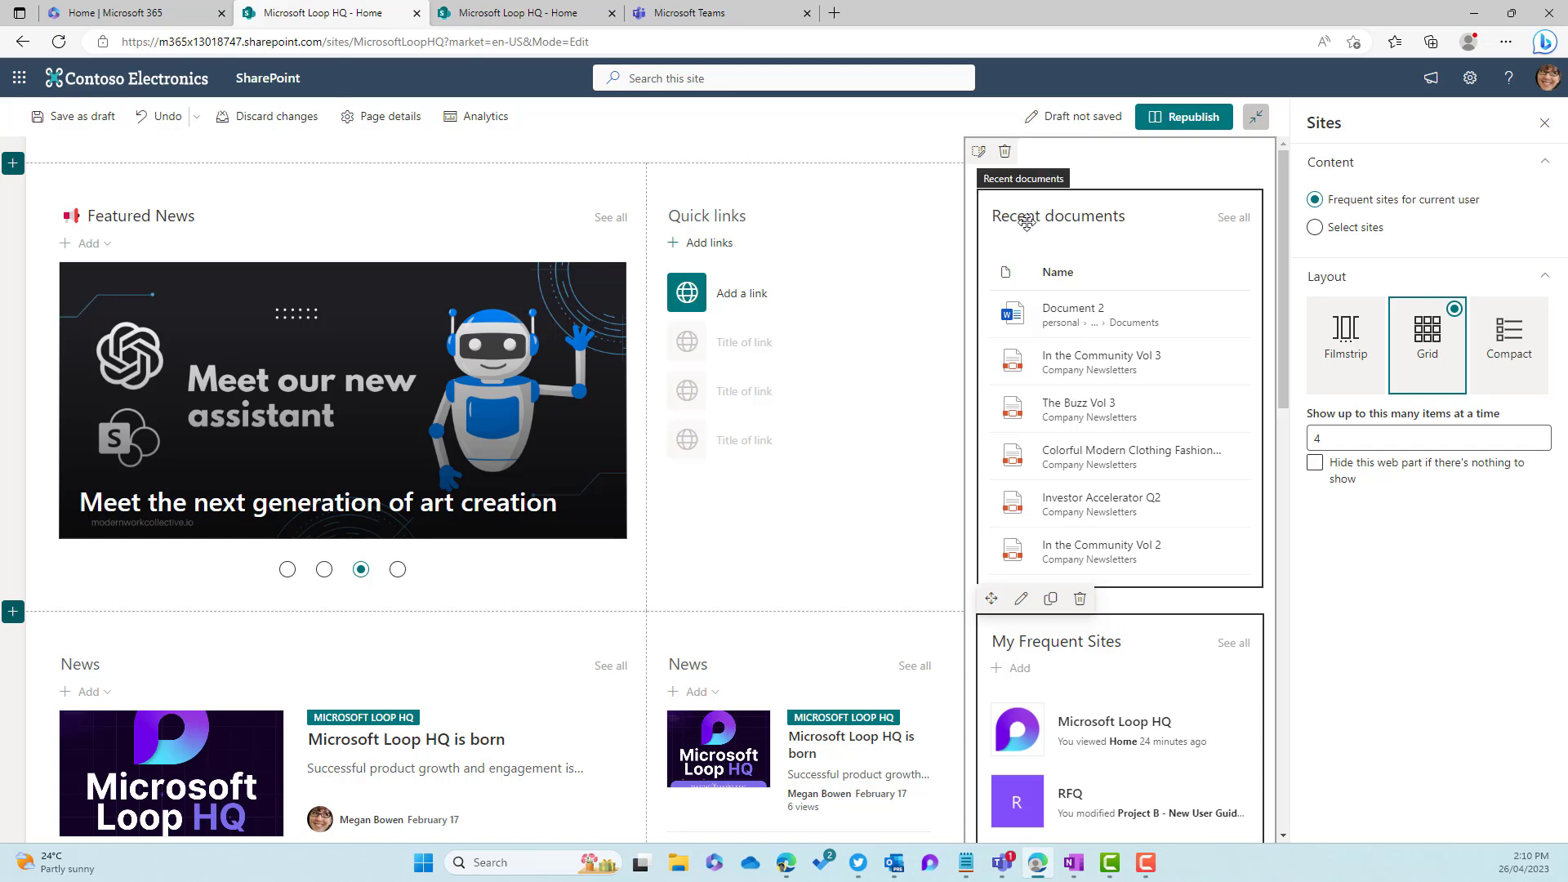
pyautogui.click(1004, 219)
pyautogui.click(992, 216)
pyautogui.write('My')
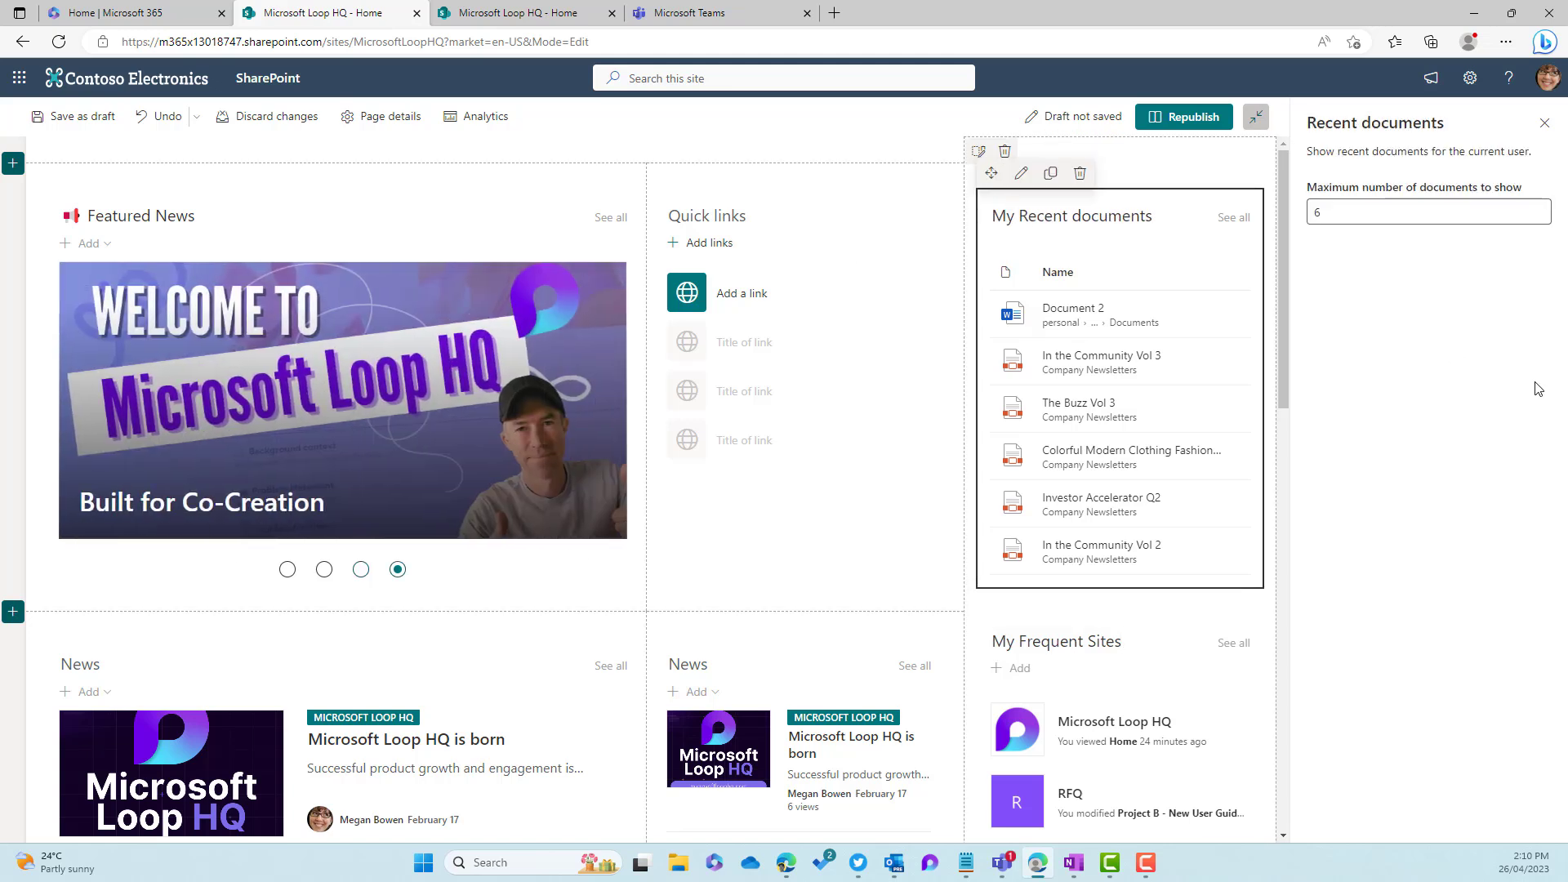
# Republish the home page and review the published layout from Featured News down to Events.
pyautogui.click(1189, 118)
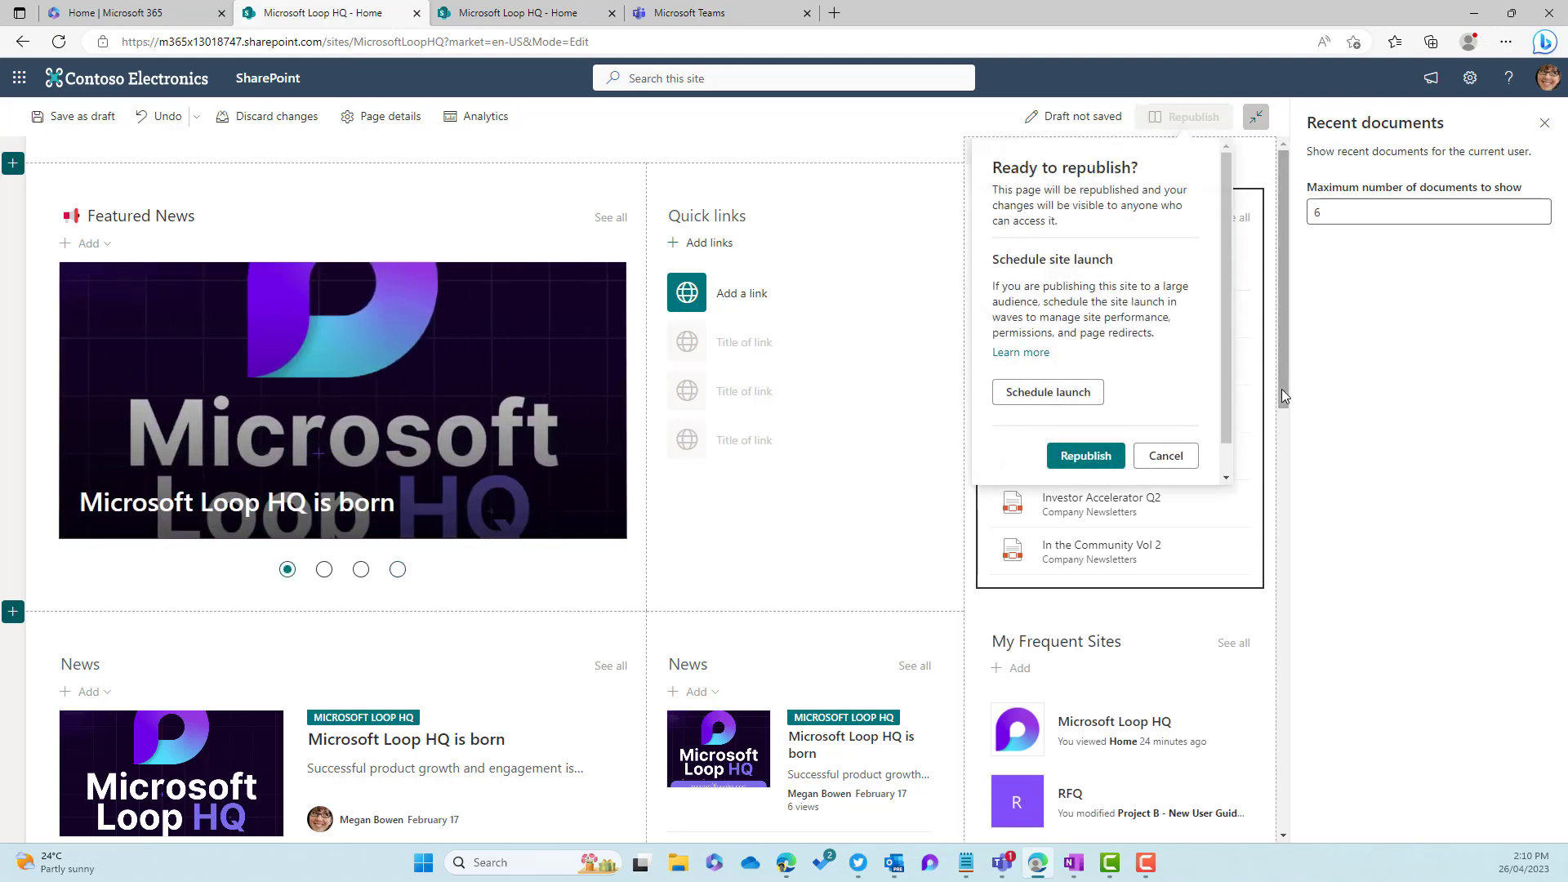
pyautogui.click(1086, 455)
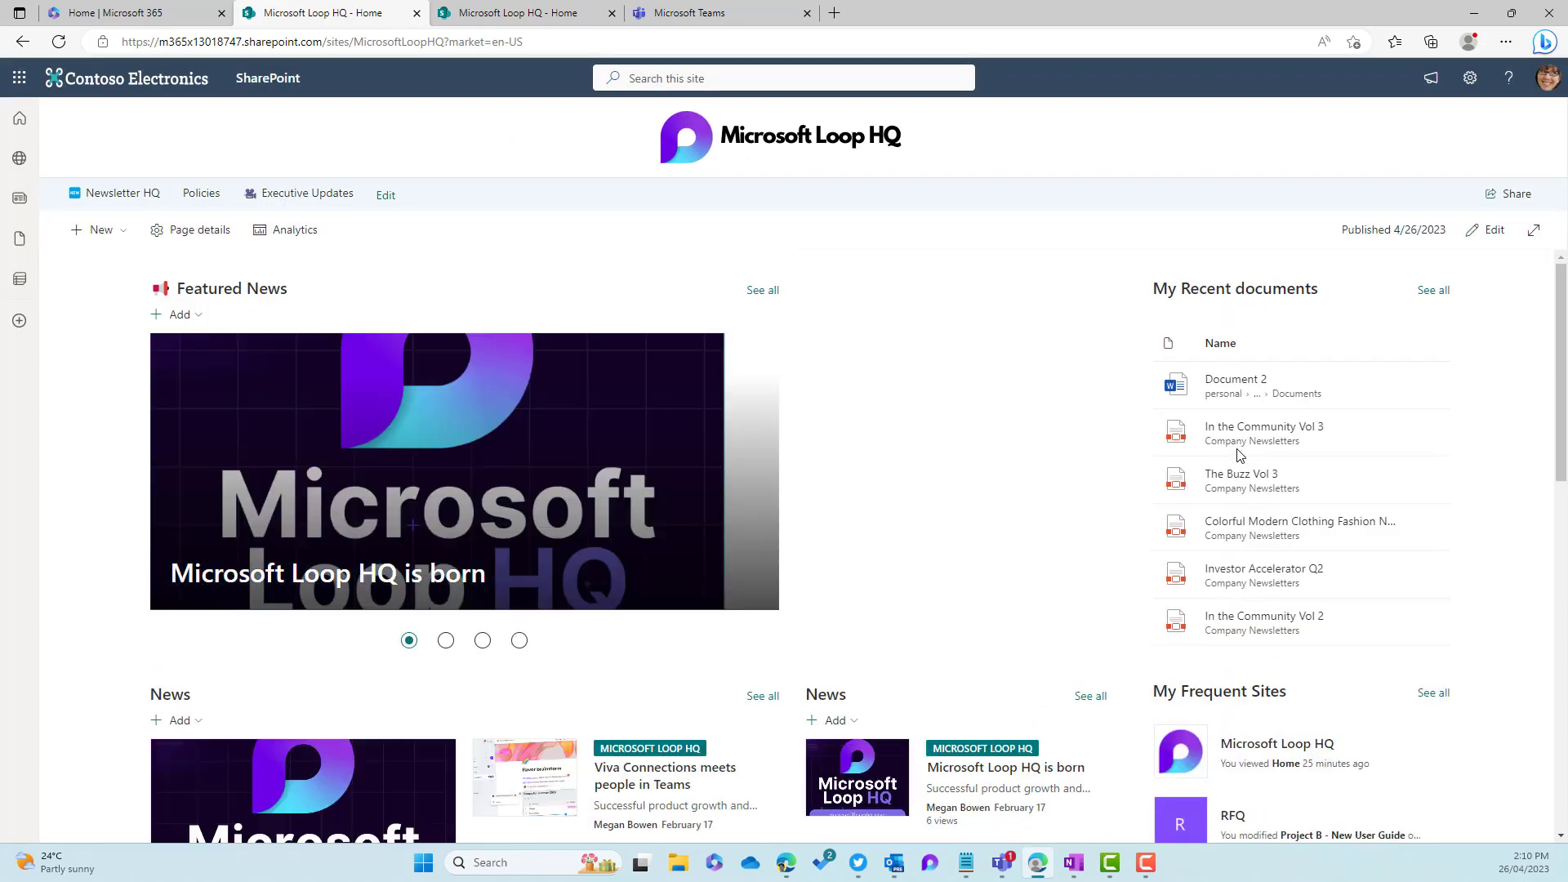
pyautogui.scroll(-5, 1241, 455)
pyautogui.scroll(-2, 1240, 456)
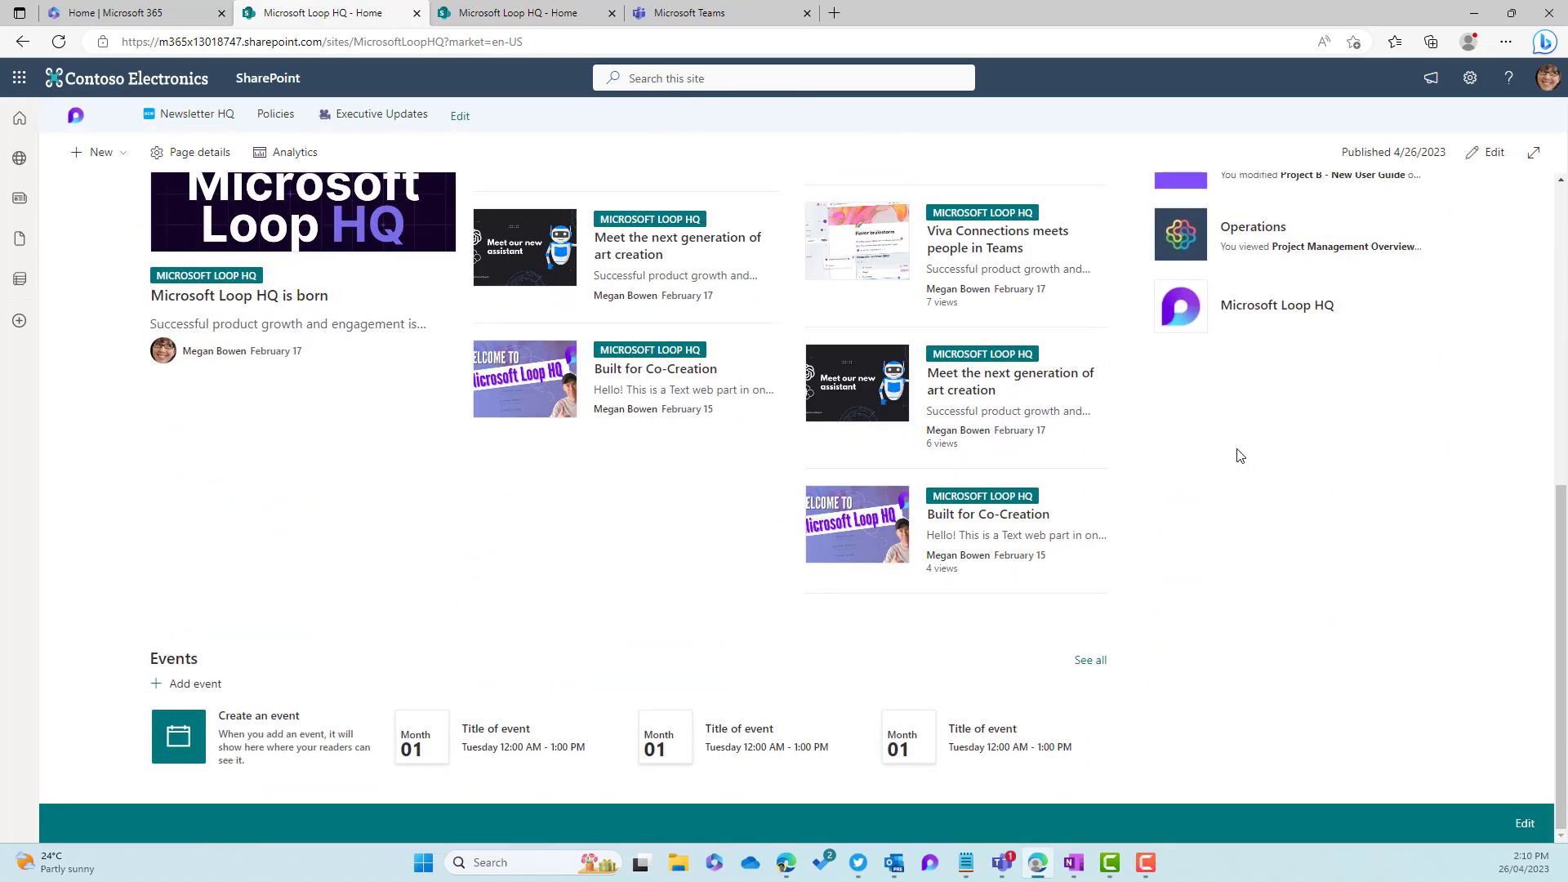
pyautogui.moveTo(1559, 542); pyautogui.dragTo(1554, 235)
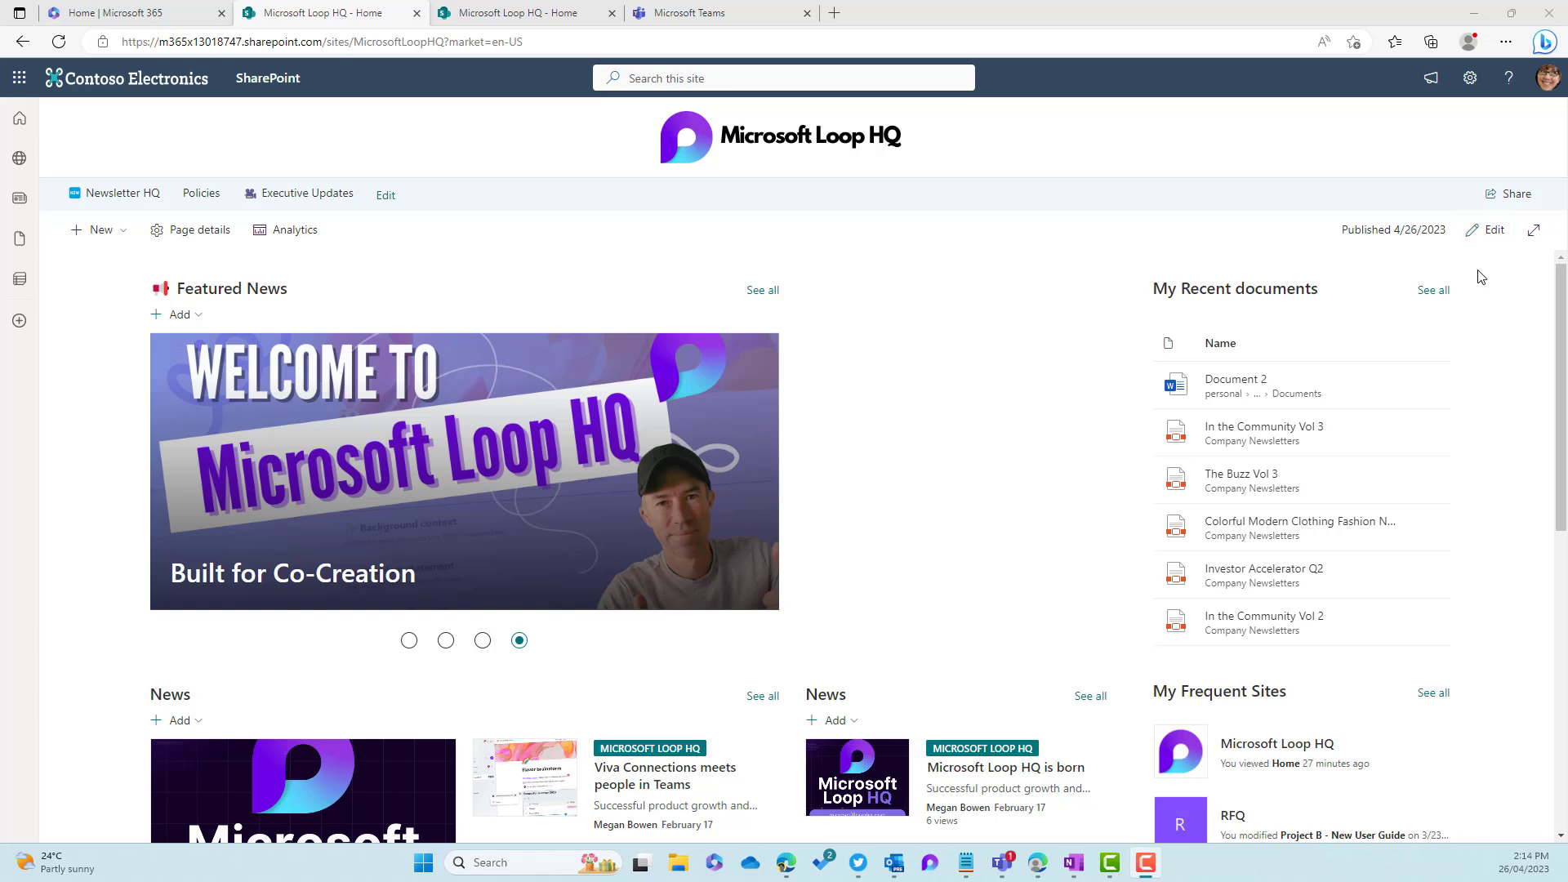
# Edit the home page again, start adding a link to the Quick links web part, and switch to the finished example page.
pyautogui.click(1491, 231)
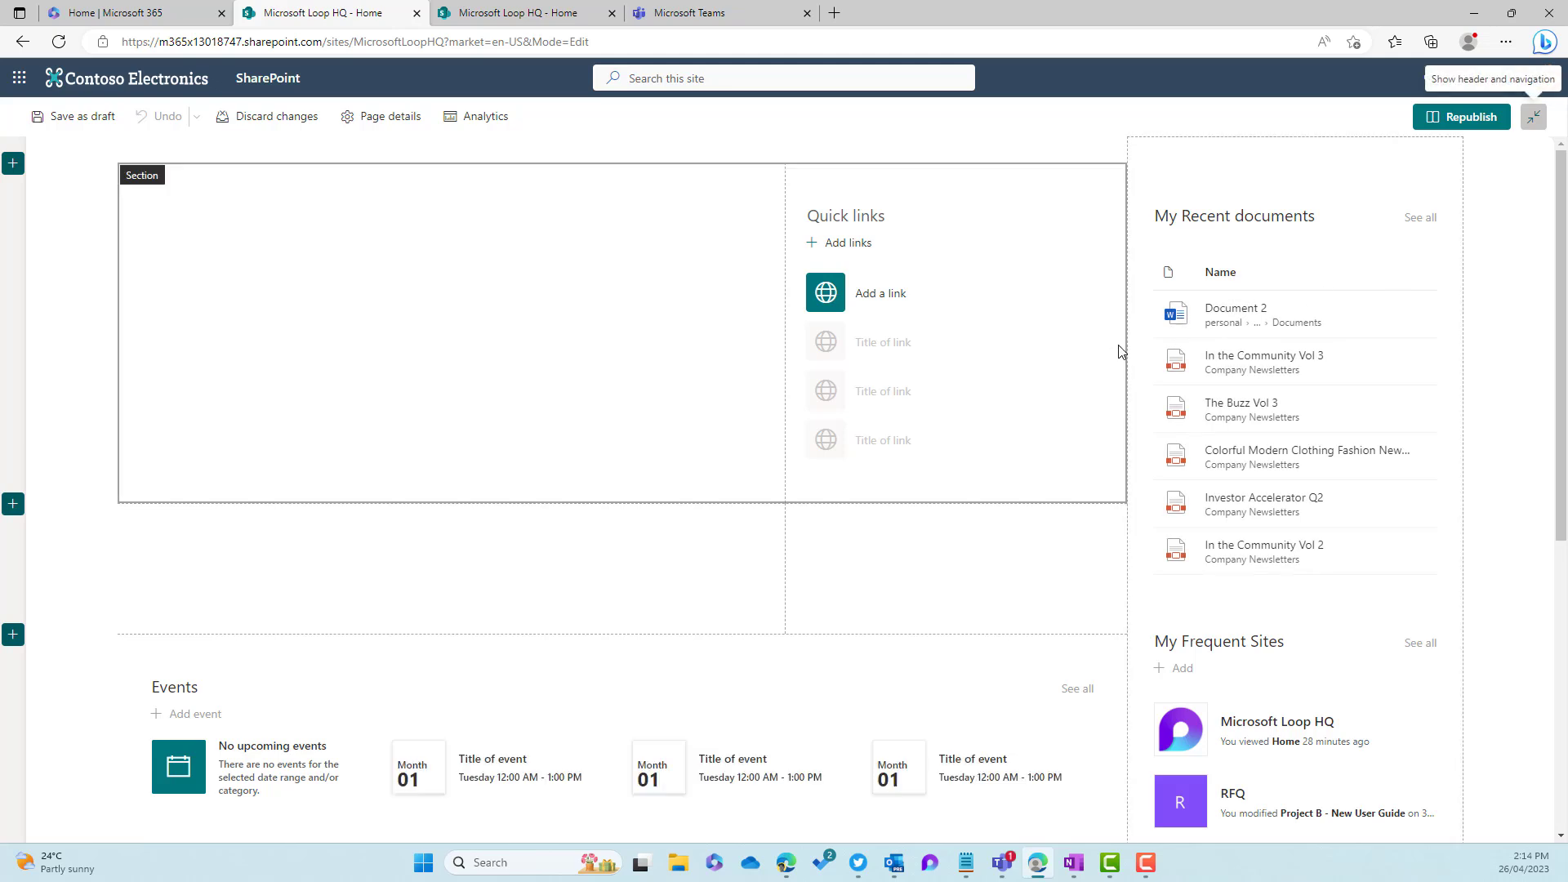
pyautogui.click(897, 246)
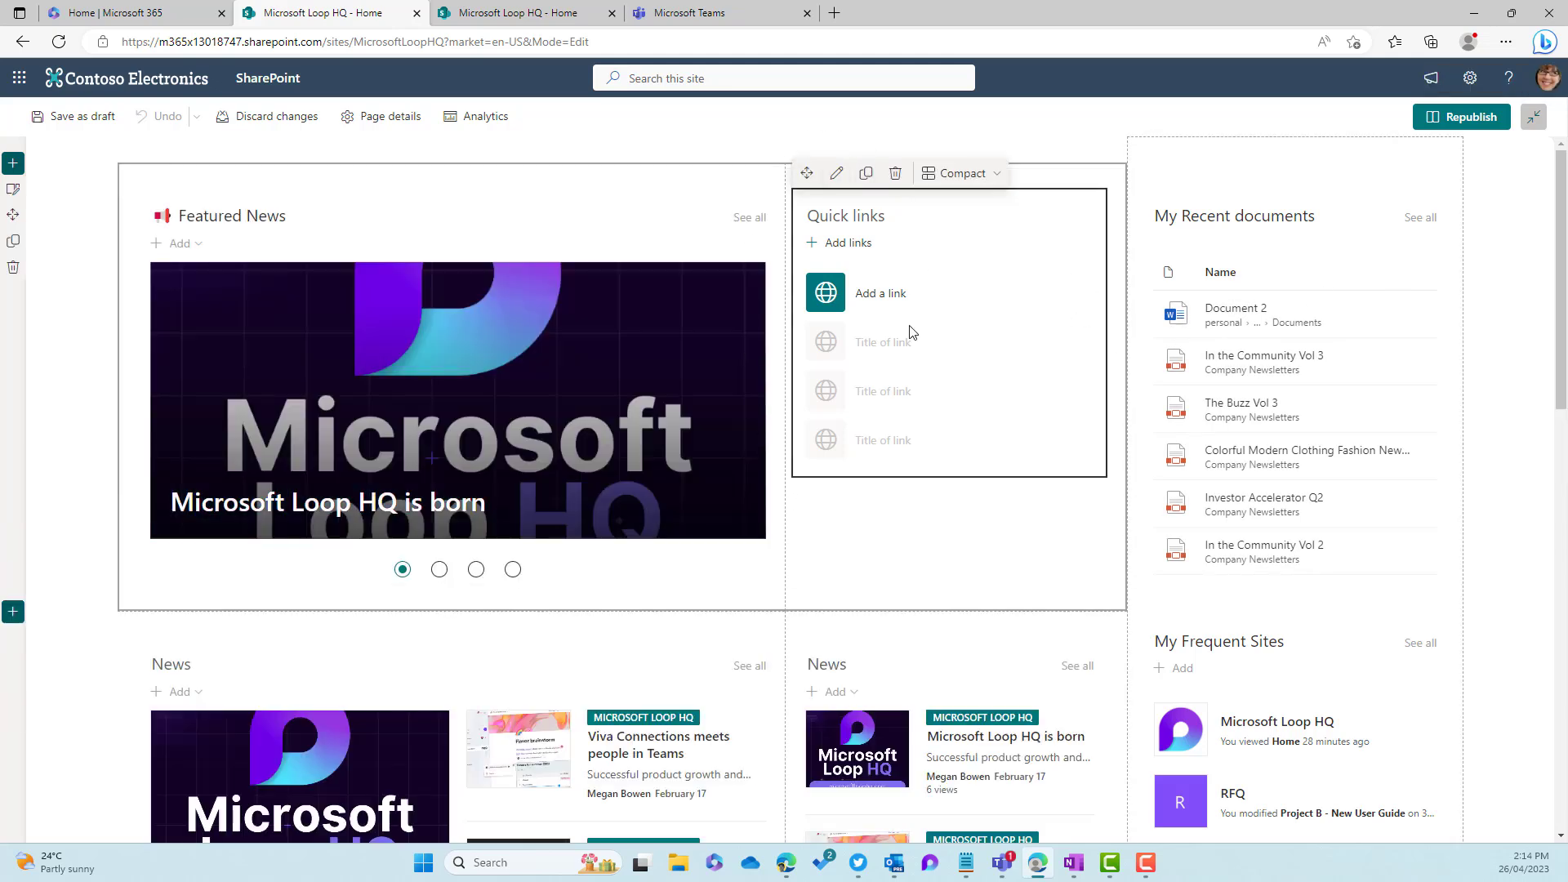
pyautogui.click(844, 246)
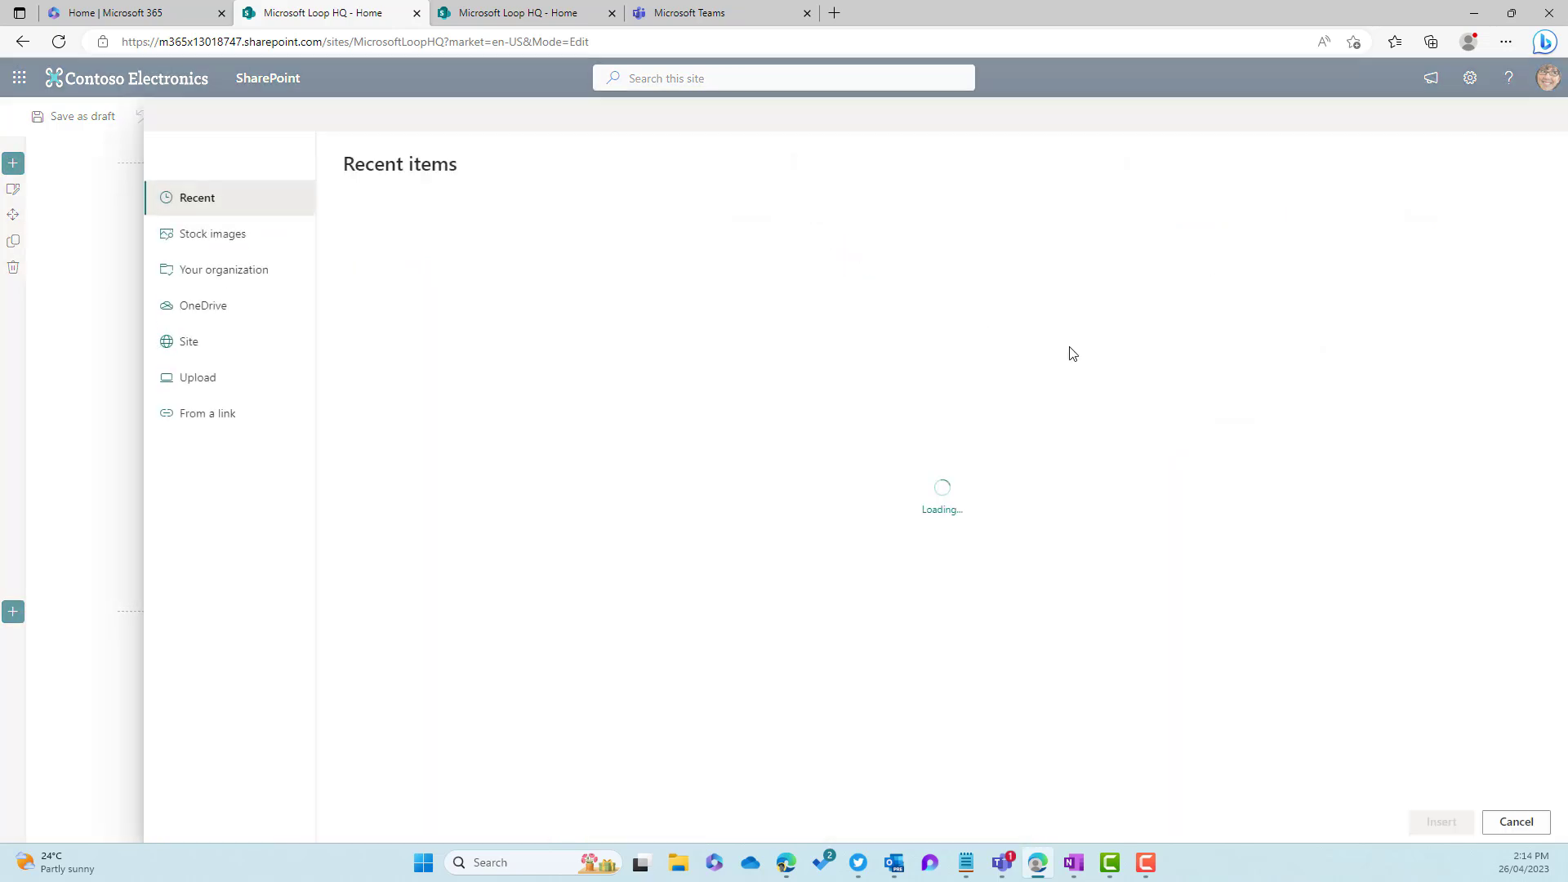
pyautogui.click(529, 22)
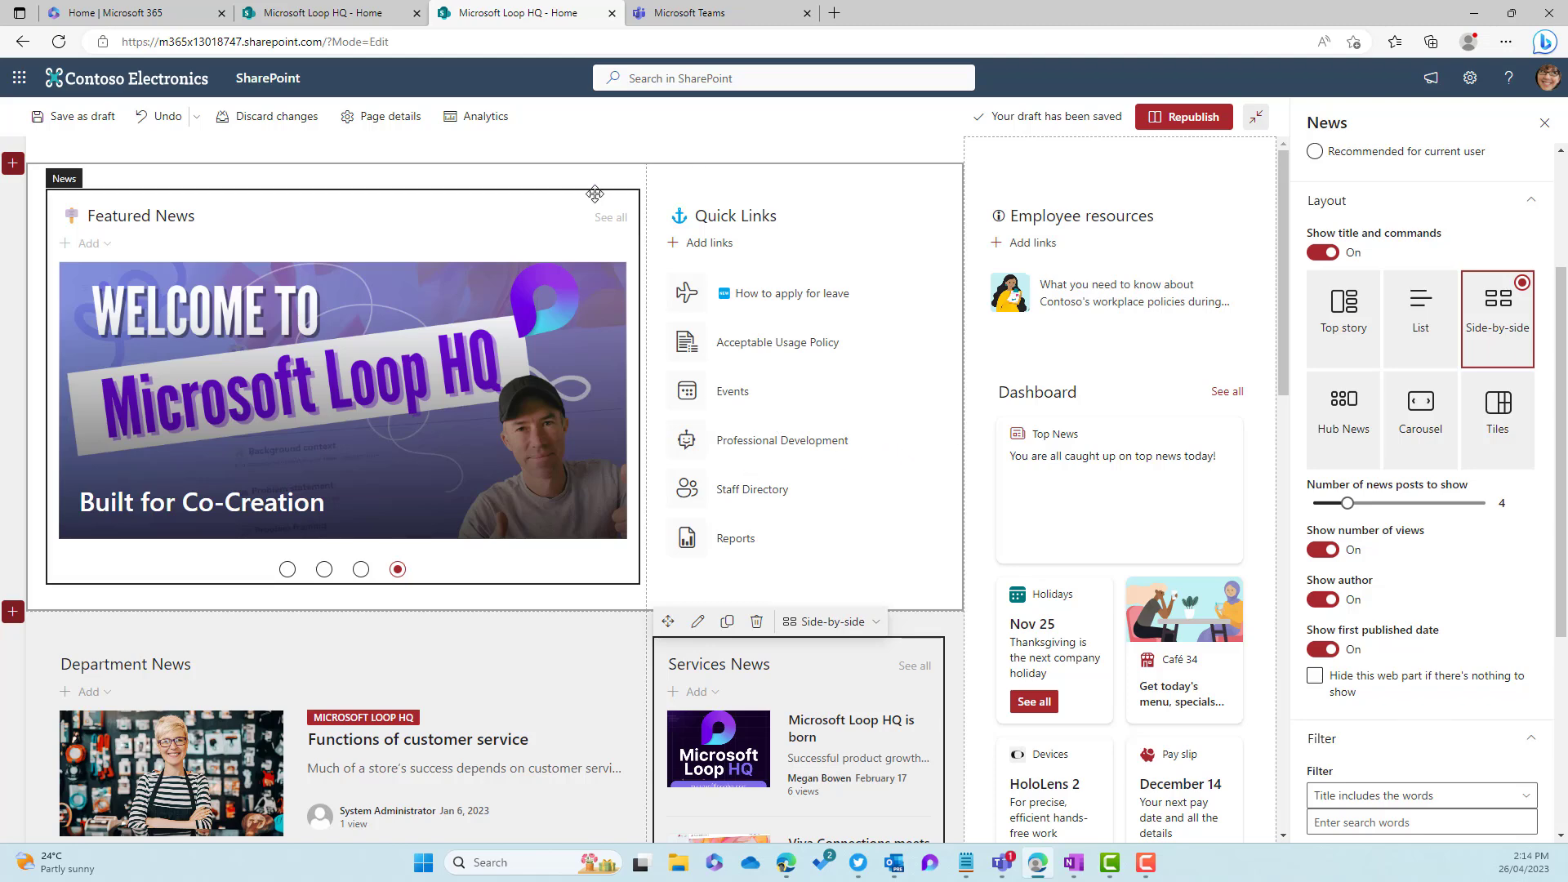
# Insert the recent Home page as a link in the Microsoft Loop HQ site's Quick links and title it "How to apply for leave".
pyautogui.click(339, 24)
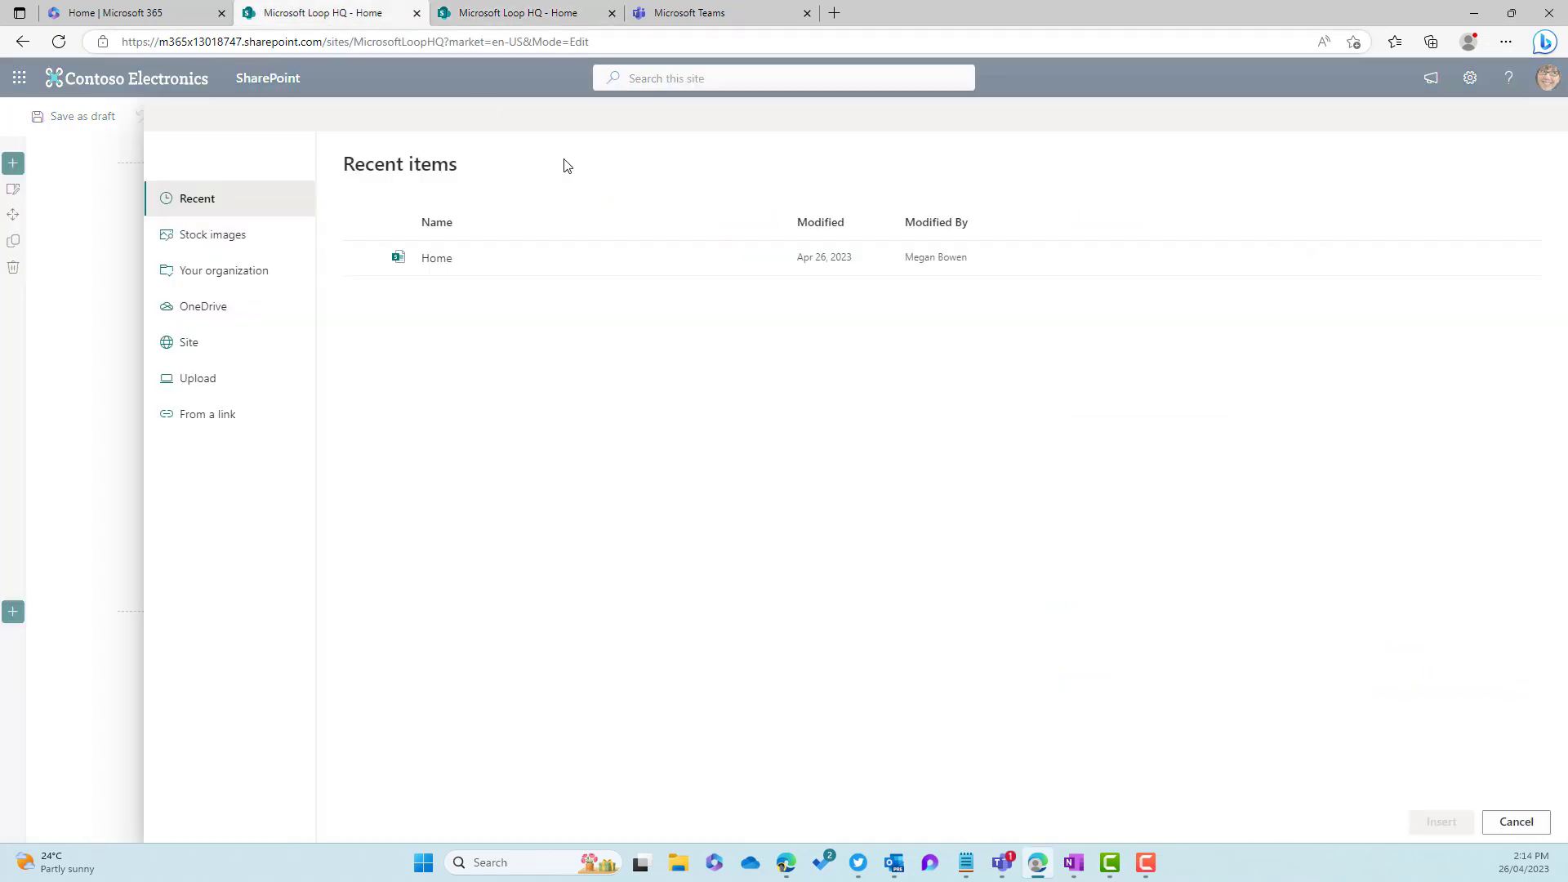
pyautogui.click(527, 260)
pyautogui.click(1441, 822)
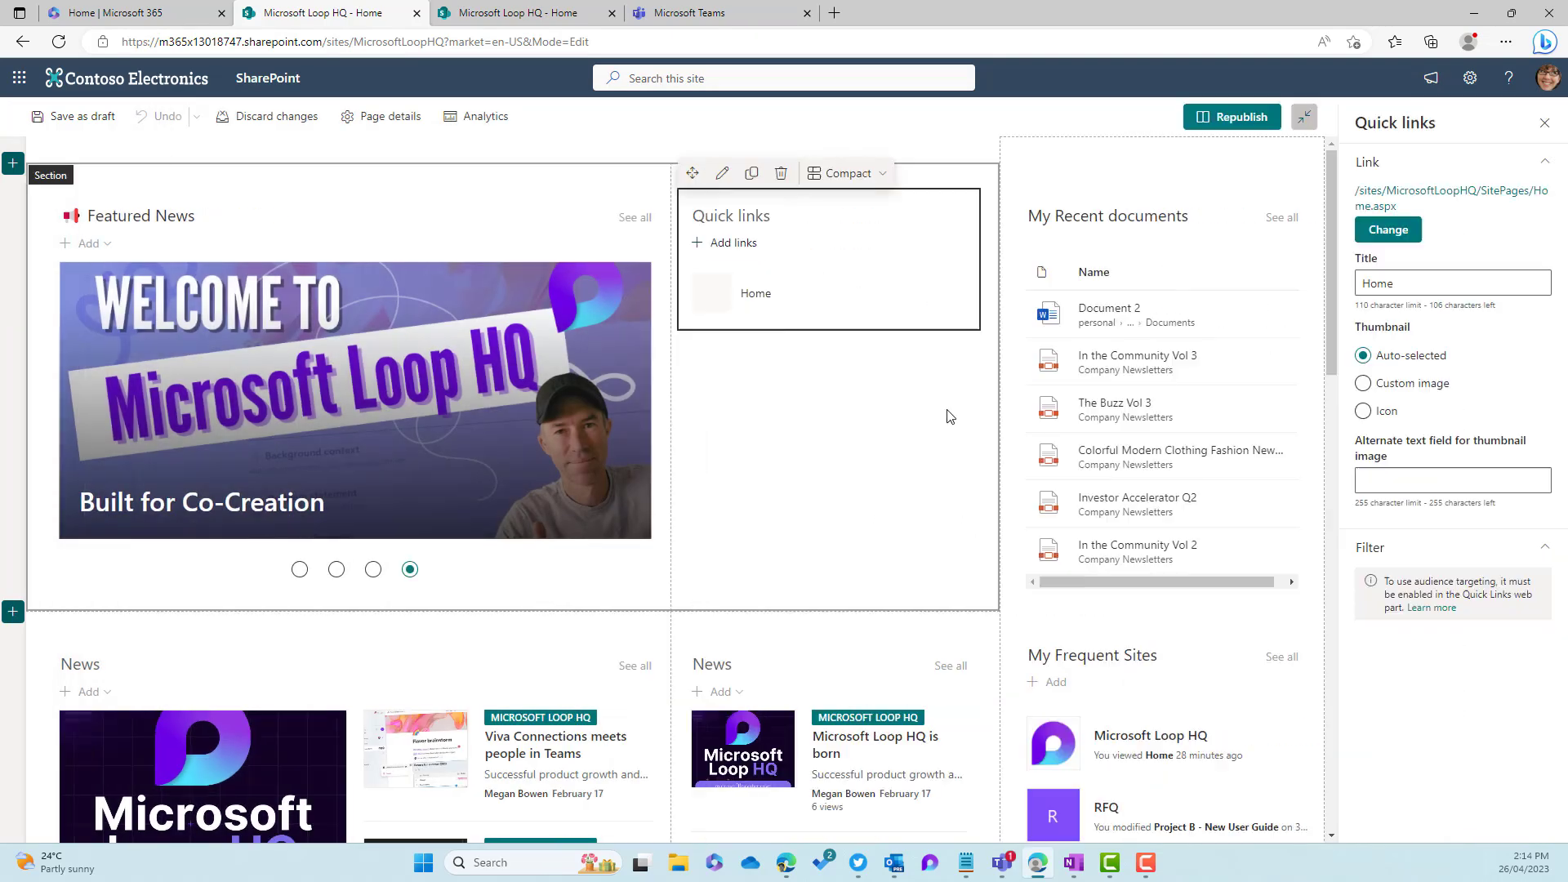
pyautogui.moveTo(1362, 273); pyautogui.dragTo(1310, 273)
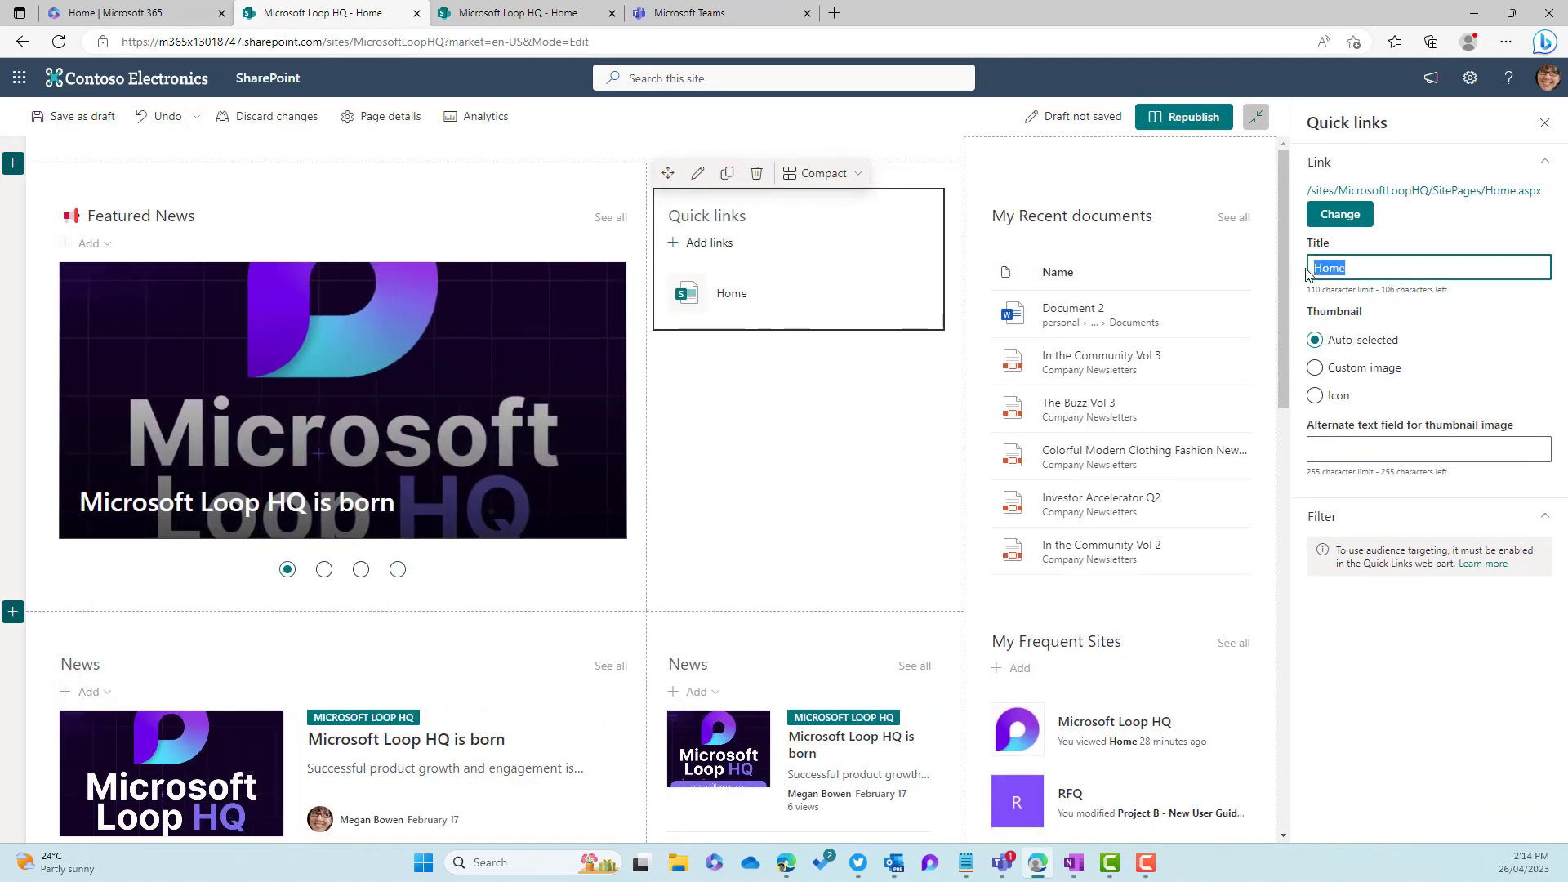
pyautogui.write('How to apply for leave')
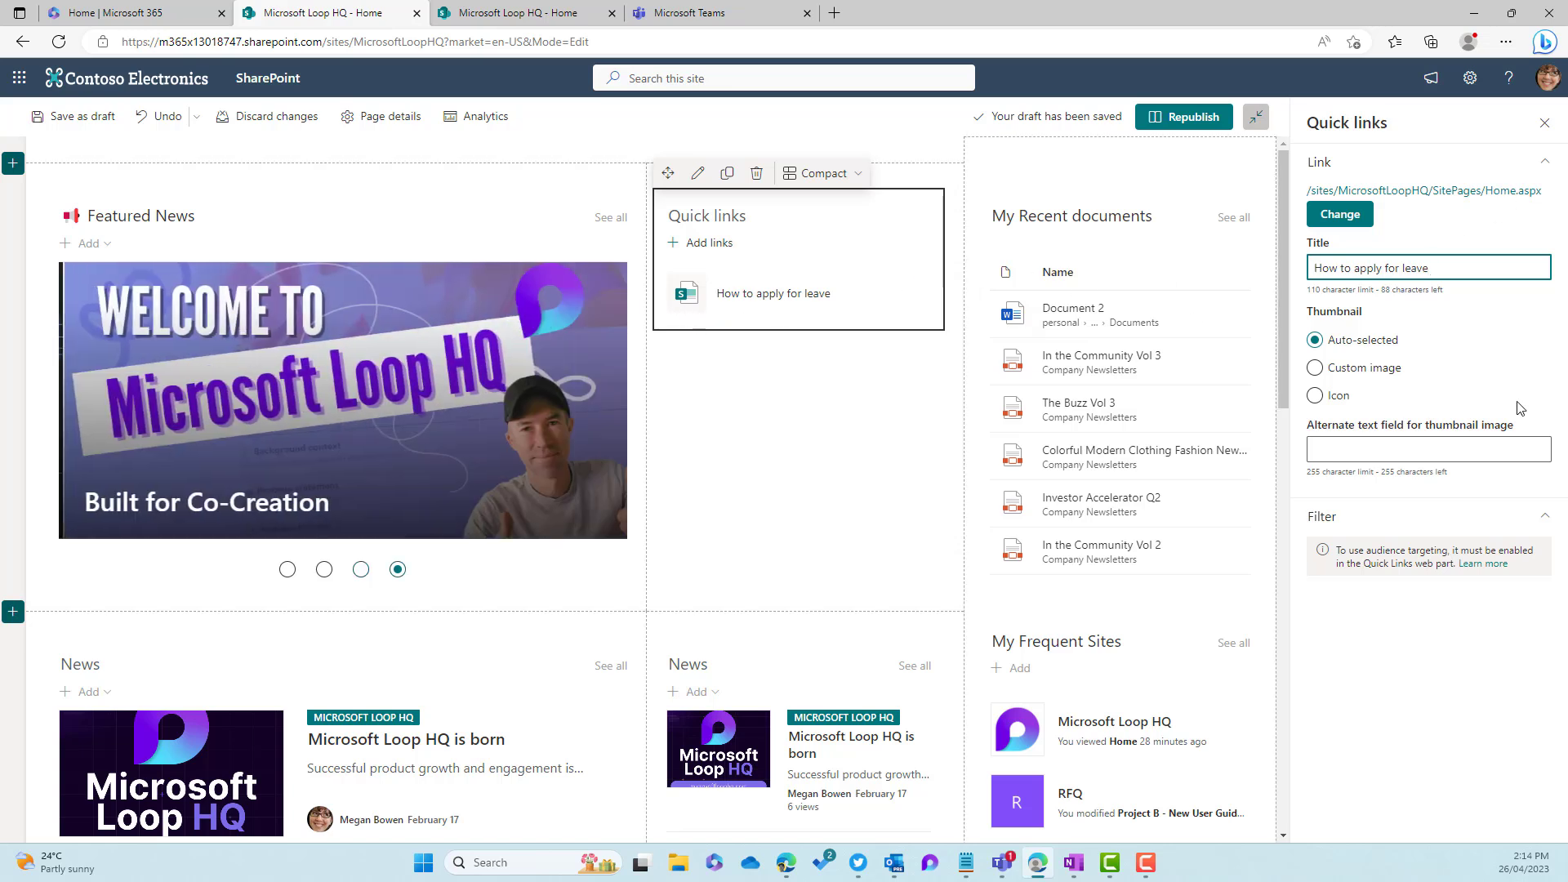
# Set the "How to apply for leave" link's thumbnail to the outlined airplane icon, found by searching for "plane".
pyautogui.click(1315, 395)
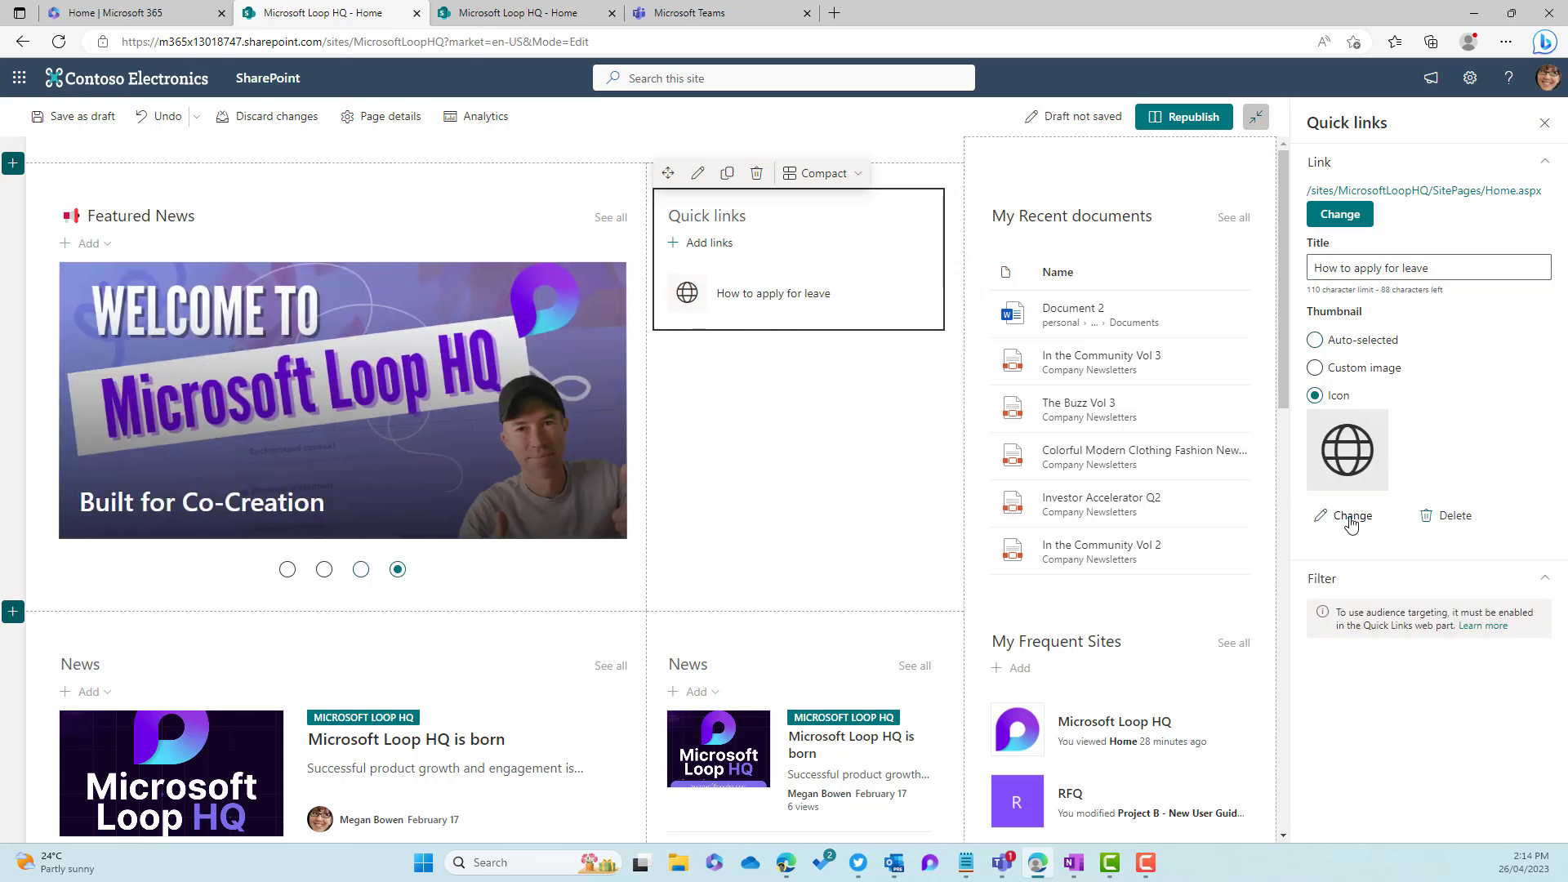
pyautogui.click(1348, 515)
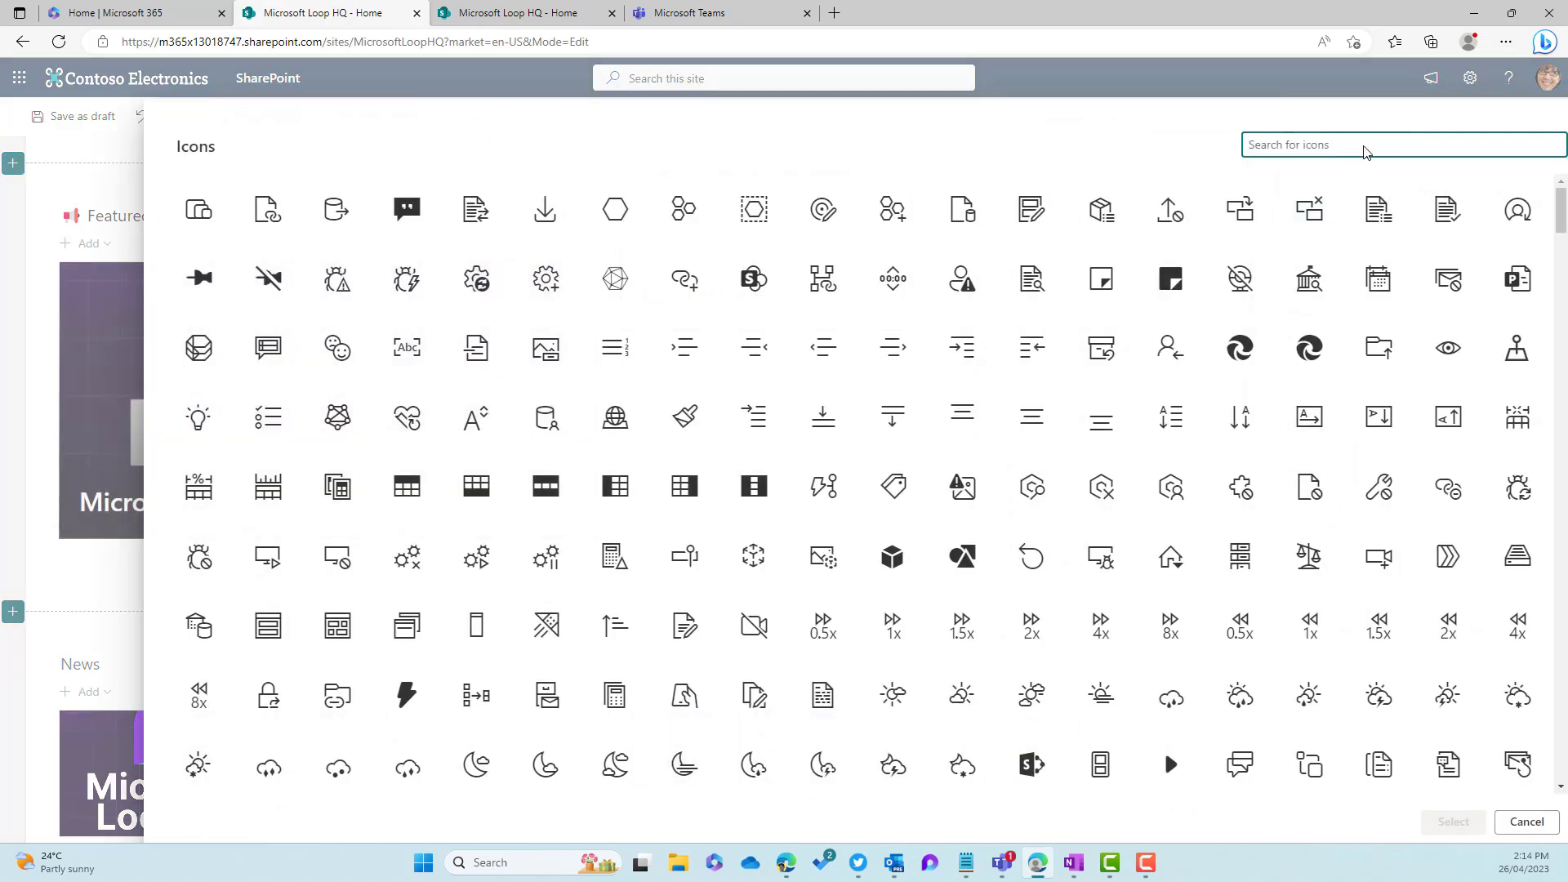
pyautogui.write('plane')
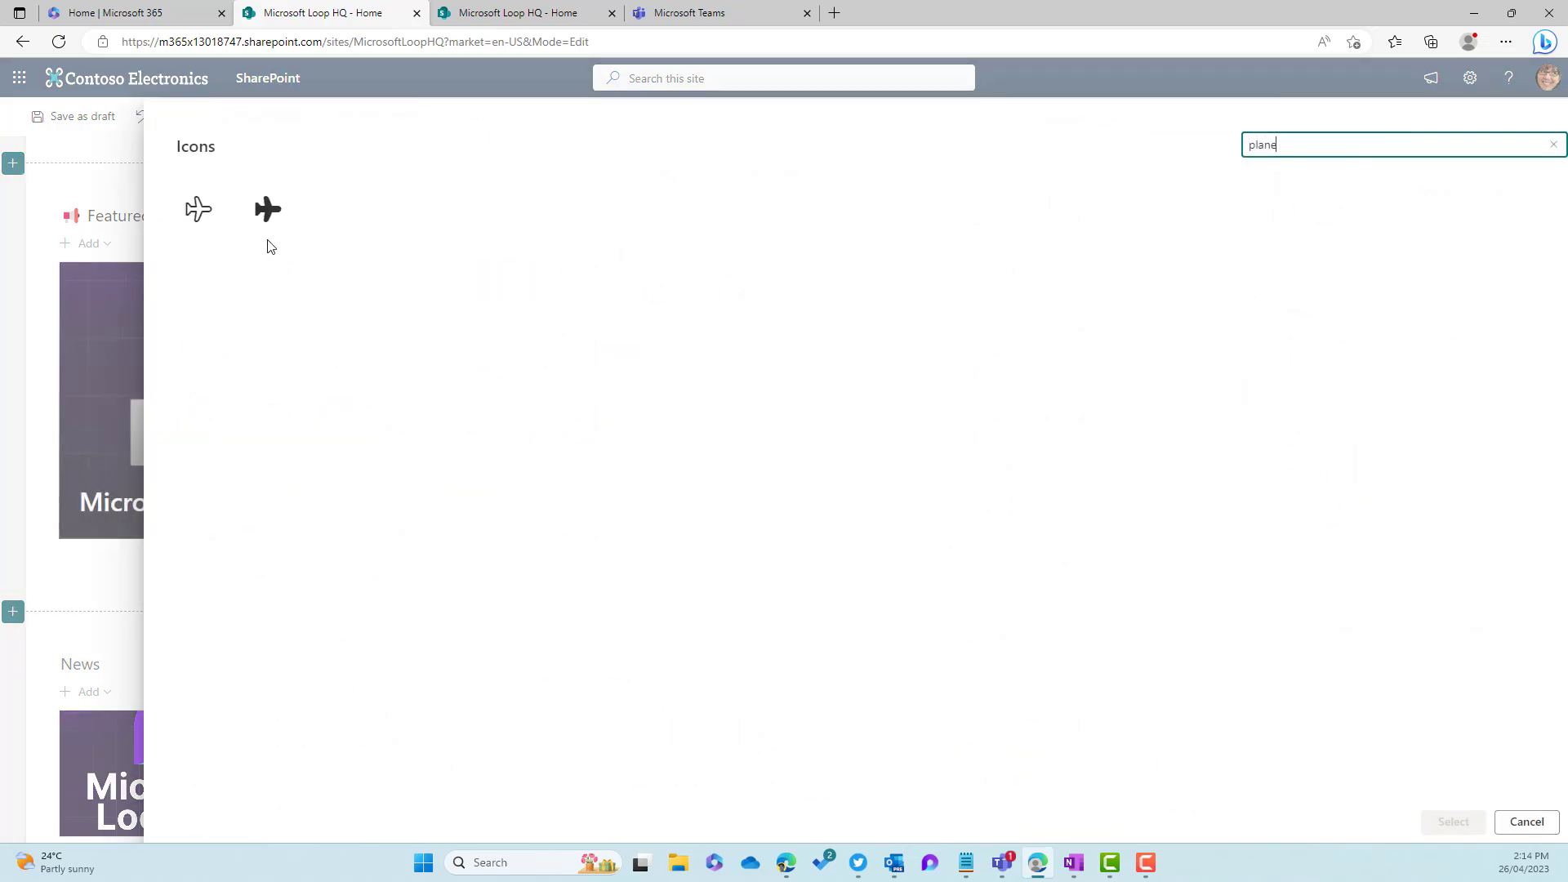
pyautogui.press('Tab')
pyautogui.click(1454, 823)
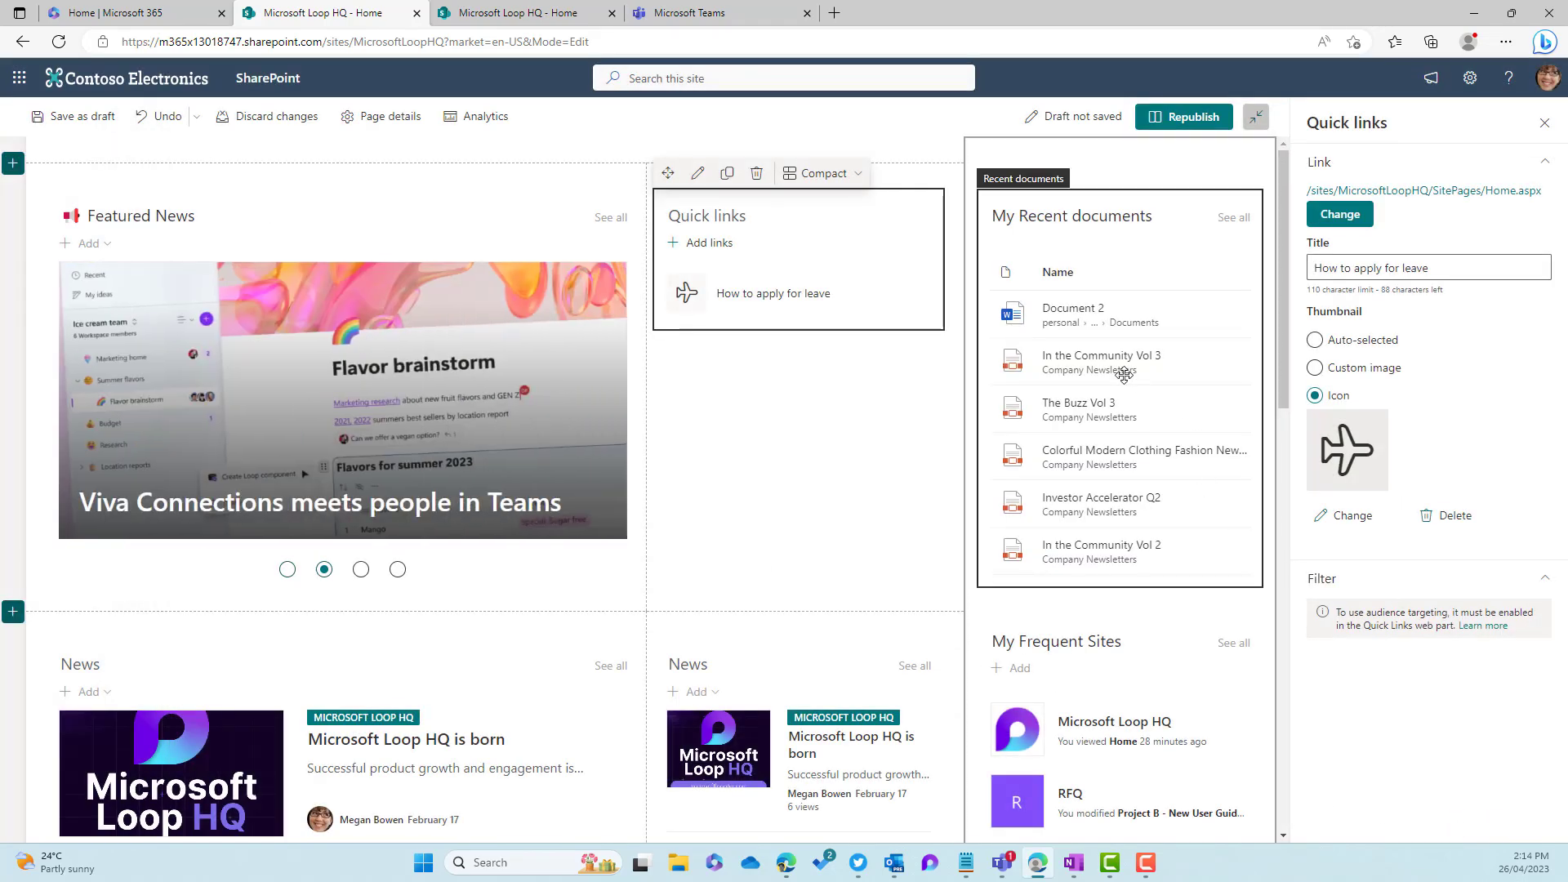
# Add another quick link to the recent Home page and title it "Staff Directory".
pyautogui.click(710, 243)
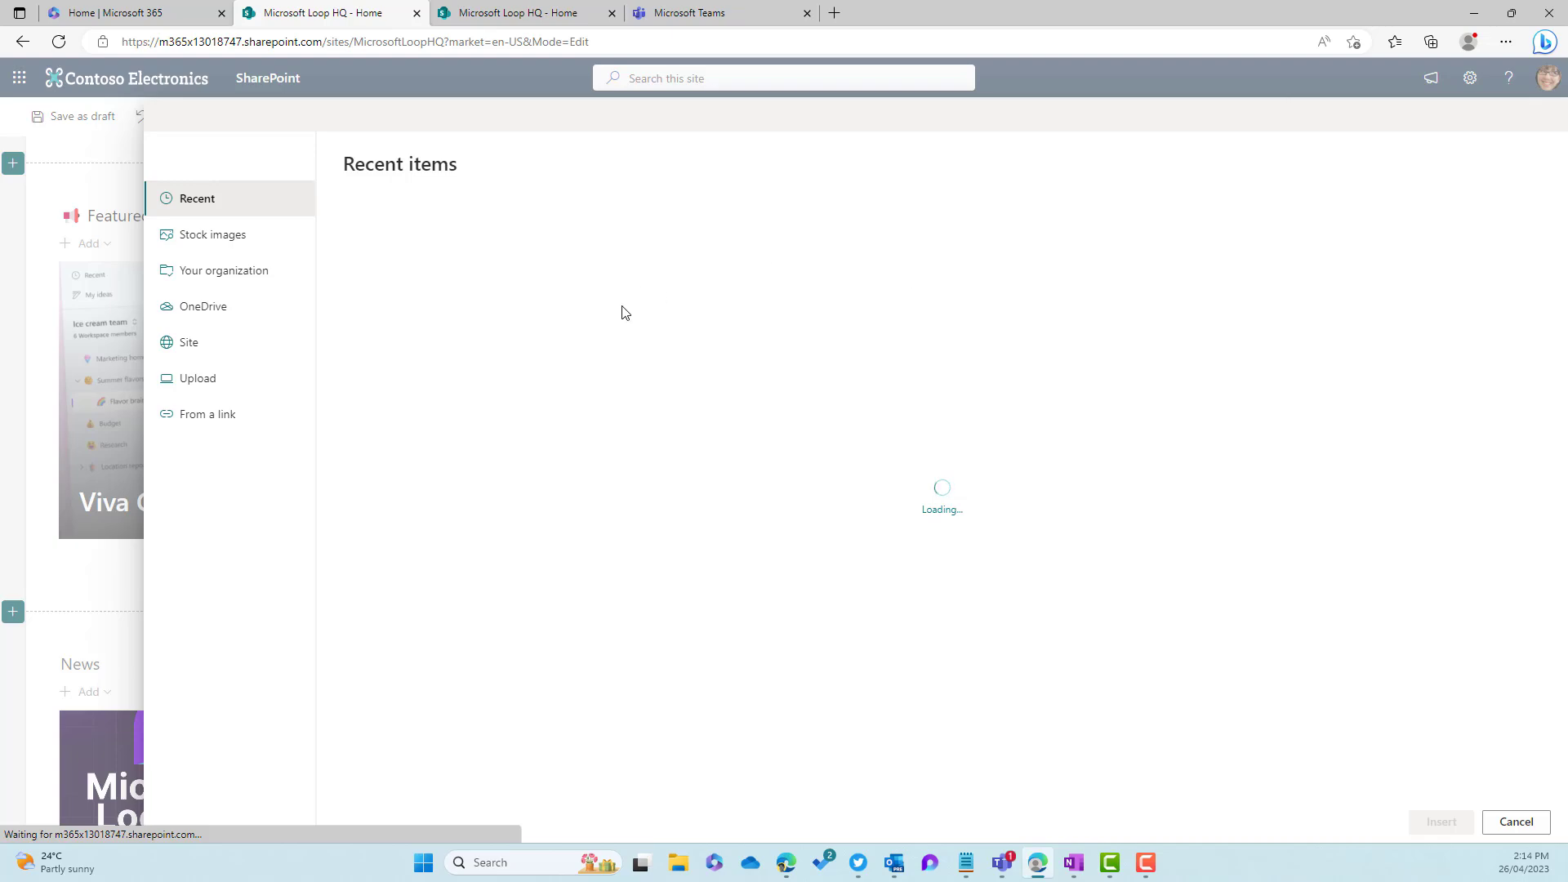
pyautogui.click(466, 261)
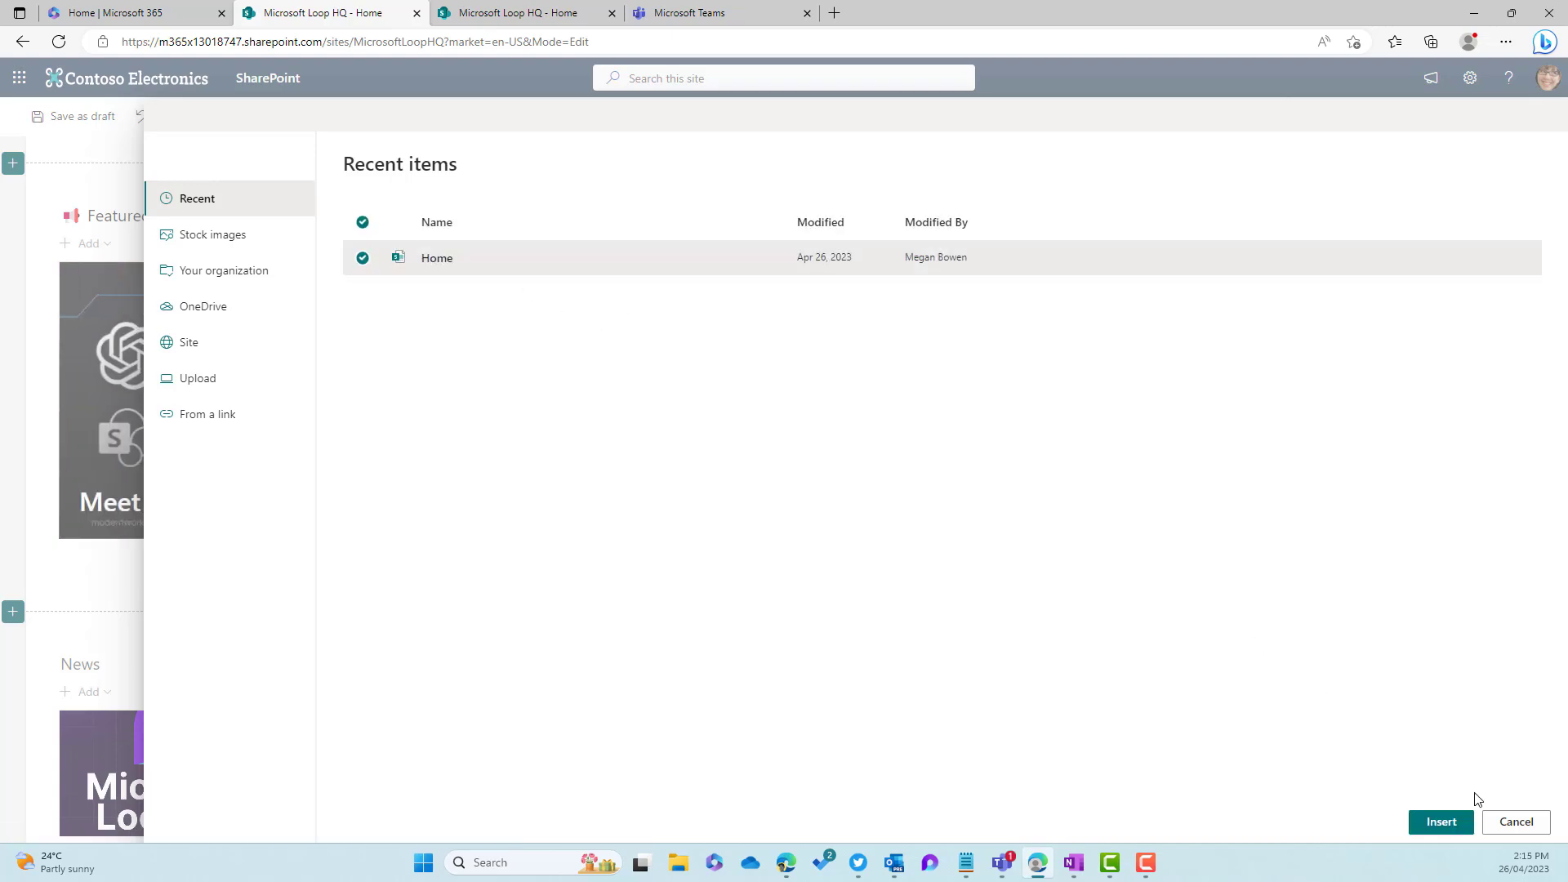
pyautogui.click(1442, 823)
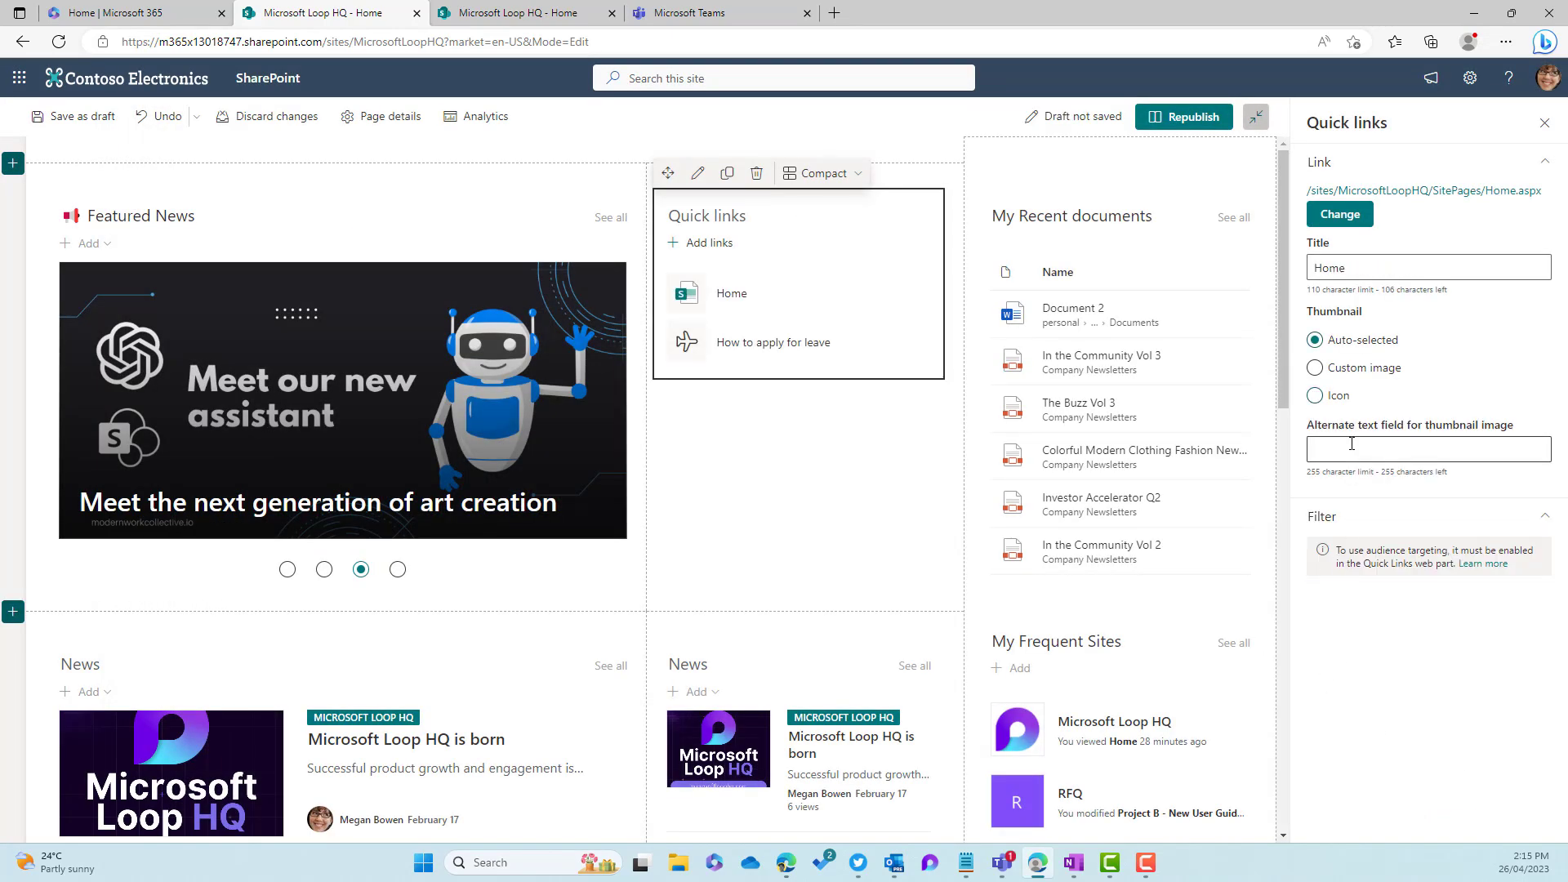
pyautogui.moveTo(1349, 268); pyautogui.dragTo(1278, 270)
pyautogui.write('Staf')
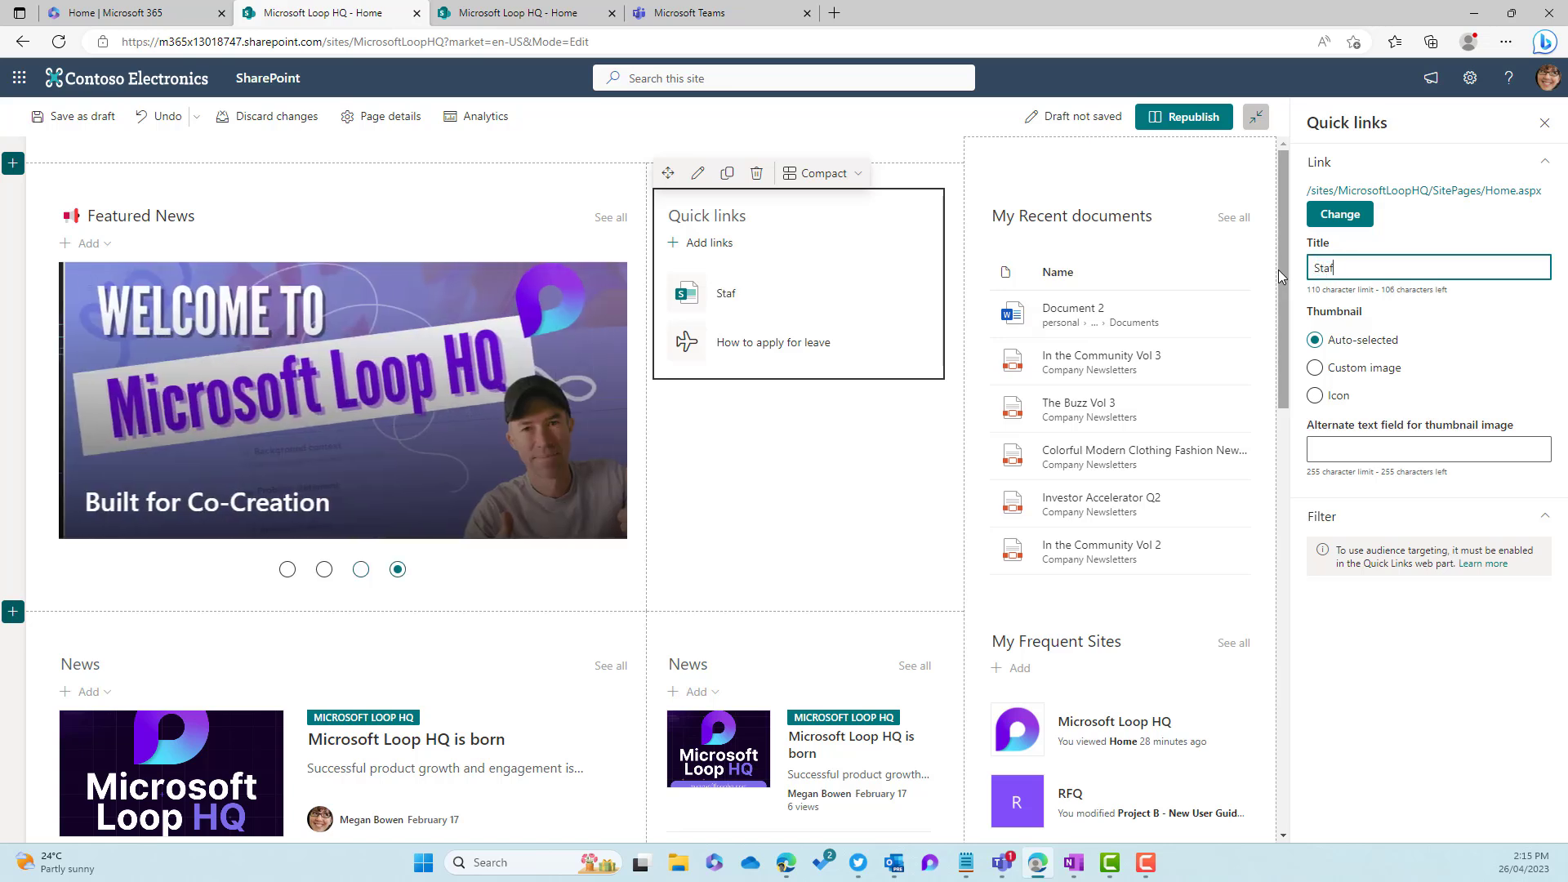
pyautogui.write('f Directory')
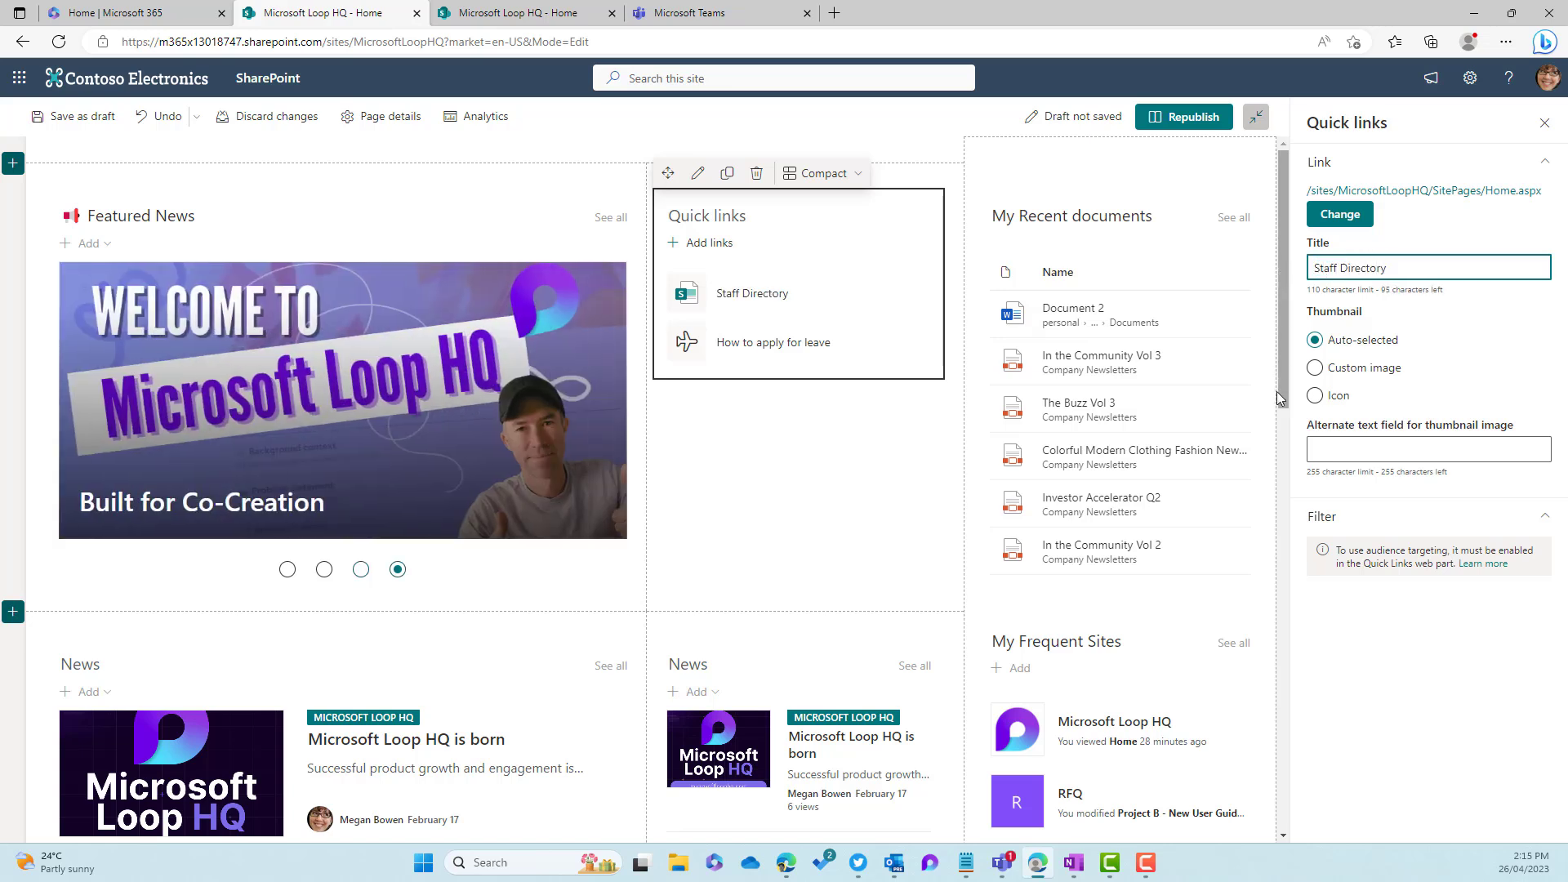
# Set the Staff Directory link's thumbnail to the "people" icon.
pyautogui.click(1315, 396)
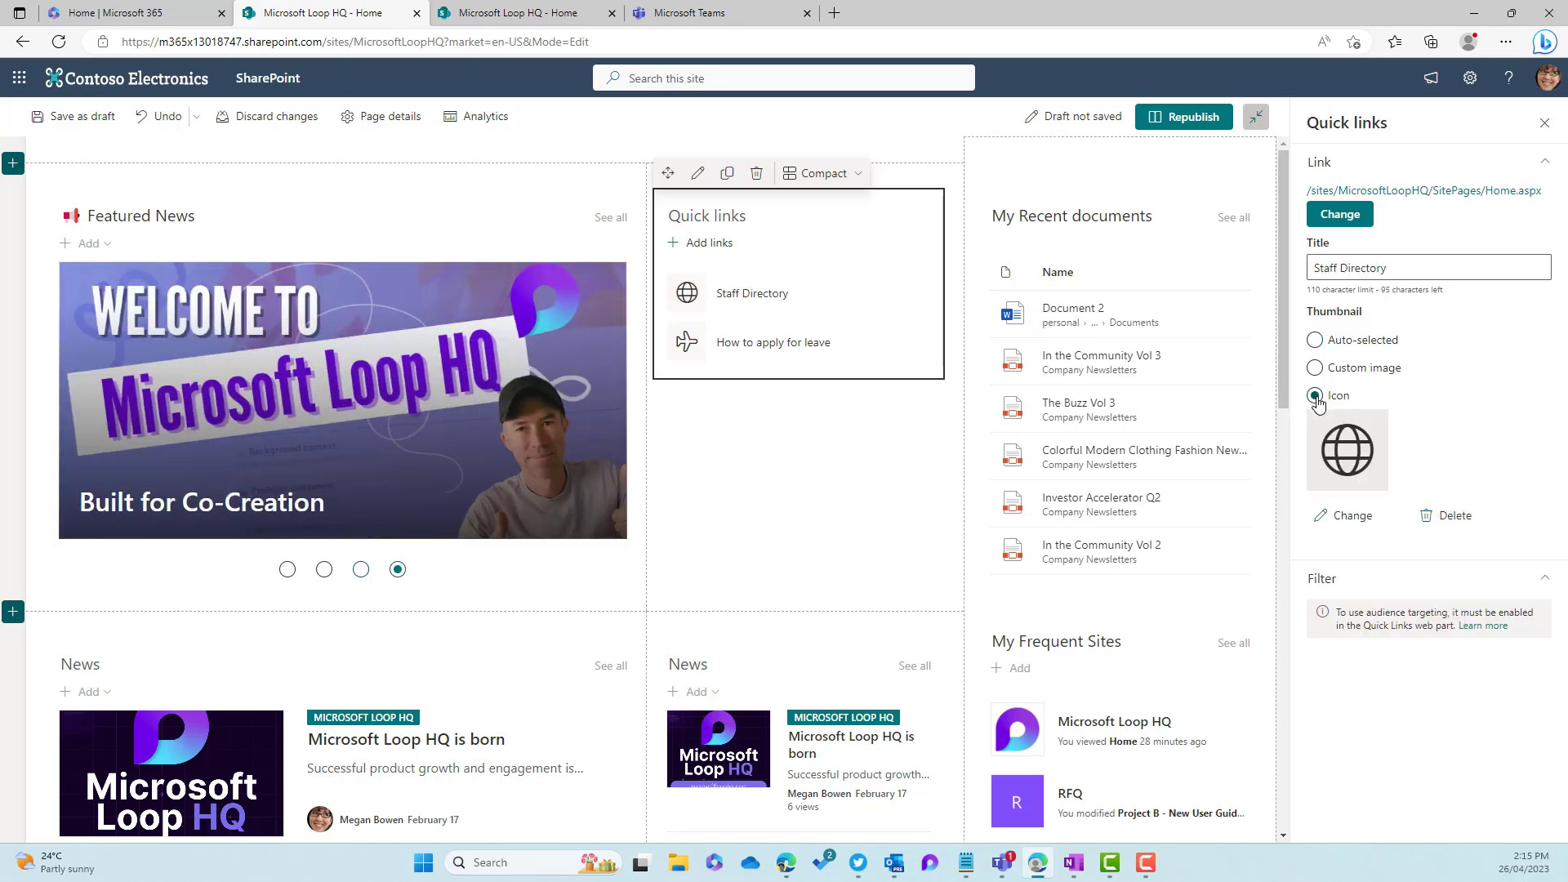
pyautogui.click(1361, 510)
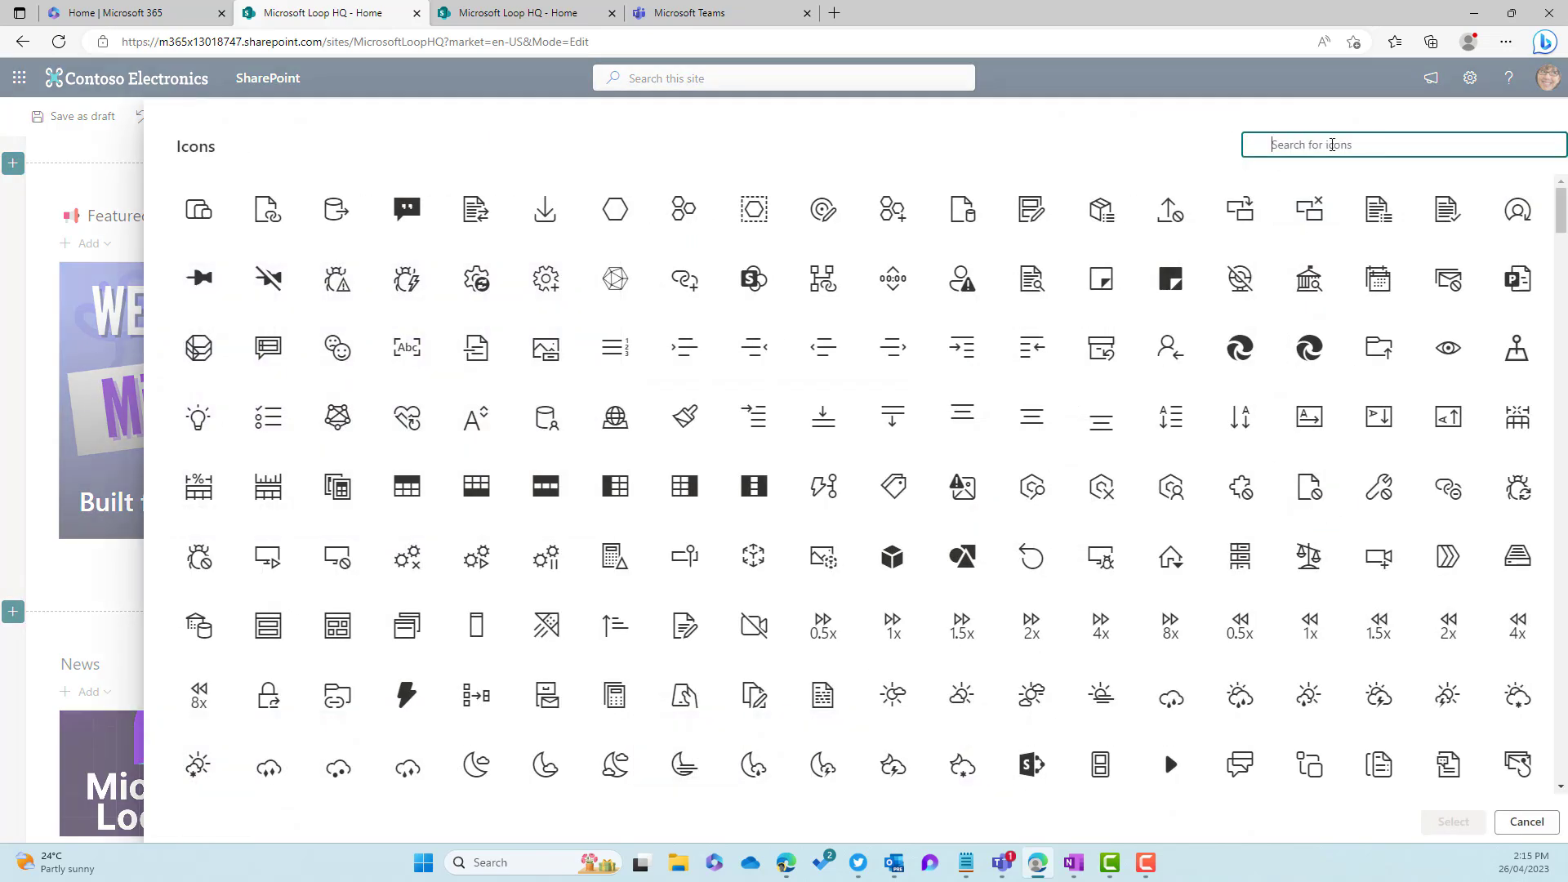
pyautogui.write('people')
pyautogui.click(268, 209)
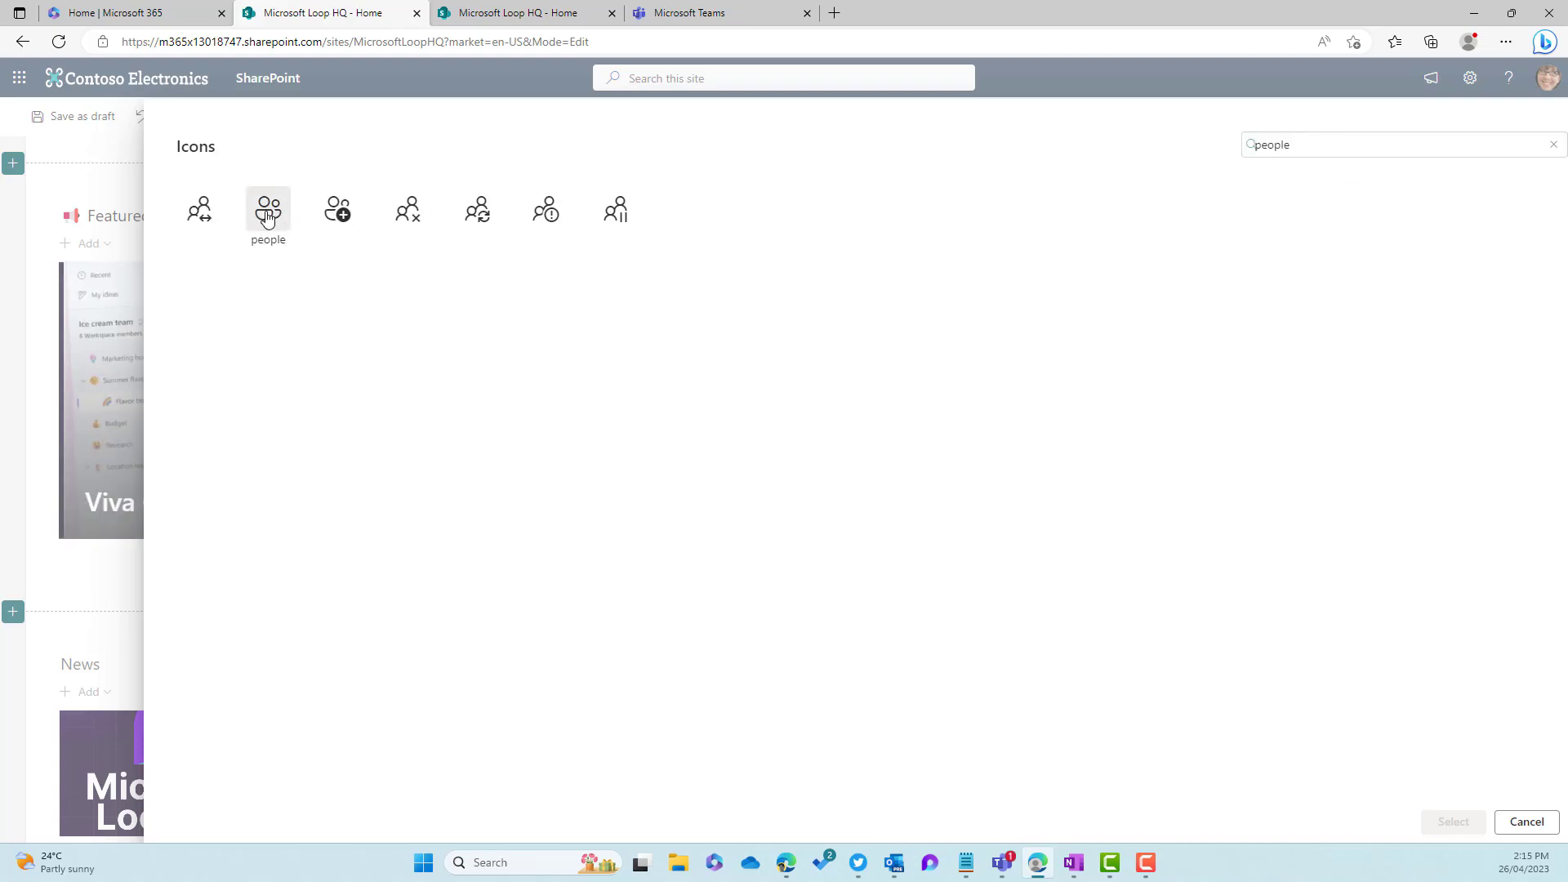
pyautogui.click(1456, 822)
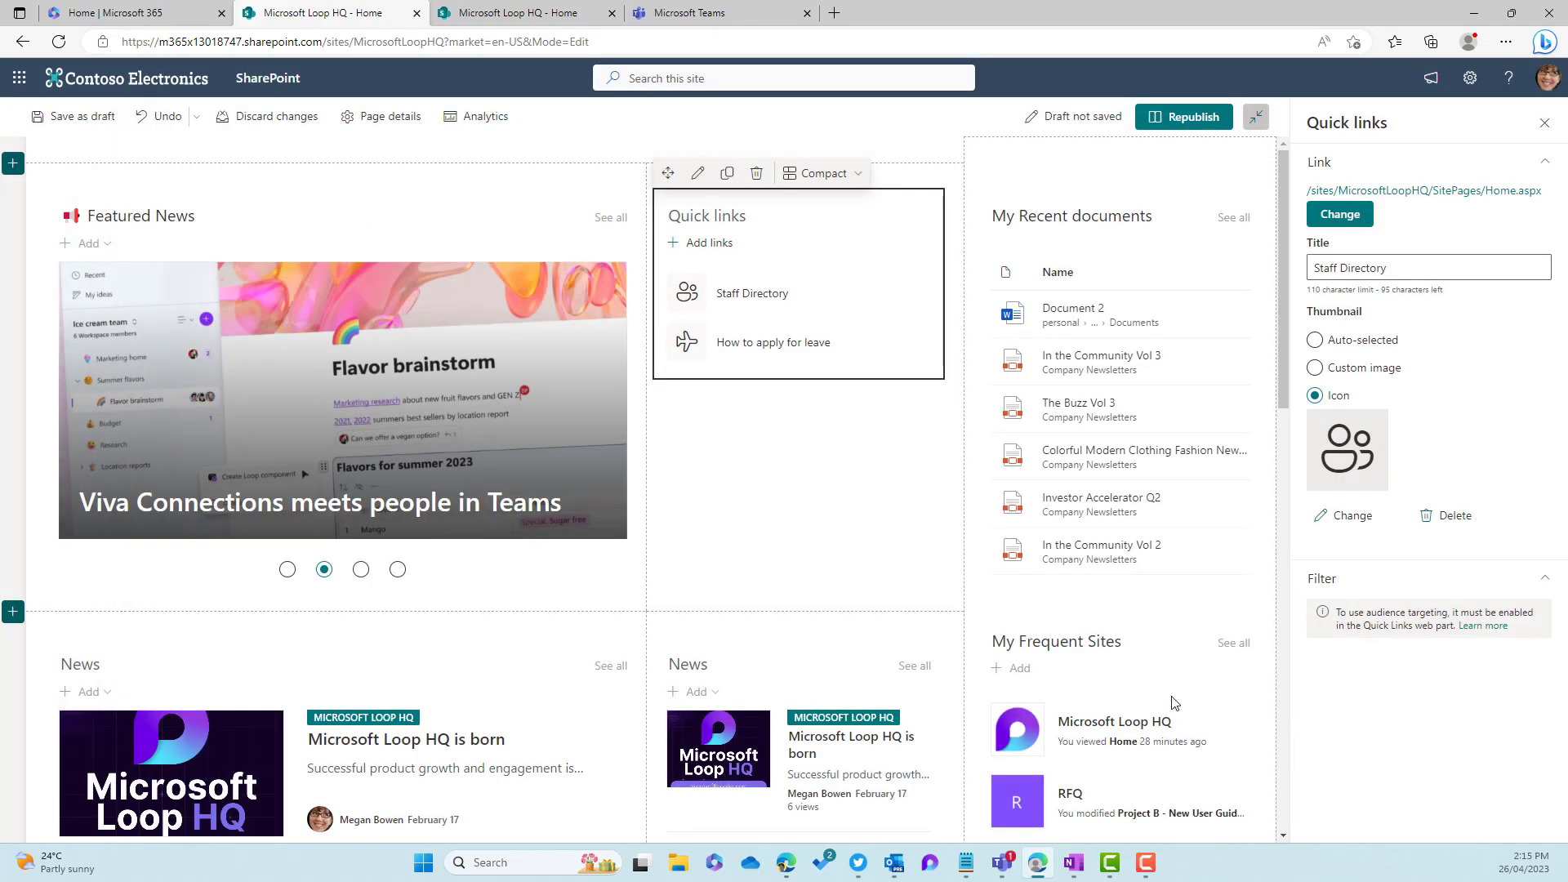
# Add a third quick link to the recent Home page and title it "Policy Hub".
pyautogui.click(700, 245)
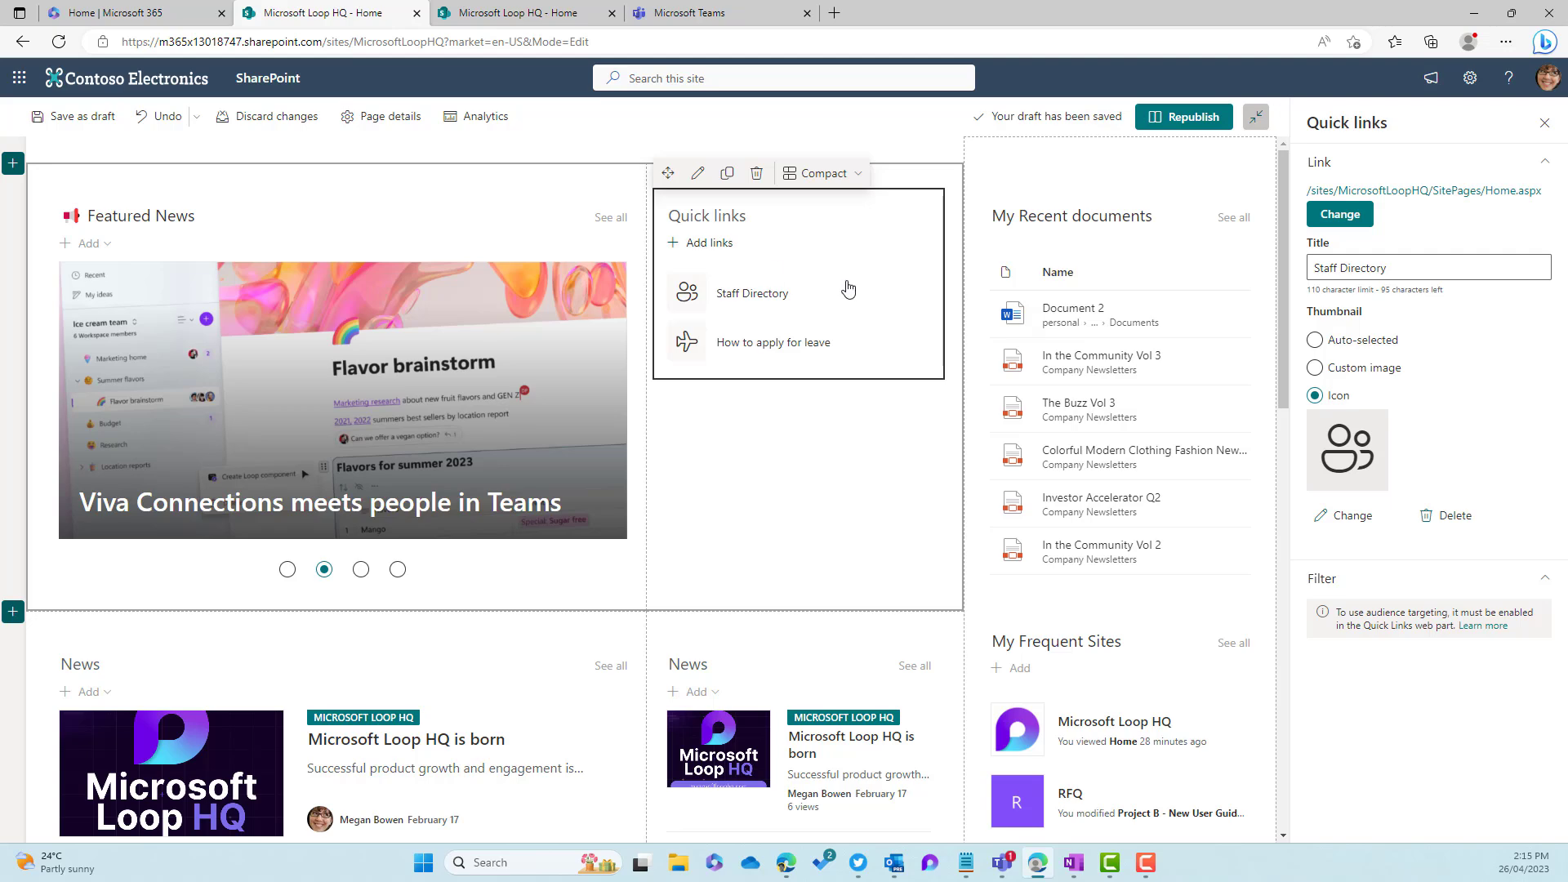
pyautogui.click(438, 258)
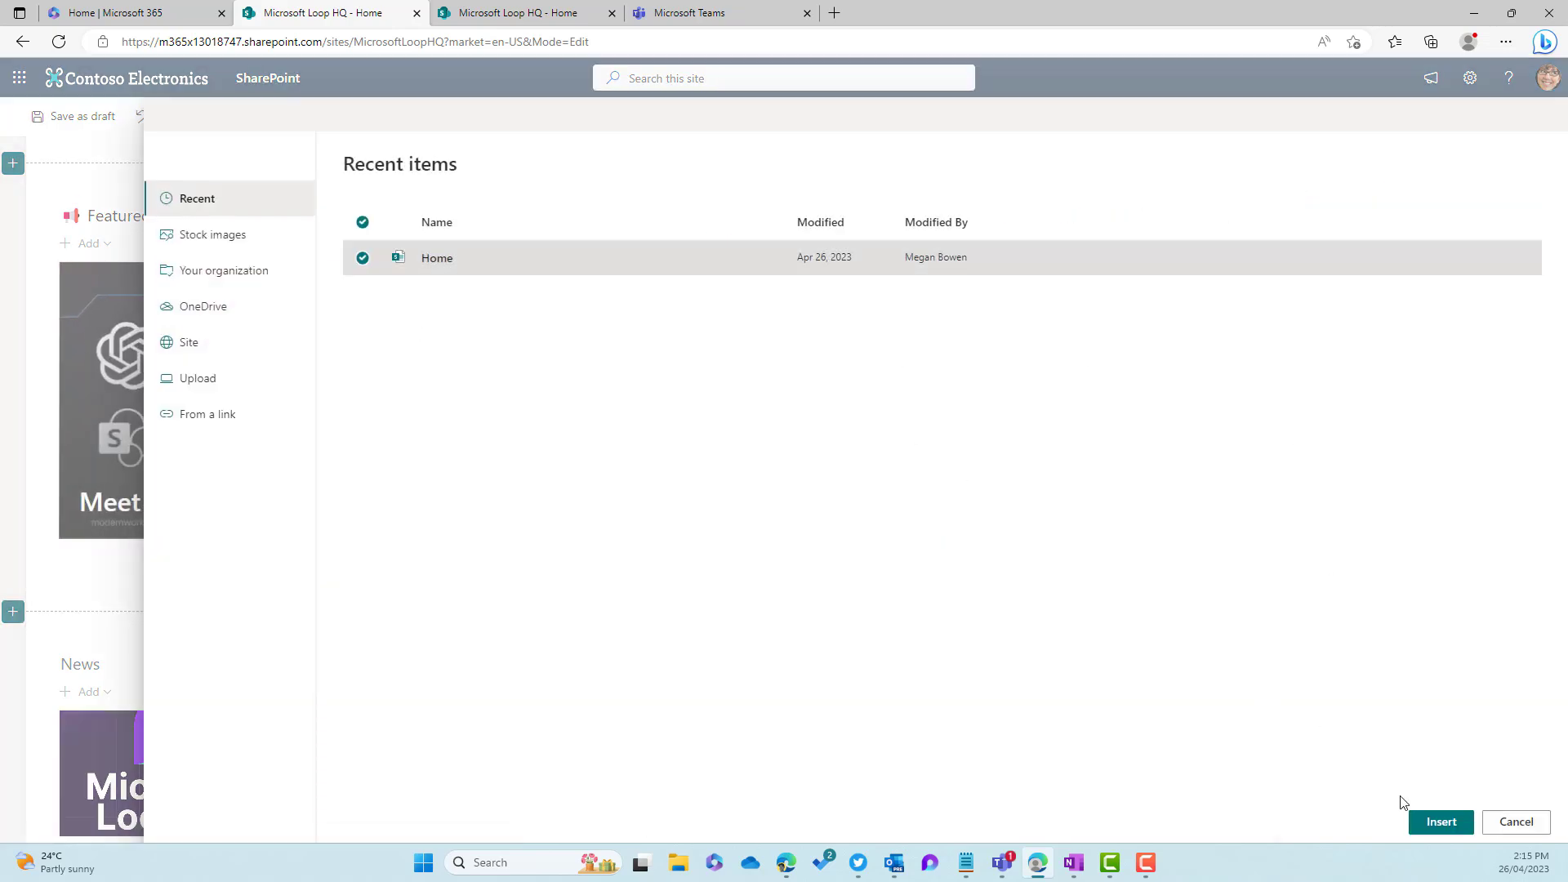
pyautogui.click(1441, 822)
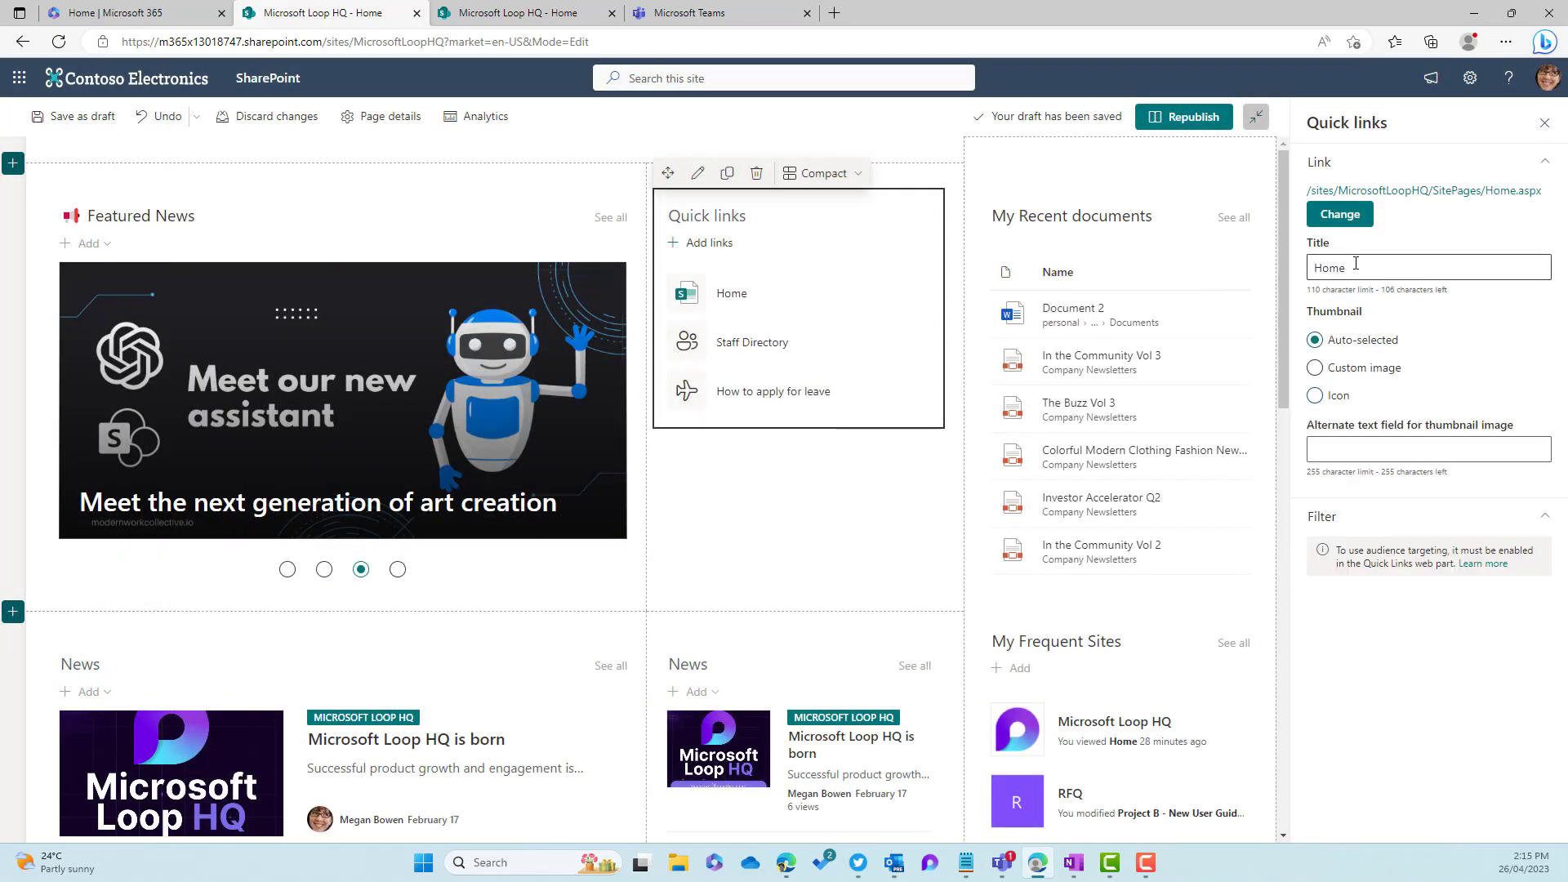
pyautogui.write('Polcy Hub')
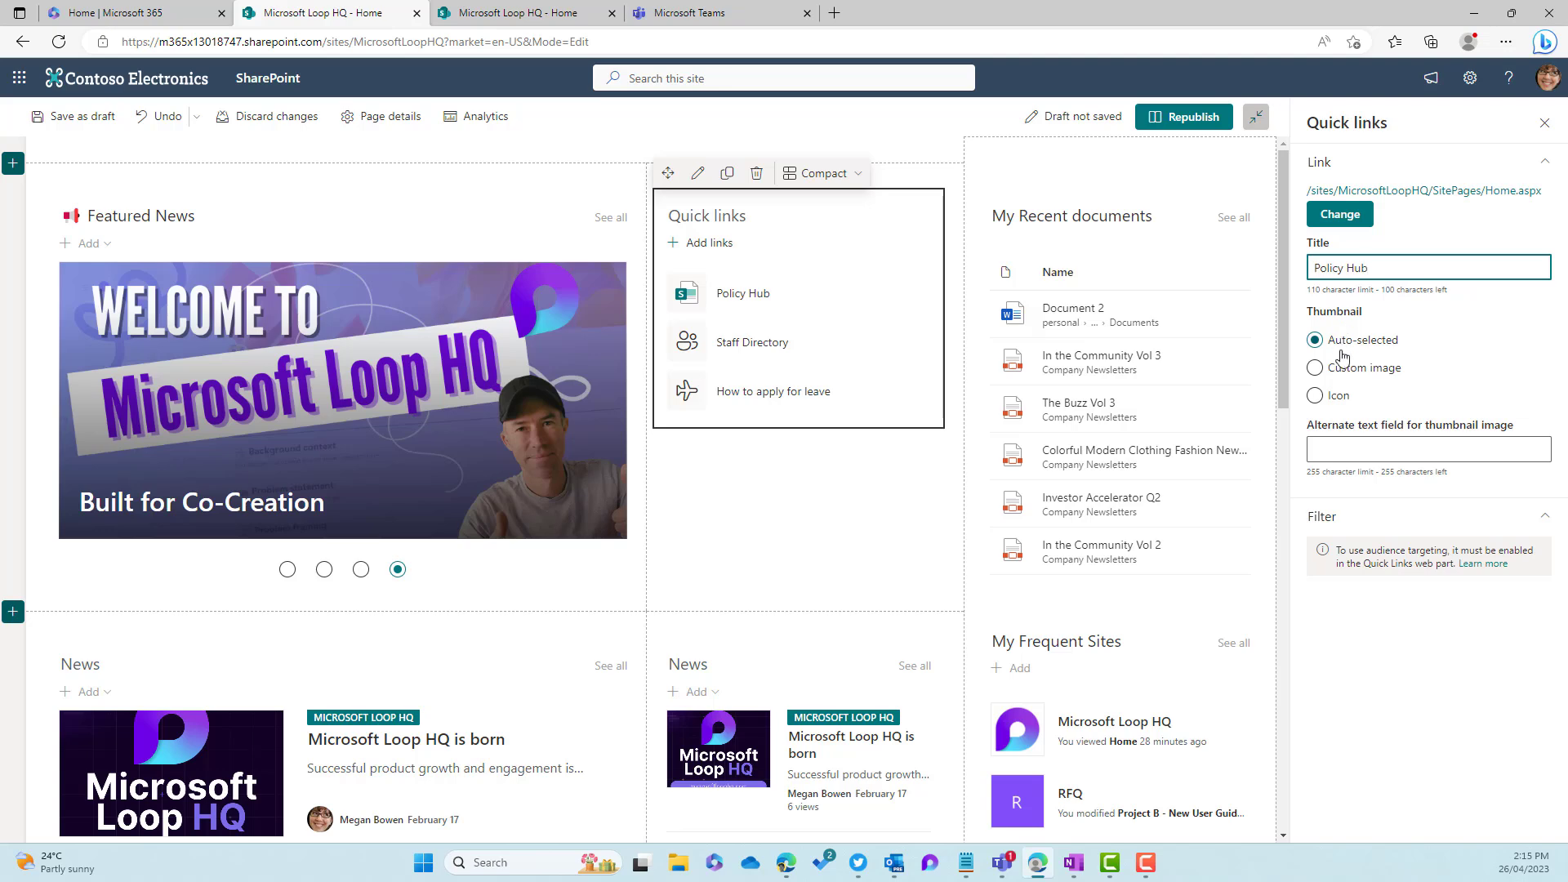
# Set the Policy Hub link's thumbnail to the "documentapproval" icon, found by searching for "document".
pyautogui.click(1338, 398)
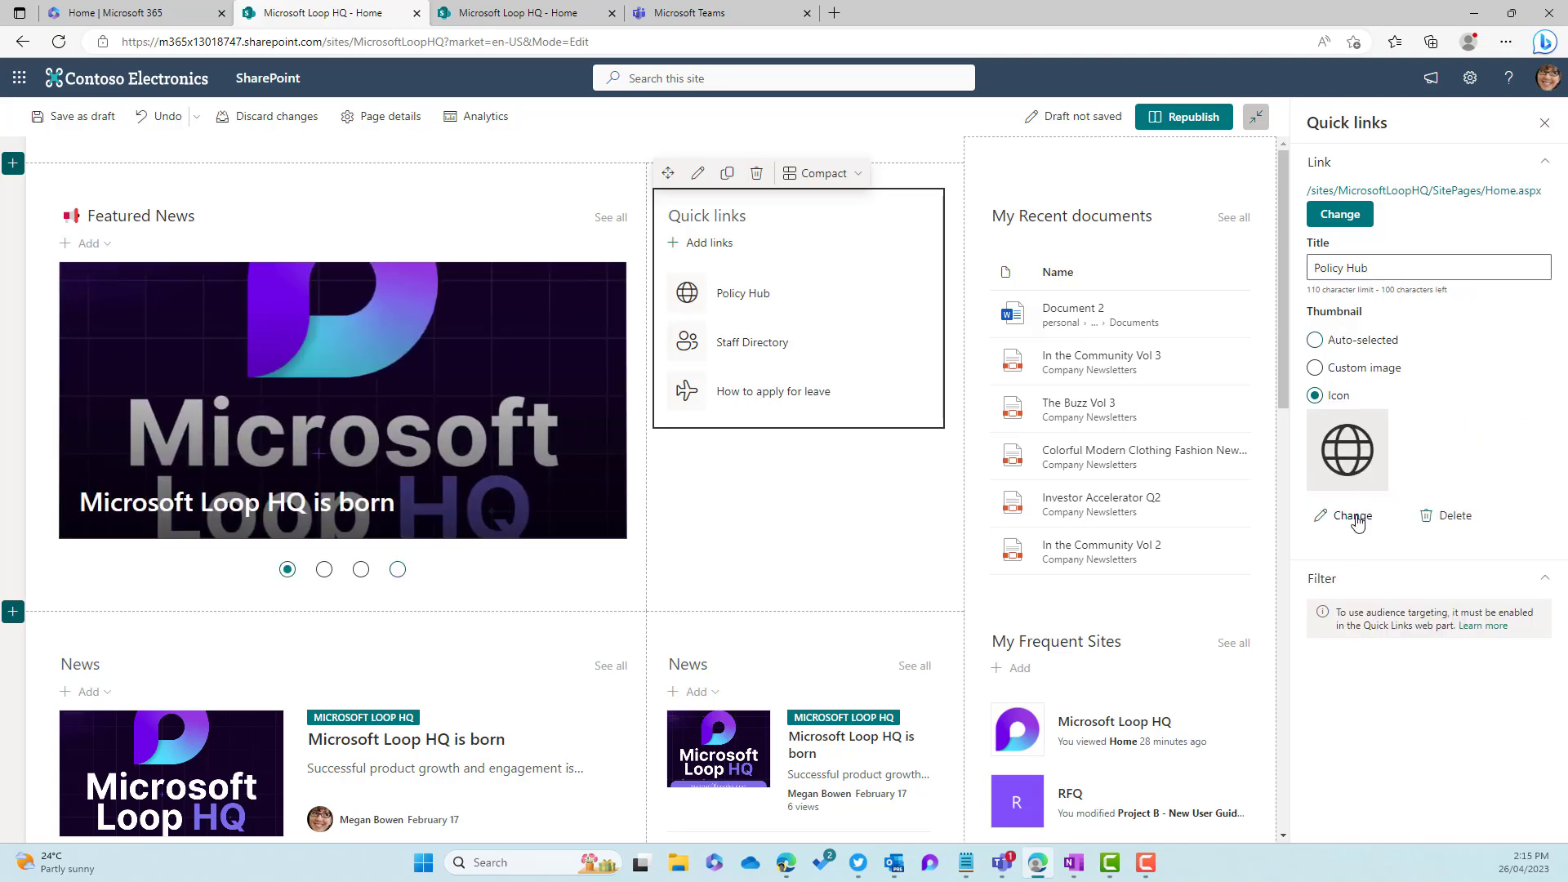
pyautogui.click(1348, 517)
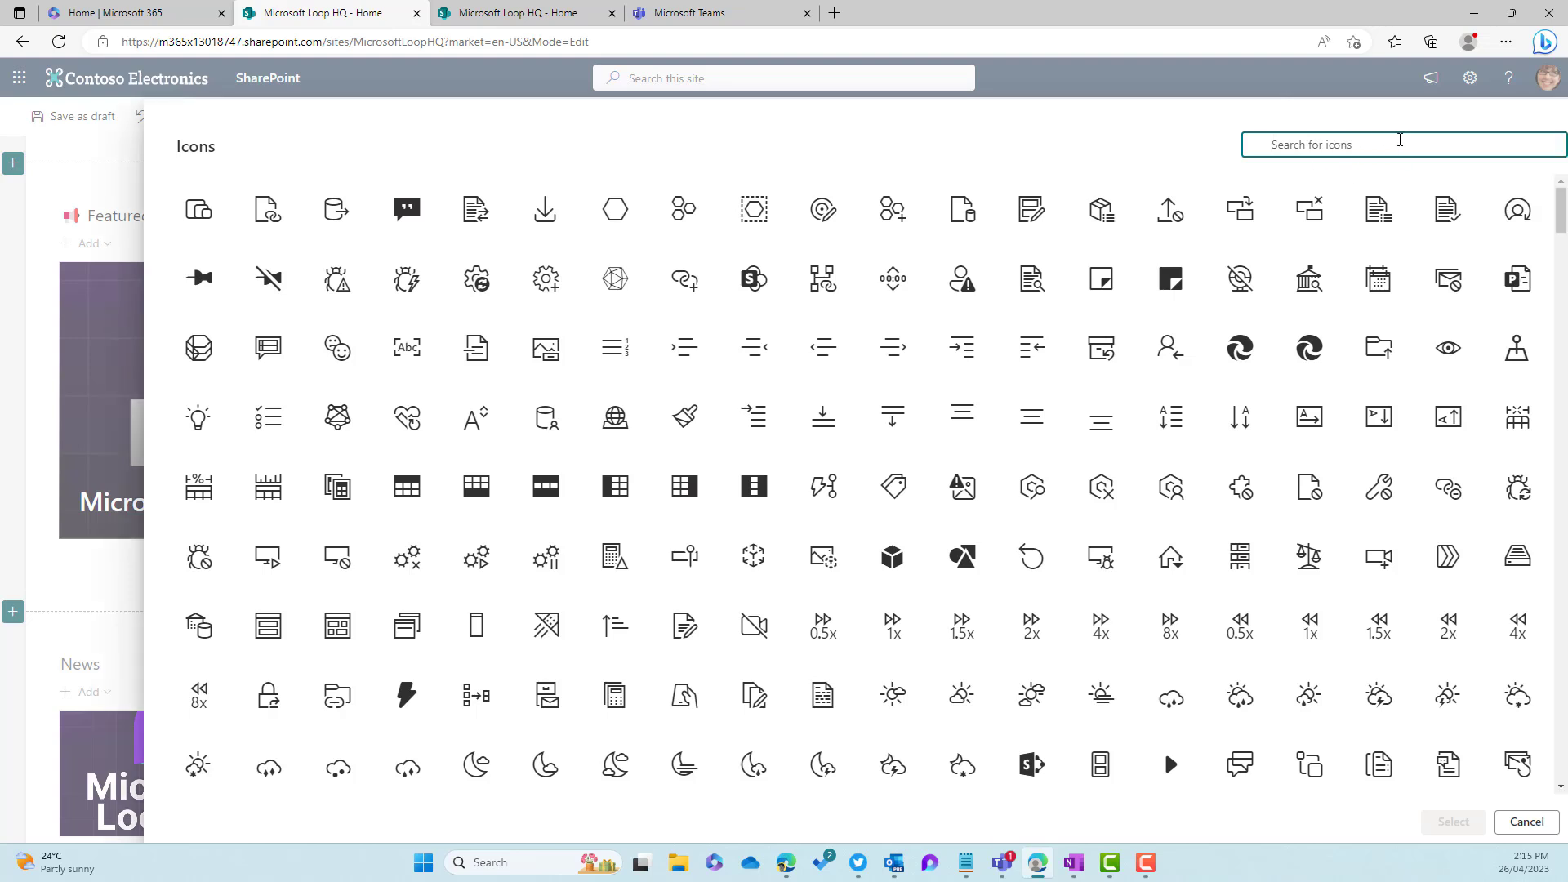
pyautogui.write('document')
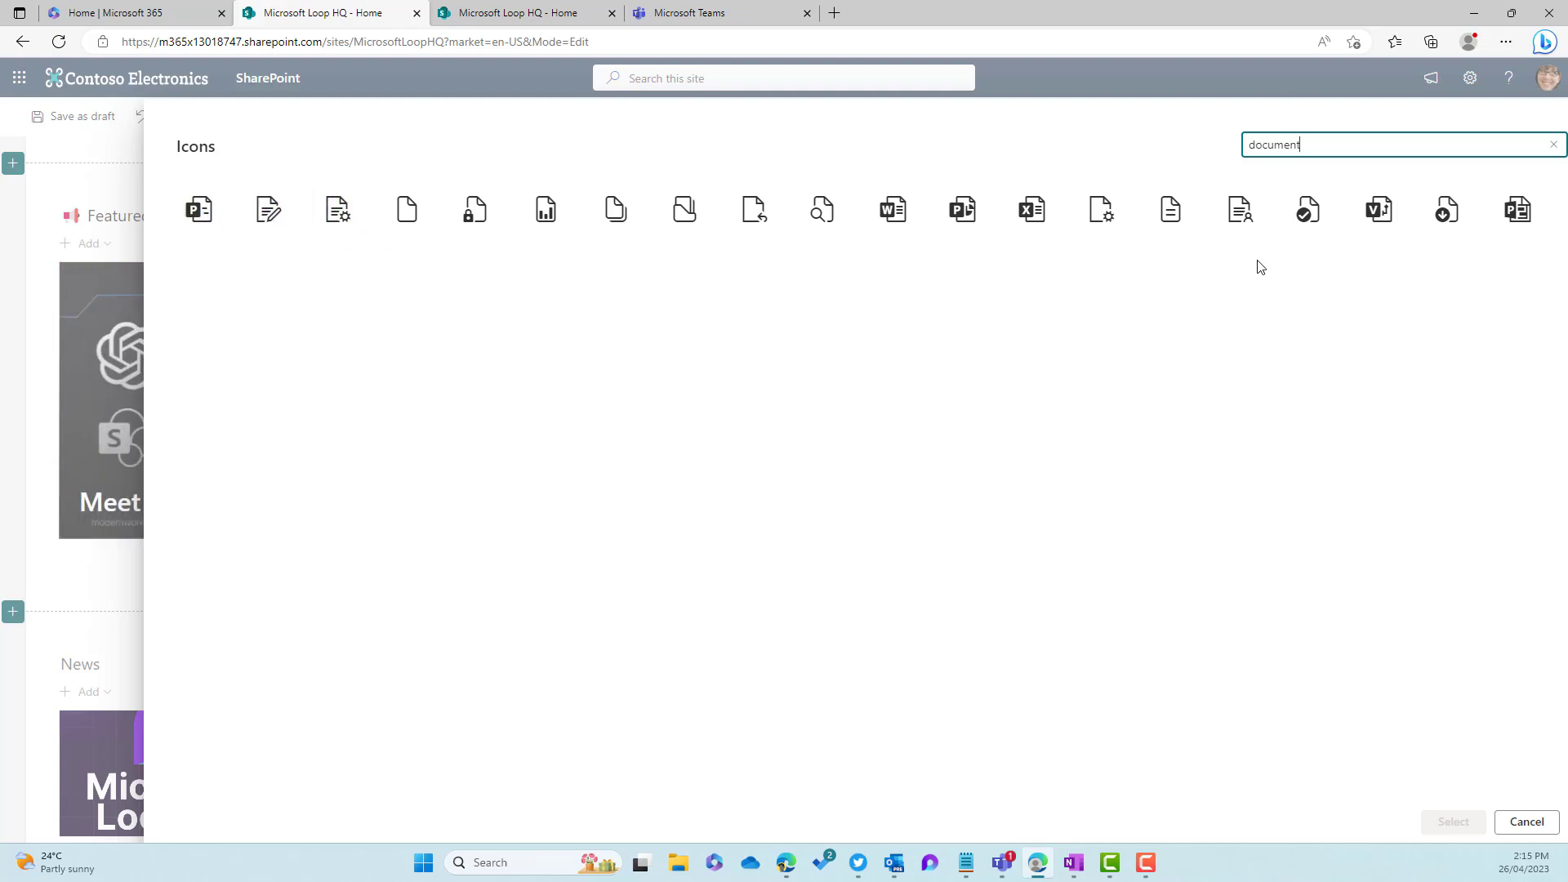
pyautogui.click(1308, 210)
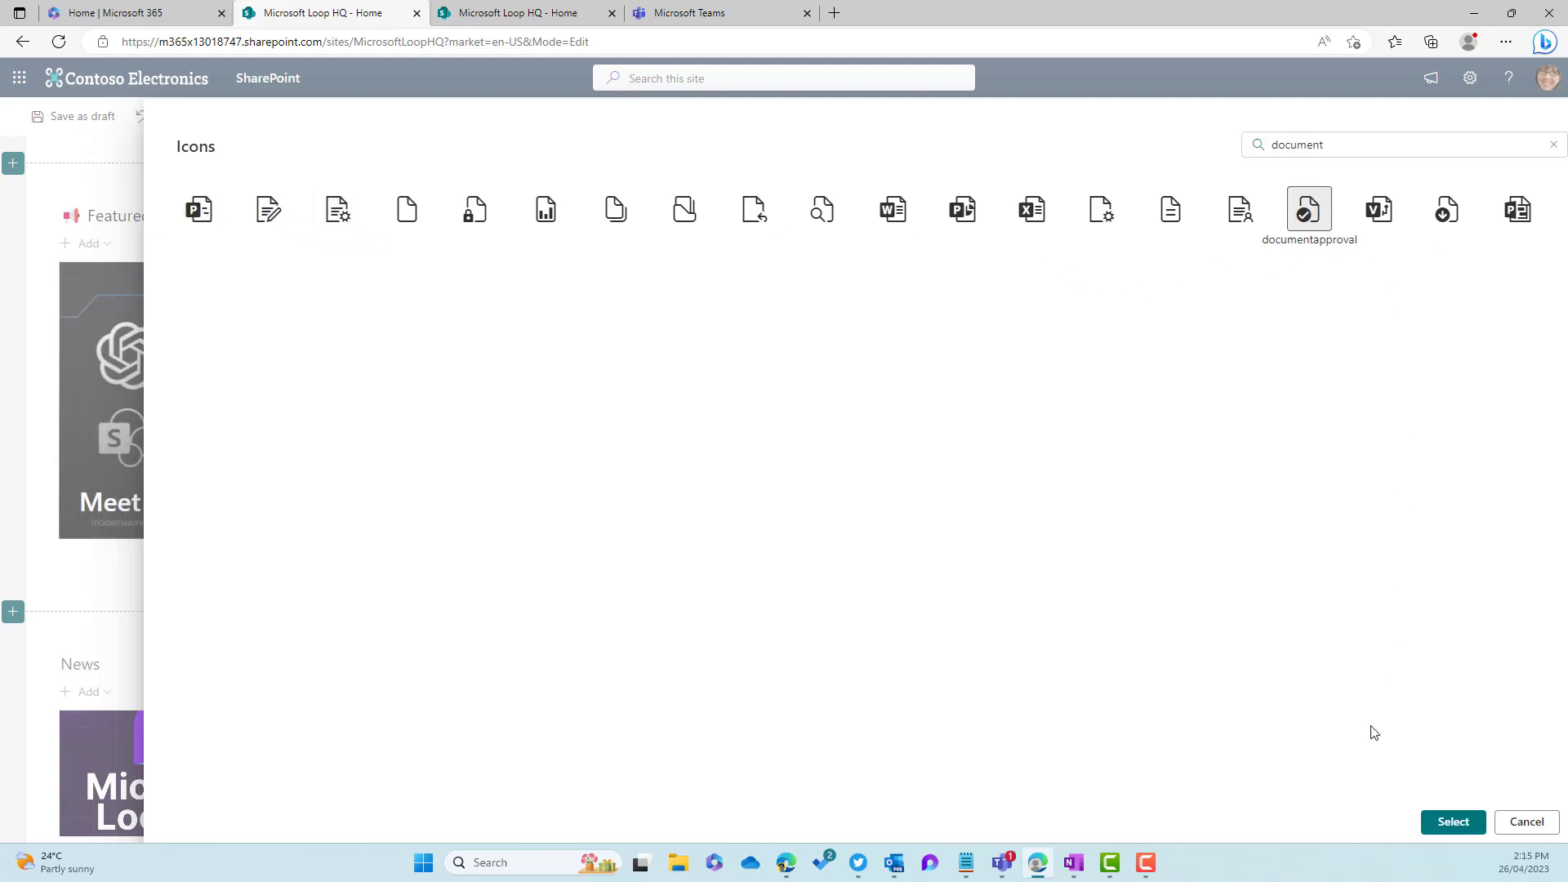
pyautogui.click(1460, 825)
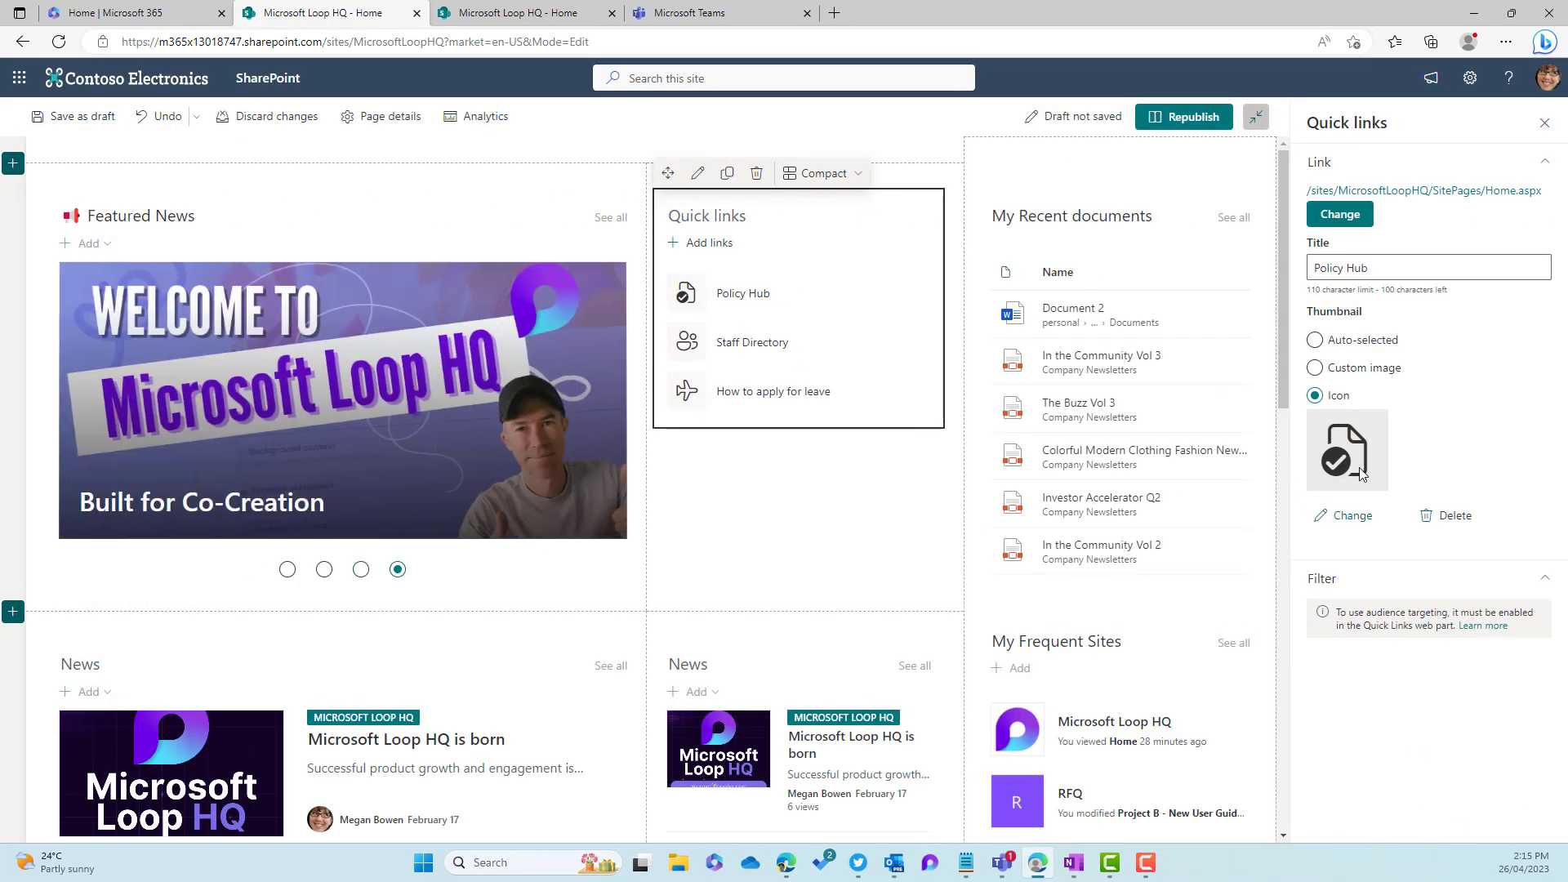
# Add a fourth quick link to the recent Home page and title it "Usage Policy".
pyautogui.click(729, 244)
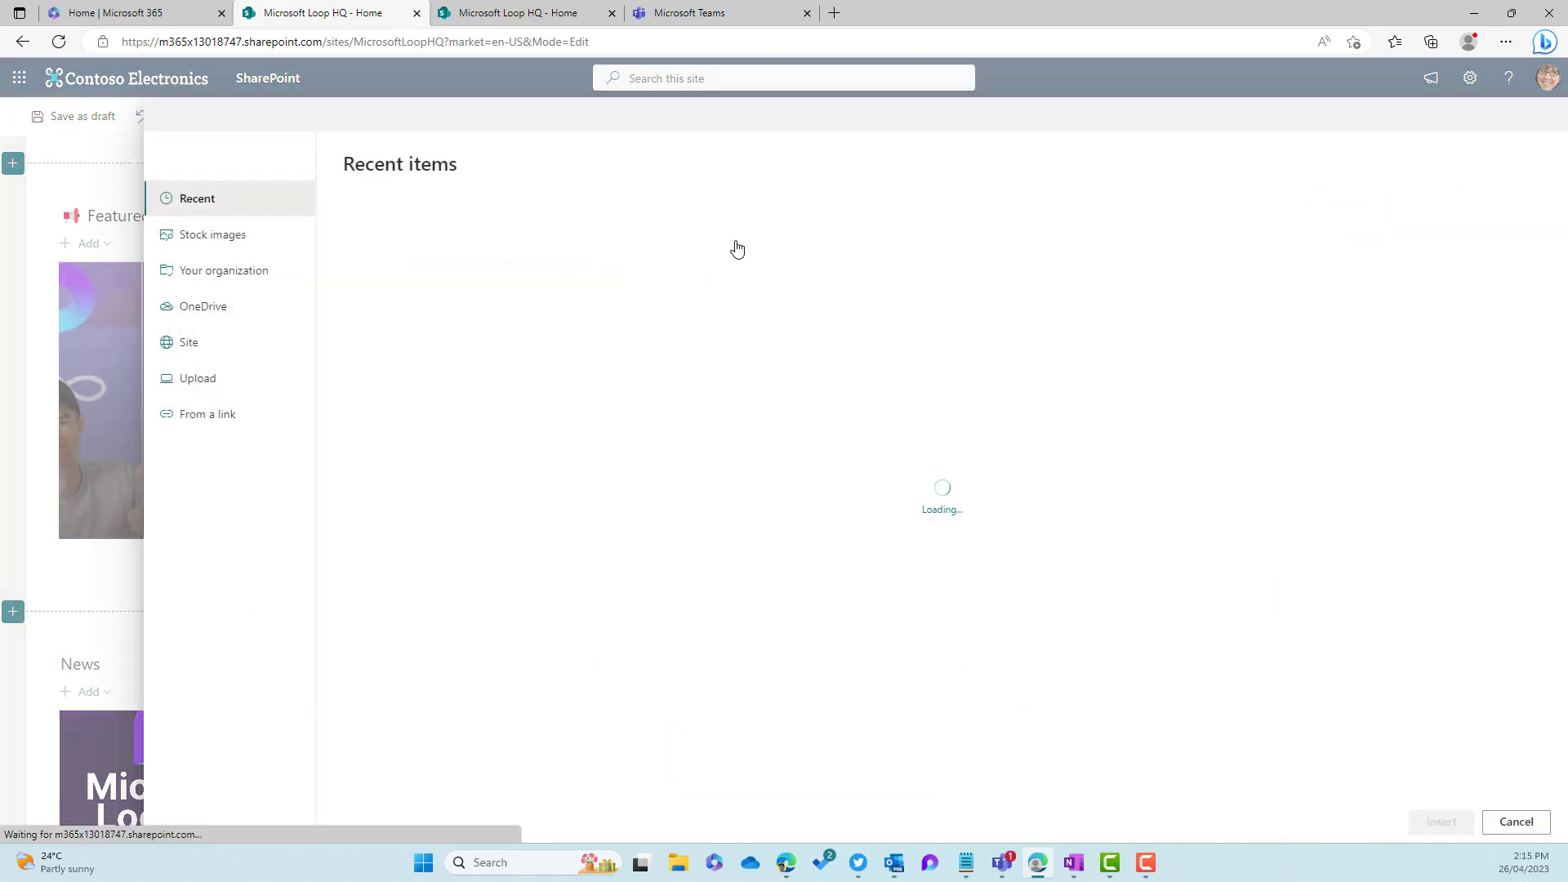
pyautogui.click(556, 16)
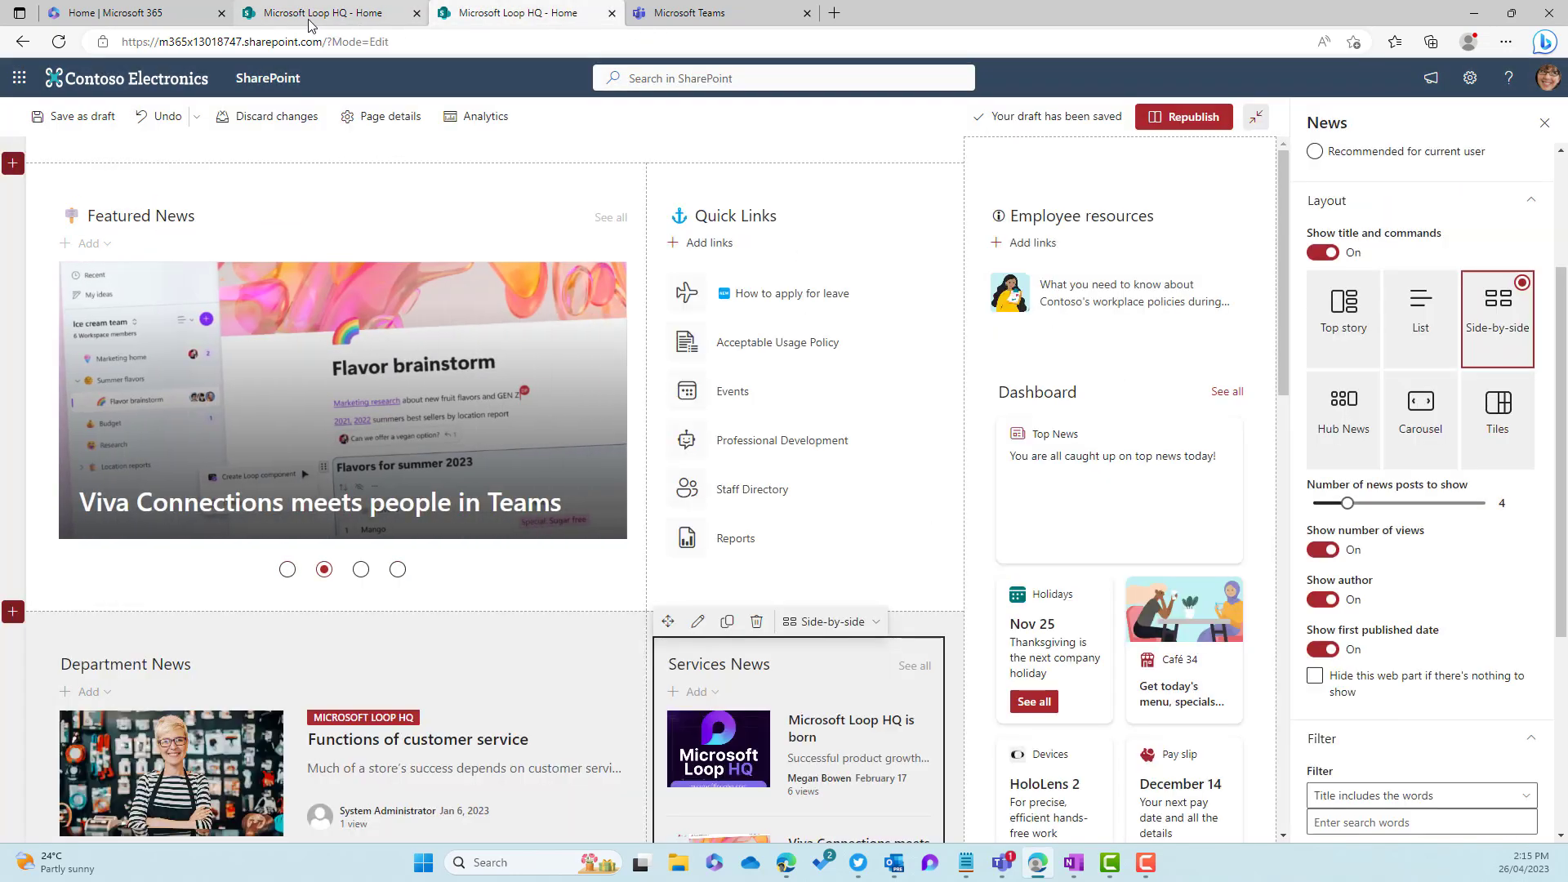
pyautogui.click(309, 18)
pyautogui.click(487, 270)
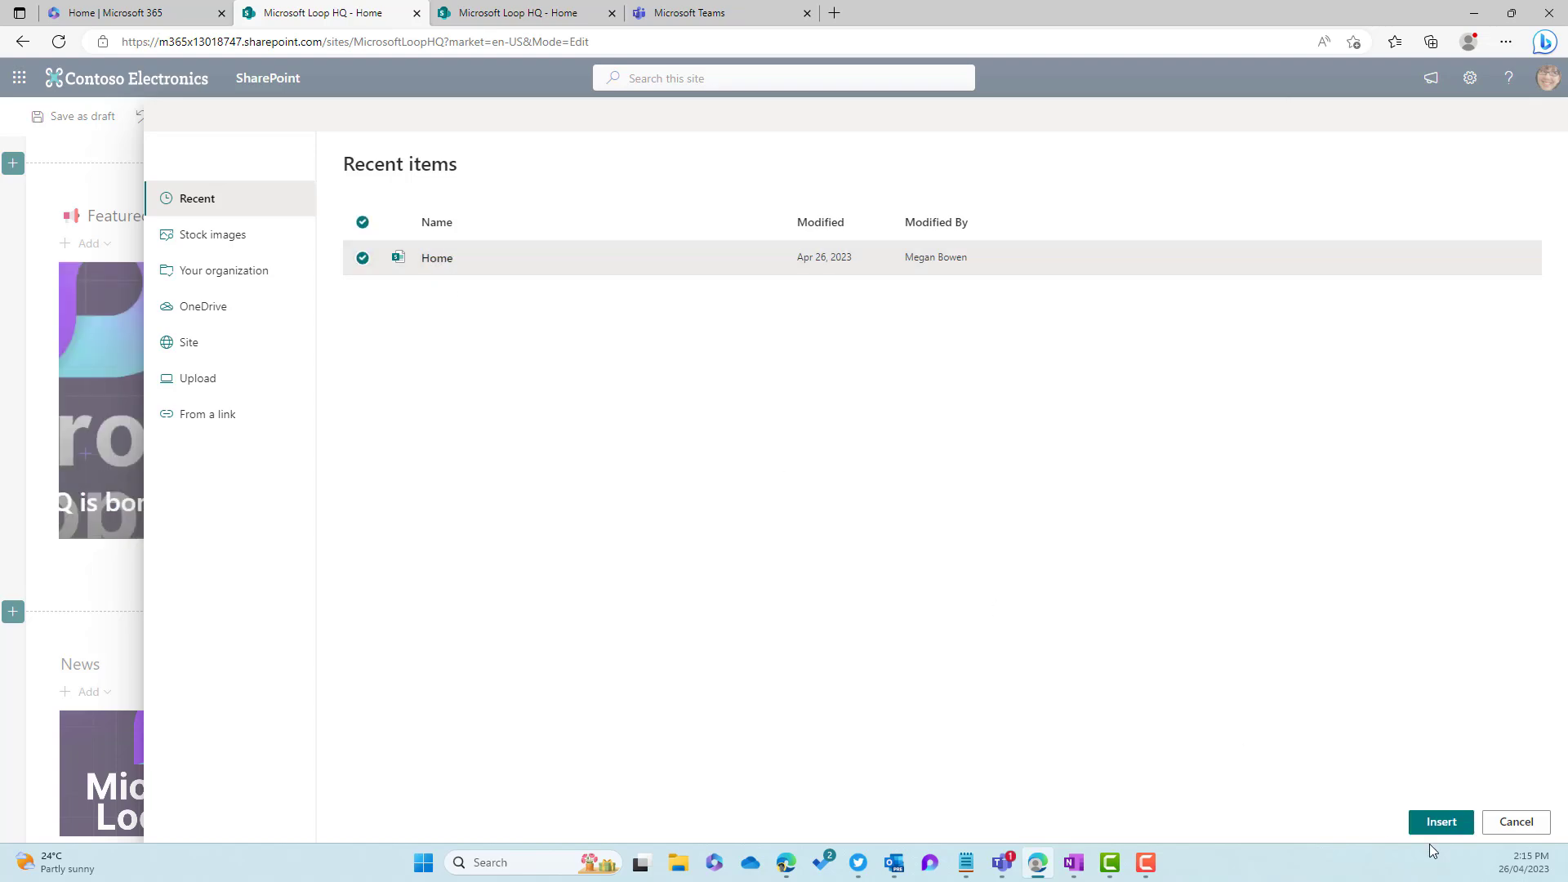
pyautogui.click(1442, 821)
pyautogui.doubleClick(1332, 271)
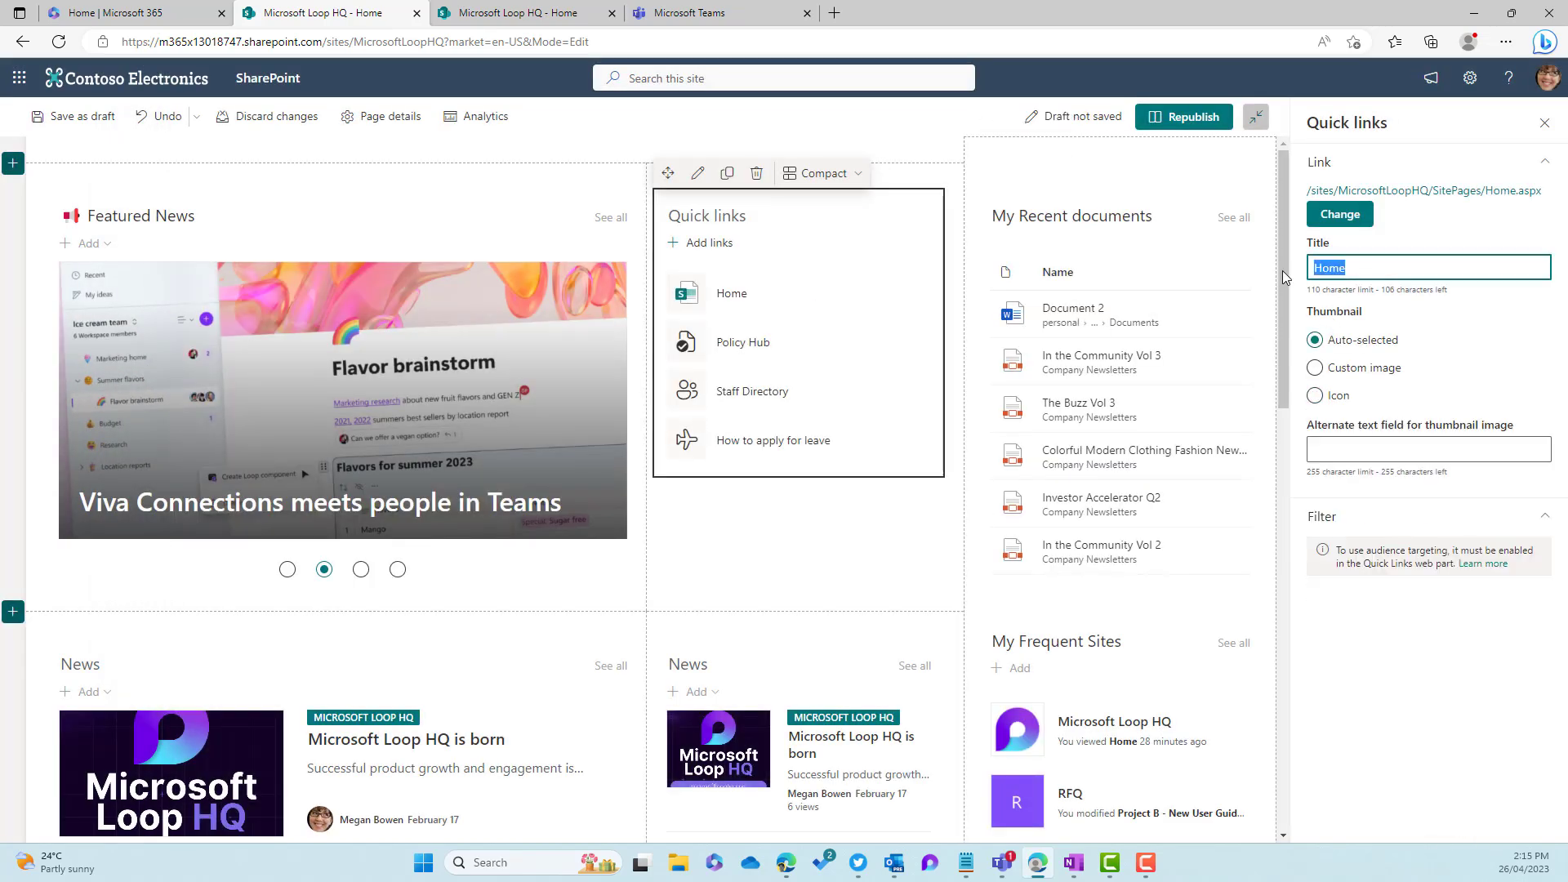
pyautogui.write('Usage Po')
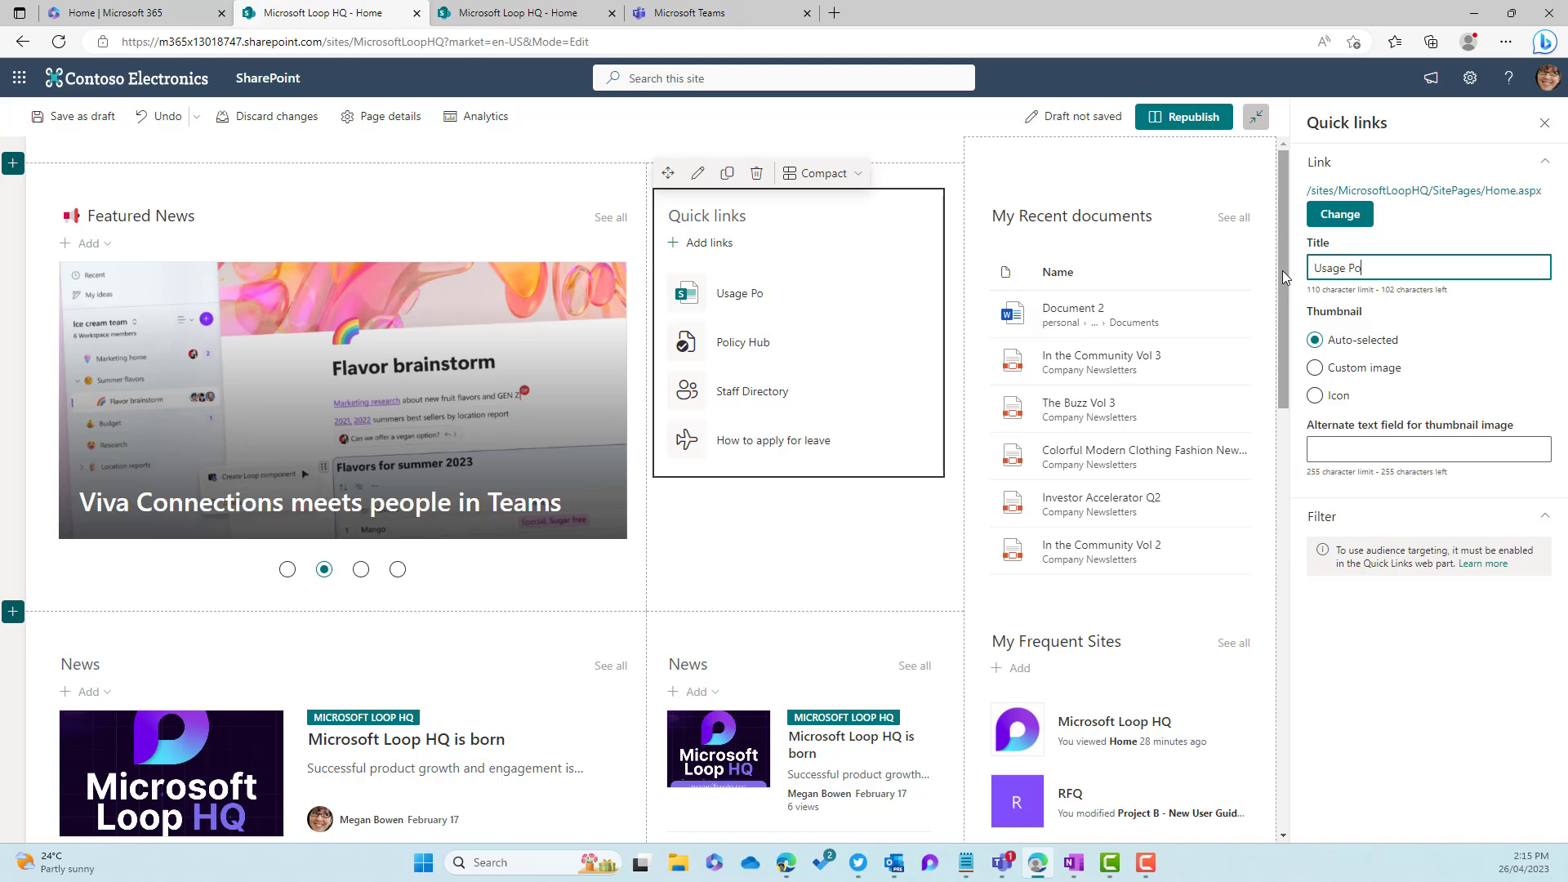
pyautogui.write('licy')
# Set the Usage Policy link's thumbnail to the "entitlementpolicy" icon, found by searching for "policy".
pyautogui.click(1329, 398)
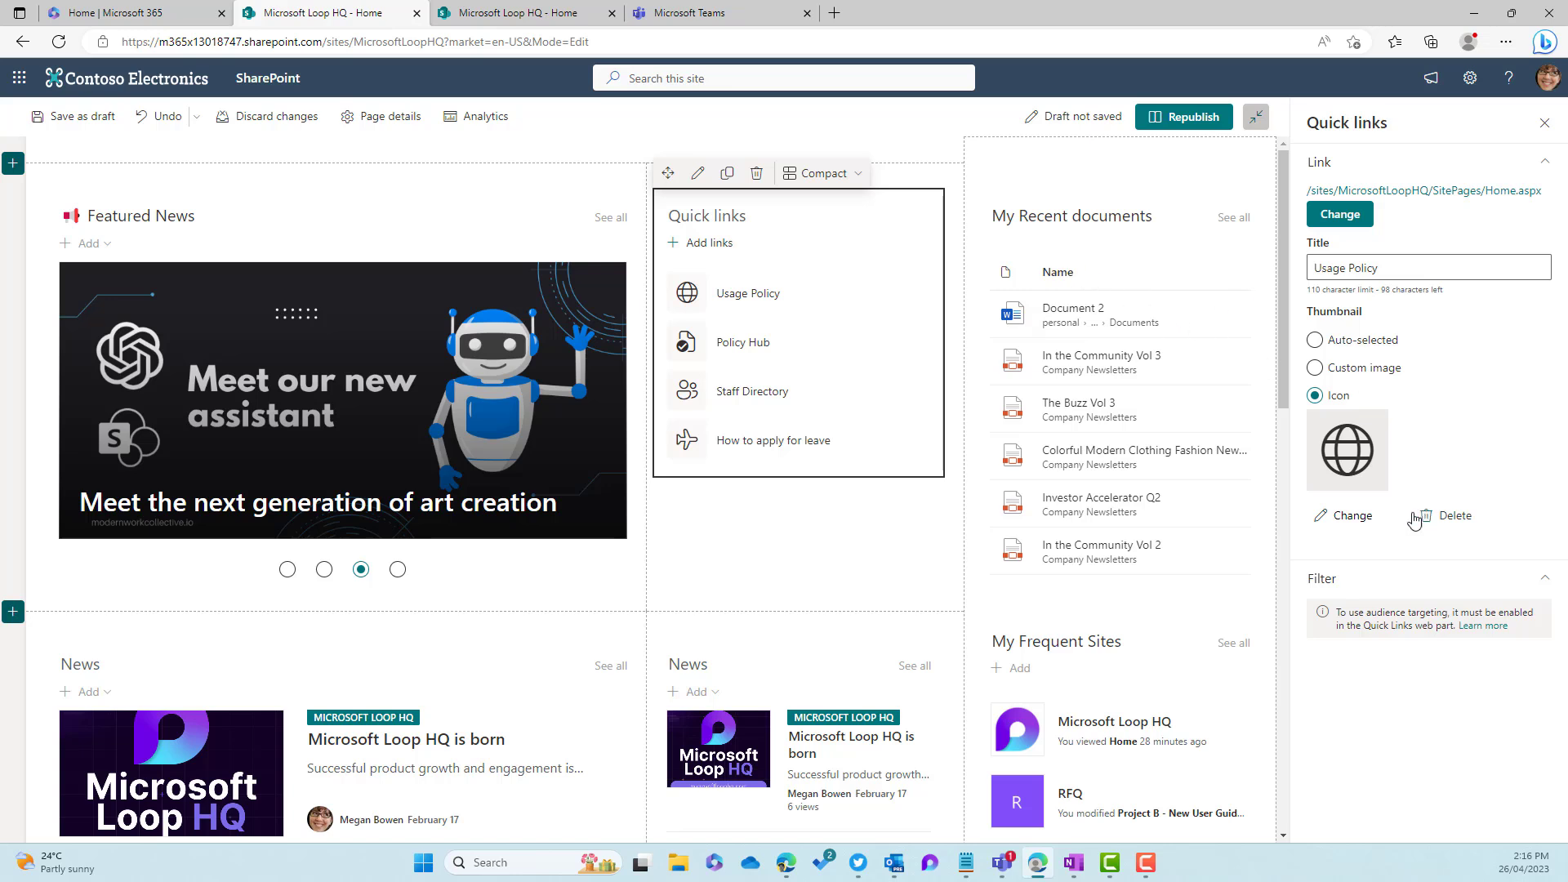
pyautogui.click(1324, 523)
pyautogui.press('Escape')
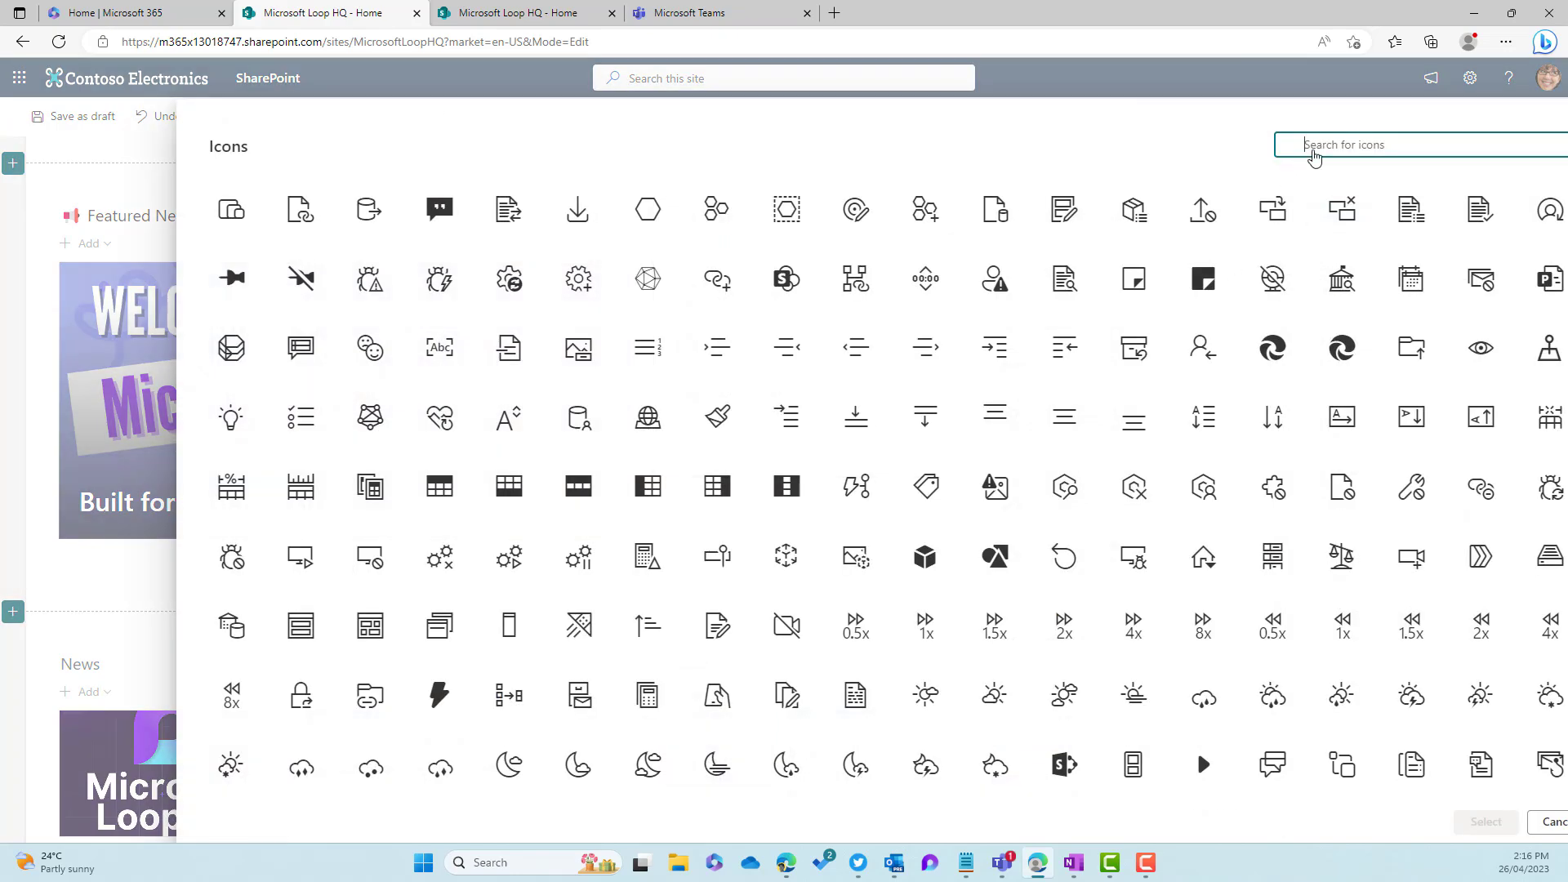
pyautogui.write('po')
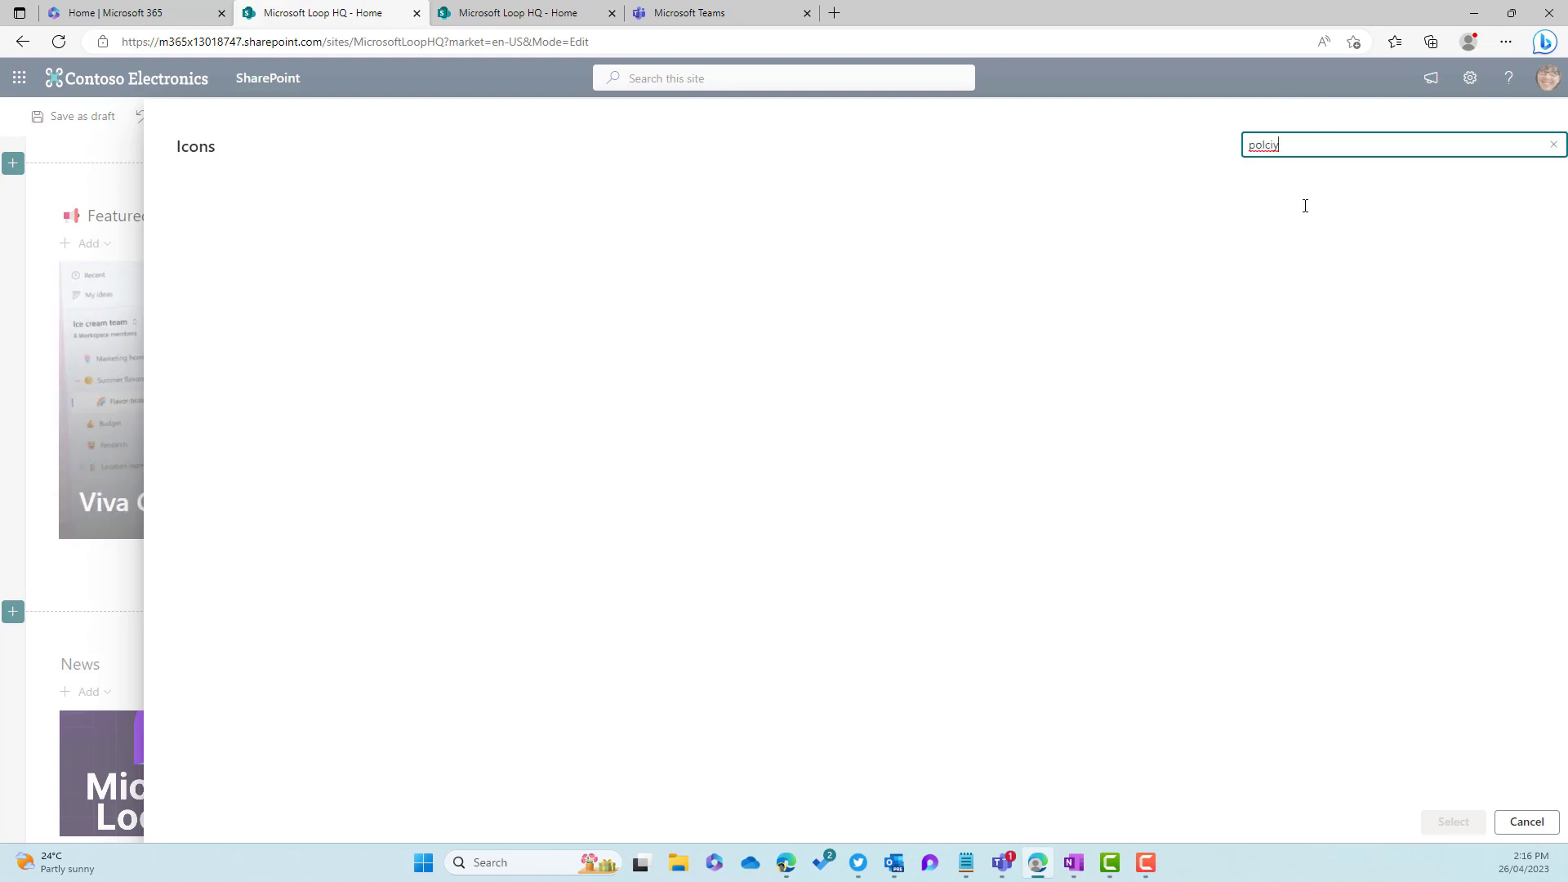
pyautogui.write('l')
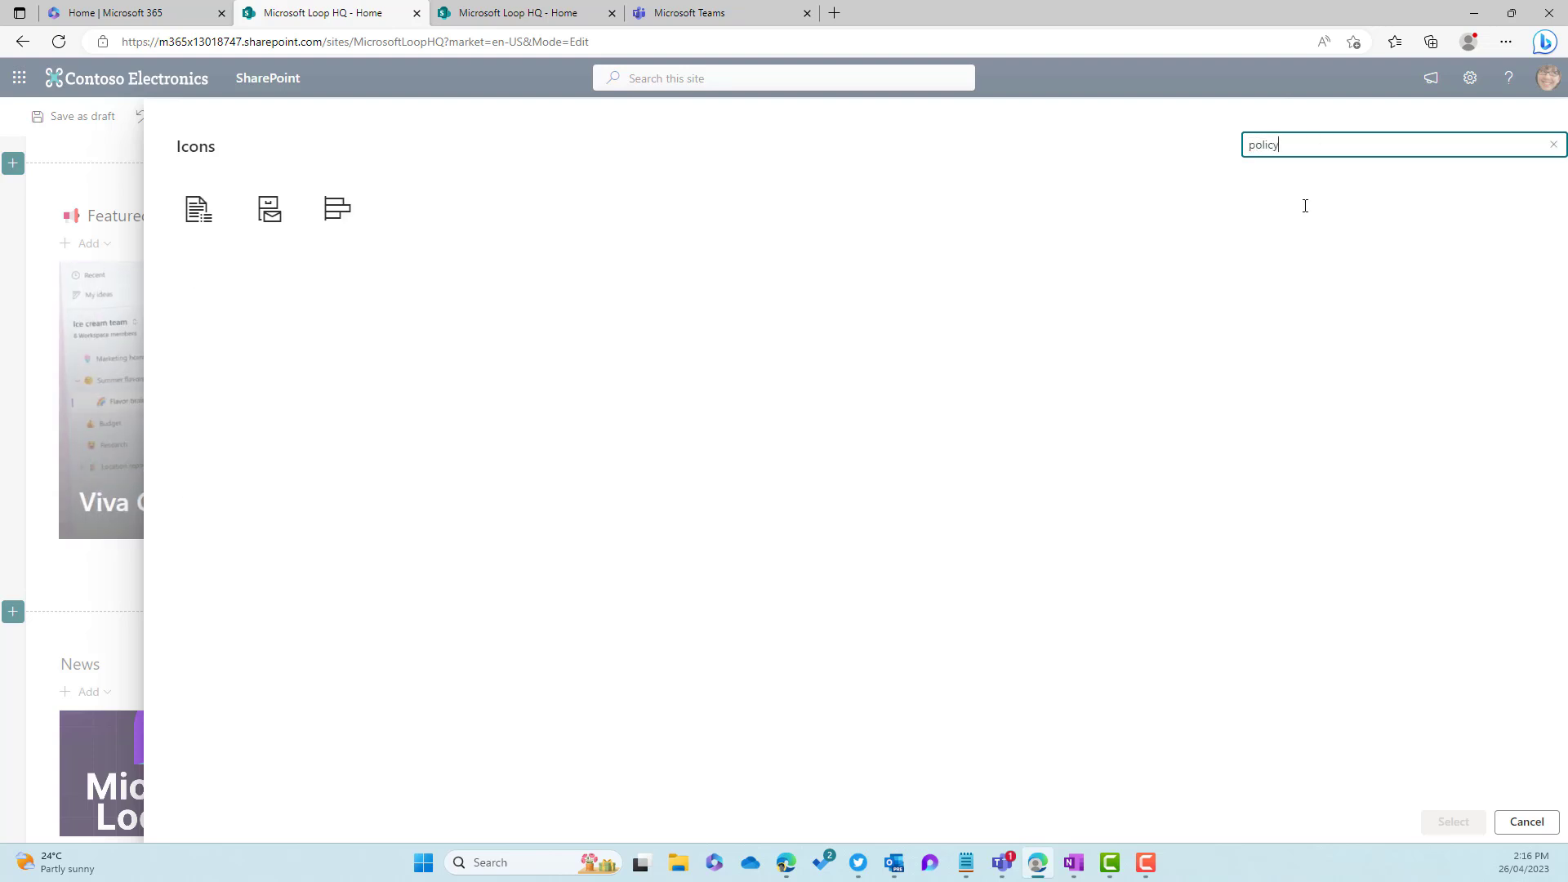
pyautogui.click(200, 214)
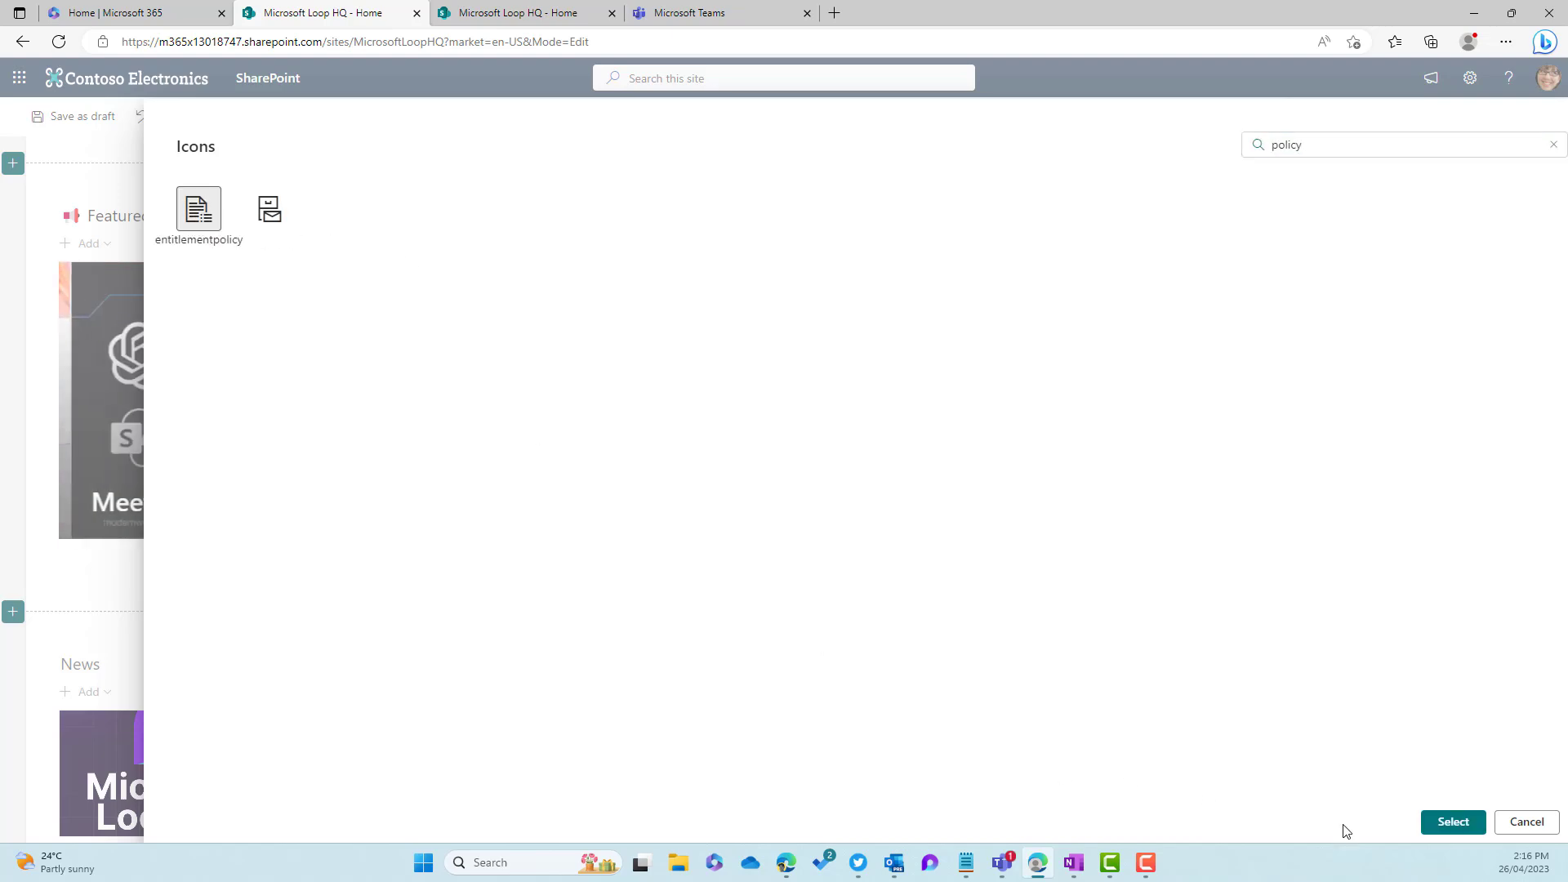
pyautogui.click(1454, 822)
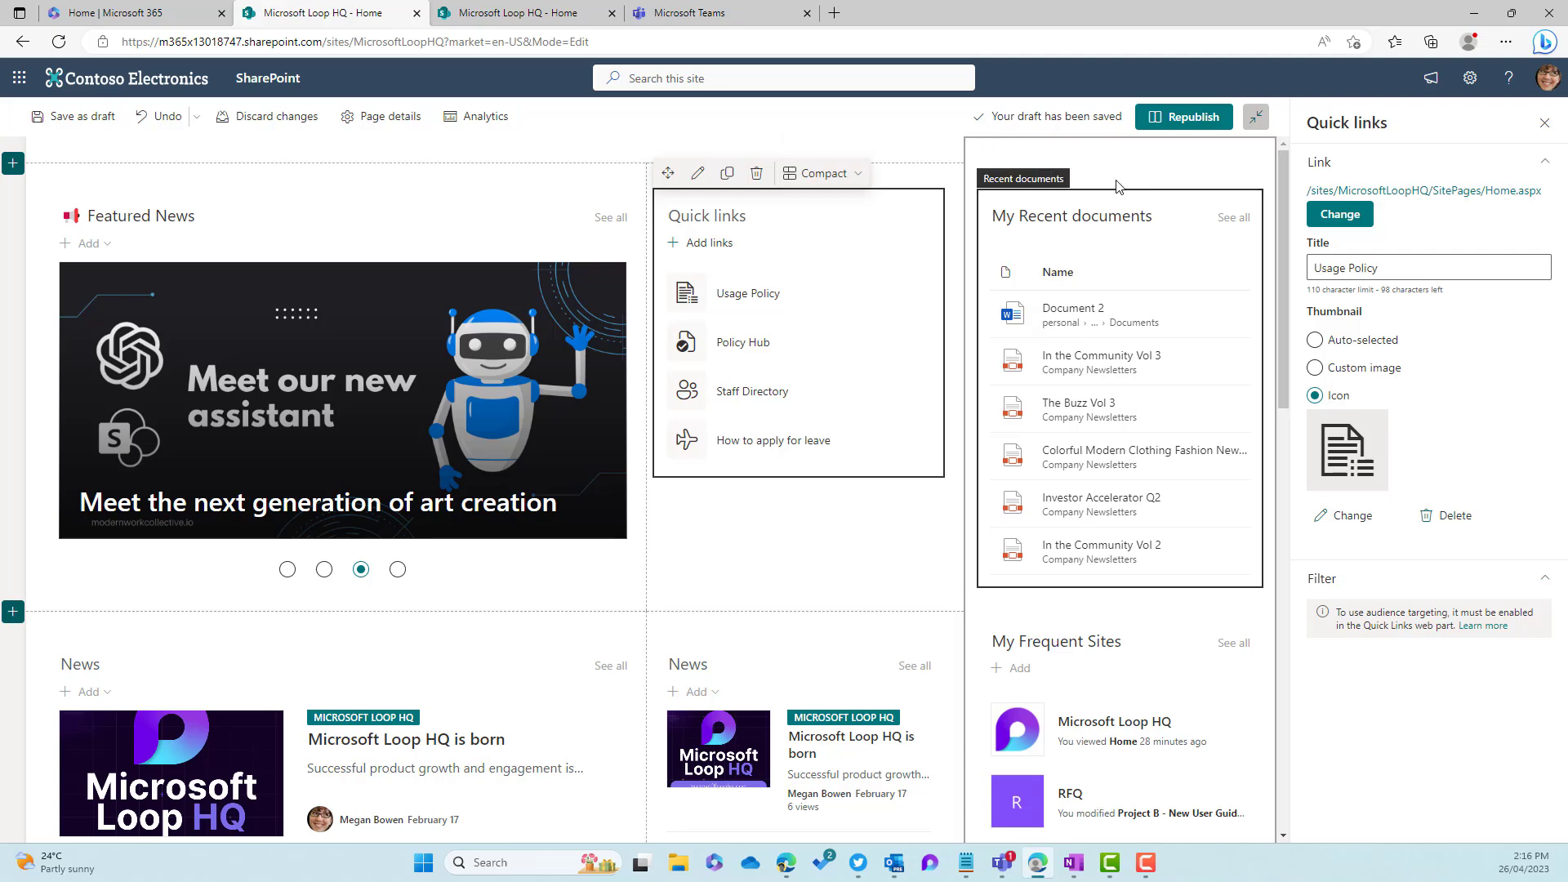
# Add a fifth quick link to the recent Home page and title it "Reports".
pyautogui.click(703, 244)
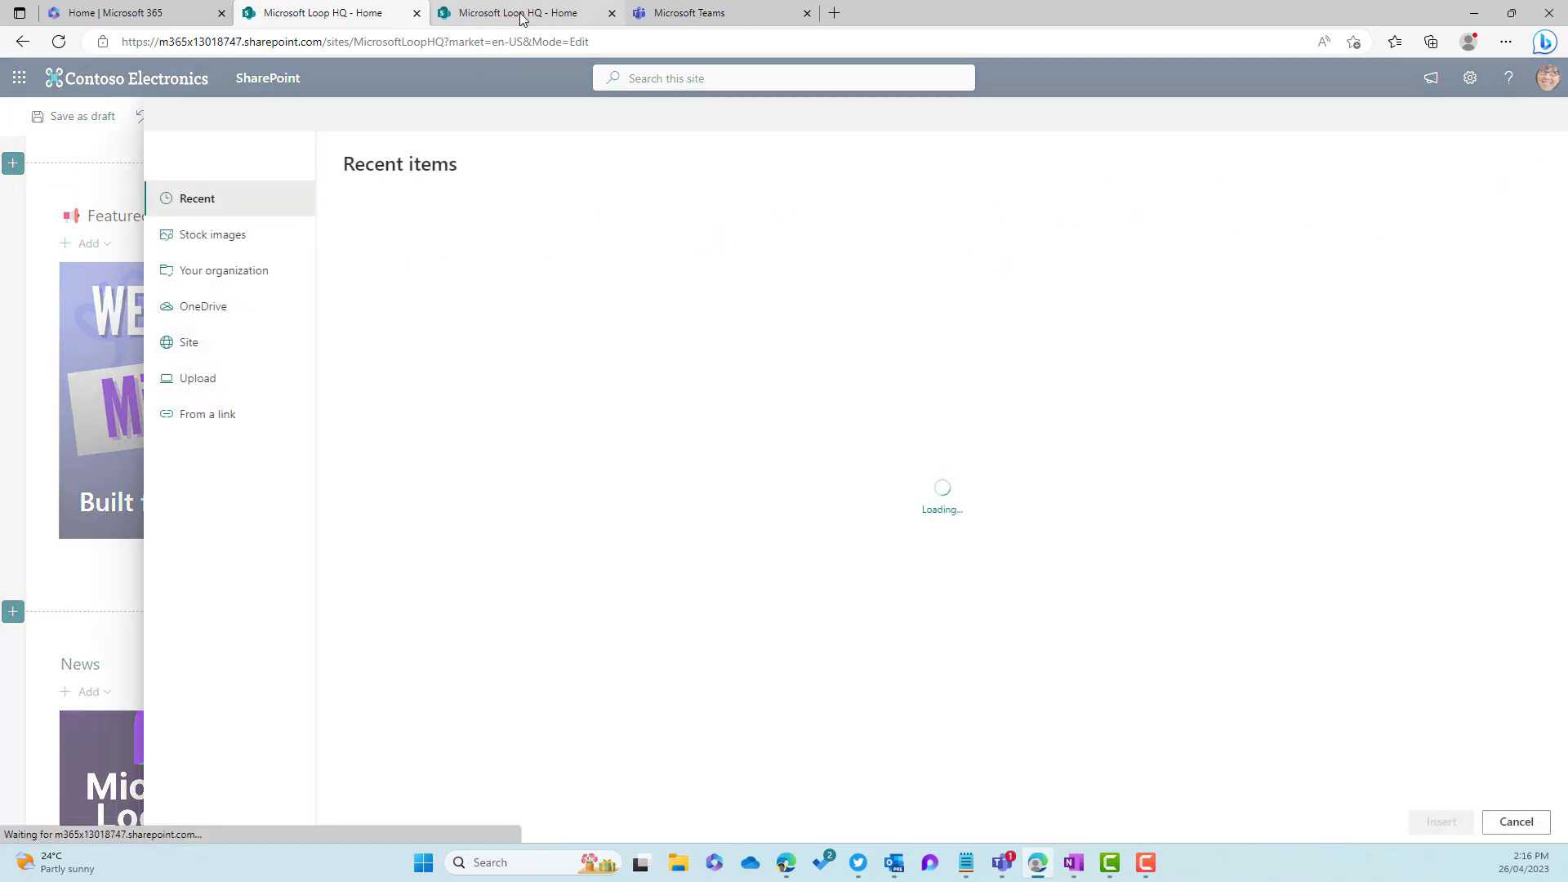
pyautogui.click(521, 15)
pyautogui.click(331, 16)
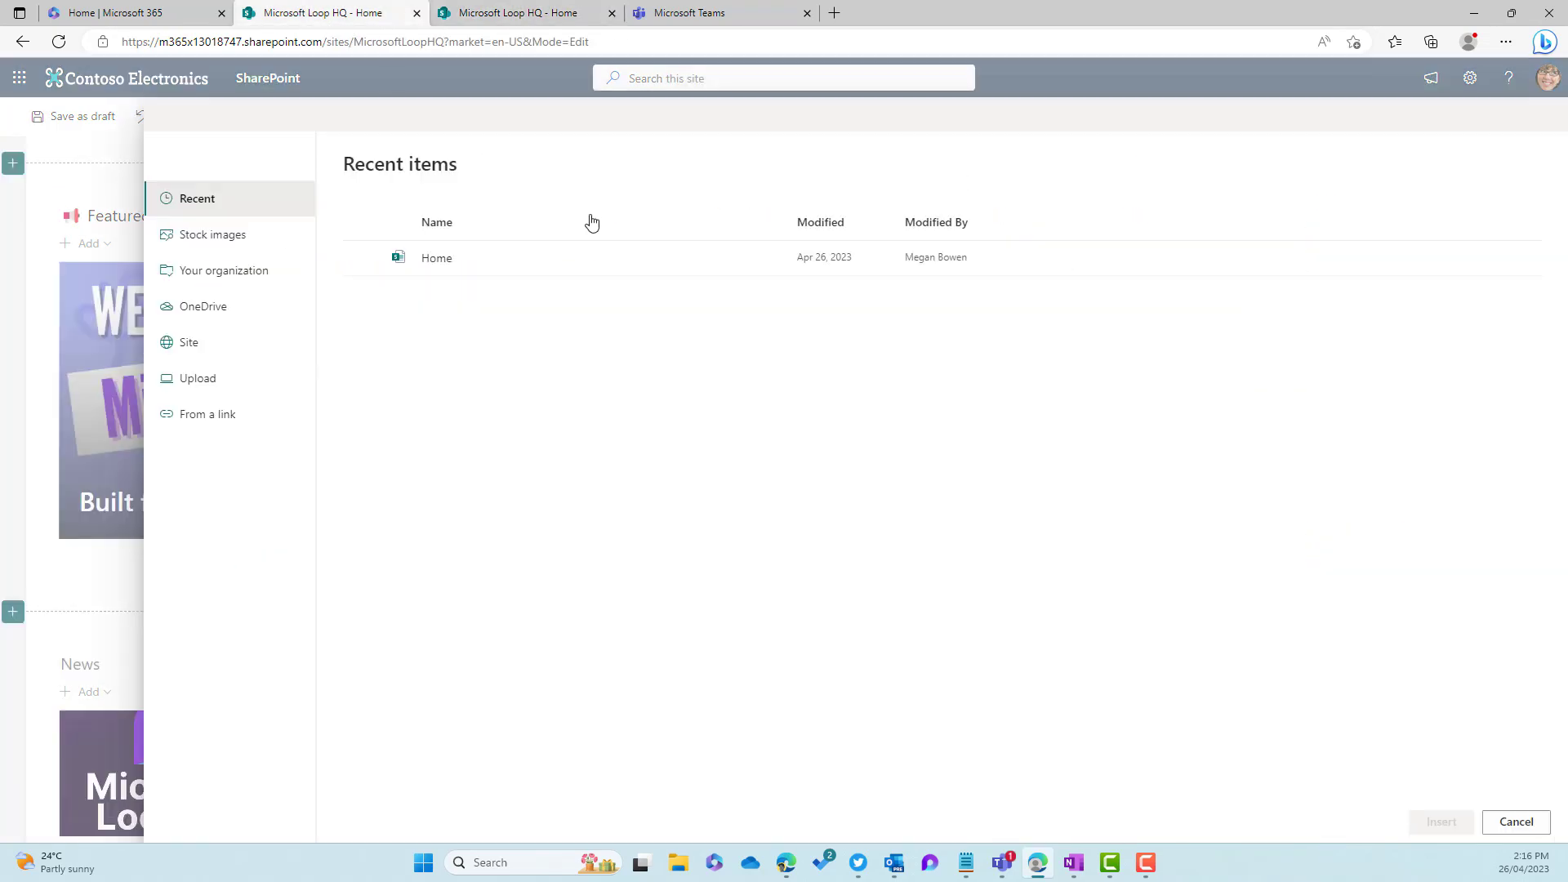
pyautogui.click(1223, 258)
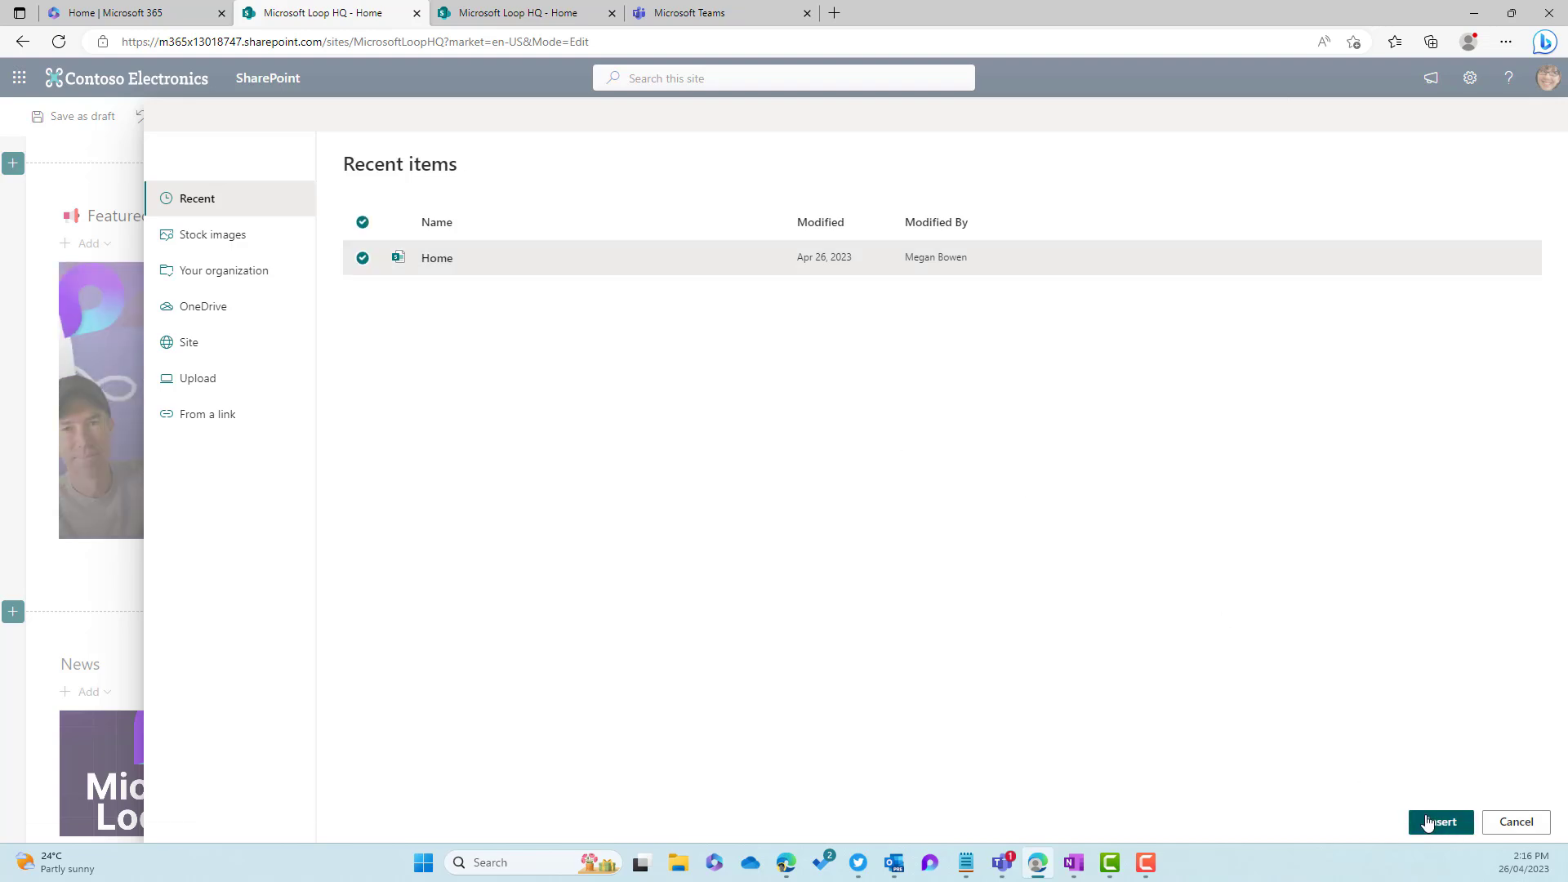
pyautogui.click(1442, 821)
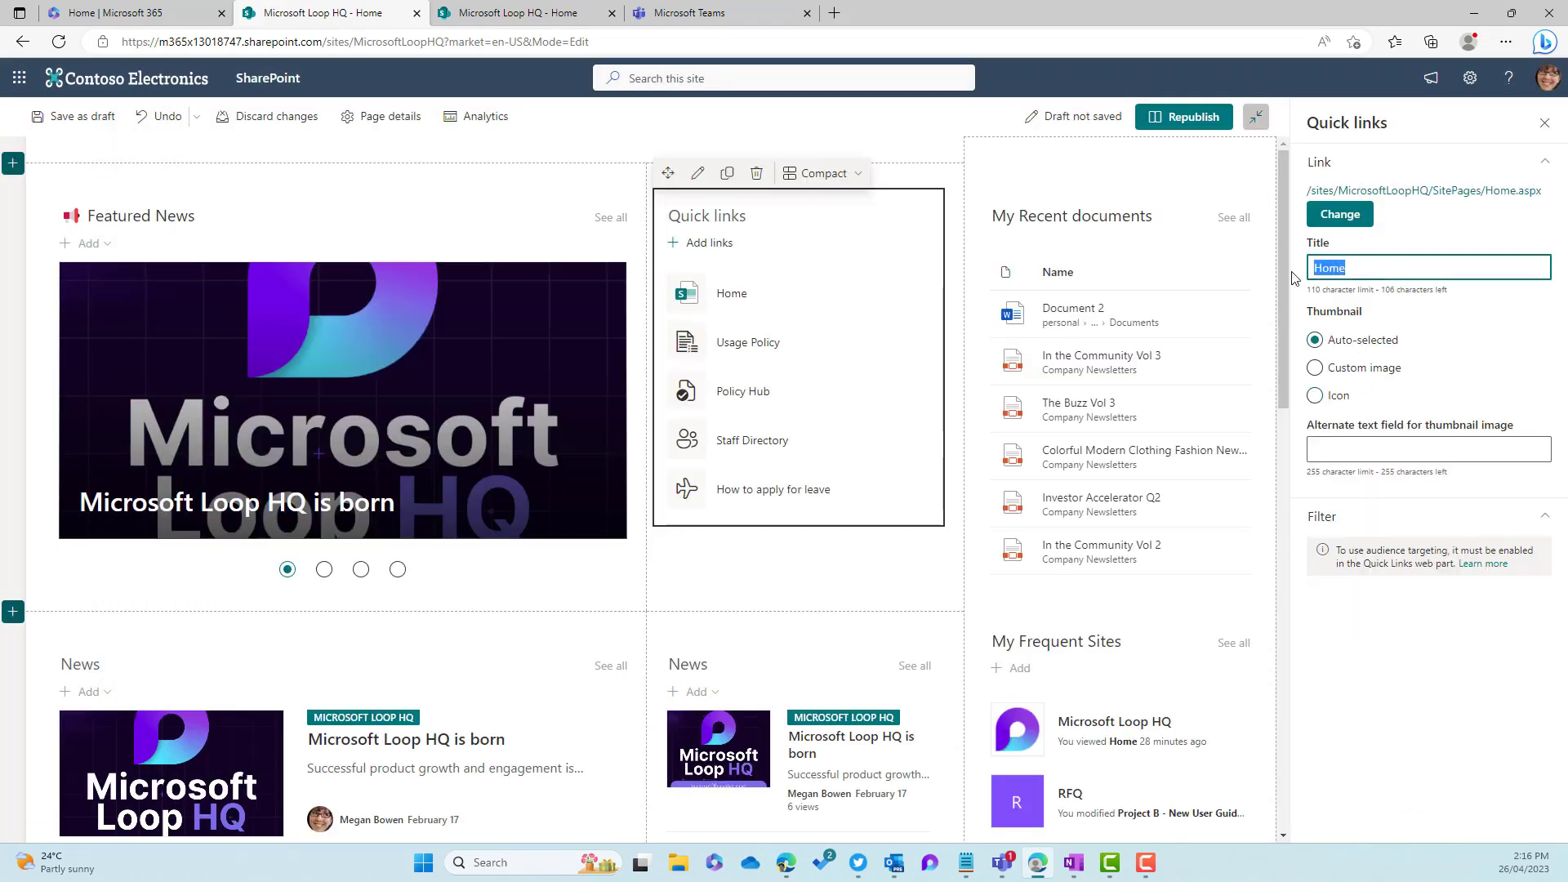
pyautogui.write('Reports')
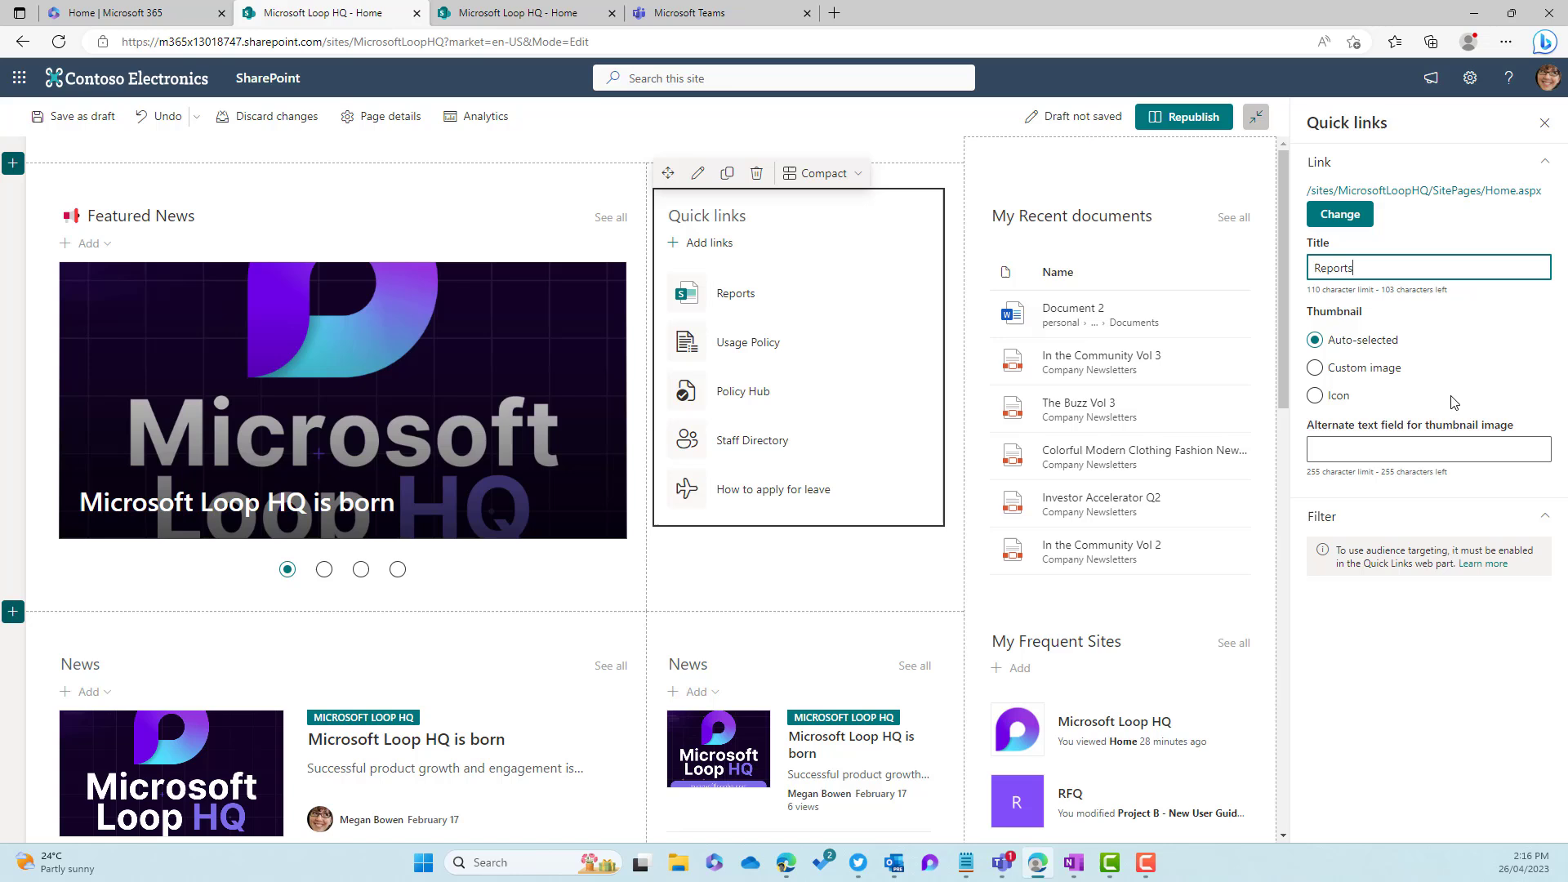
# Set the Reports link's thumbnail to the "reportdocument" icon, found by searching for "report".
pyautogui.click(1315, 396)
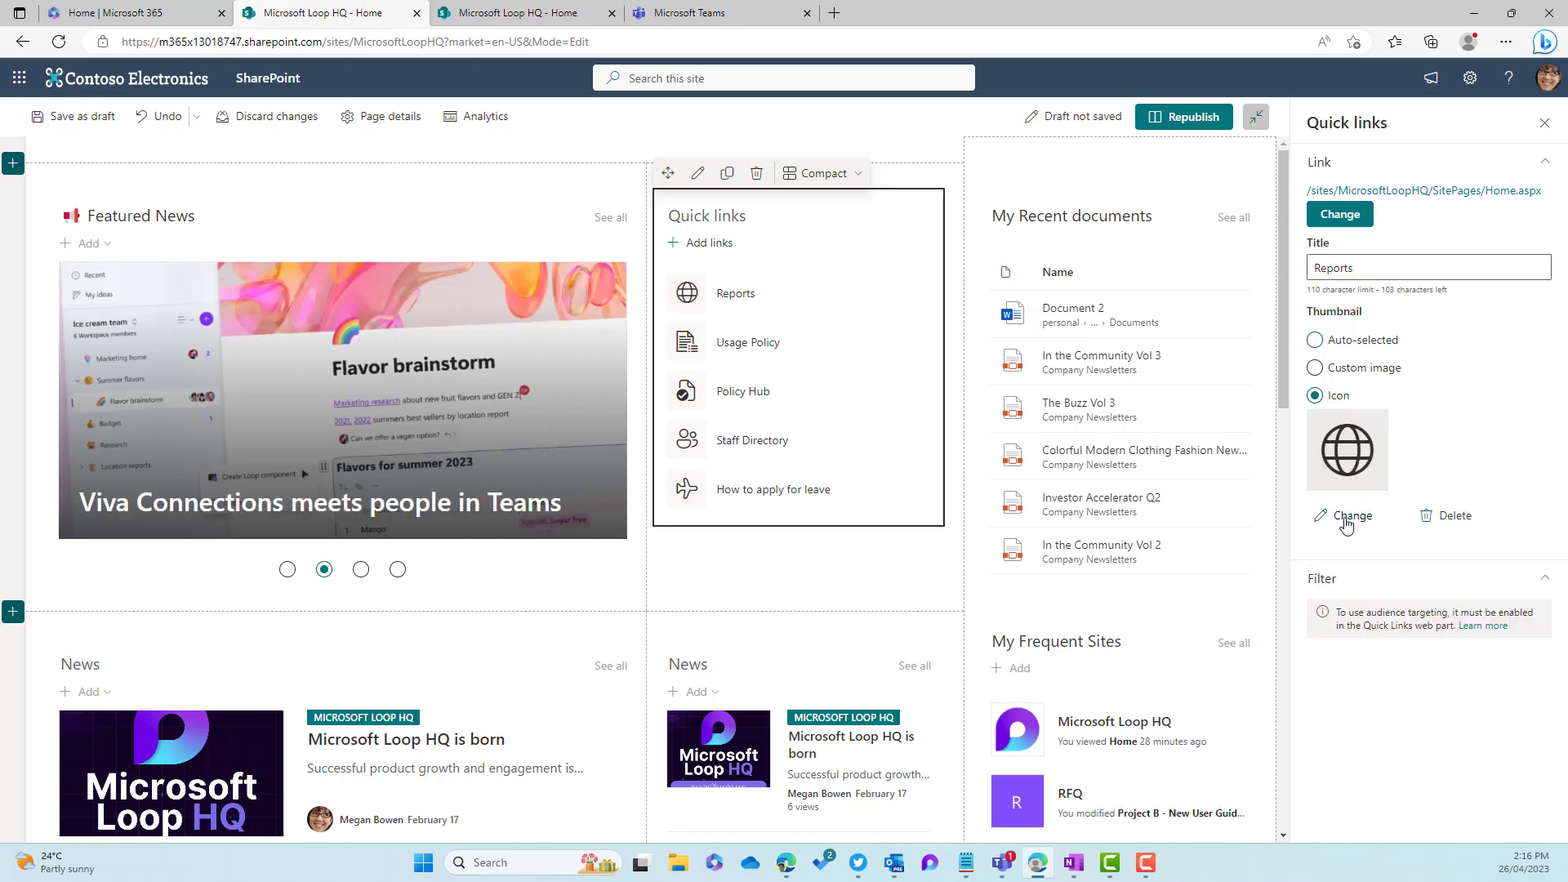
pyautogui.click(1346, 517)
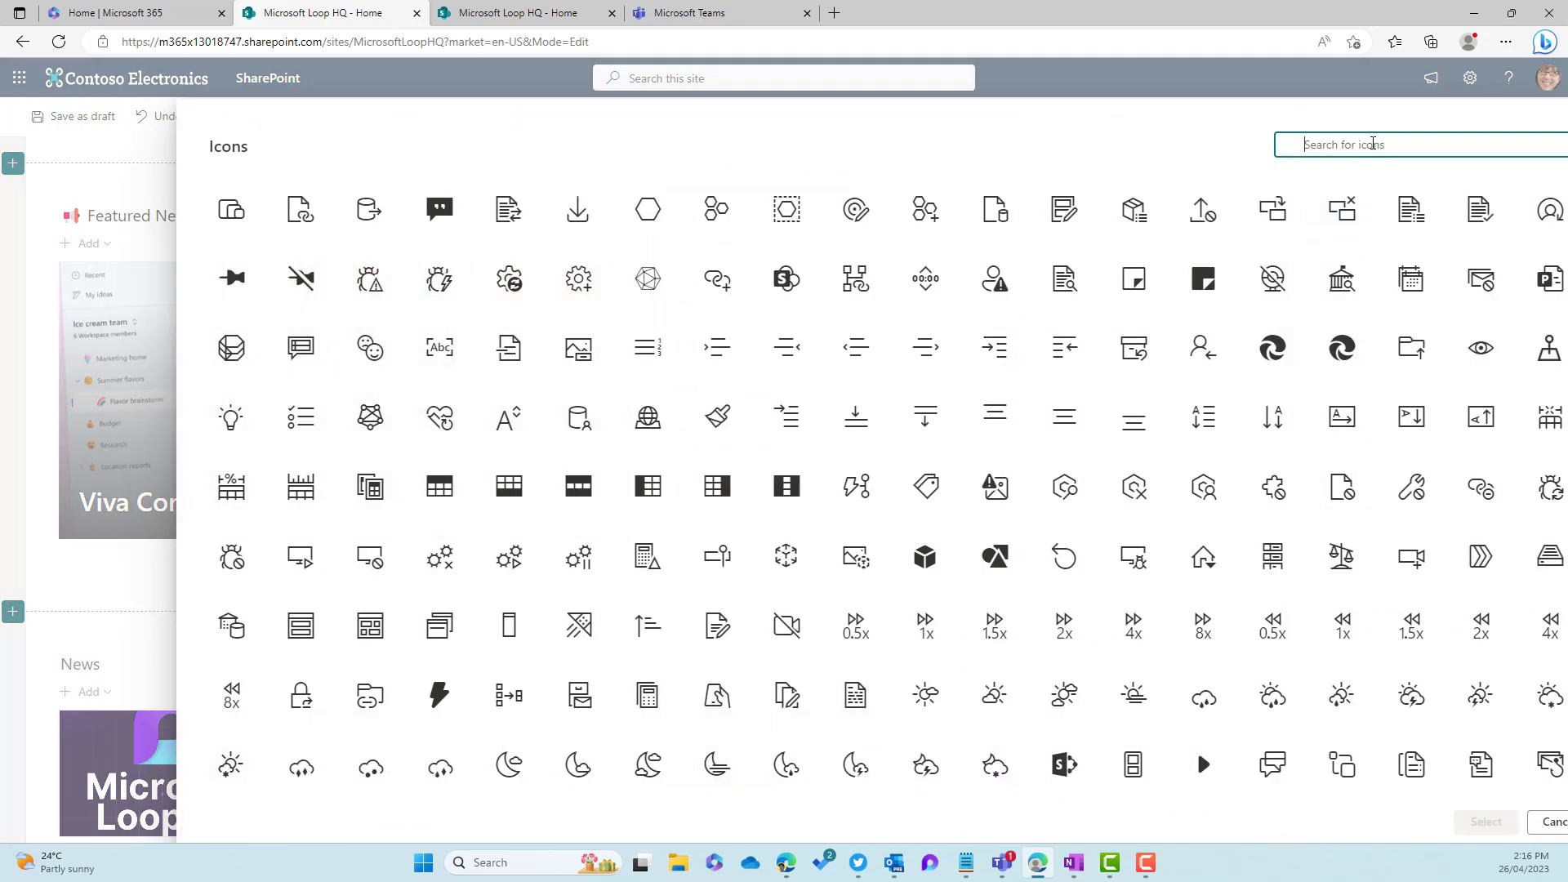
pyautogui.write('repor')
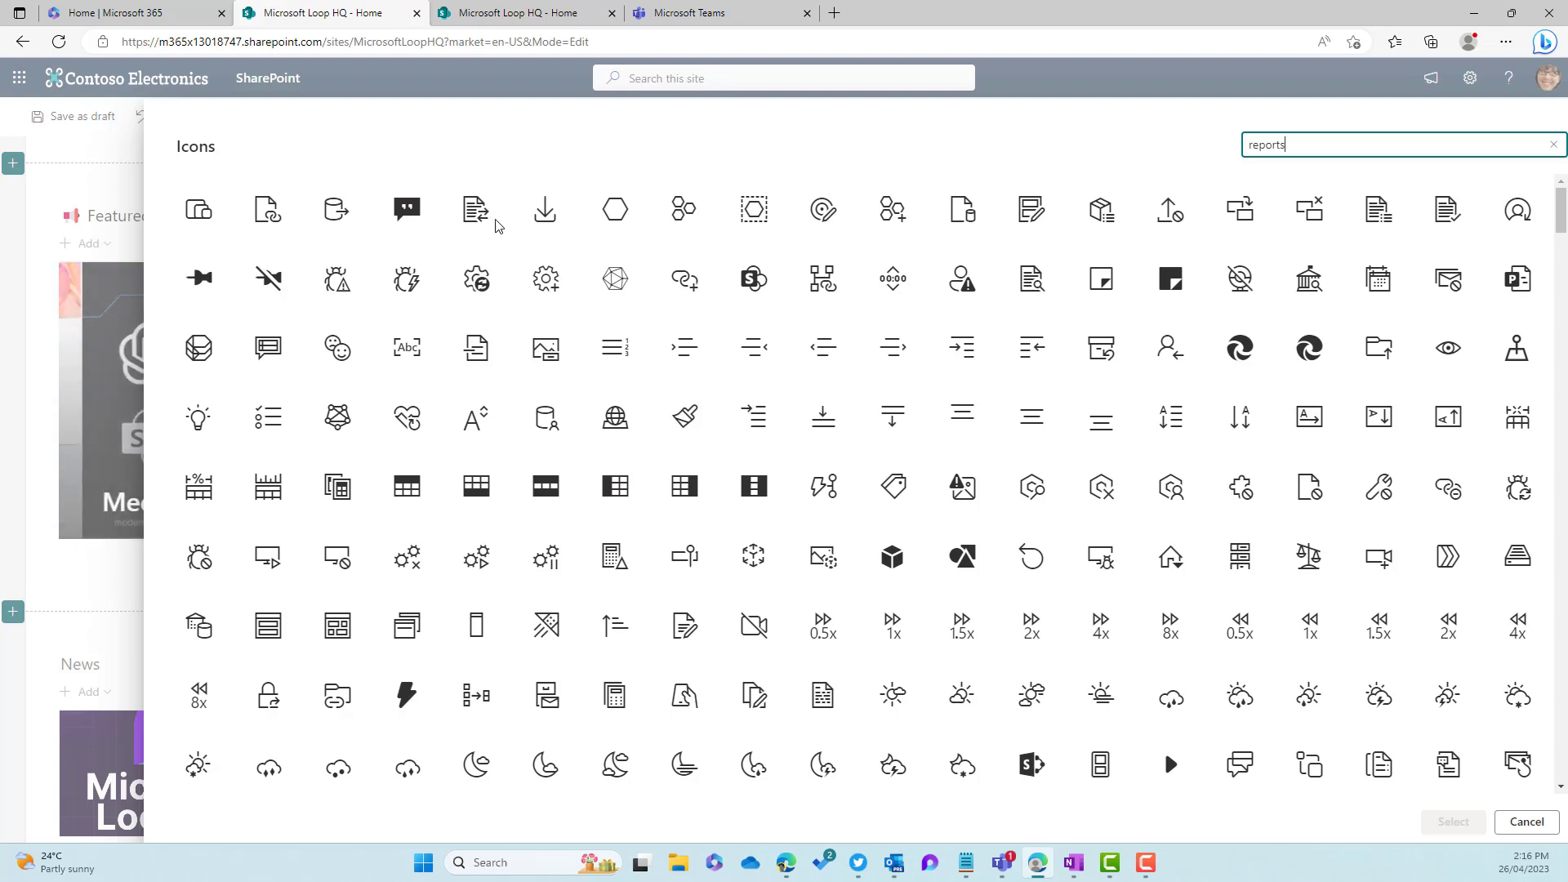
pyautogui.write('ts')
pyautogui.press('BackSpace')
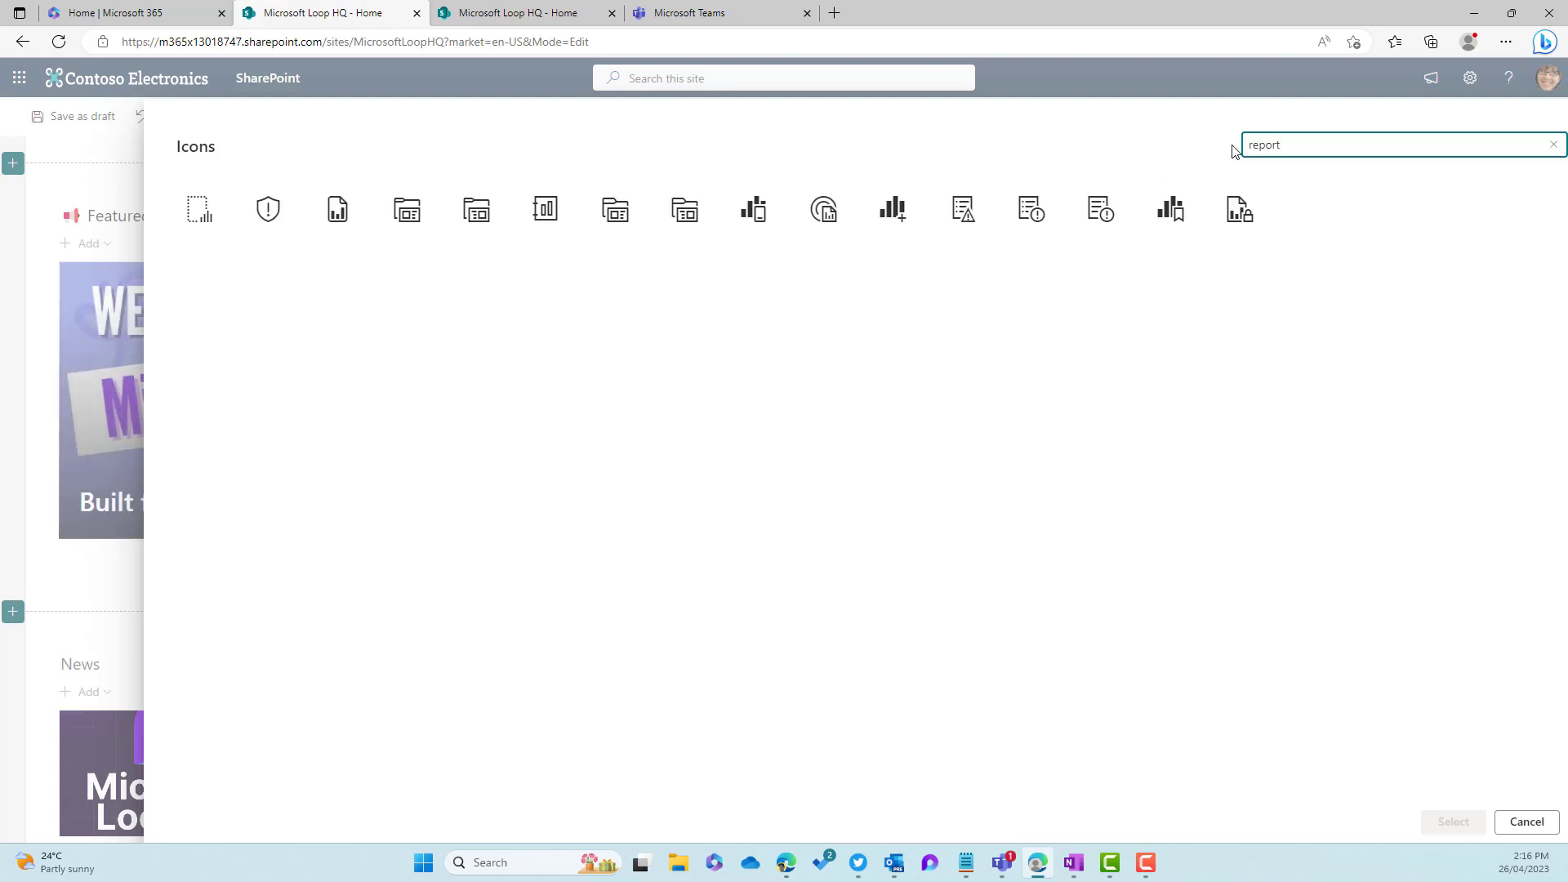
pyautogui.click(337, 210)
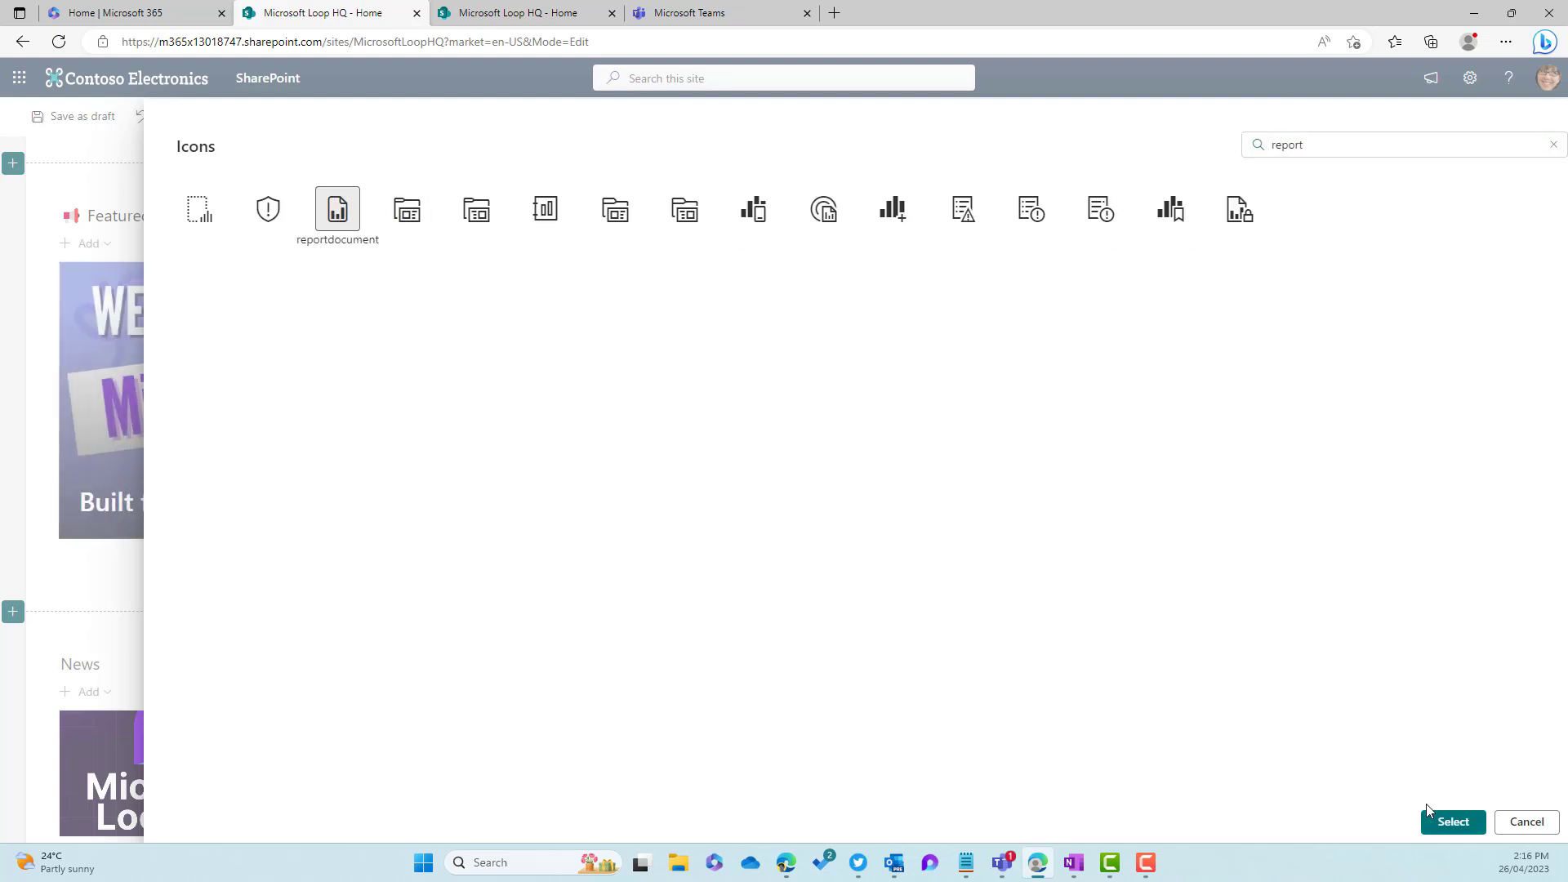
pyautogui.click(1451, 823)
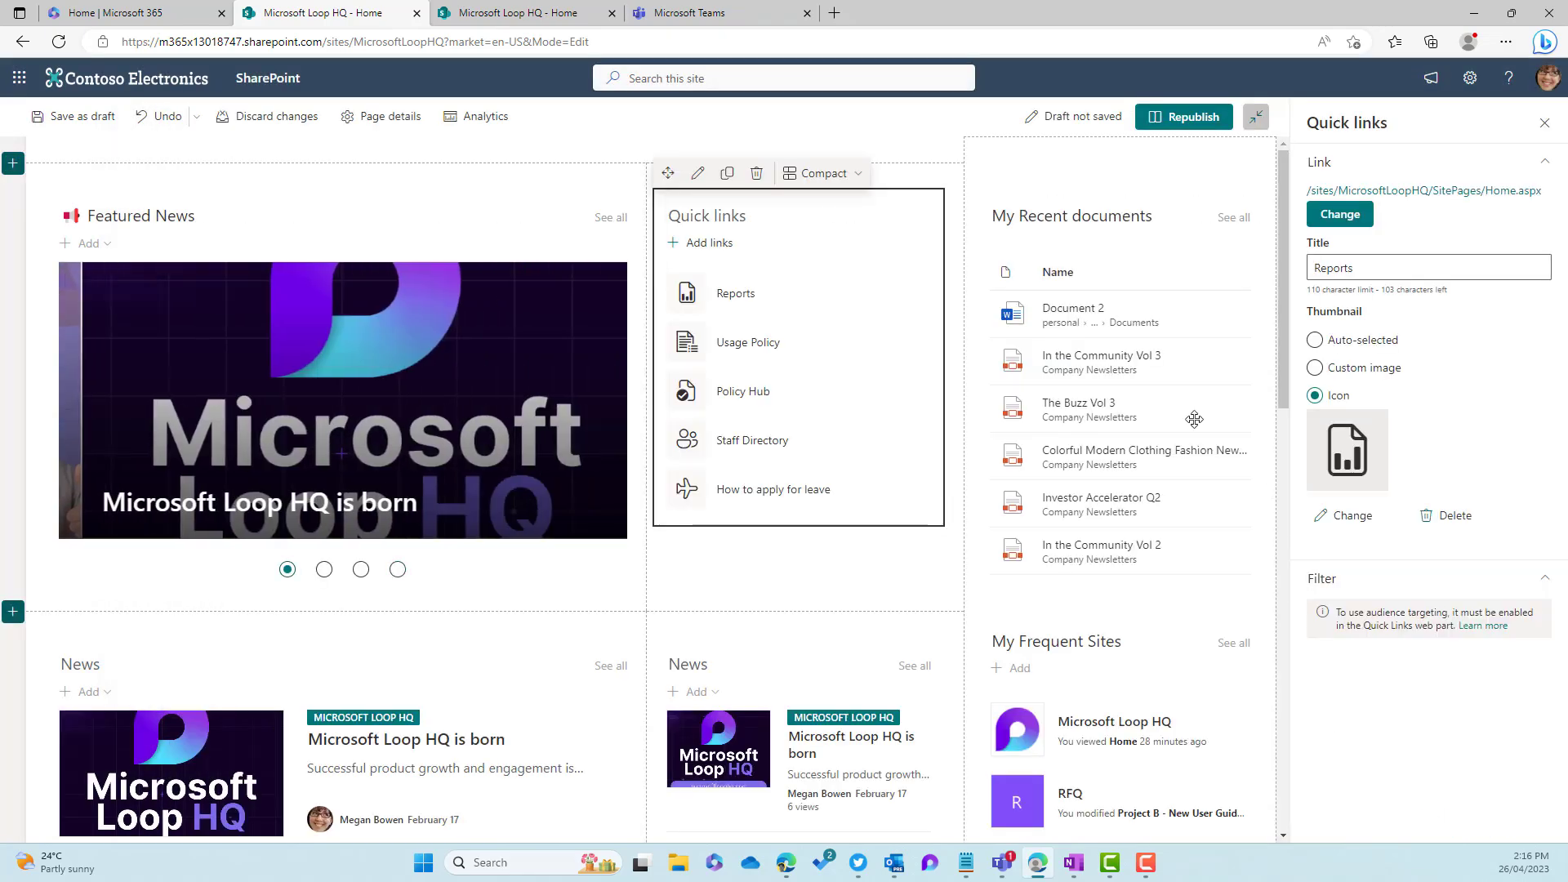
# Retitle the quick links web part "Quick Links" and insert a rocket emoji before the title.
pyautogui.write('Quick Links')
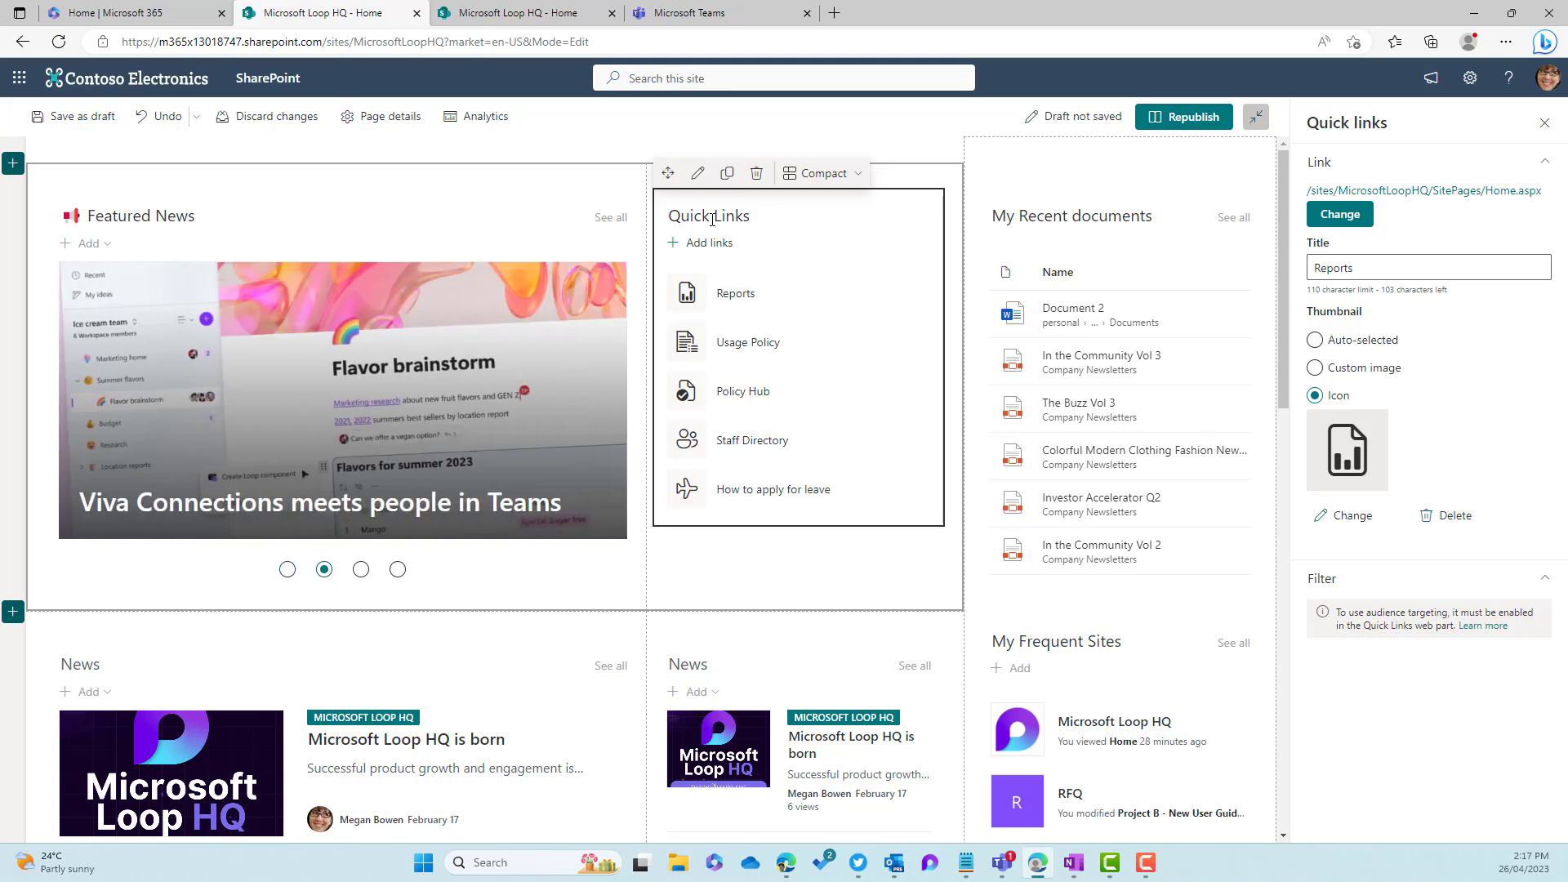
pyautogui.press('super+period')
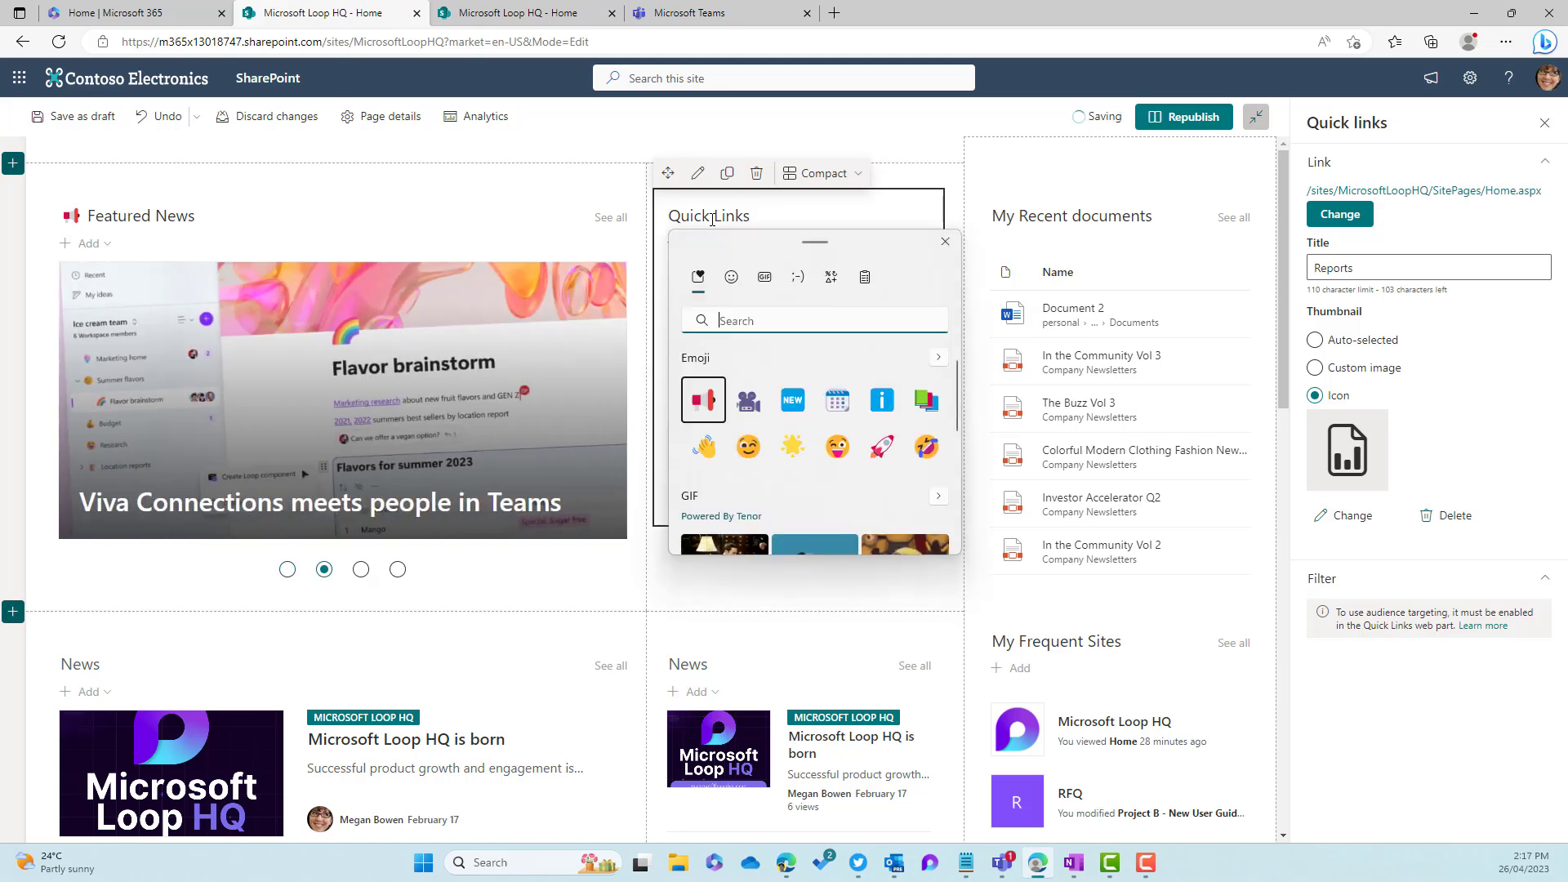
pyautogui.click(883, 447)
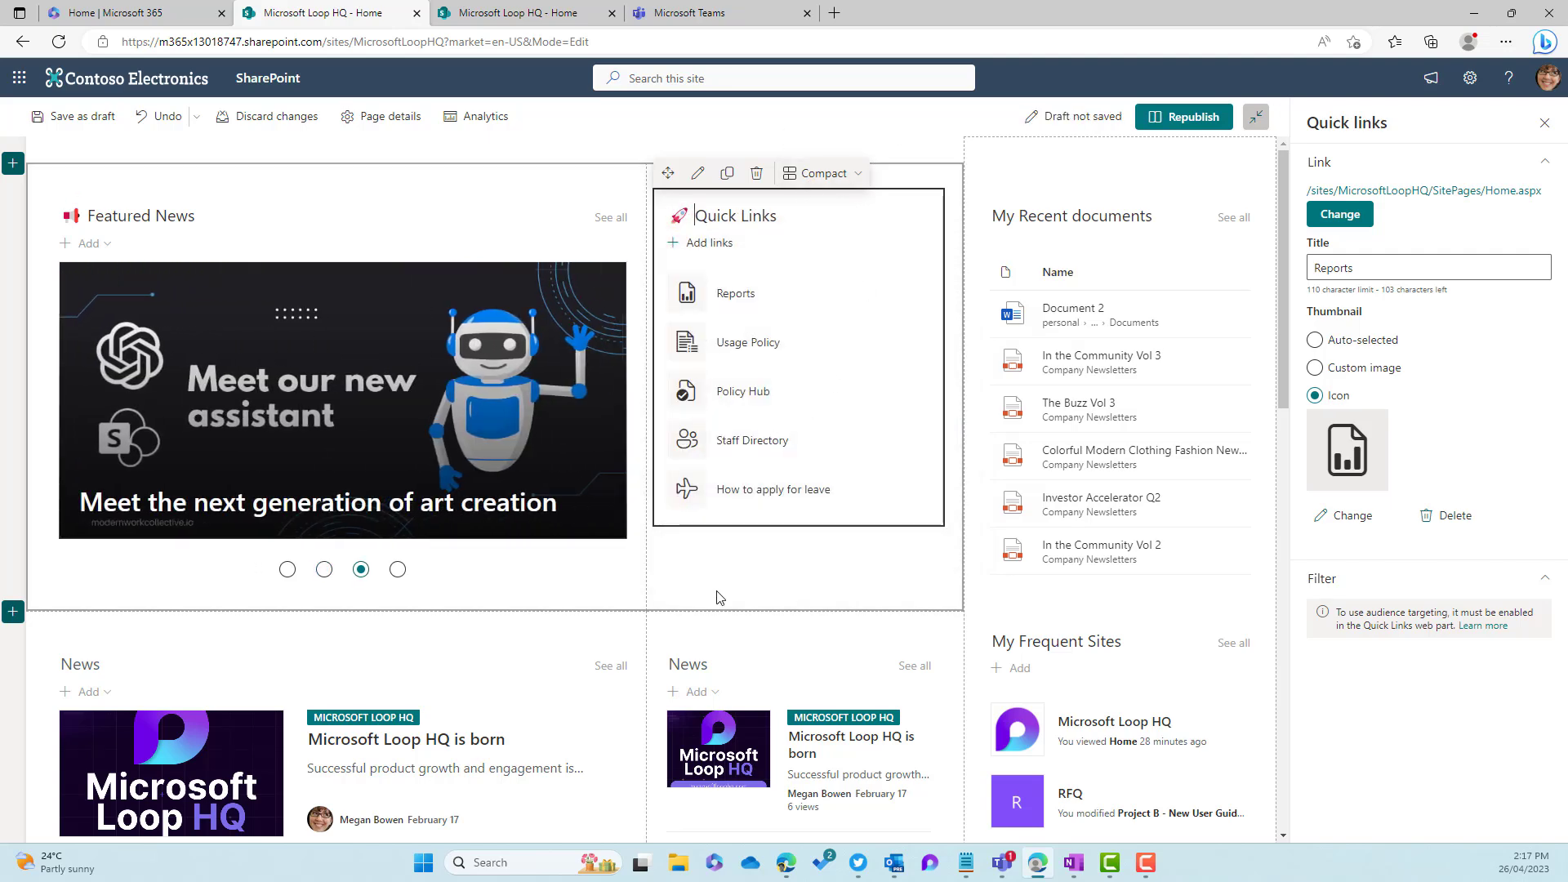
# Retitle the News web part with the Top story layout "Department News".
pyautogui.scroll(-1, 736, 516)
pyautogui.scroll(1, 173, 278)
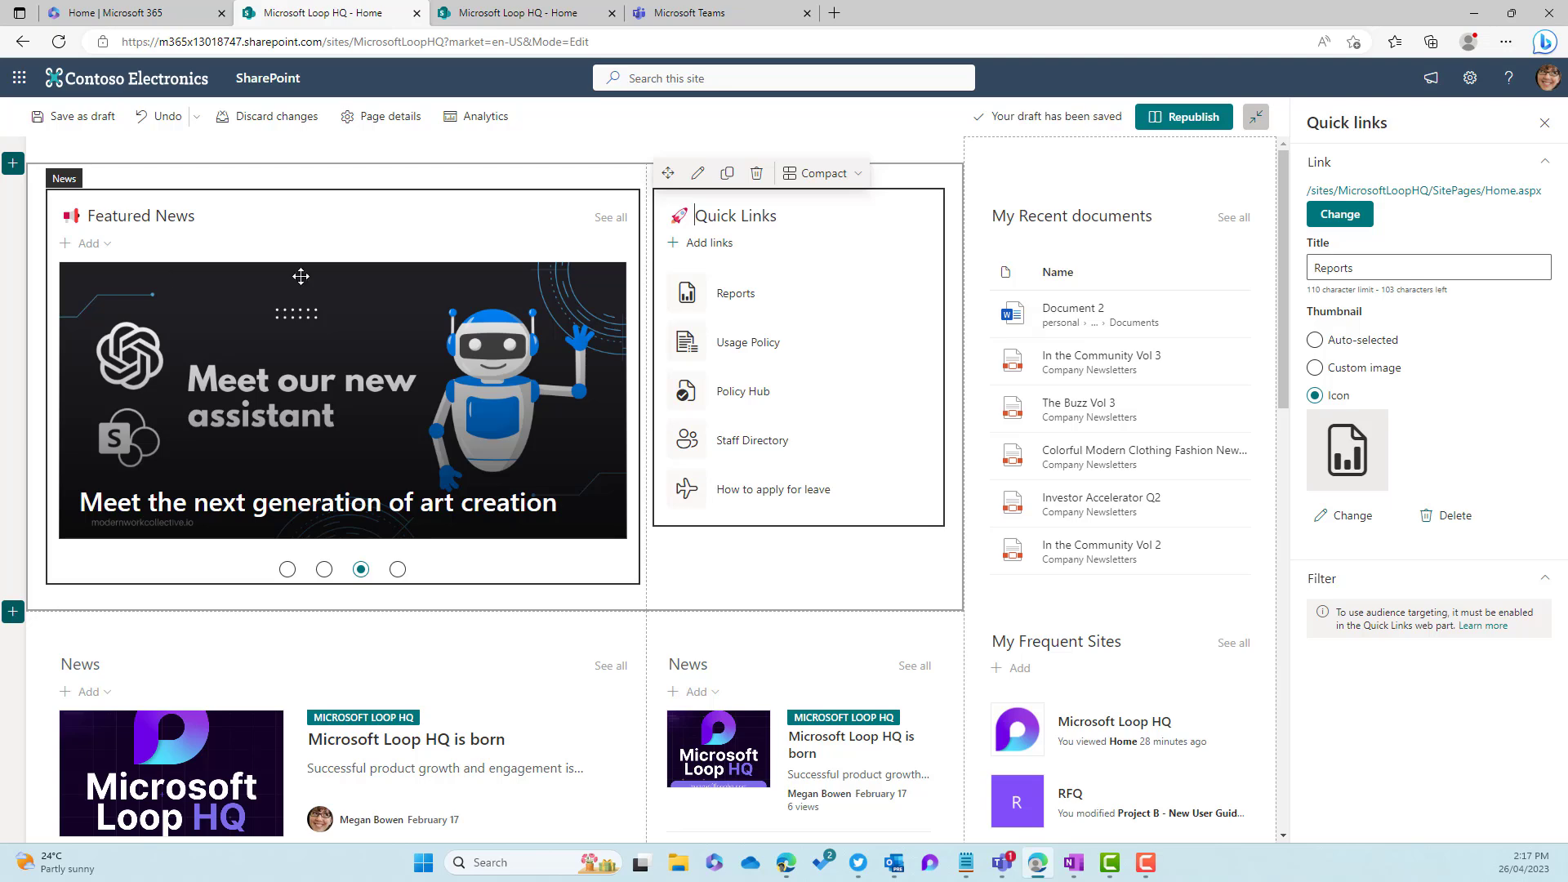
pyautogui.scroll(-3, 775, 279)
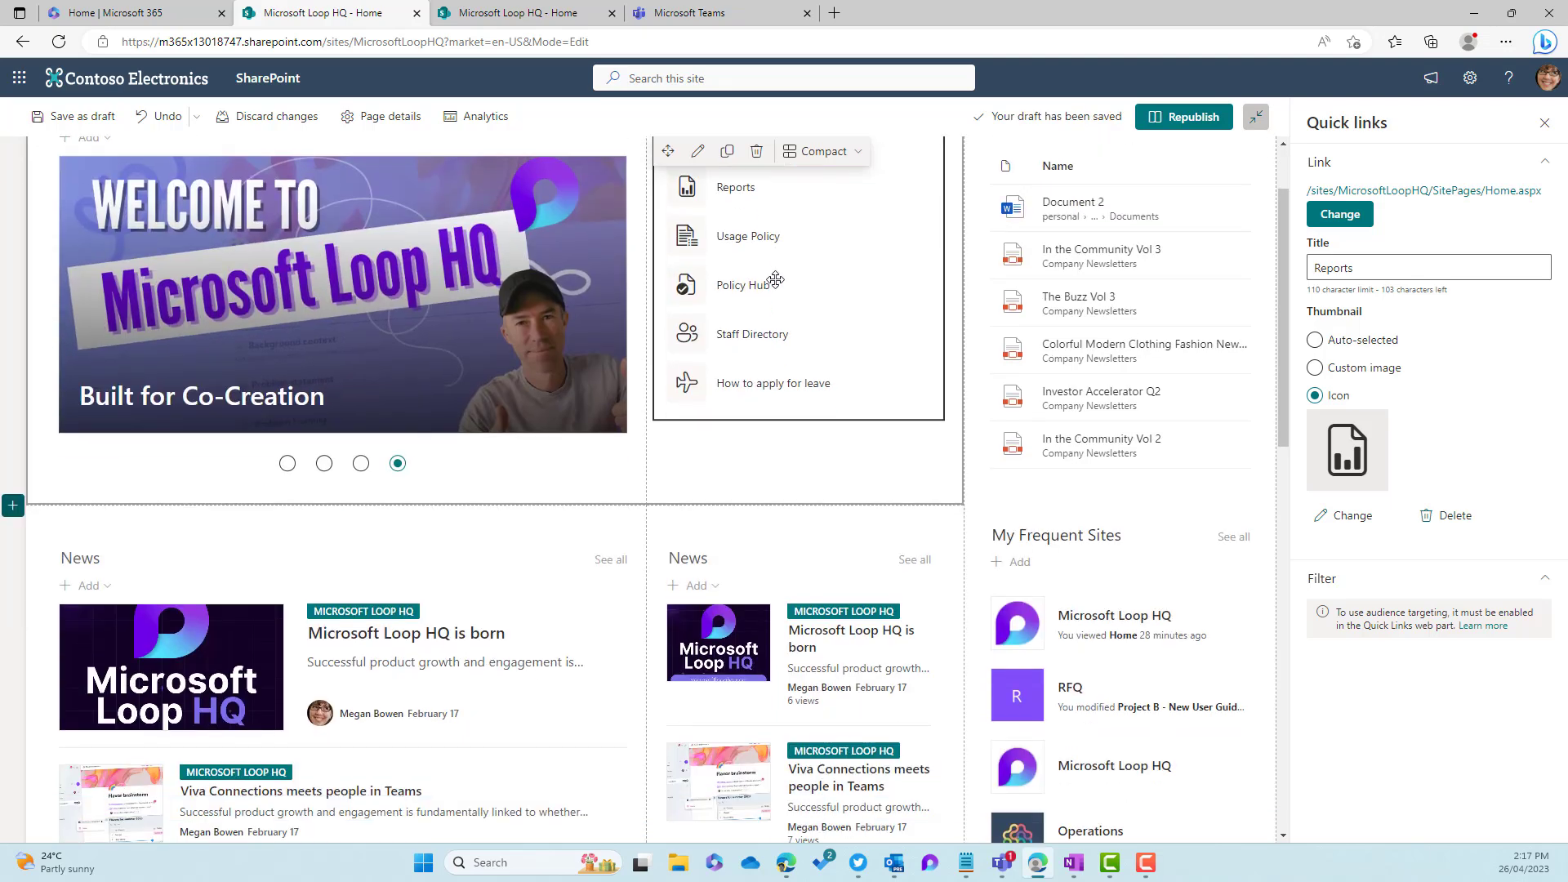
pyautogui.click(275, 350)
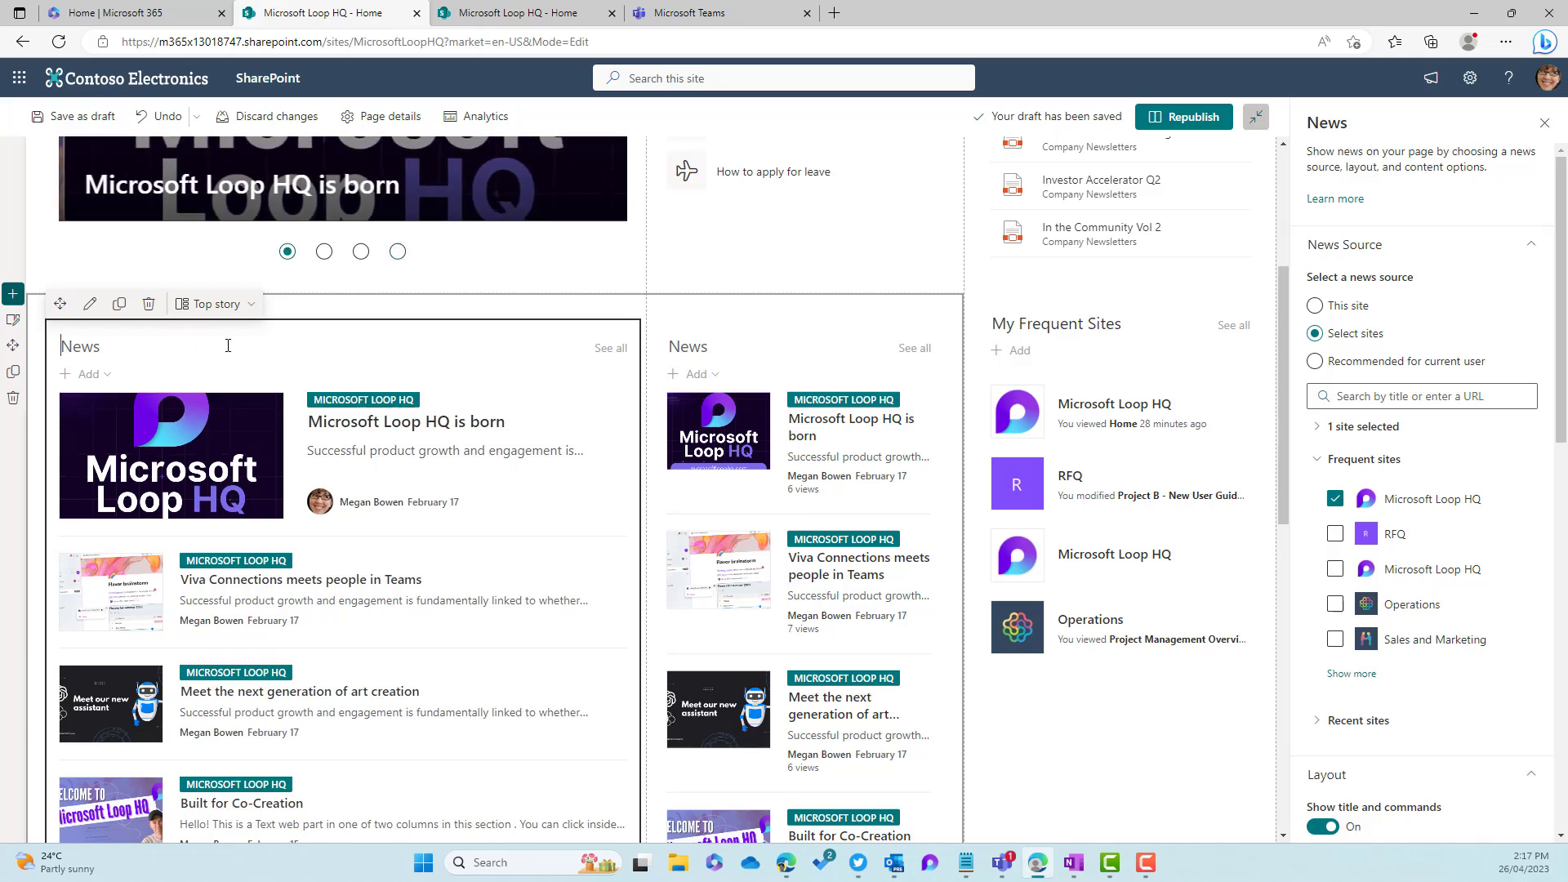
pyautogui.write('Depa')
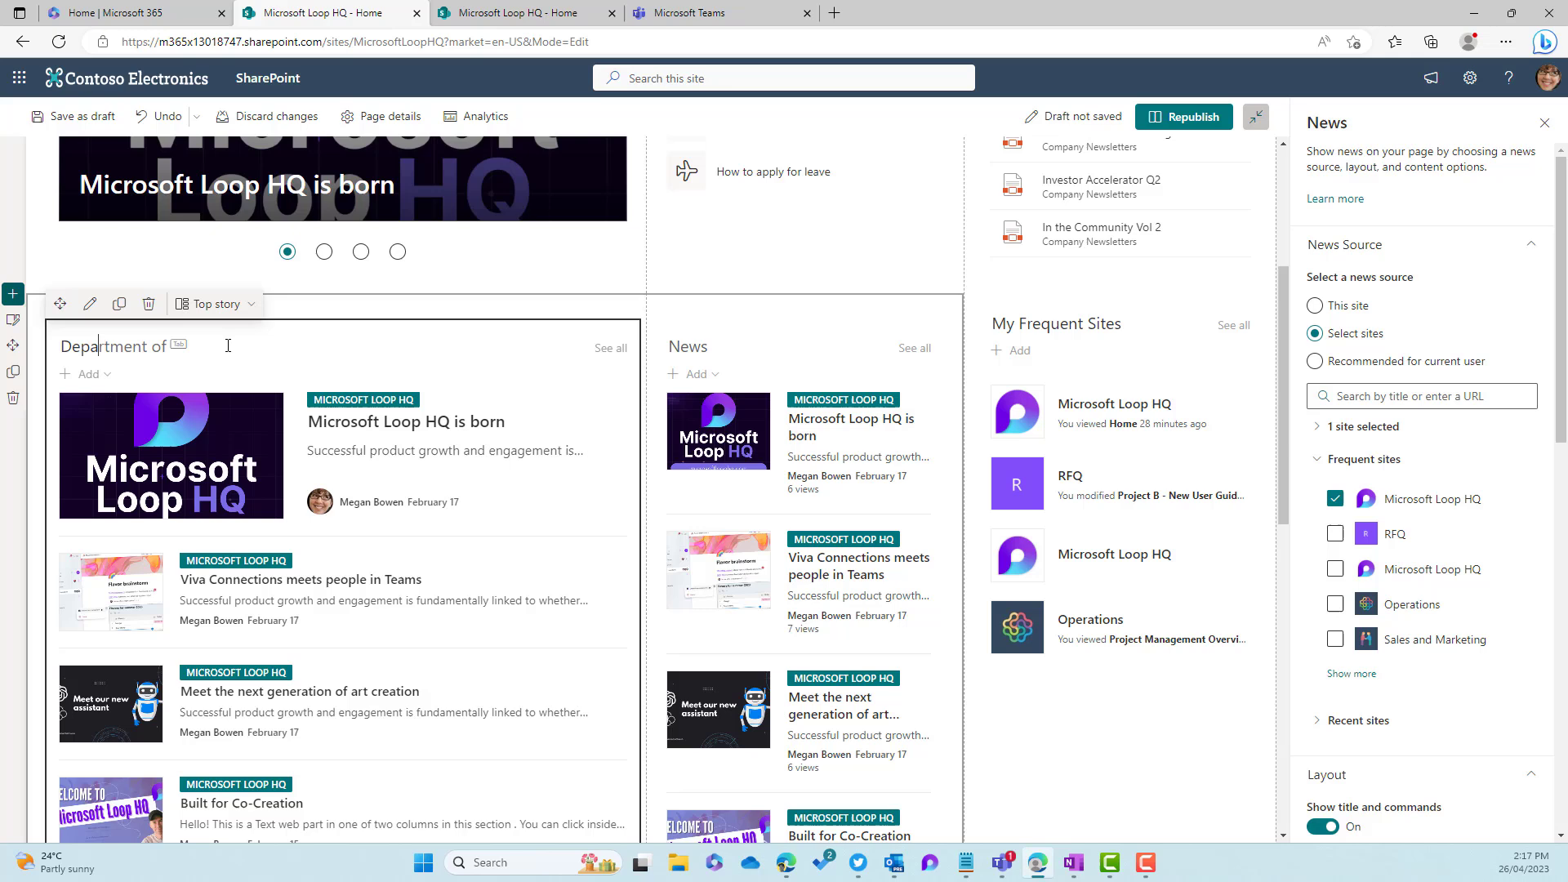
pyautogui.press('Tab')
pyautogui.press('BackSpace')
pyautogui.press('BackSpace')
pyautogui.write('News')
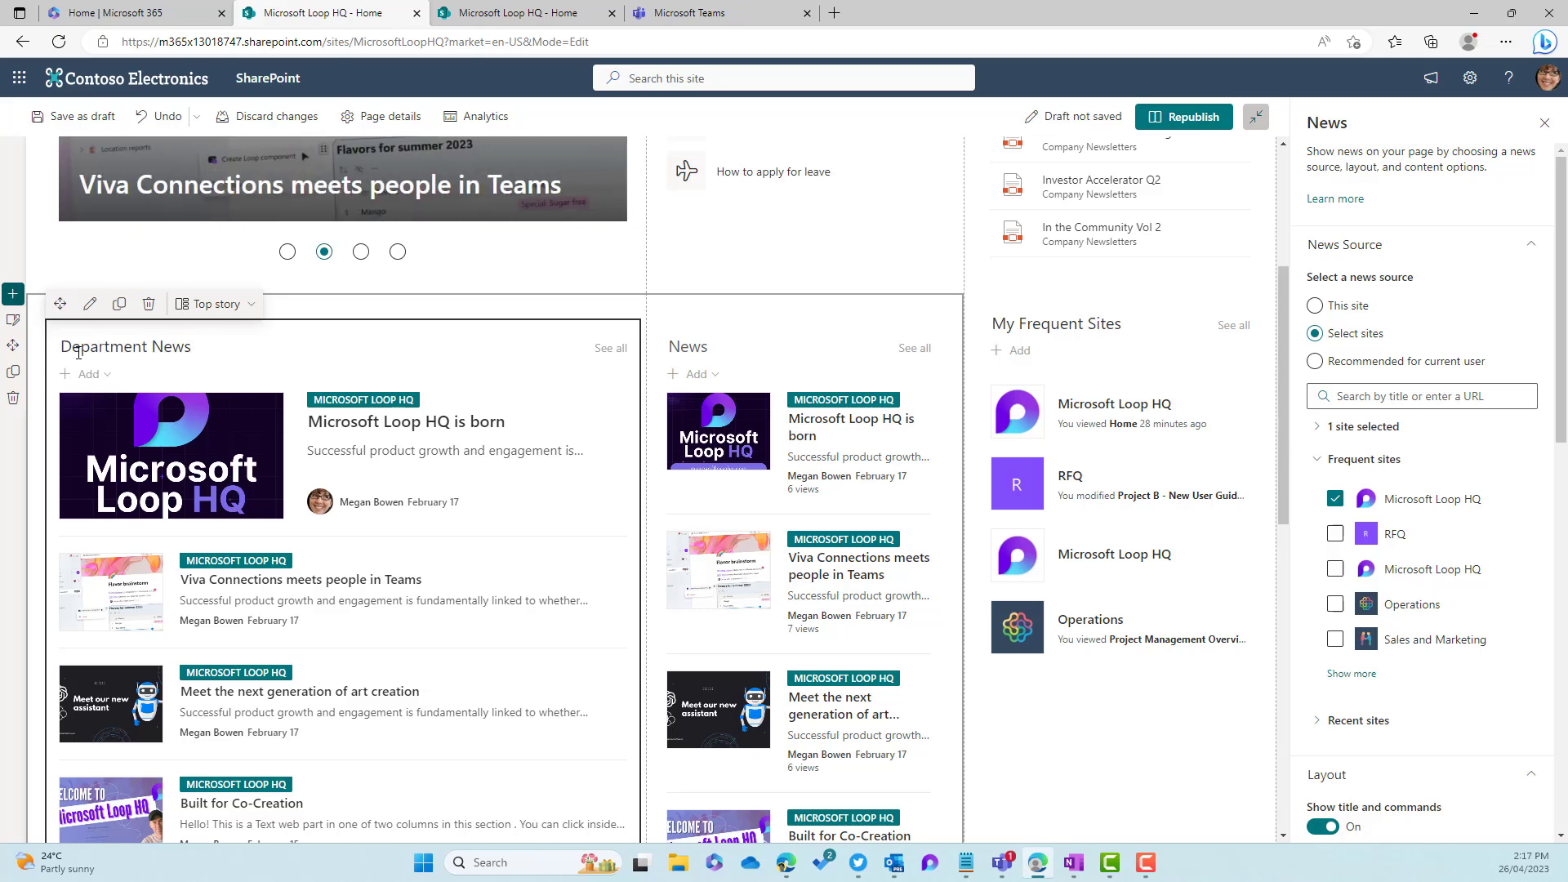
# Insert a newspaper emoji before the Department News title, found by searching the emojis for "new".
pyautogui.press('super+period')
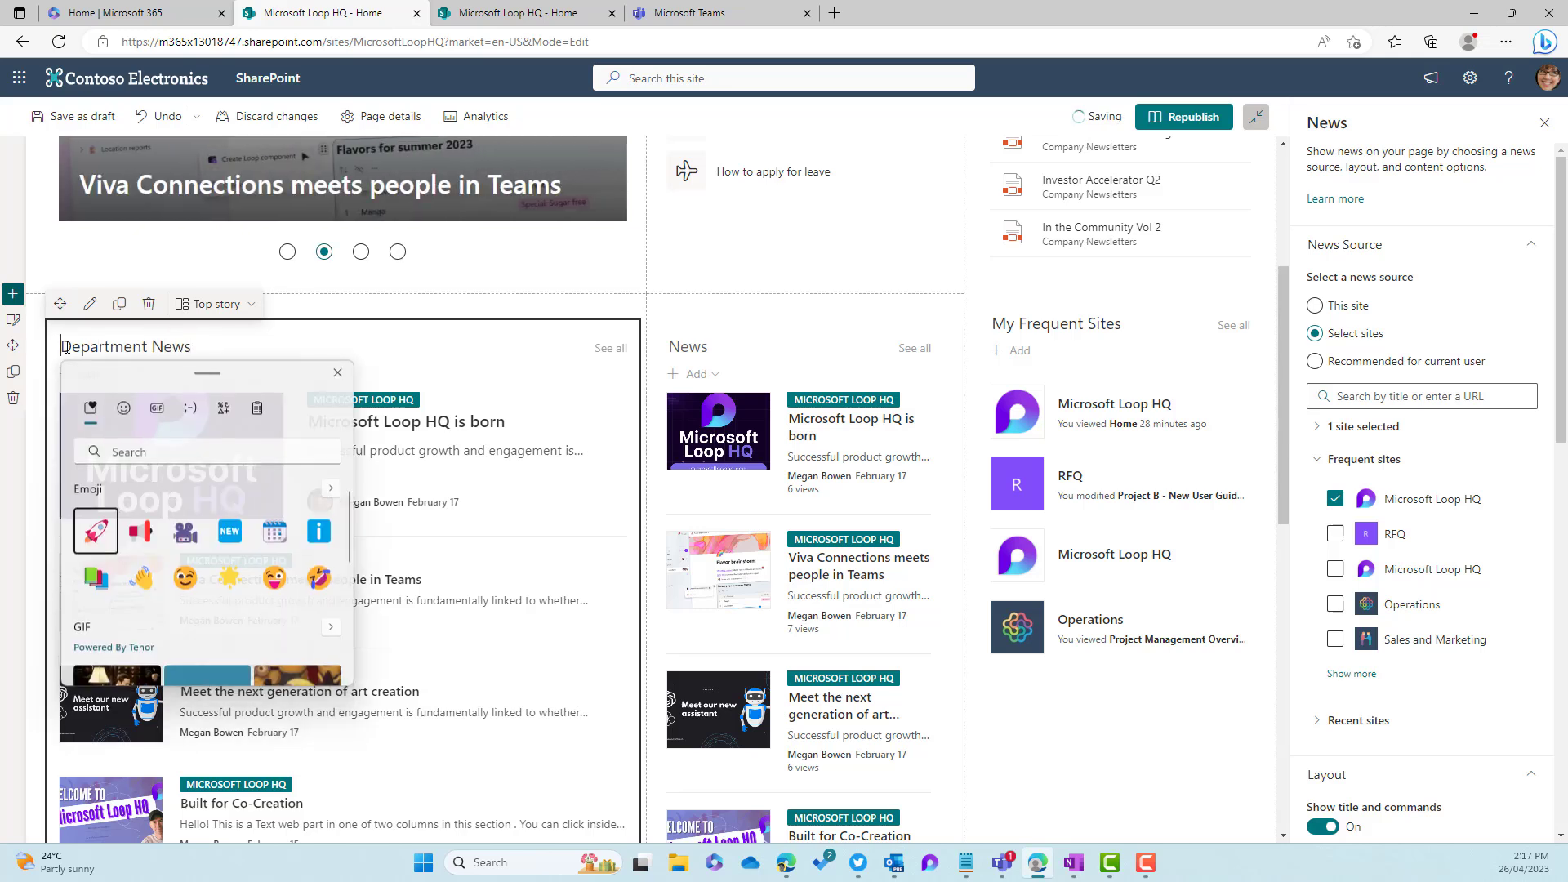
pyautogui.write('icon')
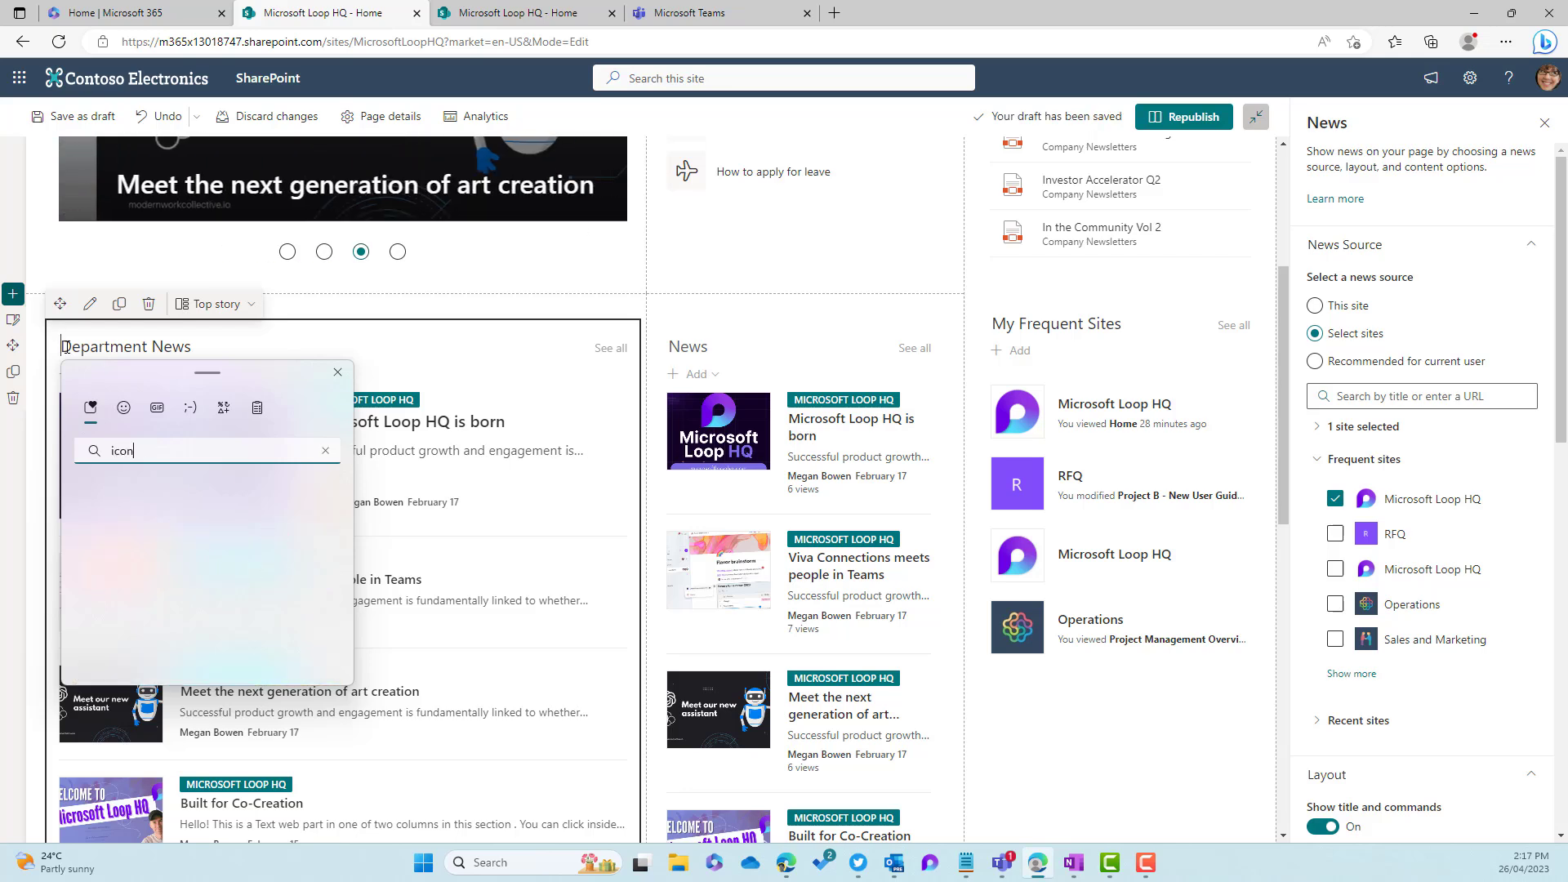
pyautogui.press('BackSpace')
pyautogui.press('BackSpace')
pyautogui.press('BackSpace')
pyautogui.write('new')
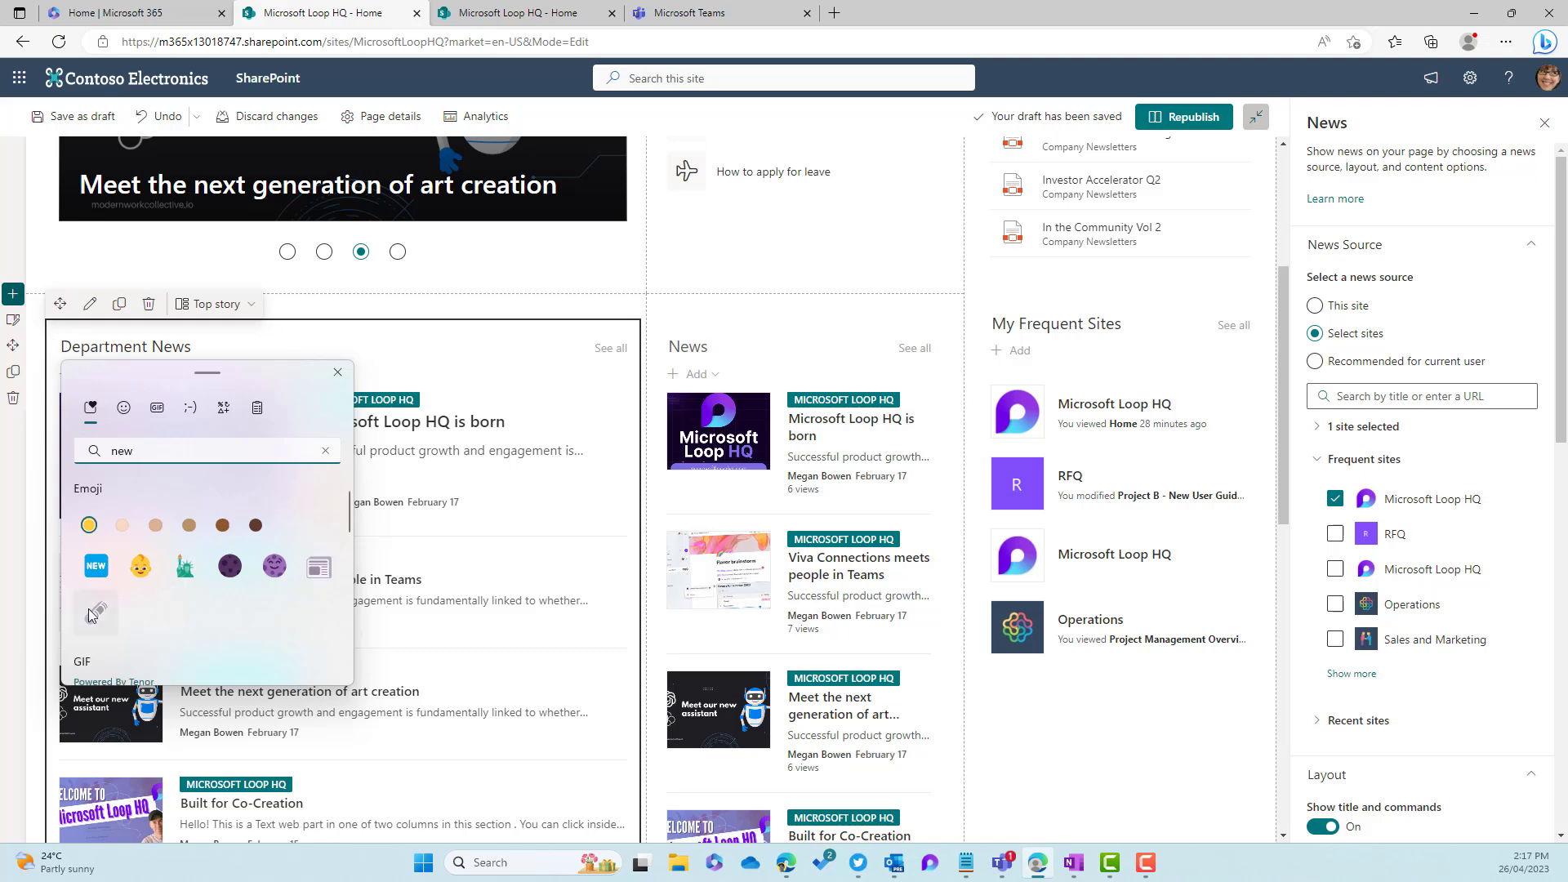
pyautogui.click(319, 566)
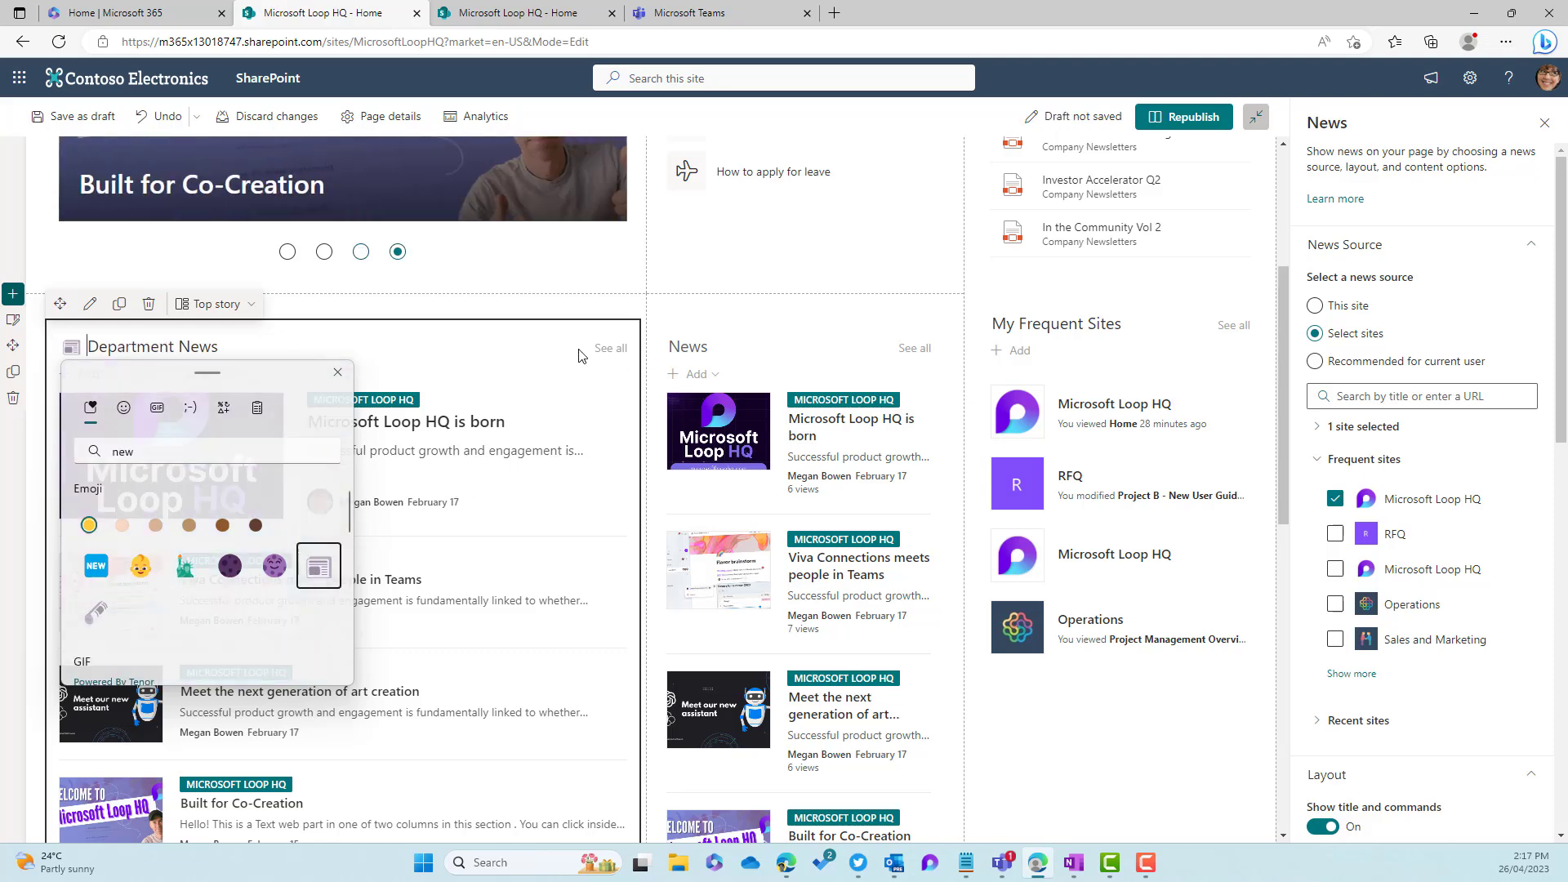
# Retitle the News web part with the Side-by-side layout "Services News" and insert the NEW emoji before the title.
pyautogui.click(675, 347)
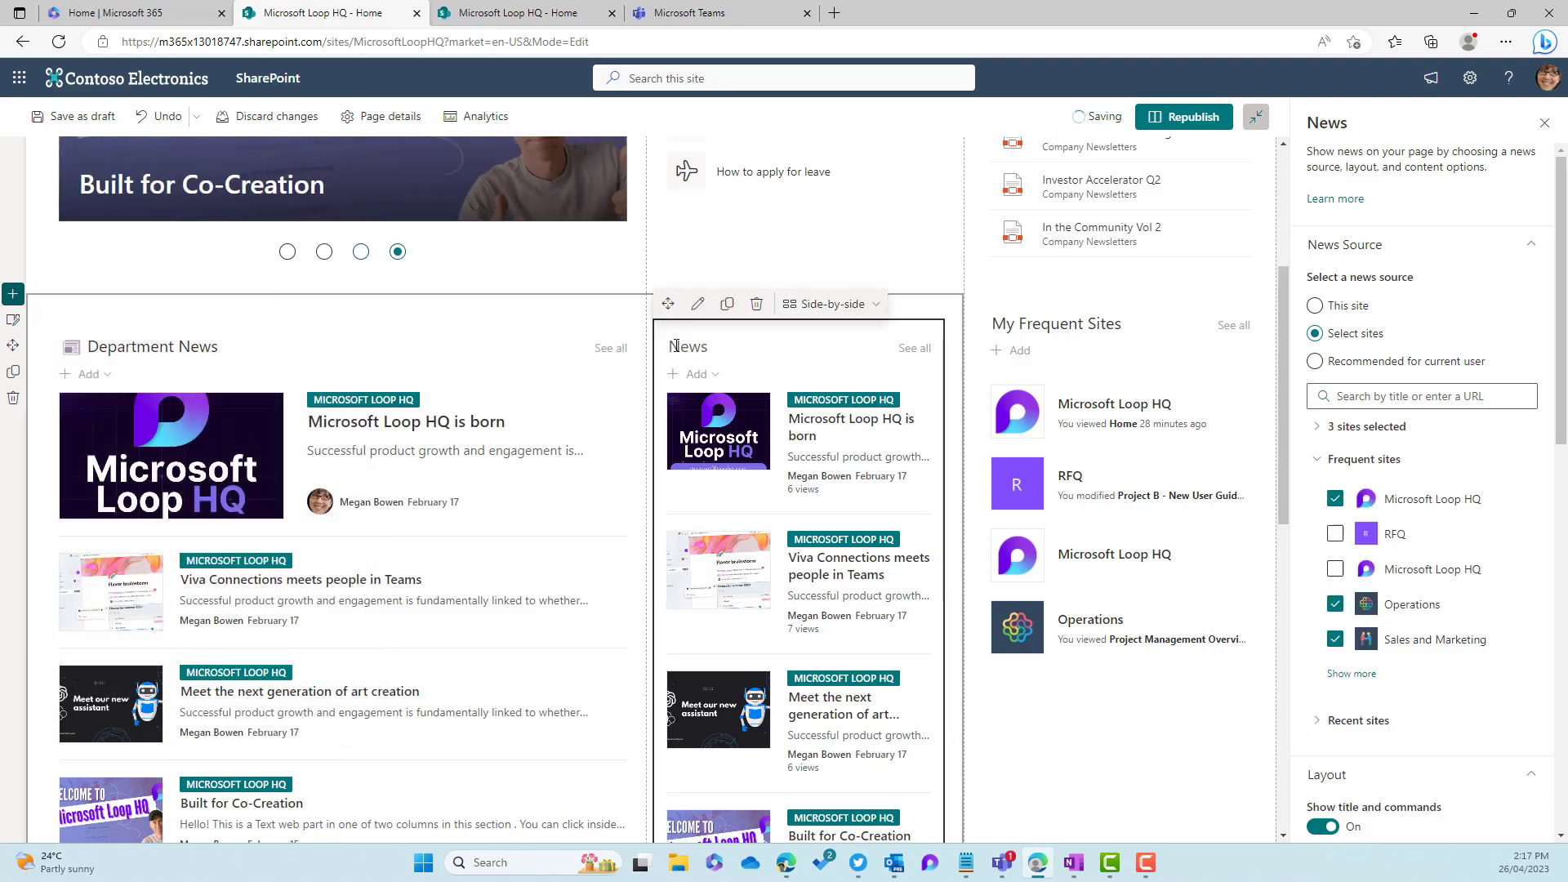
pyautogui.hotkey('ctrl', 'a')
pyautogui.write('Servic')
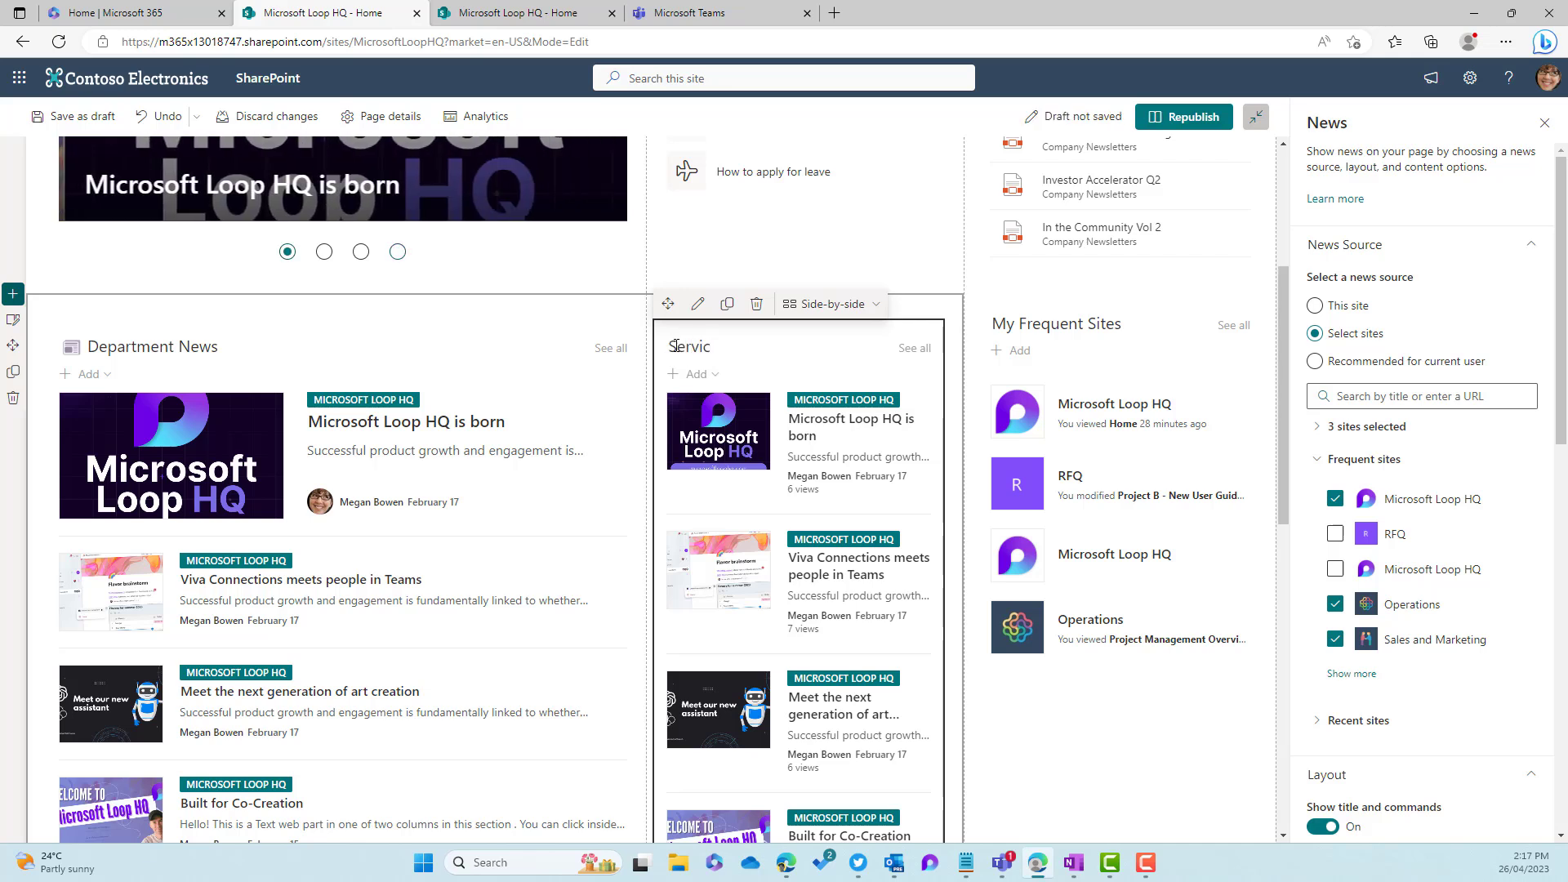
pyautogui.write('es News')
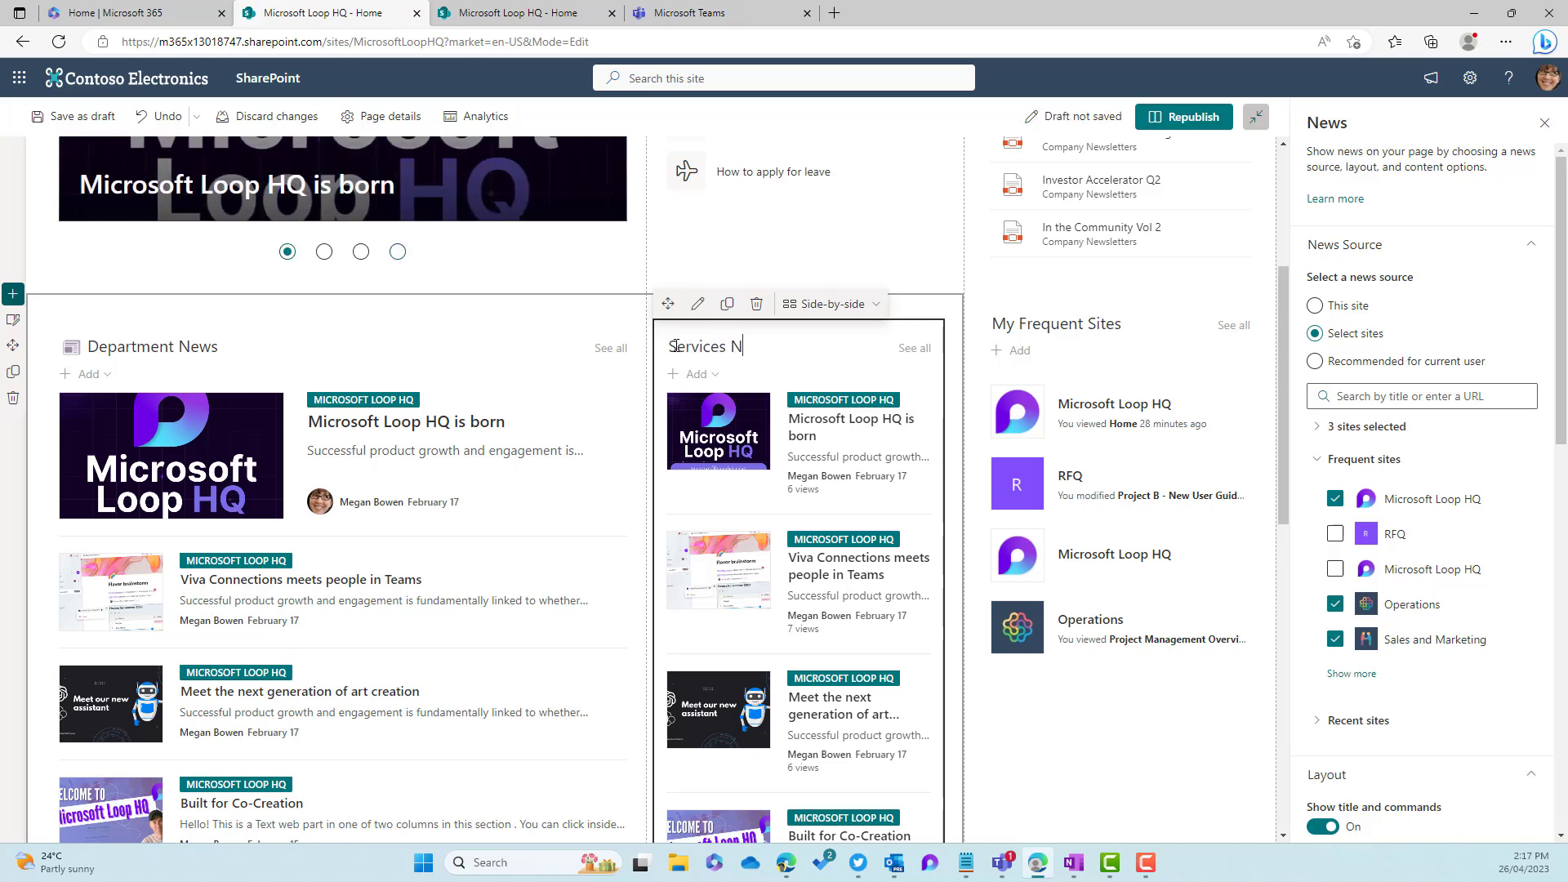
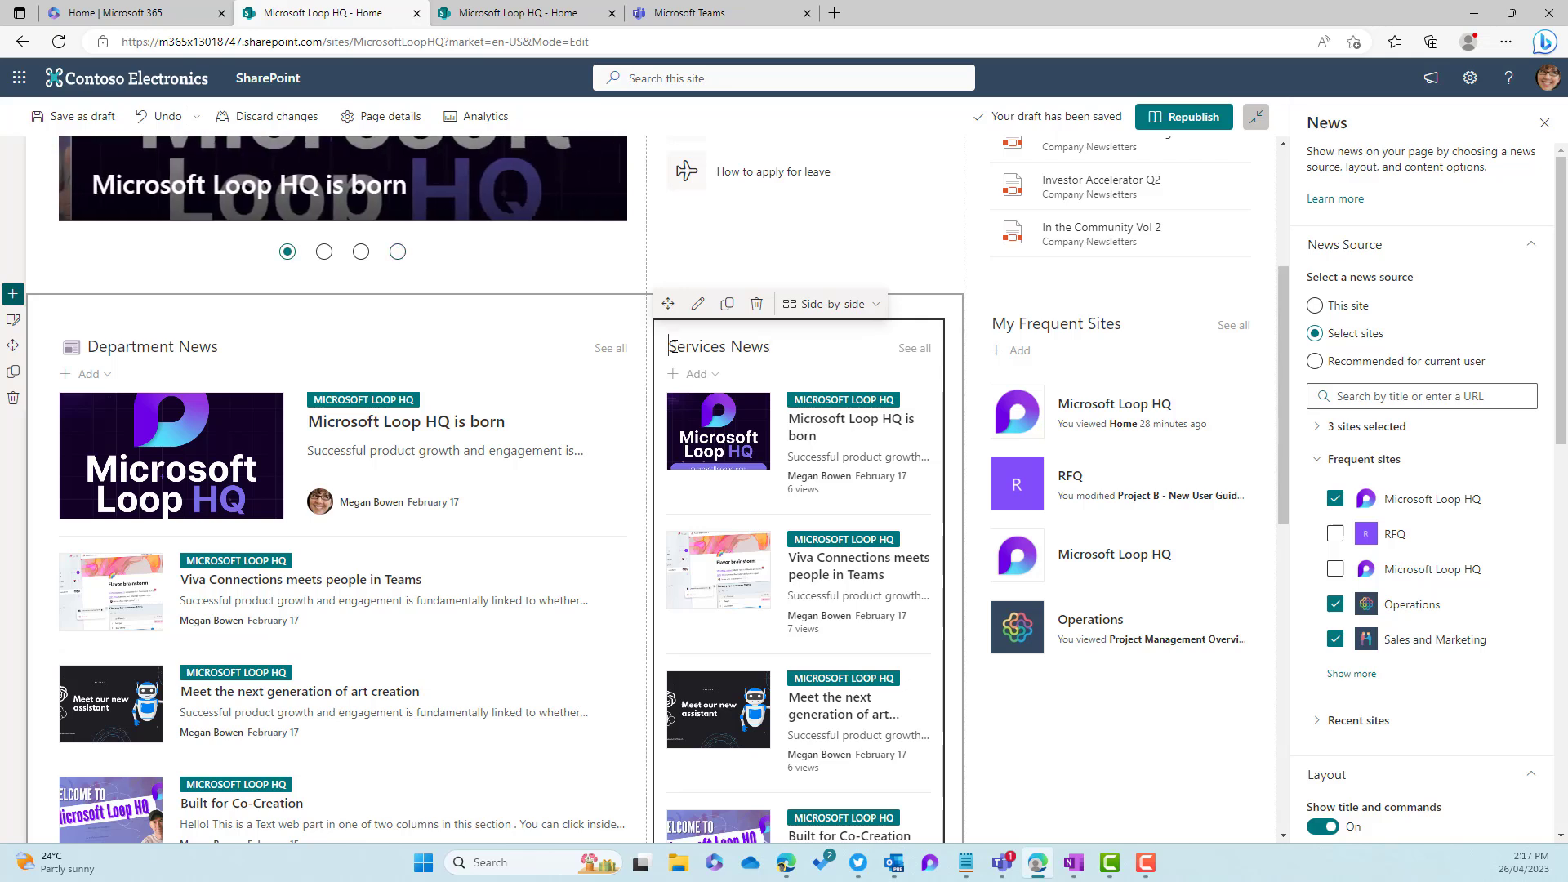
pyautogui.press('super+period')
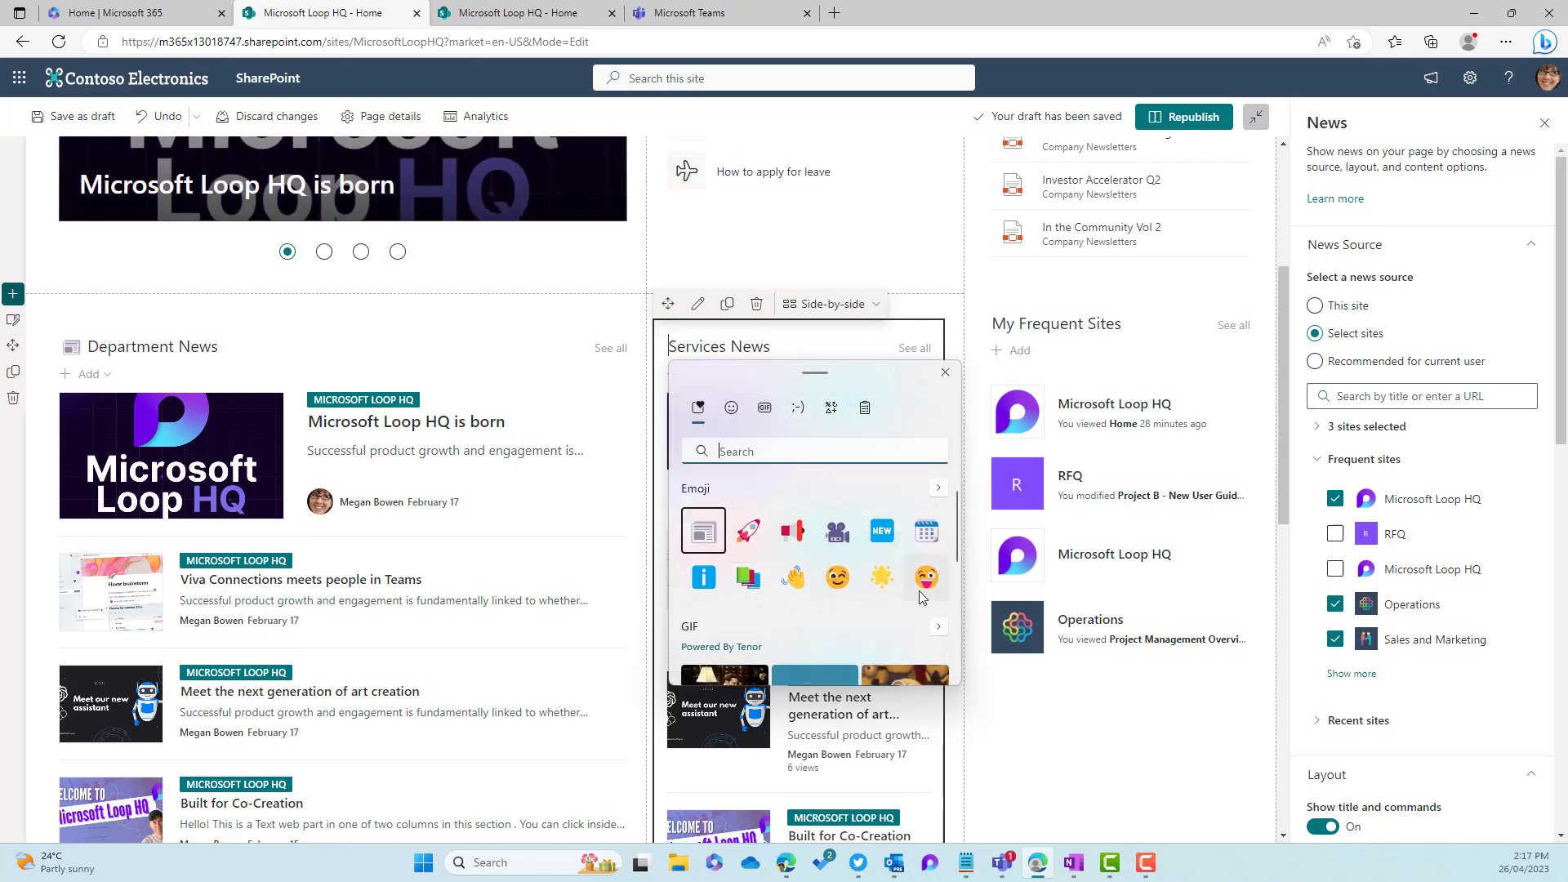
pyautogui.click(882, 531)
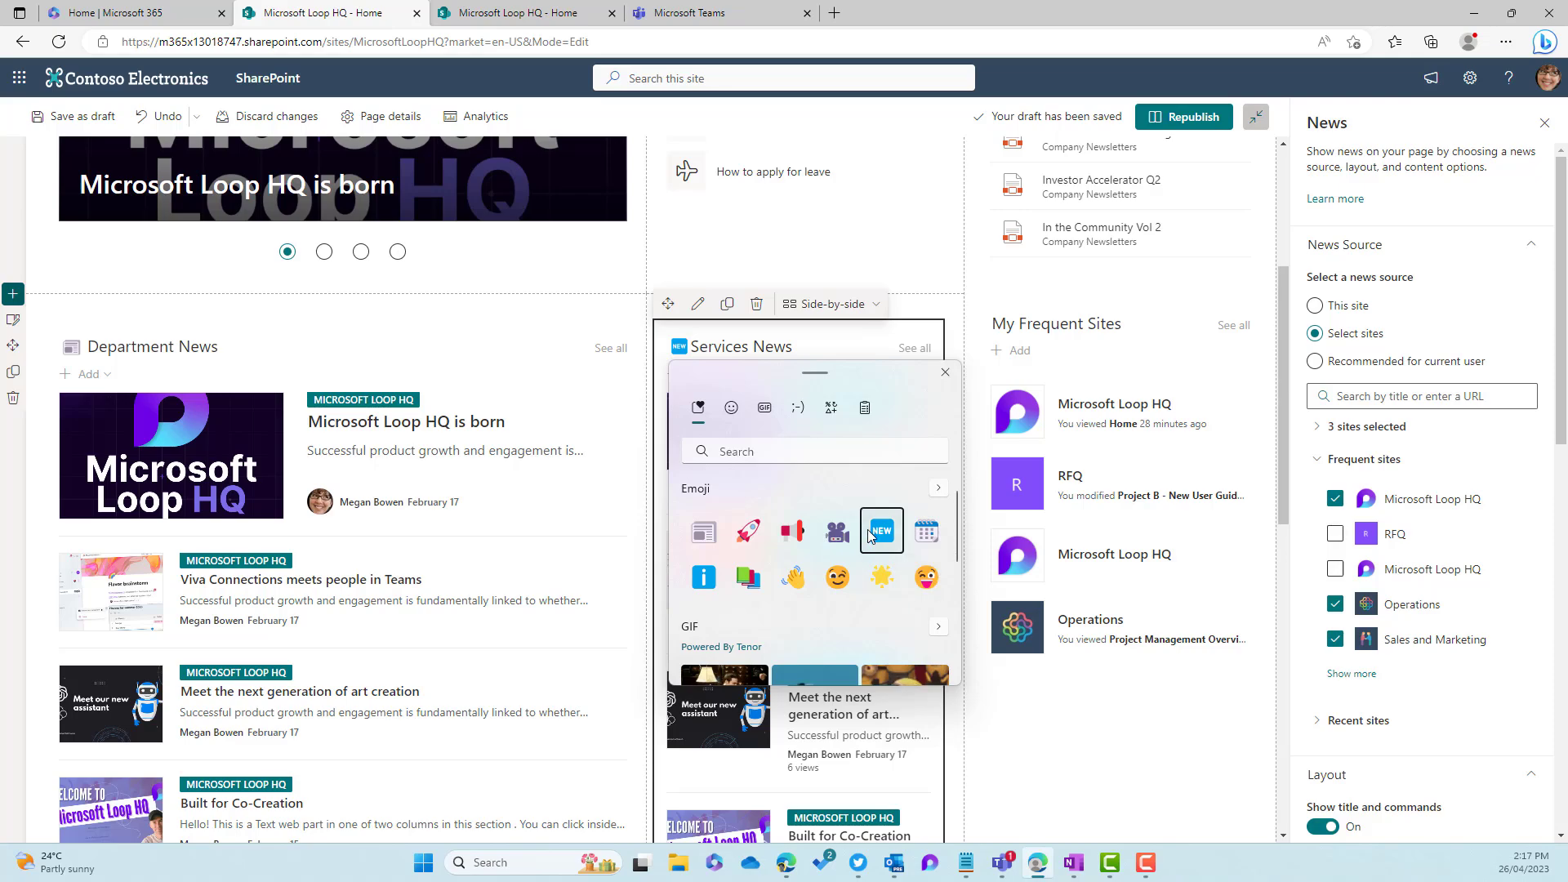
# Insert a sun emoji beside the NEW emoji before the Services News title and delete the extra character there.
pyautogui.click(882, 578)
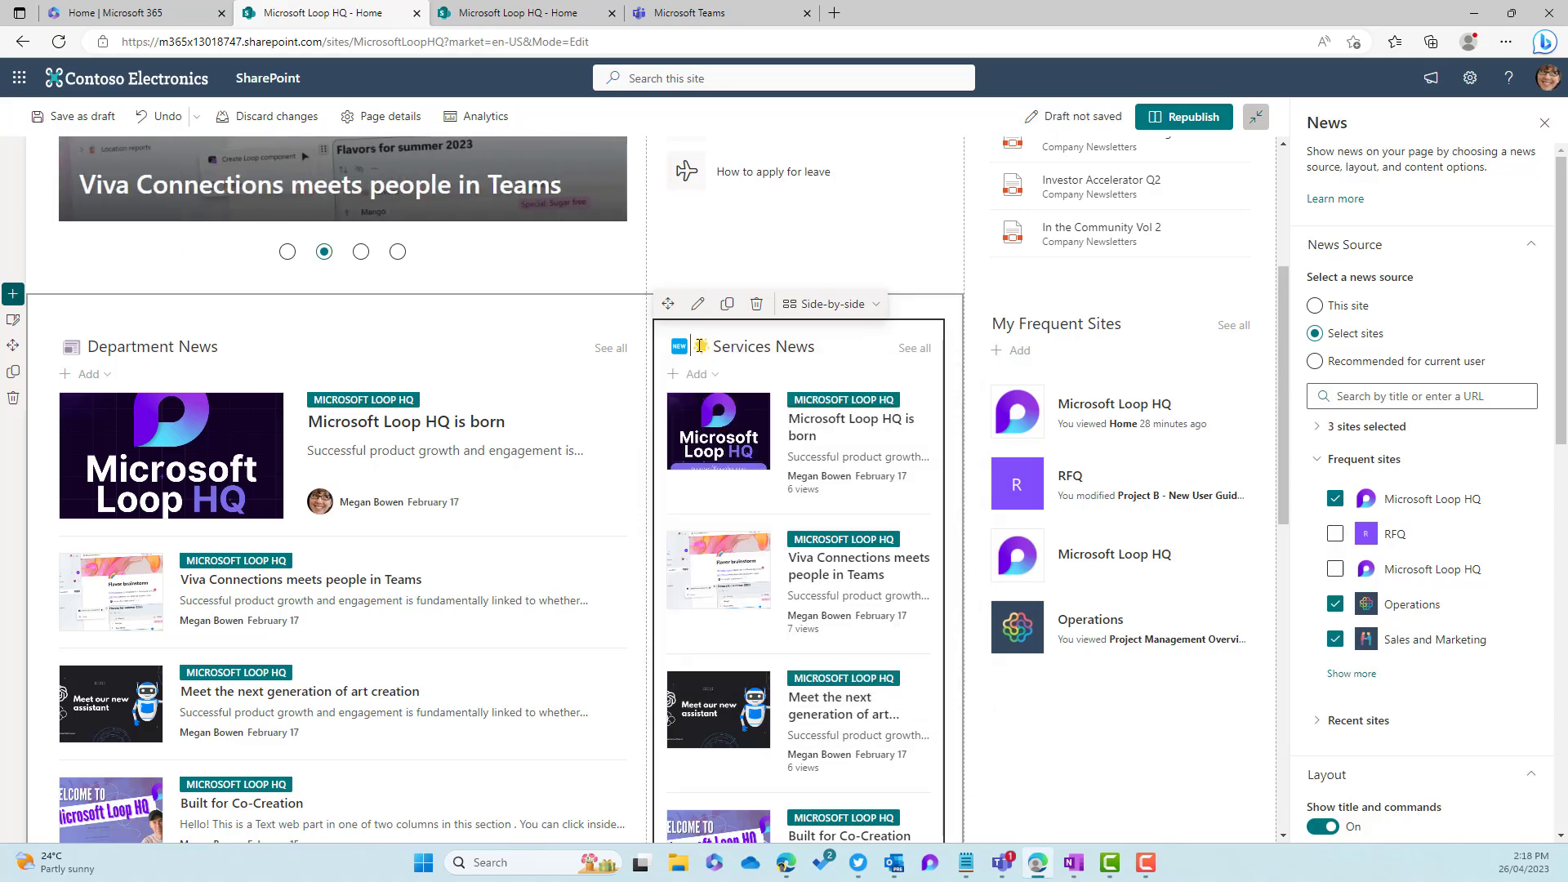
pyautogui.click(700, 347)
pyautogui.press('BackSpace')
# Retitle the Events web part "Upcoming Events" and insert a calendar emoji before the title, found by searching the emojis for "calen".
pyautogui.scroll(-9, 709, 381)
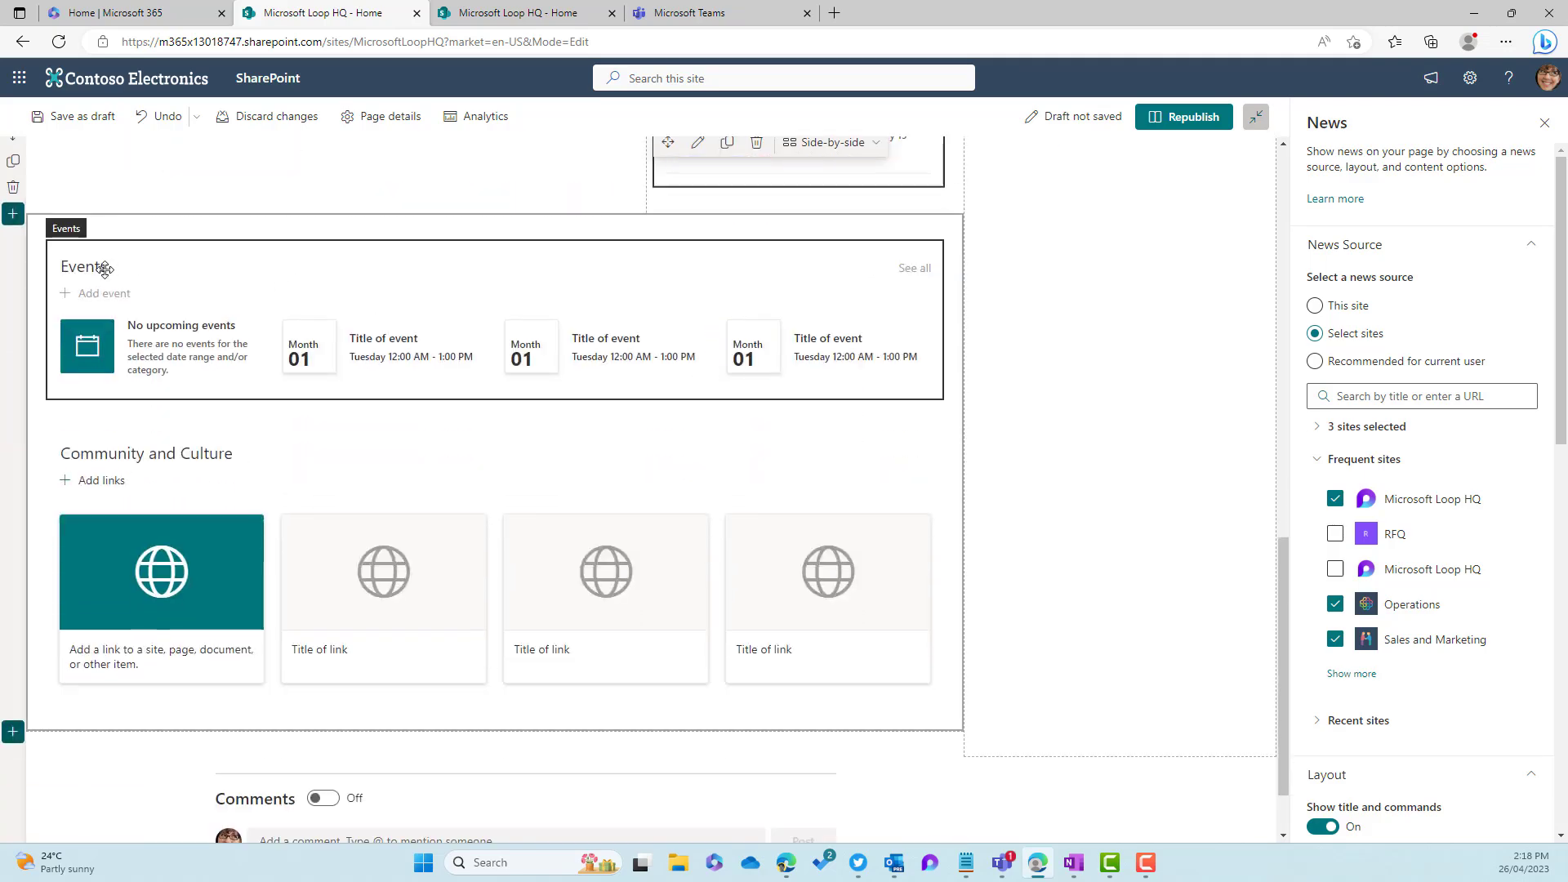
pyautogui.click(104, 269)
pyautogui.press('super+period')
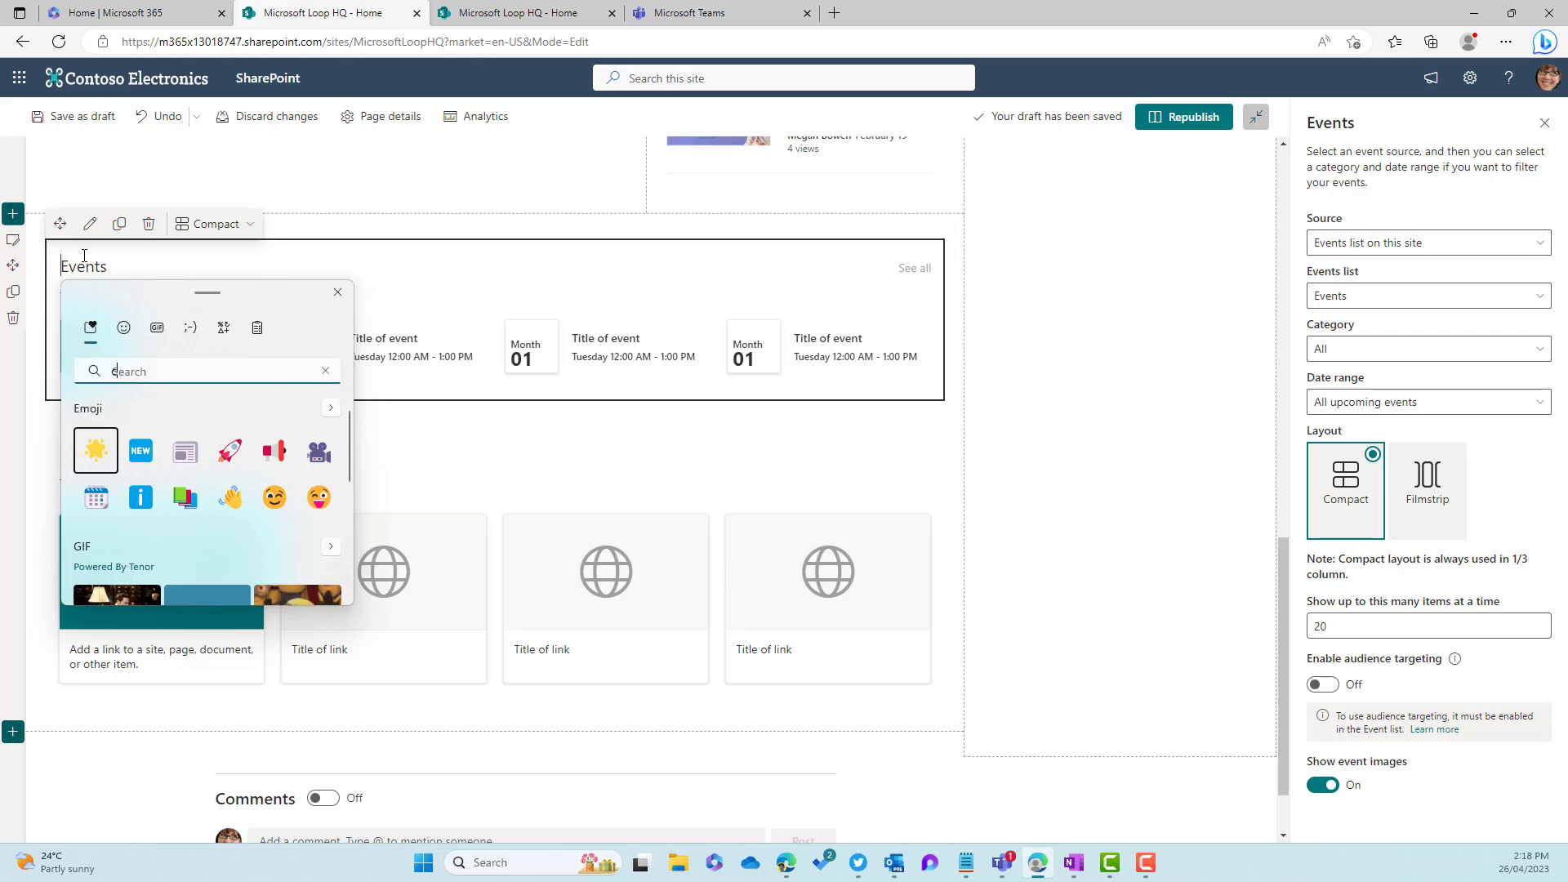
pyautogui.write('calen')
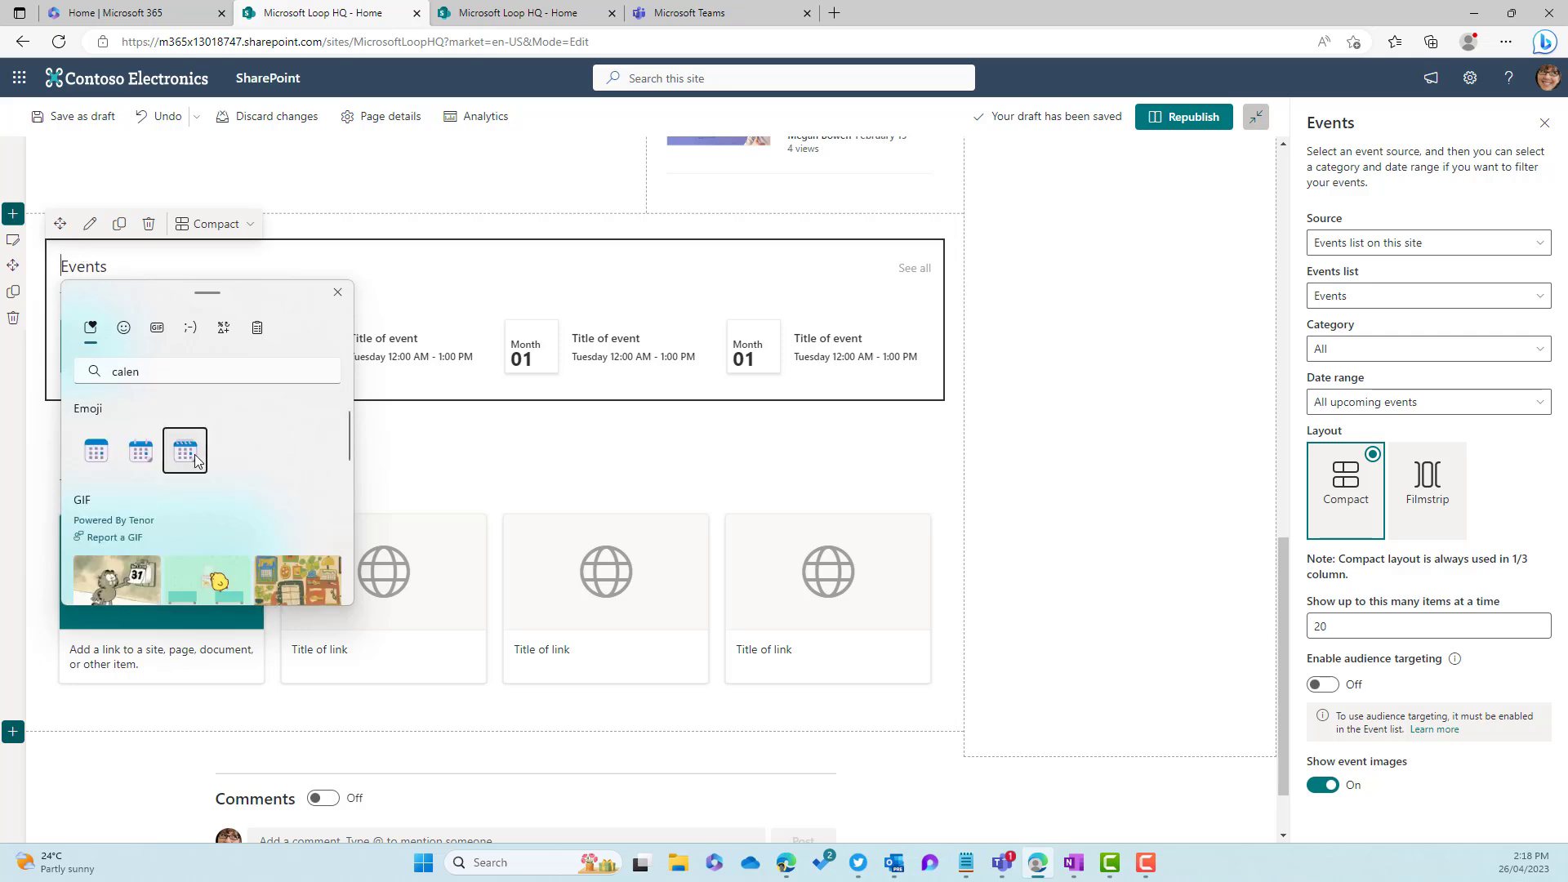
pyautogui.click(187, 452)
pyautogui.write('Up')
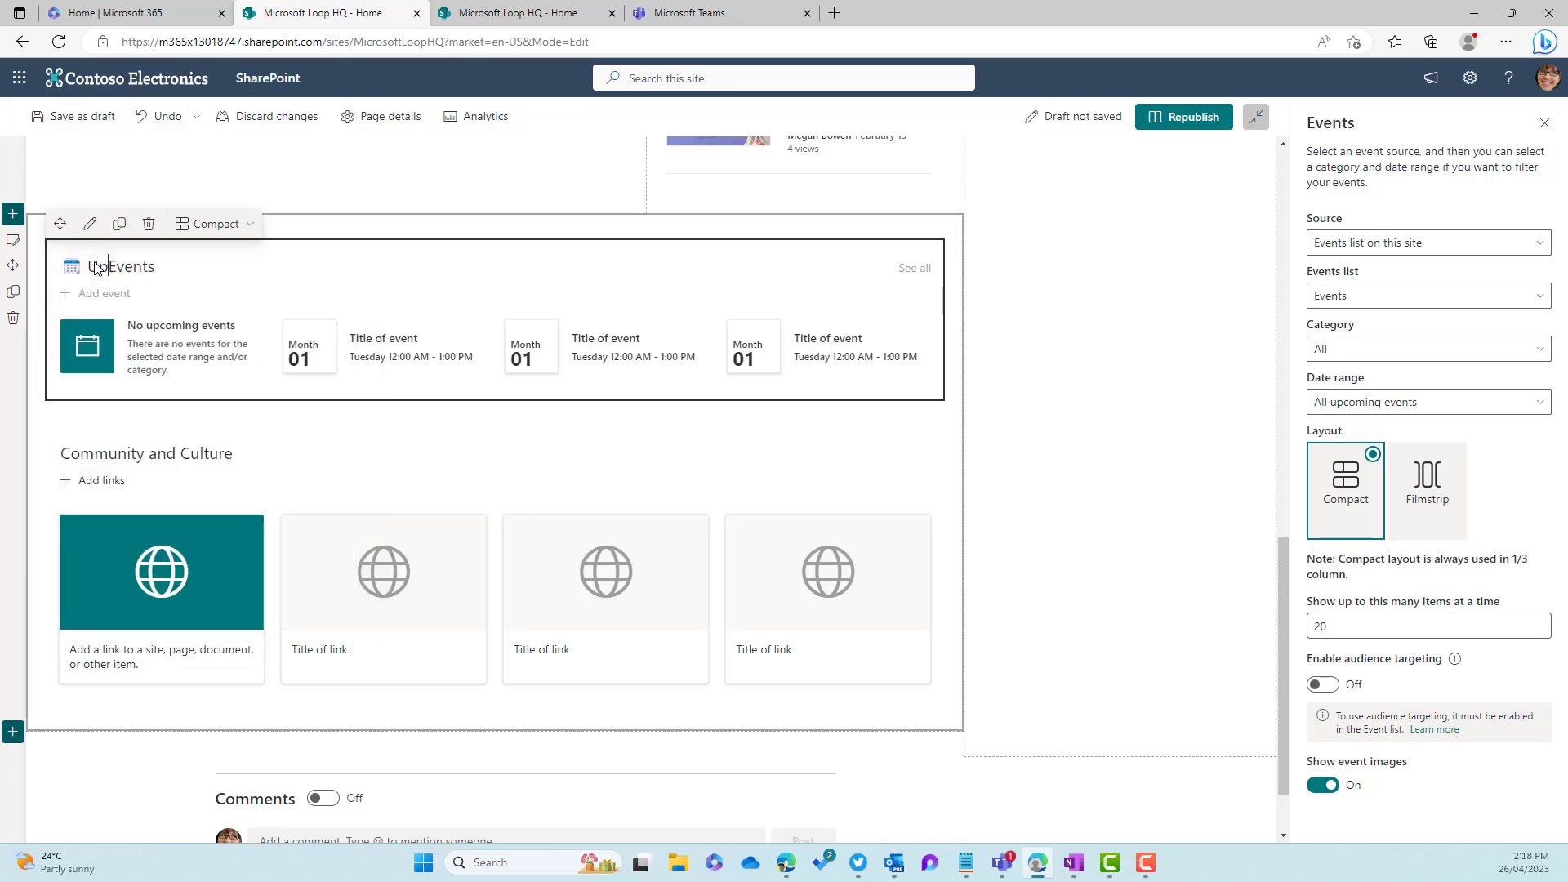
pyautogui.write('coming')
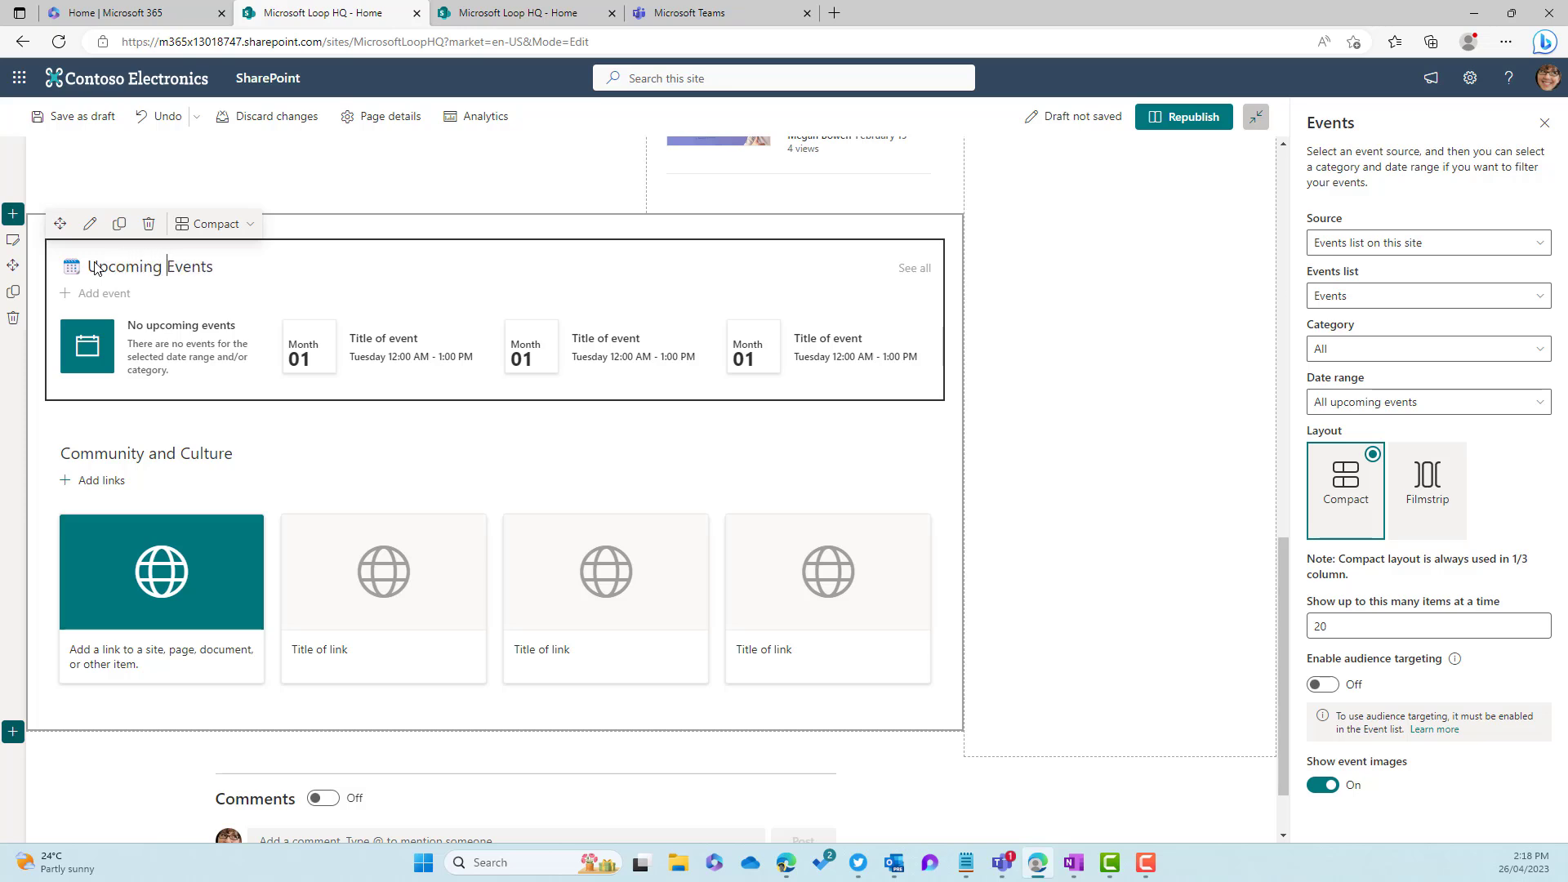
# Add the recent Home page as a link in the Community and Culture quick links web part.
pyautogui.click(229, 472)
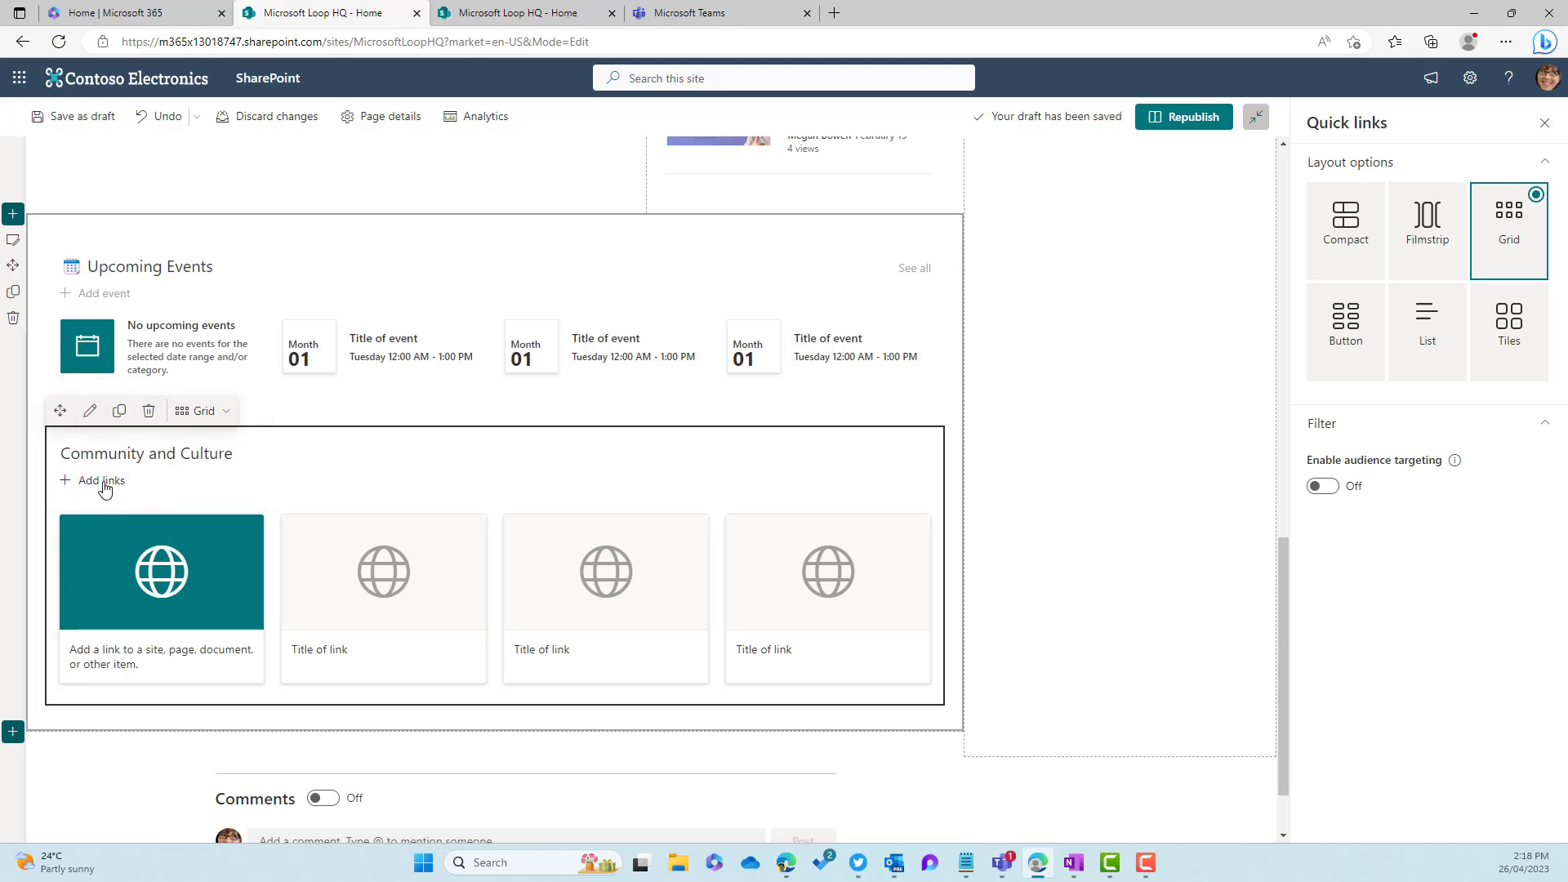
pyautogui.click(91, 482)
pyautogui.click(518, 258)
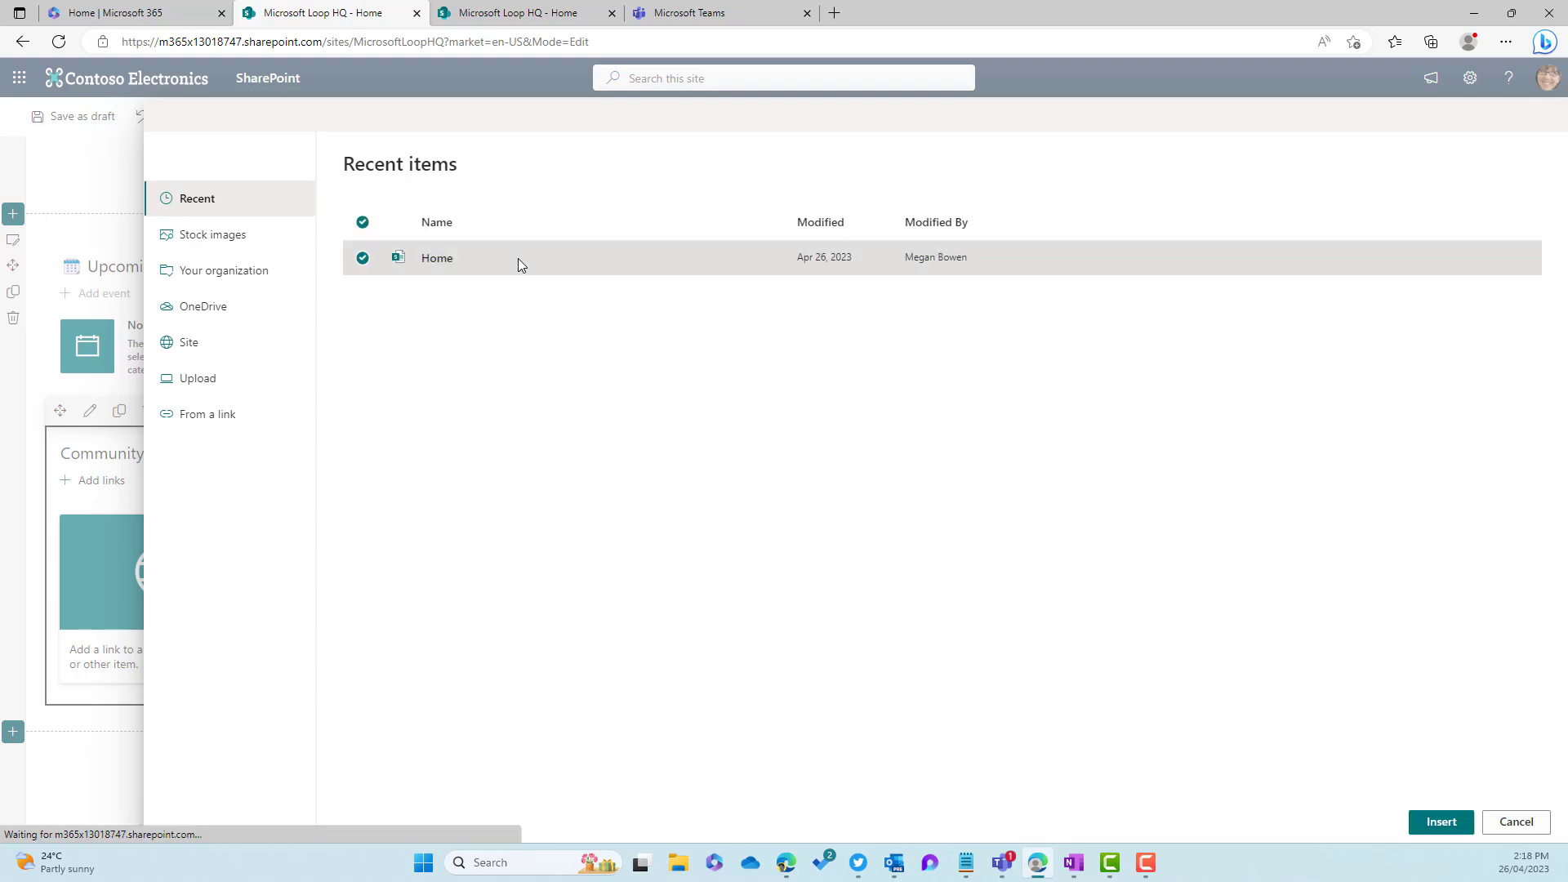
pyautogui.click(1440, 823)
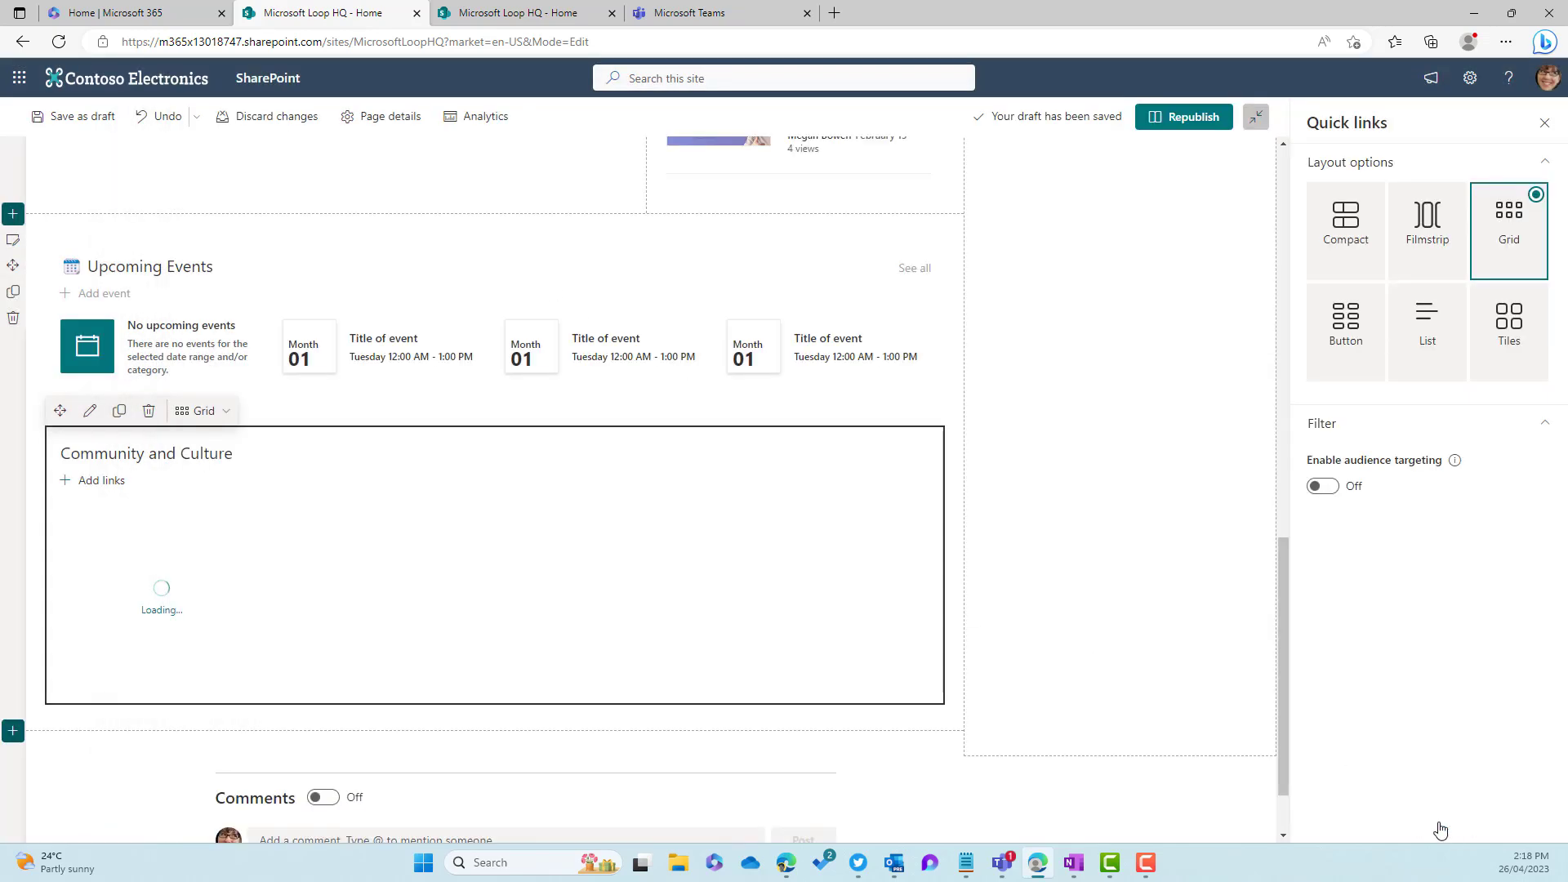
# Give the Home link a custom image thumbnail using the stock image of pink flowers.
pyautogui.click(1363, 375)
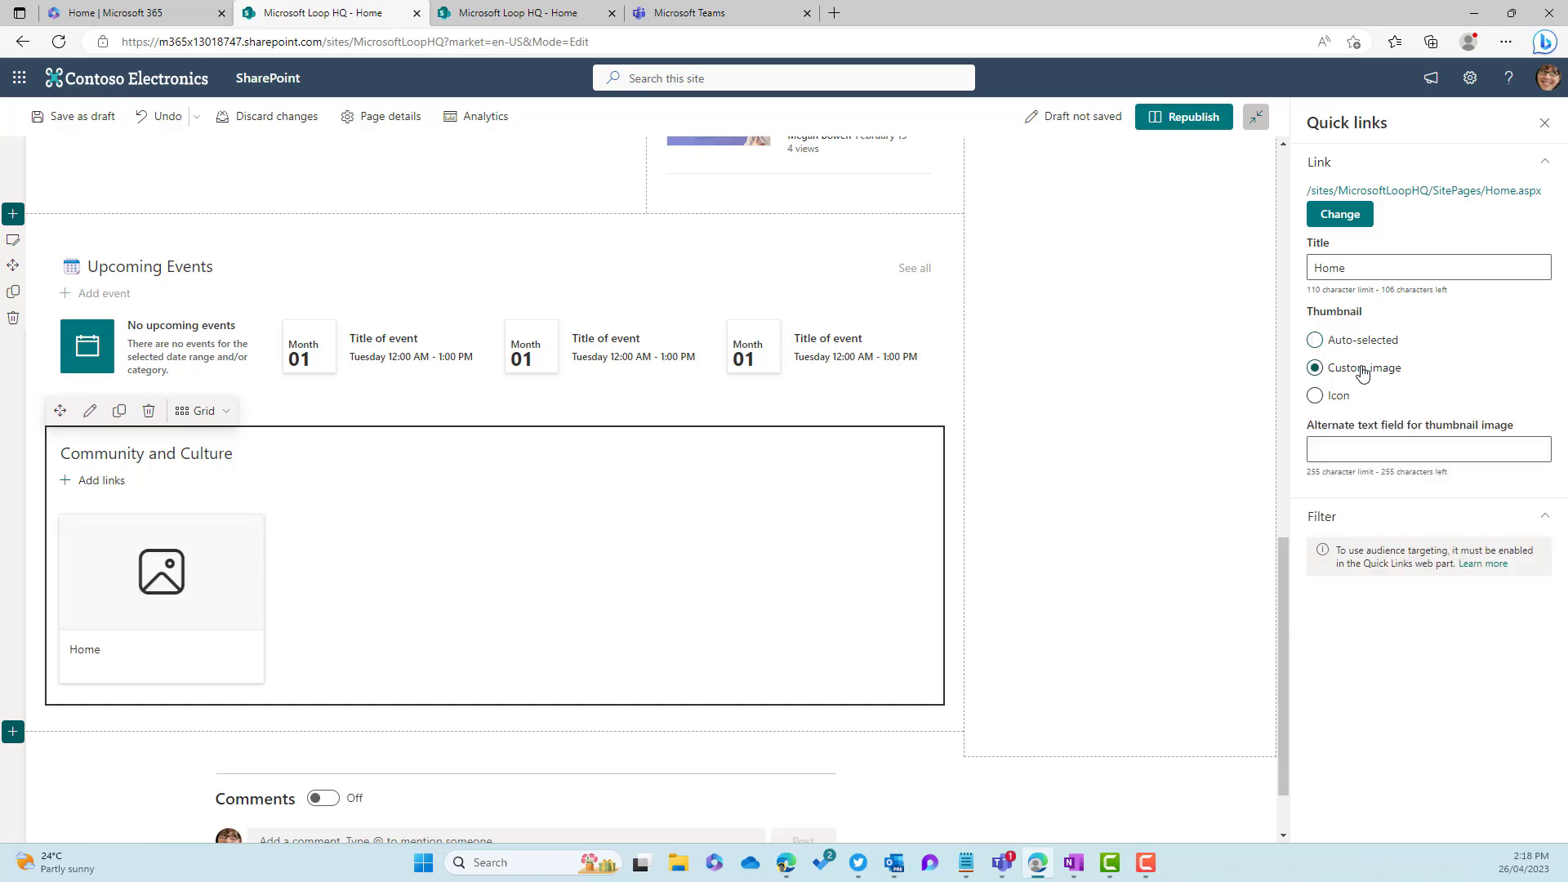
pyautogui.click(1341, 575)
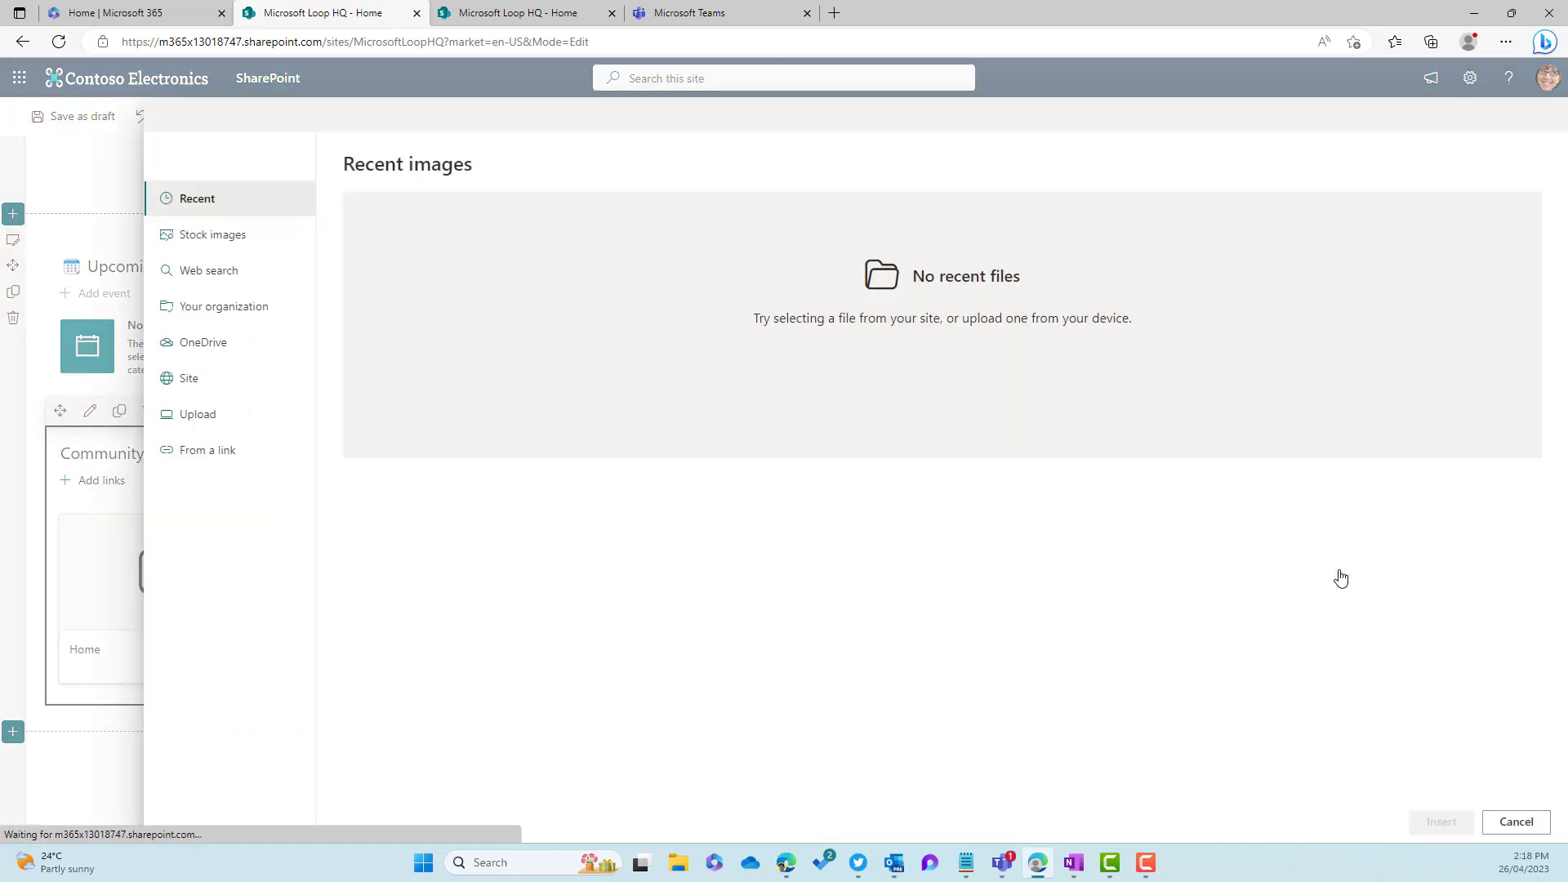
pyautogui.click(229, 239)
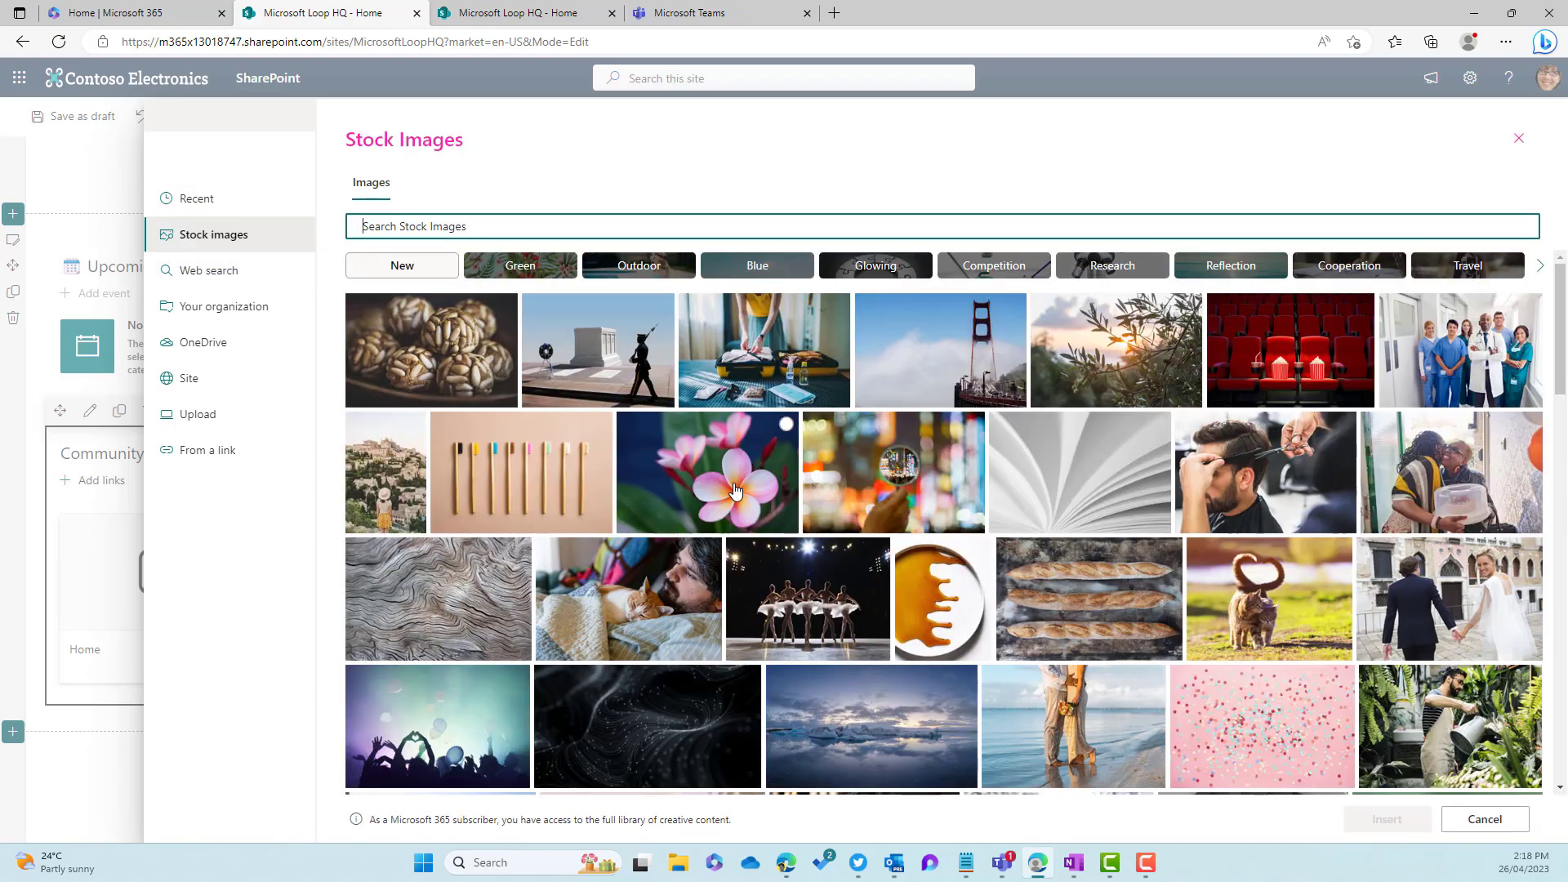
pyautogui.click(750, 494)
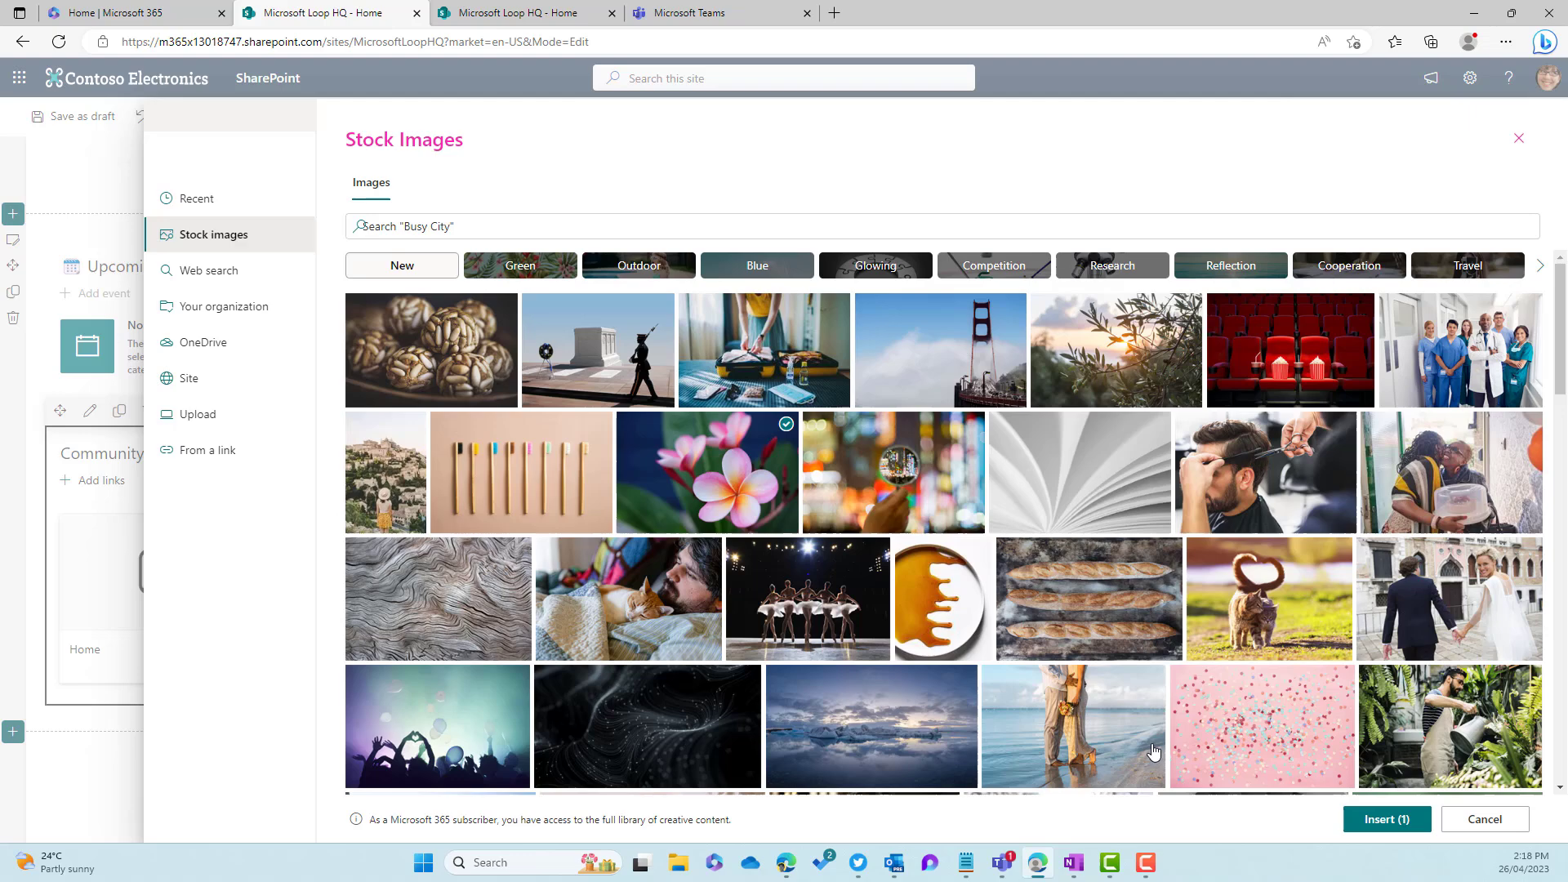
pyautogui.click(1384, 819)
# Check the Company and culture links on the reference home page, and retitle the Home link "Meet the employees".
pyautogui.click(543, 15)
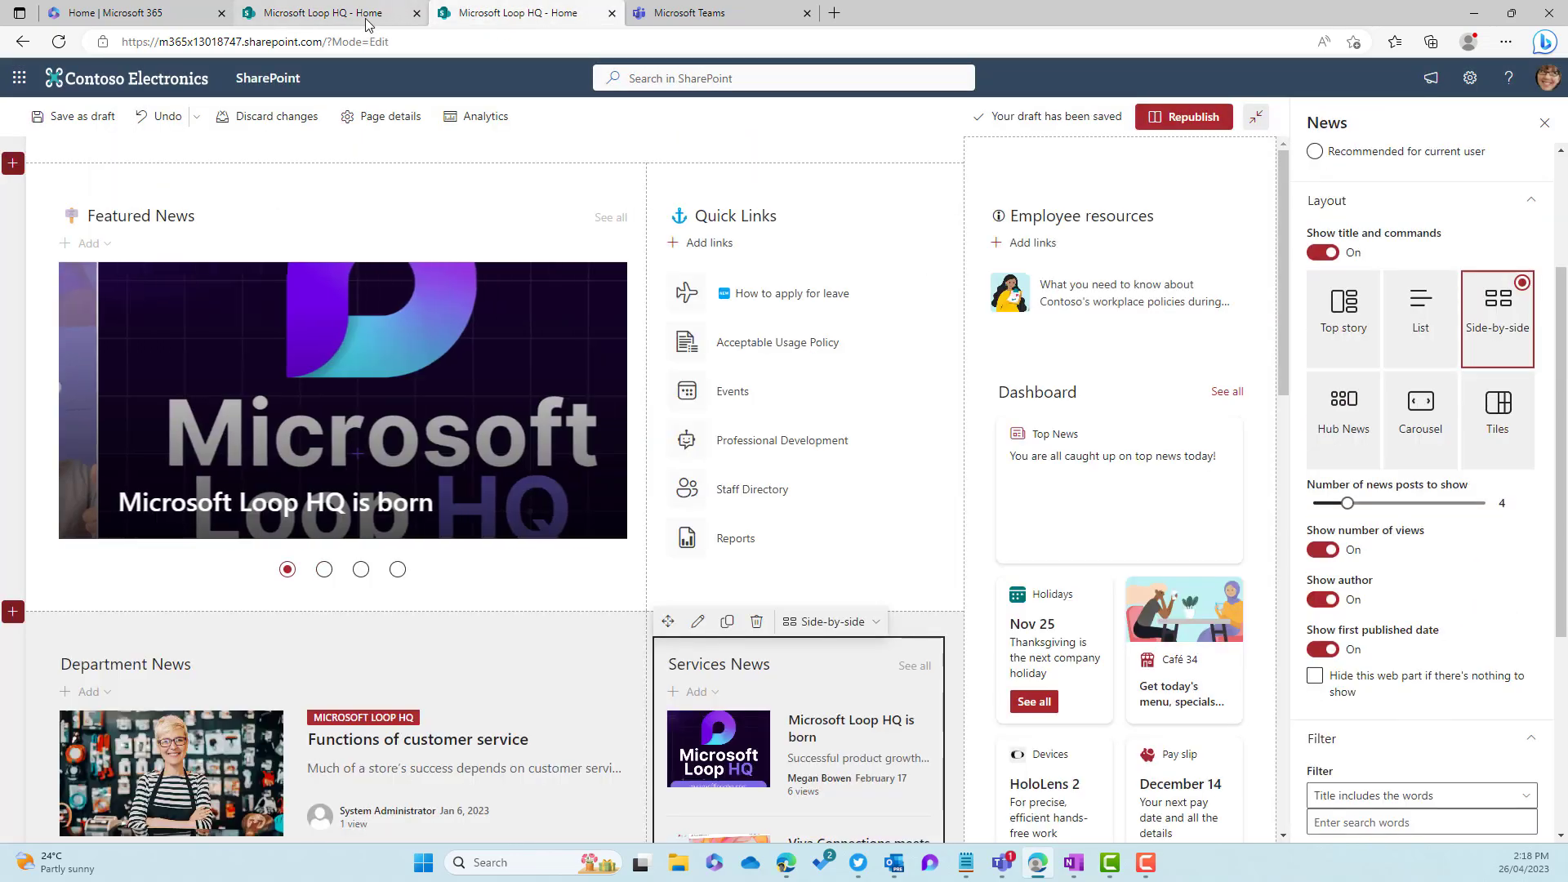
pyautogui.scroll(-10, 341, 269)
pyautogui.scroll(-1, 344, 283)
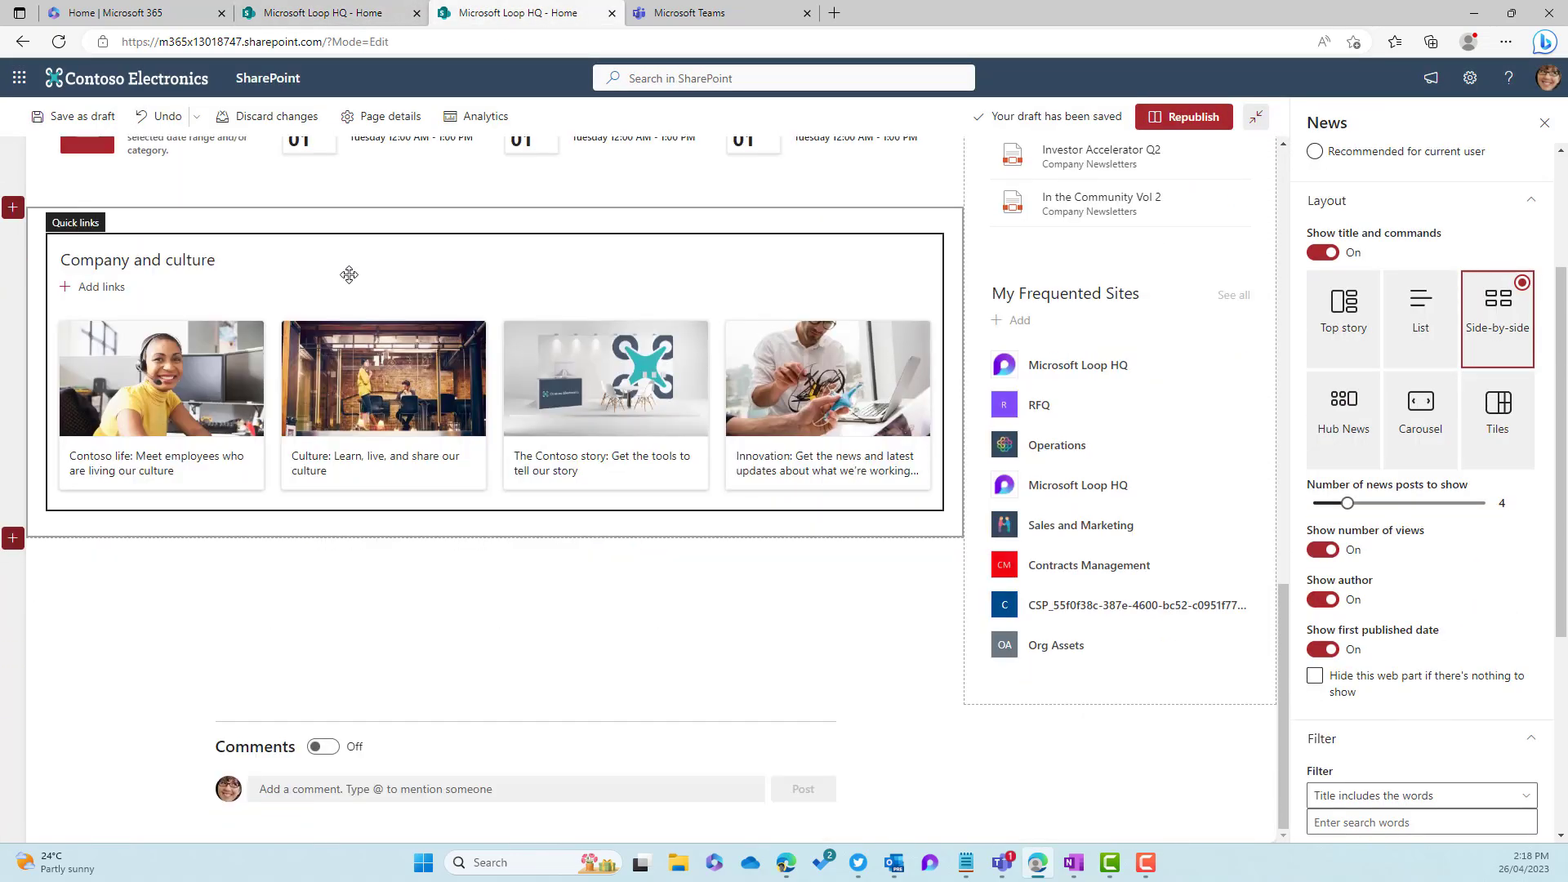
pyautogui.click(294, 15)
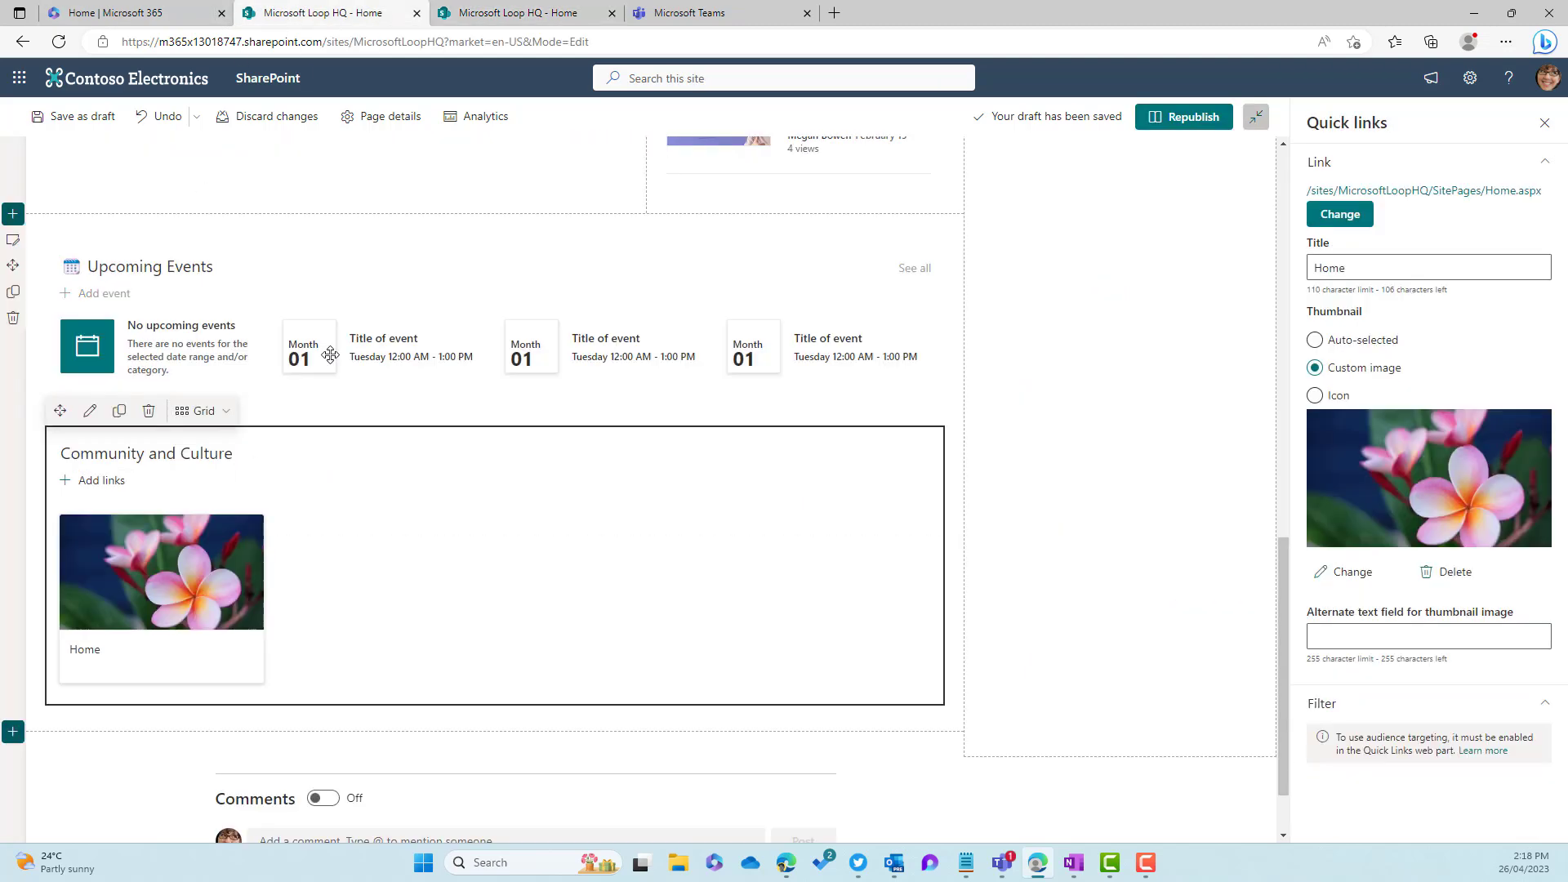
pyautogui.moveTo(1366, 266); pyautogui.dragTo(1285, 279)
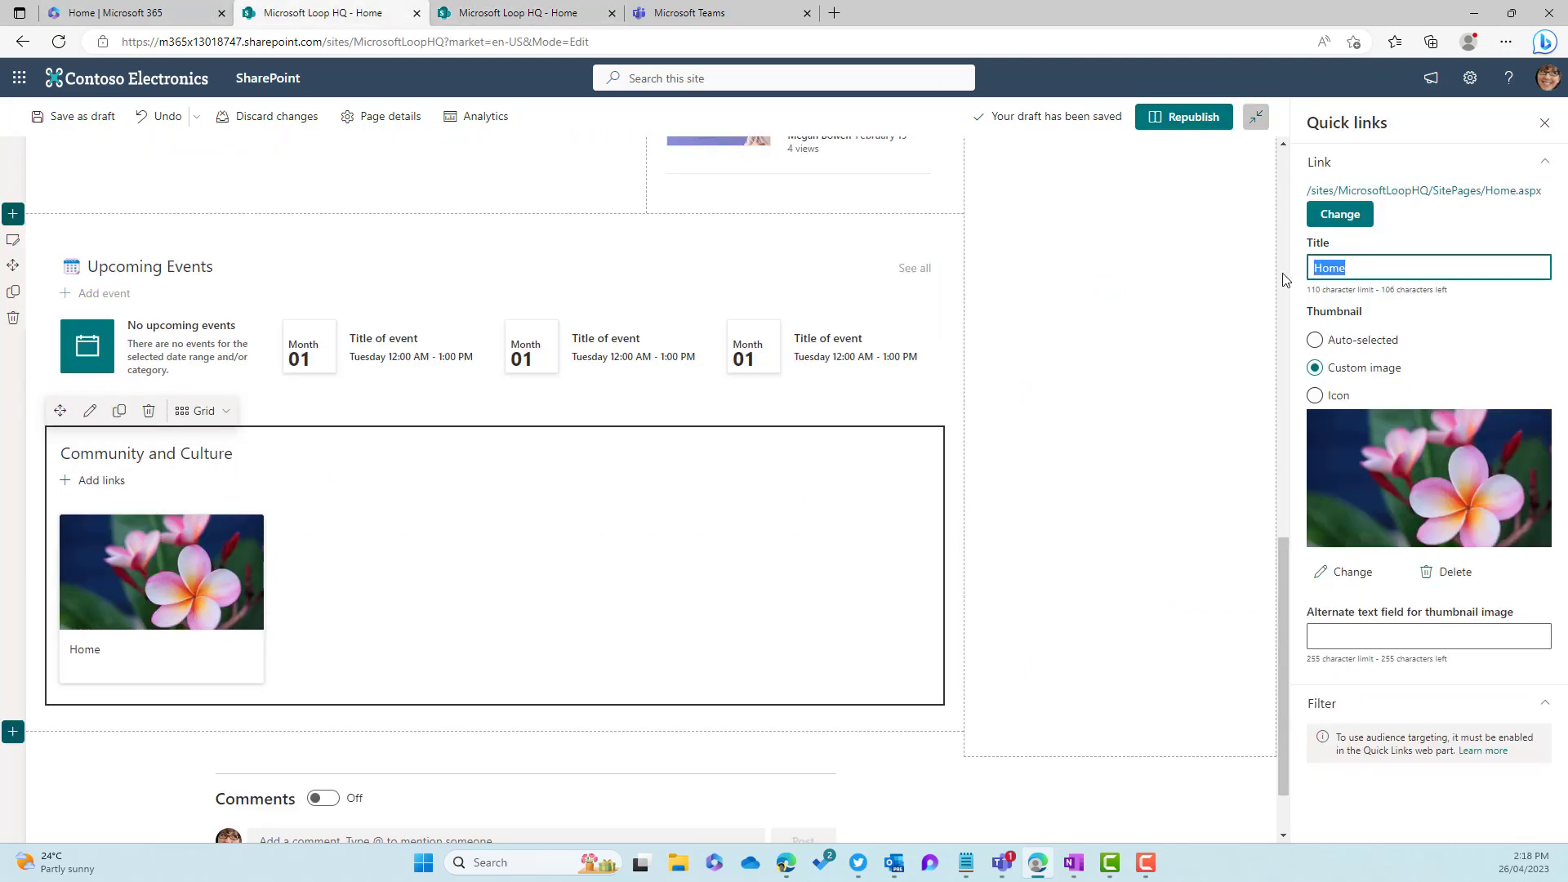
pyautogui.write('Meet the employees')
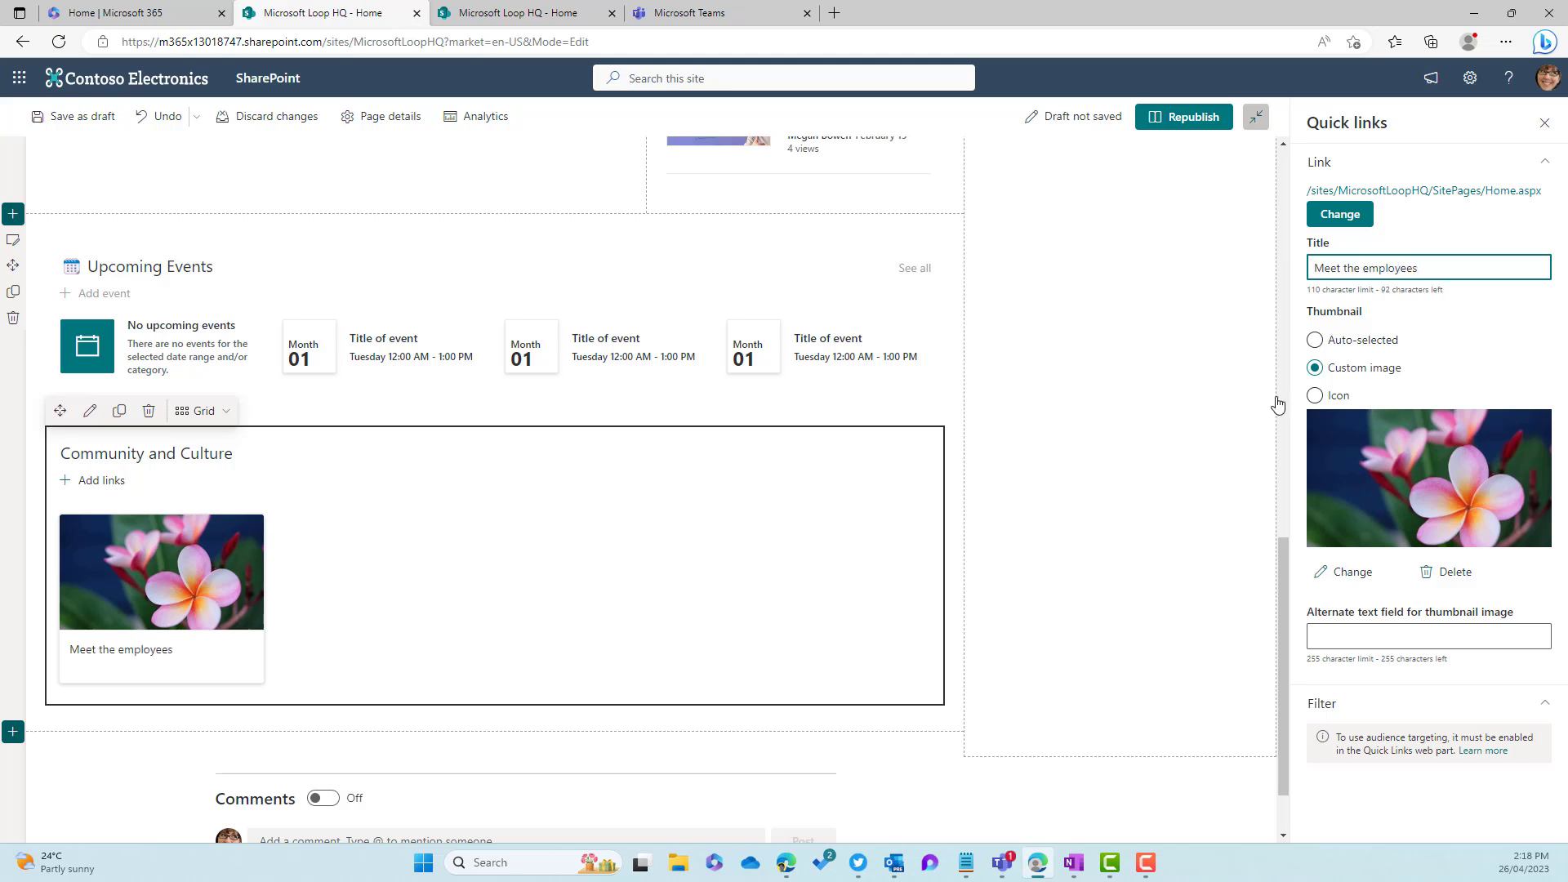
# Add the stock image of confetti on a pink background as a link in the Community and Culture web part.
pyautogui.click(103, 481)
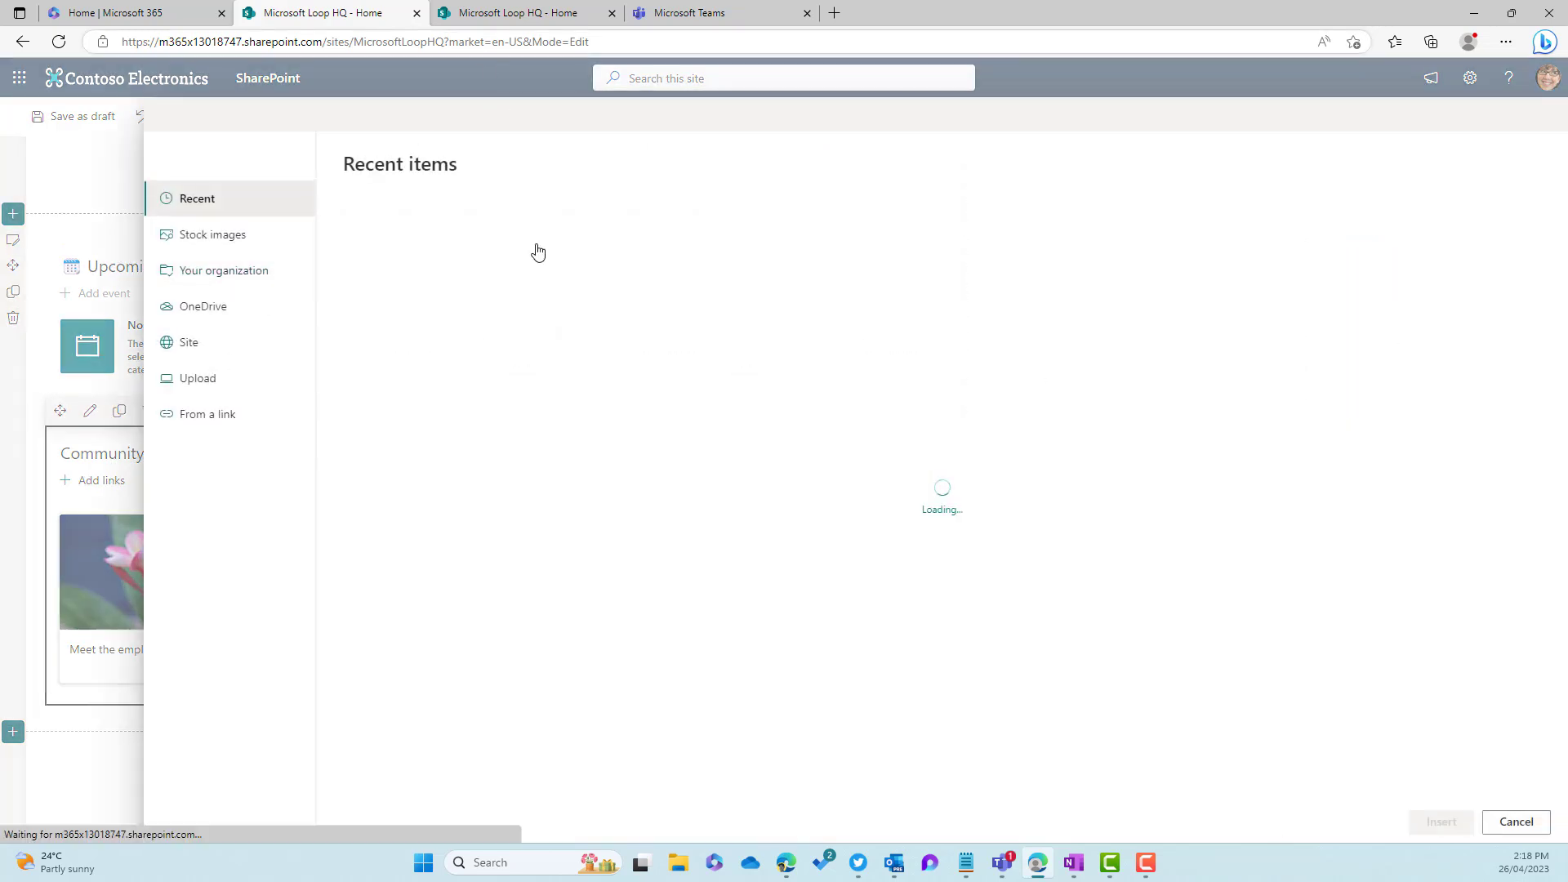
pyautogui.click(238, 244)
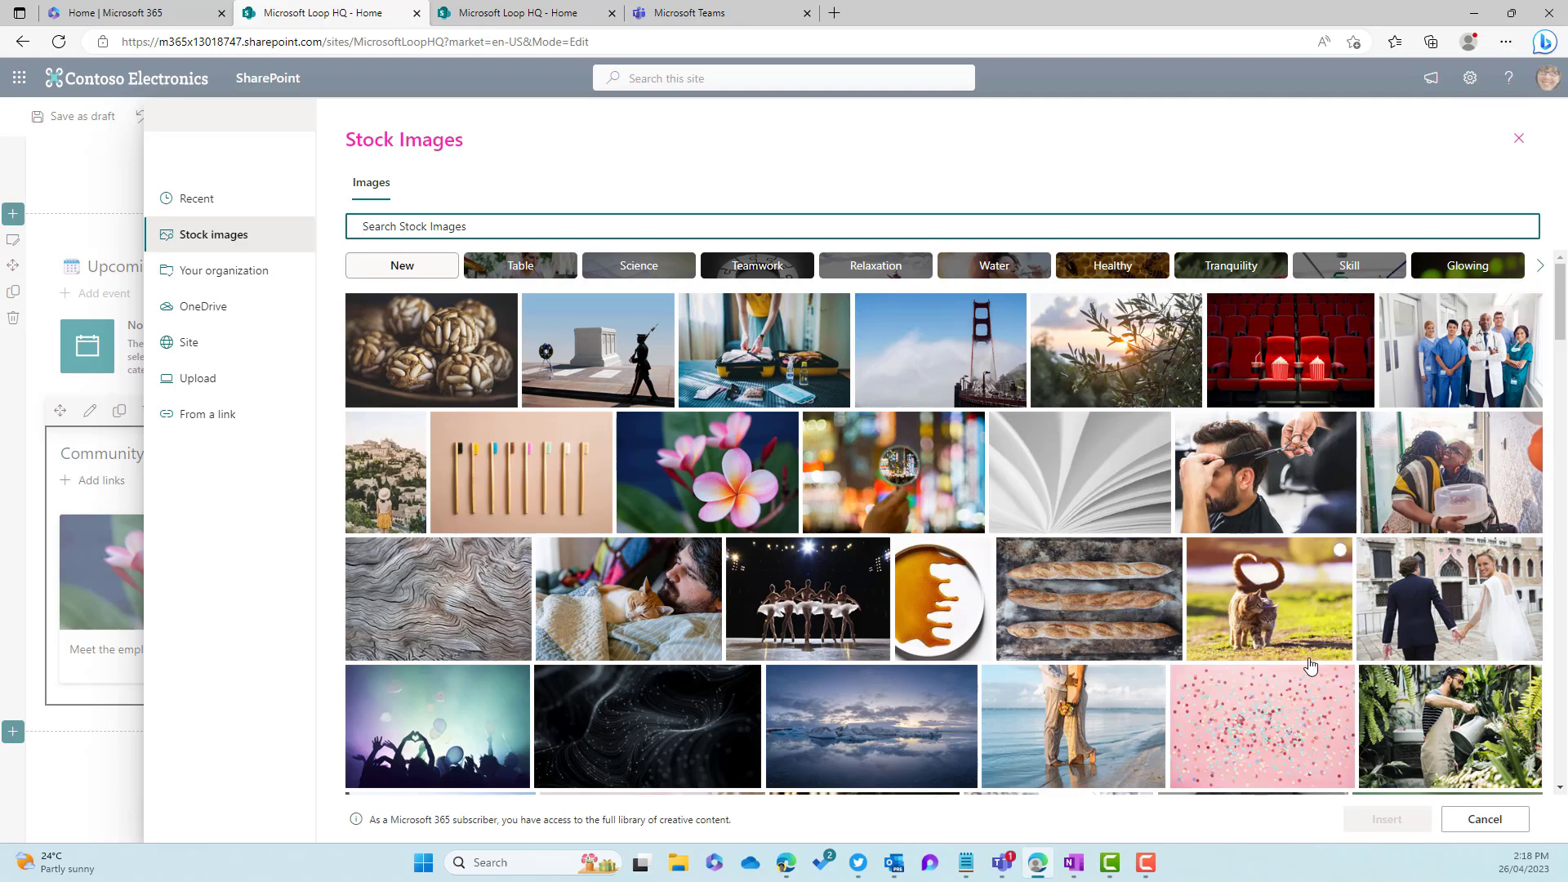
pyautogui.click(1299, 722)
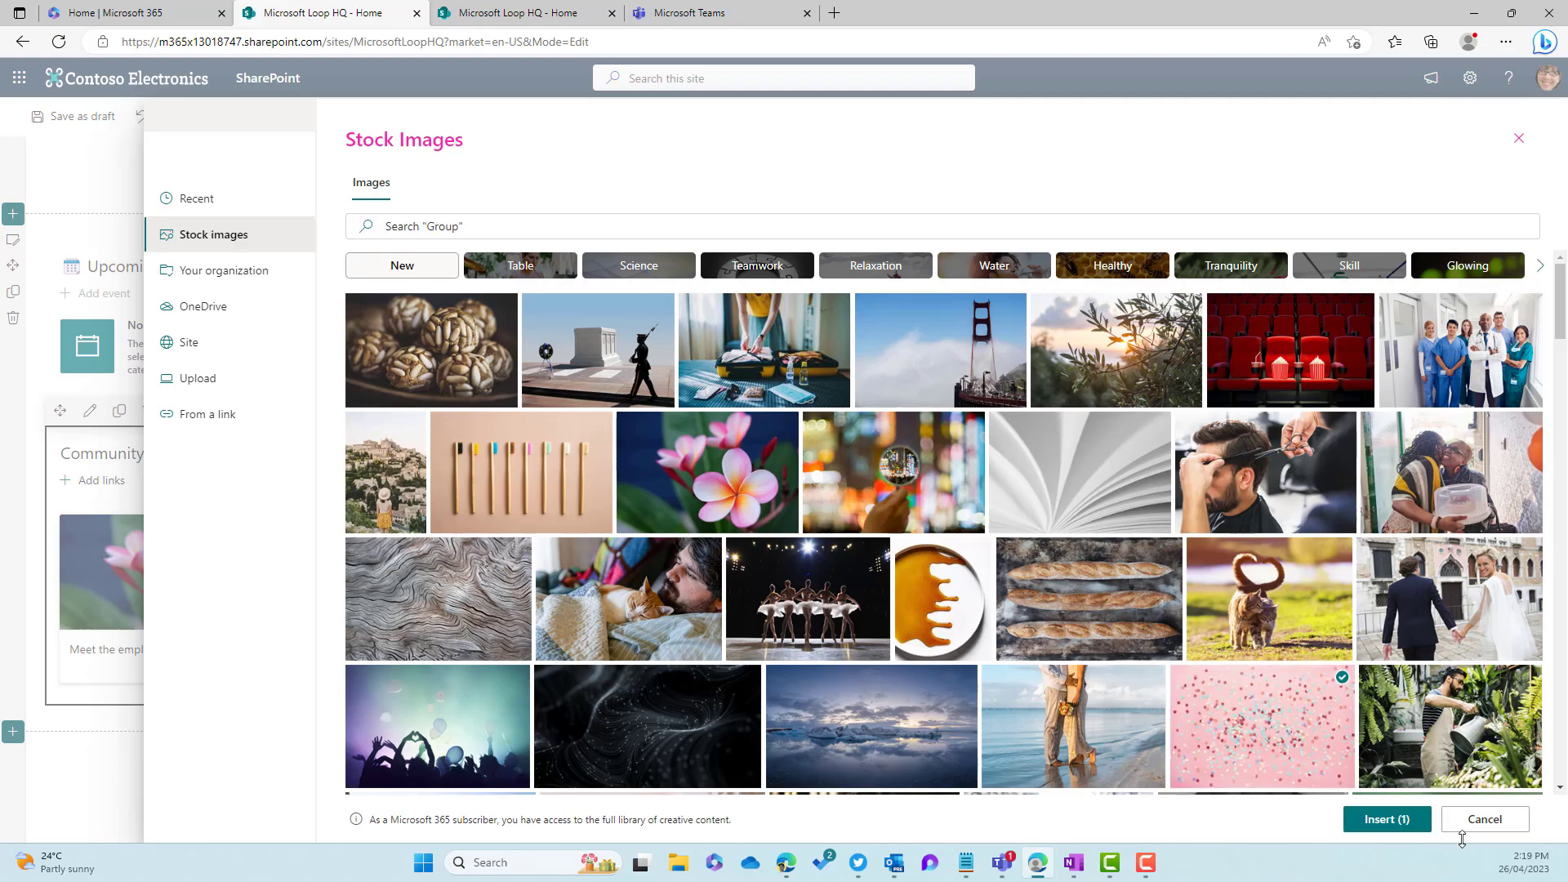
pyautogui.click(1387, 819)
# Title the confetti image link "Culture: Learn, live, and share our culture", copying the text from the second Company and culture link on the reference page.
pyautogui.click(527, 25)
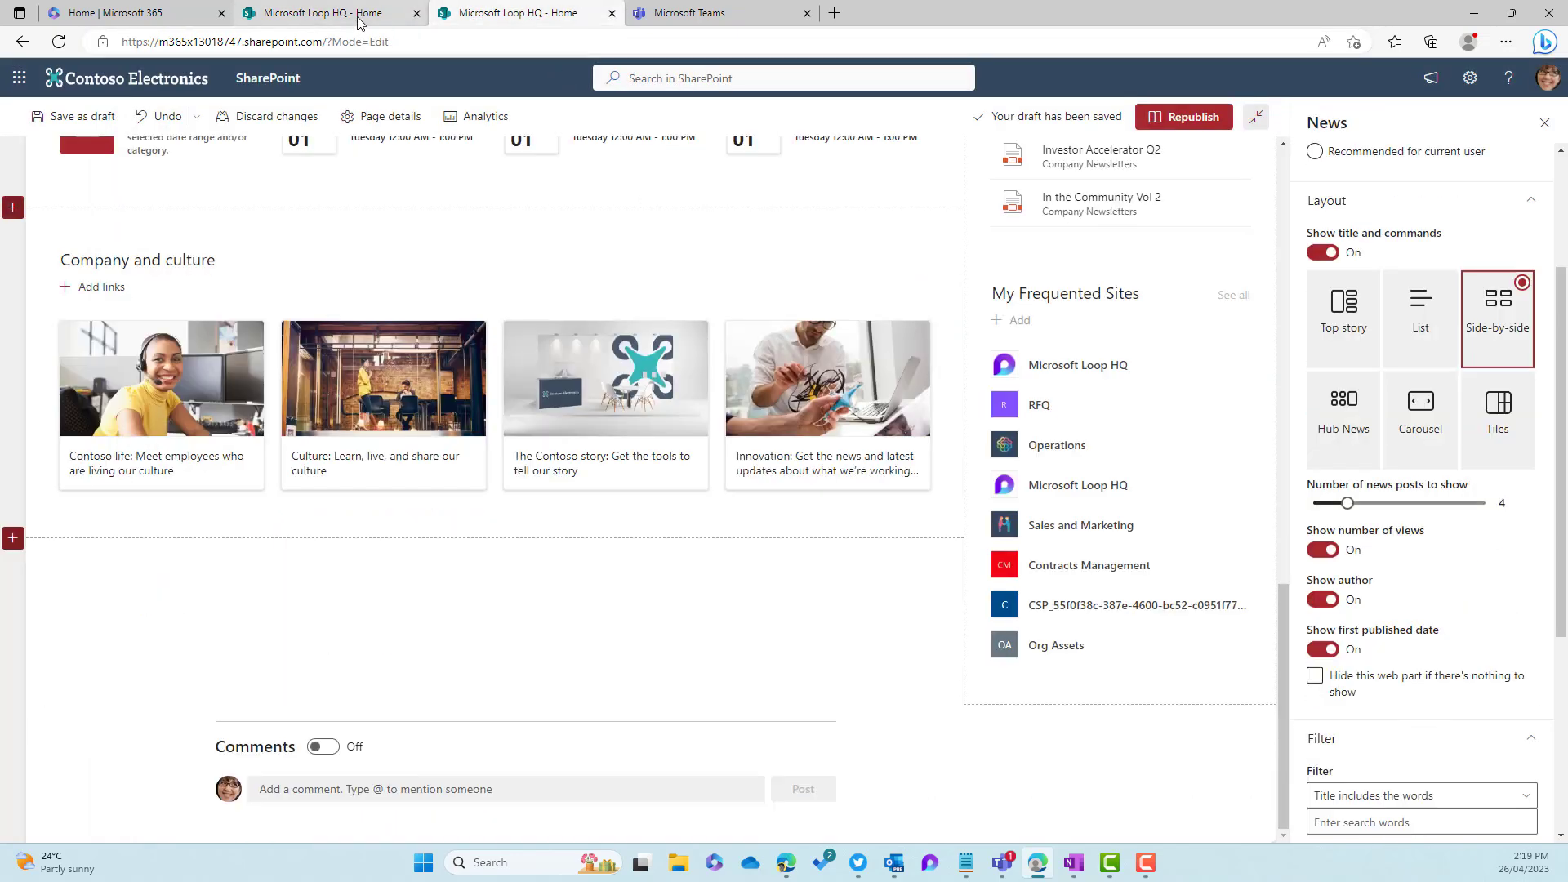
pyautogui.click(393, 465)
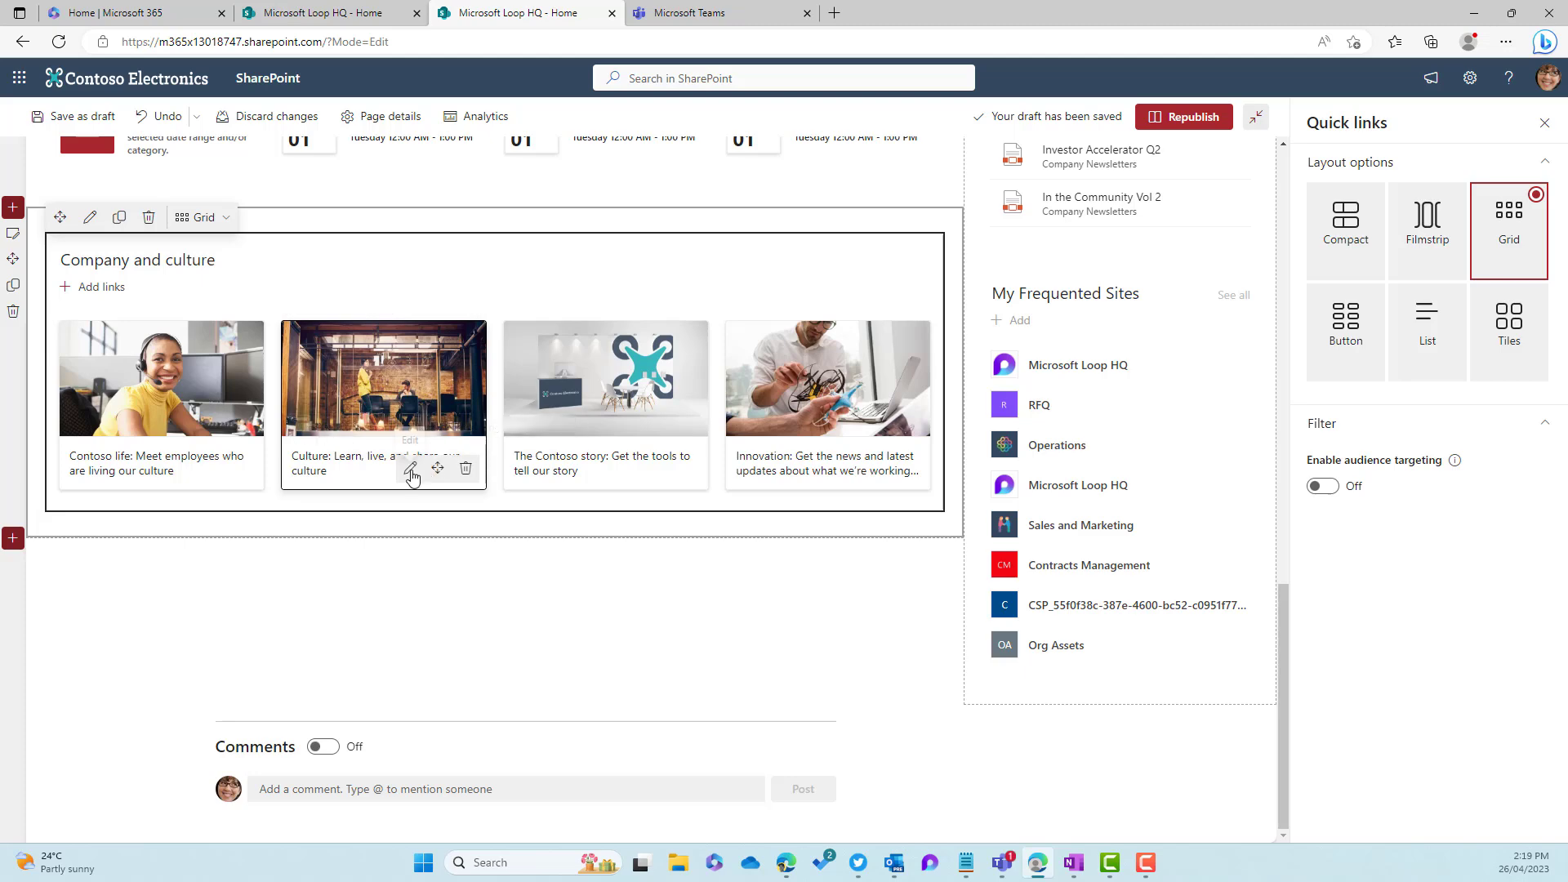
pyautogui.click(410, 468)
pyautogui.moveTo(1523, 266); pyautogui.dragTo(1332, 269)
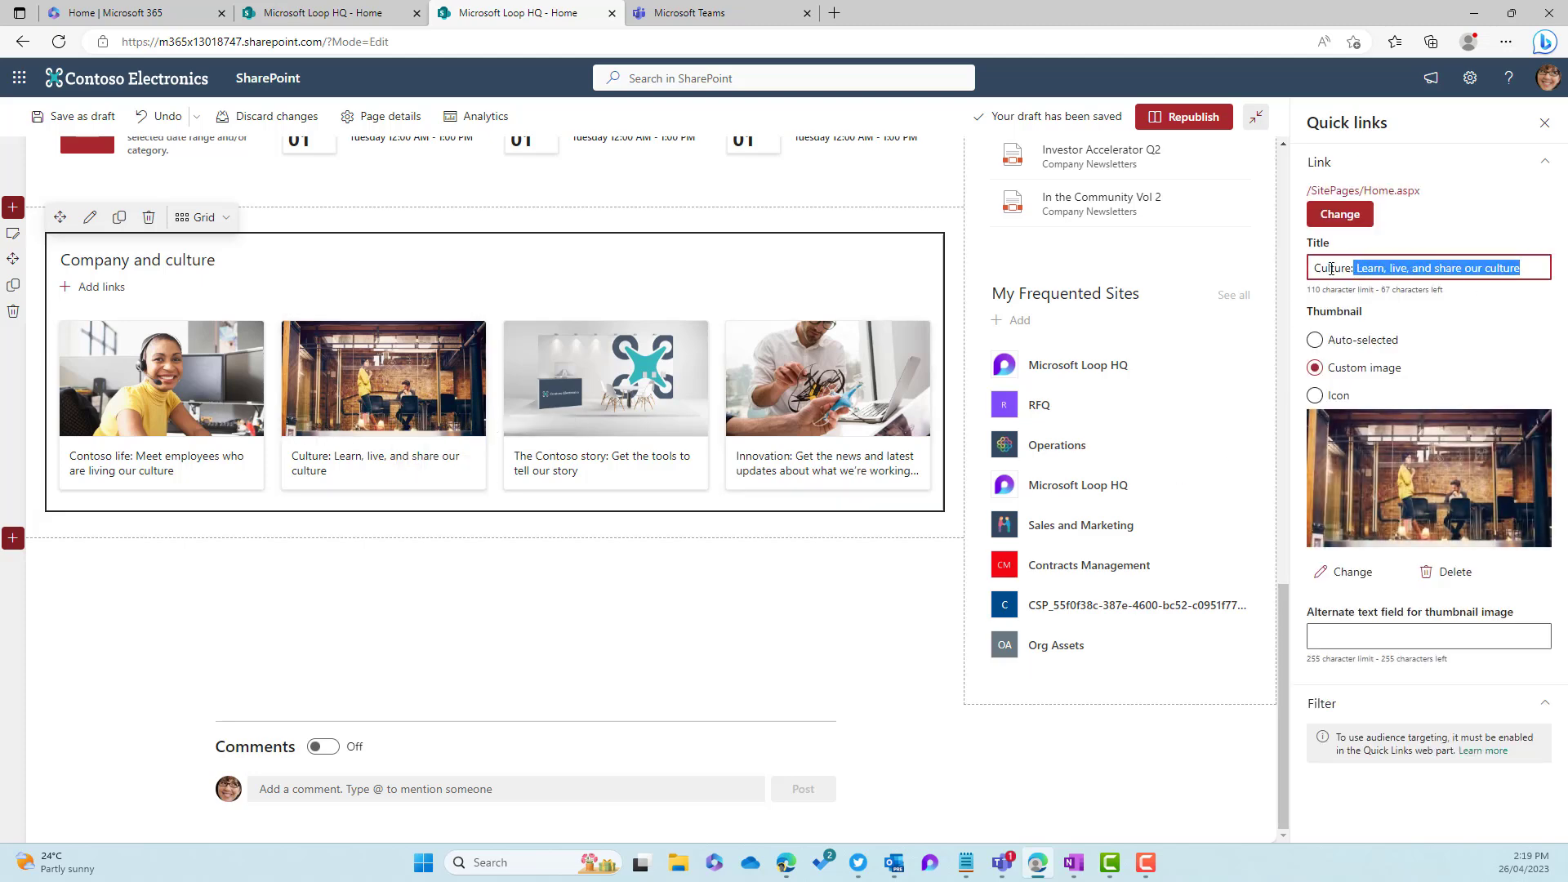
pyautogui.hotkey('ctrl', 'shift', 'Tab')
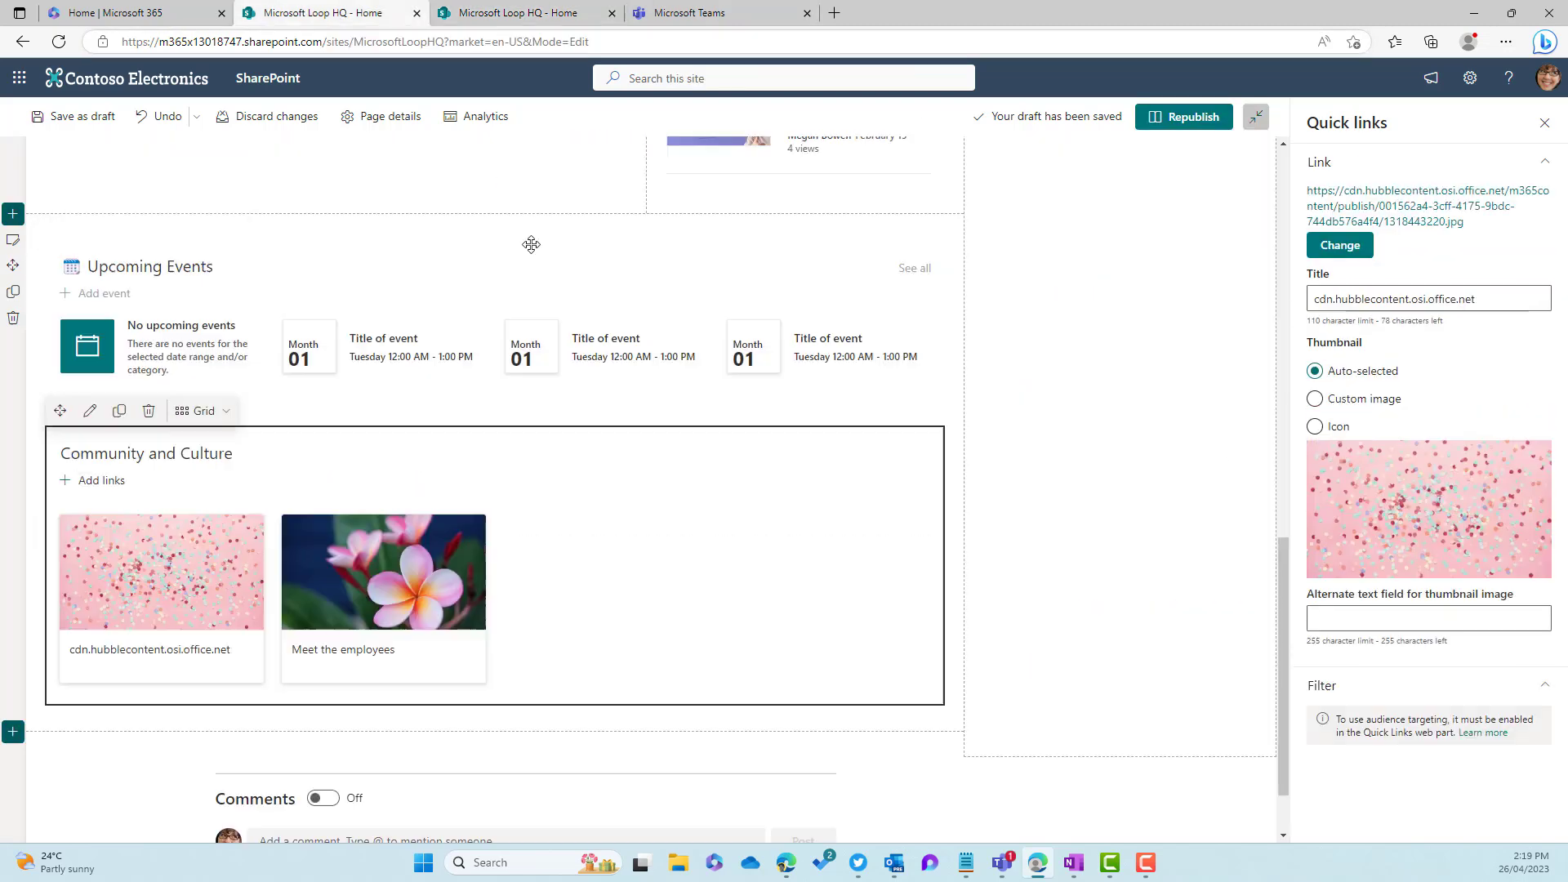
pyautogui.tripleClick(1506, 298)
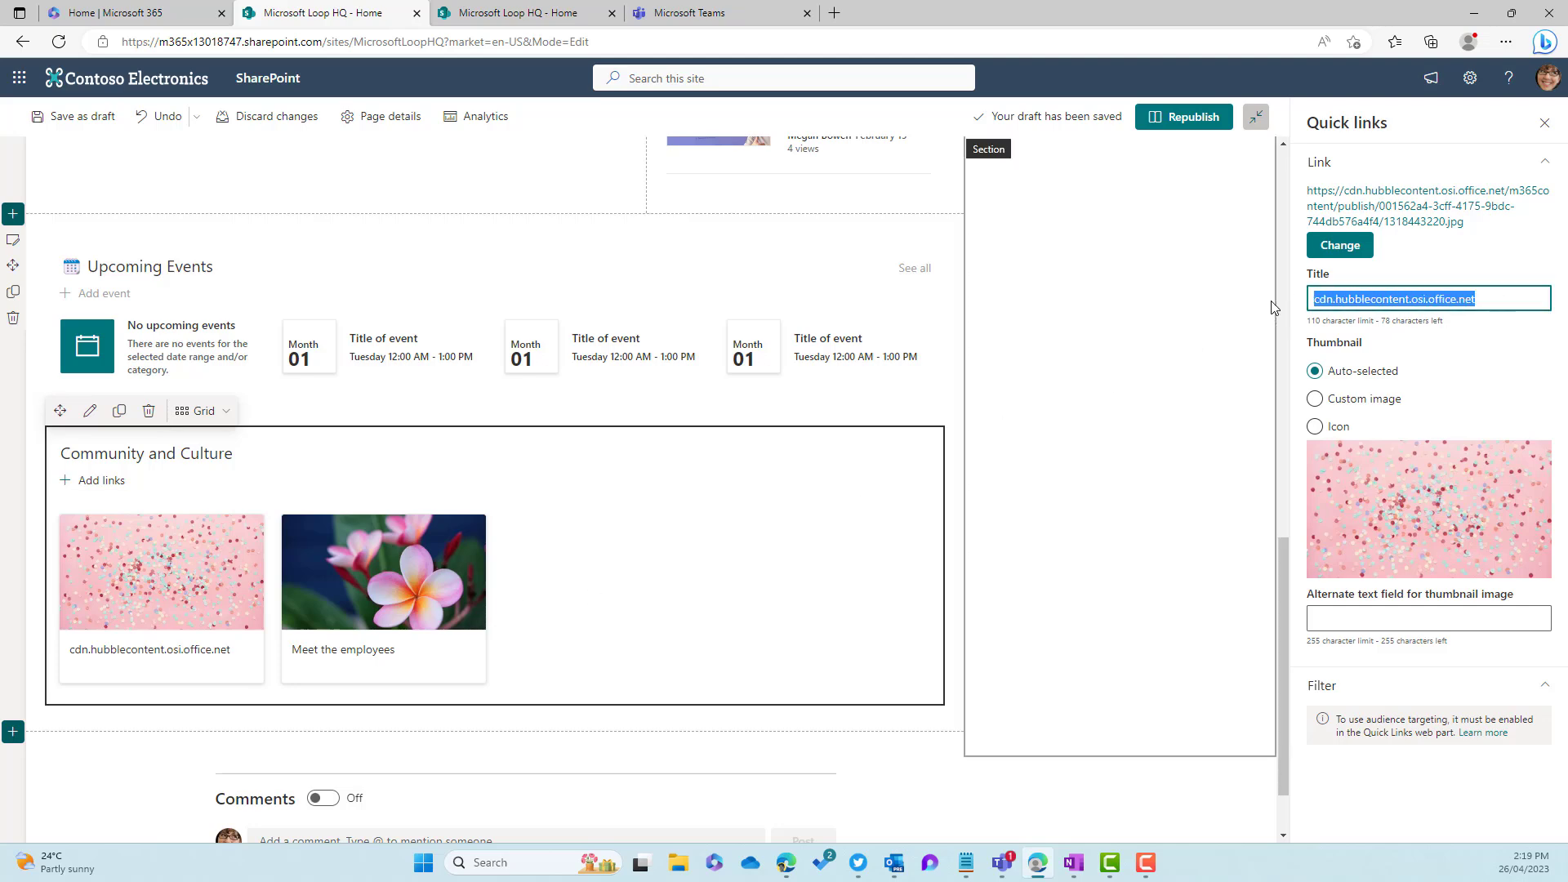
pyautogui.write('Culture: Learn, live, and share our culture')
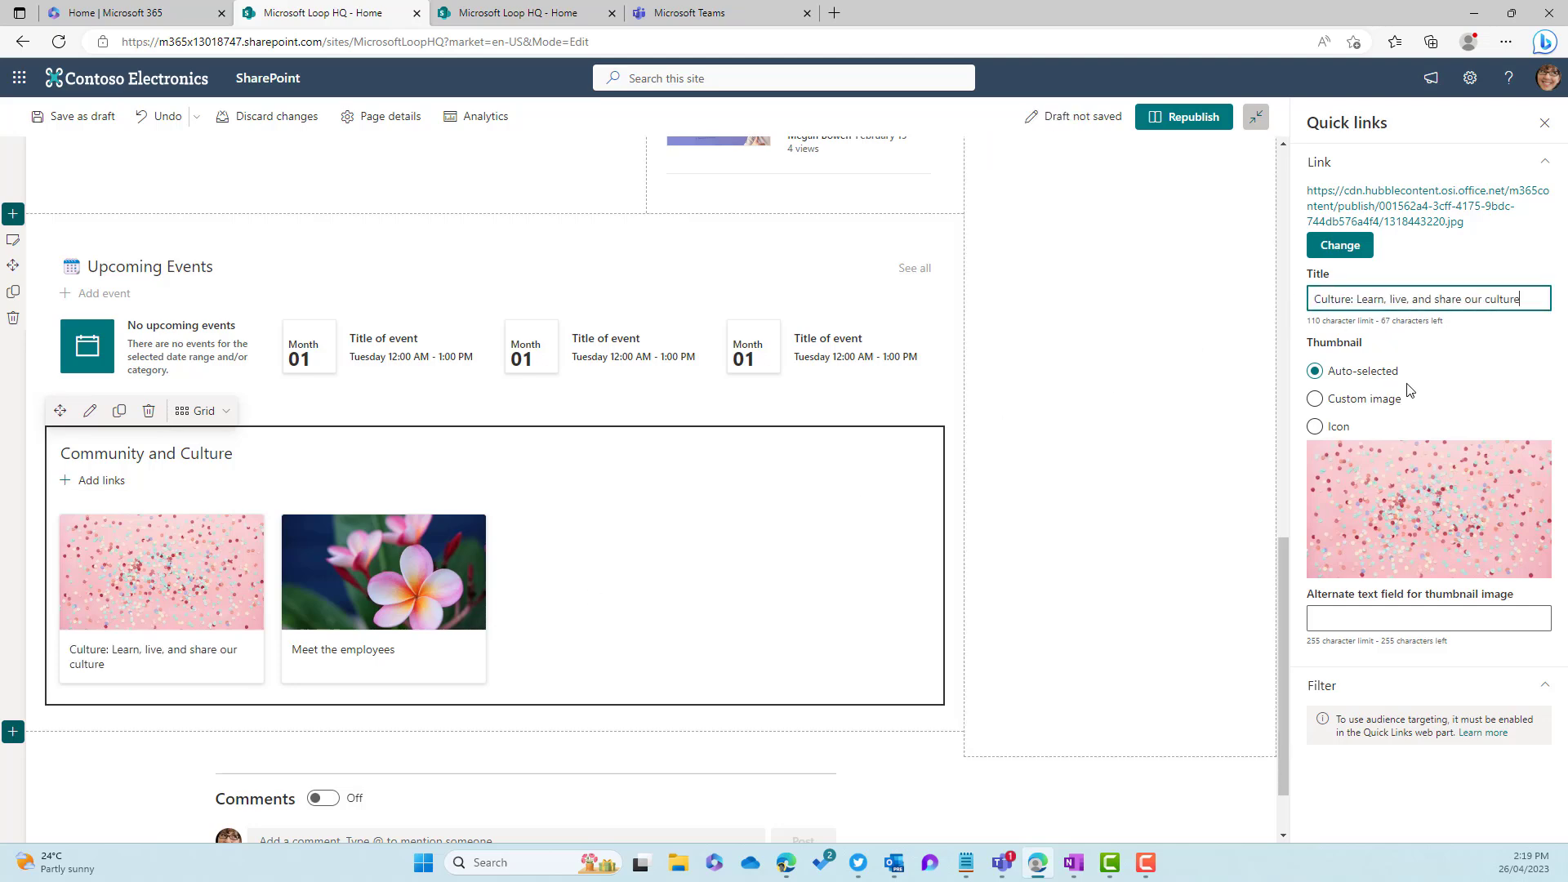
# Start adding another Community and Culture link and copy the title "The Contoso story: Get the tools to tell our story" from the reference page.
pyautogui.click(102, 481)
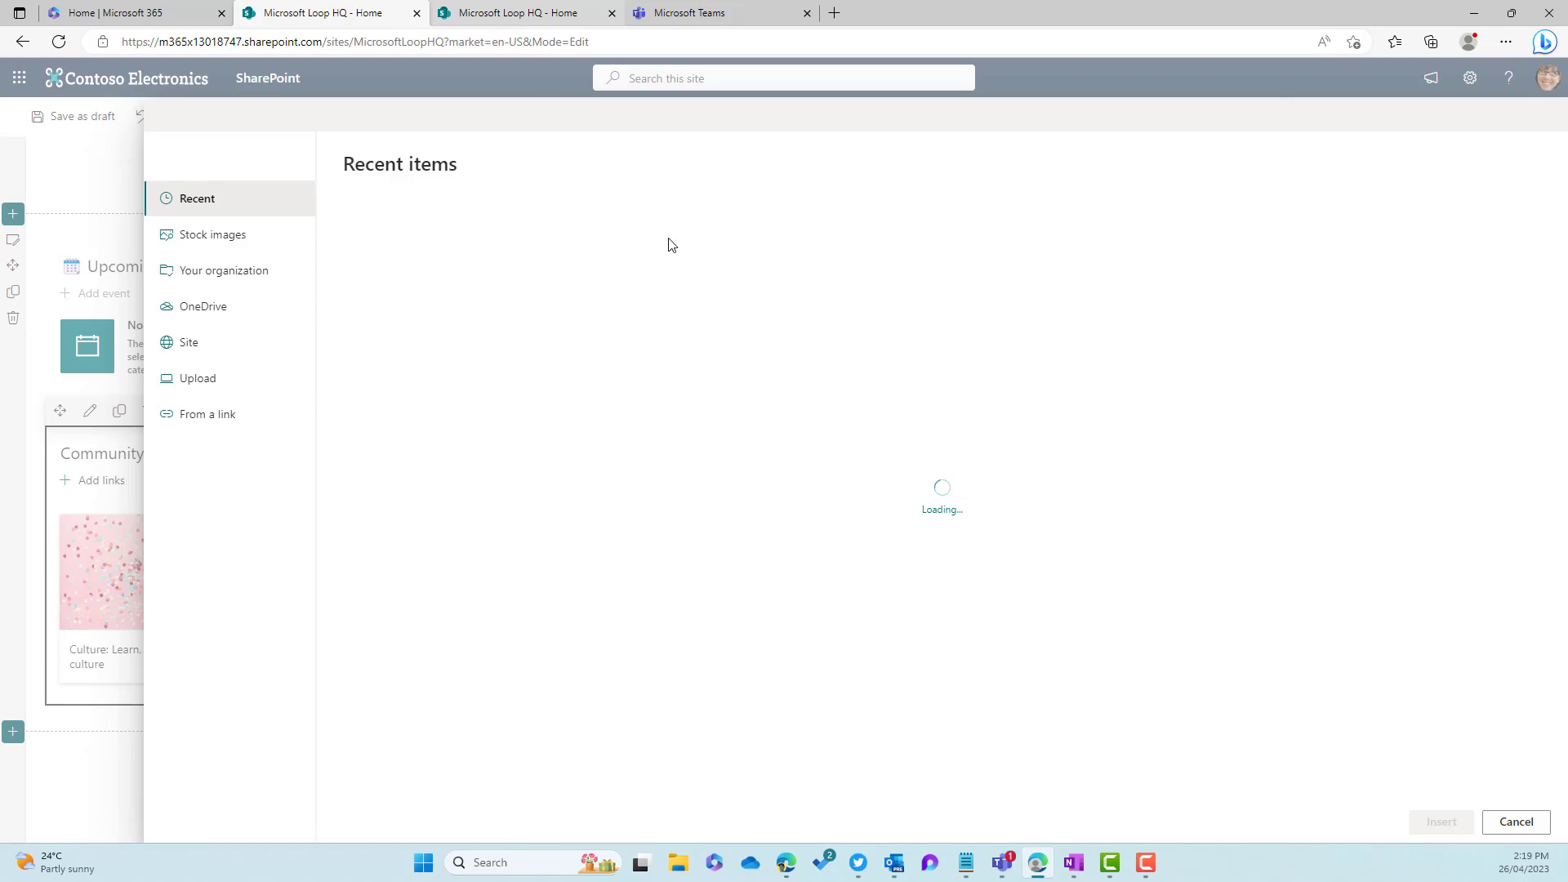
pyautogui.hotkey('ctrl', 'Tab')
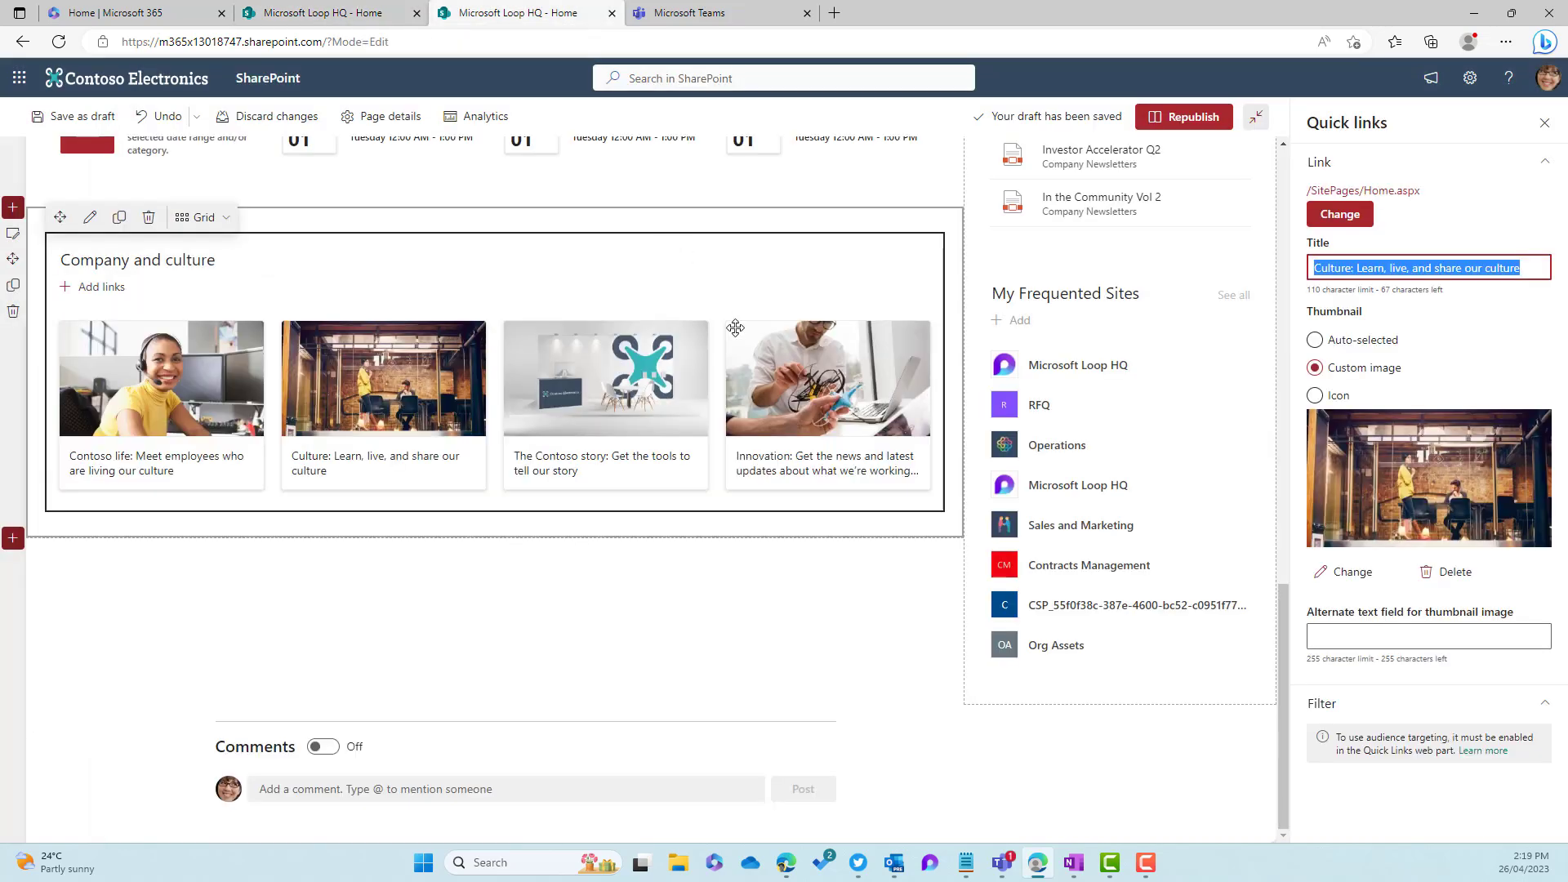
pyautogui.click(580, 469)
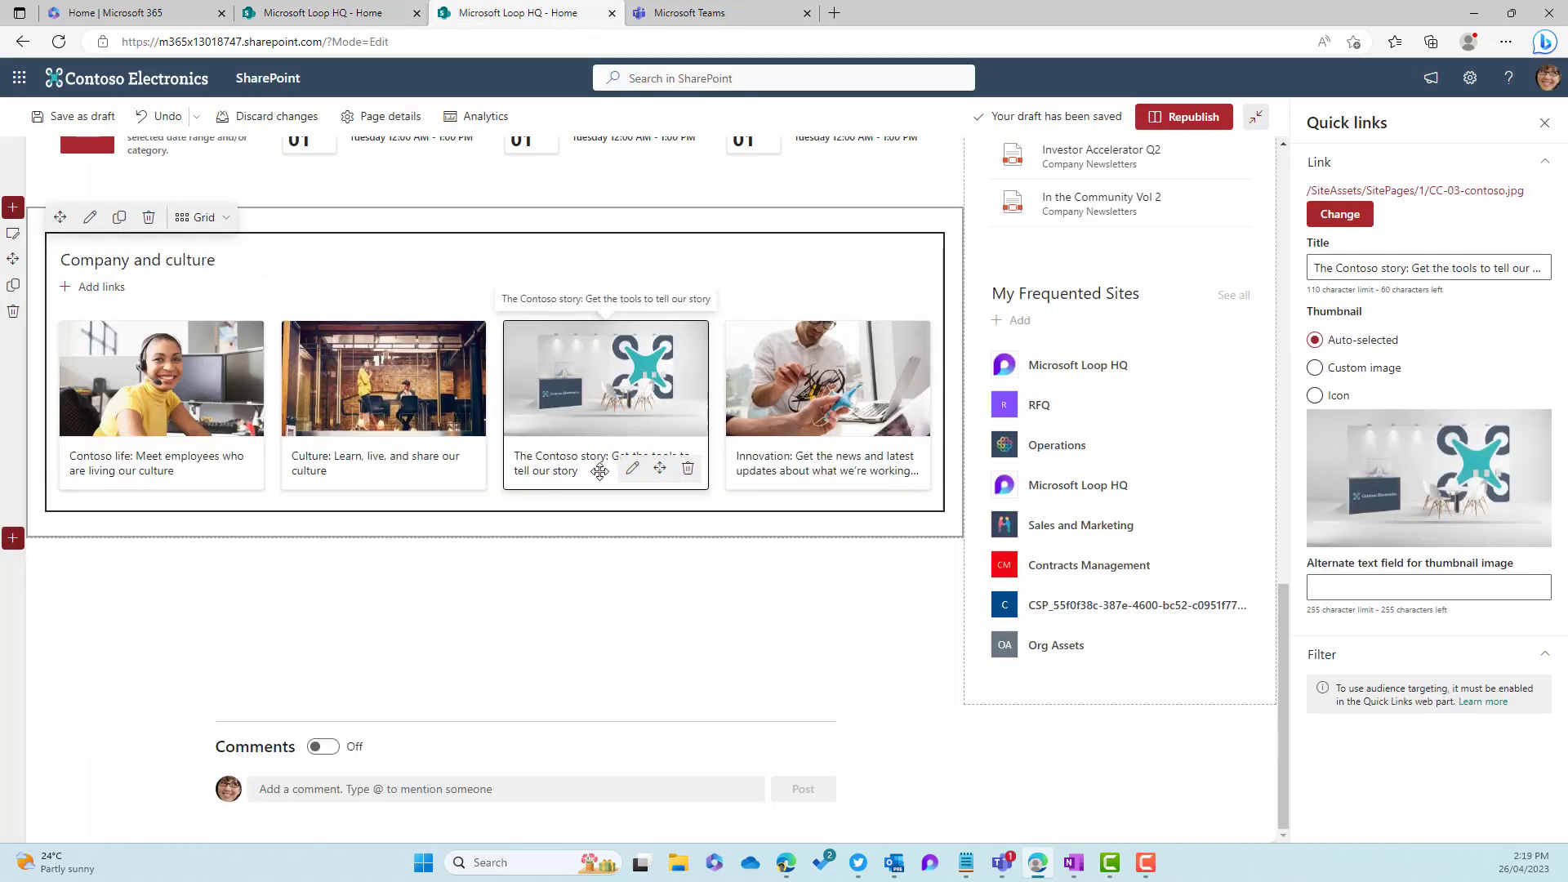
pyautogui.tripleClick(1450, 267)
pyautogui.hotkey('ctrl', 'c')
pyautogui.hotkey('ctrl', 'shift', 'Tab')
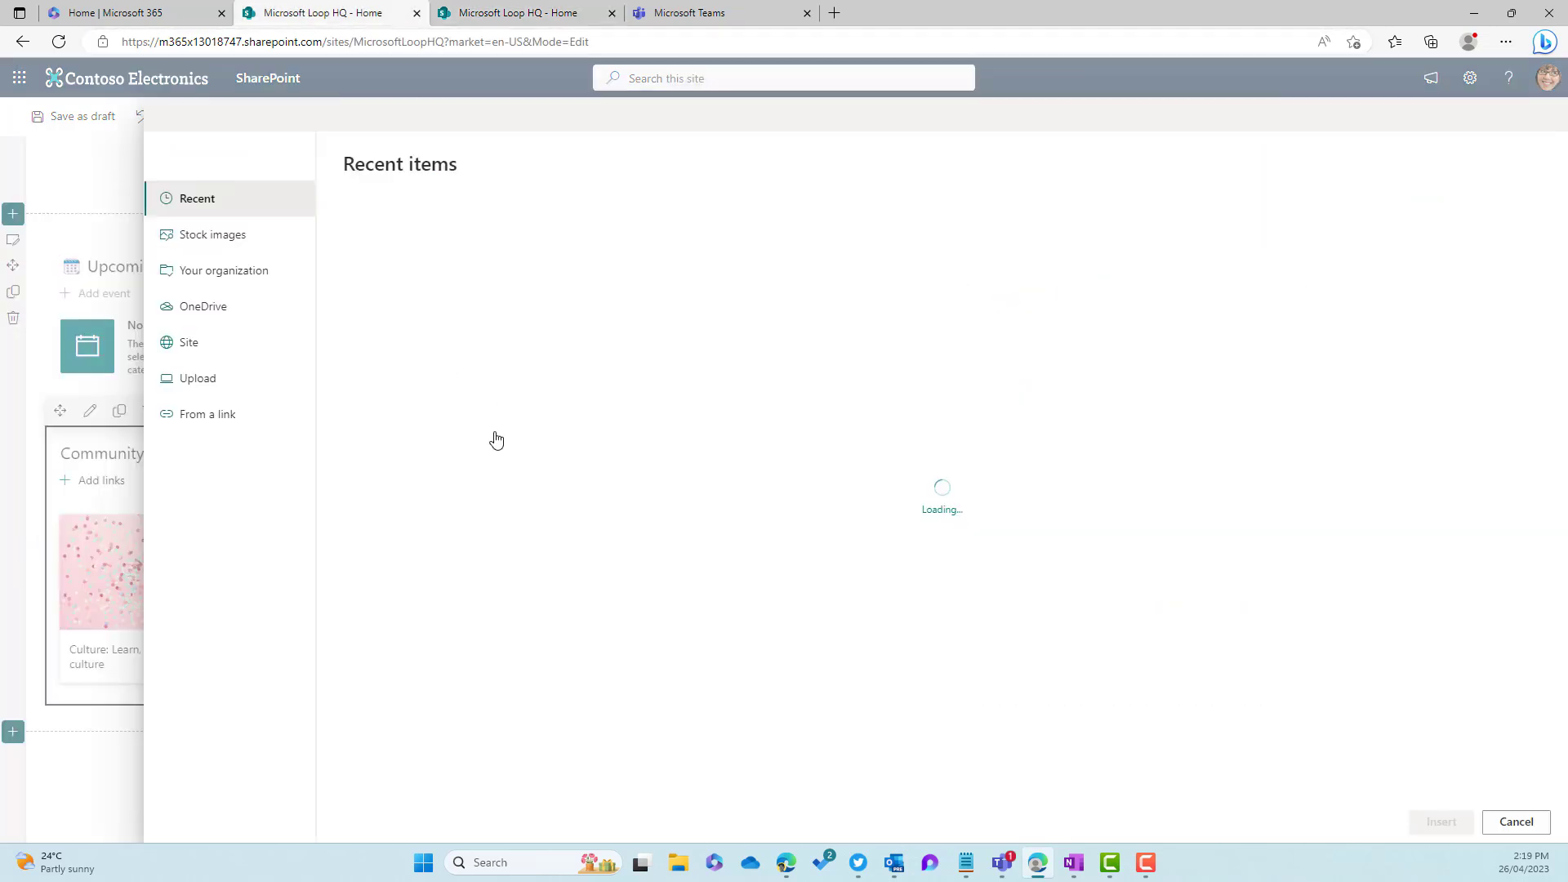
# Add the stock image of toothbrushes as a link and set the confetti link's title to "The Contoso story: Get the tools to tell our story".
pyautogui.click(217, 237)
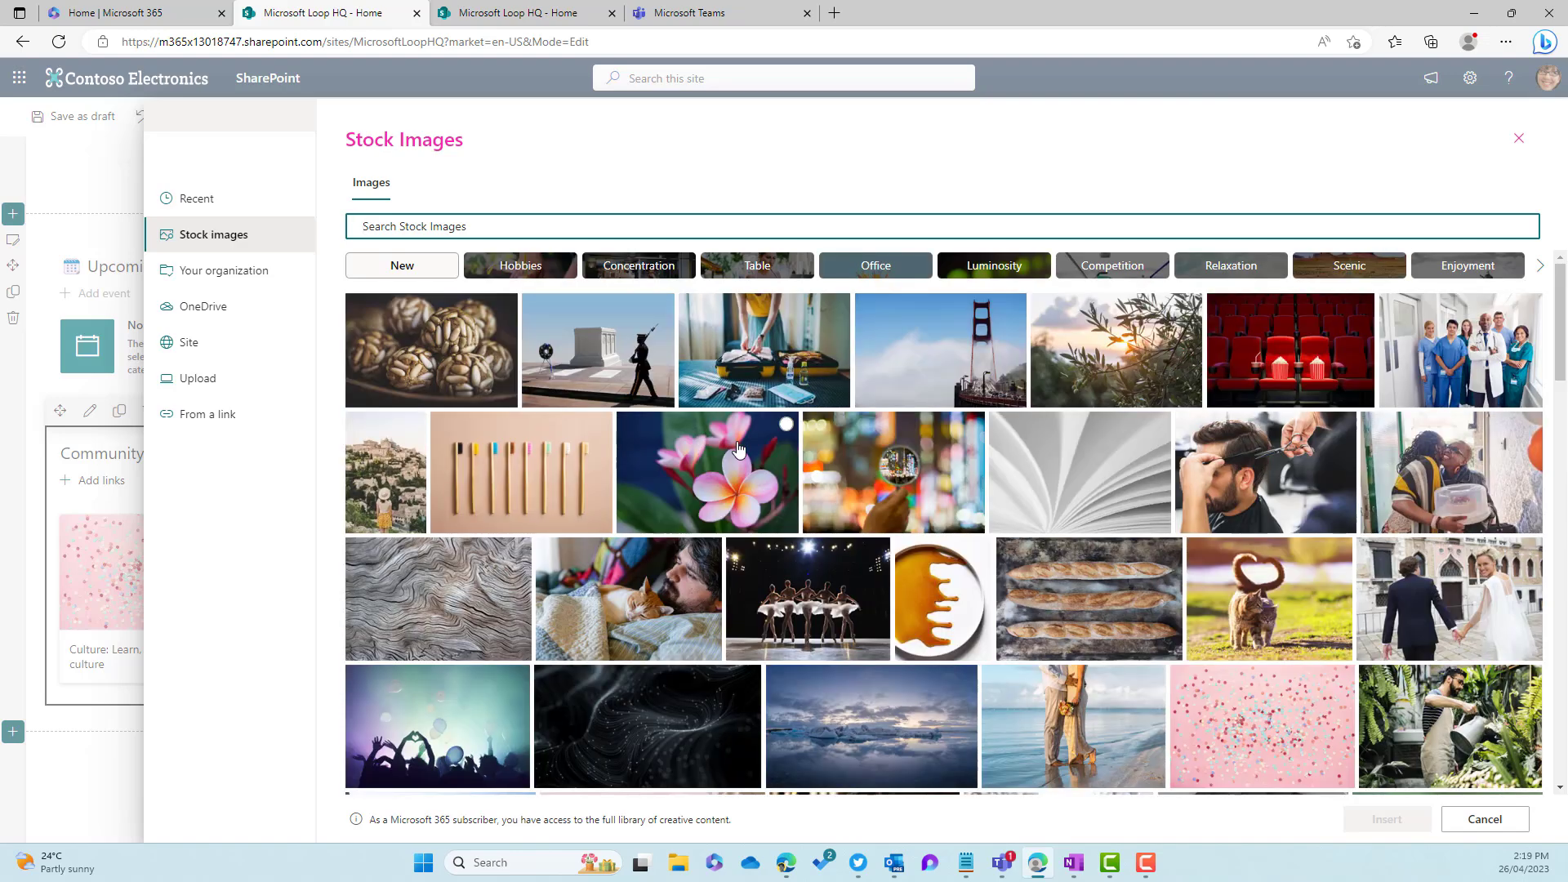
pyautogui.click(761, 506)
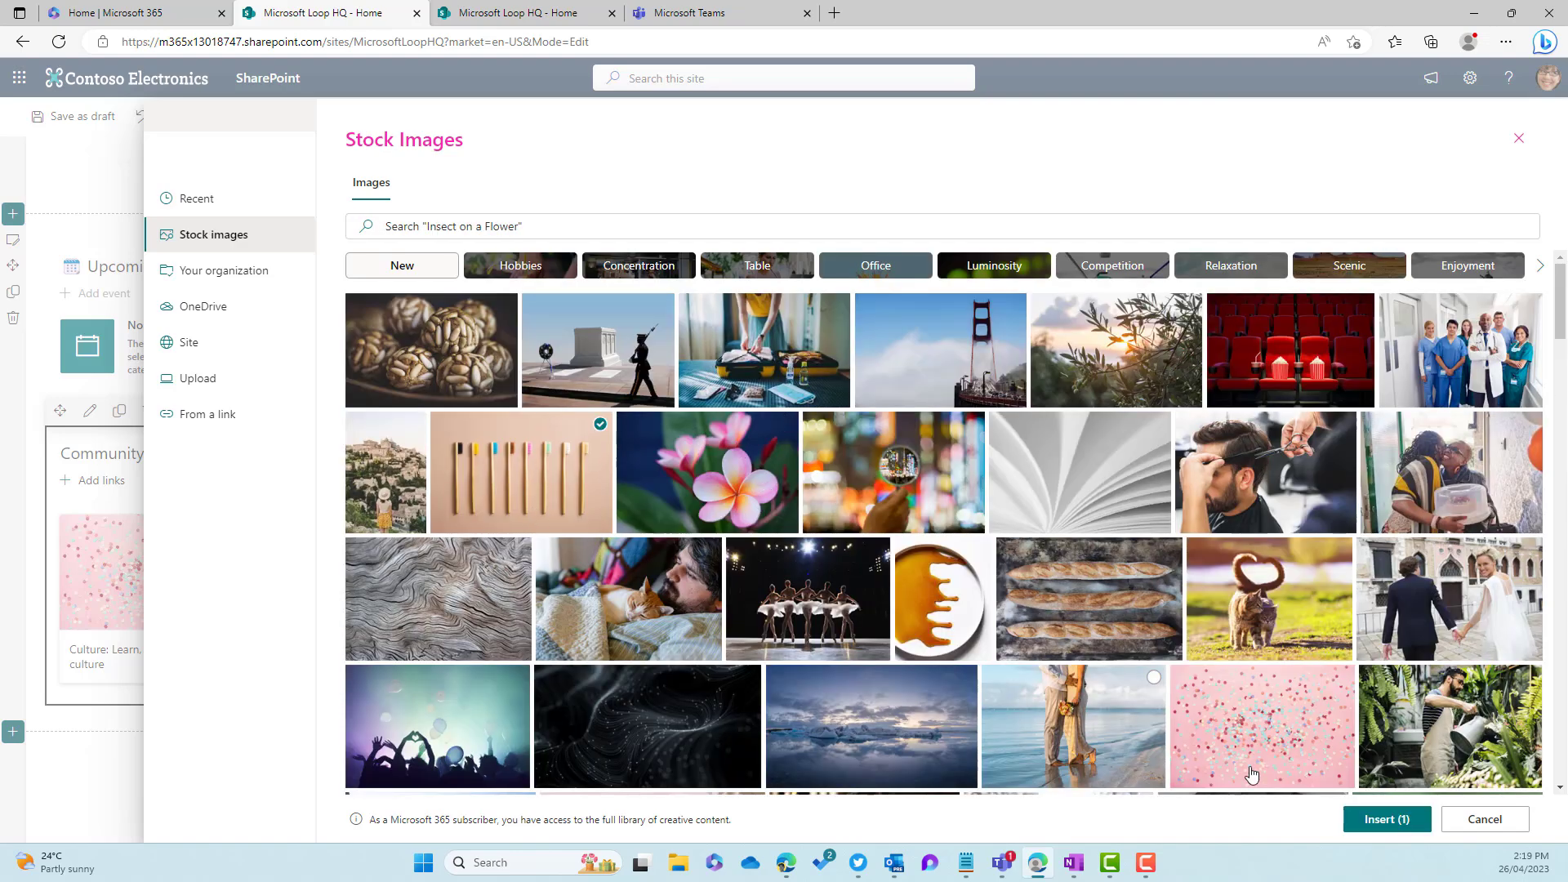
pyautogui.click(1387, 820)
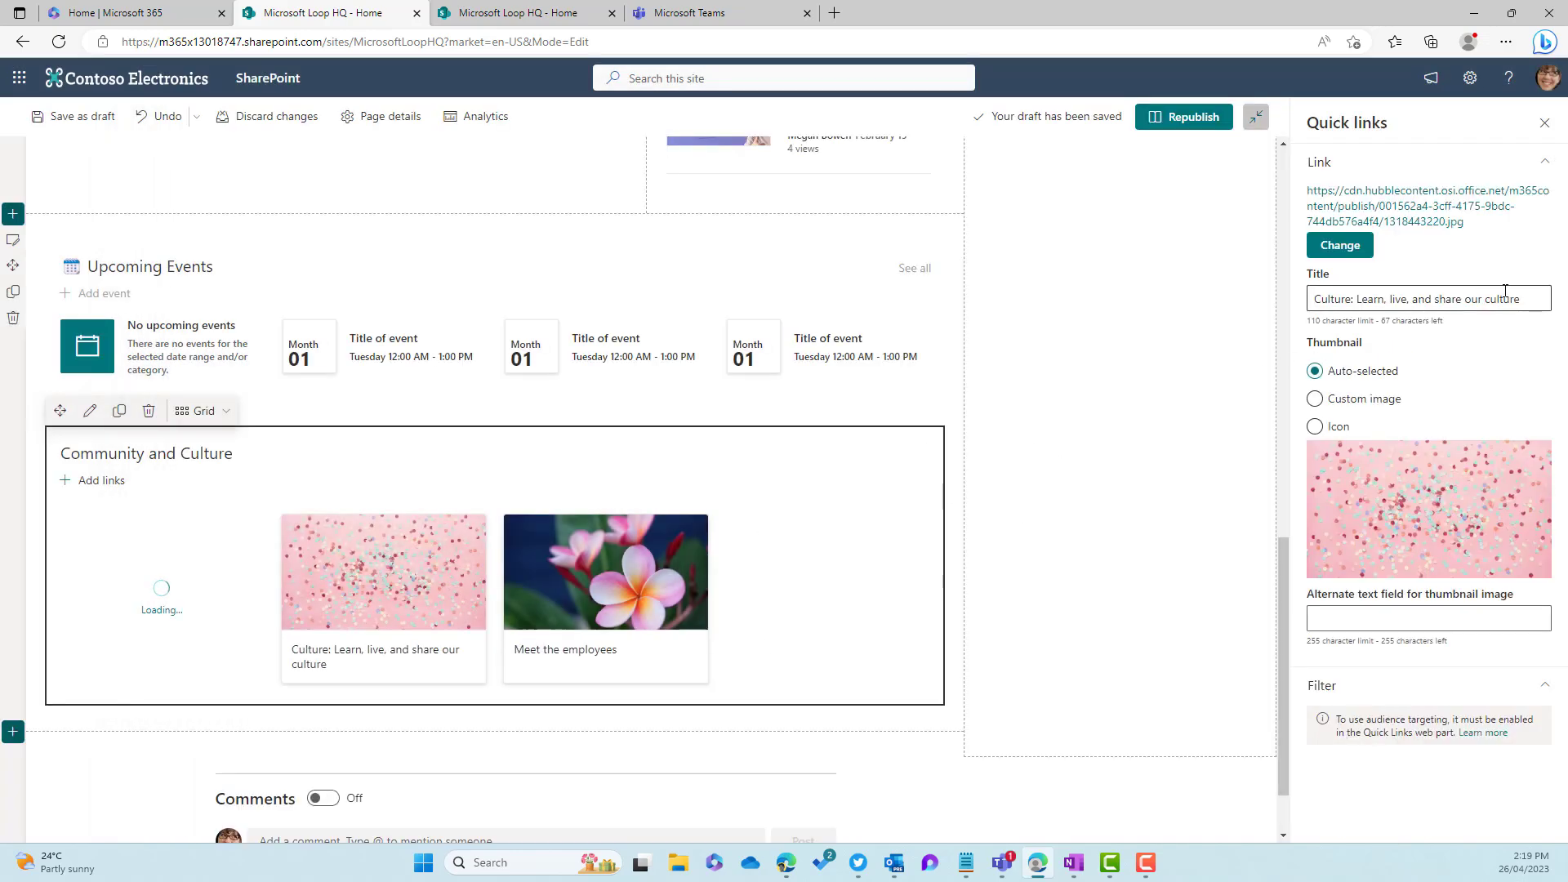
pyautogui.tripleClick(1527, 301)
pyautogui.hotkey('ctrl', 'v')
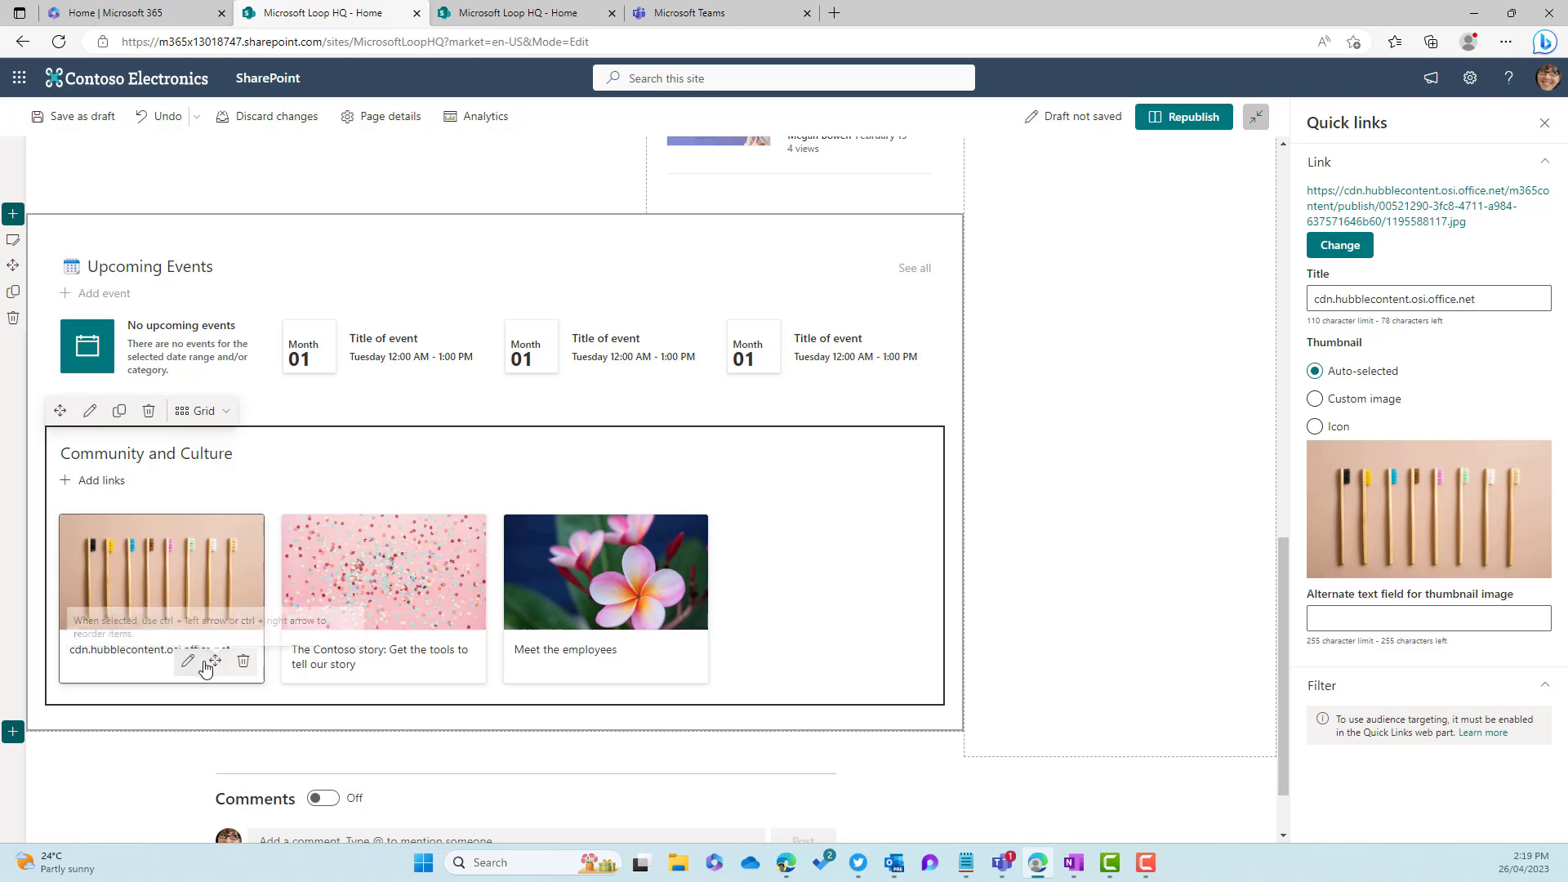
# Title the toothbrushes link "The Contoso story: Get the tools to tell our story" and copy the Innovation link's title from the reference page.
pyautogui.moveTo(1484, 295); pyautogui.dragTo(1313, 298)
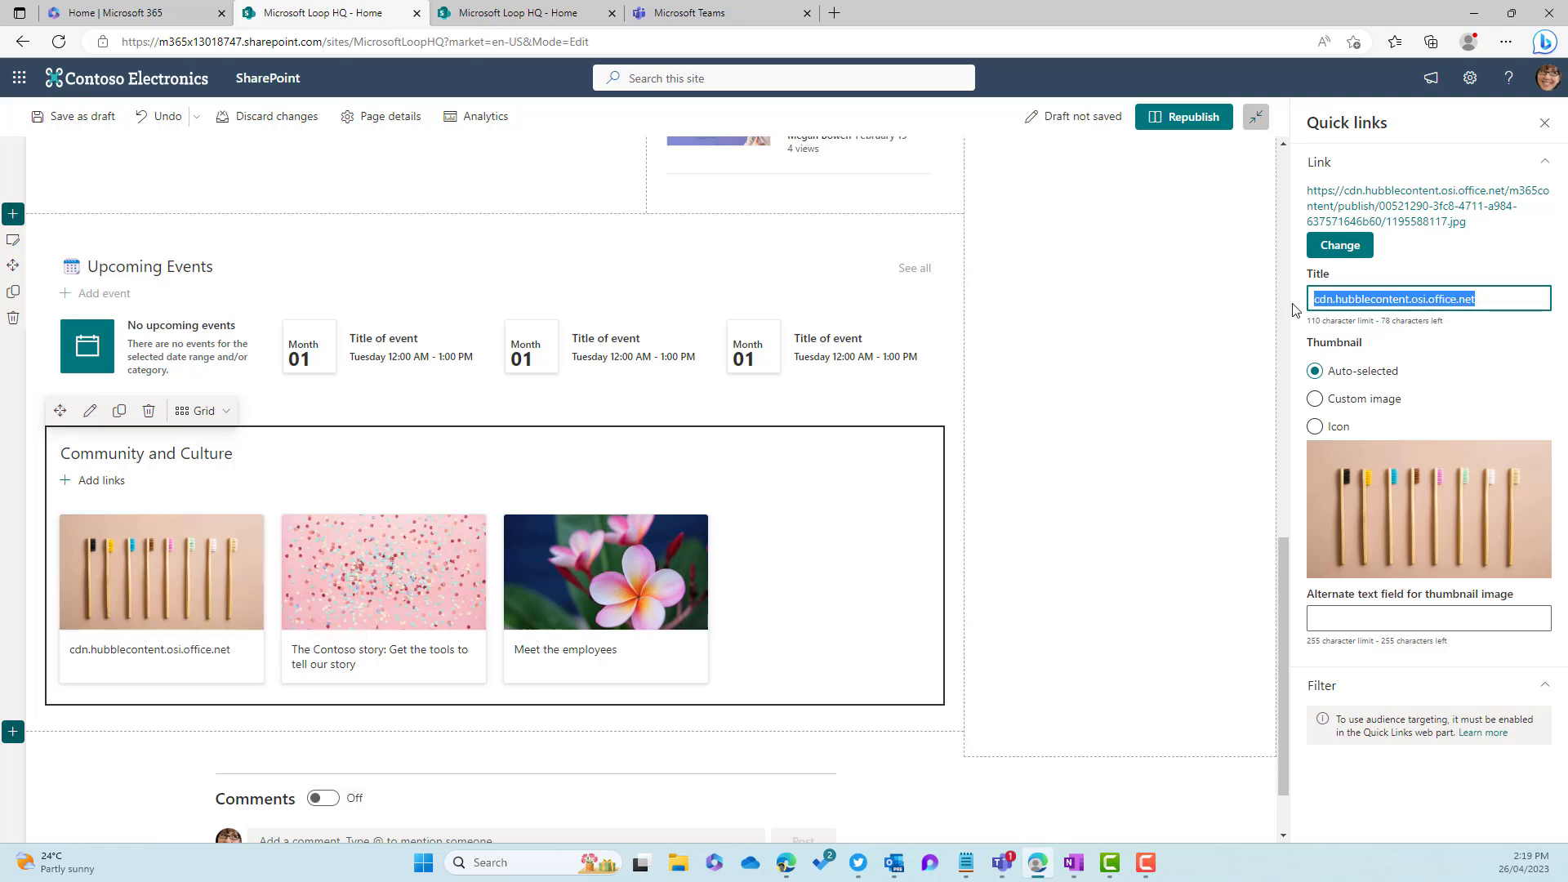
pyautogui.hotkey('ctrl', 'v')
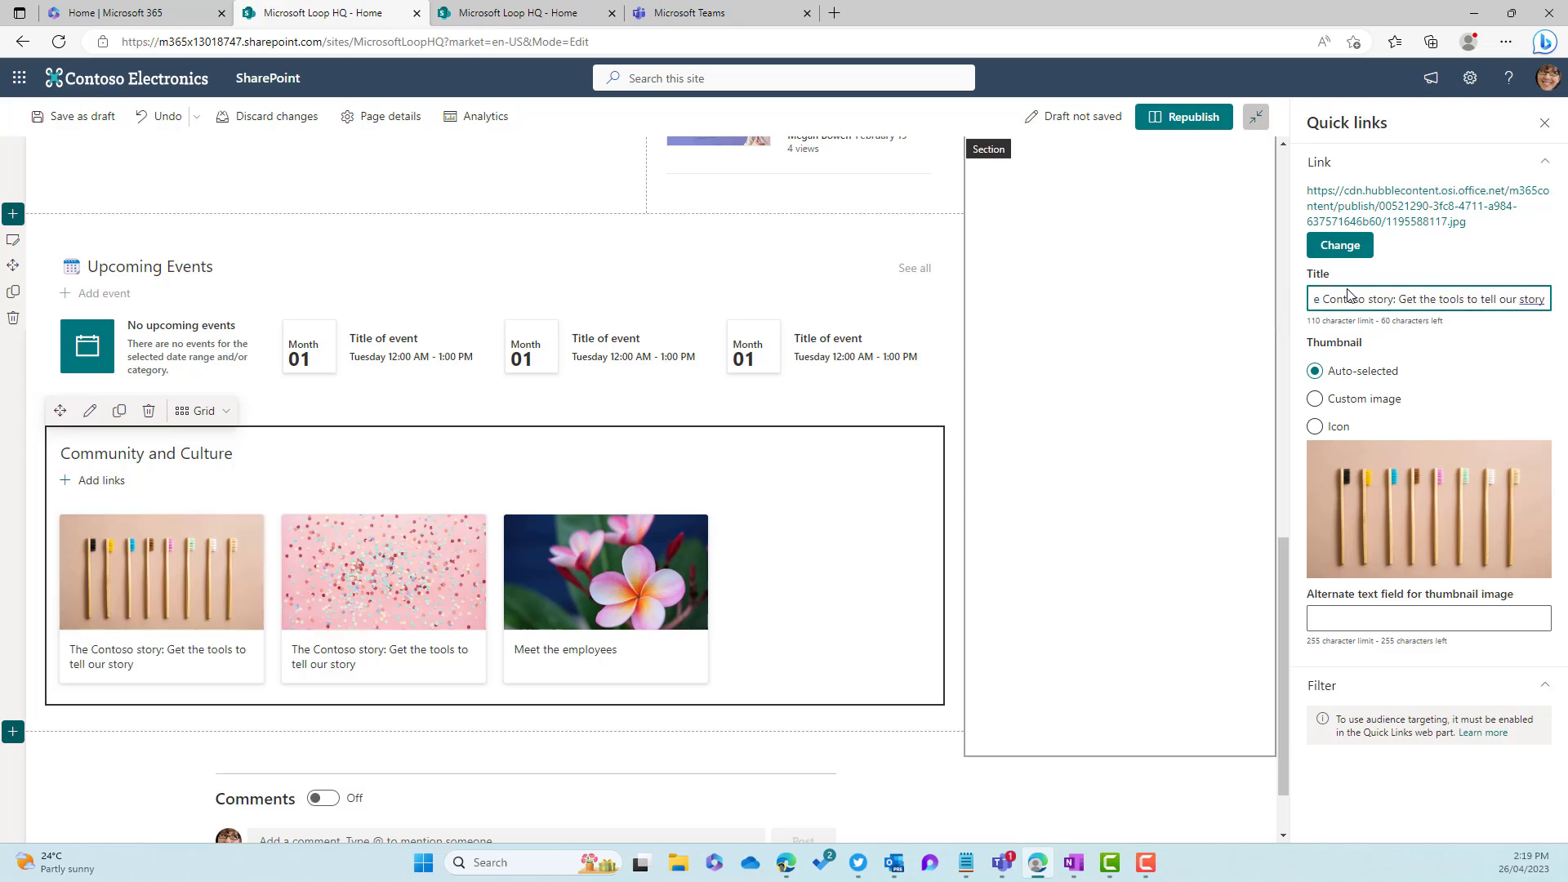
pyautogui.click(548, 13)
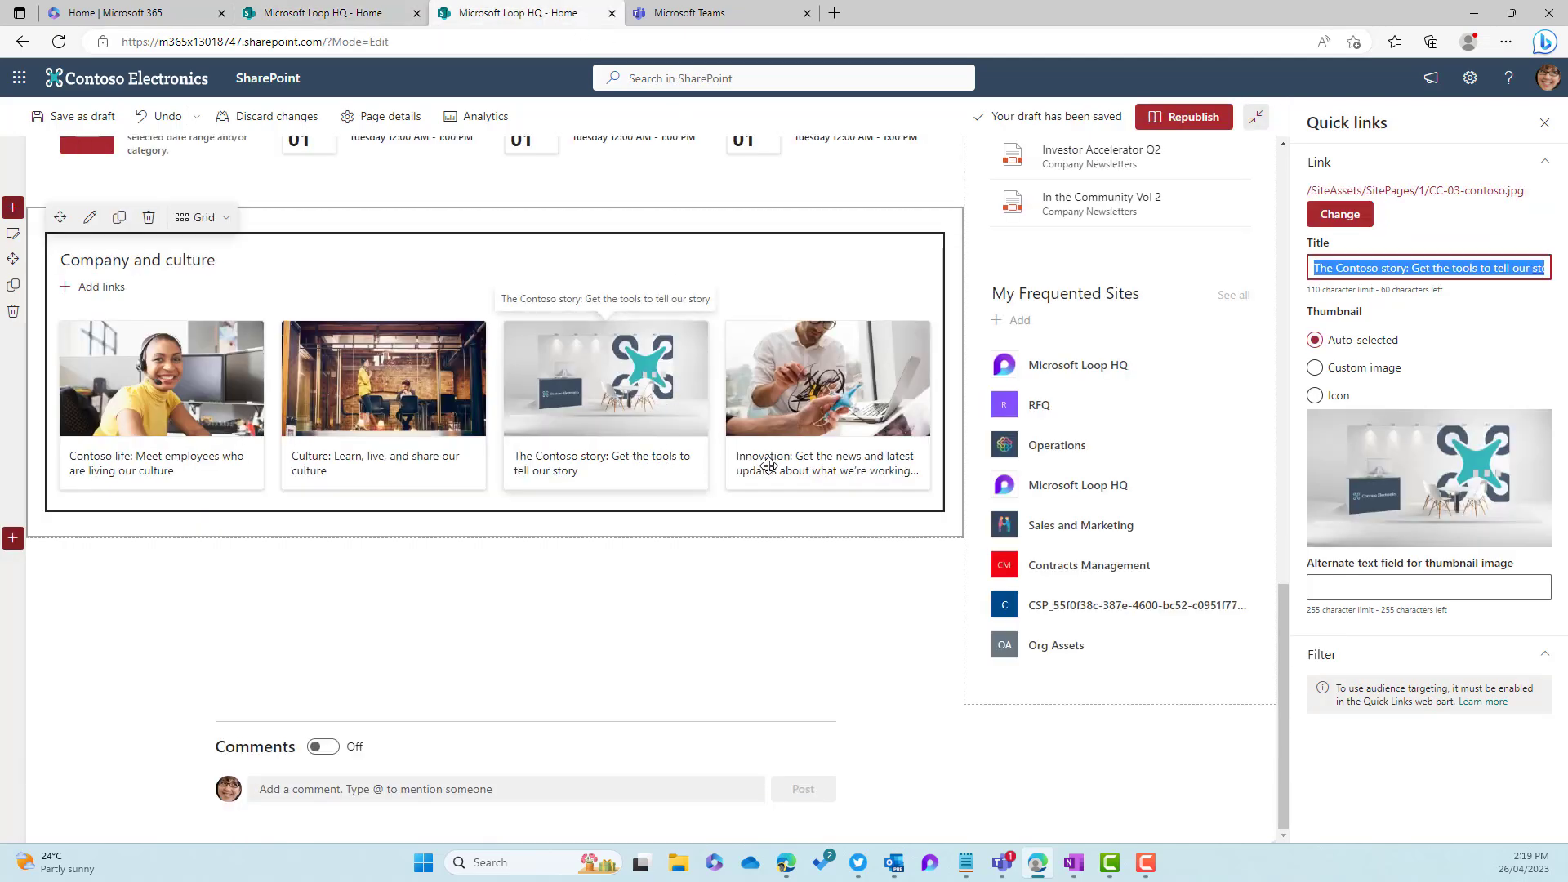
pyautogui.click(817, 463)
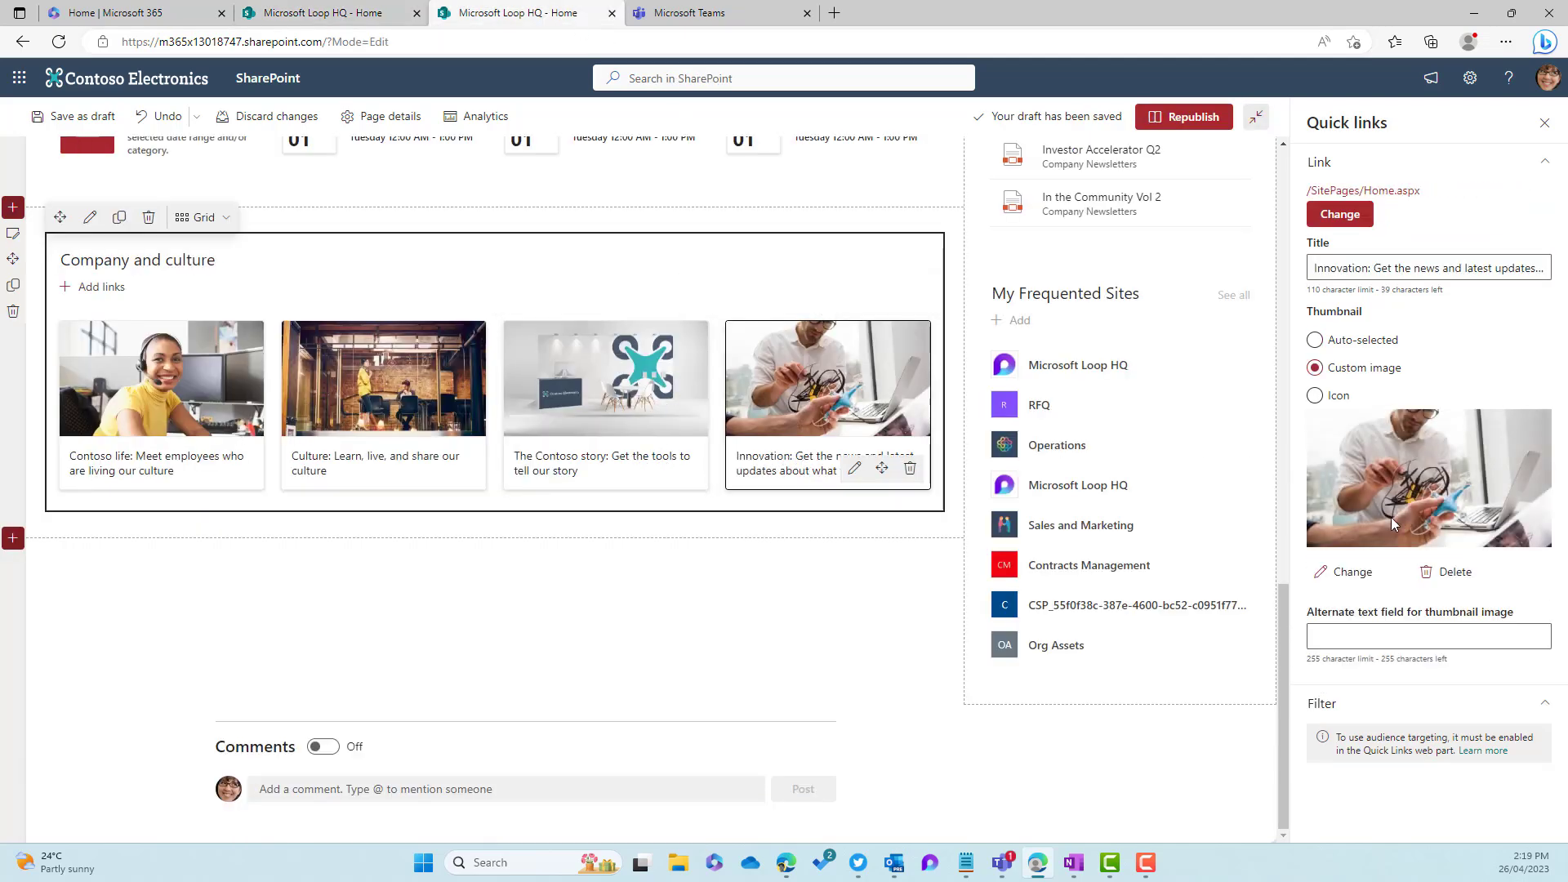
pyautogui.click(1435, 267)
pyautogui.hotkey('ctrl', 'a')
pyautogui.hotkey('ctrl', 'c')
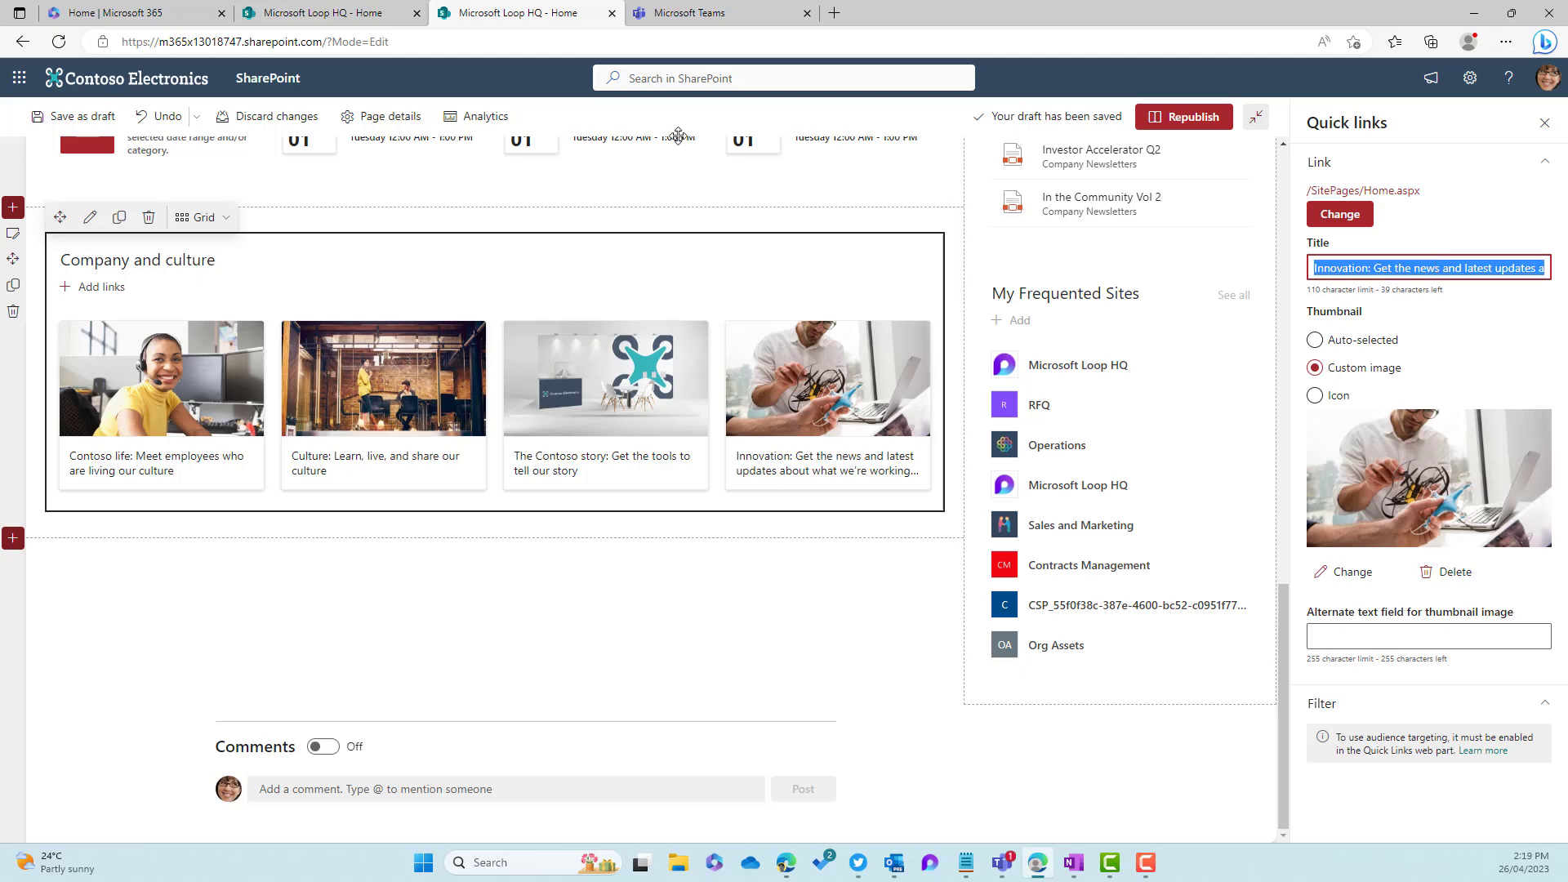
# Add the site's Home page from the recent items as another link in the Community and Culture web part.
pyautogui.click(292, 15)
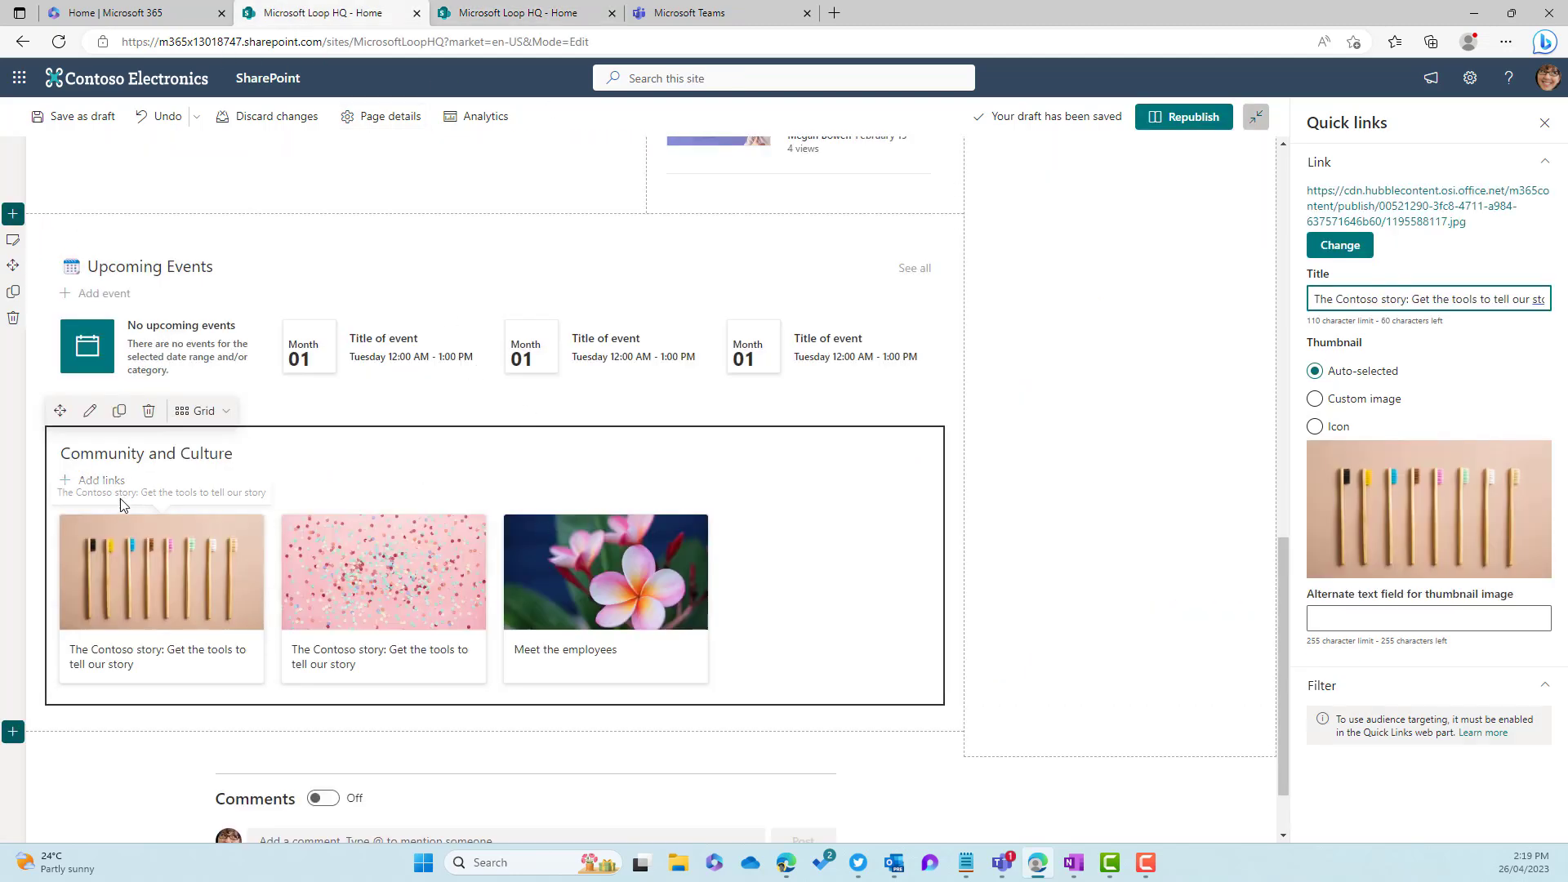
pyautogui.click(99, 487)
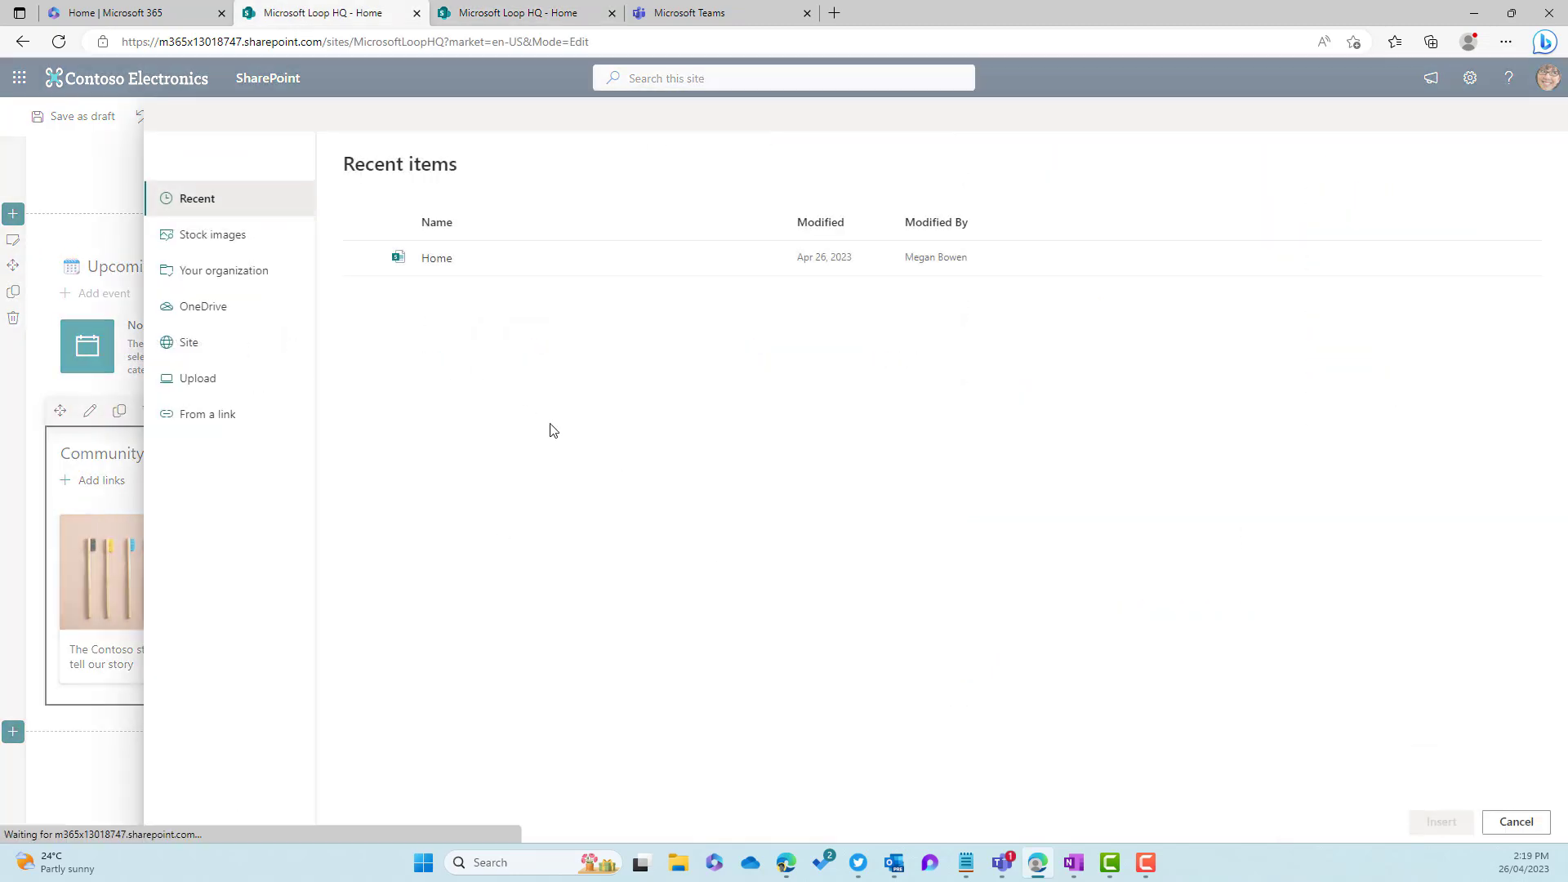
pyautogui.click(482, 259)
pyautogui.click(1443, 822)
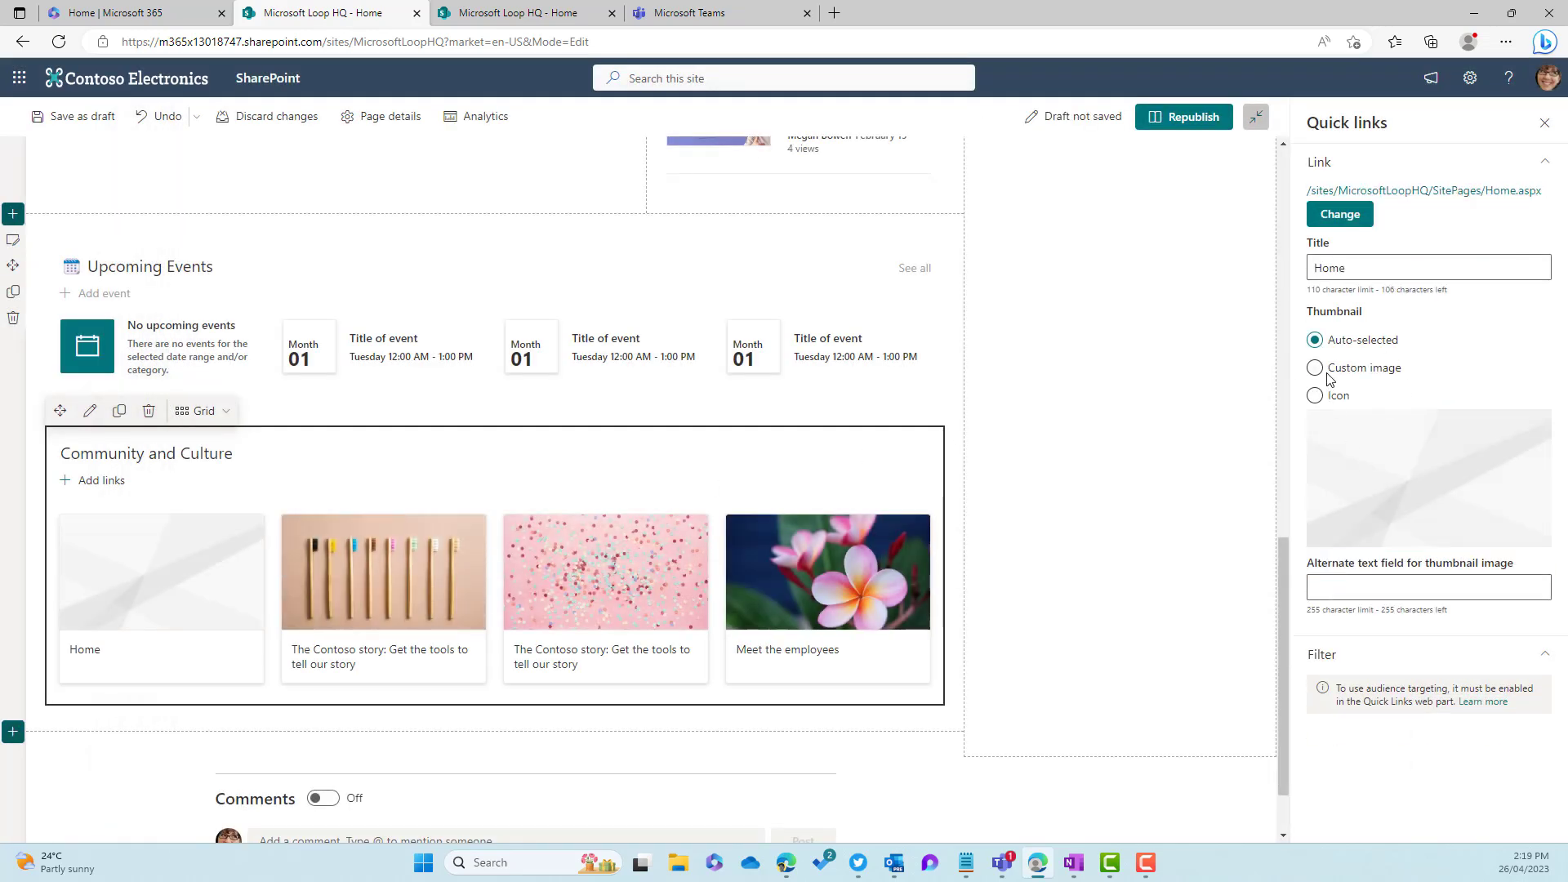
# Give the Home link a custom stock thumbnail of suitcase packing and title it "Innovation: Get the news and latest updates about what we're working on".
pyautogui.click(1325, 374)
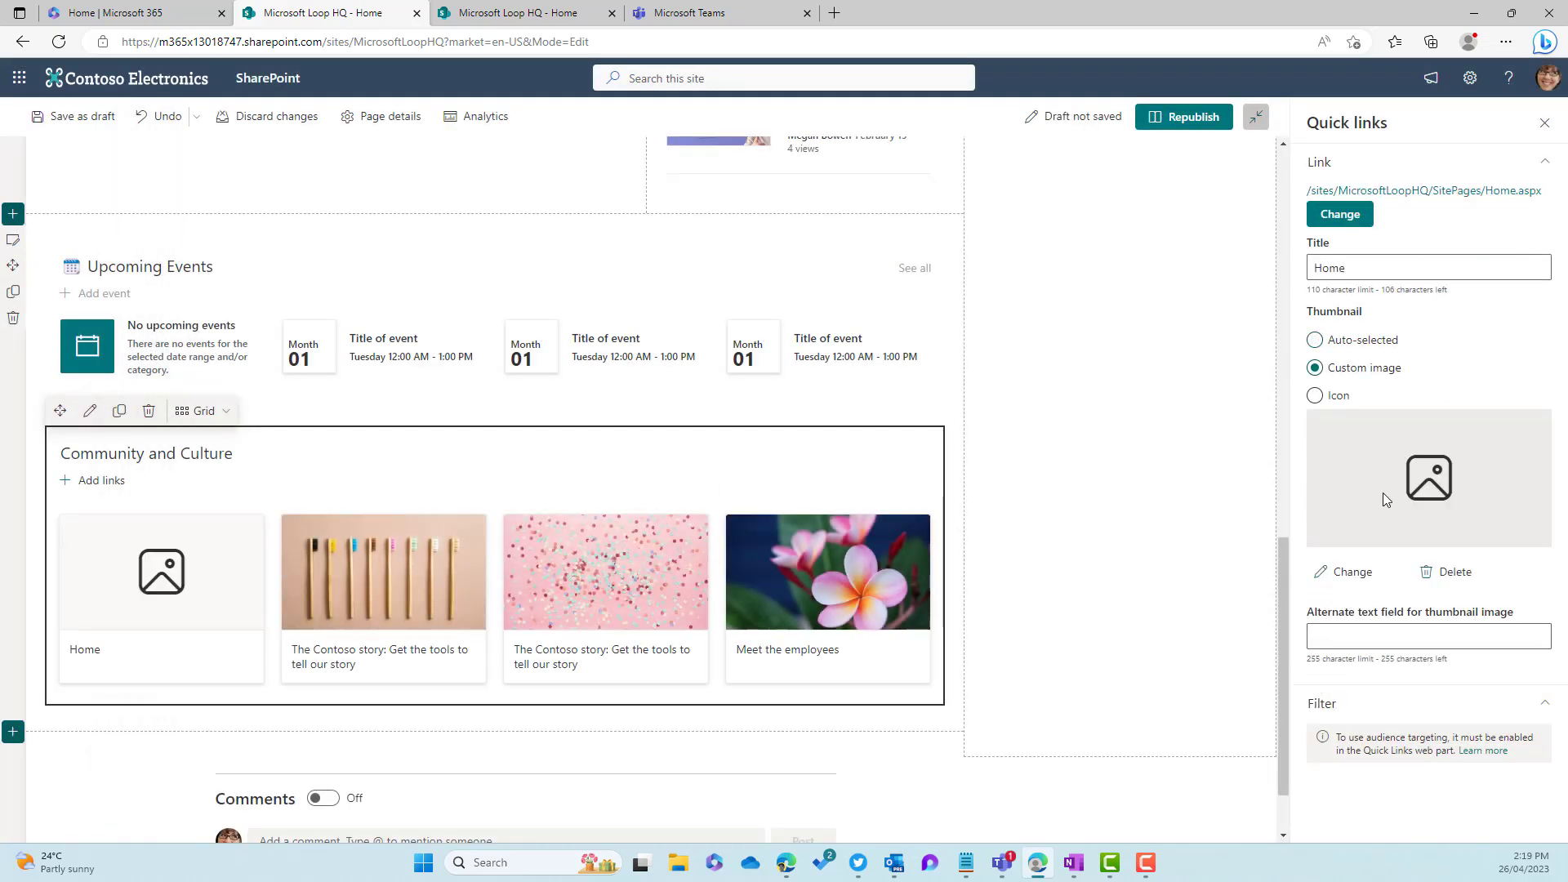
pyautogui.click(1350, 576)
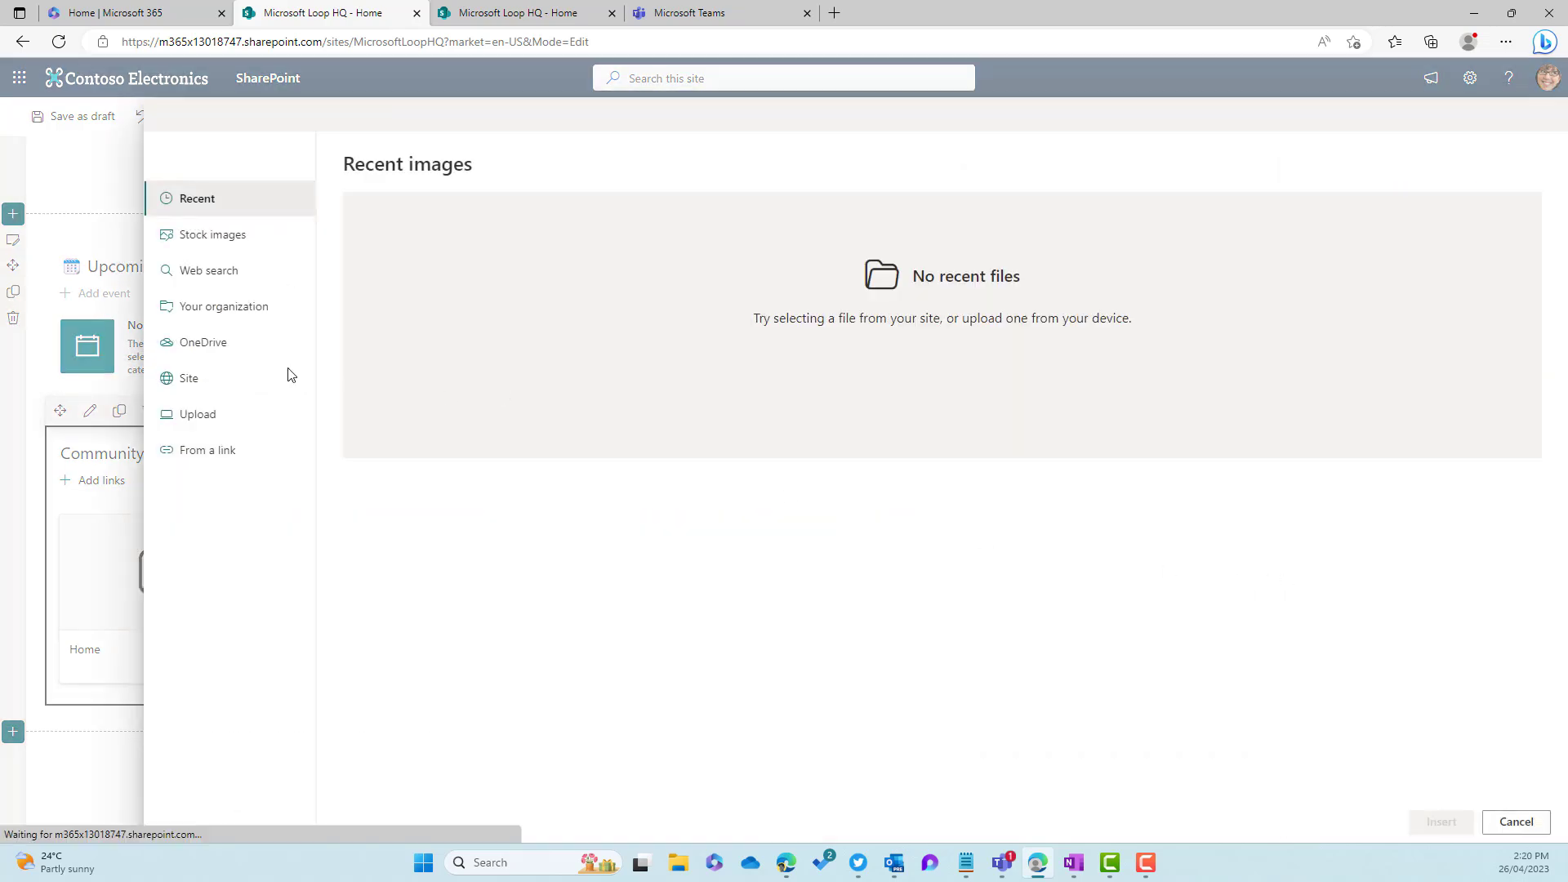
pyautogui.click(211, 245)
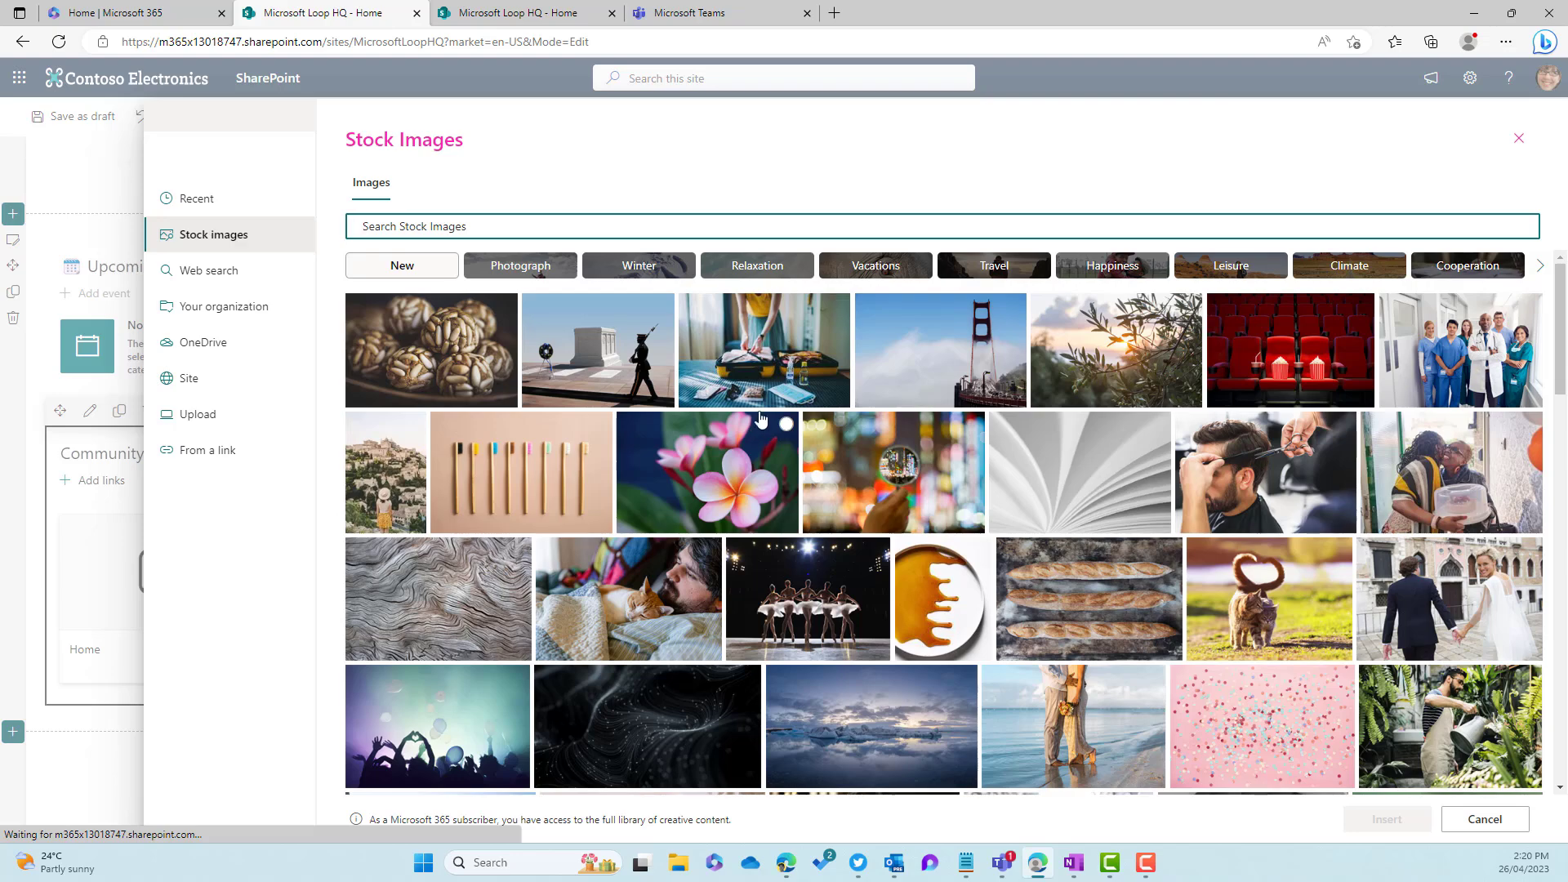
pyautogui.click(752, 362)
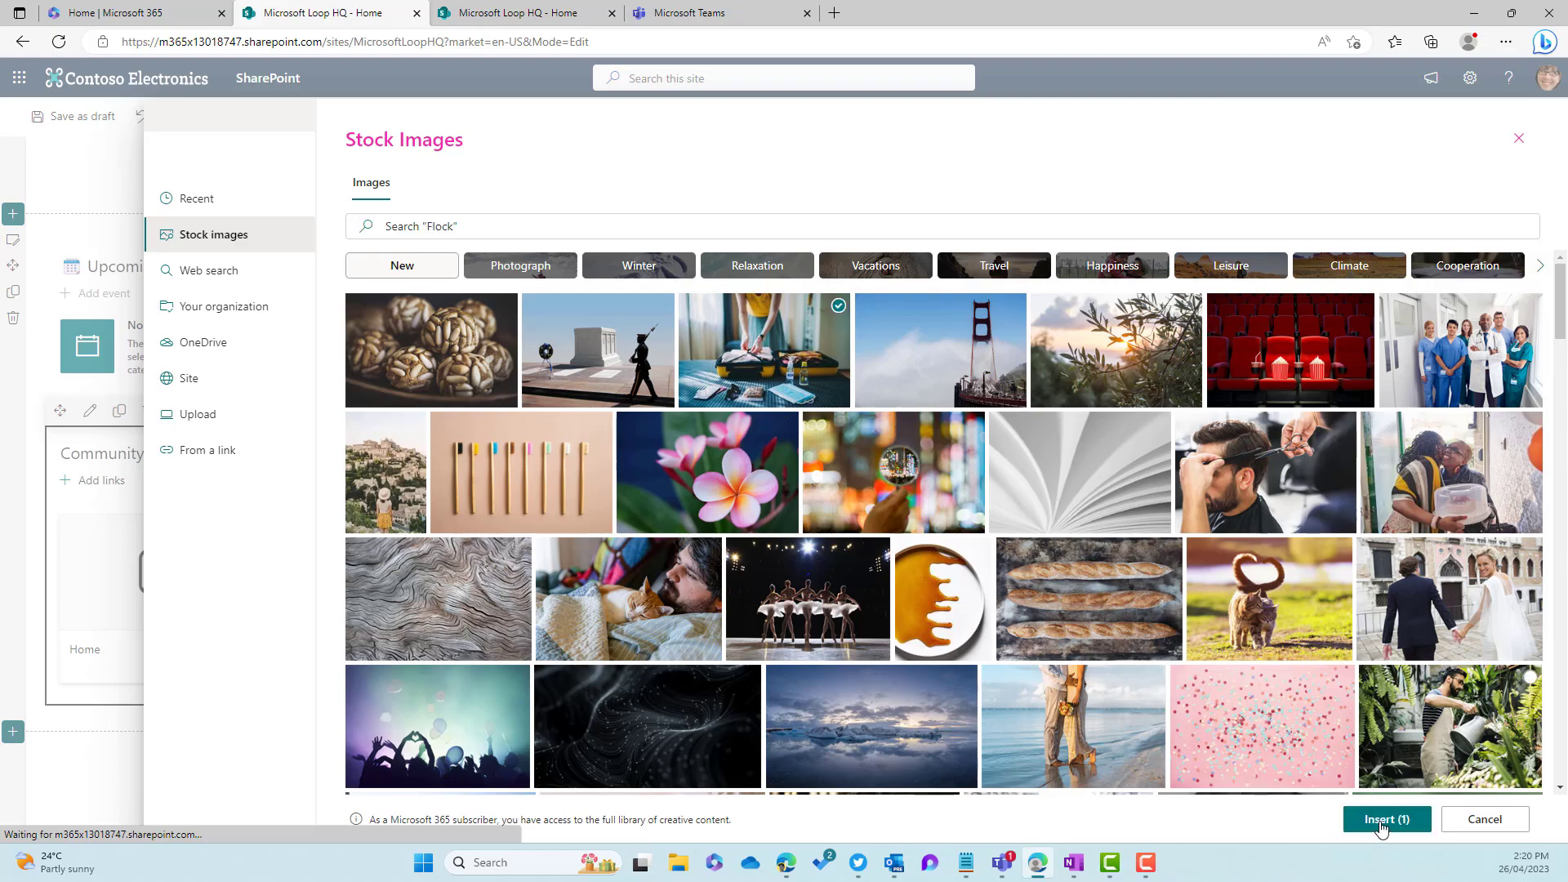
pyautogui.click(1385, 819)
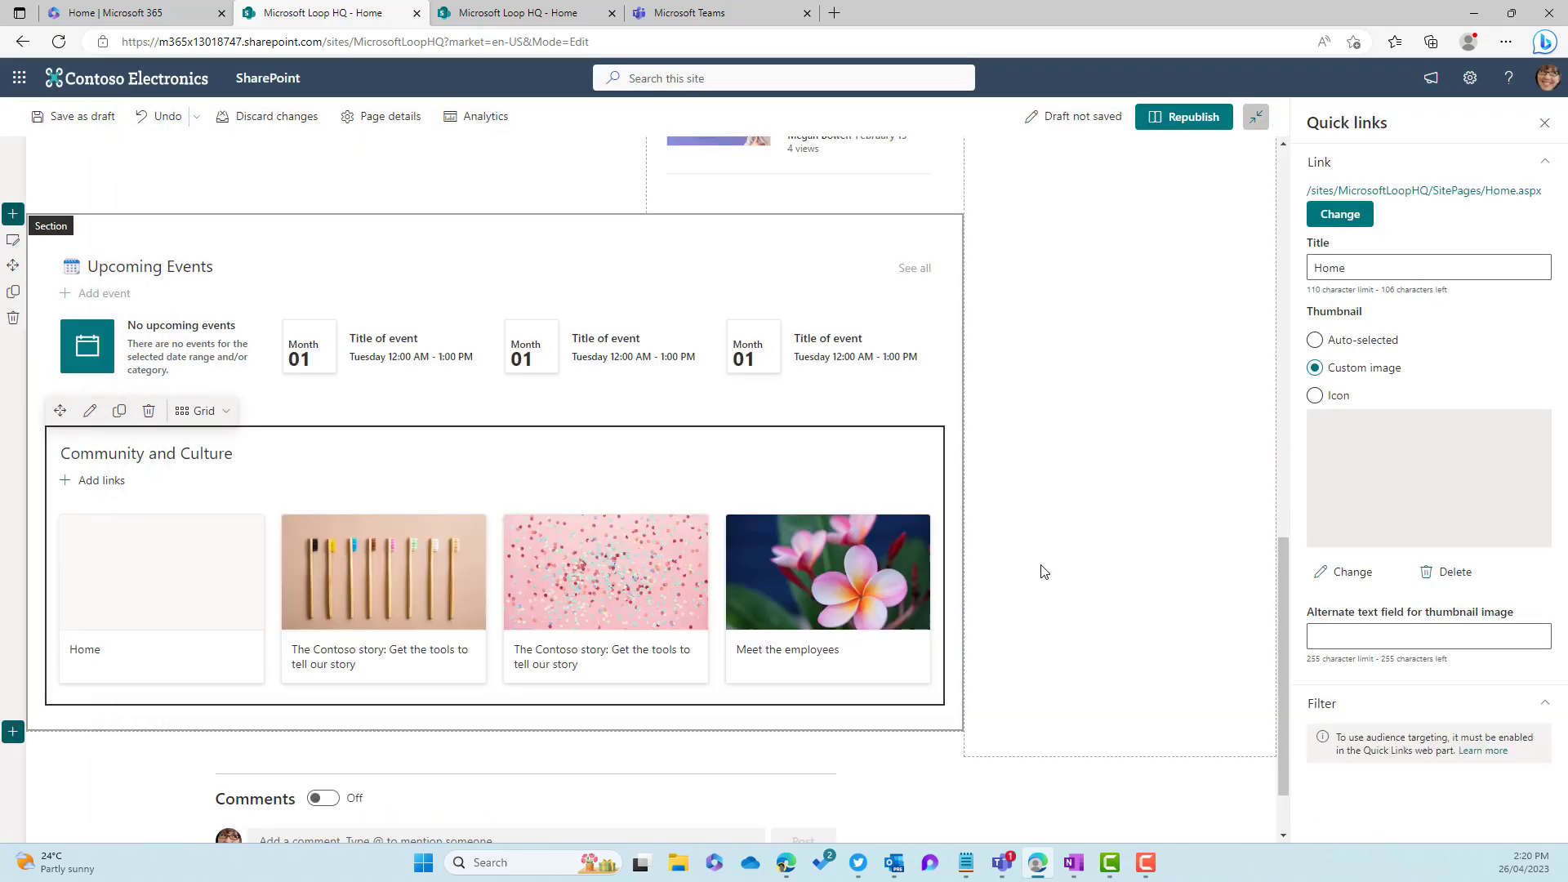
pyautogui.doubleClick(1310, 269)
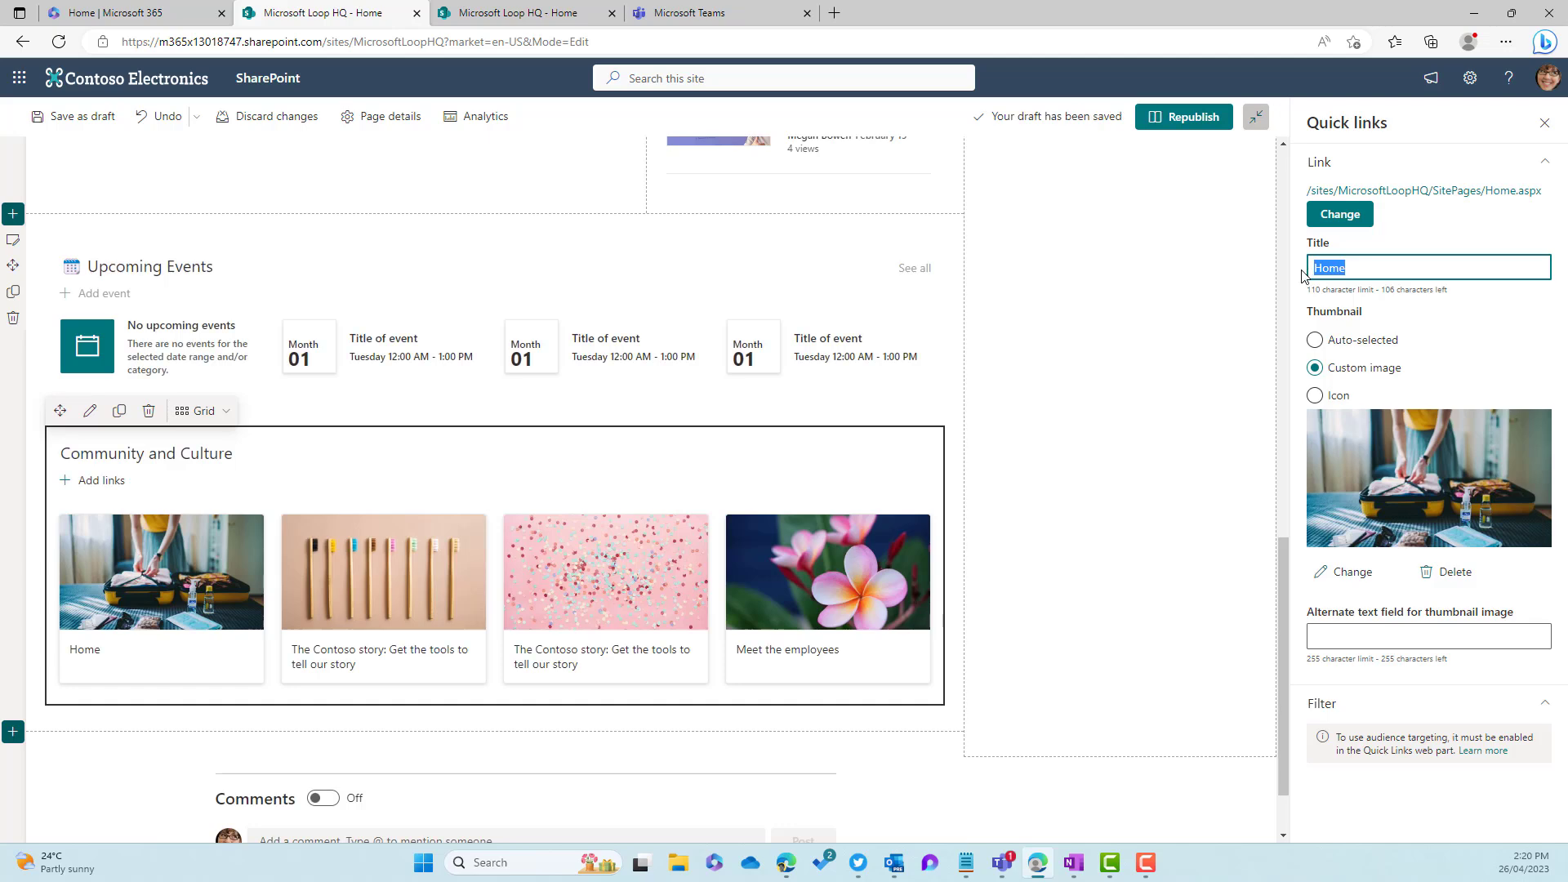
pyautogui.hotkey('ctrl', 'v')
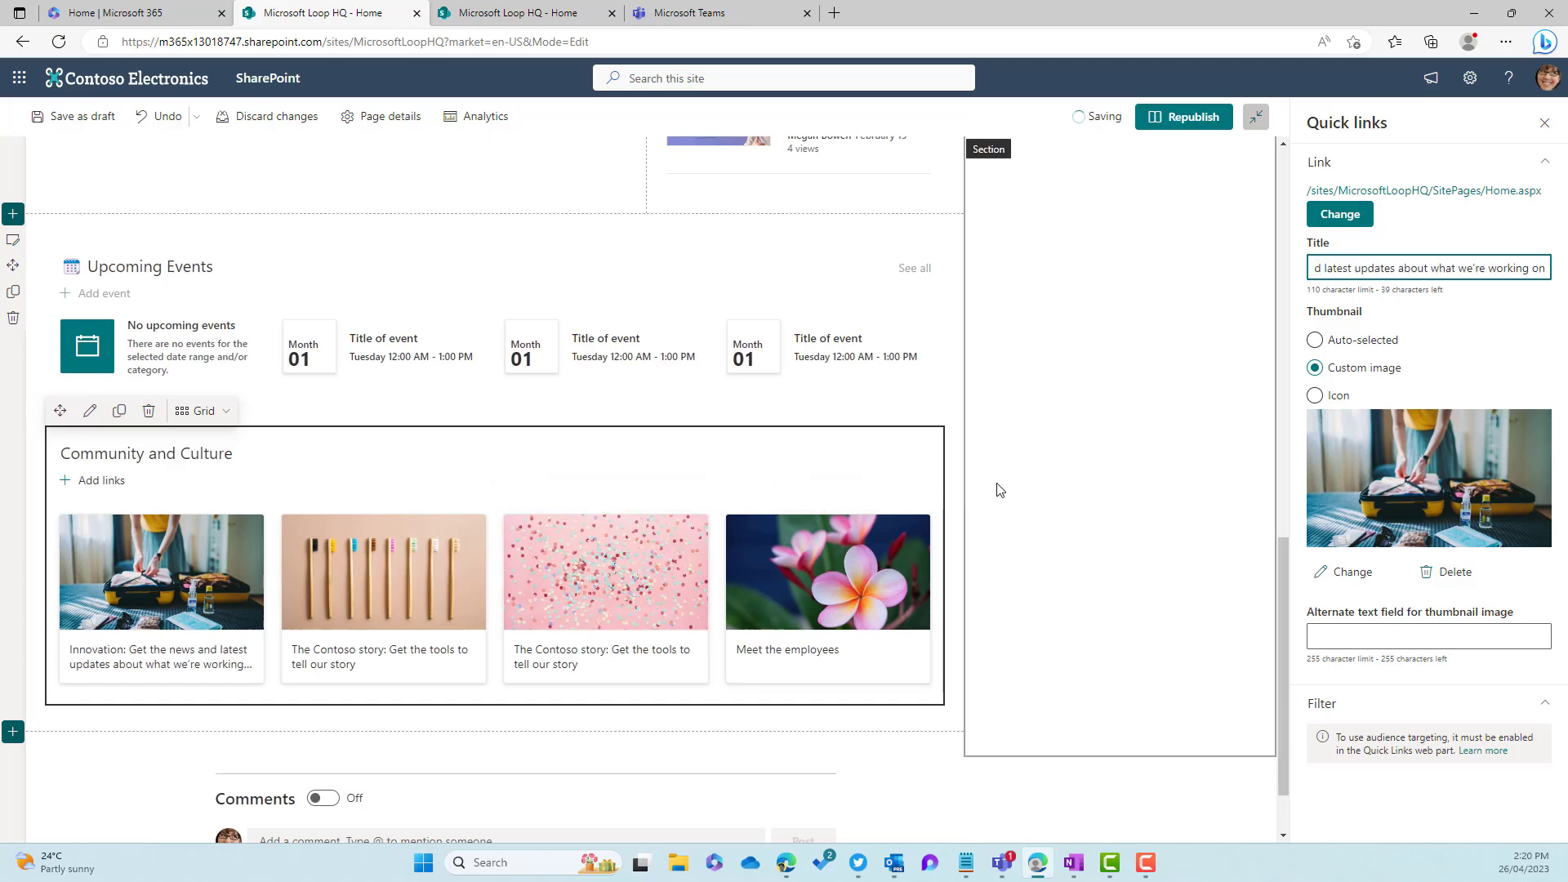
# Republish the home page and look over its news and quick links sections.
pyautogui.scroll(10, 1000, 491)
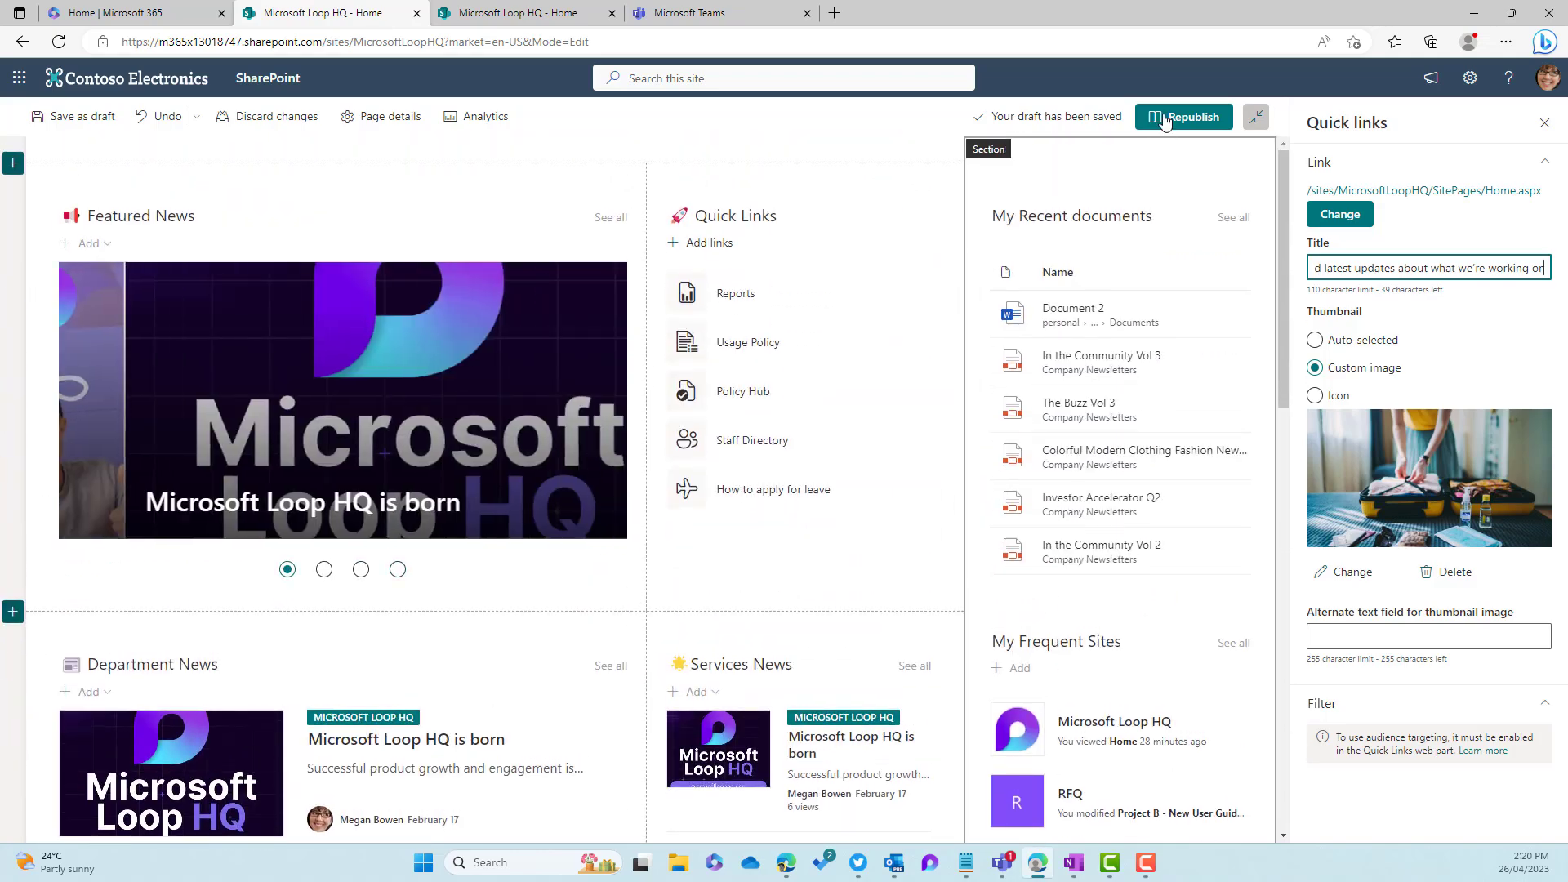
pyautogui.click(1168, 117)
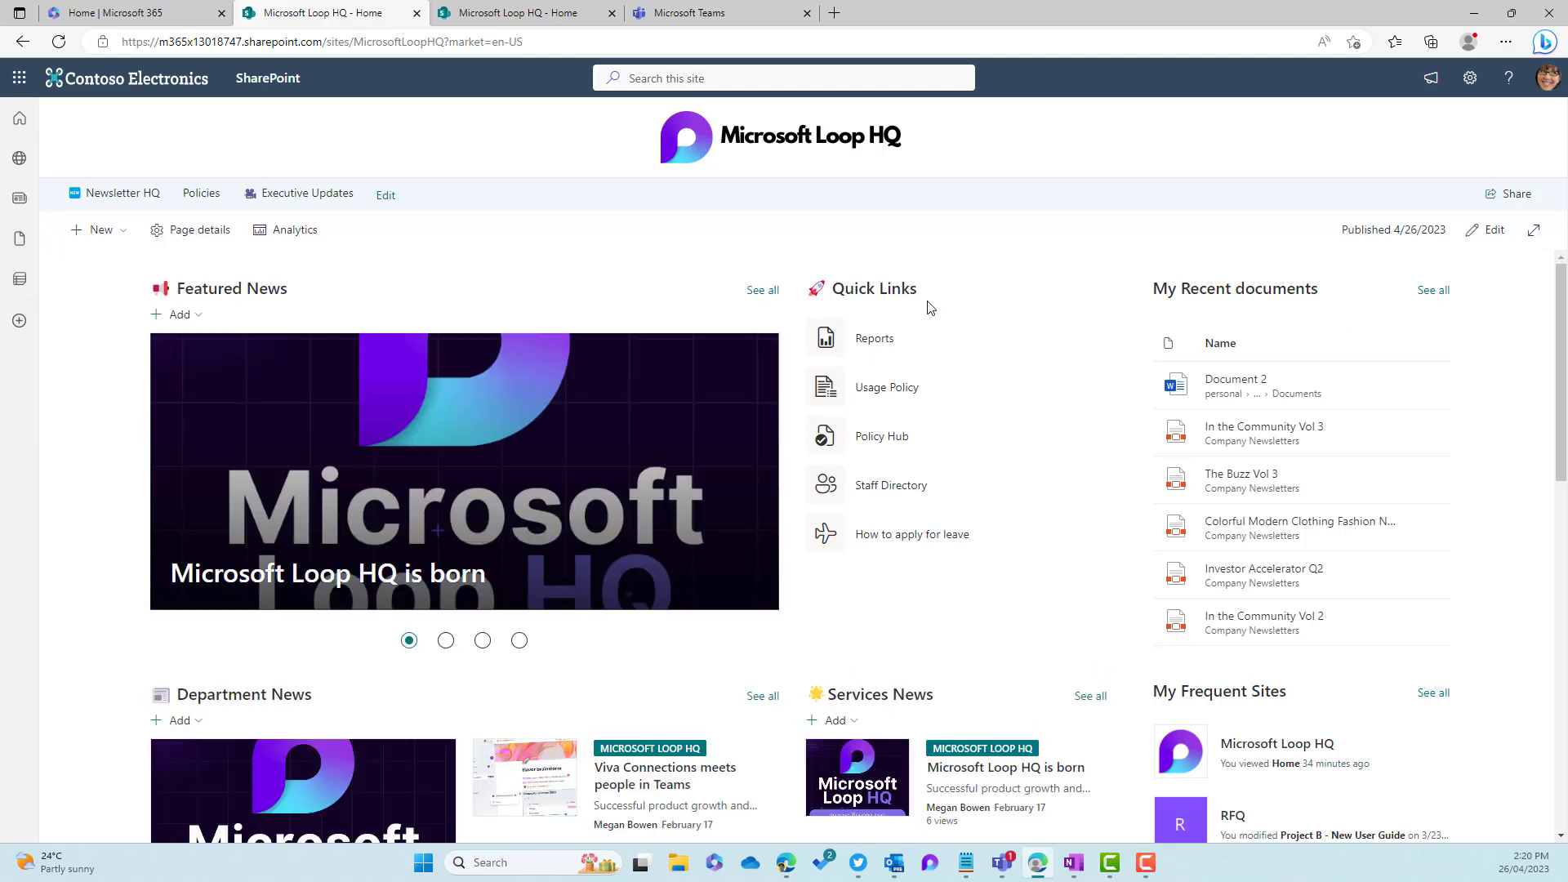
pyautogui.scroll(-3, 1385, 303)
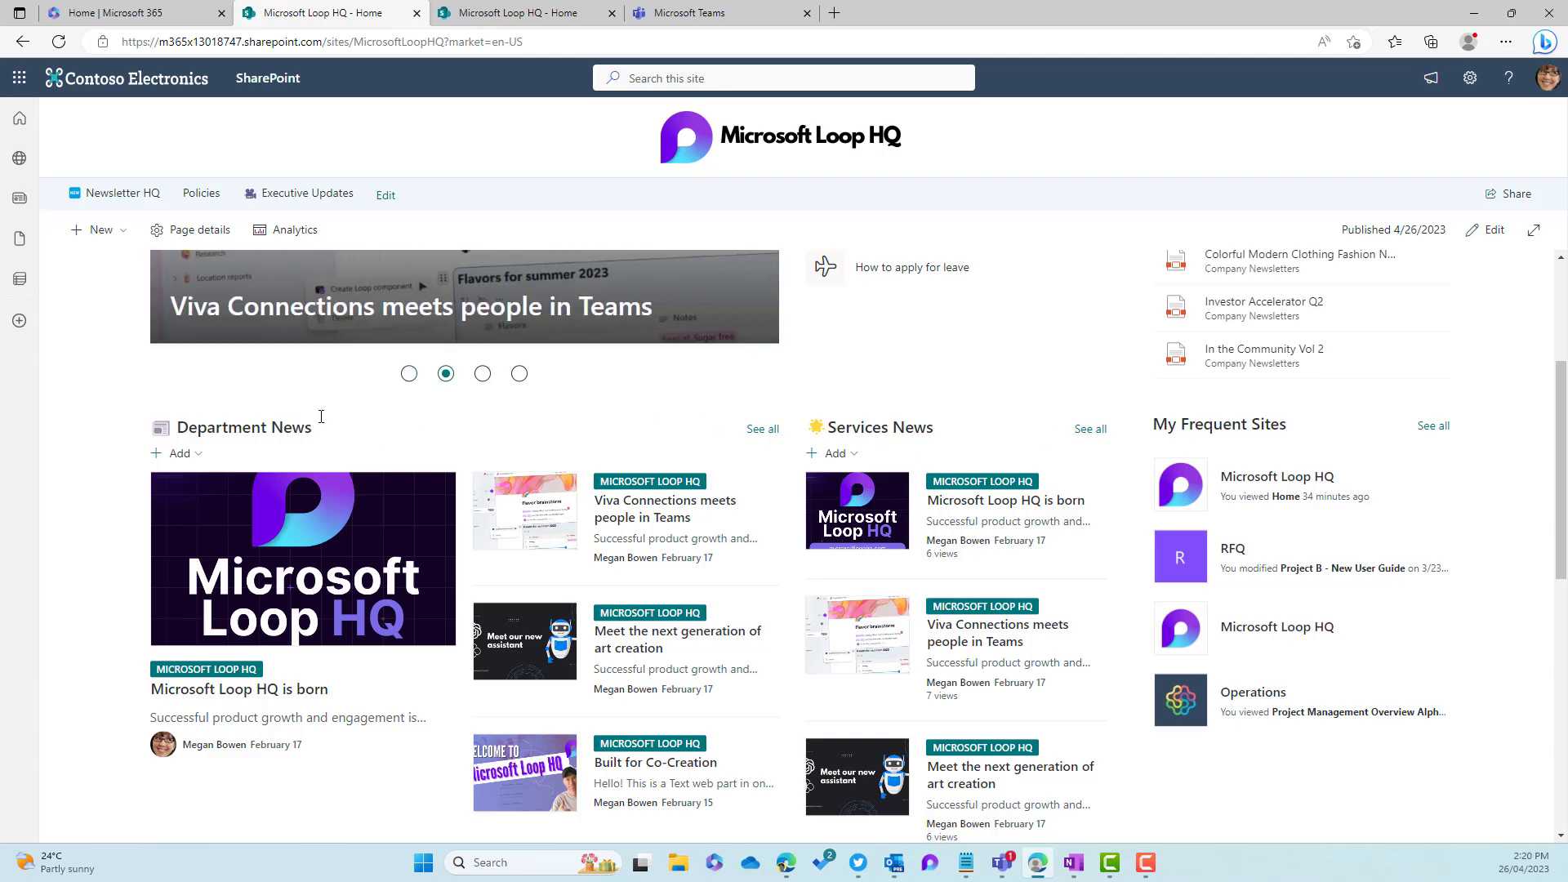
pyautogui.scroll(2, 1082, 333)
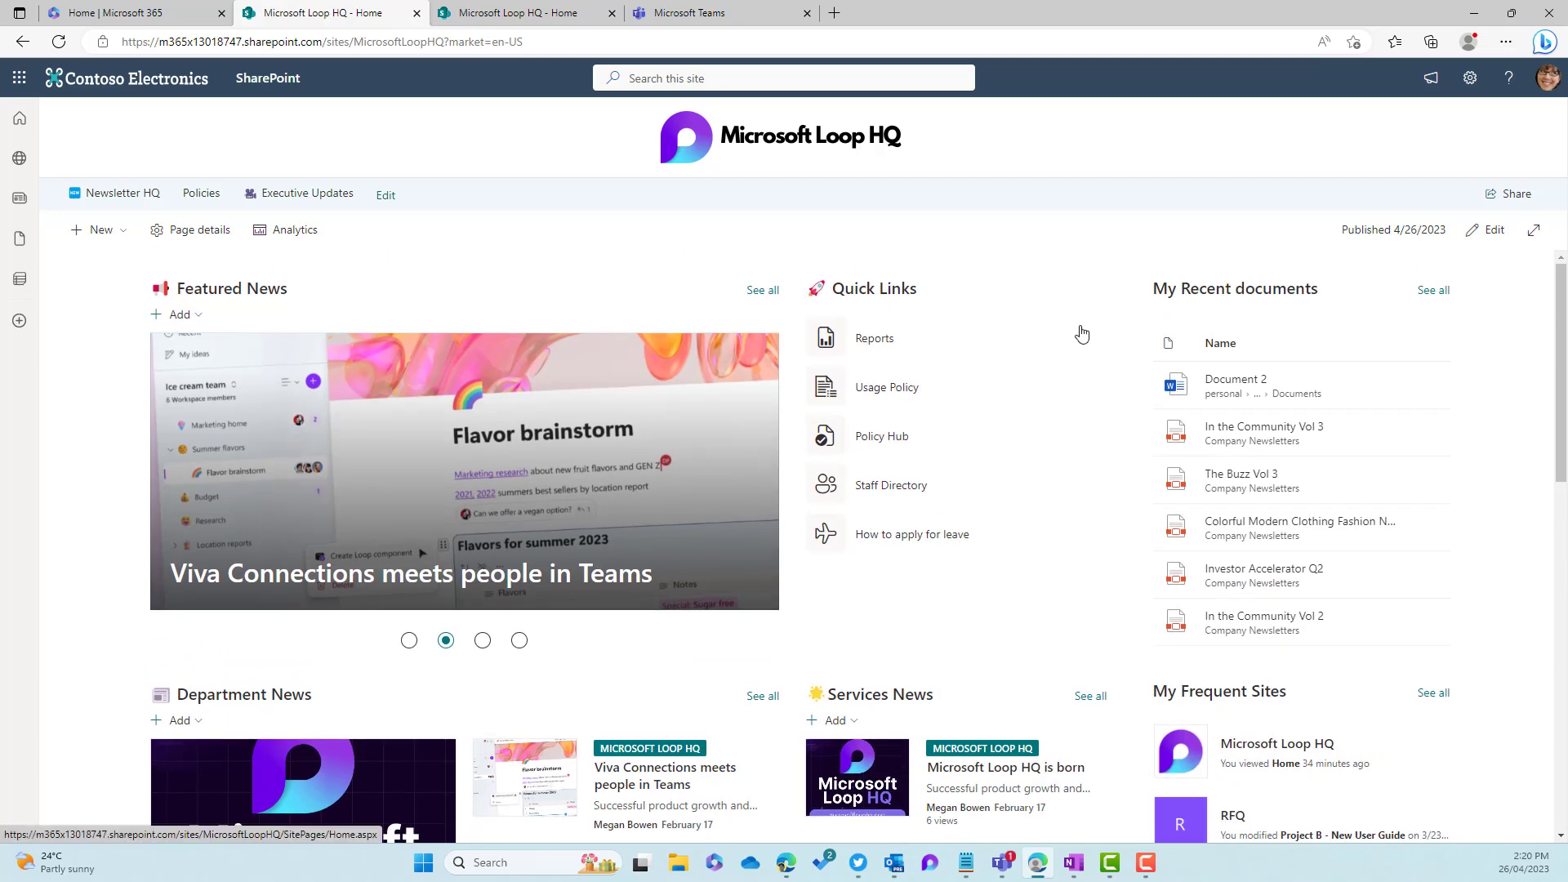
# Reopen the home page for editing and apply the light grey background shading to the Department News and Services News section.
pyautogui.click(1488, 231)
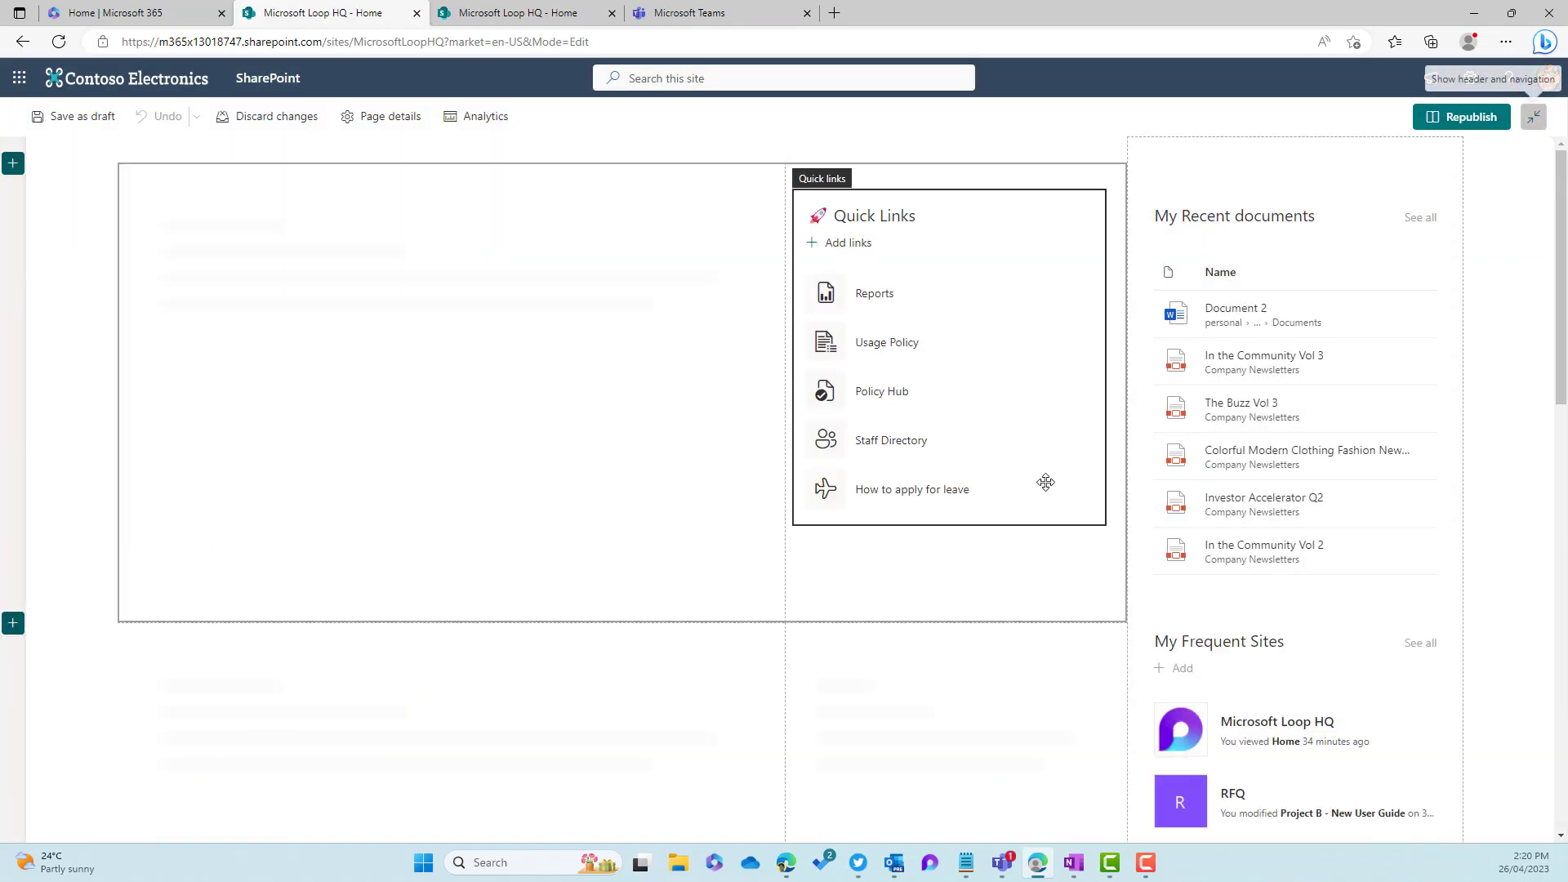
pyautogui.scroll(-4, 792, 427)
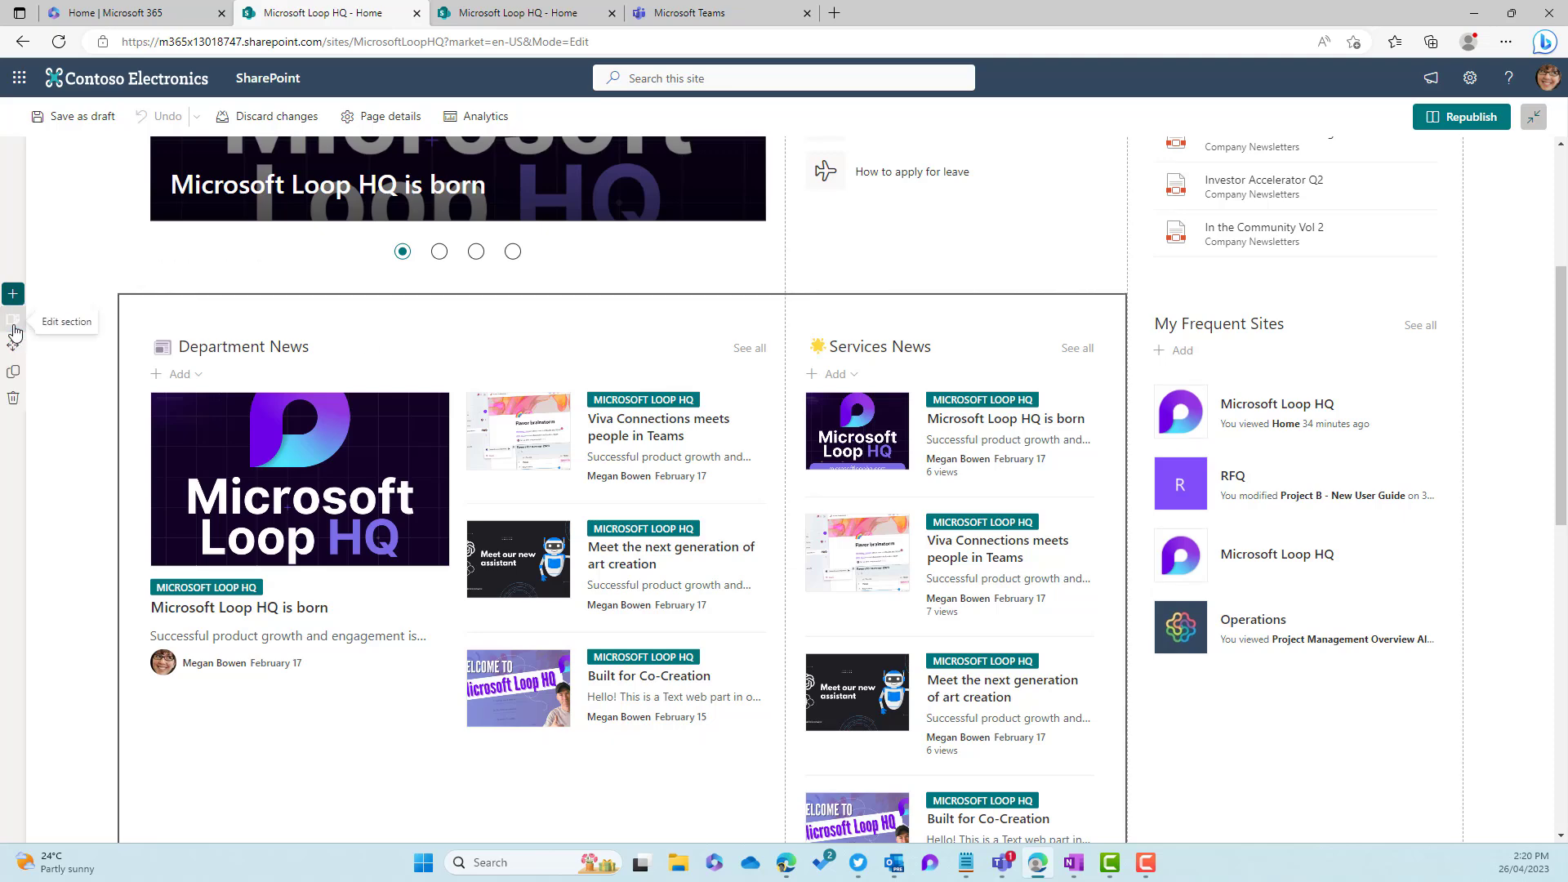
pyautogui.click(13, 327)
pyautogui.click(1391, 434)
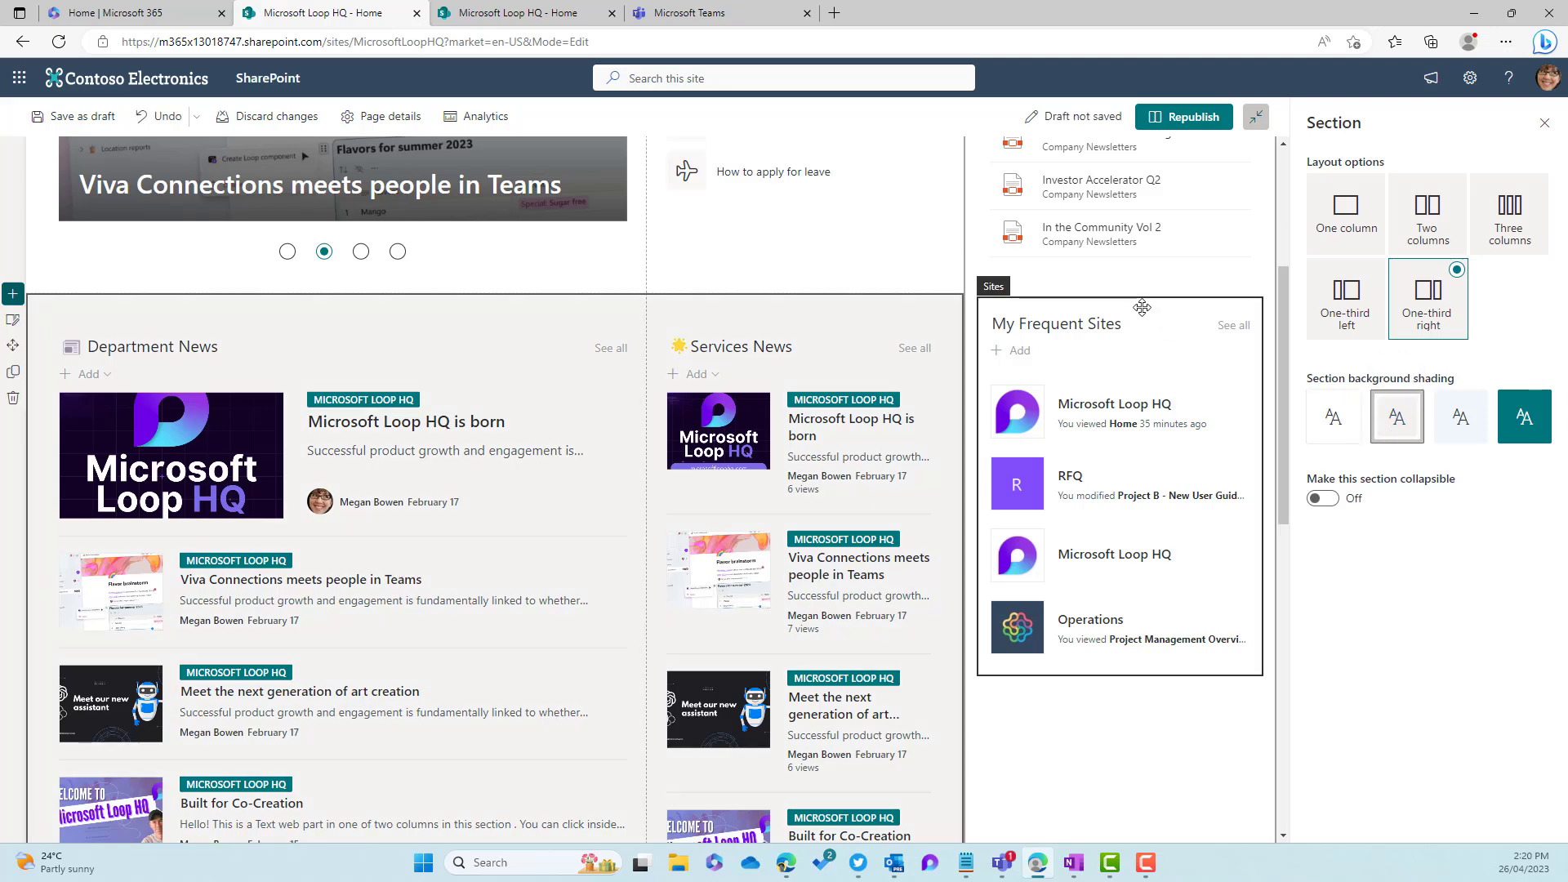
pyautogui.scroll(4, 1140, 302)
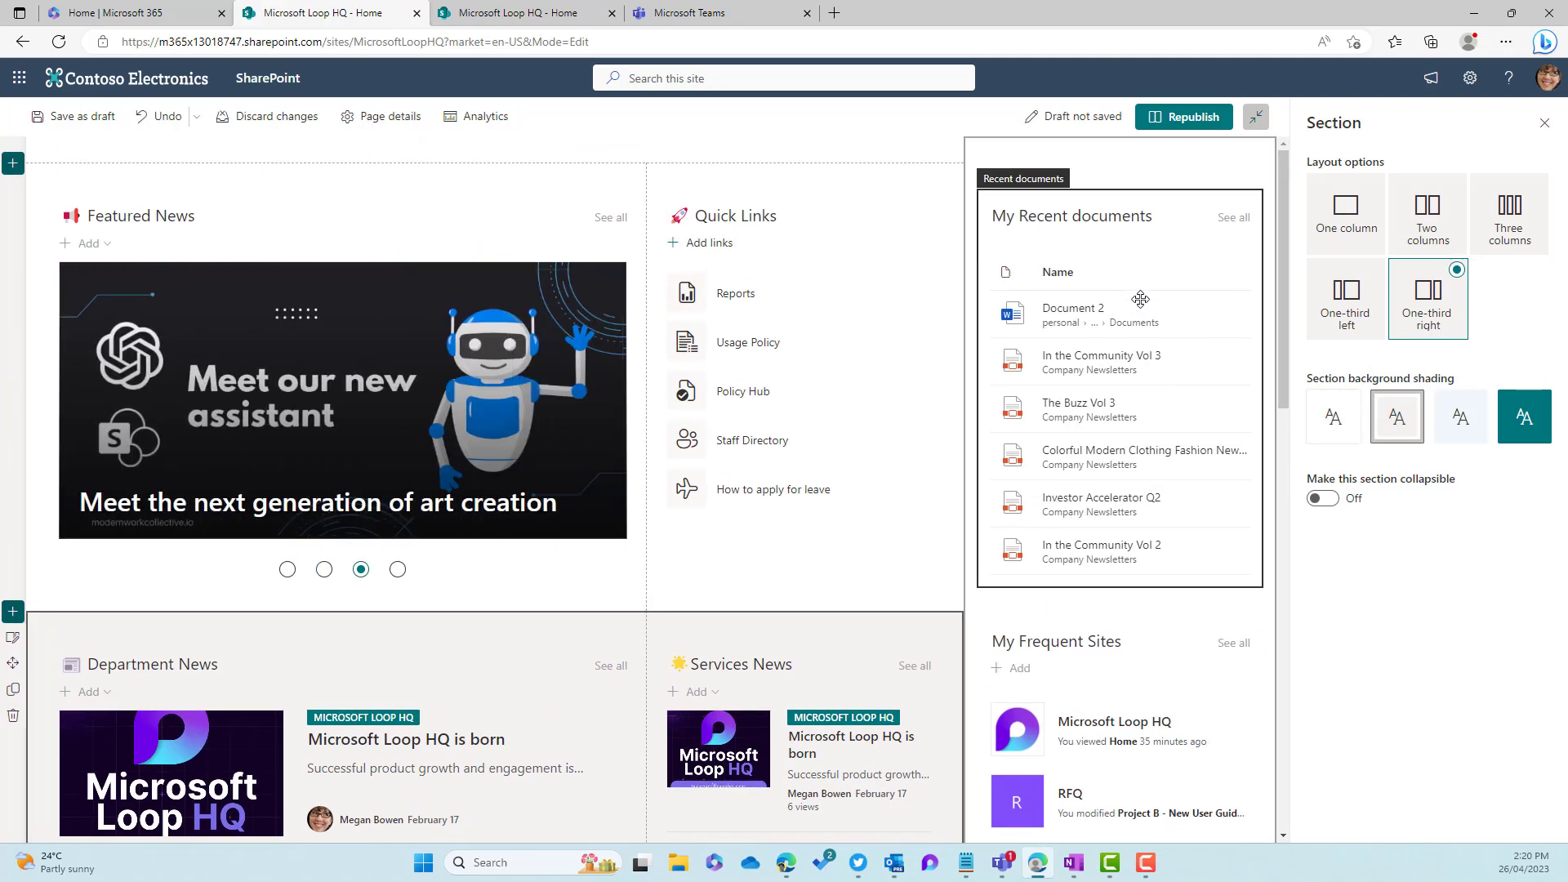
pyautogui.scroll(-5, 1006, 350)
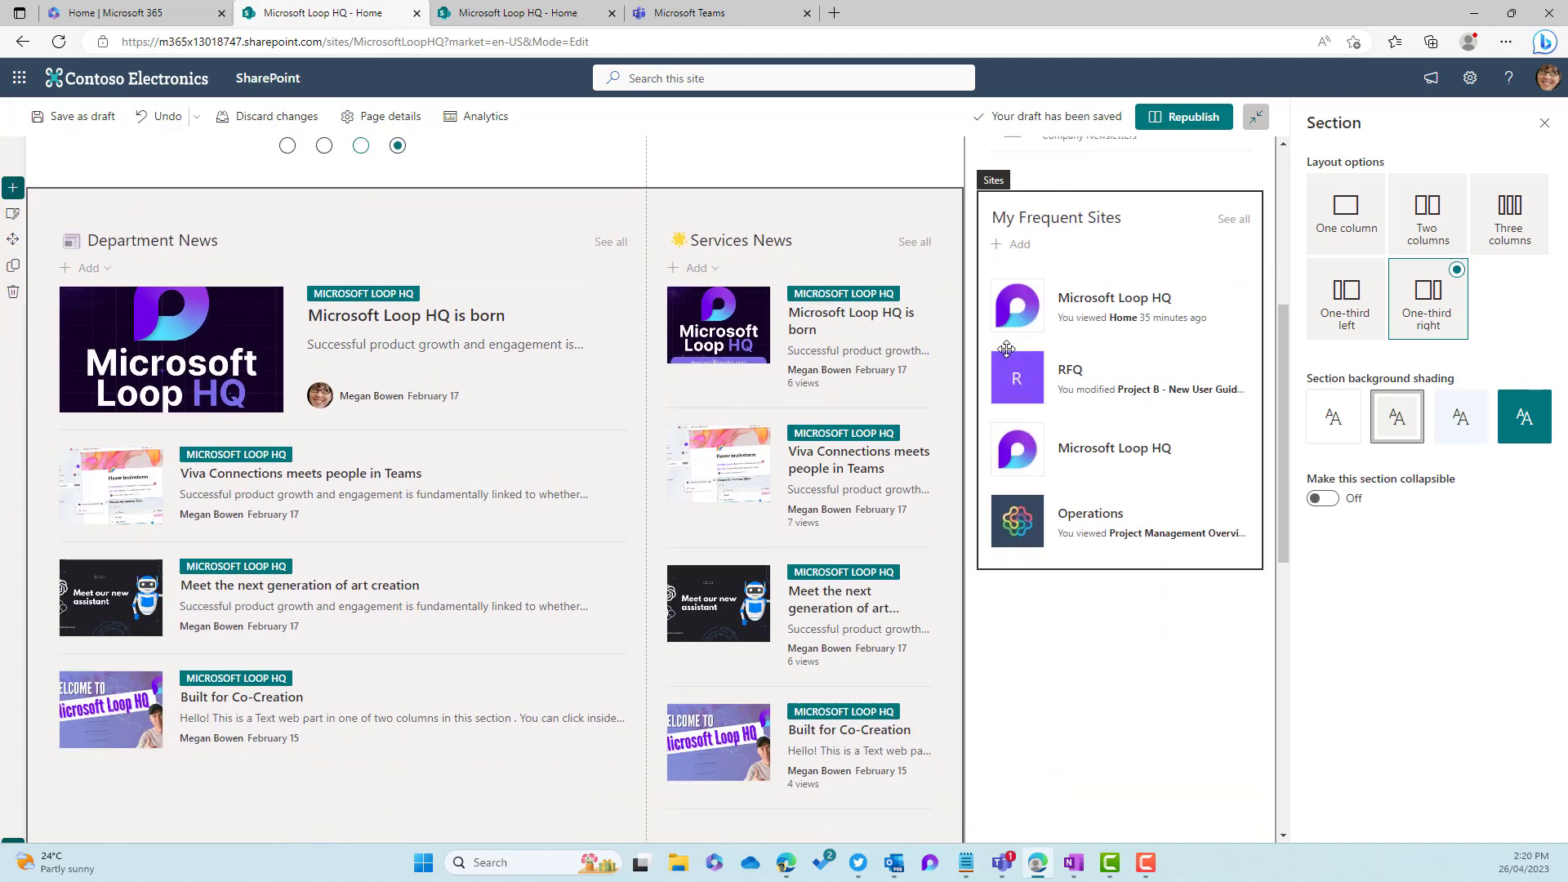
# Republish the home page and check the shaded news section against the rest of the page.
pyautogui.click(1188, 118)
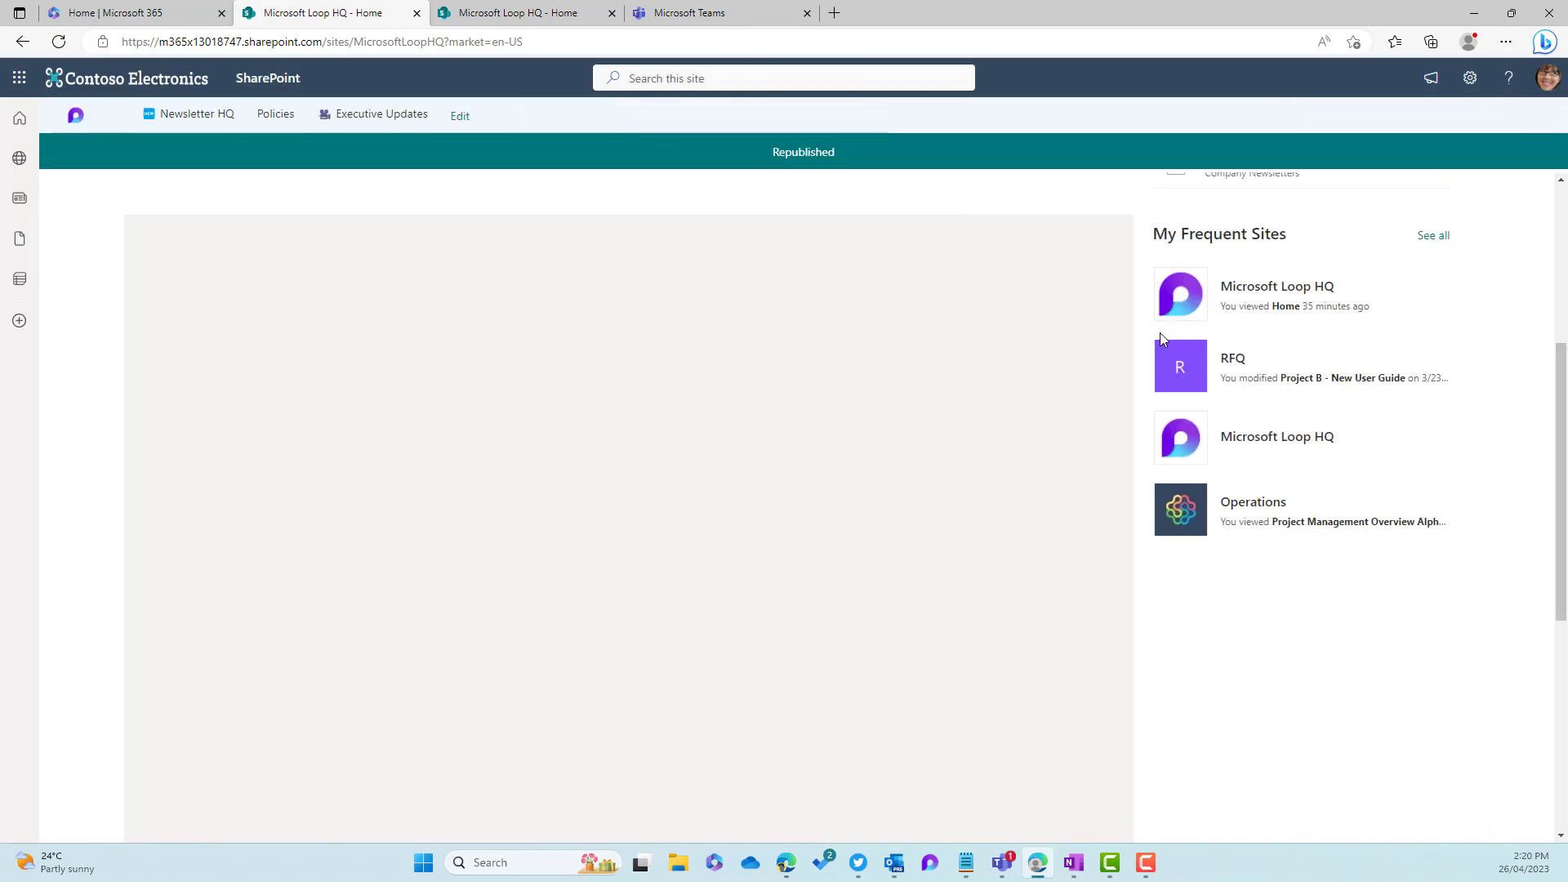
pyautogui.scroll(5, 1420, 402)
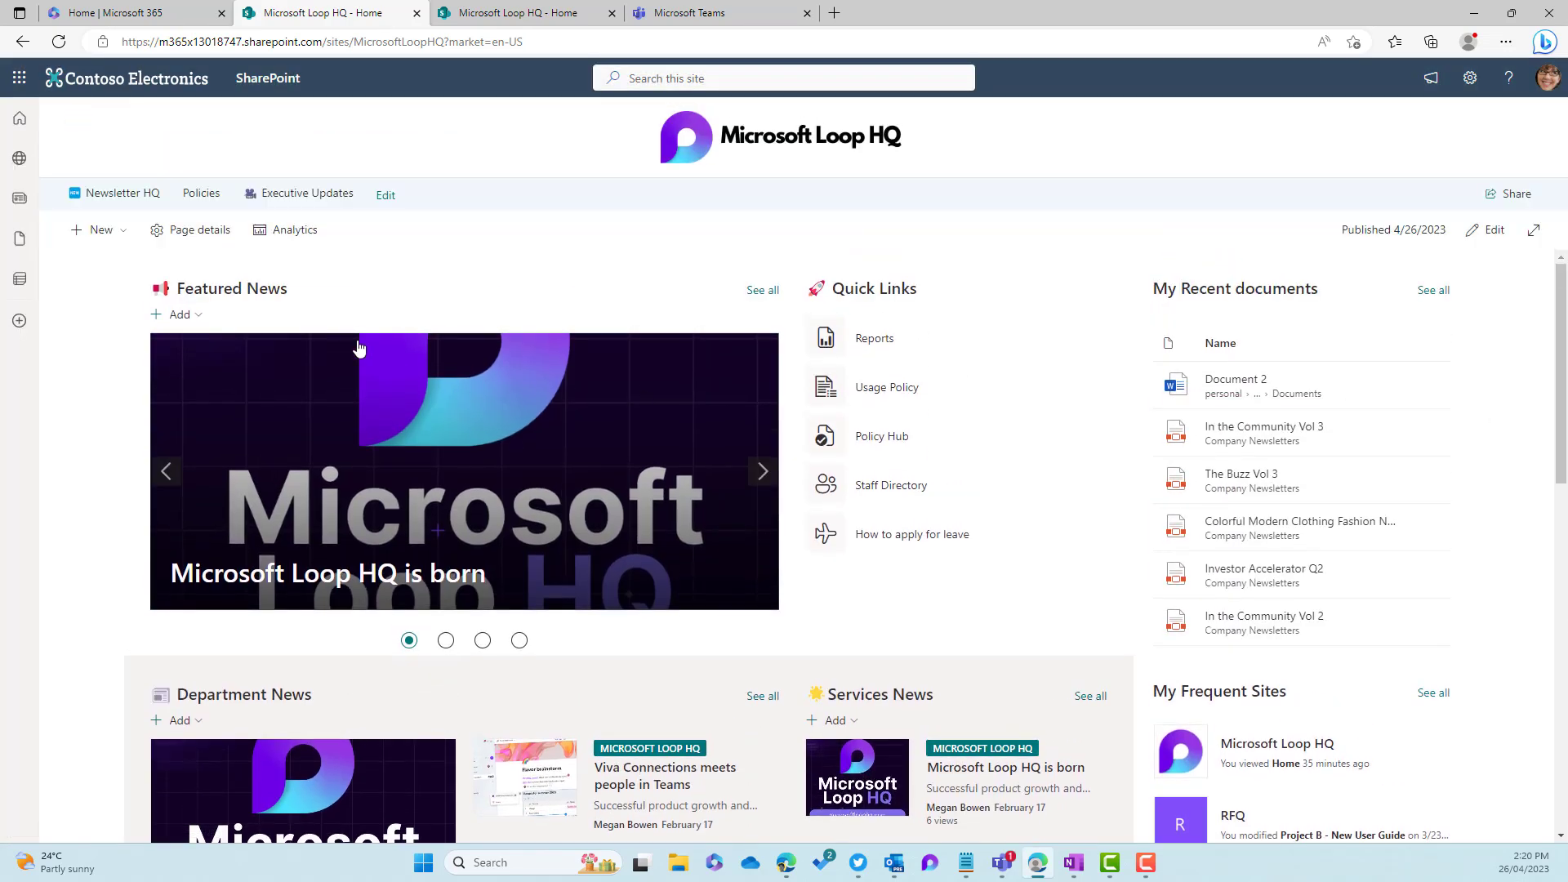
pyautogui.scroll(-6, 1299, 347)
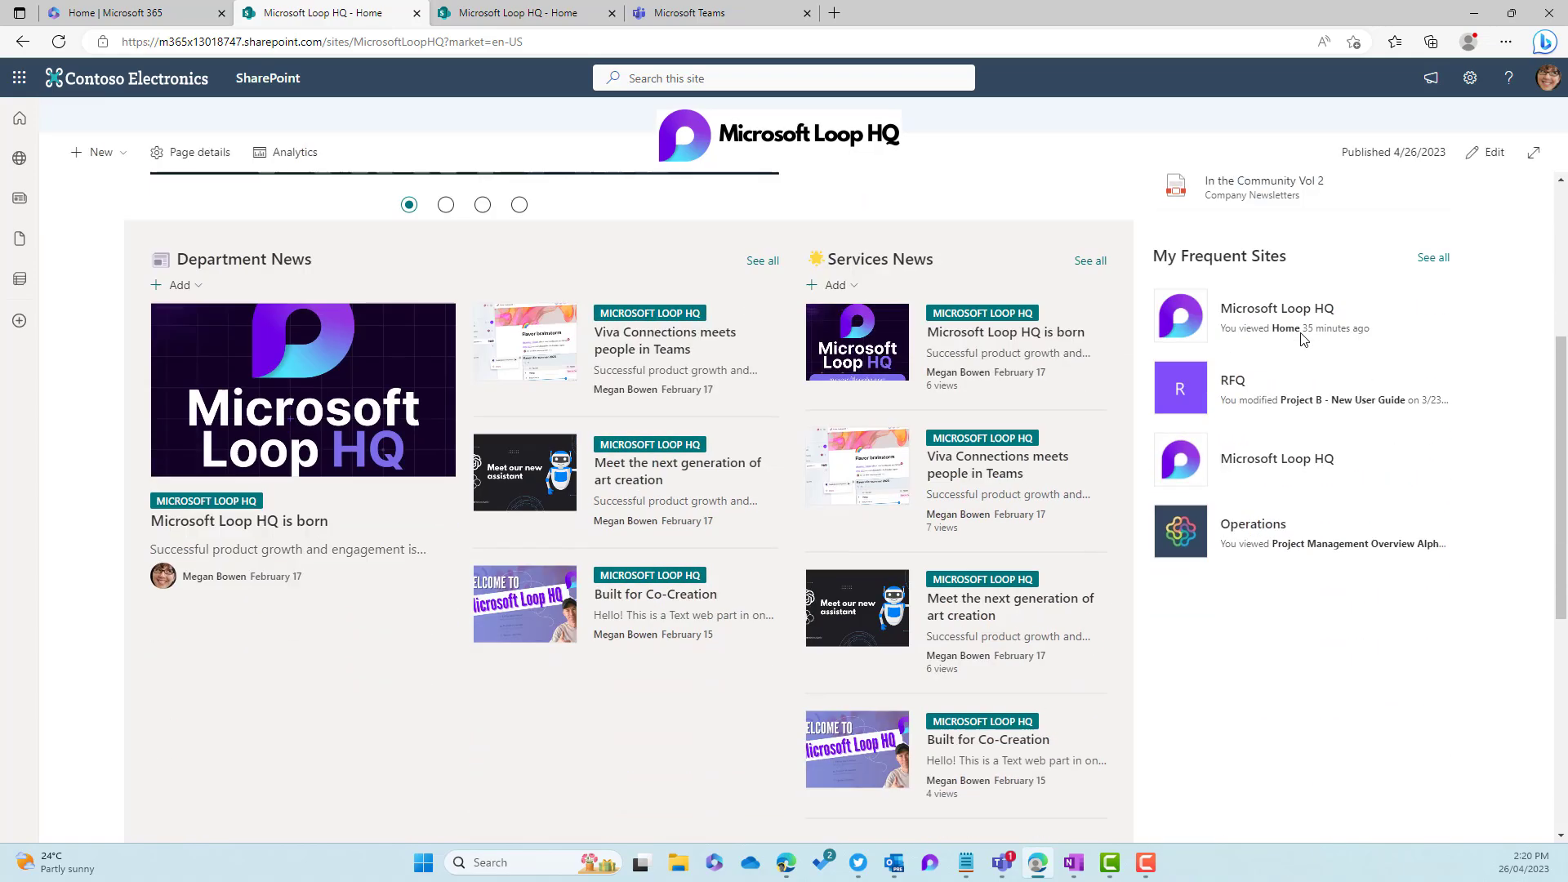
# Apply the same light grey background shading to the vertical section with My Recent documents and My Frequent Sites, and republish the page.
pyautogui.scroll(6, 1305, 339)
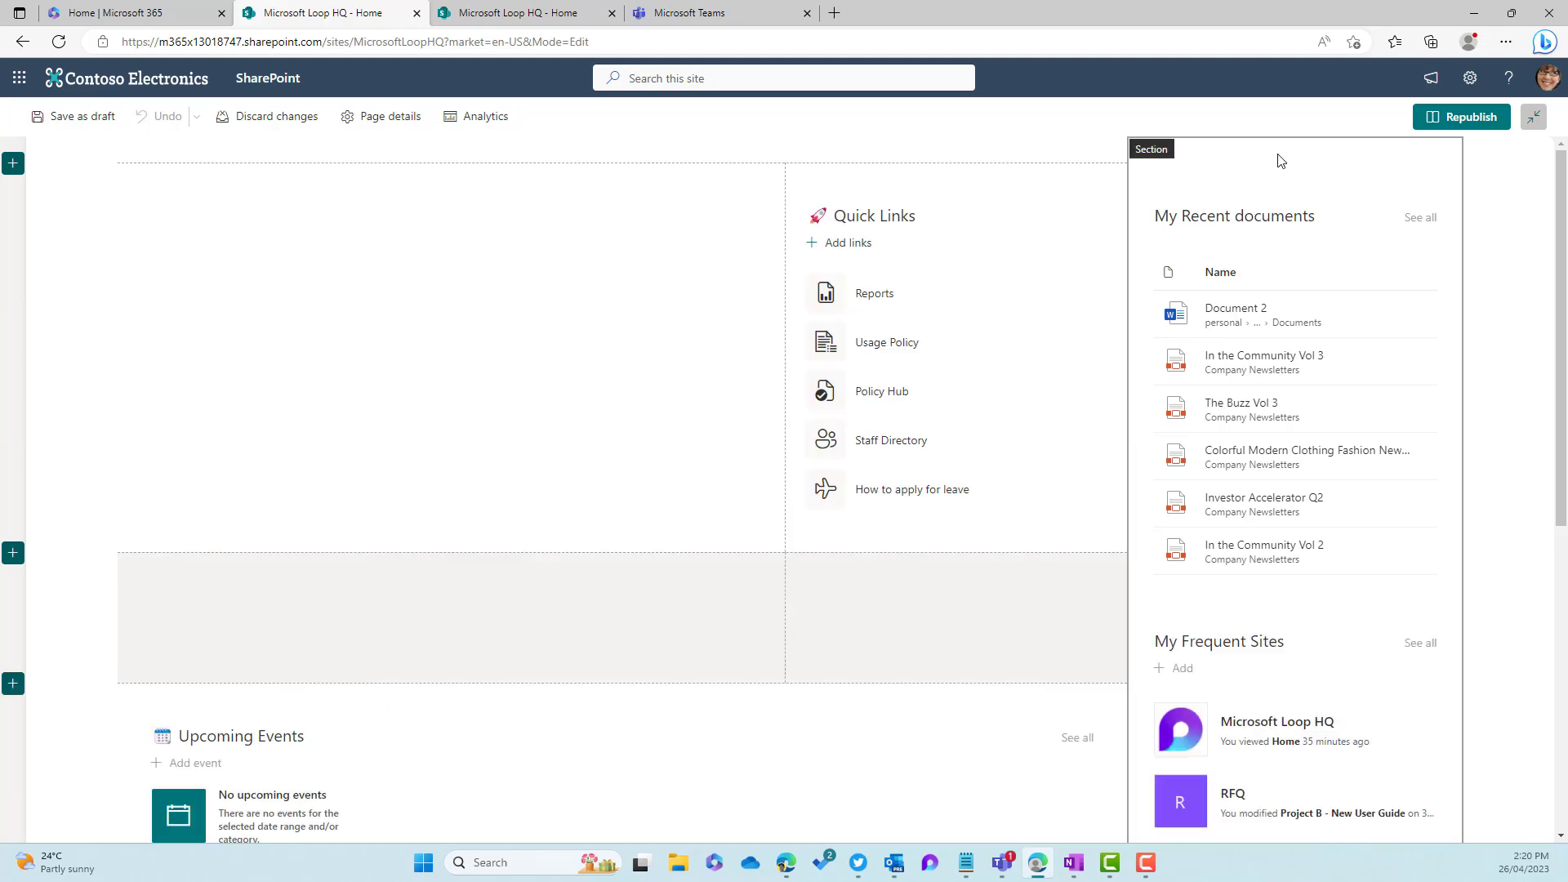
pyautogui.click(1141, 151)
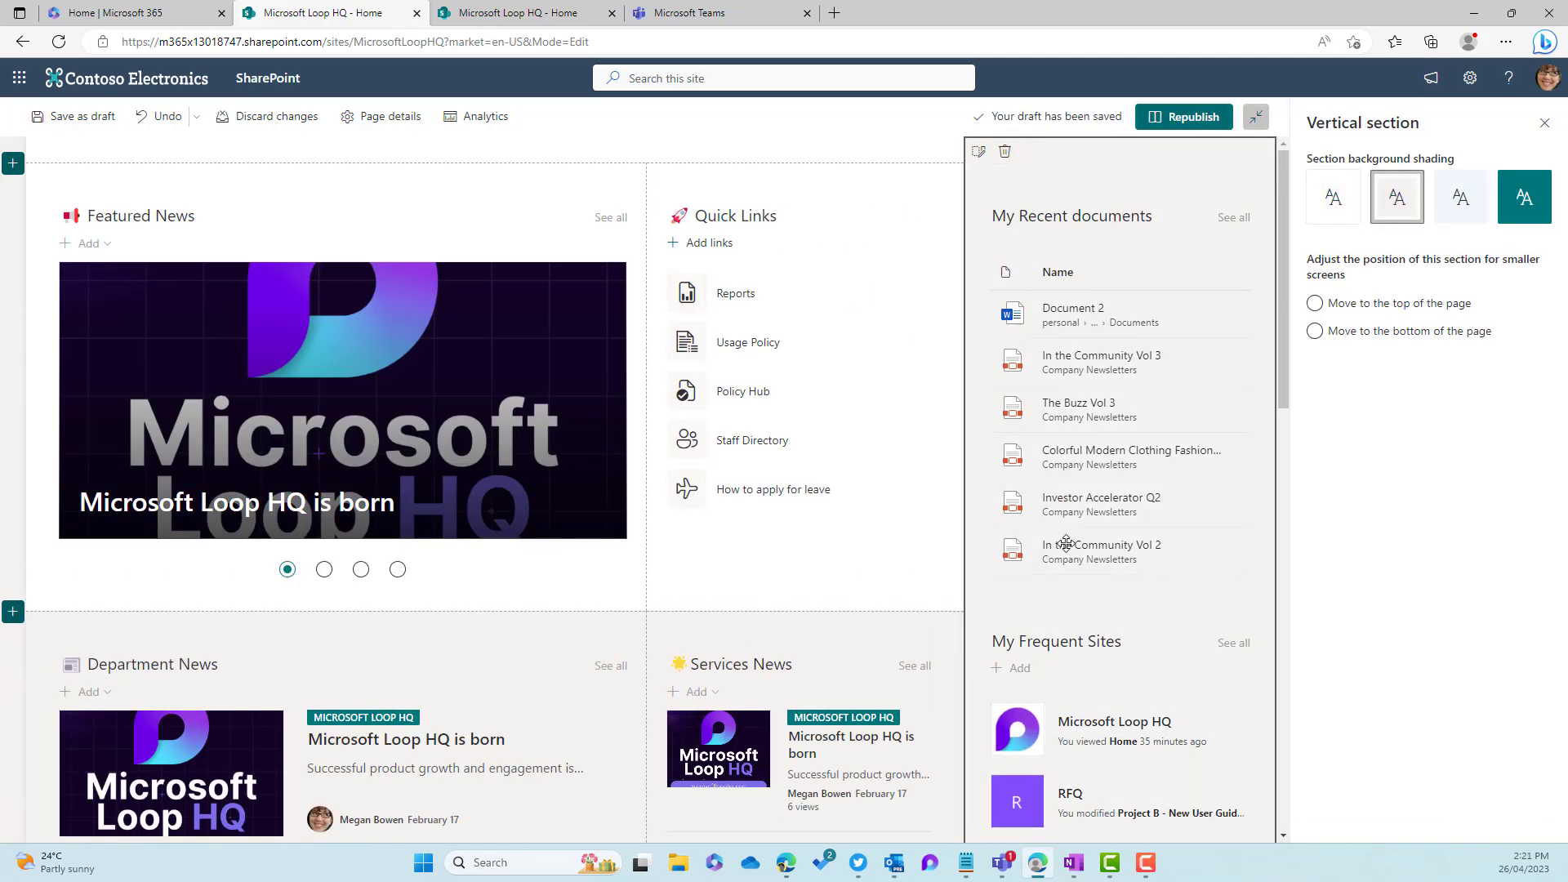
pyautogui.click(1184, 117)
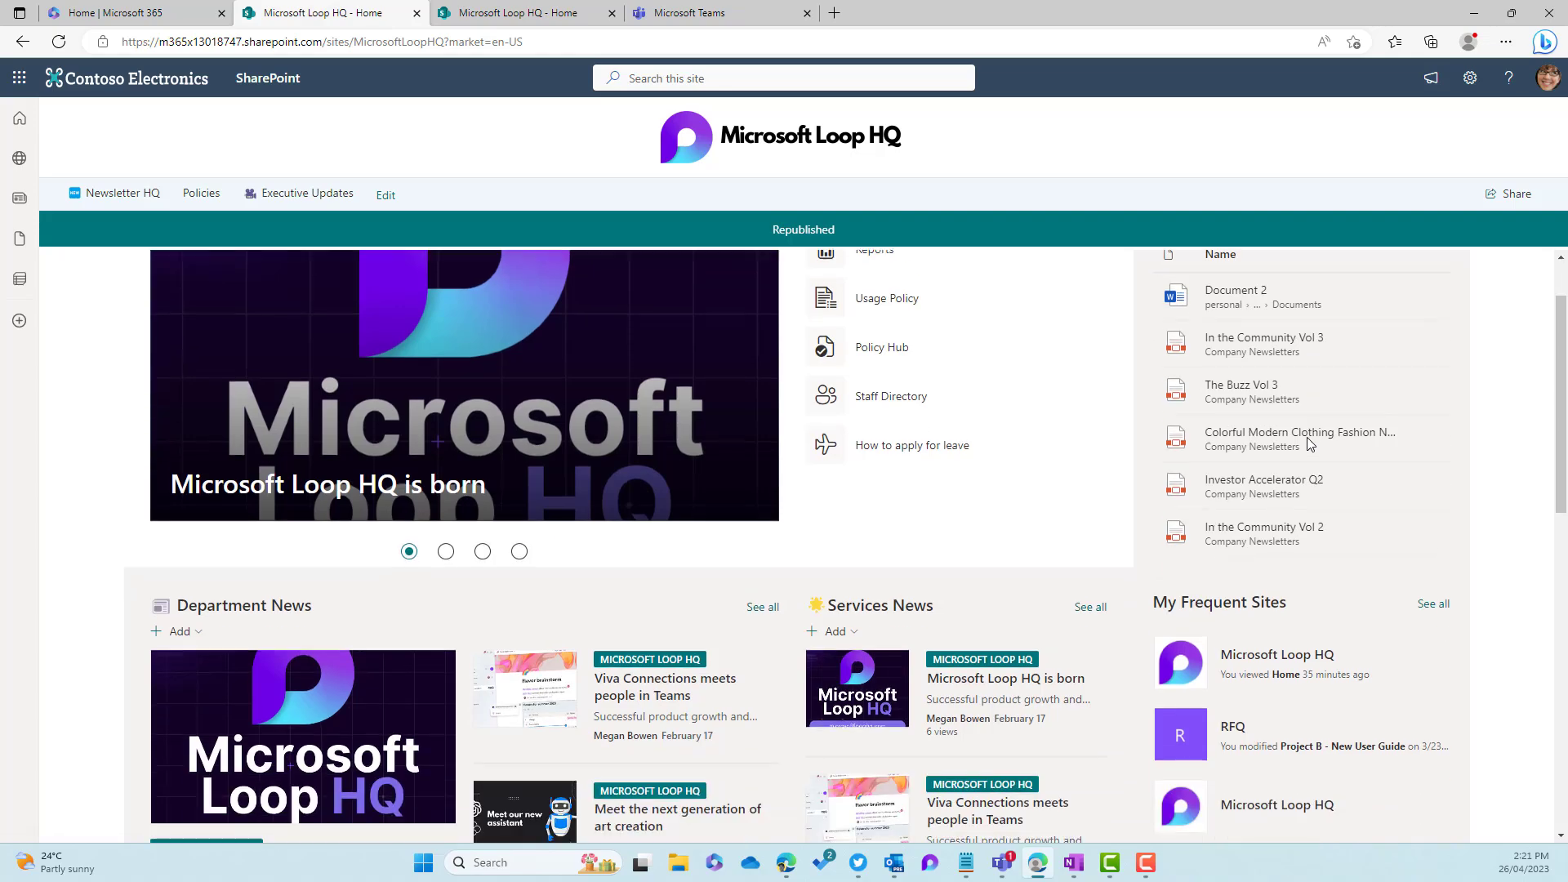
# Review the republished home page from Featured News down to the Community and Culture links.
pyautogui.scroll(-8, 1291, 331)
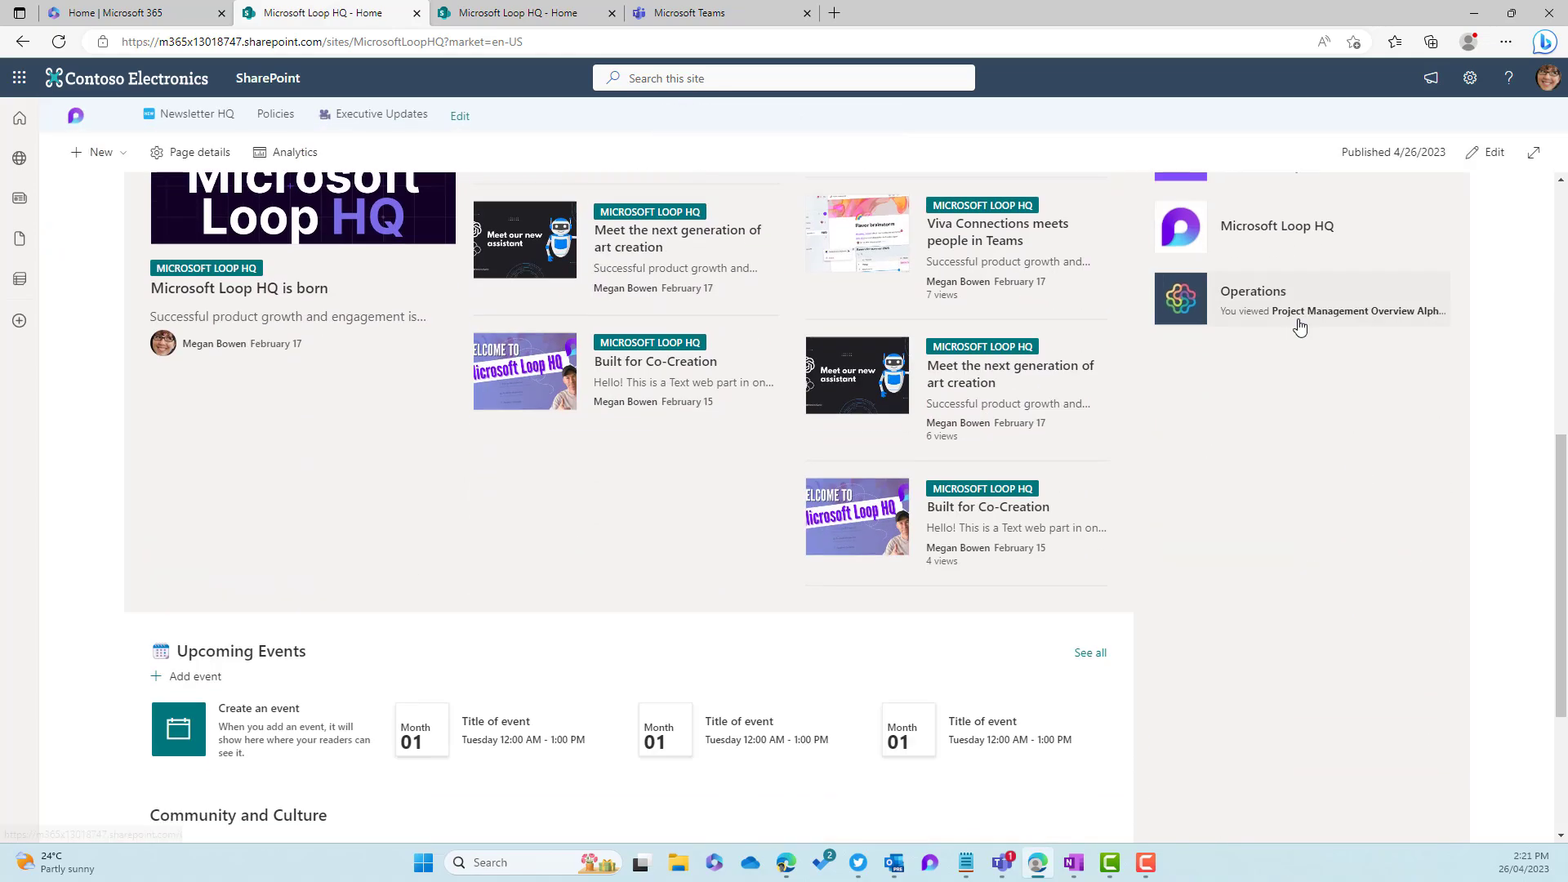
pyautogui.scroll(2, 1298, 325)
pyautogui.scroll(5, 689, 396)
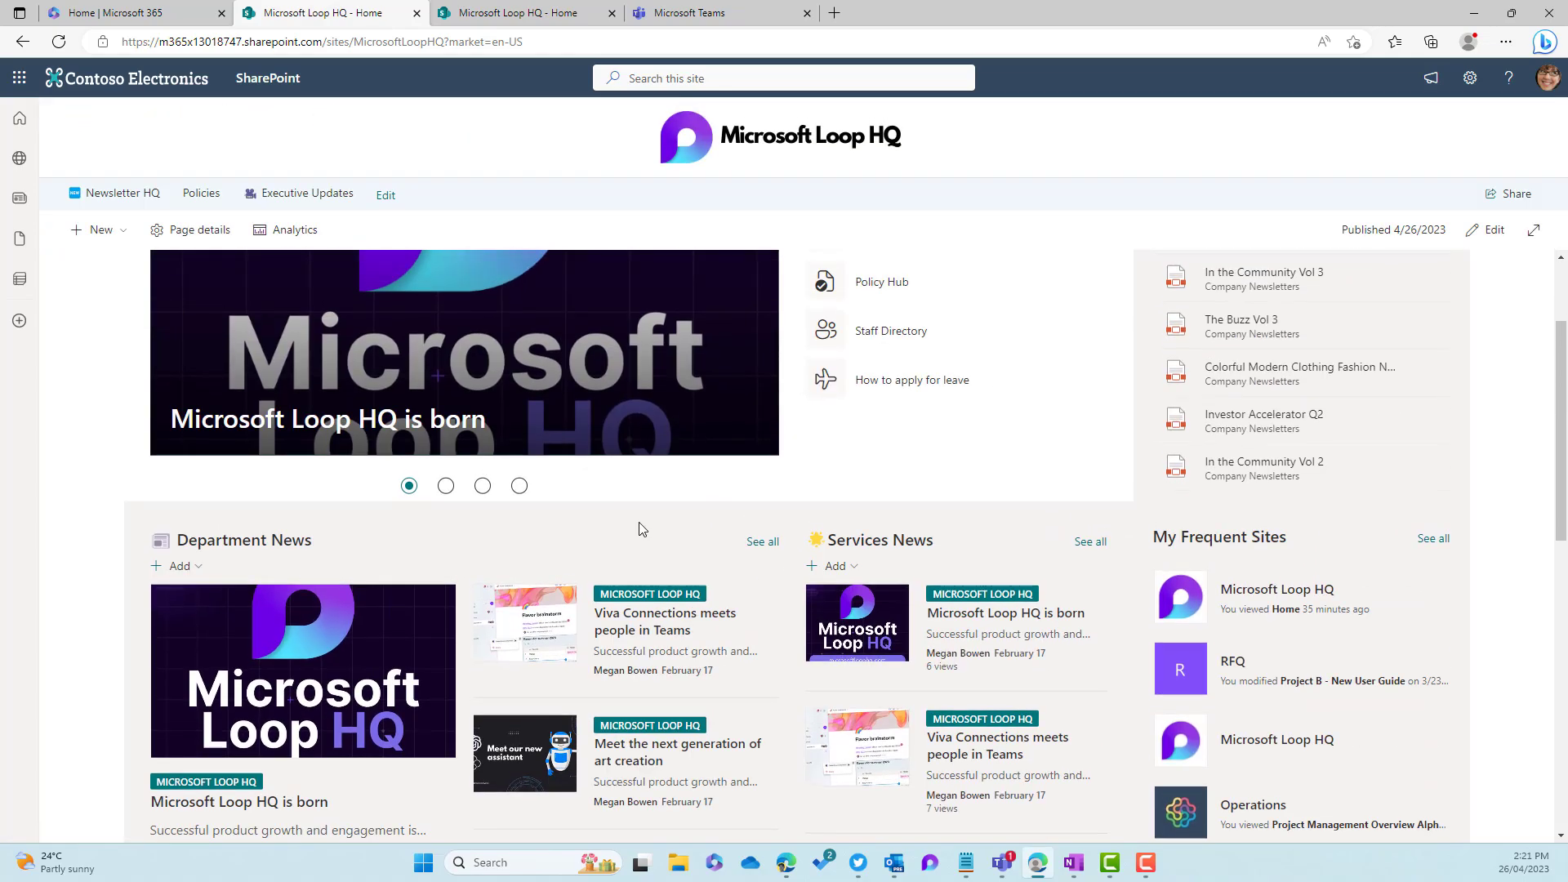
pyautogui.scroll(-2, 641, 529)
pyautogui.scroll(-7, 714, 467)
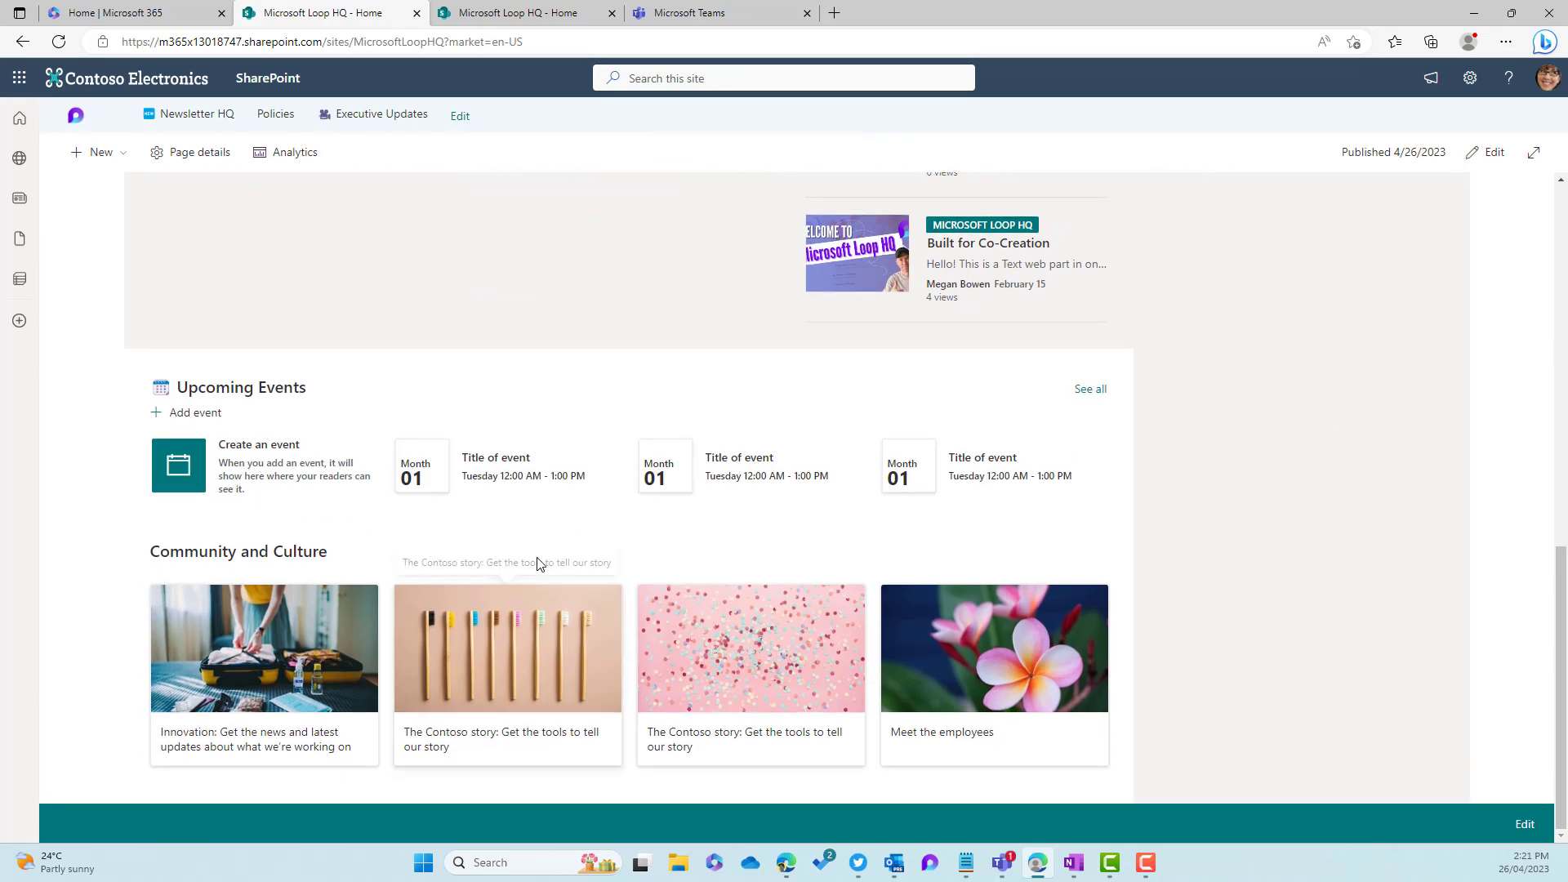
pyautogui.scroll(10, 1321, 487)
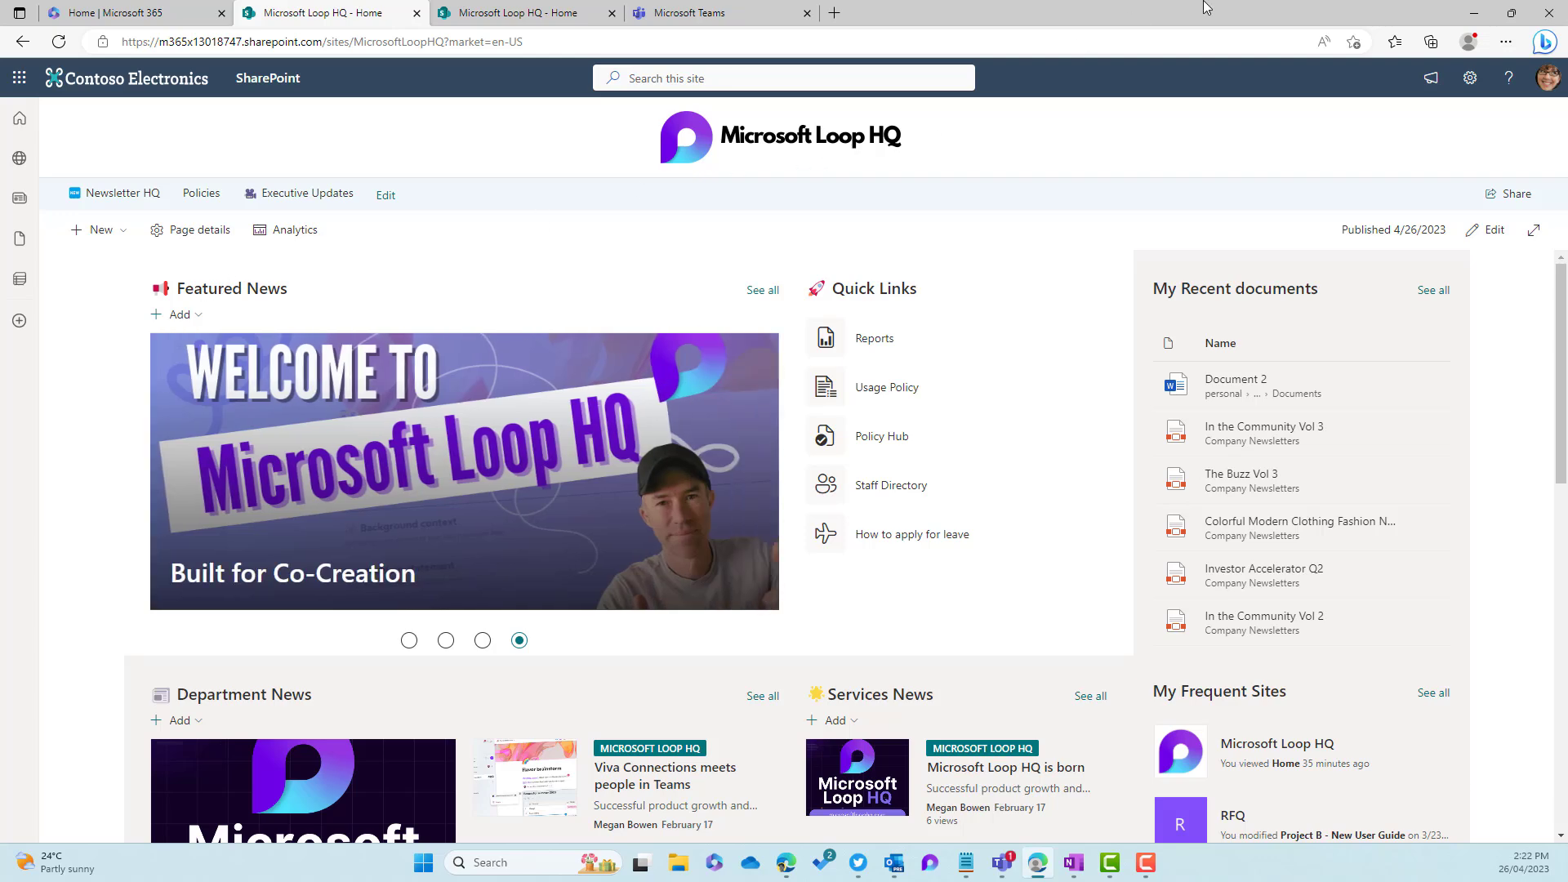
# Reopen the home page for editing, enable audience targeting on the Featured News web part, and republish the page.
pyautogui.click(1490, 233)
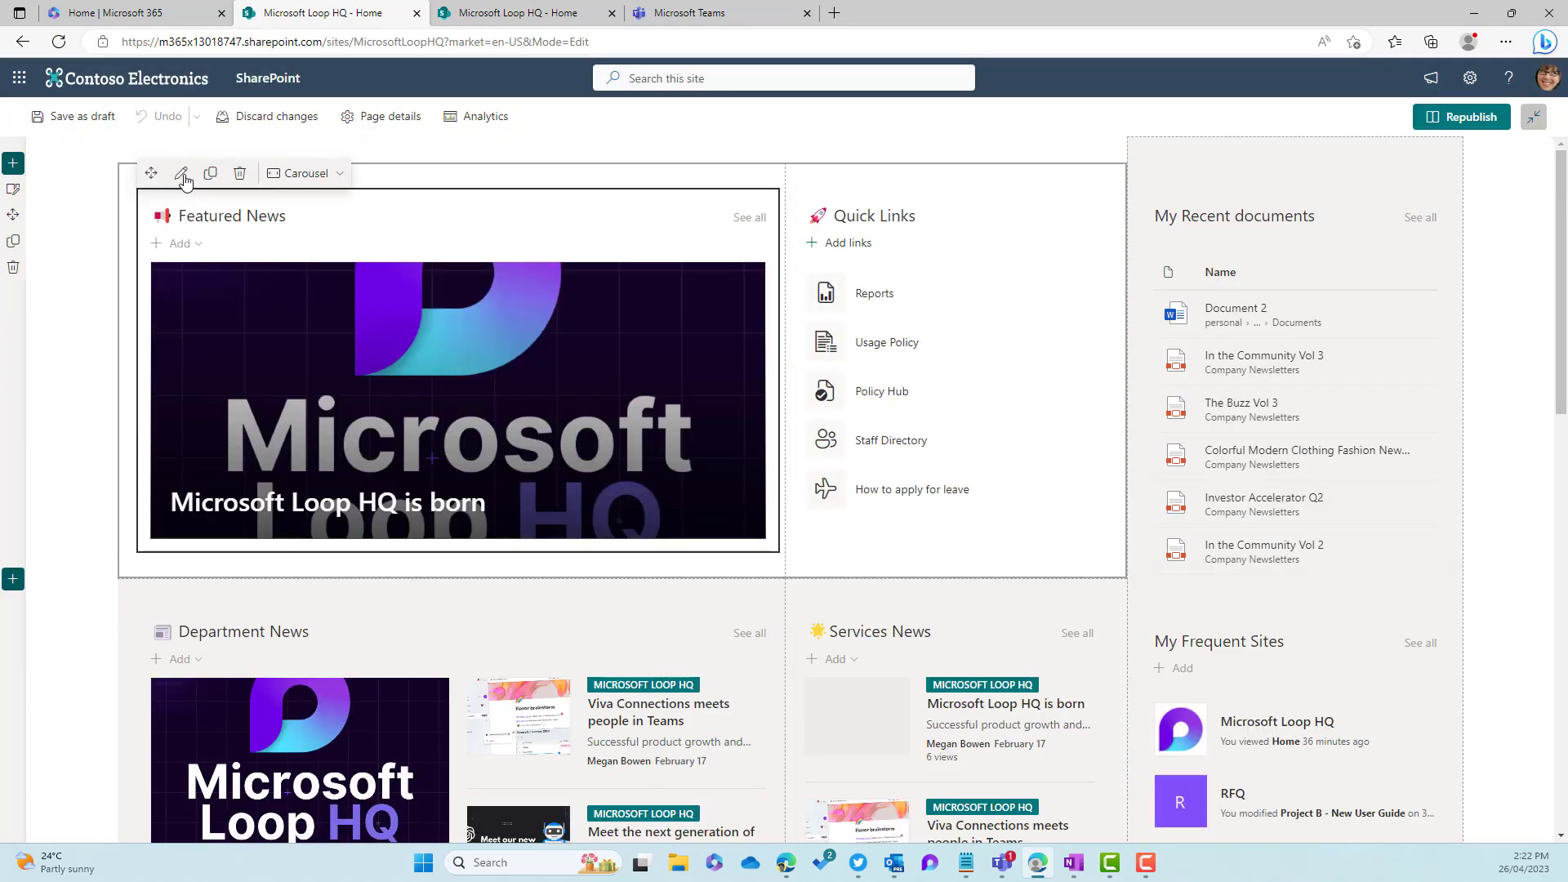
pyautogui.click(181, 174)
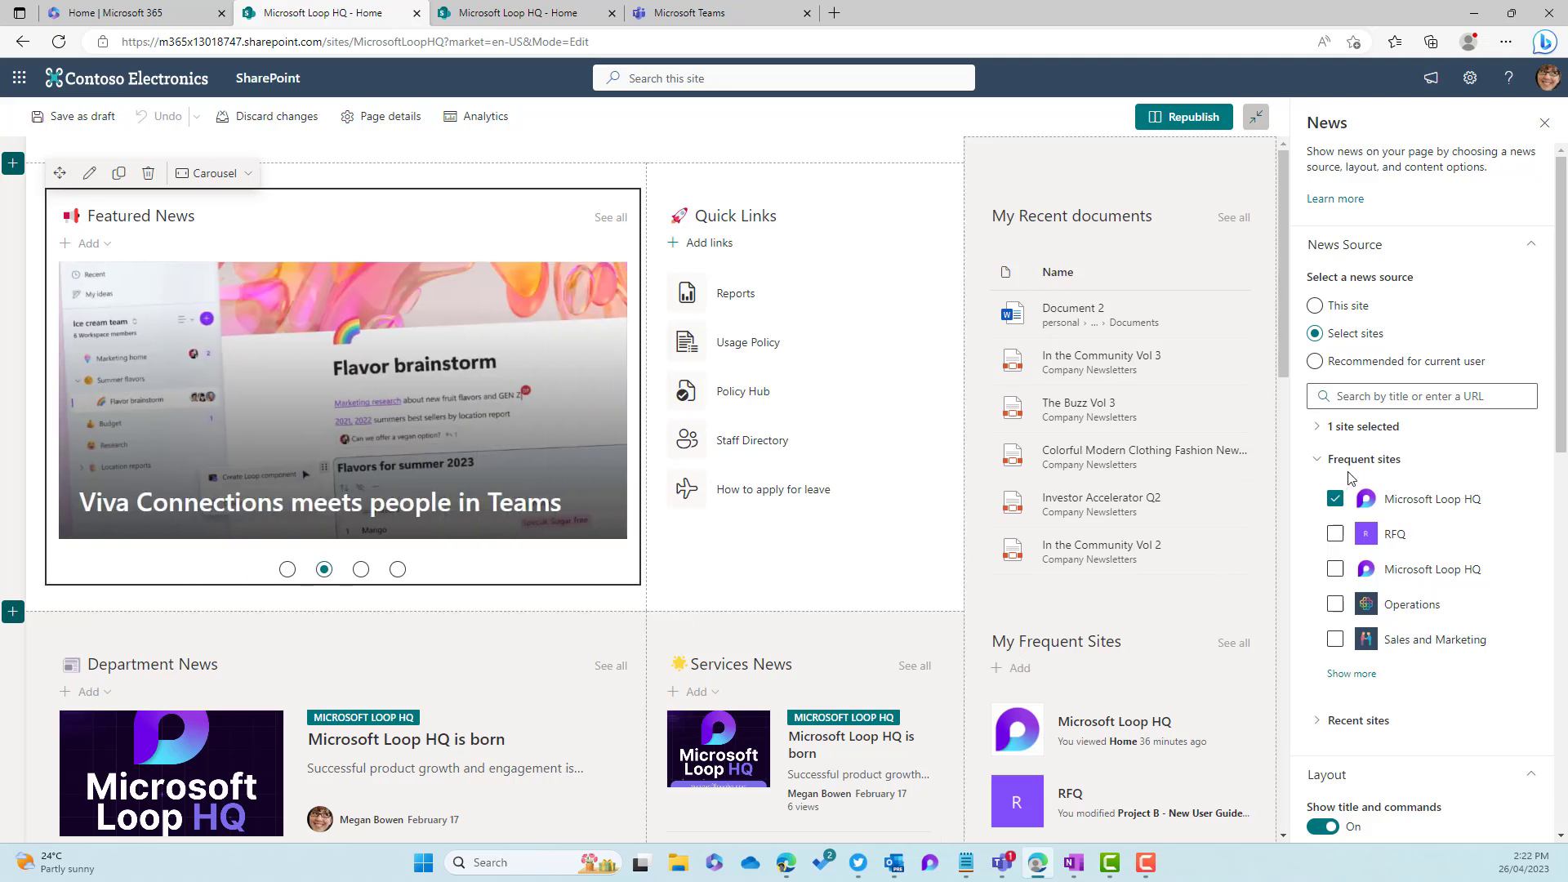
pyautogui.scroll(-5, 1370, 472)
pyautogui.scroll(-6, 1371, 472)
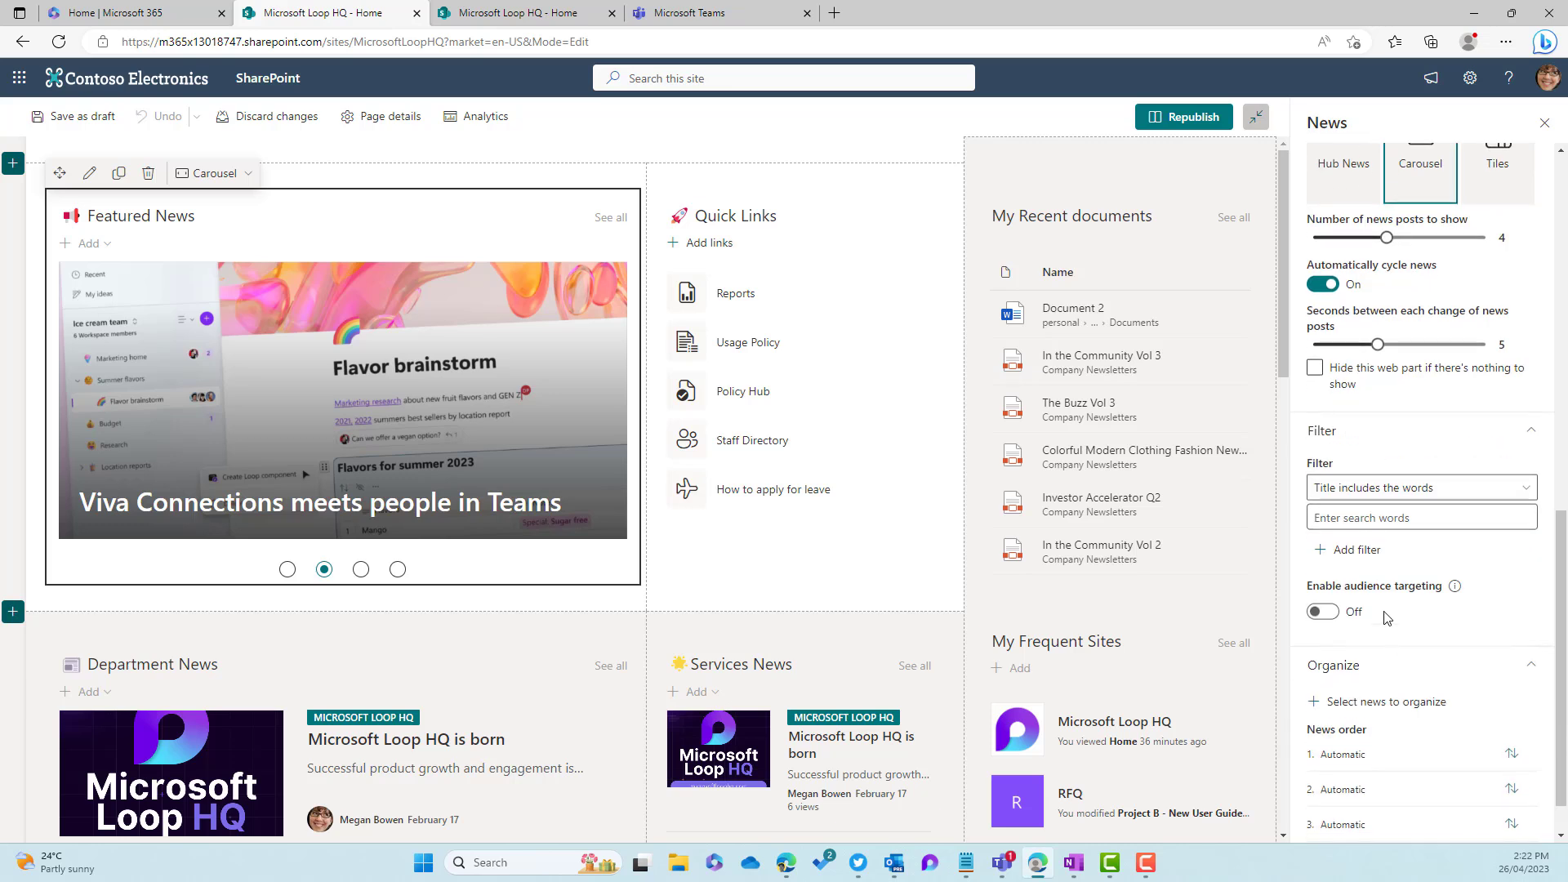
pyautogui.click(1317, 614)
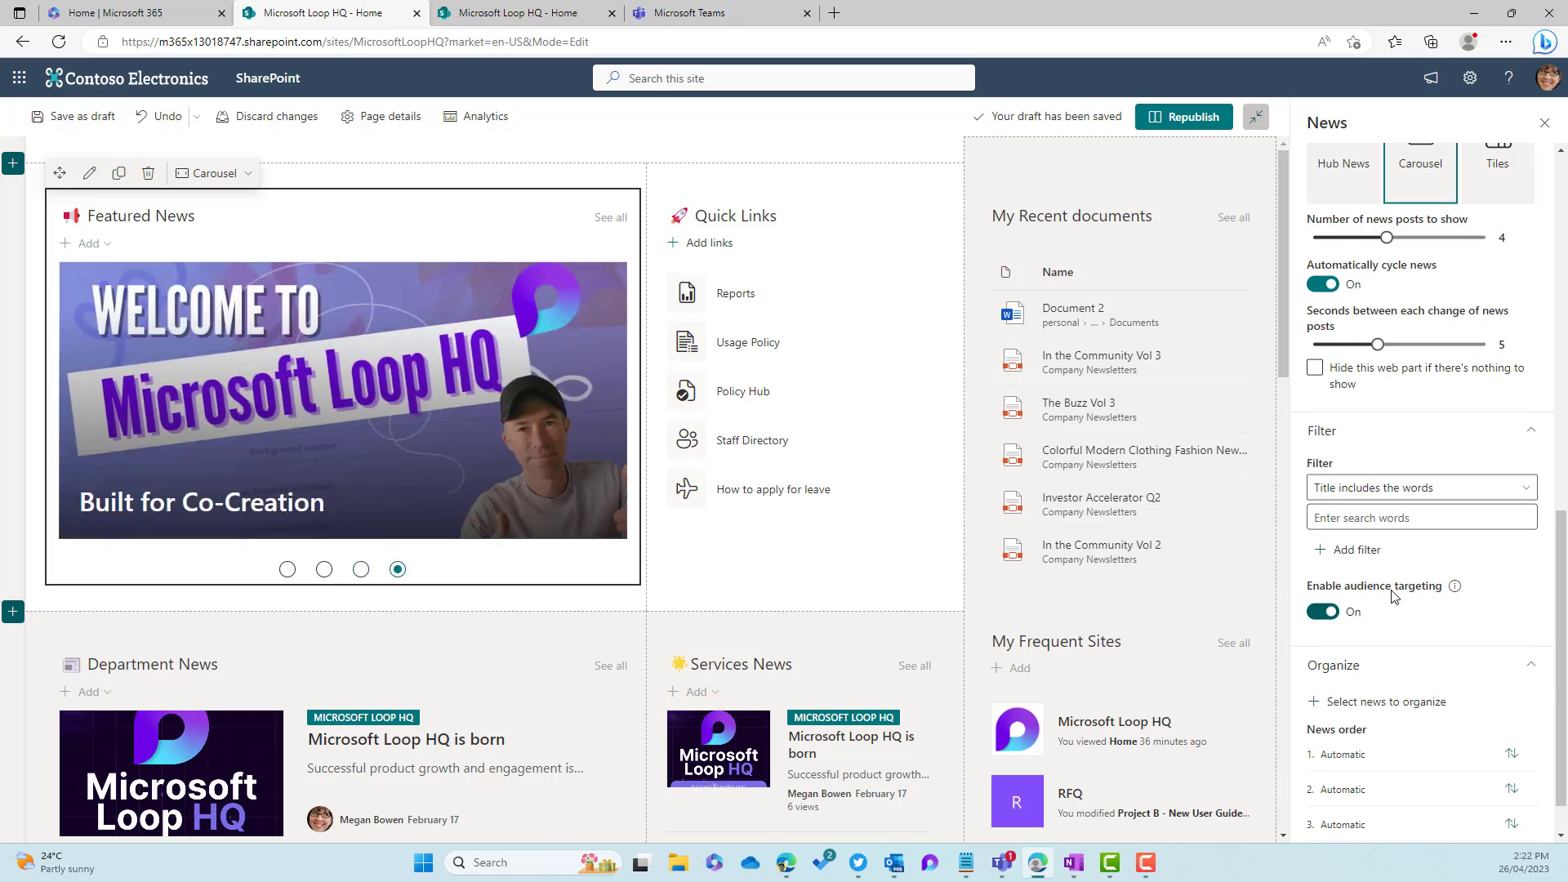
pyautogui.click(1171, 119)
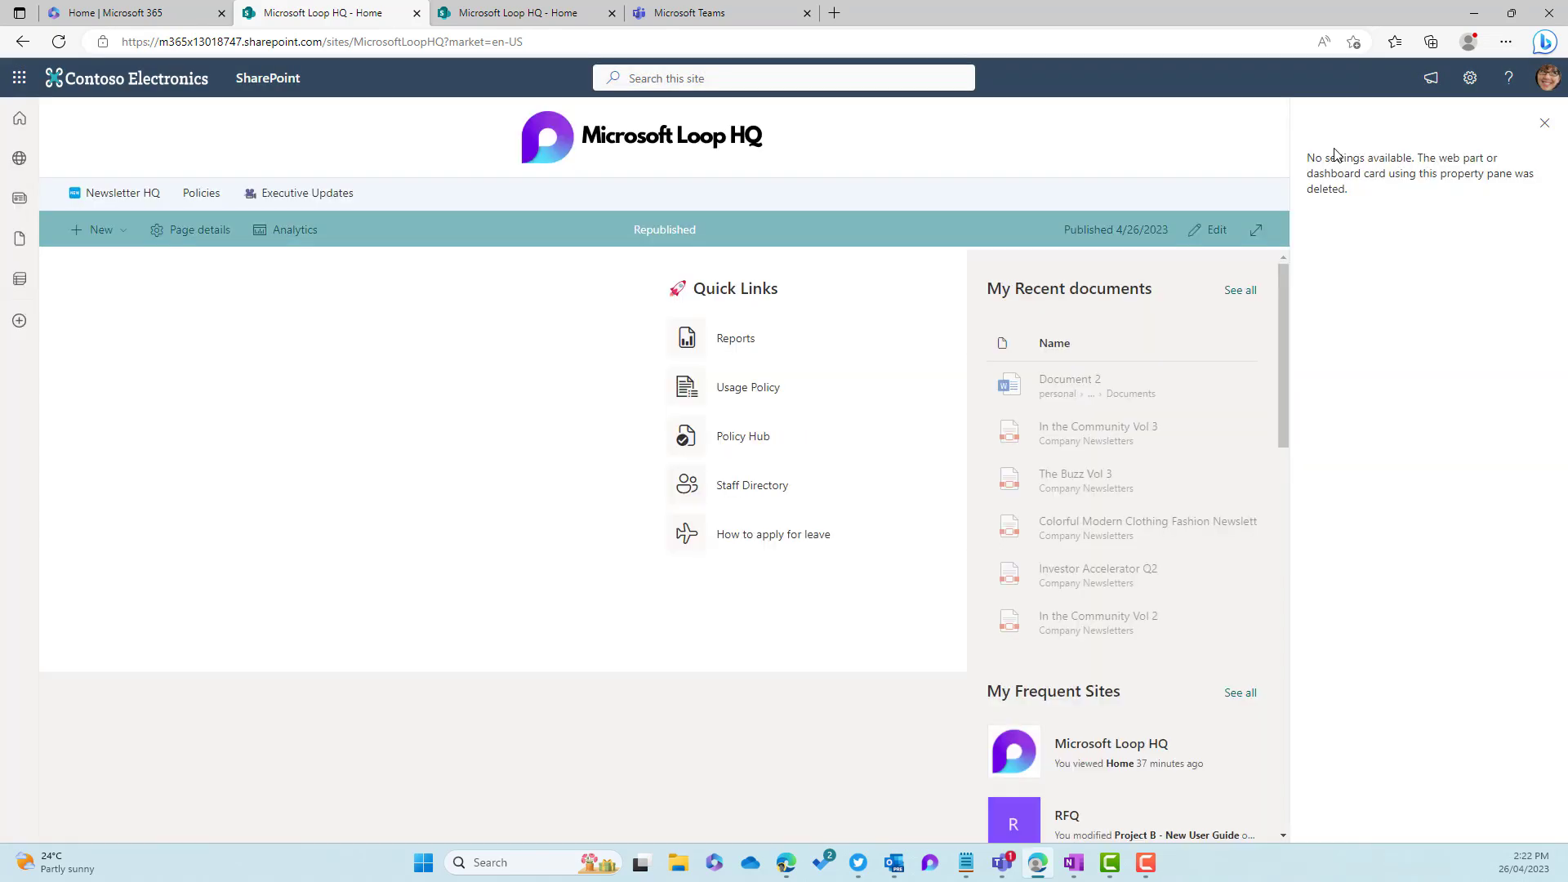
# Enable audience targeting in the library settings of Site Pages, reached through the site contents.
pyautogui.click(1471, 79)
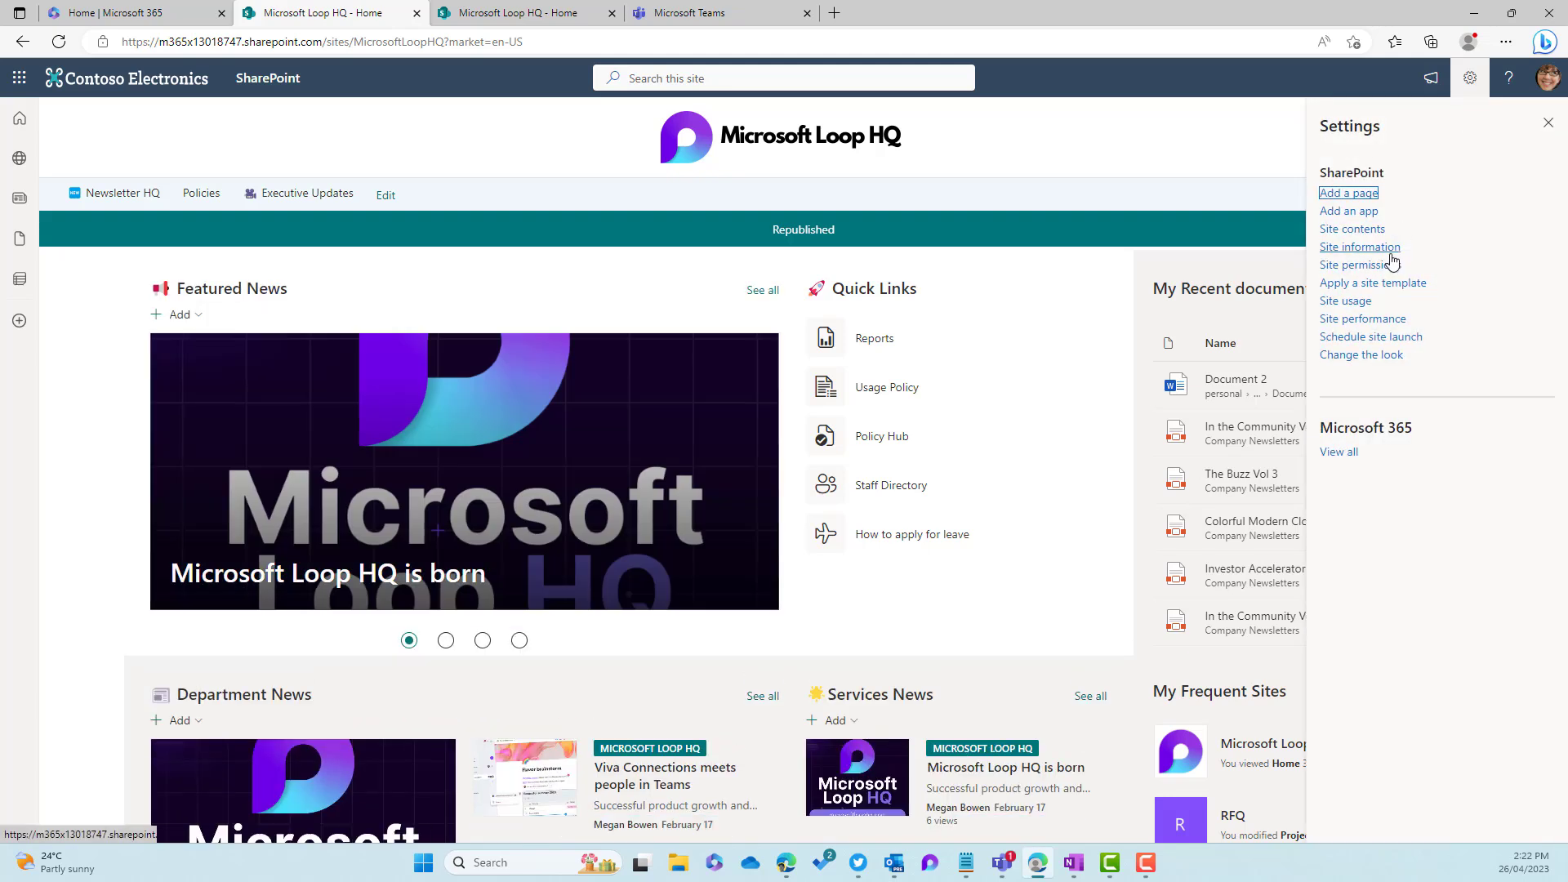
pyautogui.click(1363, 232)
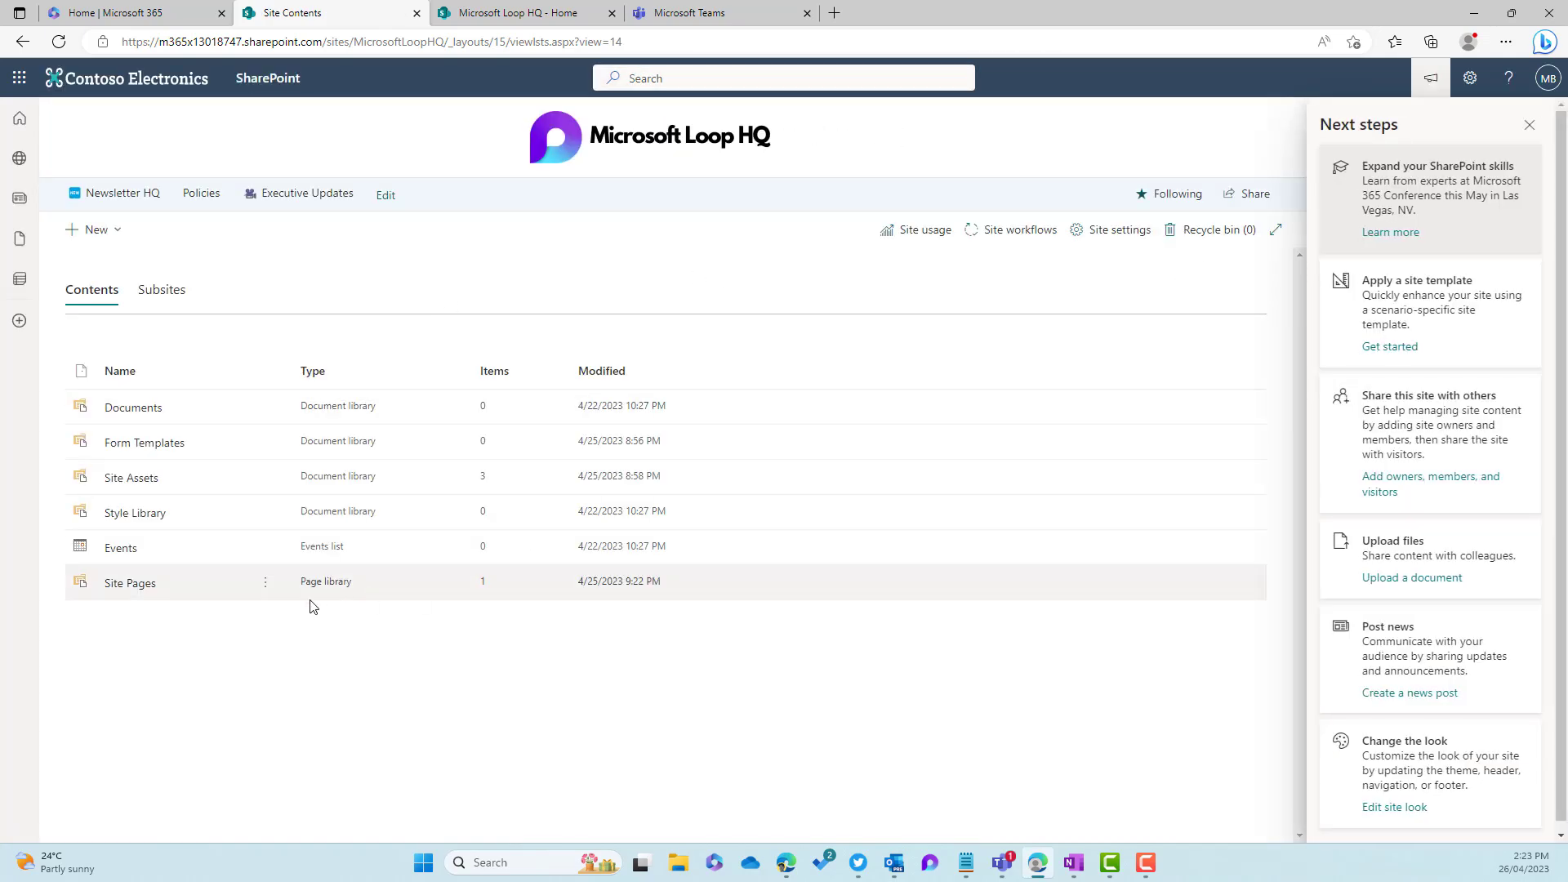
pyautogui.click(265, 582)
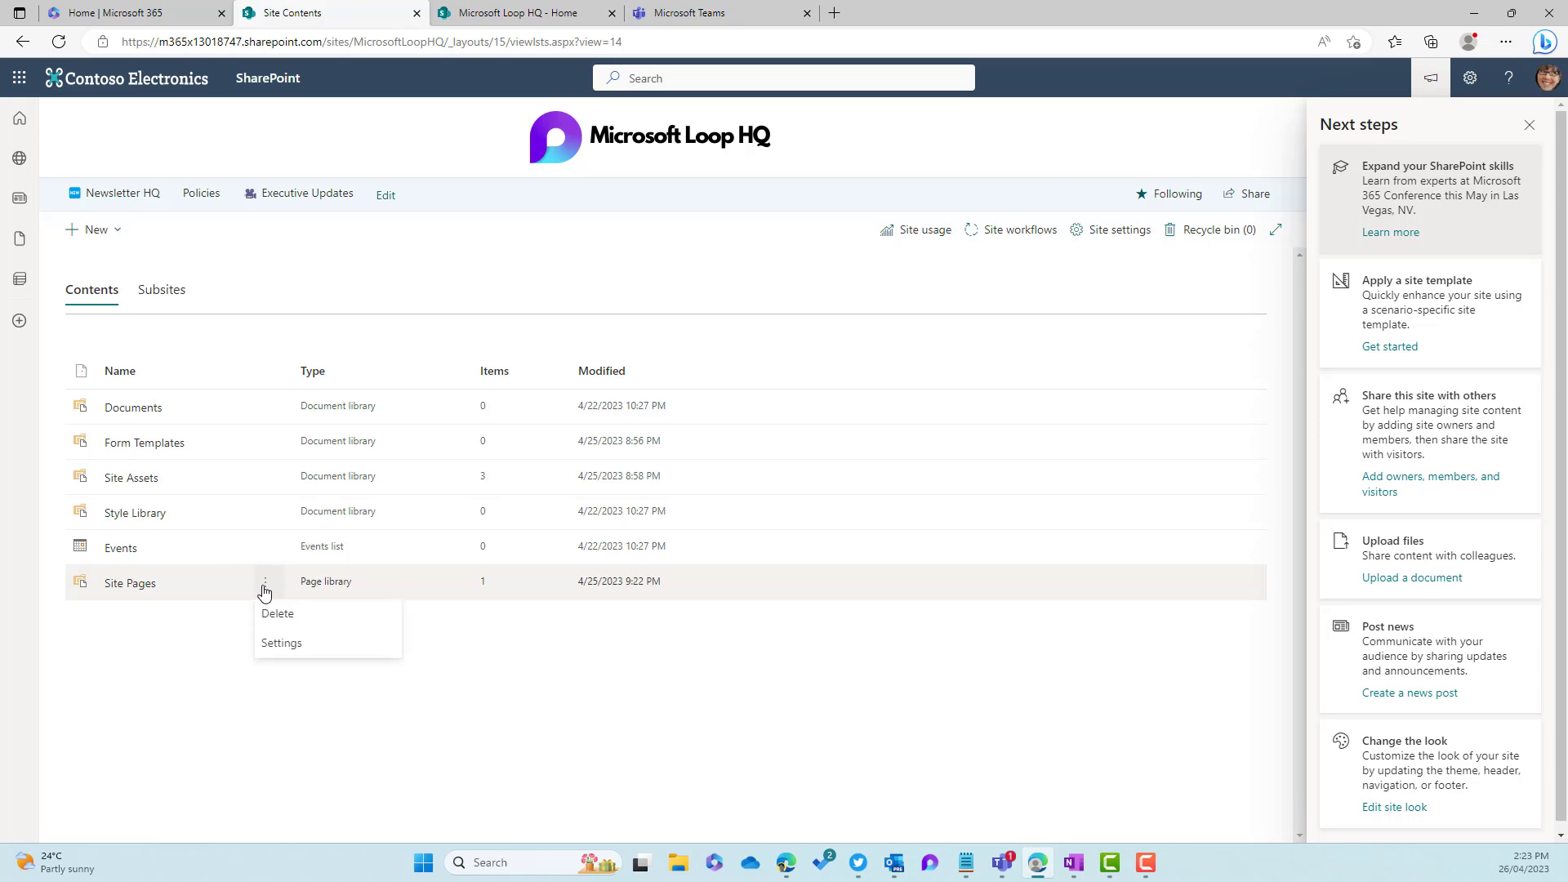
pyautogui.click(280, 646)
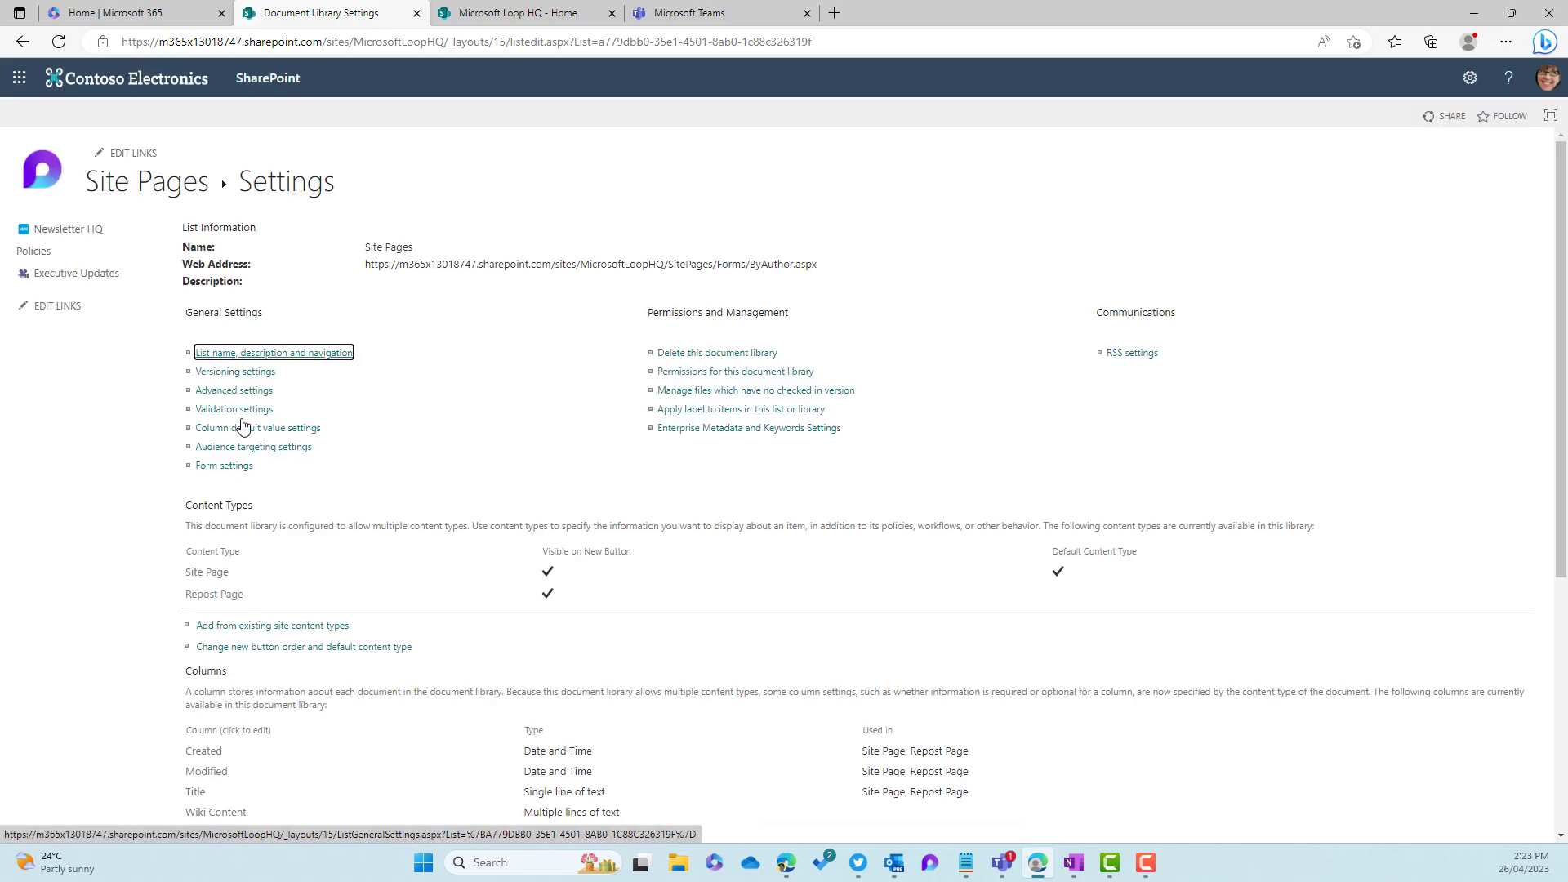
pyautogui.click(224, 448)
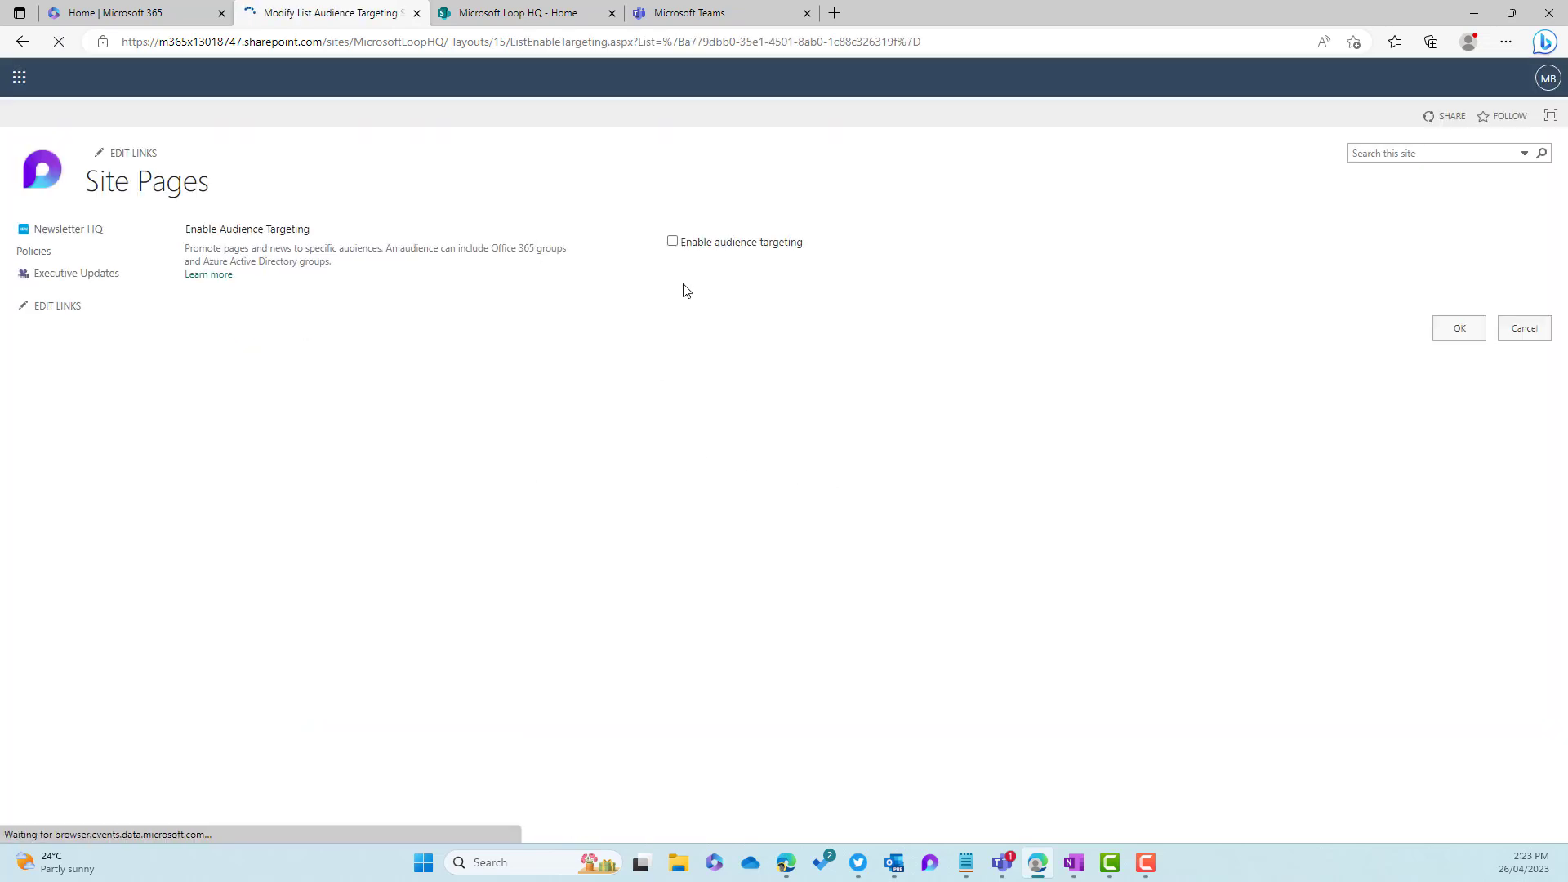
pyautogui.click(673, 241)
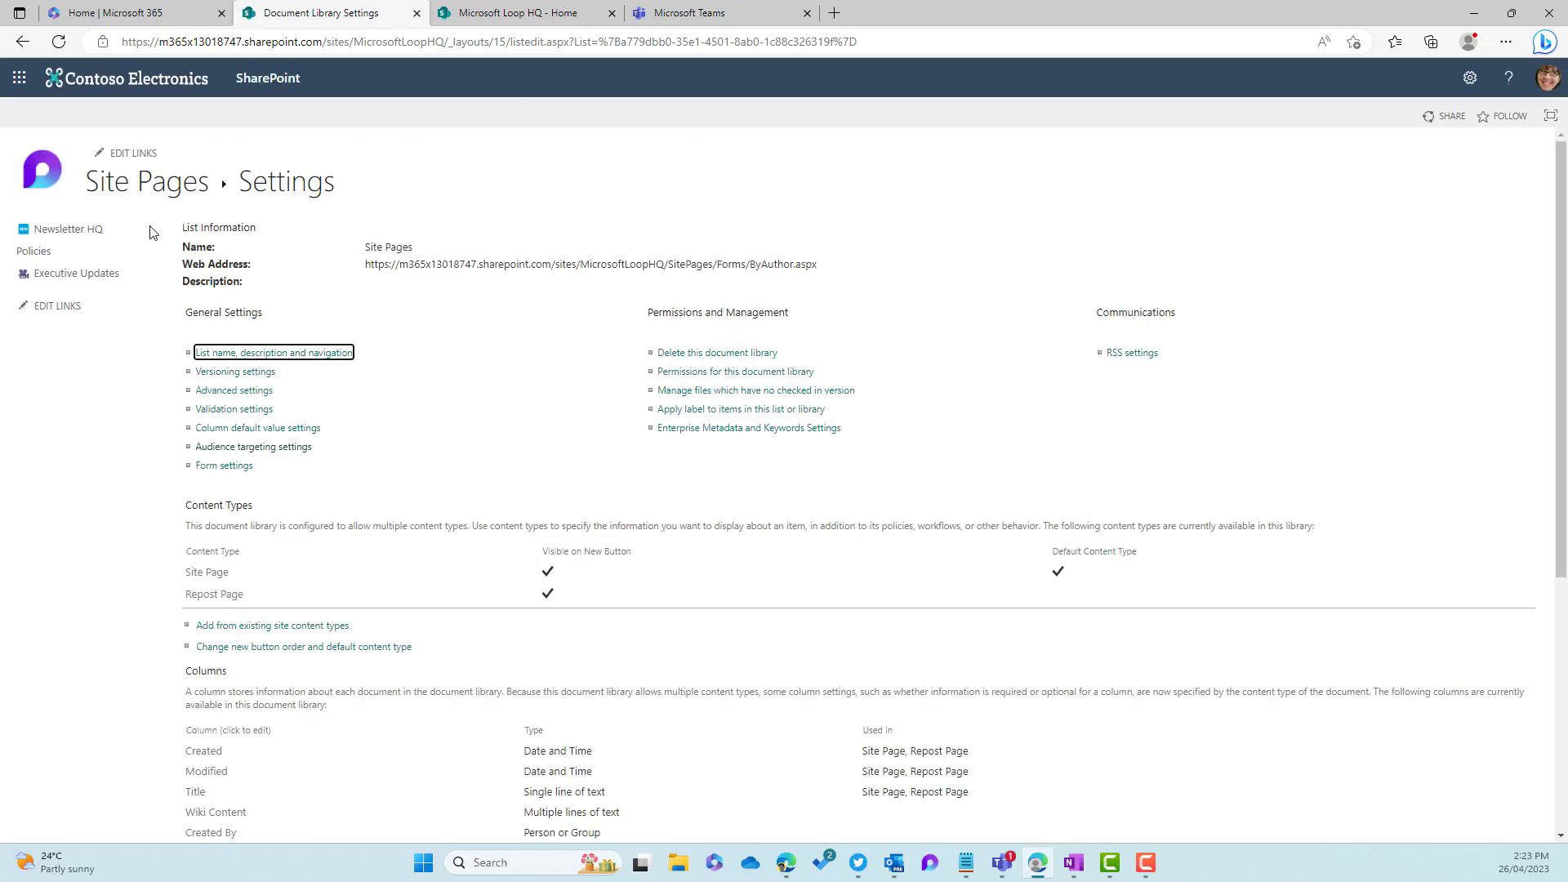
# Return to the home page in edit mode and enable audience targeting on the Quick Links web part.
pyautogui.click(74, 230)
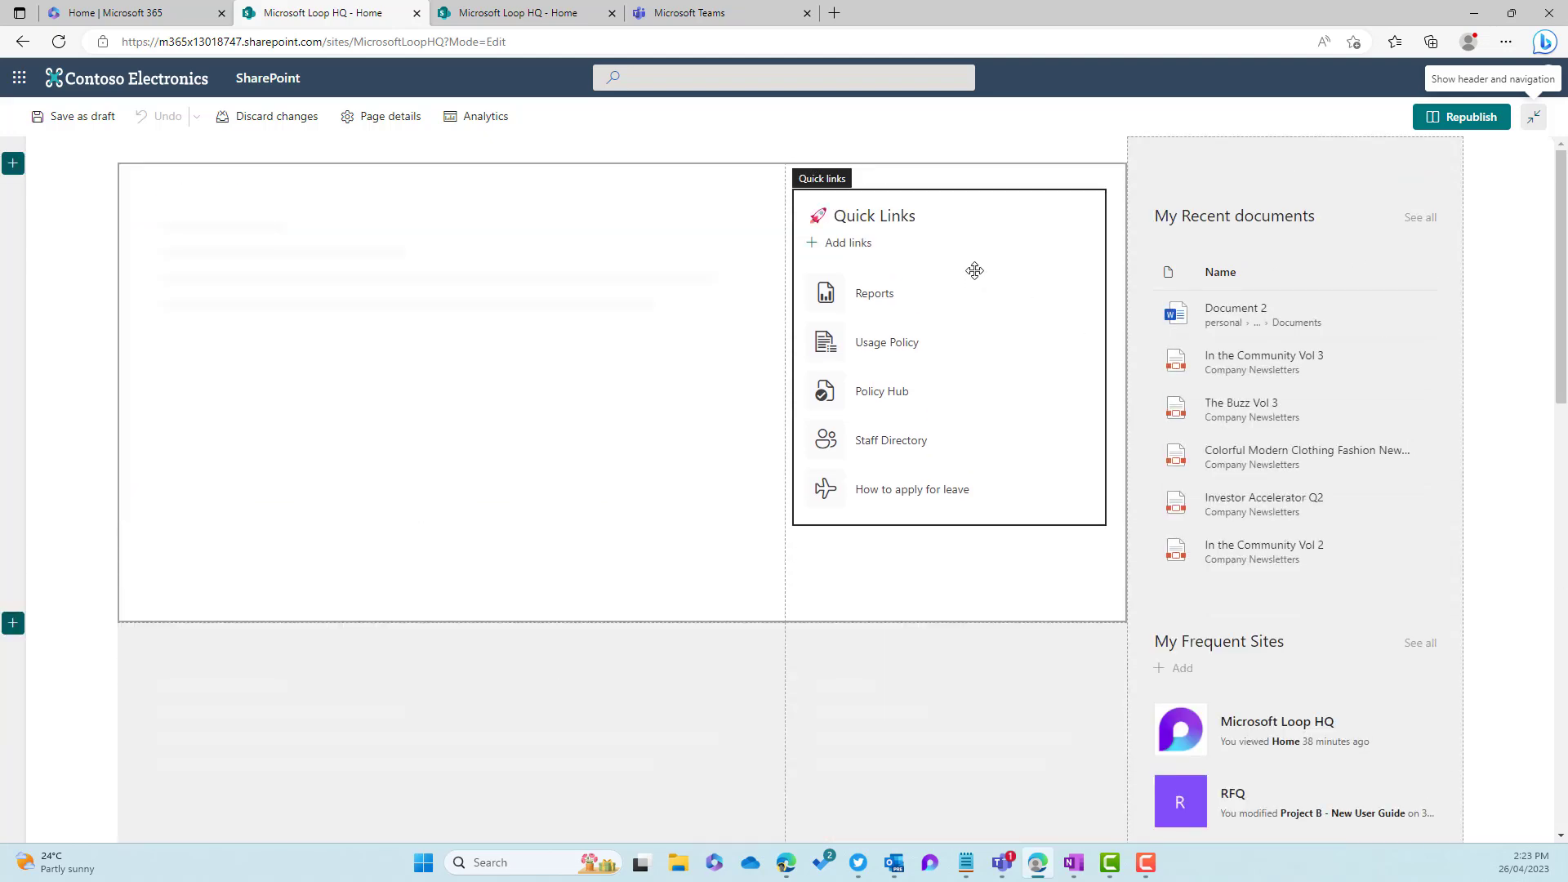
pyautogui.click(848, 207)
pyautogui.click(837, 176)
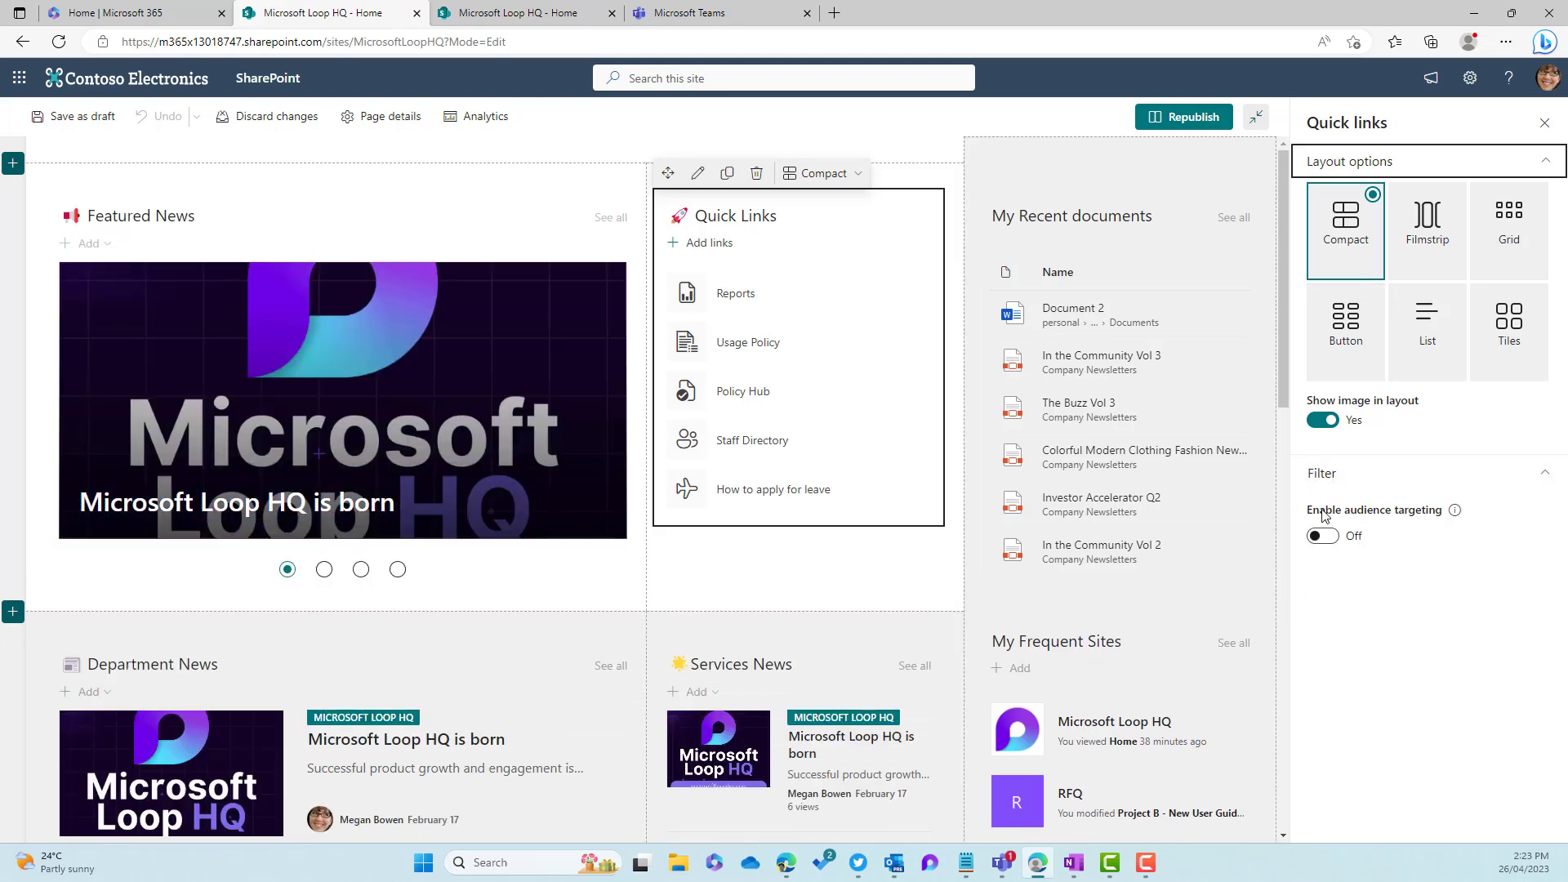
pyautogui.moveTo(1321, 511); pyautogui.dragTo(1430, 511)
pyautogui.click(1322, 536)
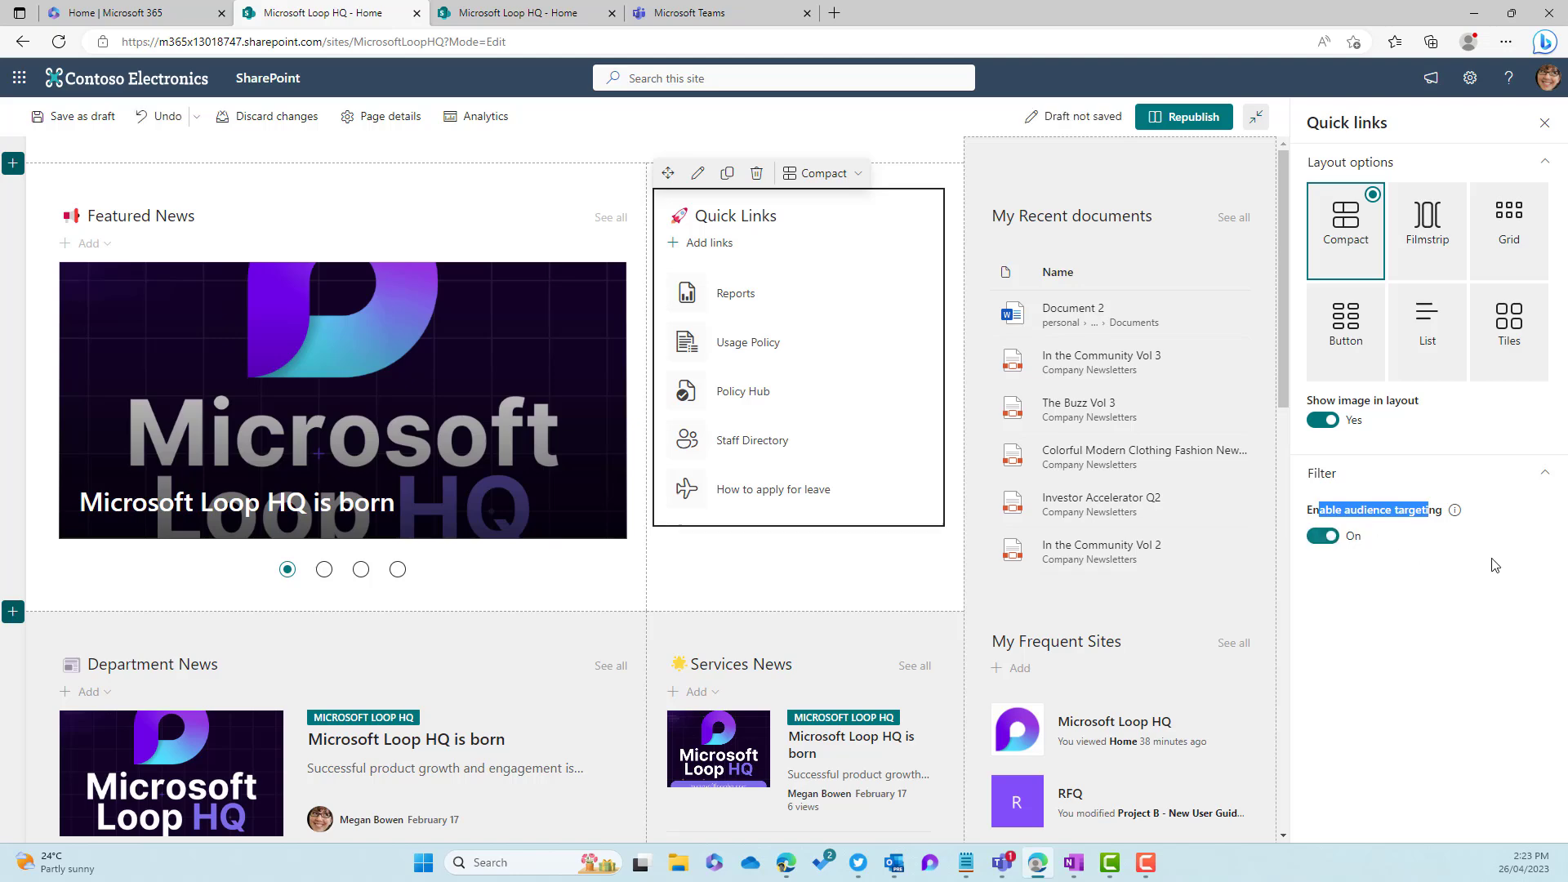
# Add the Home page from the recent items as a new link in Quick Links.
pyautogui.click(711, 244)
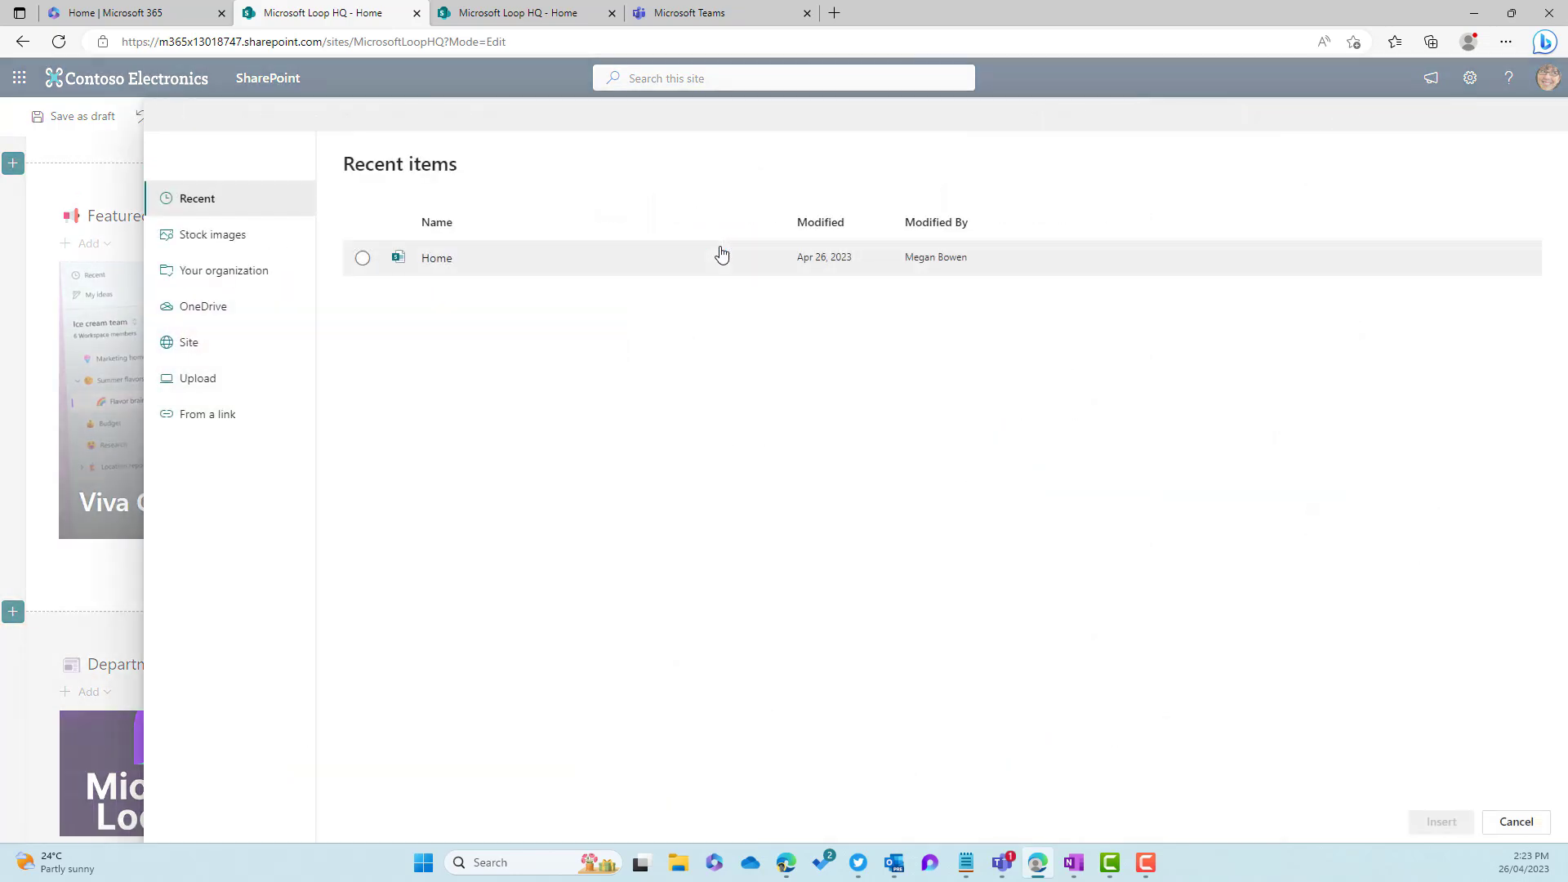
pyautogui.click(573, 263)
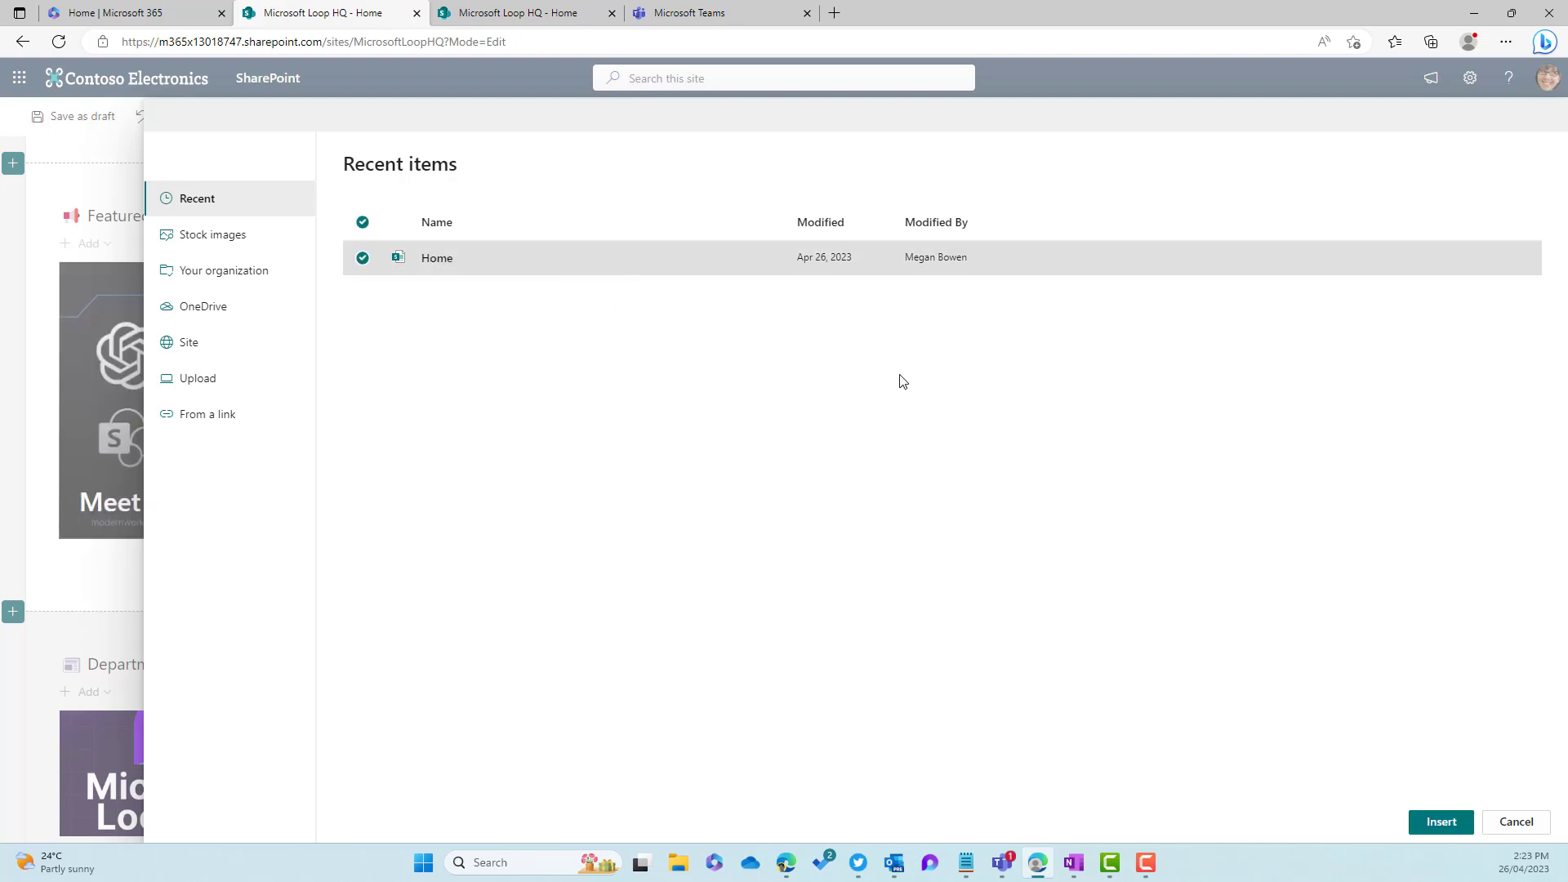
pyautogui.click(1442, 824)
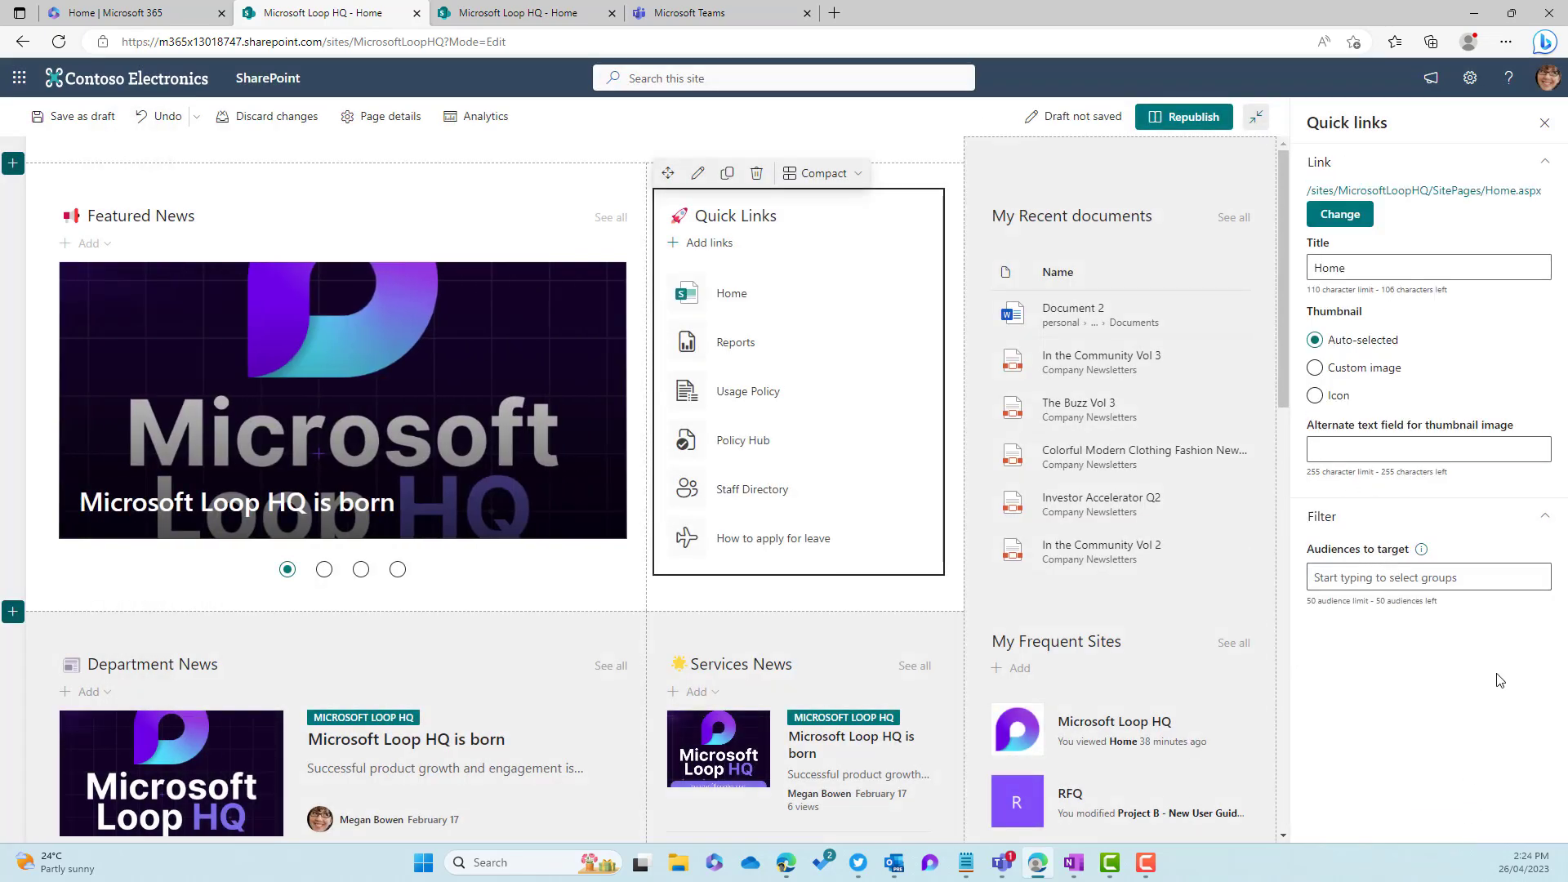
# Switch the new quick link's thumbnail to an icon and set its title to Department Resources.
pyautogui.click(1364, 576)
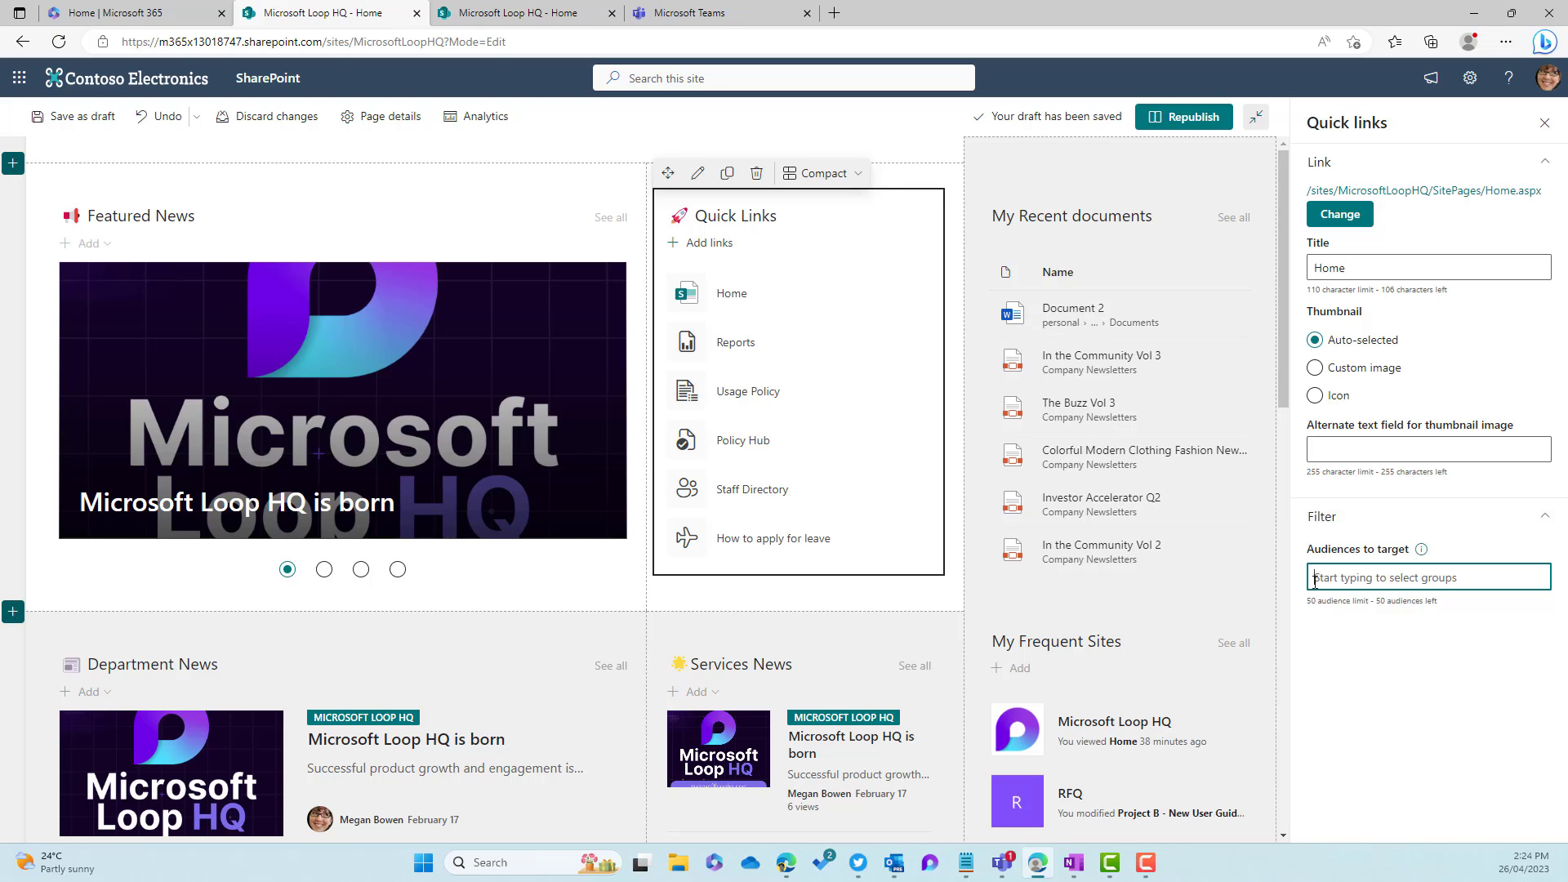
pyautogui.click(1315, 396)
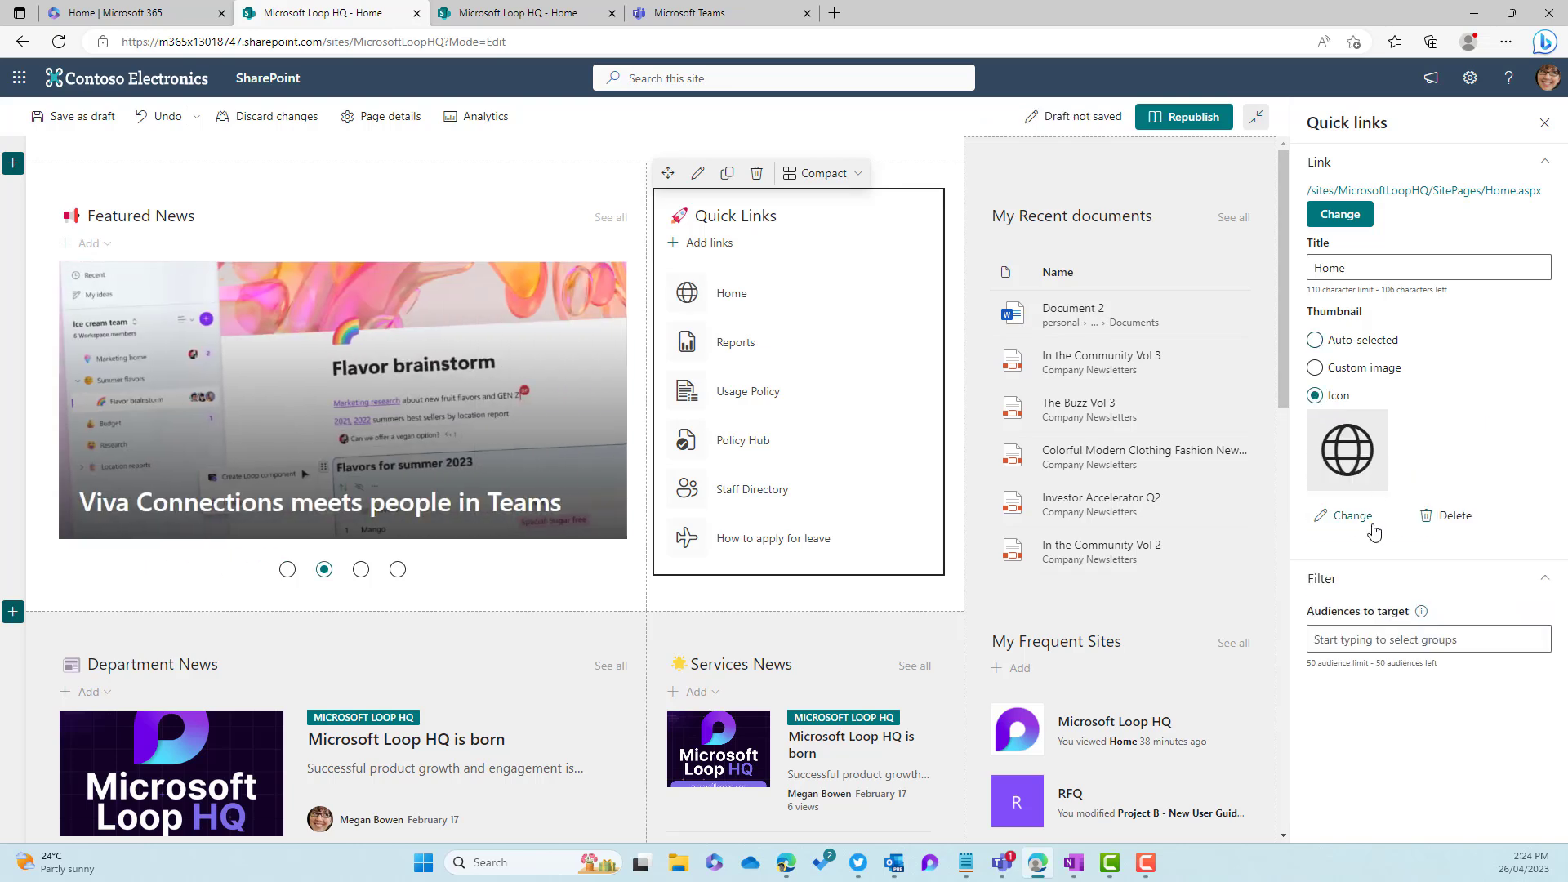
pyautogui.moveTo(1356, 269); pyautogui.dragTo(1298, 278)
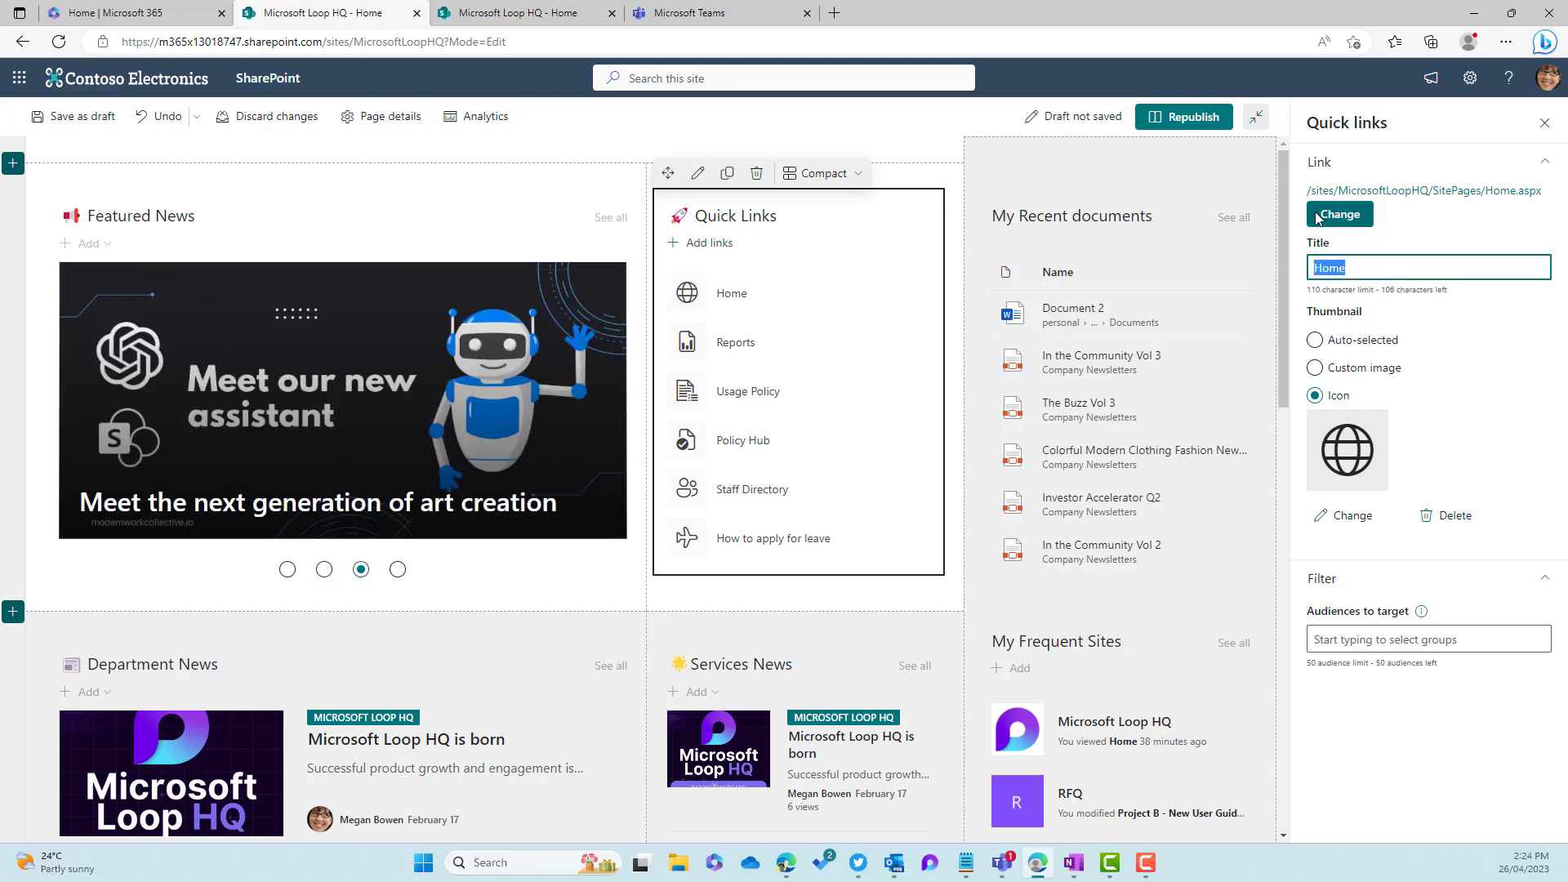
pyautogui.write('artment Re')
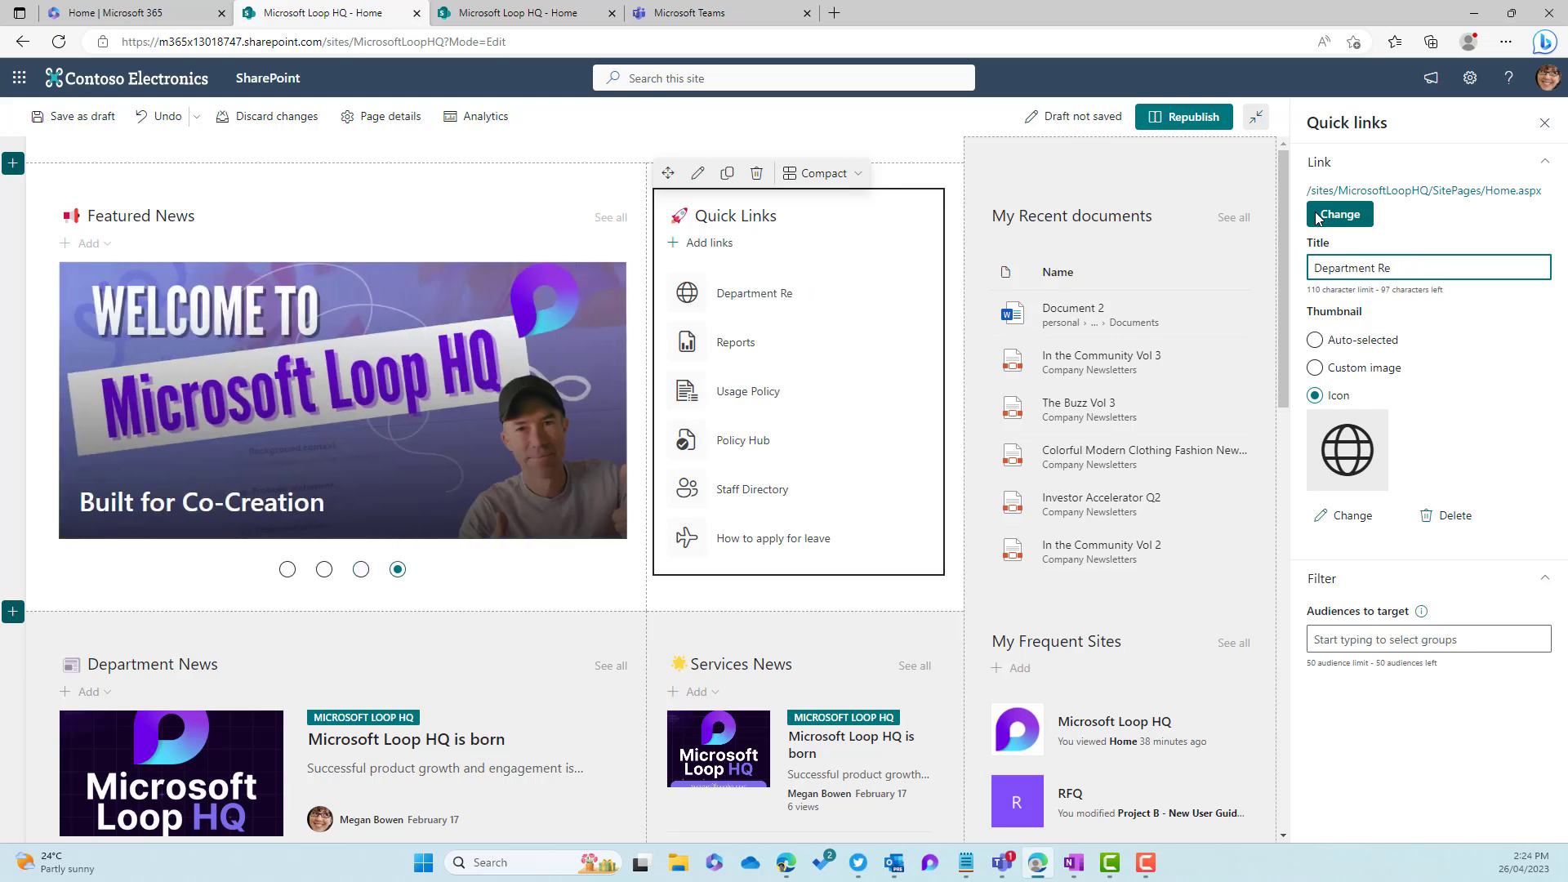
pyautogui.write('sources')
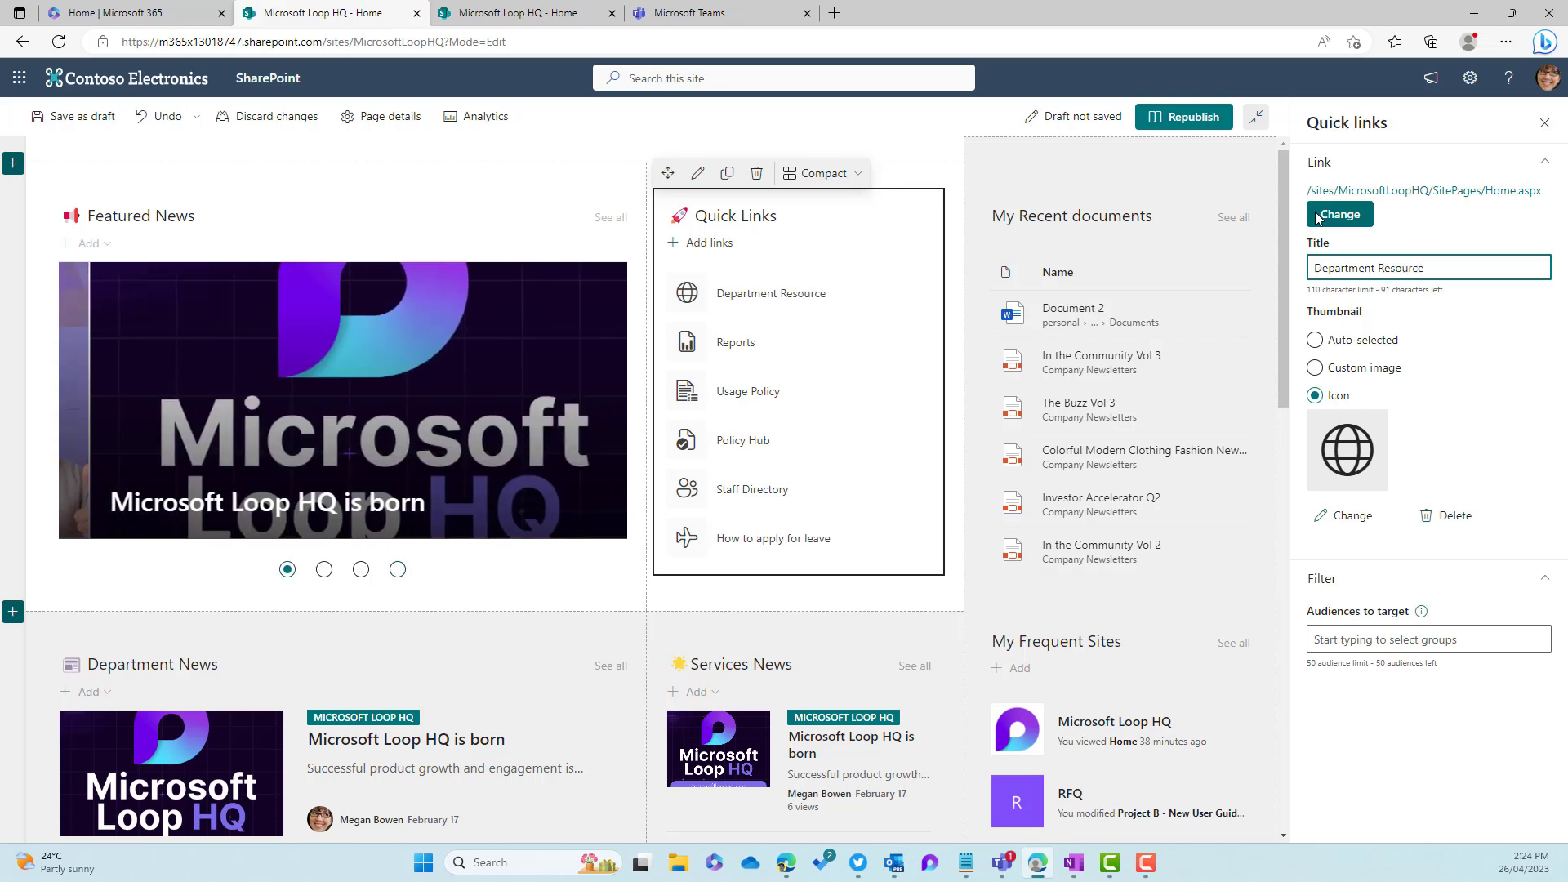
# Target the Department Resources link to the sg-IT group and republish the home page.
pyautogui.click(1365, 645)
pyautogui.write('sg-')
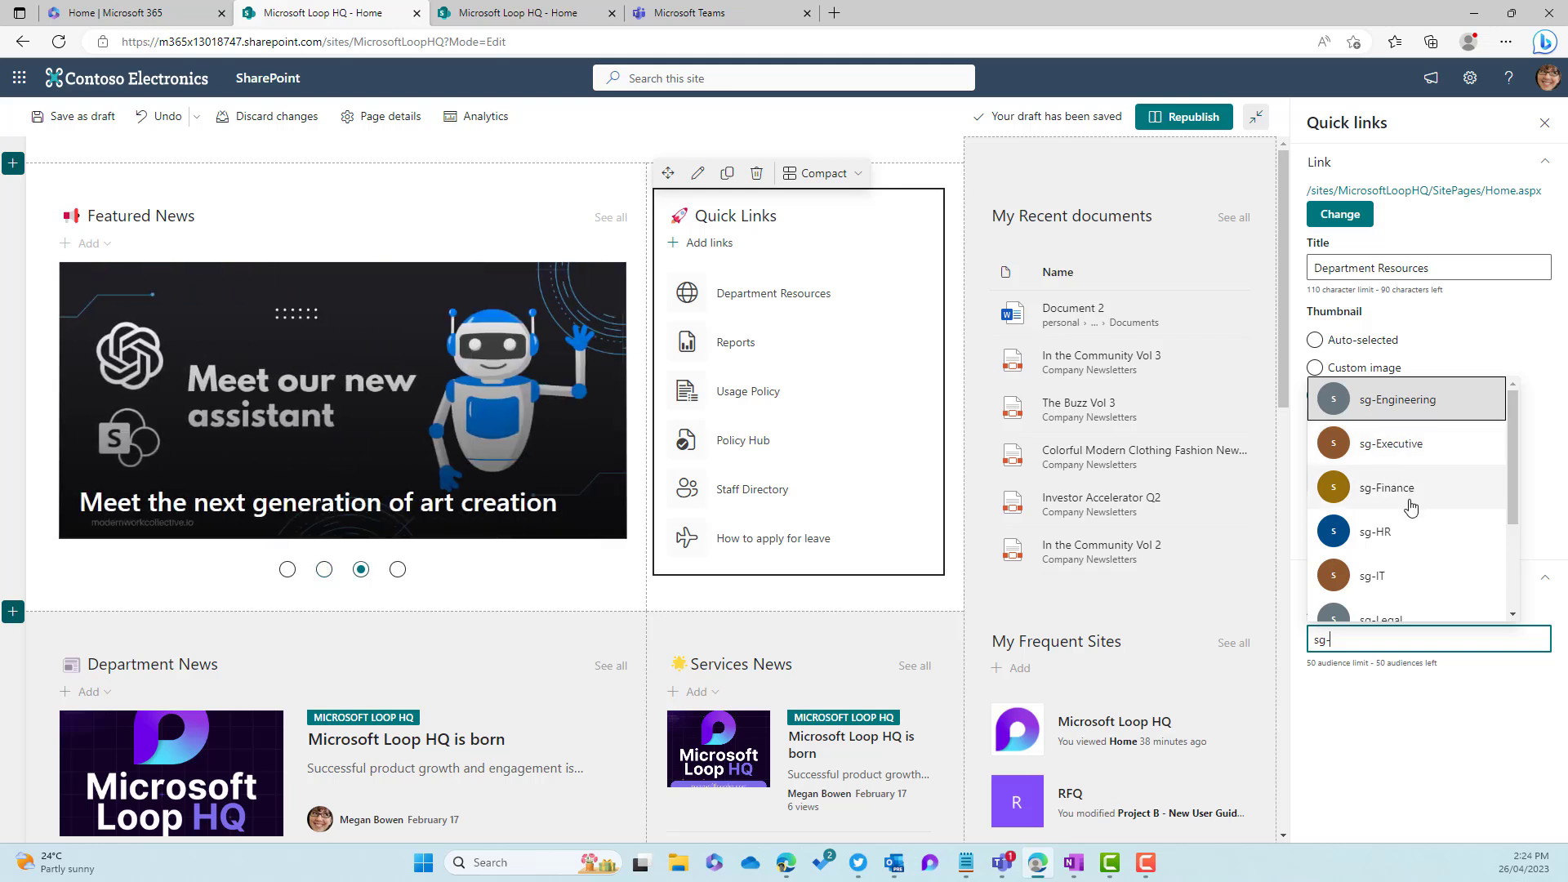
pyautogui.click(1380, 580)
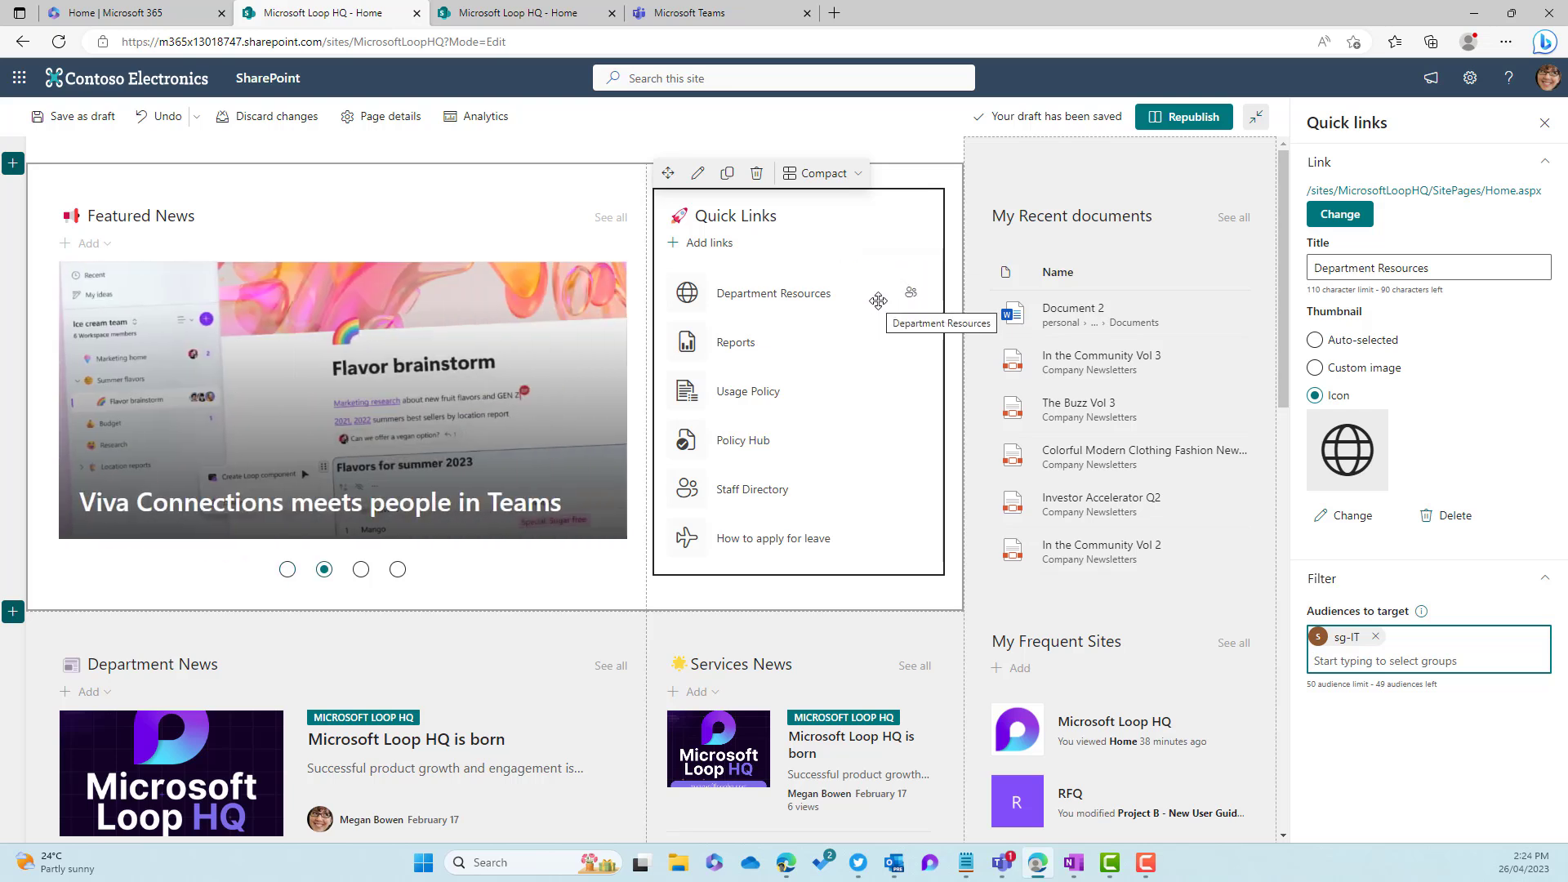
pyautogui.click(1177, 118)
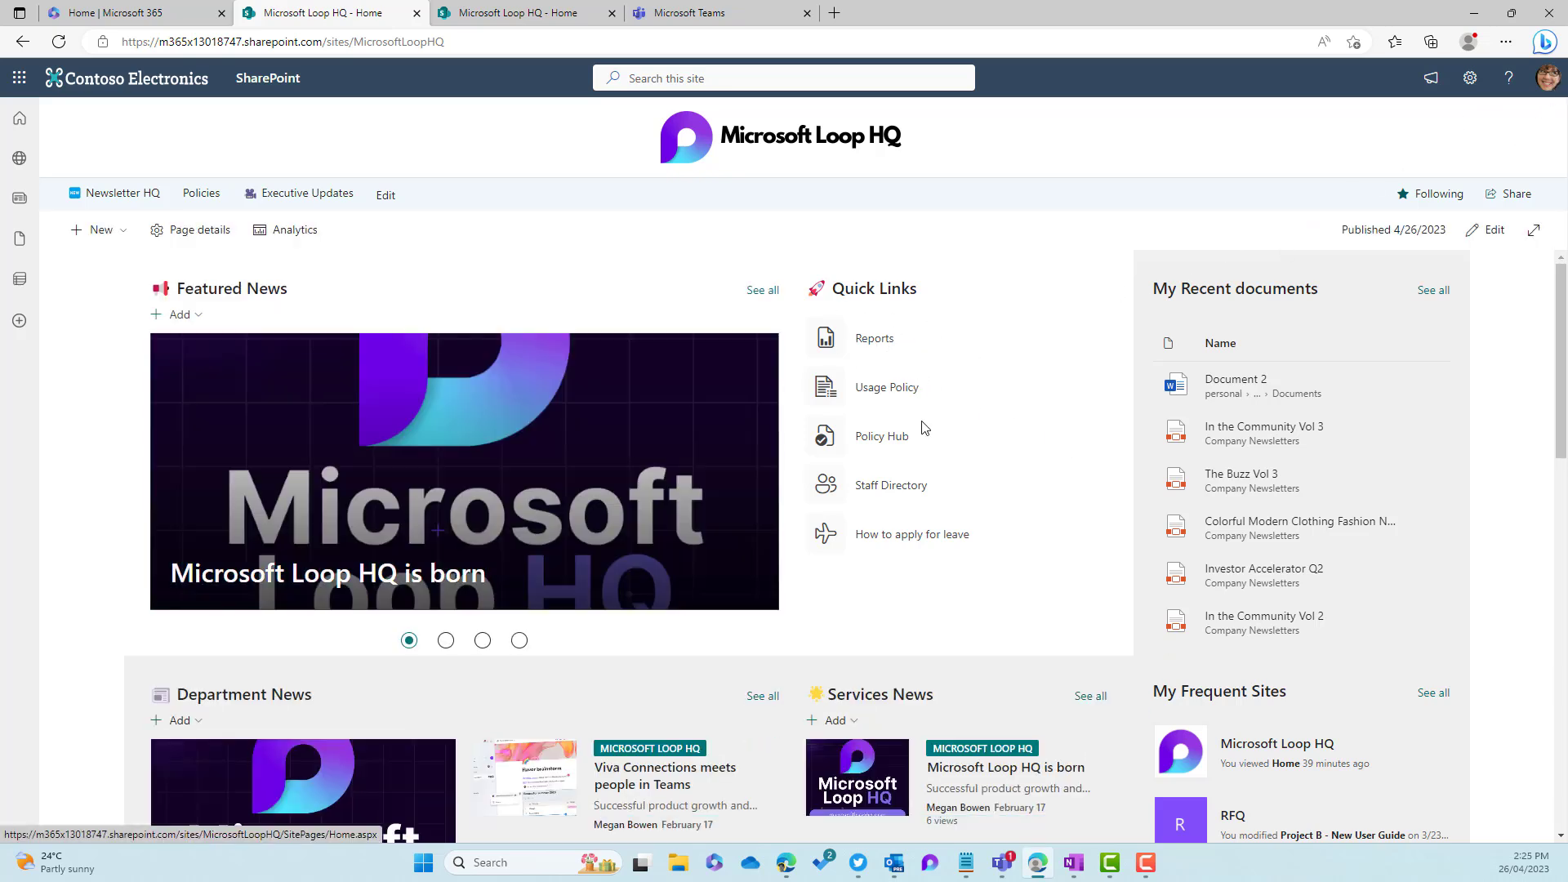
# Reopen the home page for editing and enable audience targeting on the Department News web part.
pyautogui.click(1486, 230)
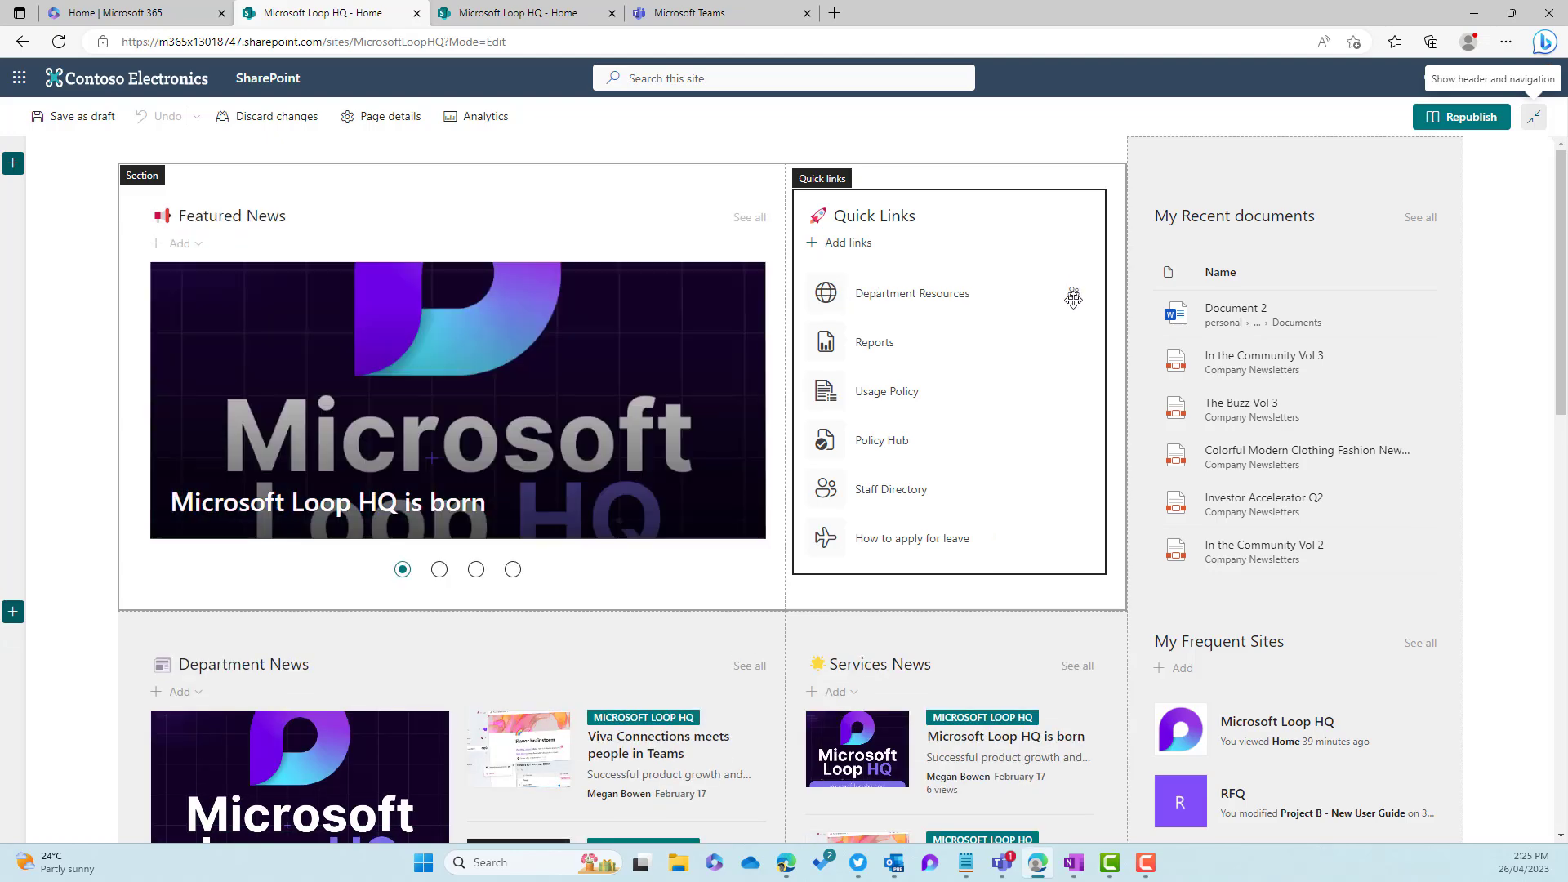
pyautogui.scroll(-4, 1107, 431)
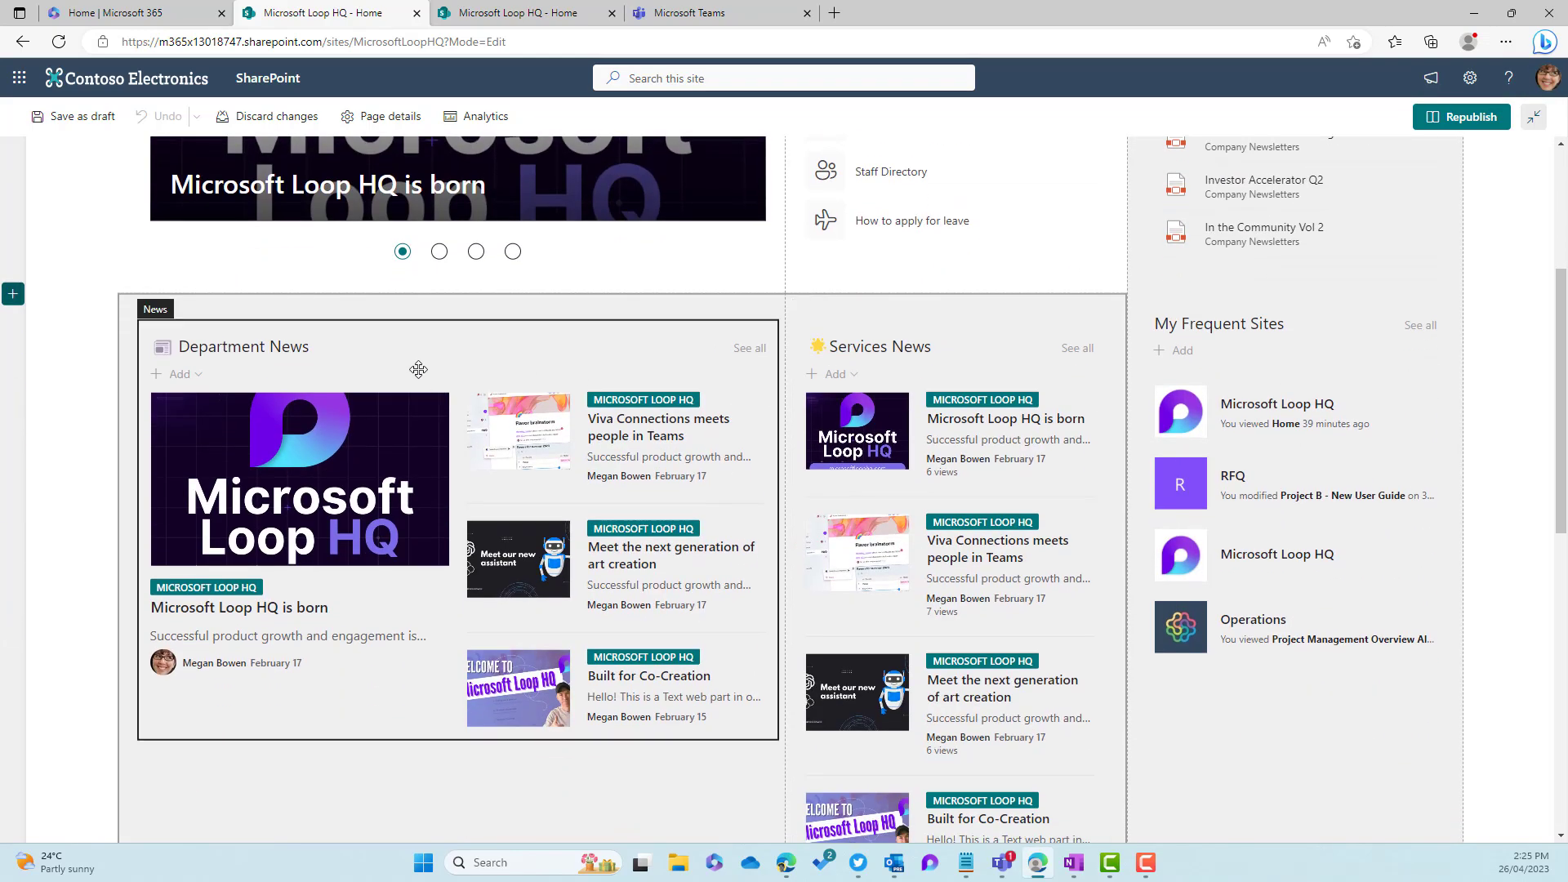
pyautogui.click(182, 305)
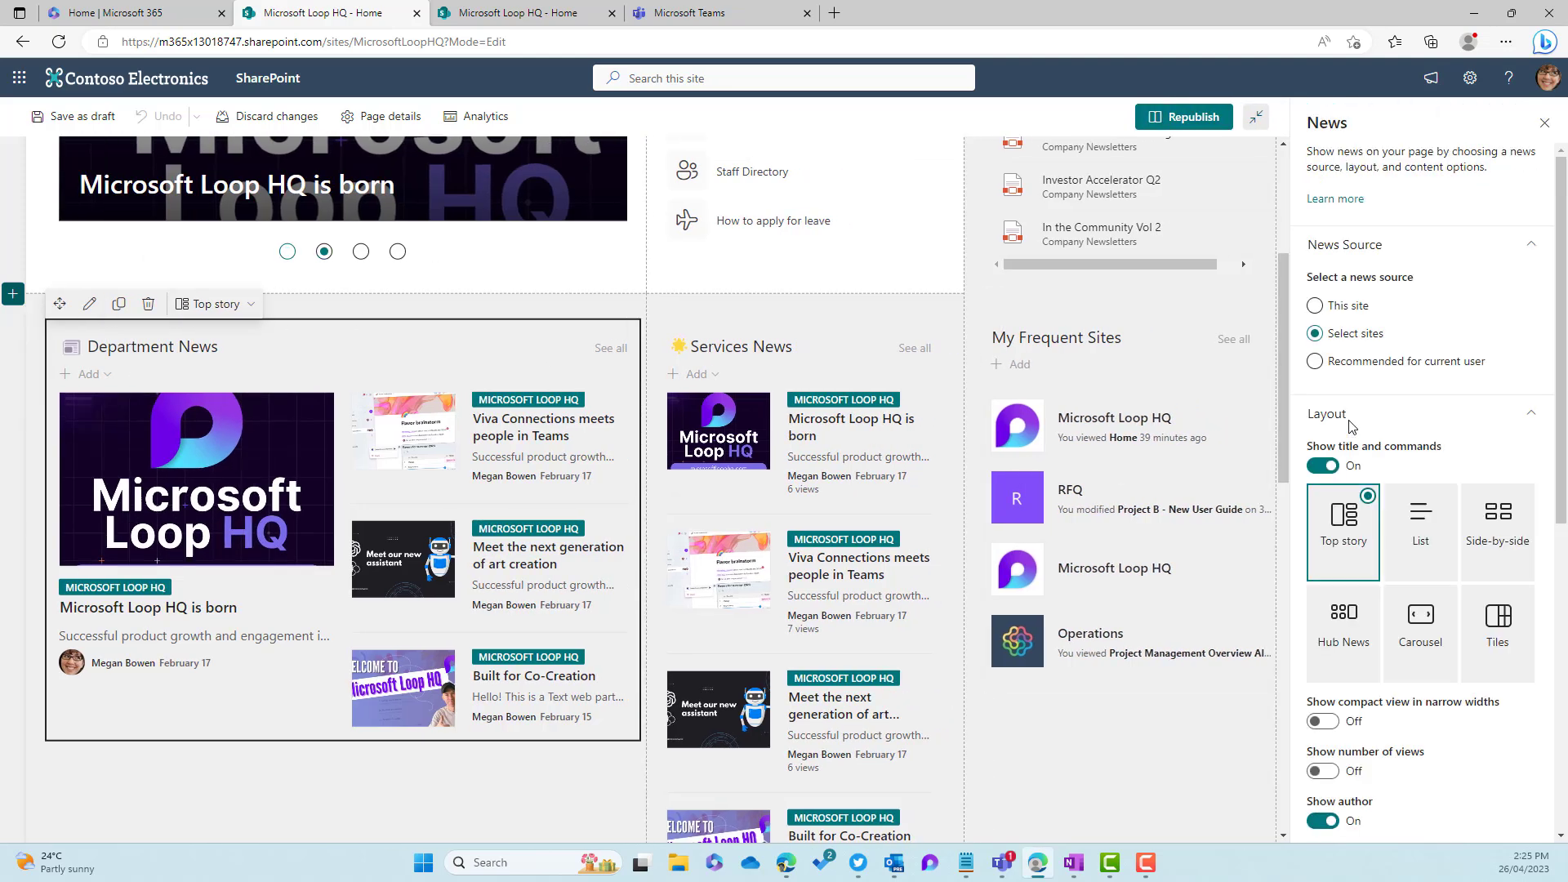
pyautogui.scroll(-7, 1352, 426)
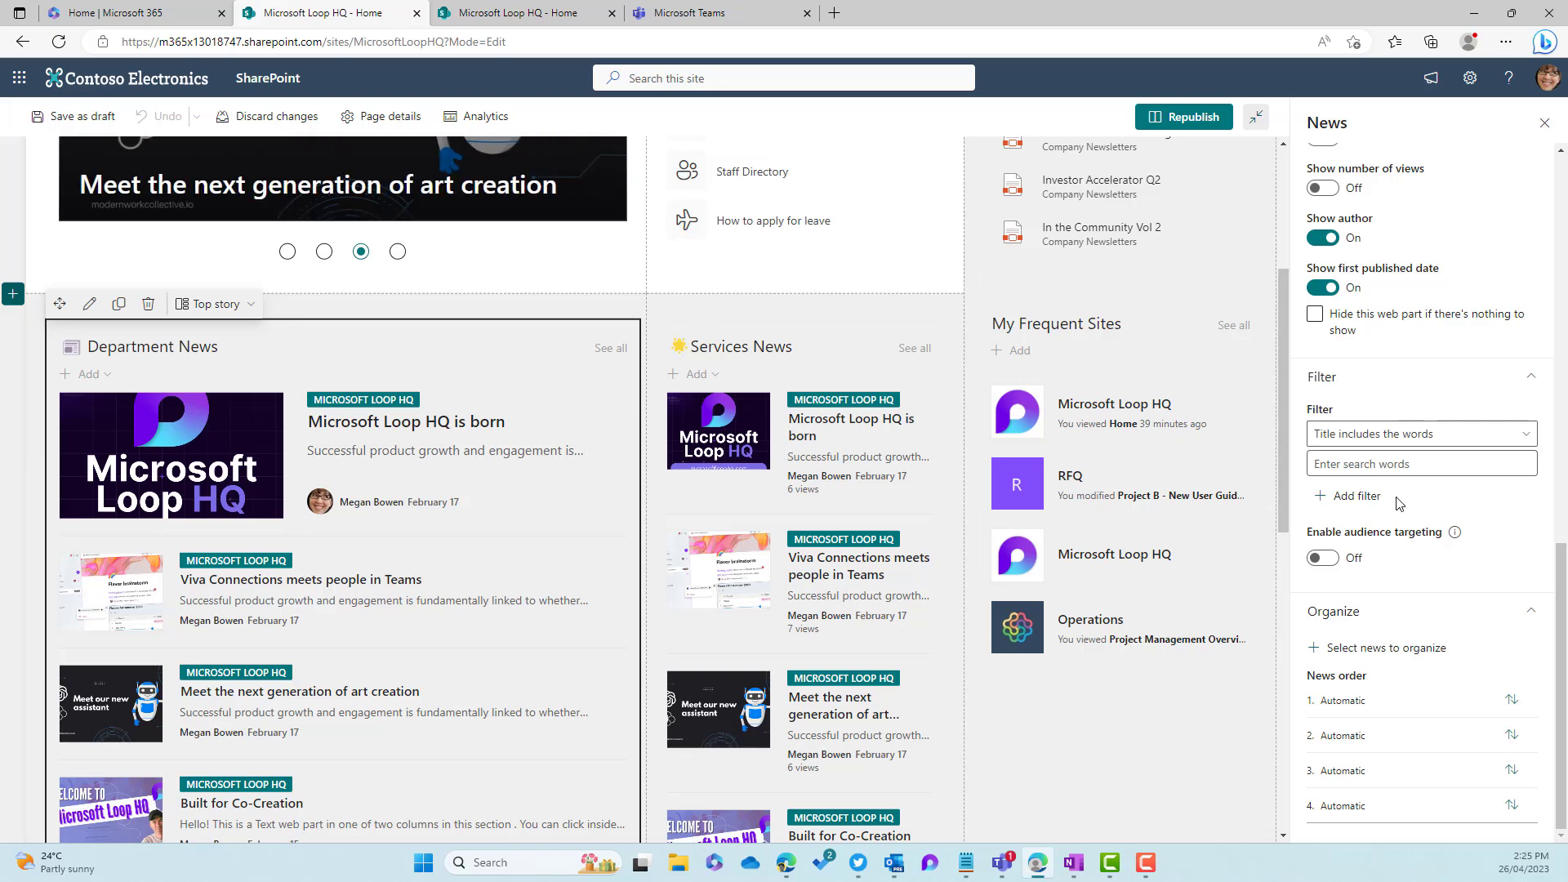
pyautogui.click(1318, 558)
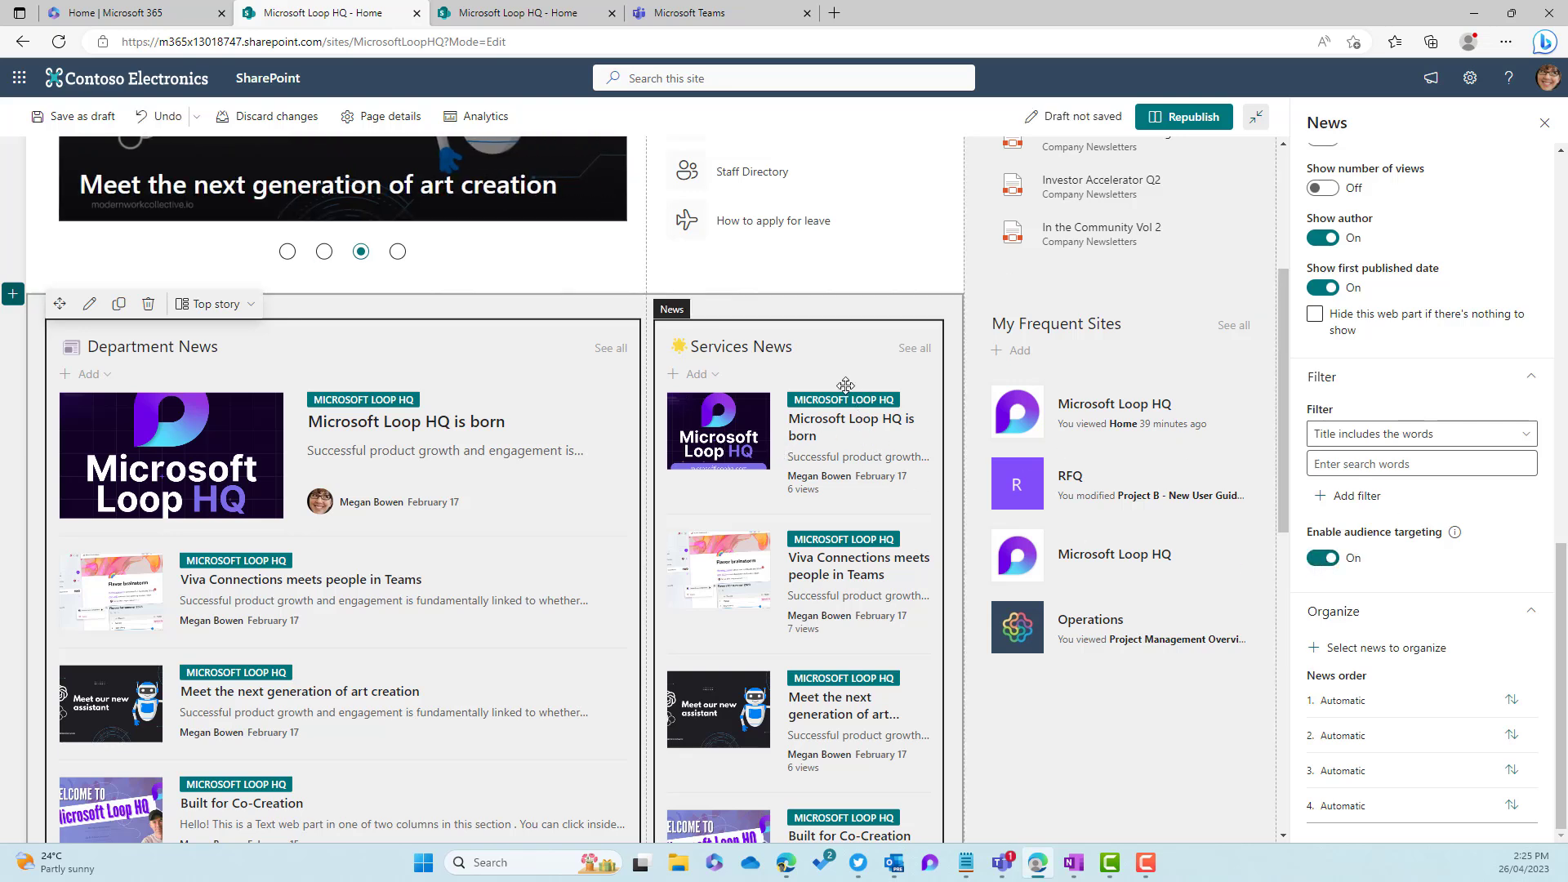
# Enable audience targeting on the Services News web part.
pyautogui.click(830, 364)
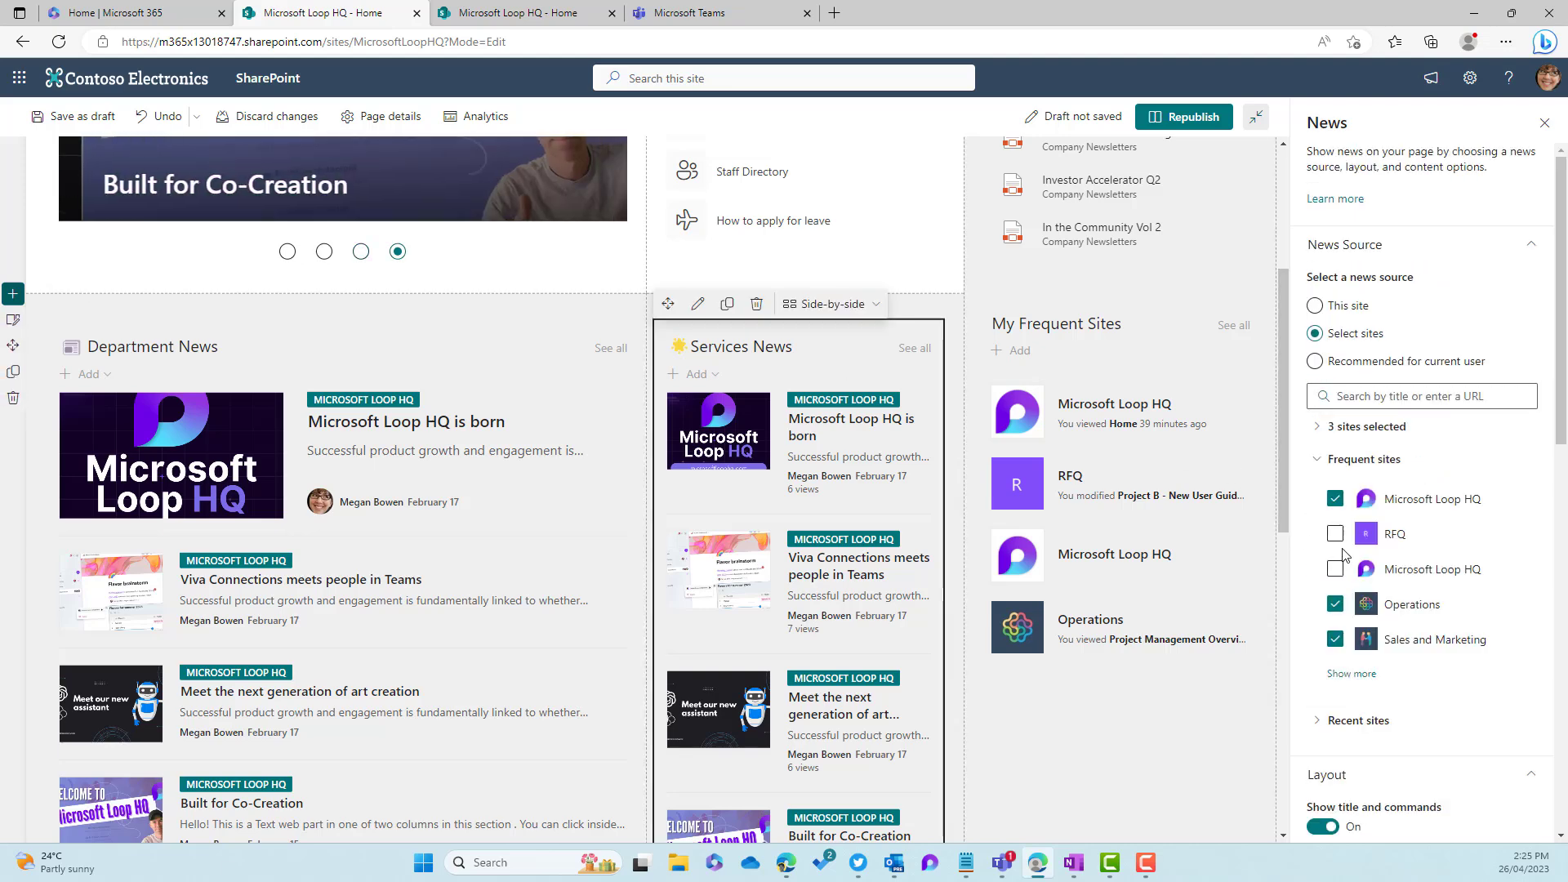
pyautogui.scroll(-5, 1346, 556)
pyautogui.scroll(-5, 1346, 552)
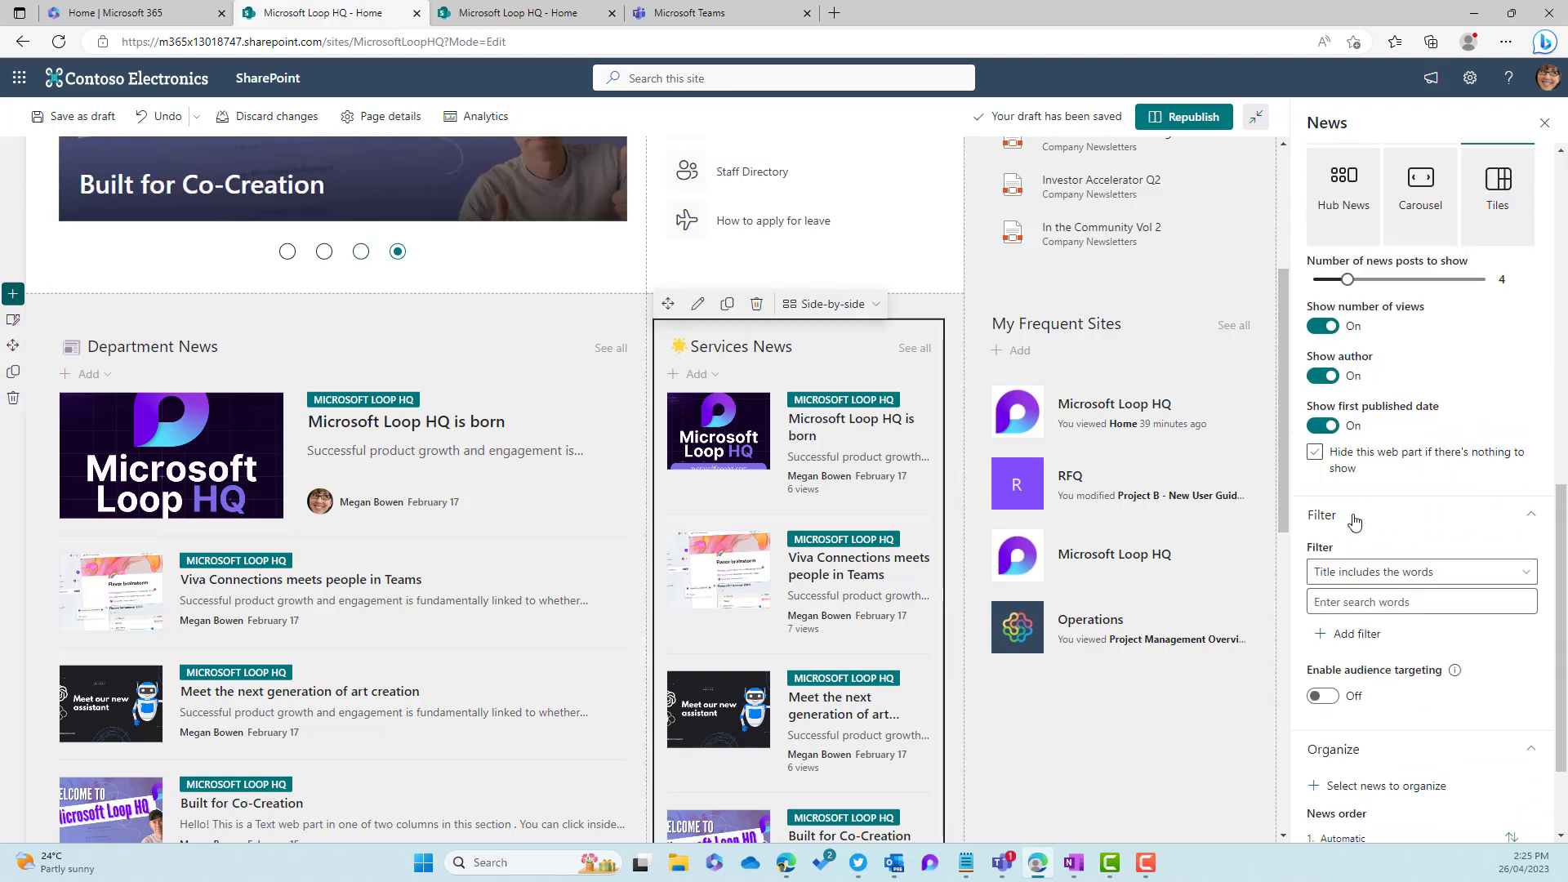
pyautogui.click(1330, 559)
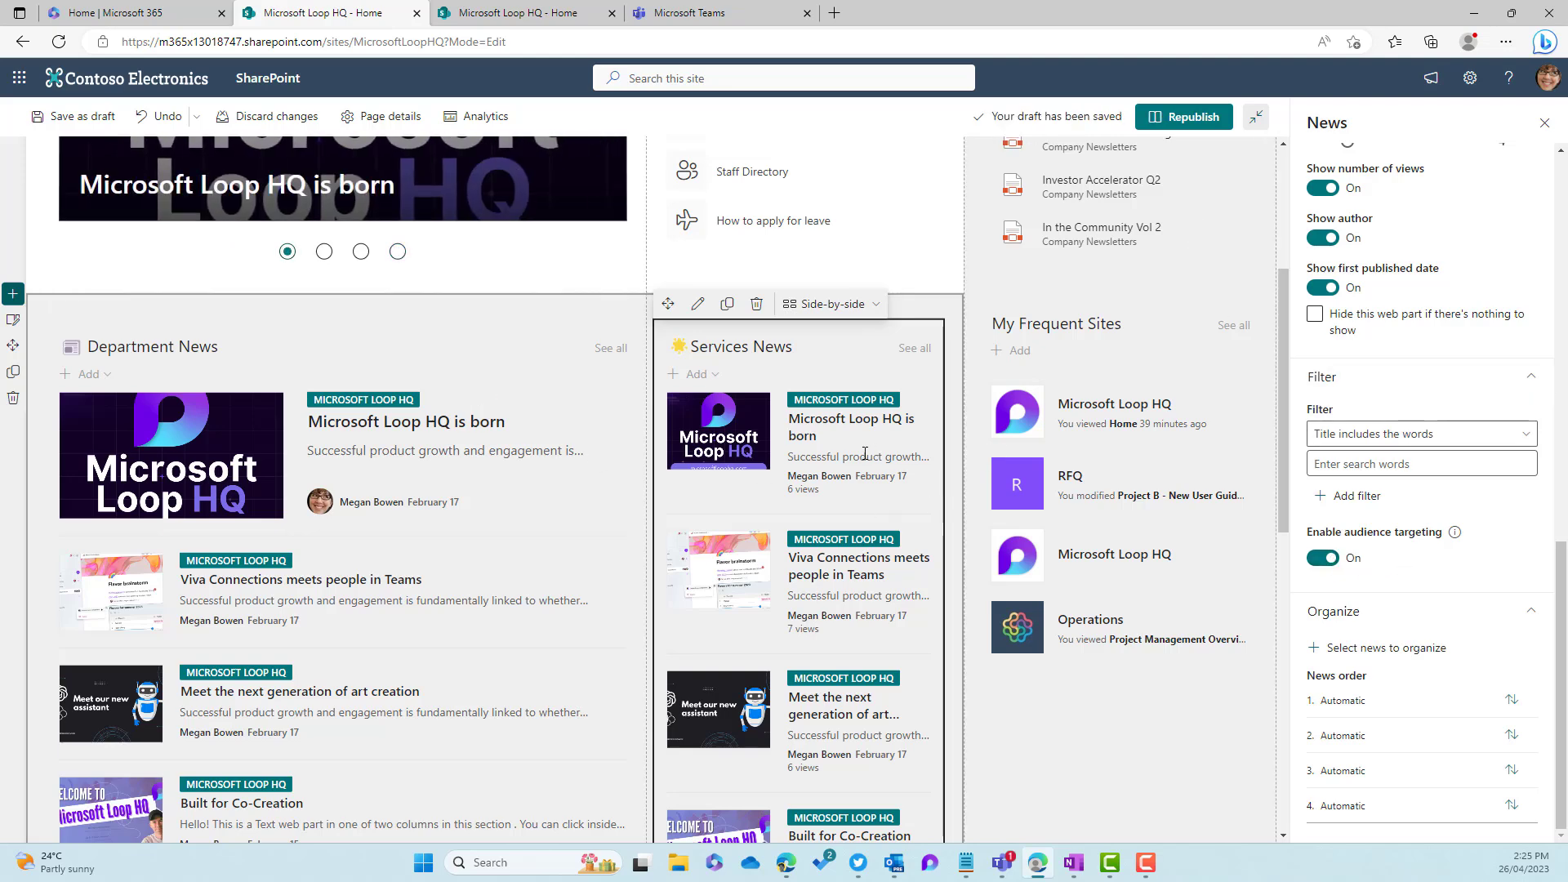
# Enable audience targeting on the Upcoming Events web part.
pyautogui.scroll(-6, 865, 453)
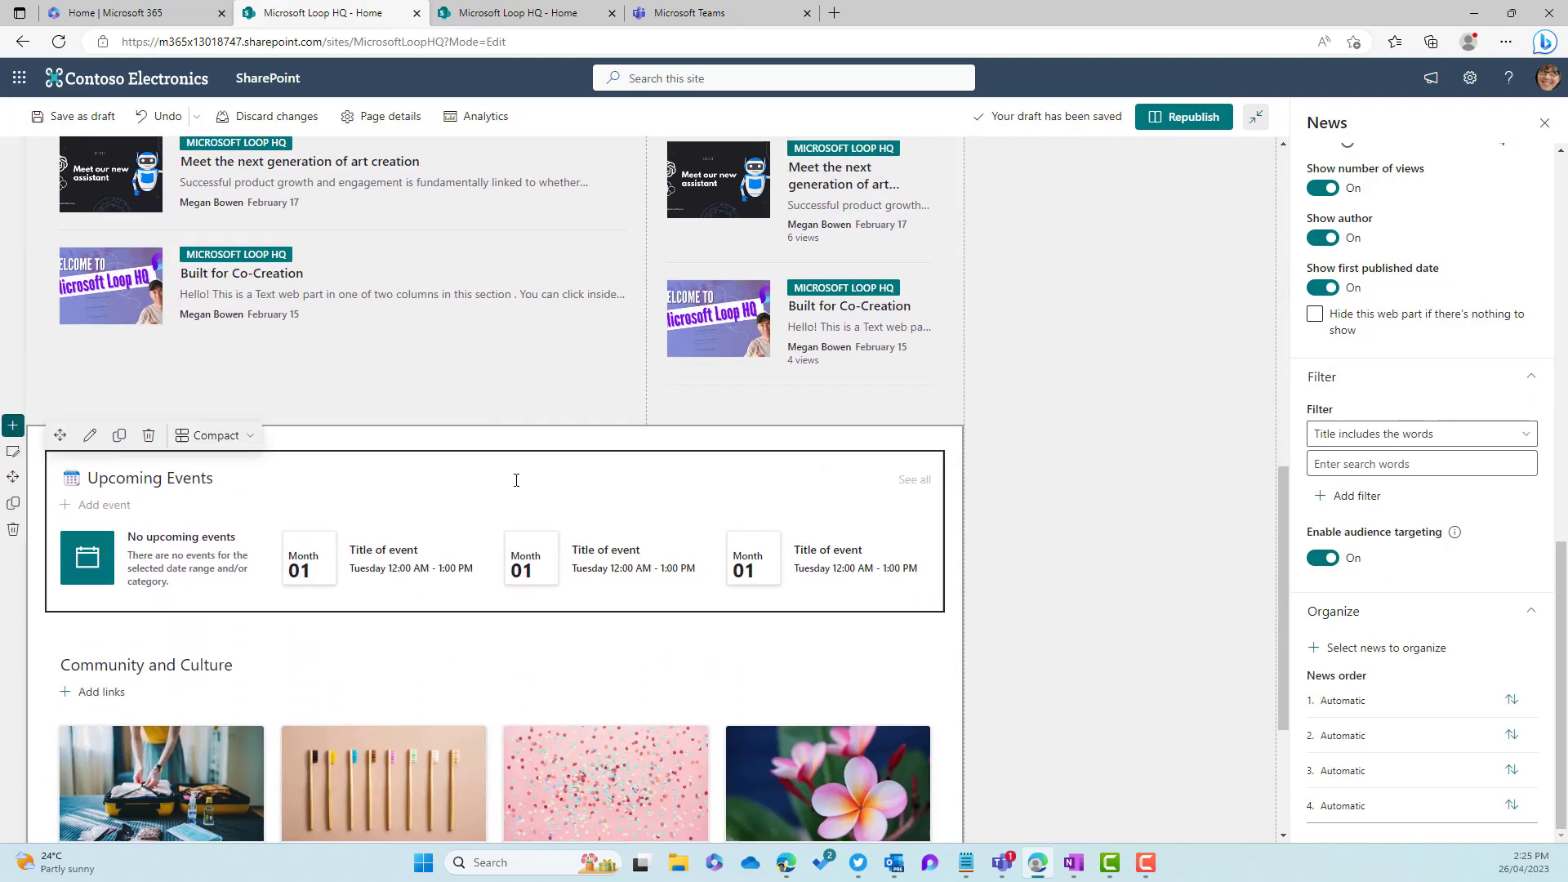
pyautogui.click(516, 480)
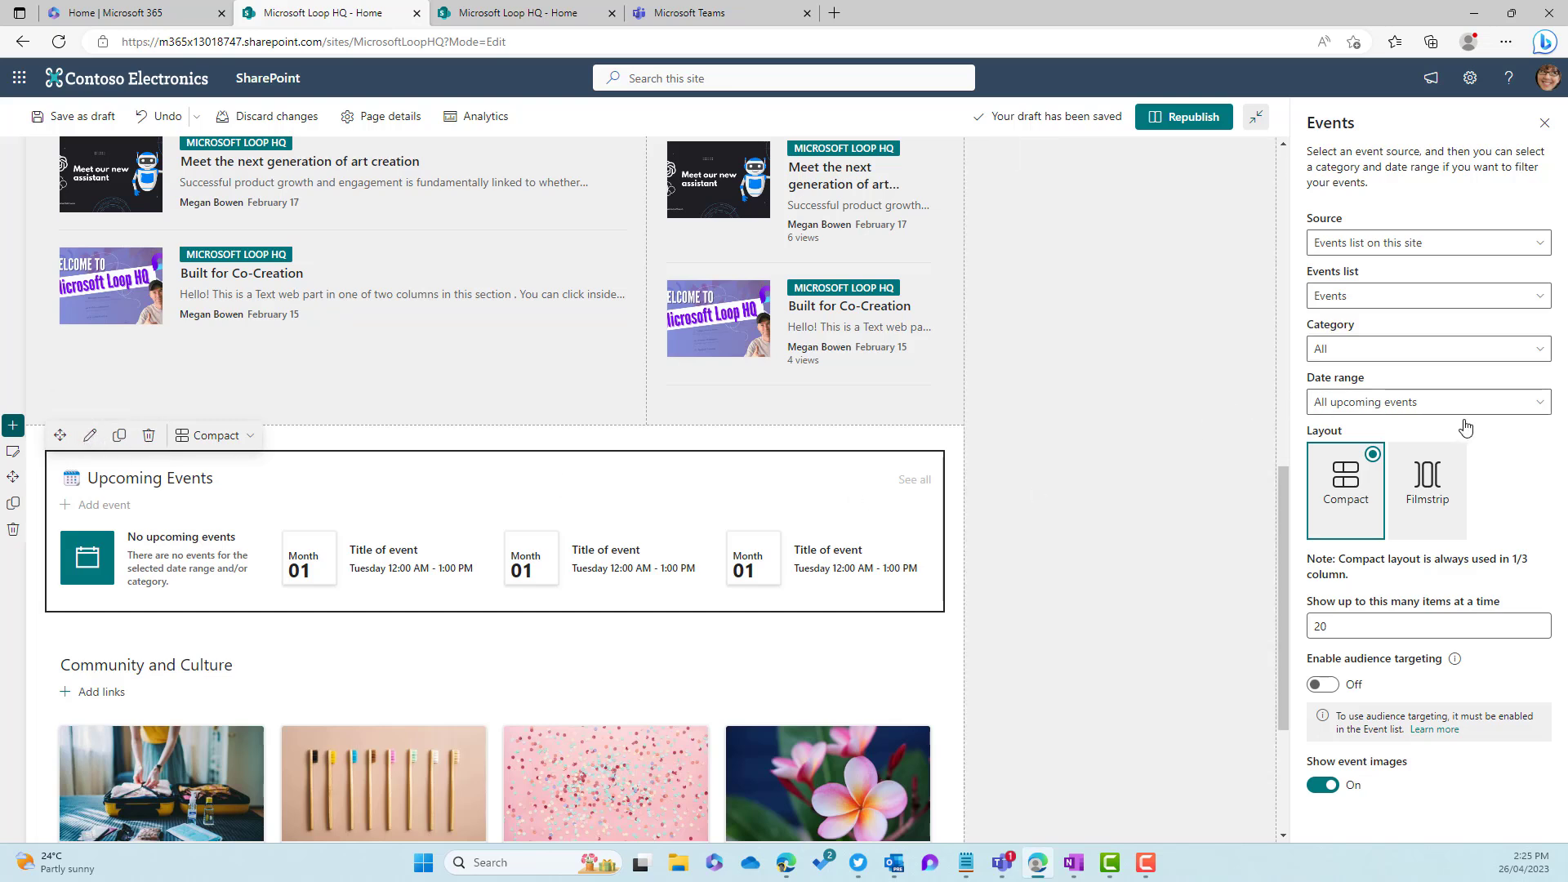
pyautogui.click(1324, 685)
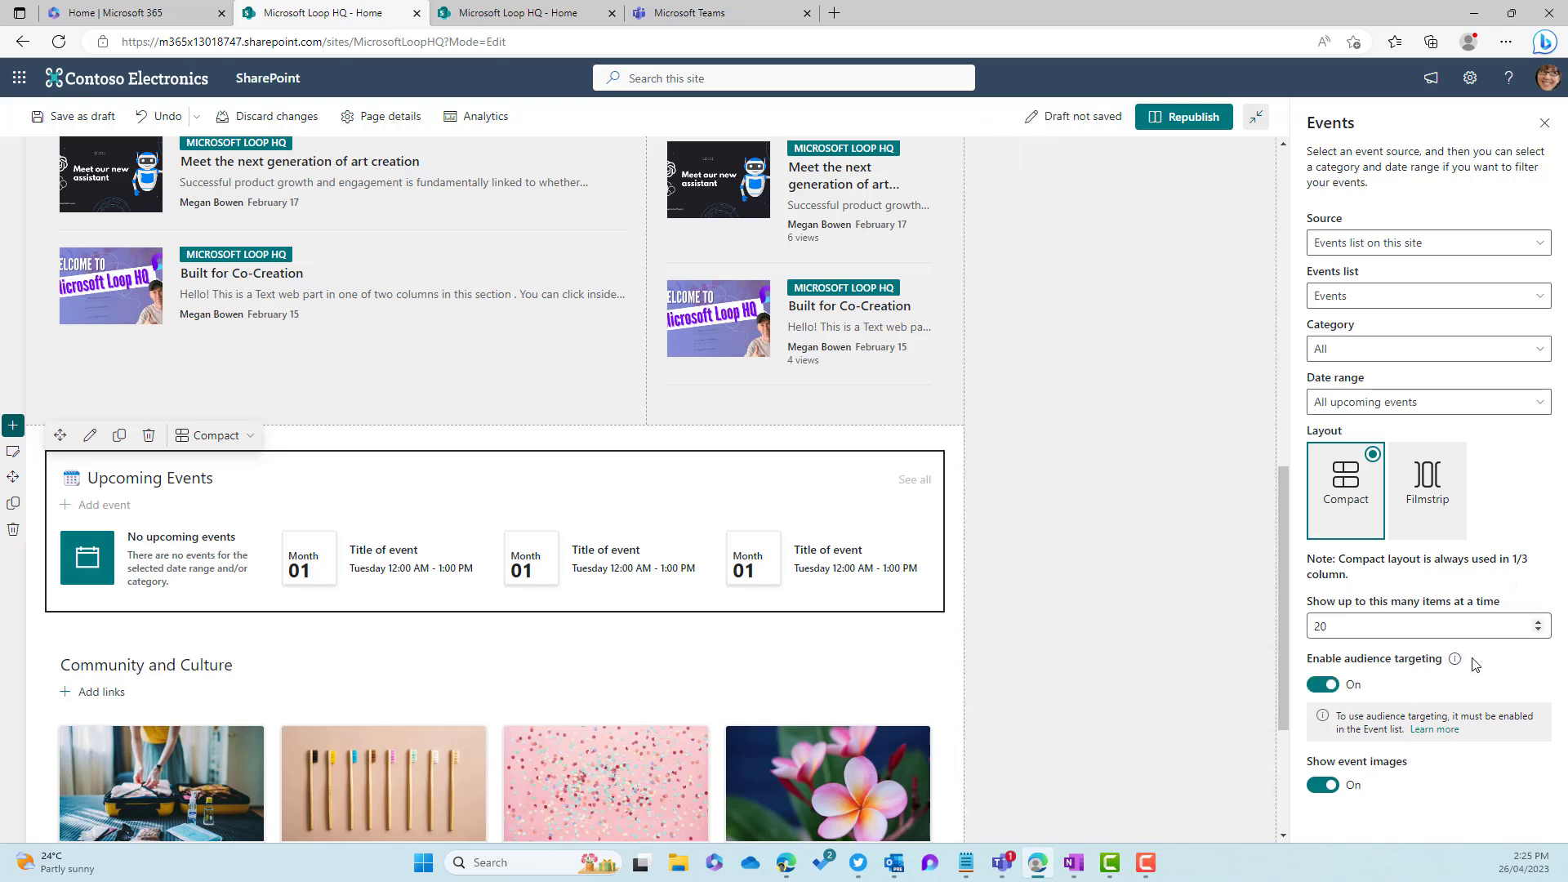
# Review the Community and Culture quick links web part's settings and republish the home page.
pyautogui.scroll(-3, 936, 655)
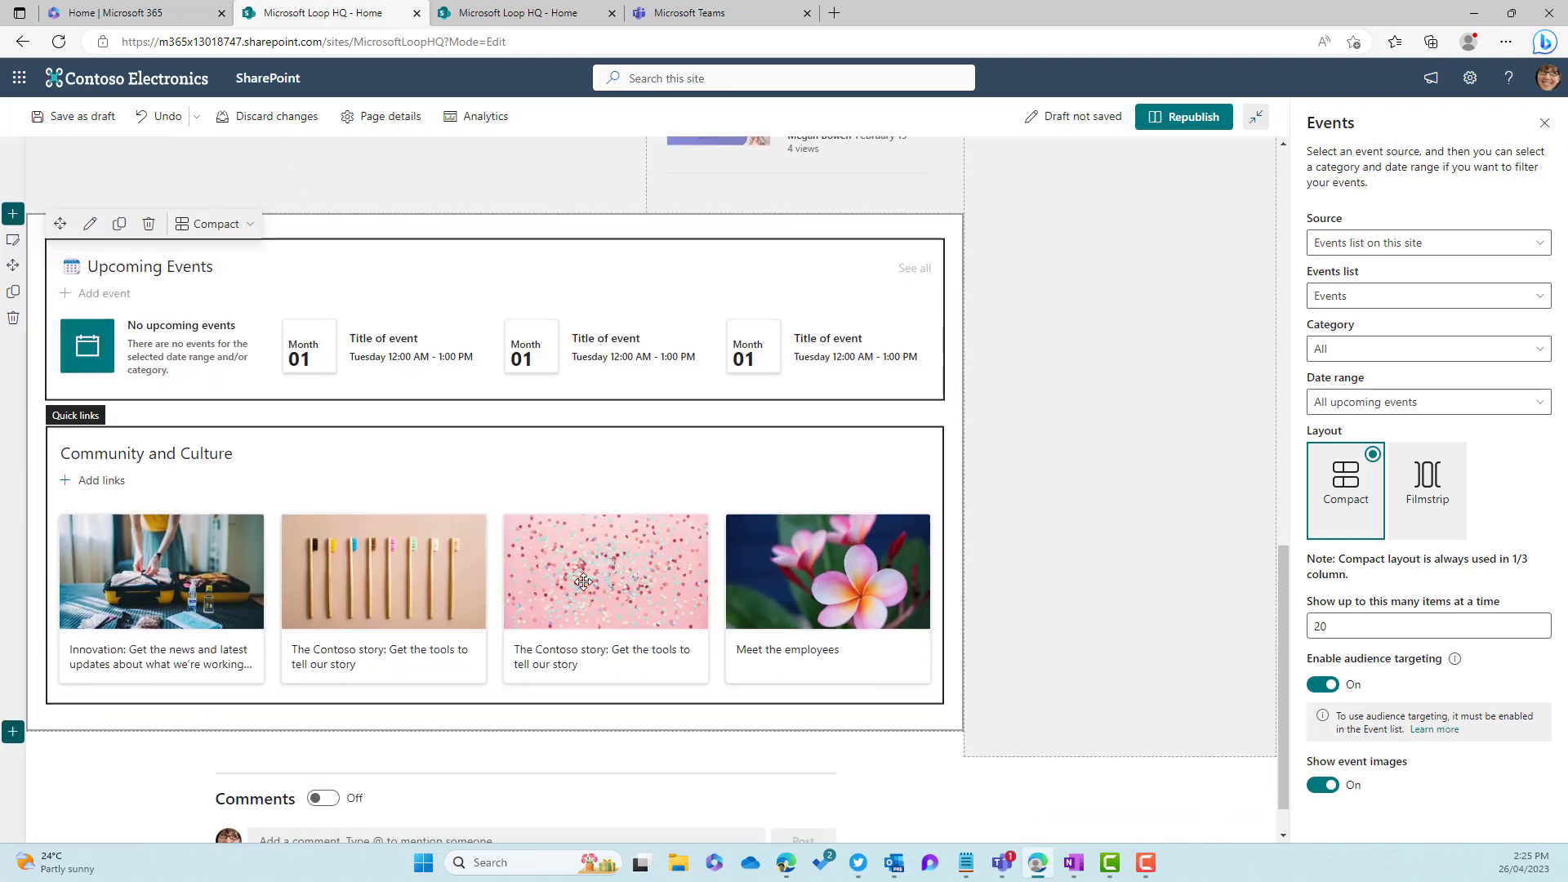
pyautogui.click(230, 472)
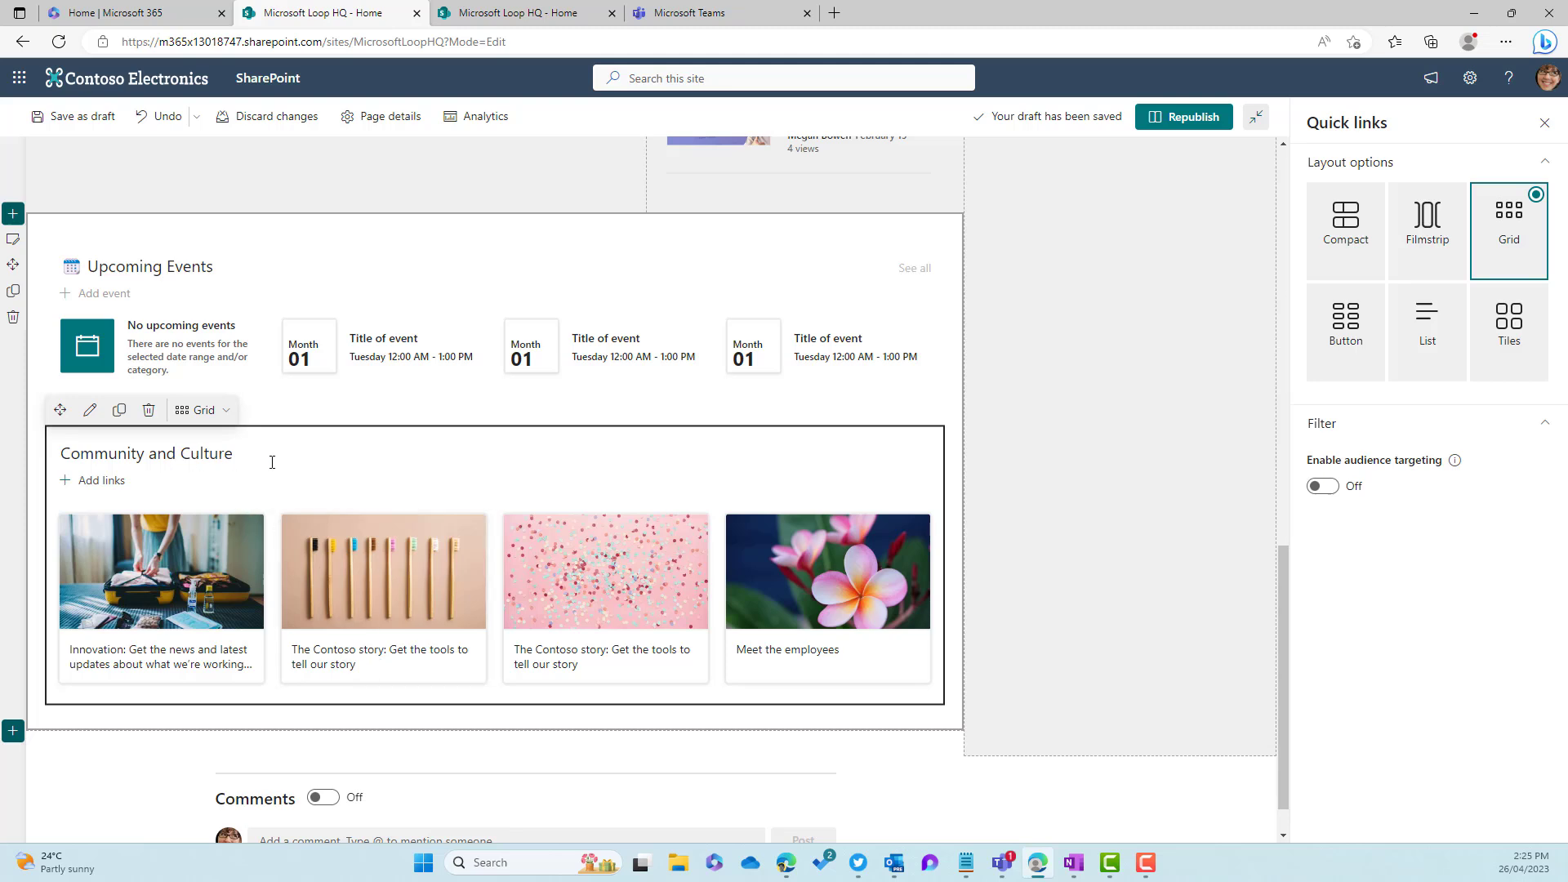
pyautogui.moveTo(272, 463); pyautogui.dragTo(65, 454)
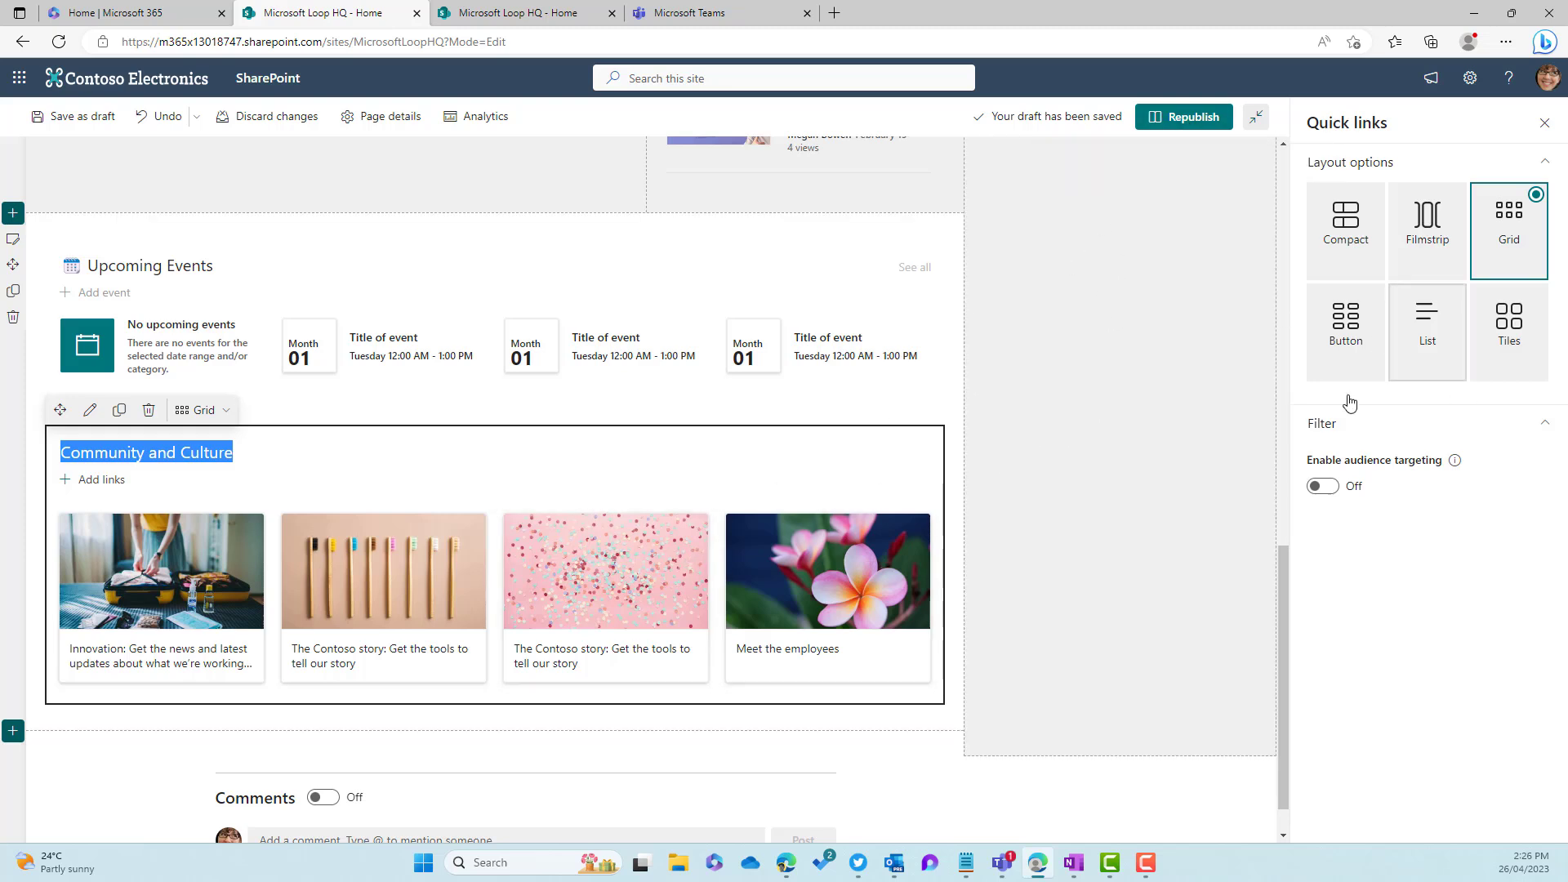
pyautogui.click(1193, 118)
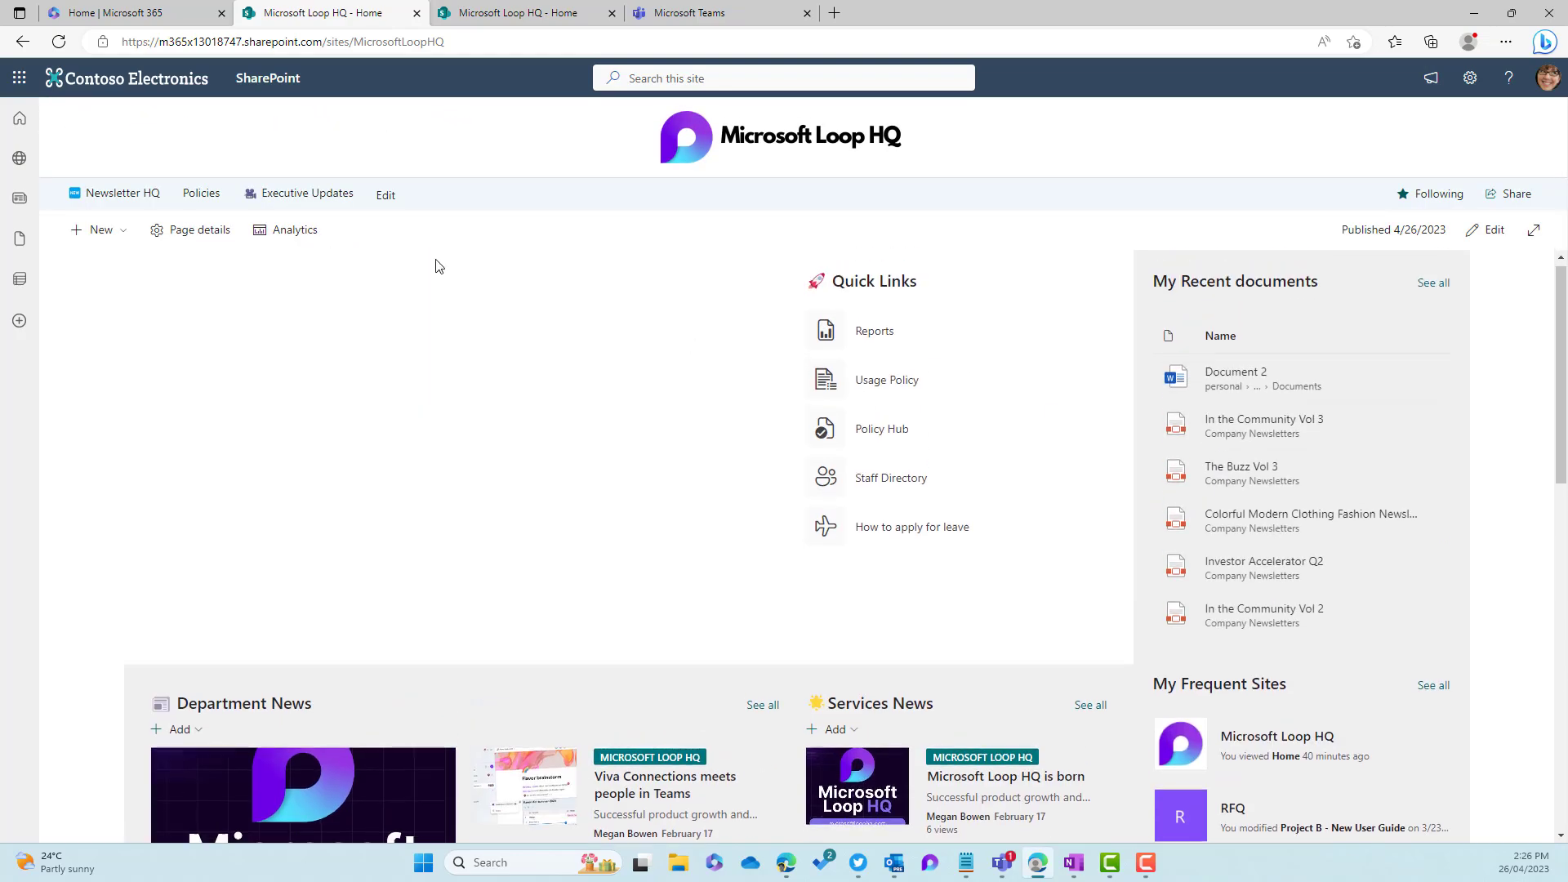
# Create a new news post from the Visual template.
pyautogui.click(98, 229)
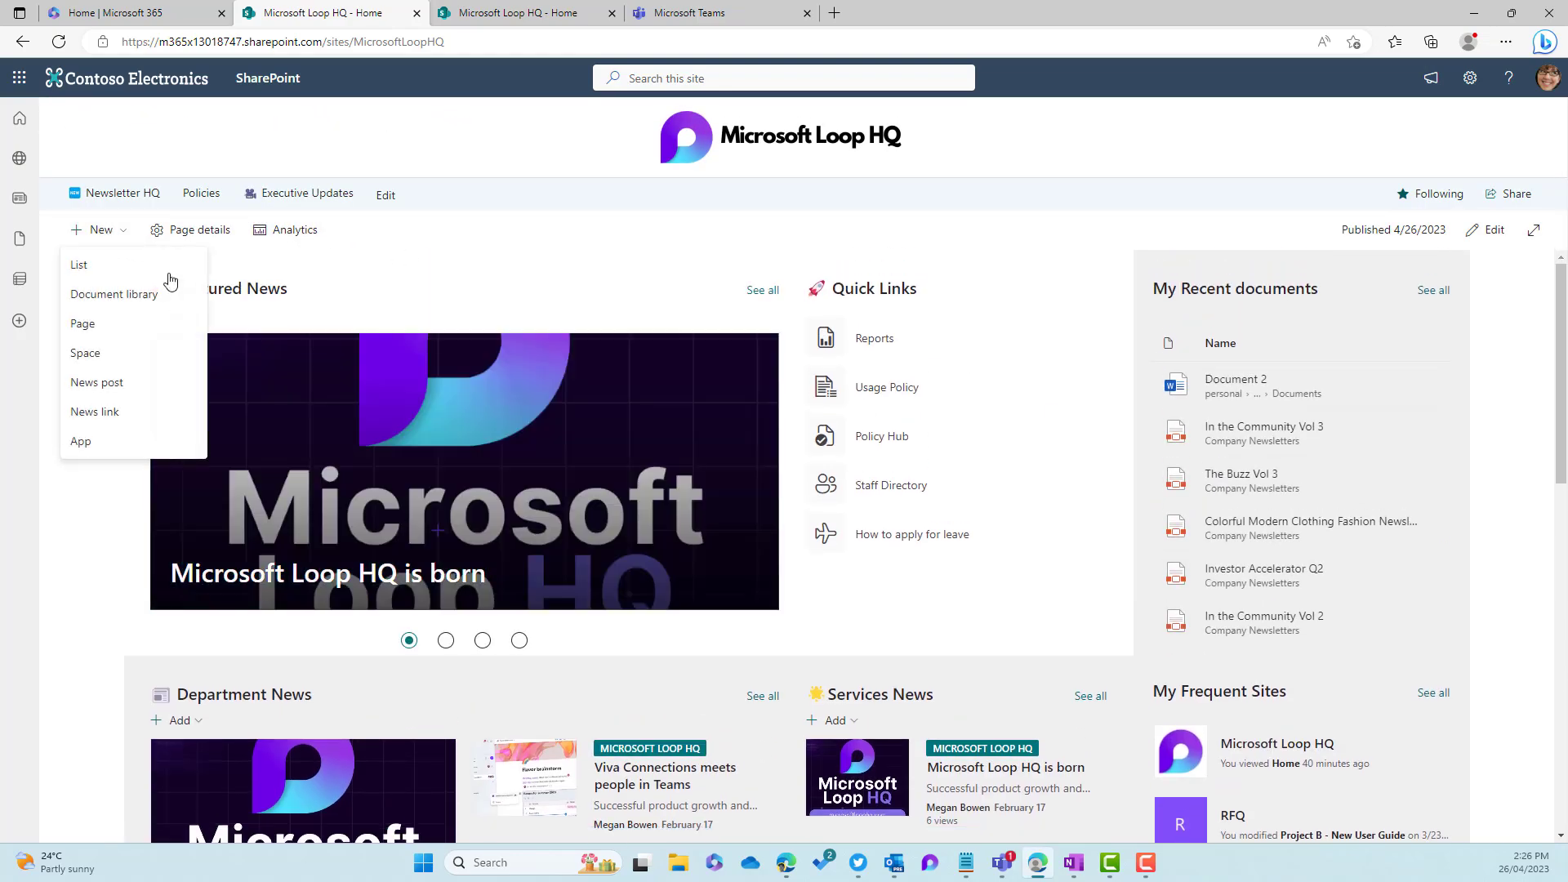
pyautogui.click(92, 386)
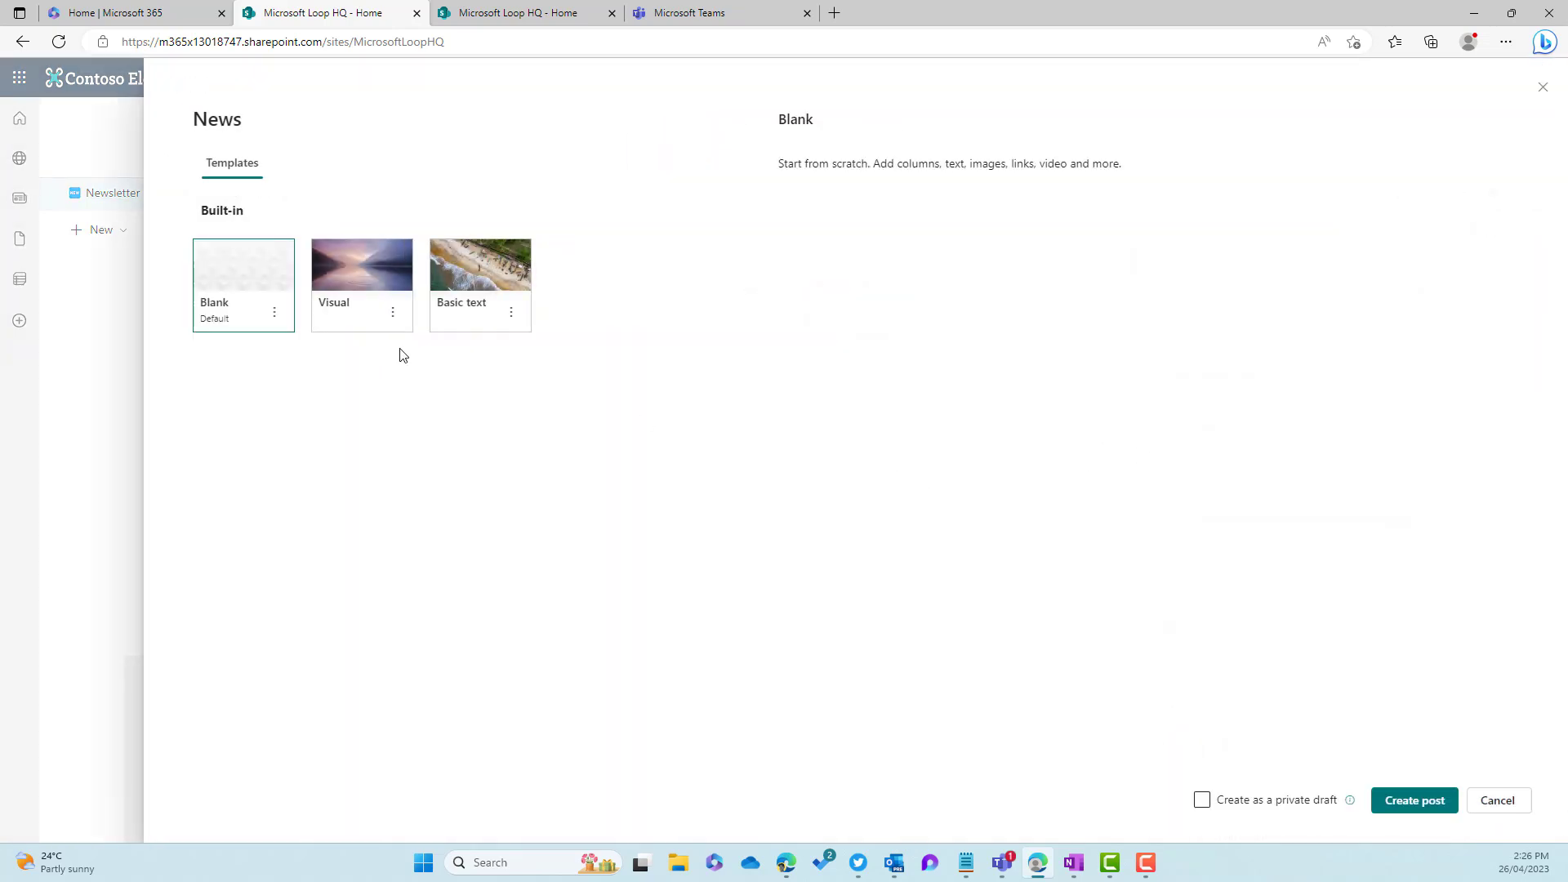
pyautogui.click(353, 302)
pyautogui.click(1422, 802)
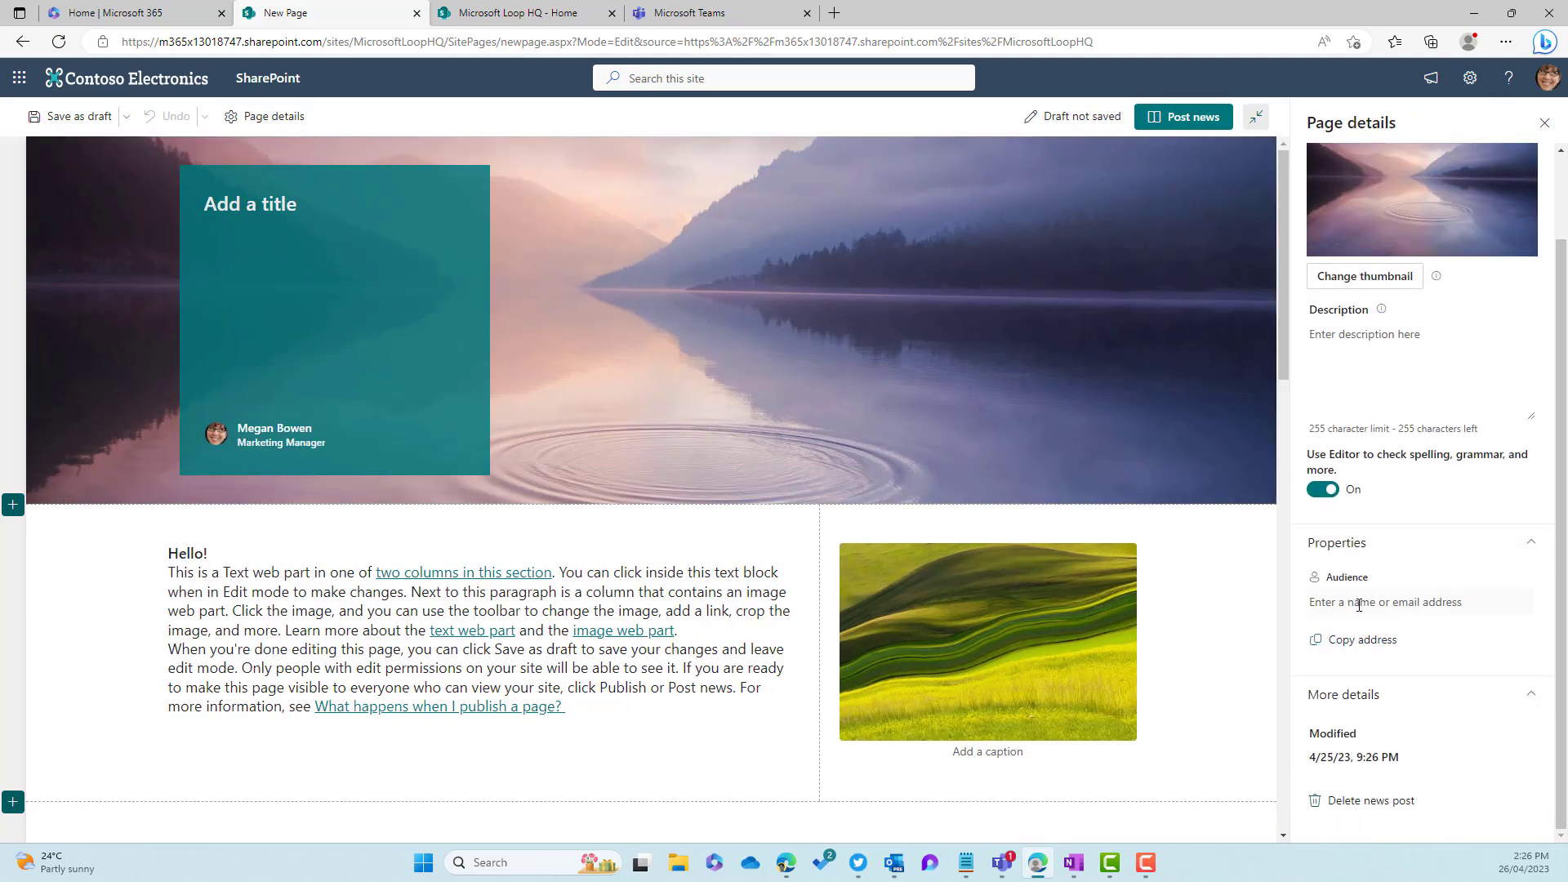
# Target the news post to the sg-IT audience and title it "IT Update (IT Department Only)".
pyautogui.click(1359, 604)
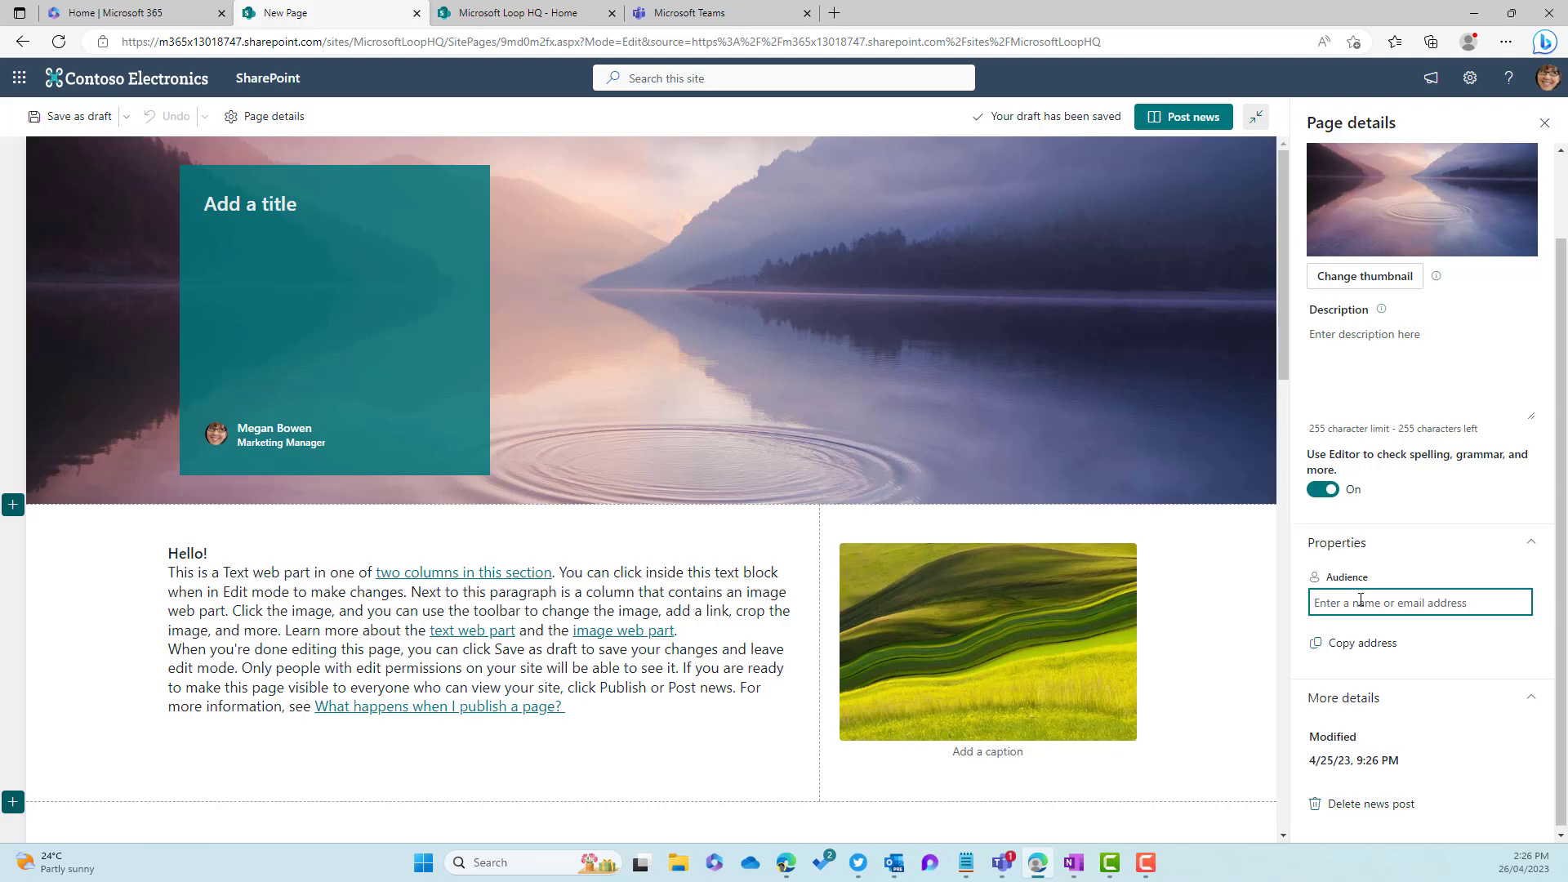
pyautogui.write('sg-')
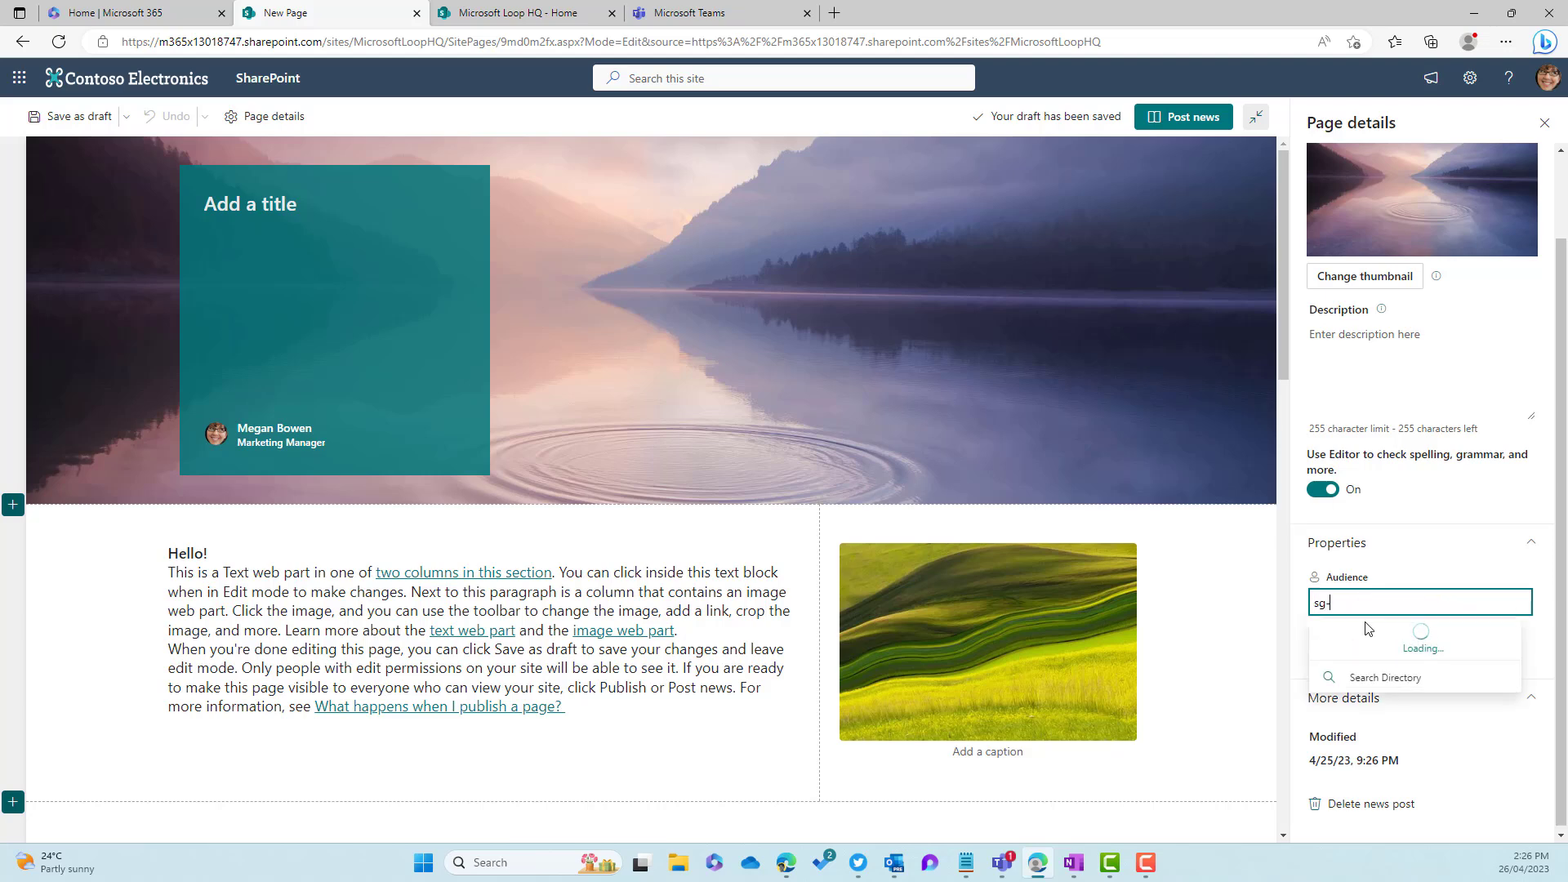
pyautogui.write('it')
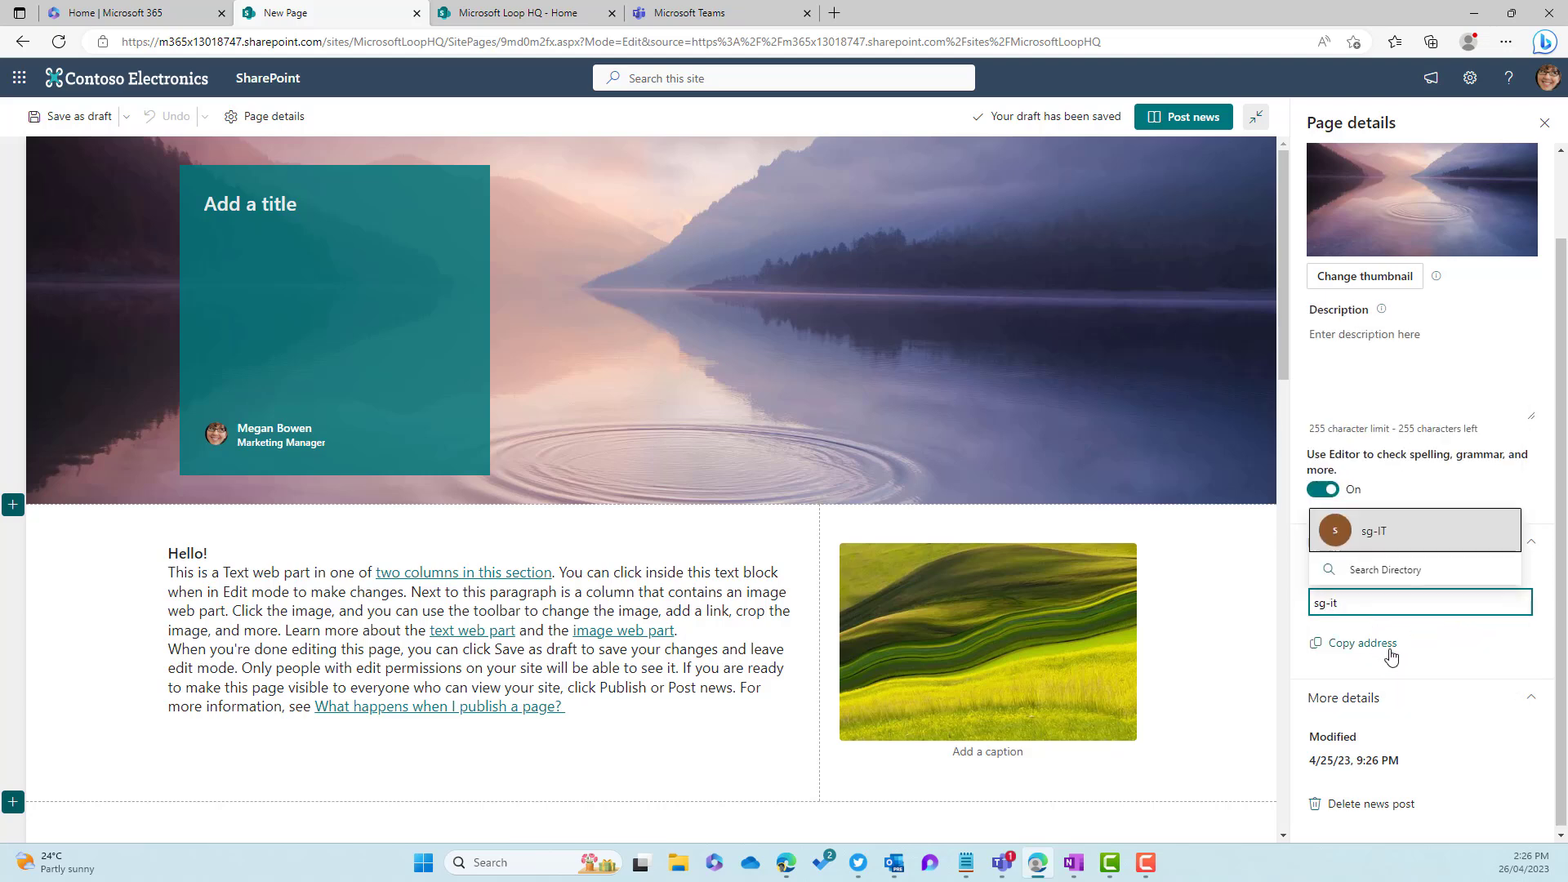
pyautogui.click(1369, 535)
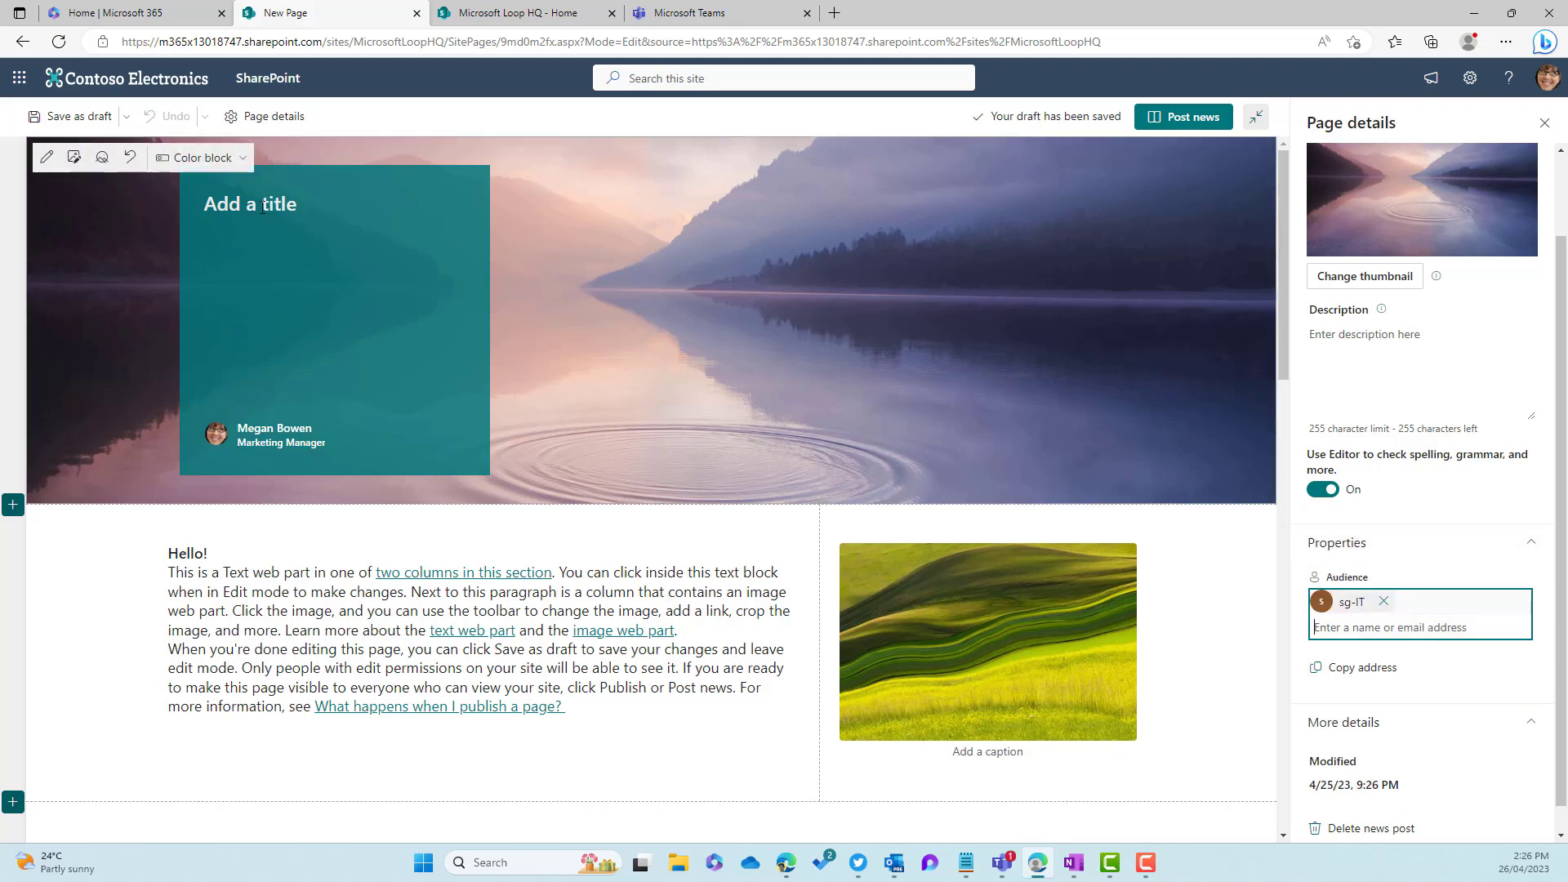
pyautogui.click(262, 205)
pyautogui.write('IT Update (IT Department Only')
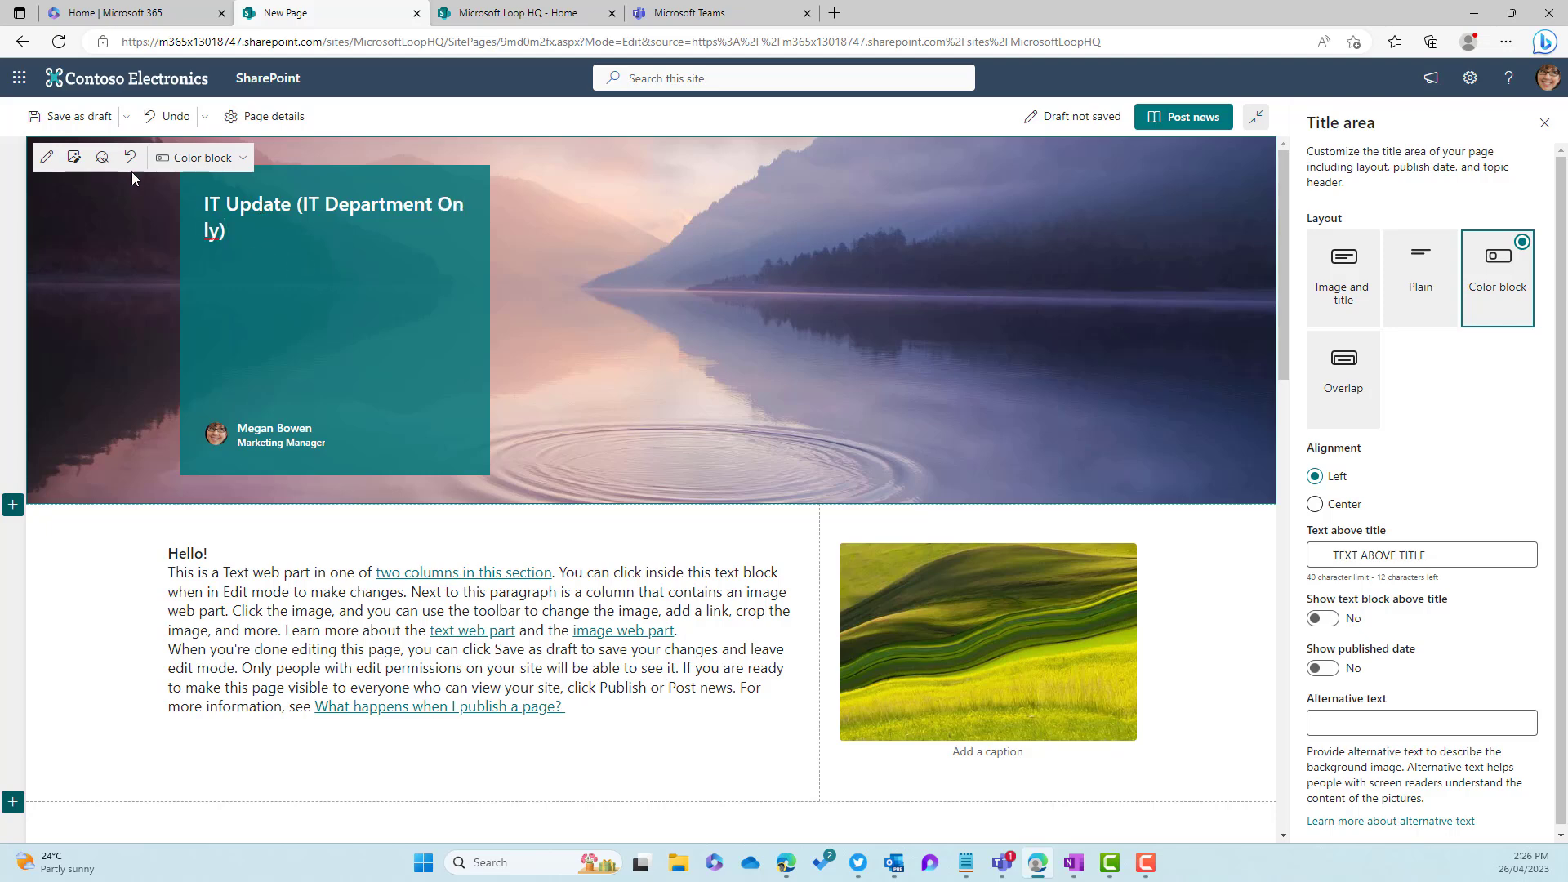
# Replace the title area background with the stock image of raised hands and balloons in a crowd.
pyautogui.click(74, 157)
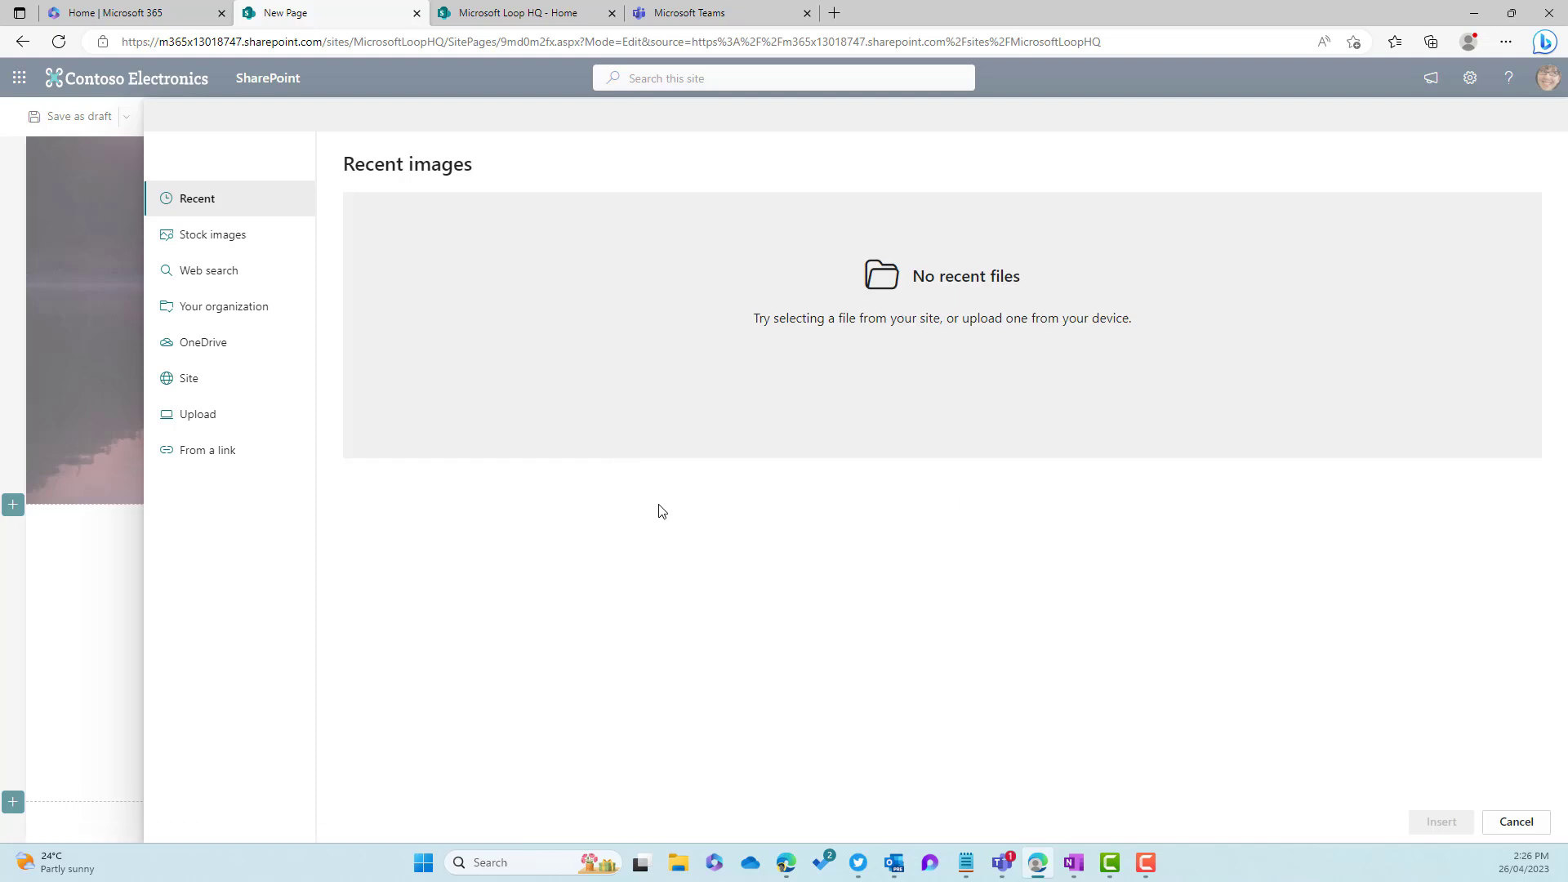
pyautogui.click(223, 245)
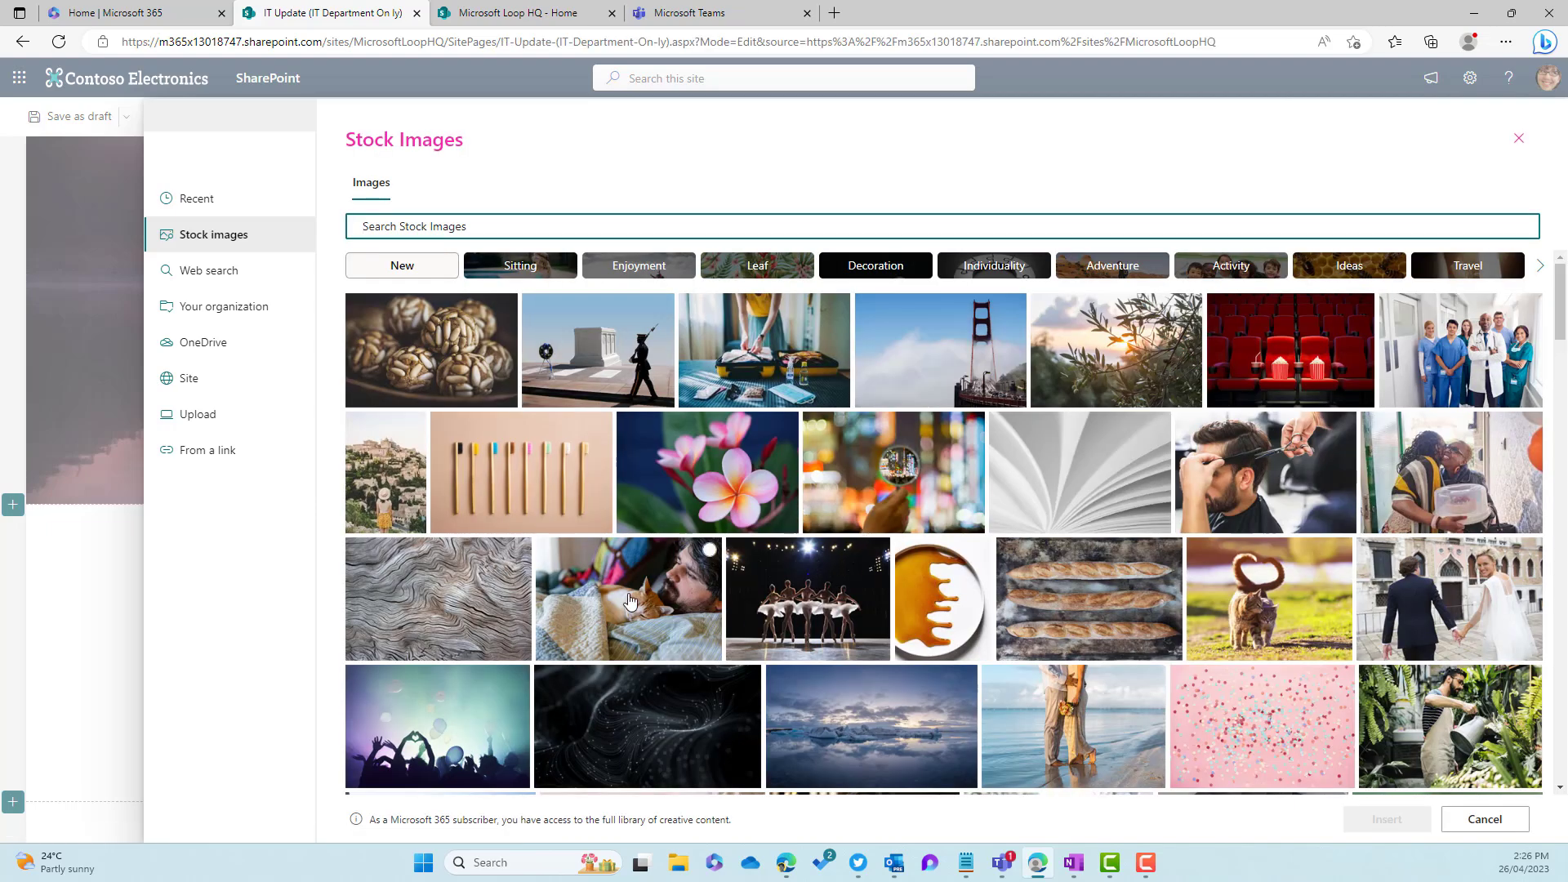
pyautogui.scroll(-2, 496, 570)
pyautogui.click(495, 571)
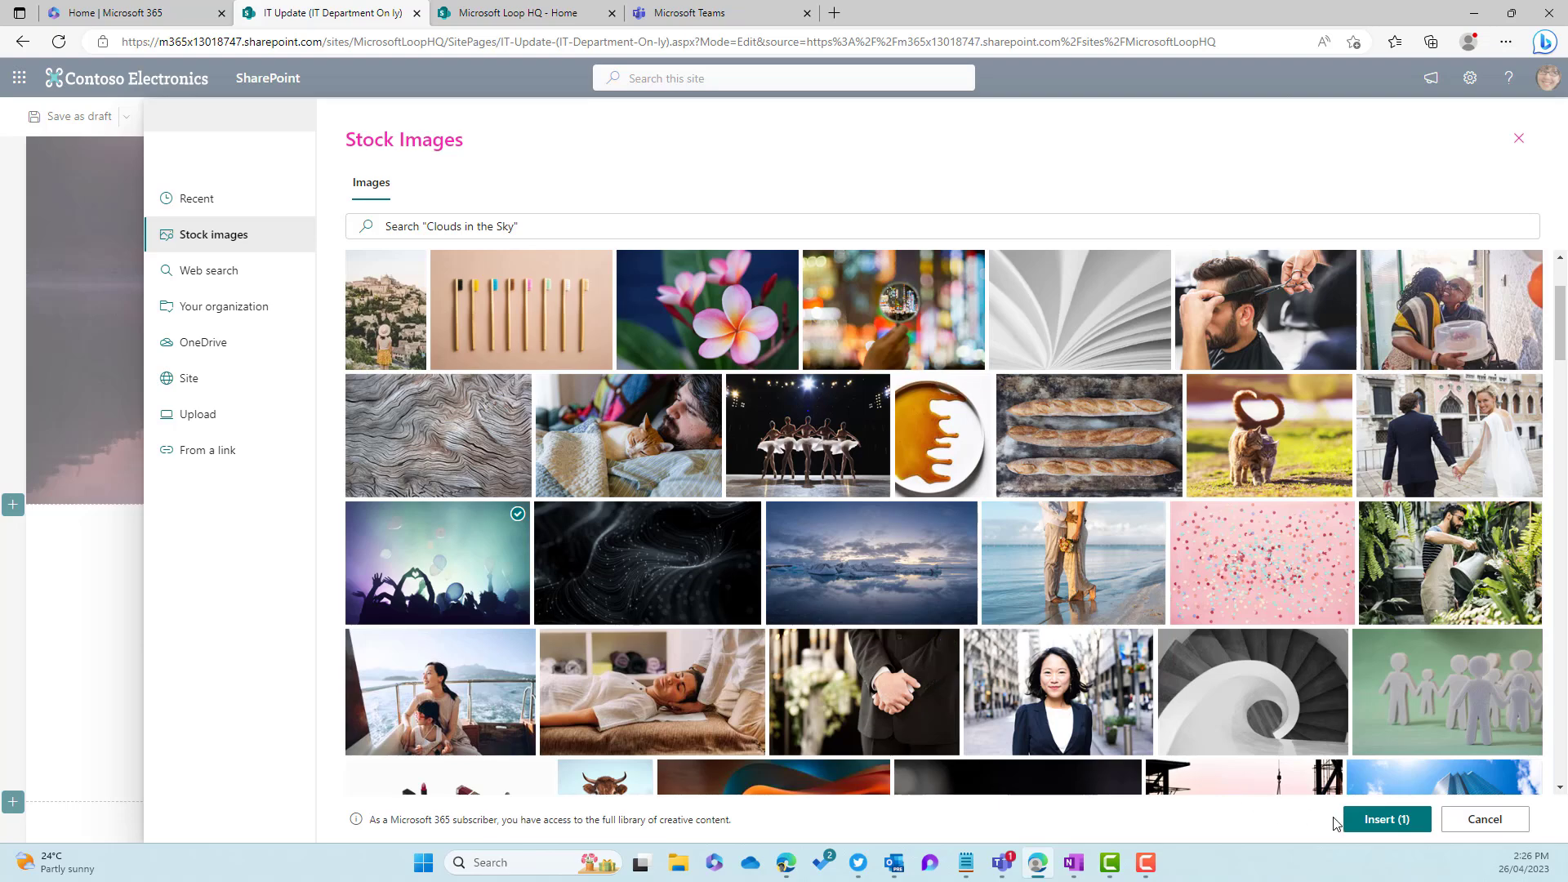
pyautogui.click(1387, 819)
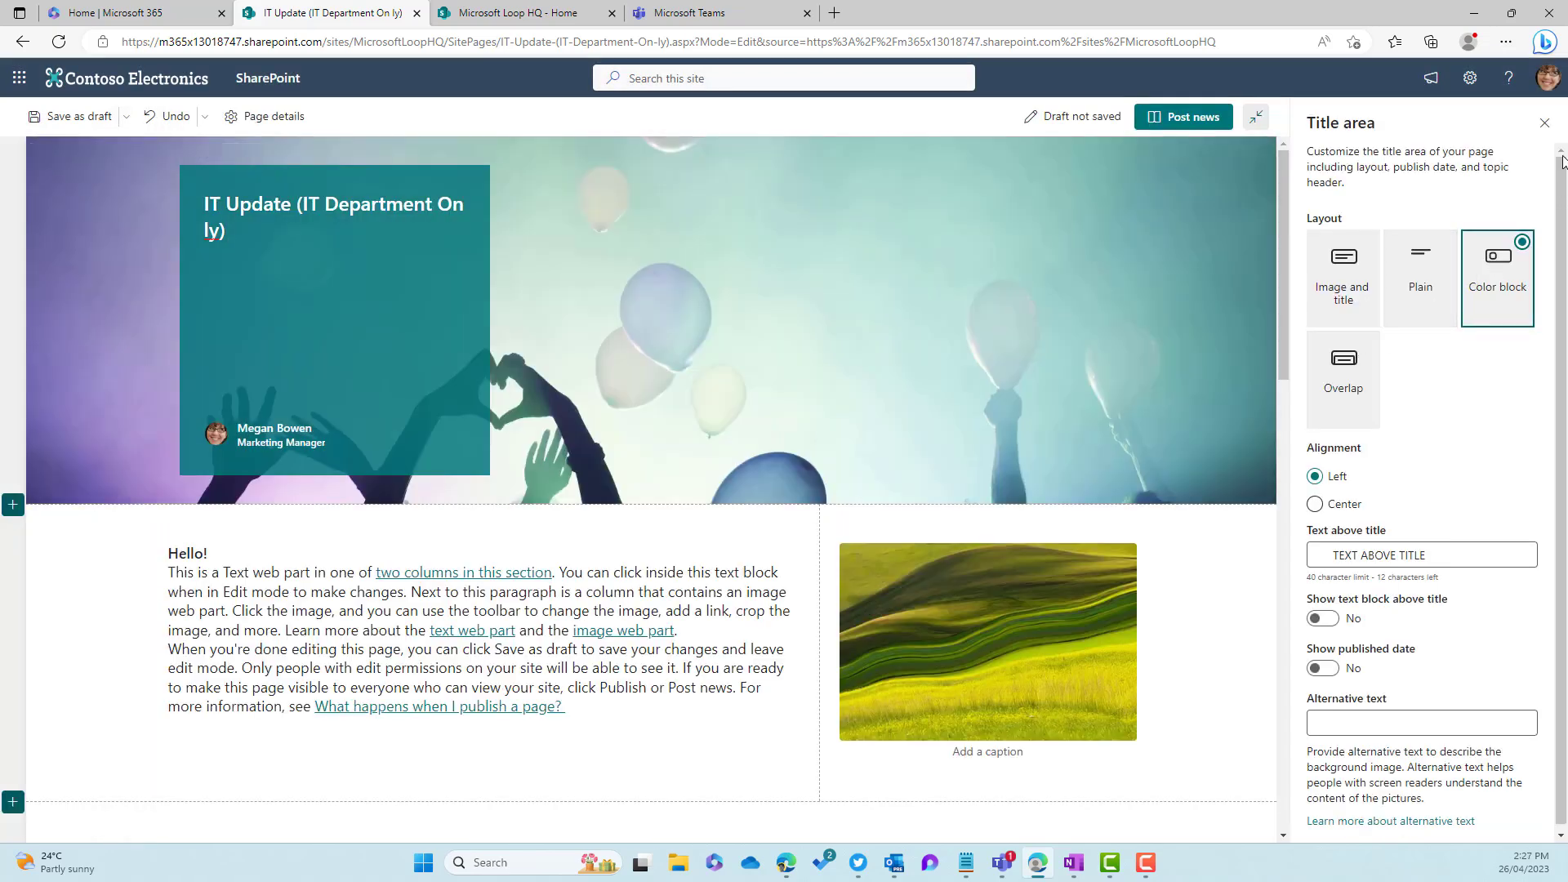
pyautogui.click(1544, 125)
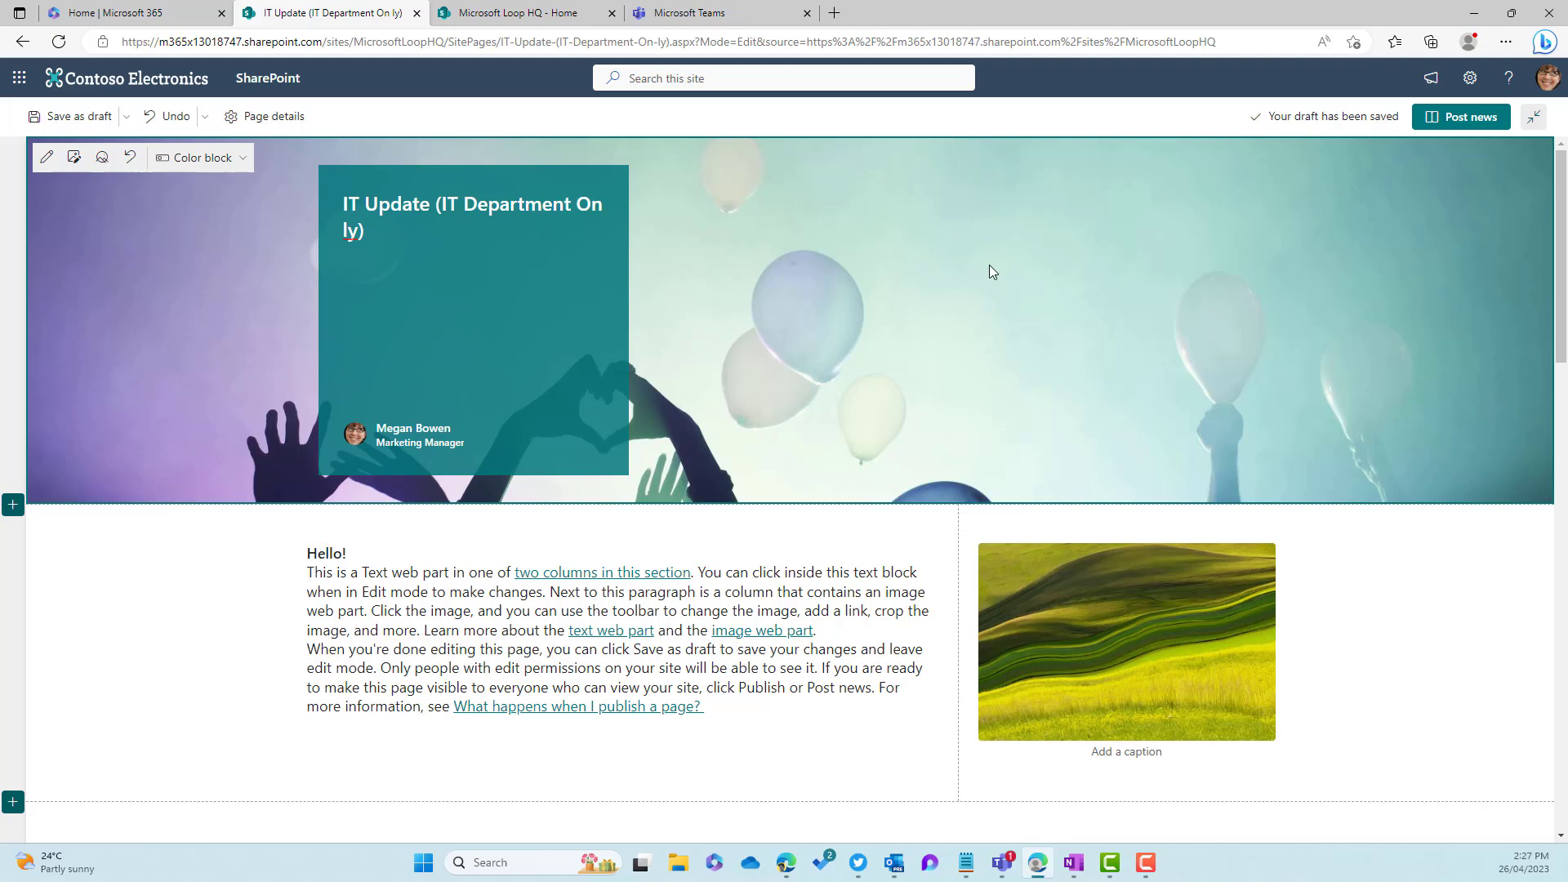
# Change the post's thumbnail to the stock image of red cinema seats with popcorn and post the news.
pyautogui.click(274, 116)
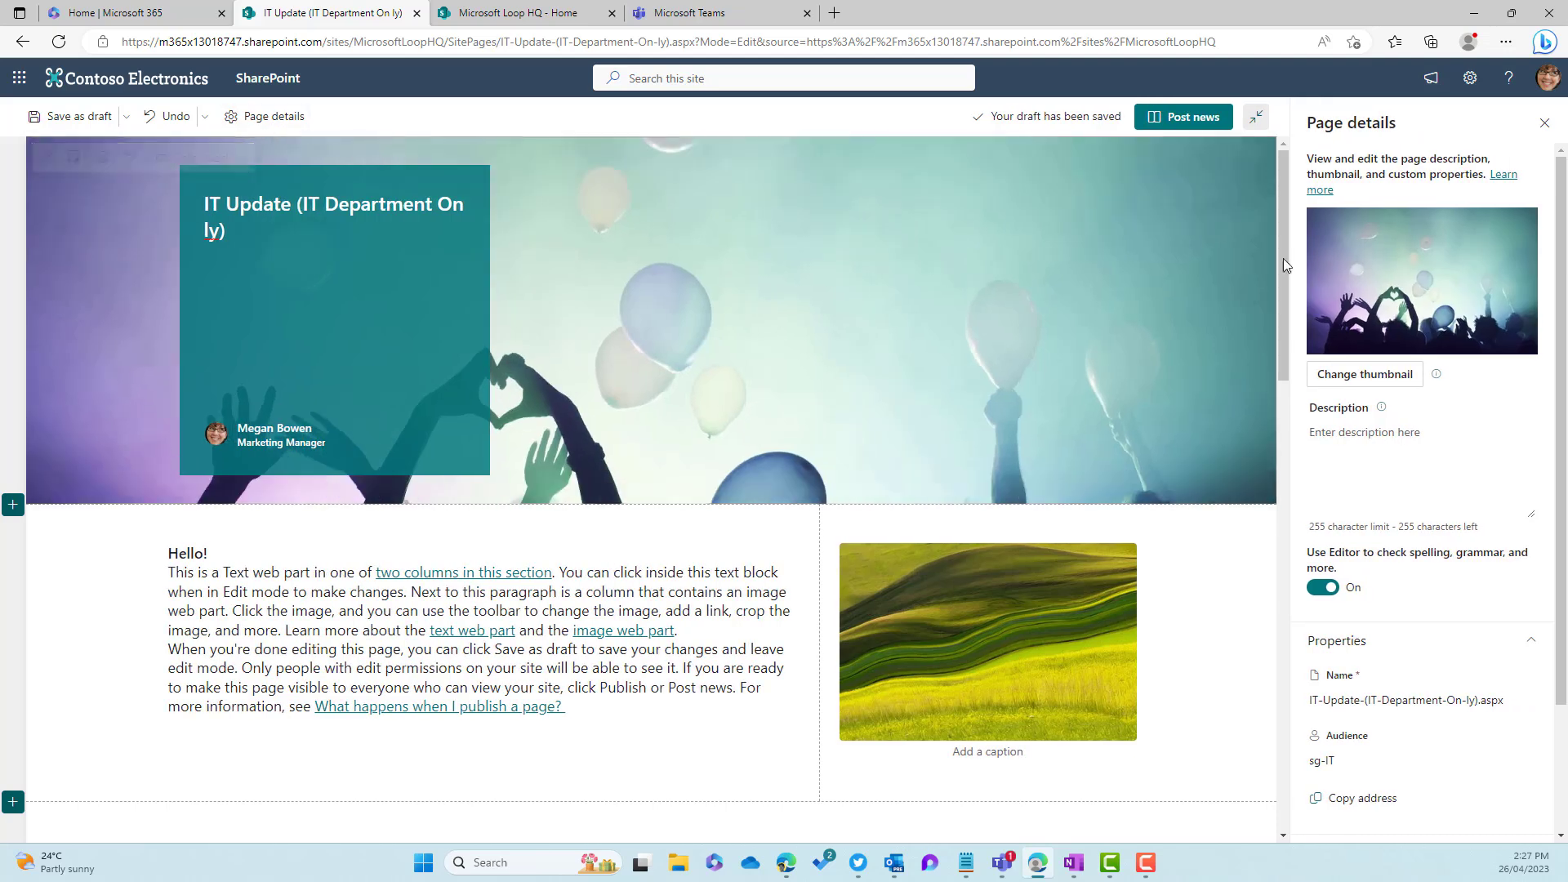
pyautogui.click(1365, 375)
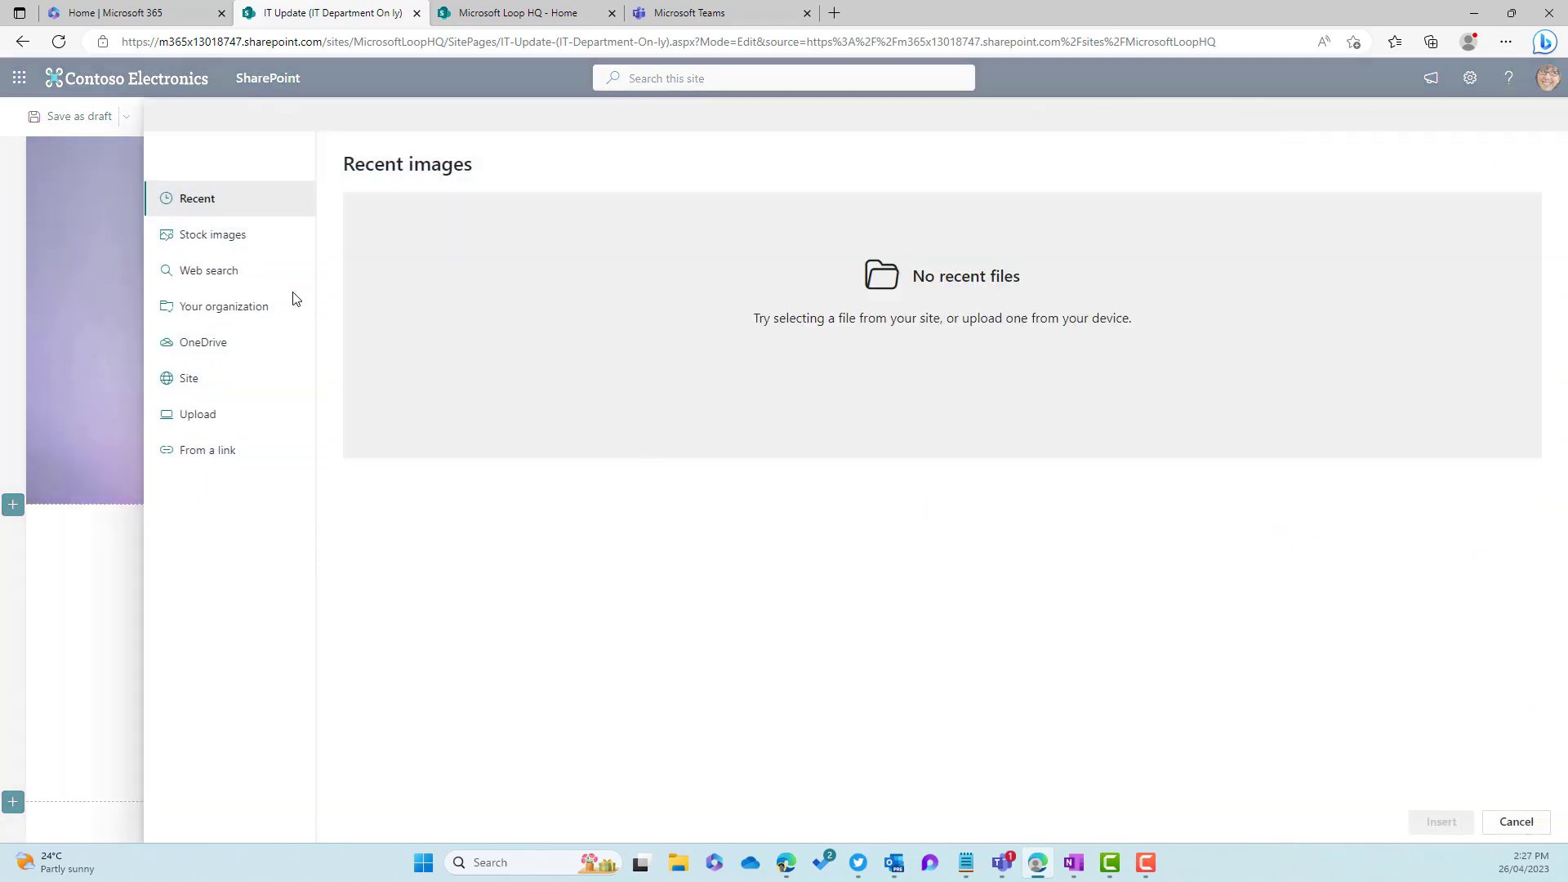
pyautogui.click(231, 237)
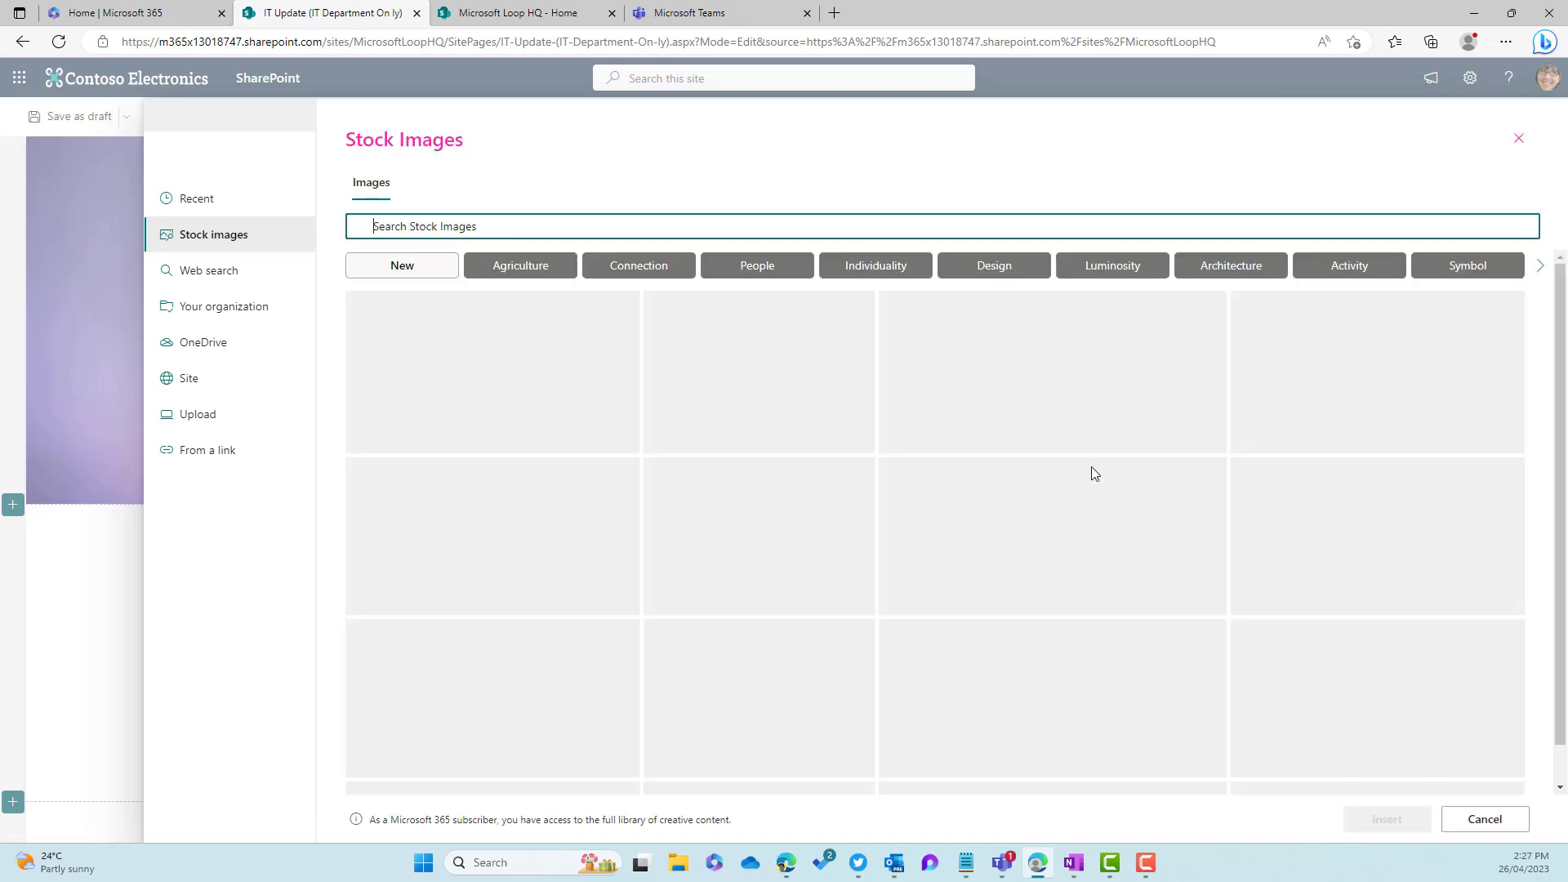
pyautogui.click(1314, 358)
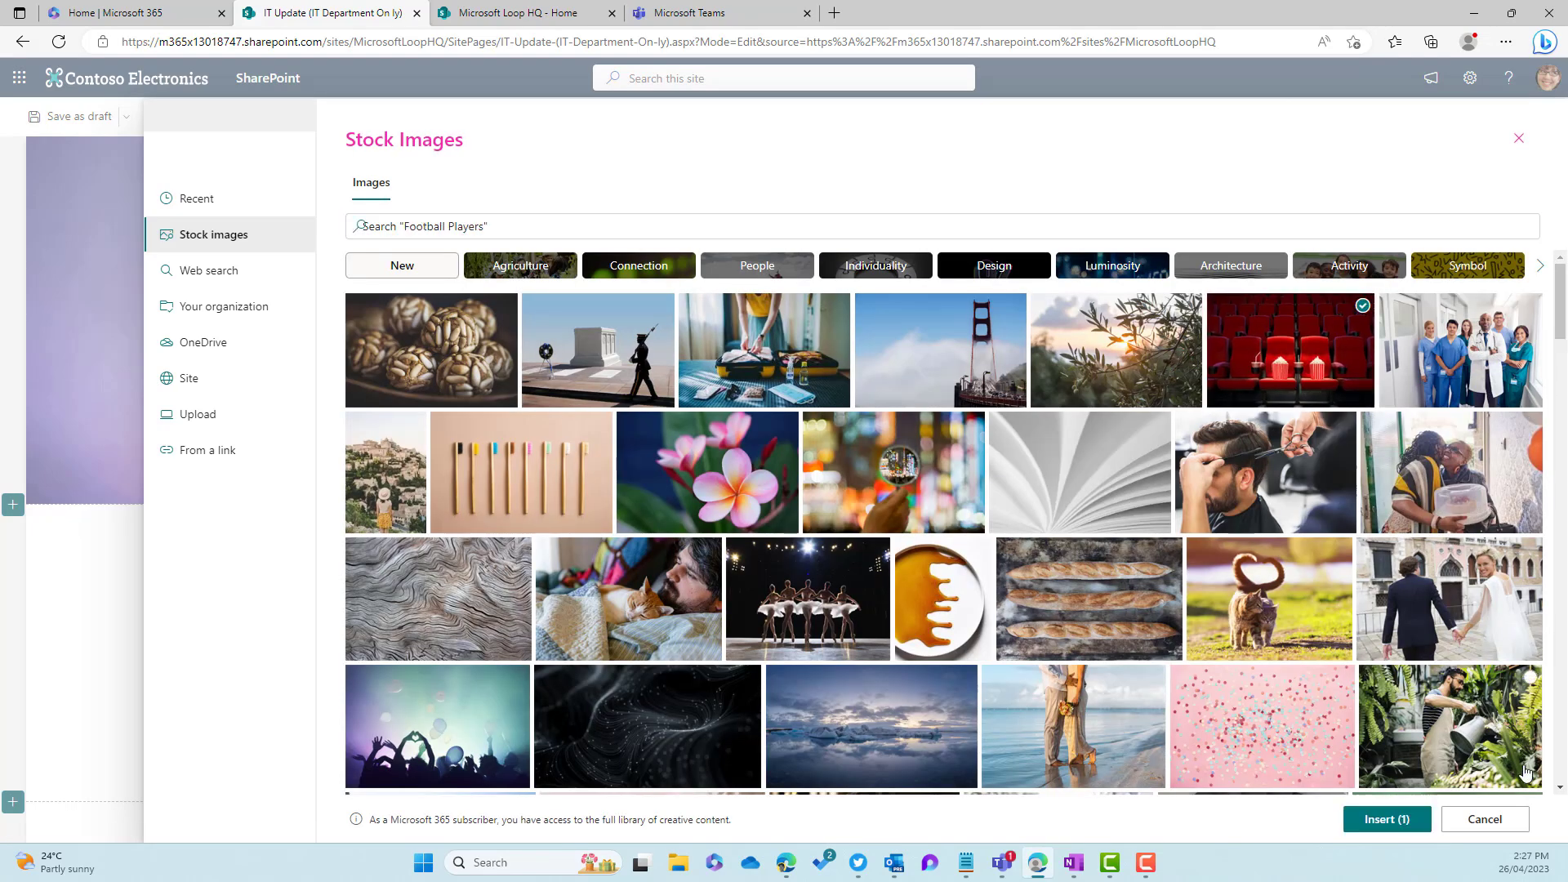
pyautogui.click(1401, 820)
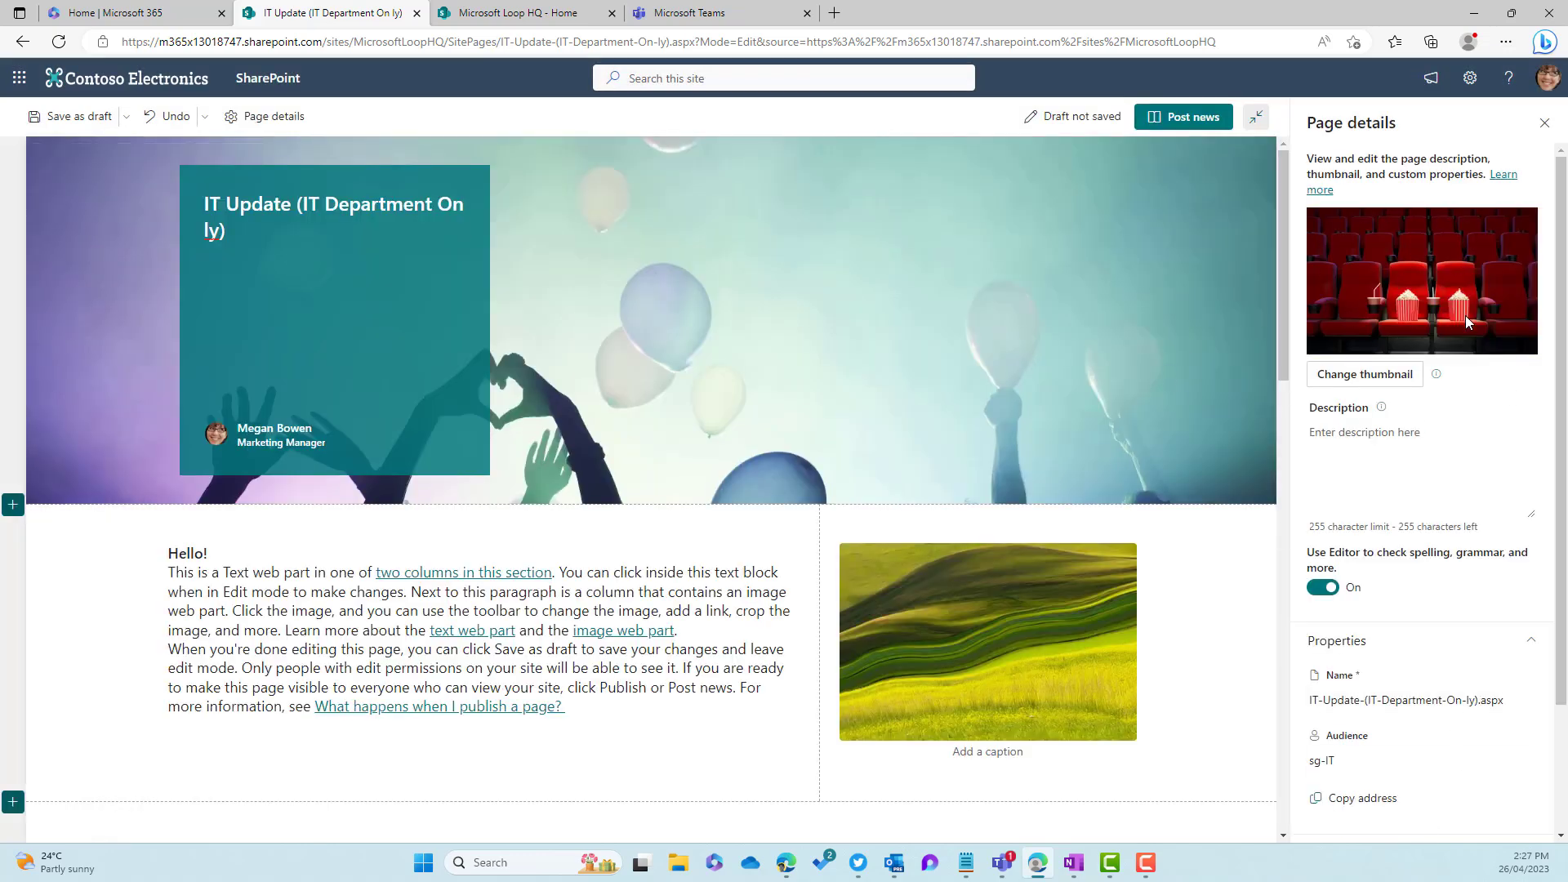
pyautogui.click(1194, 119)
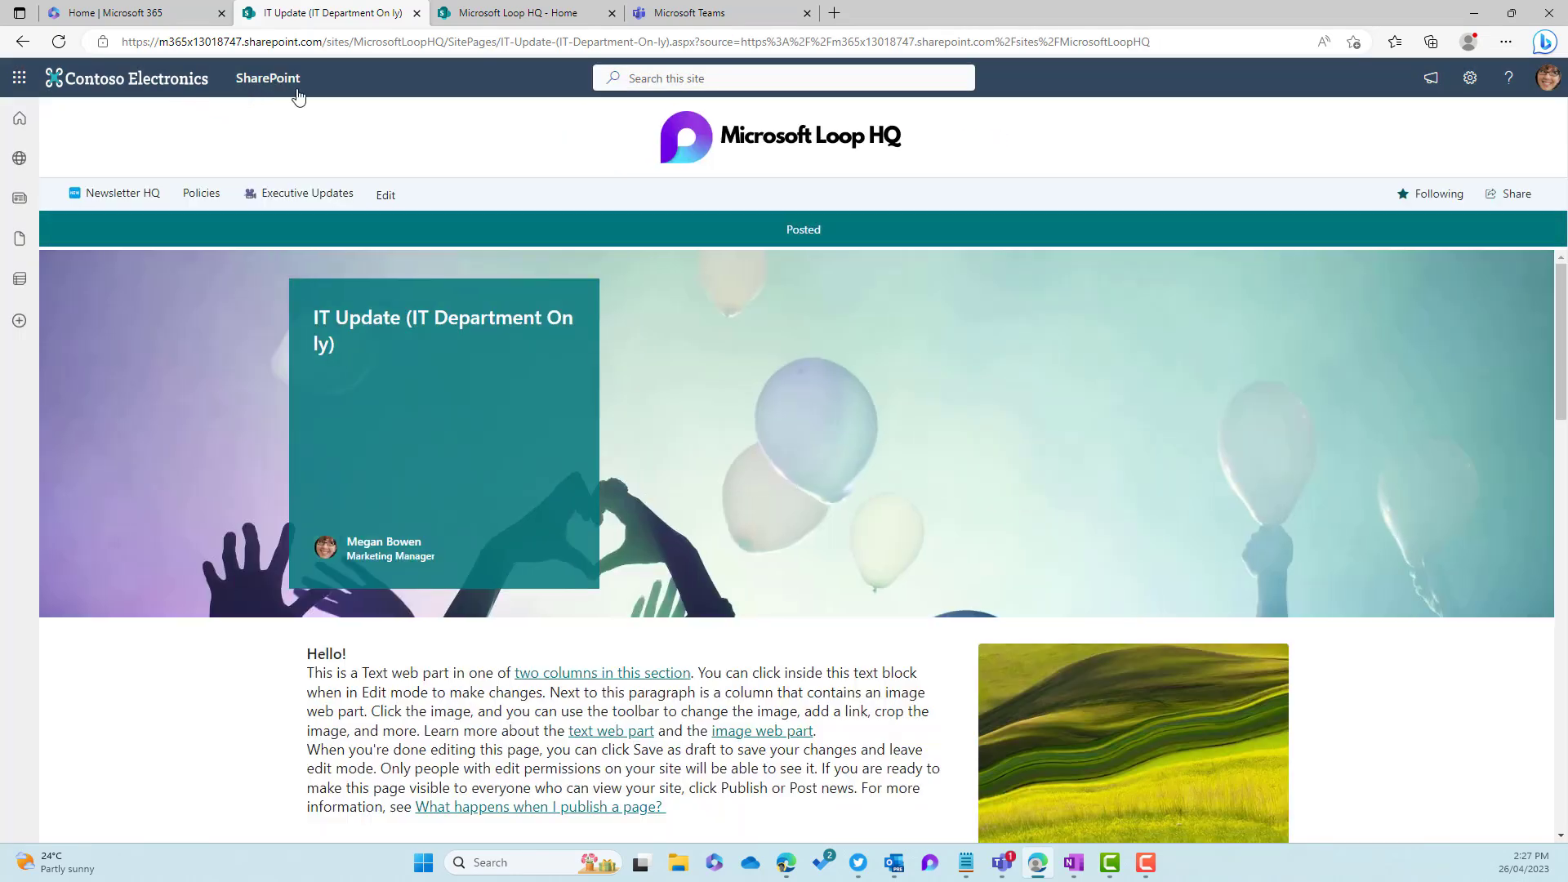
# Return to the site home page and check the Featured, Department and Services News sections for the IT-only post.
pyautogui.click(796, 152)
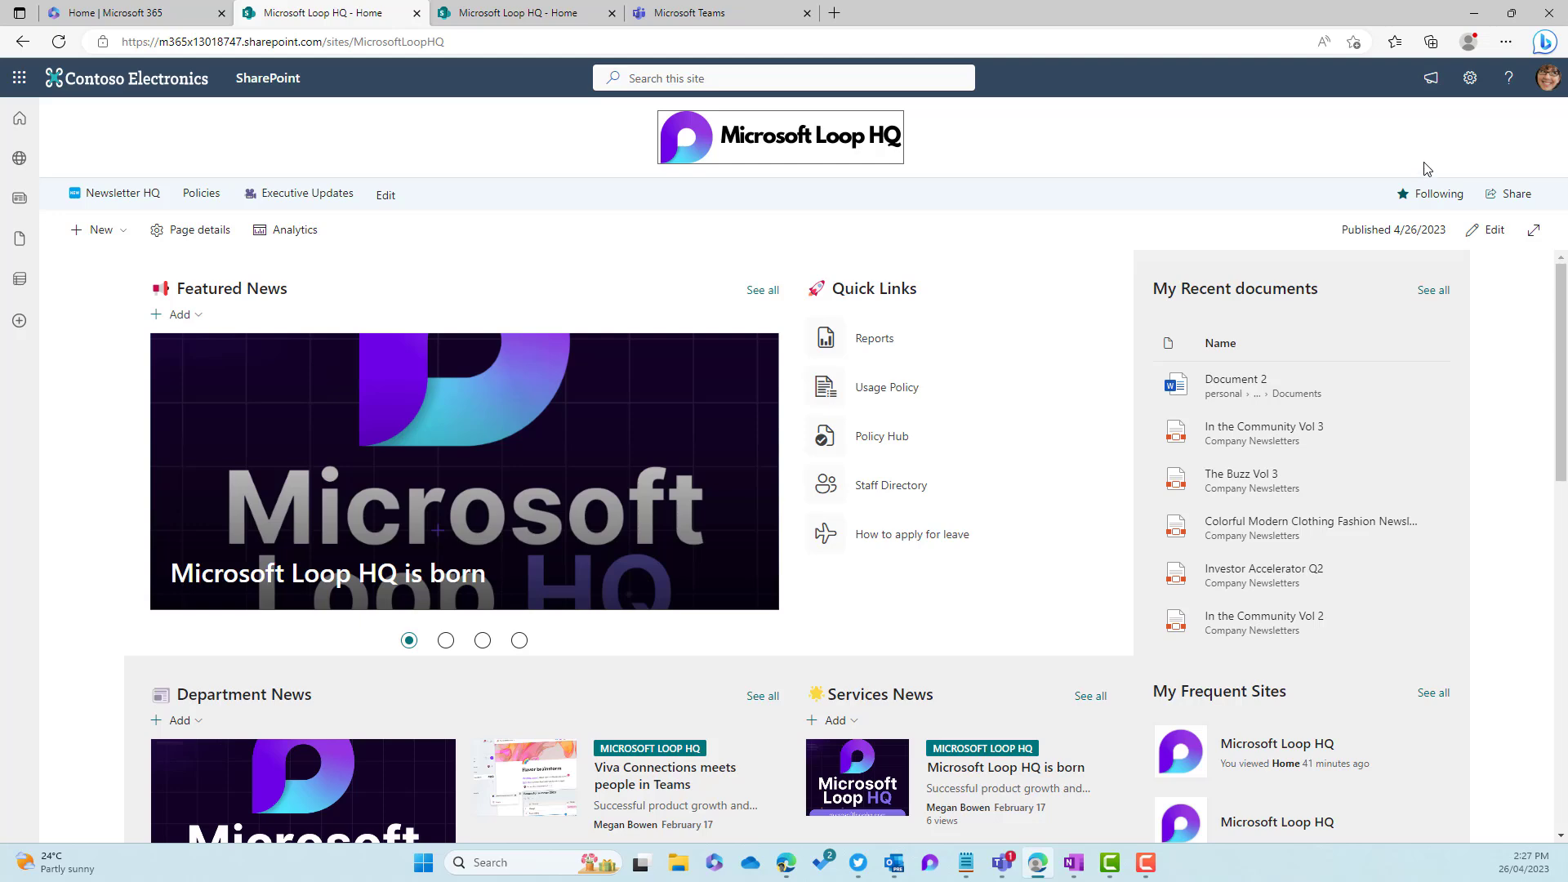
pyautogui.scroll(-3, 1028, 286)
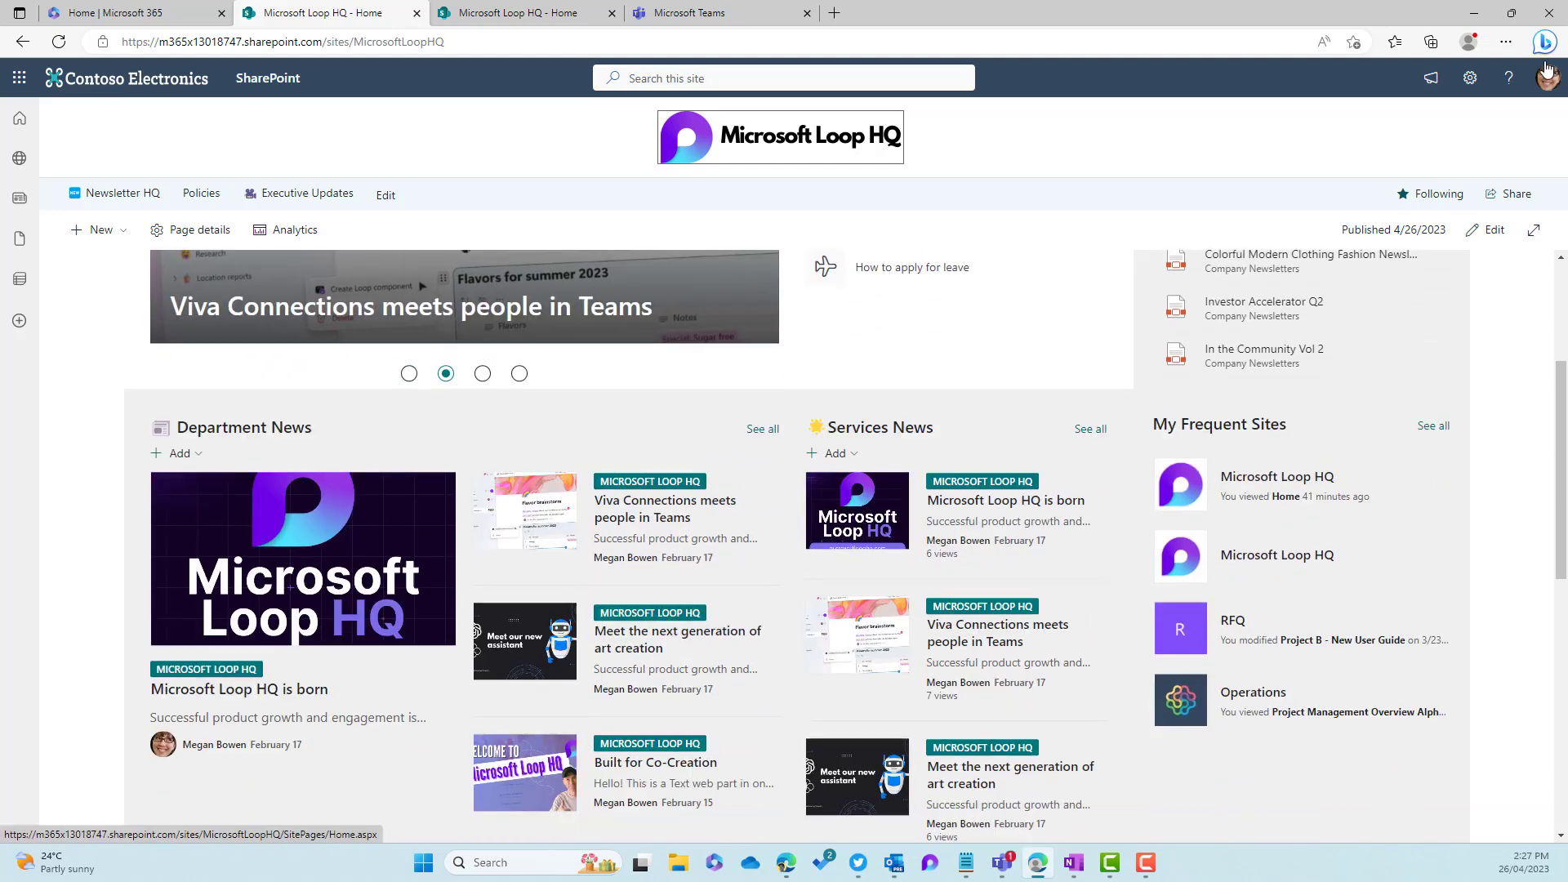
pyautogui.scroll(2, 760, 308)
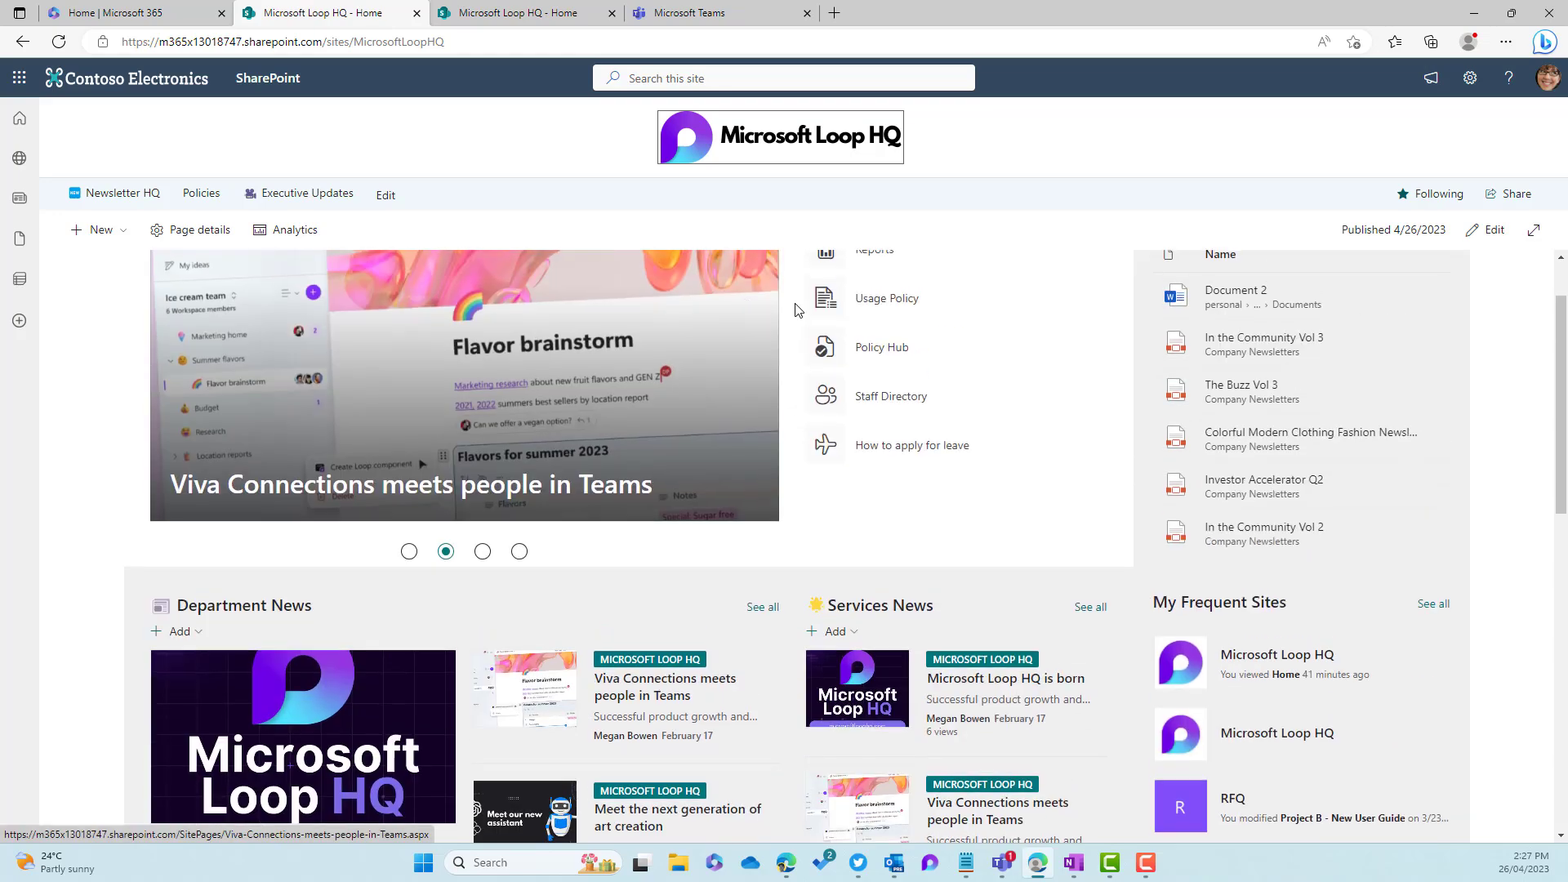
pyautogui.scroll(1, 952, 338)
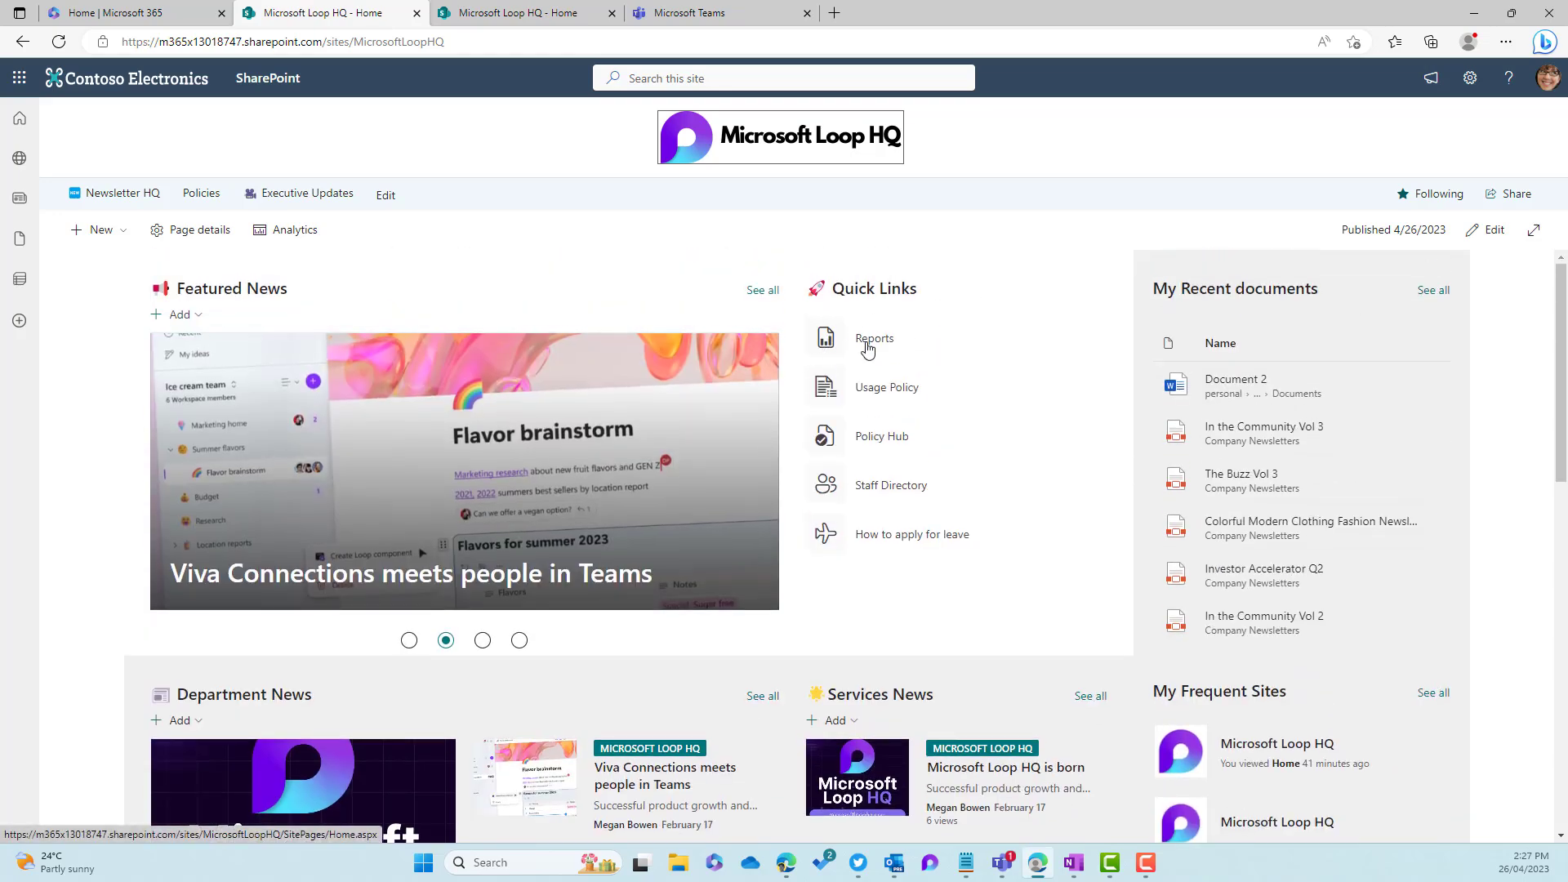
pyautogui.scroll(-3, 686, 337)
pyautogui.scroll(-5, 685, 335)
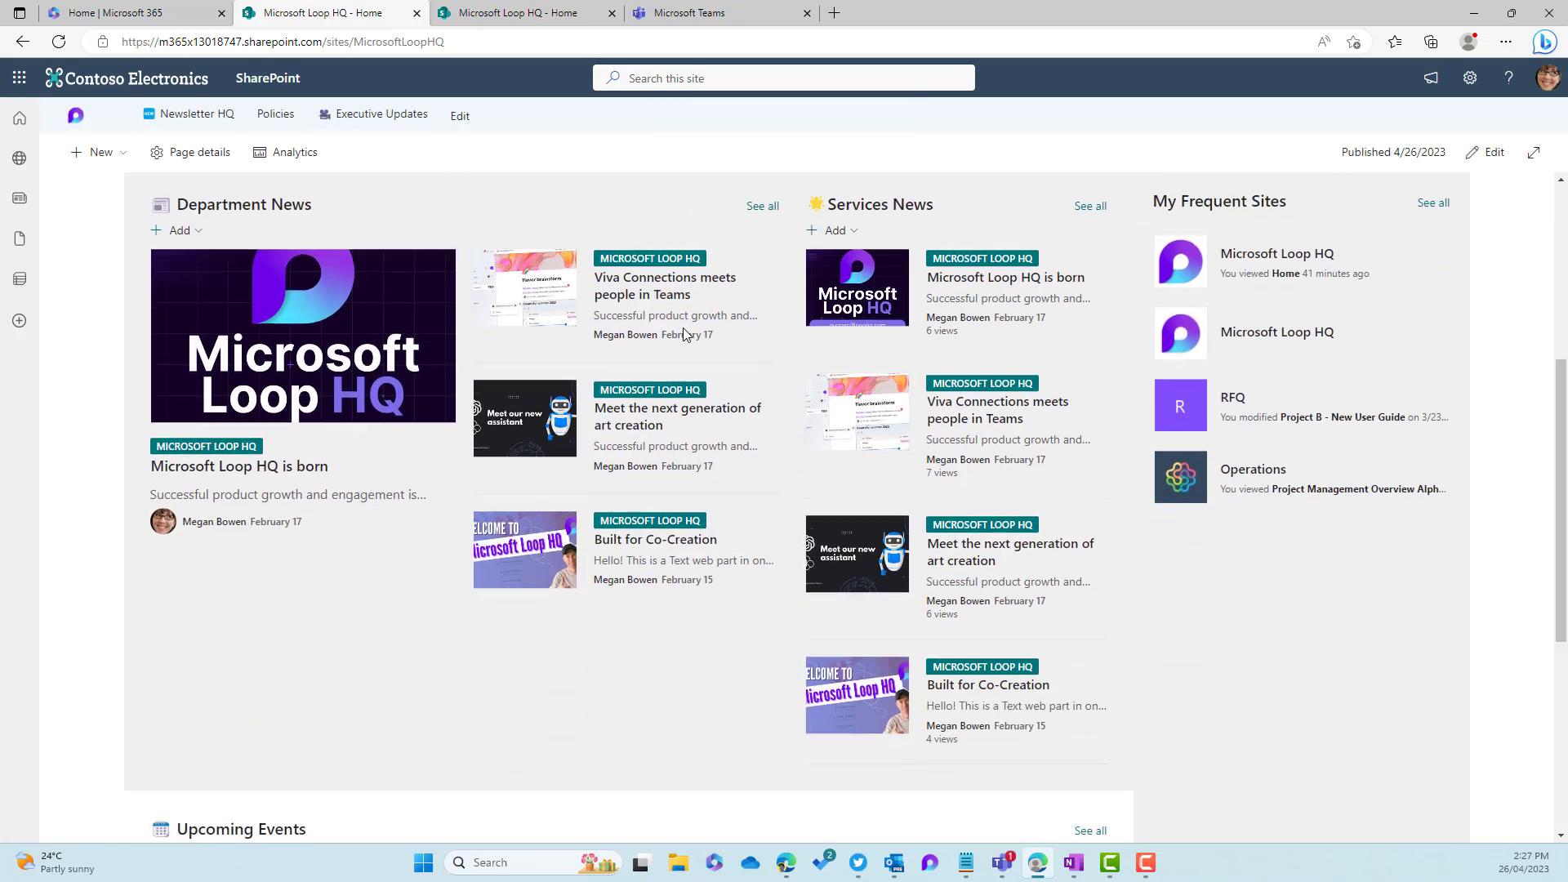
pyautogui.scroll(10, 686, 333)
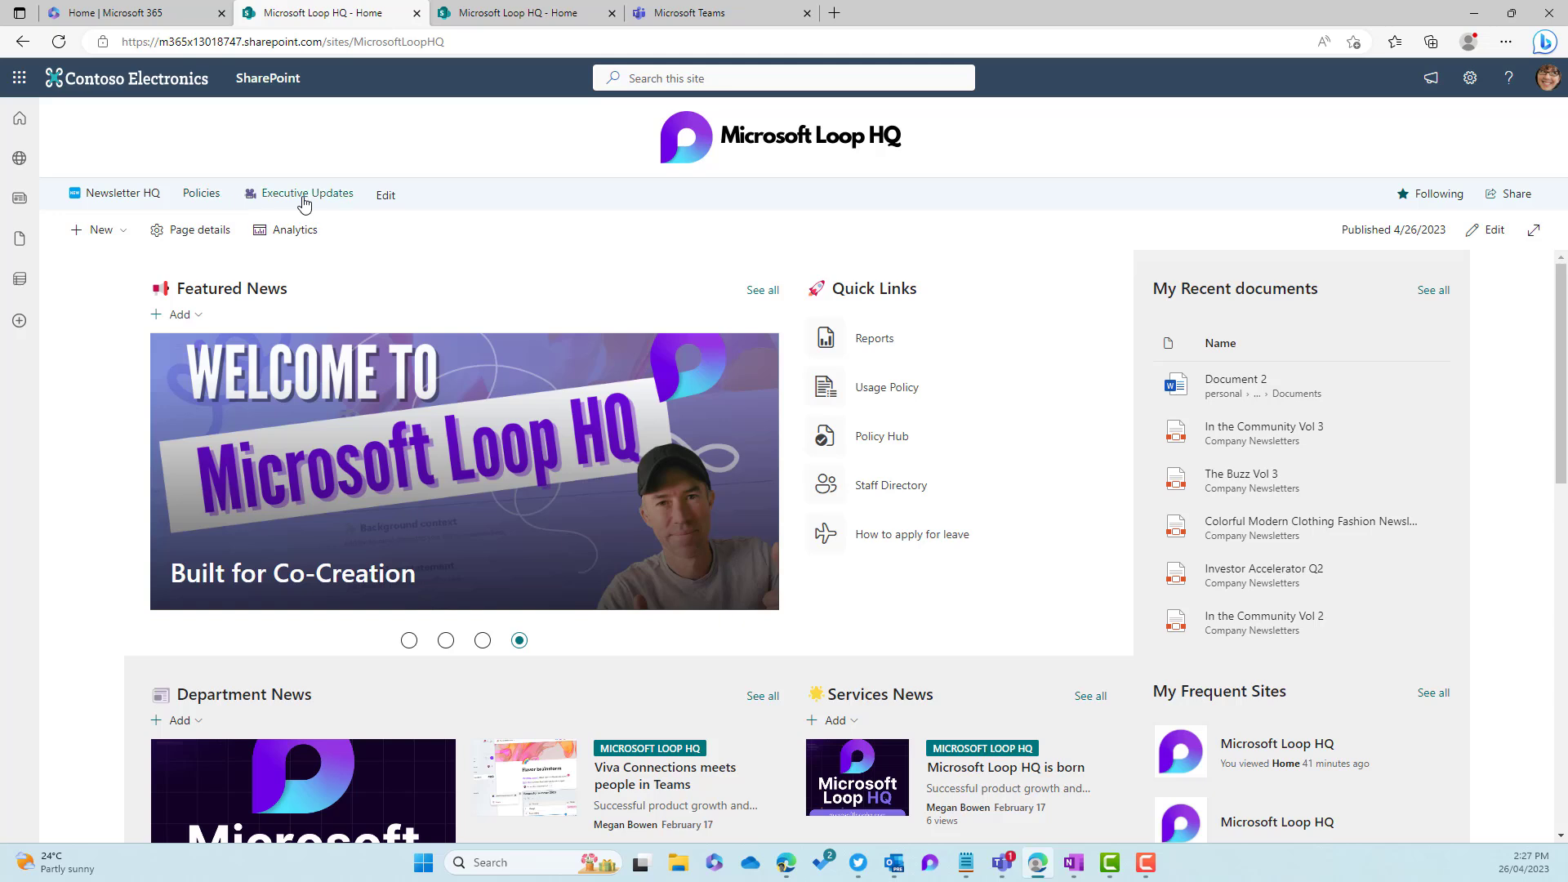
# Turn on audience targeting for the site navigation and start a new link below Executive Updates.
pyautogui.click(384, 196)
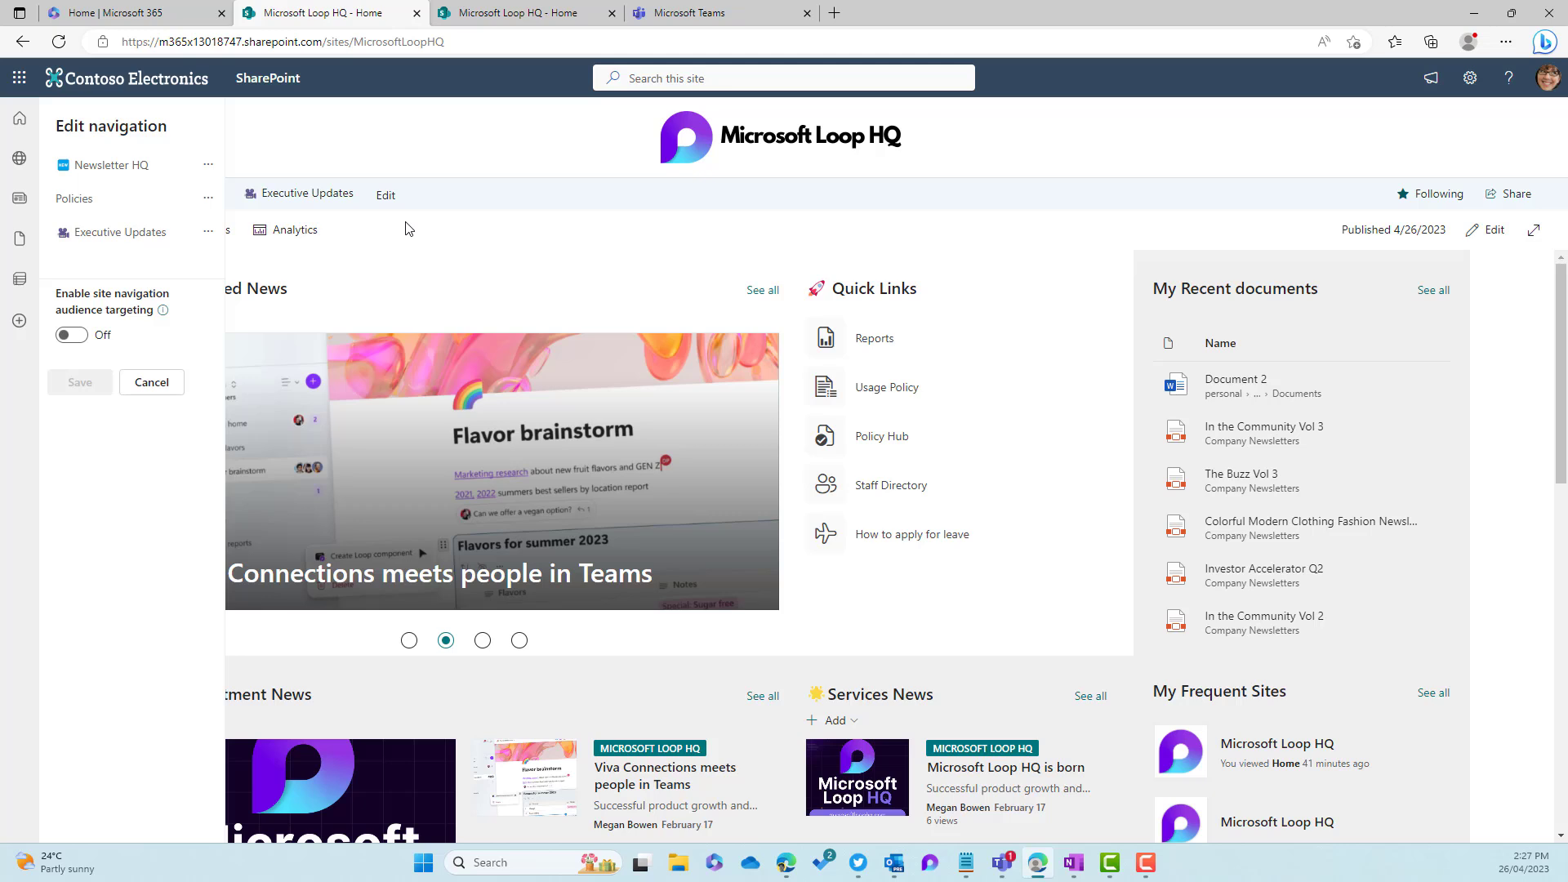
pyautogui.click(80, 336)
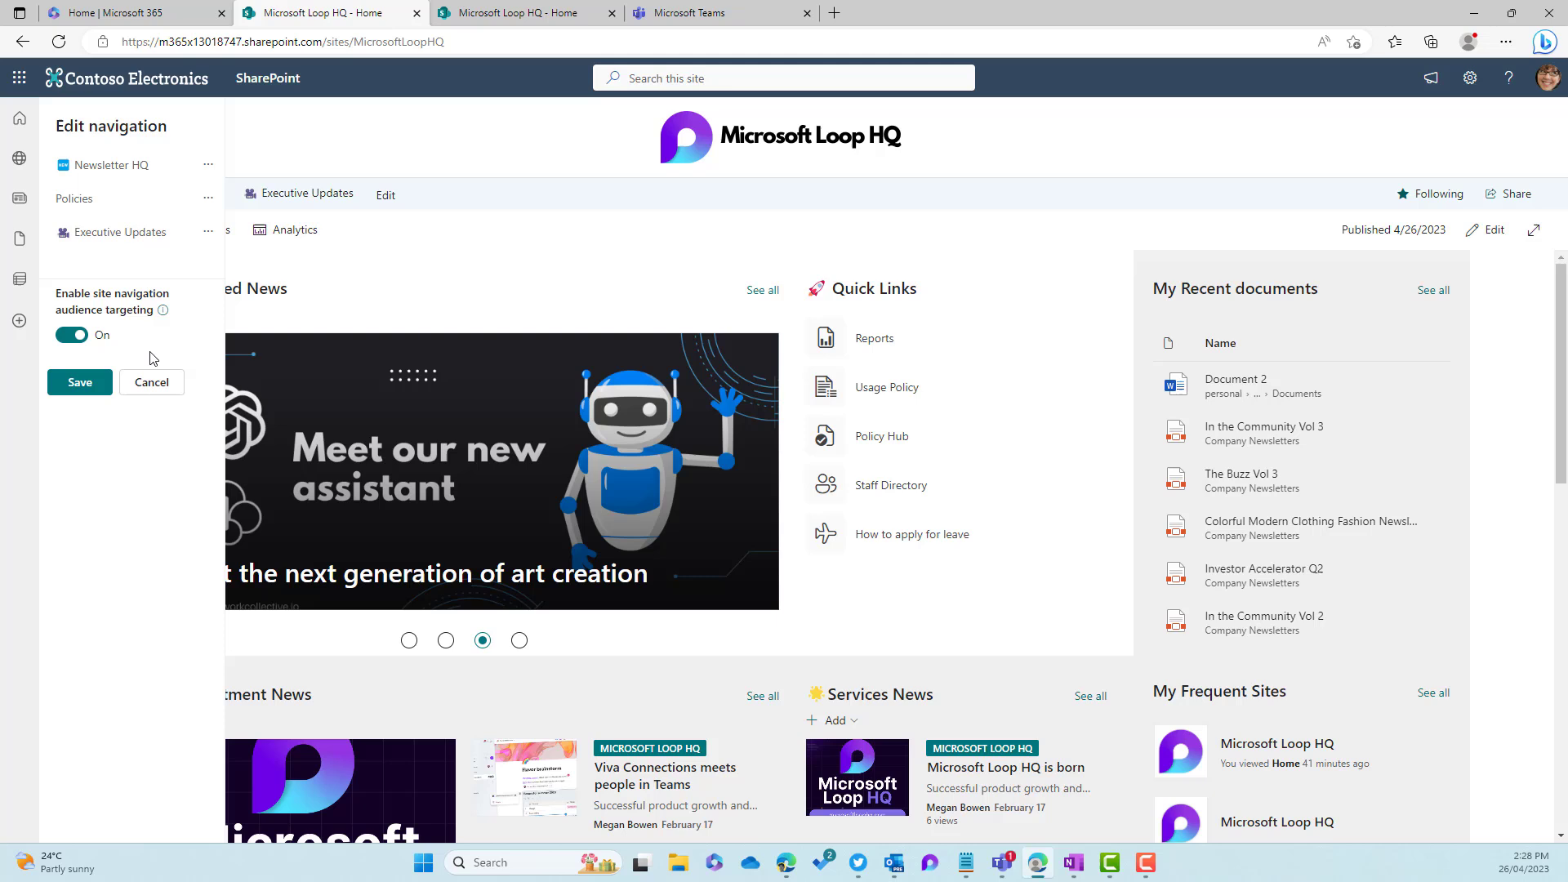
pyautogui.click(133, 249)
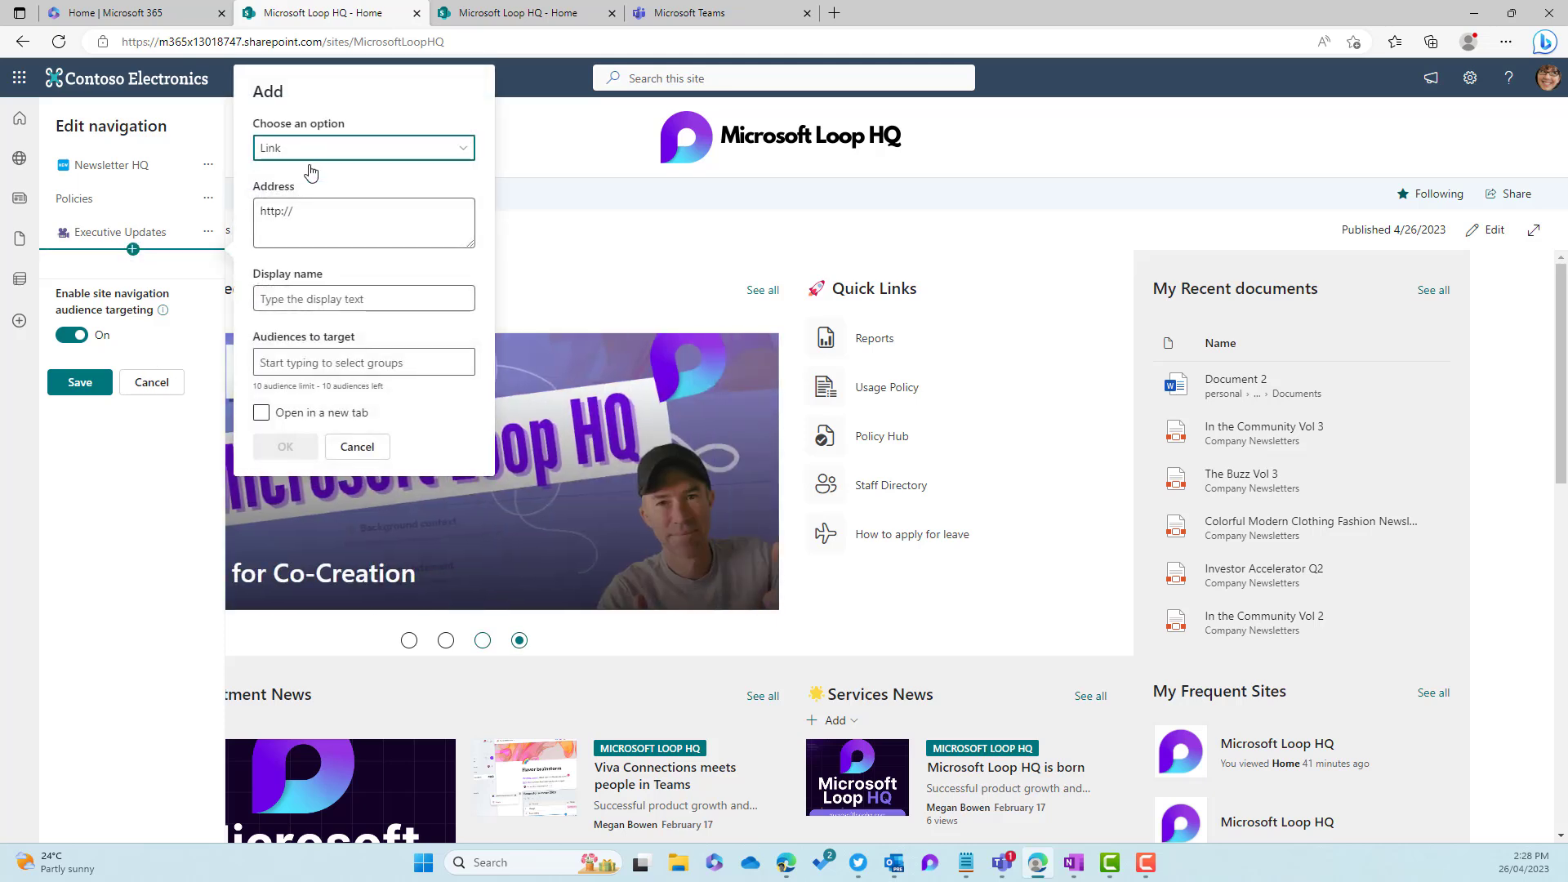
pyautogui.click(323, 208)
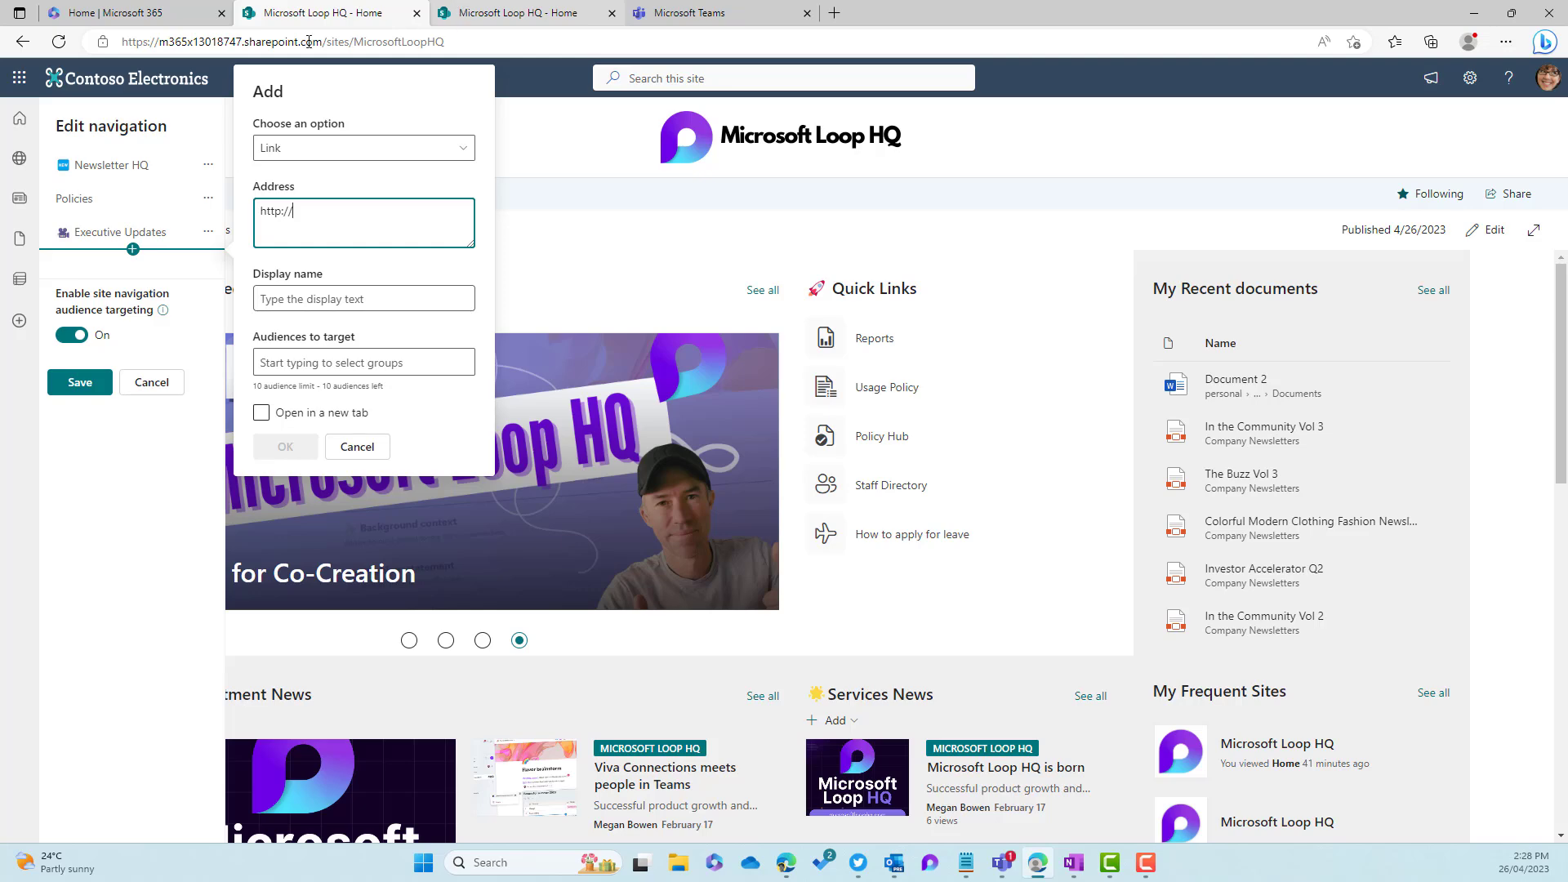
pyautogui.click(474, 12)
pyautogui.click(318, 45)
pyautogui.click(323, 45)
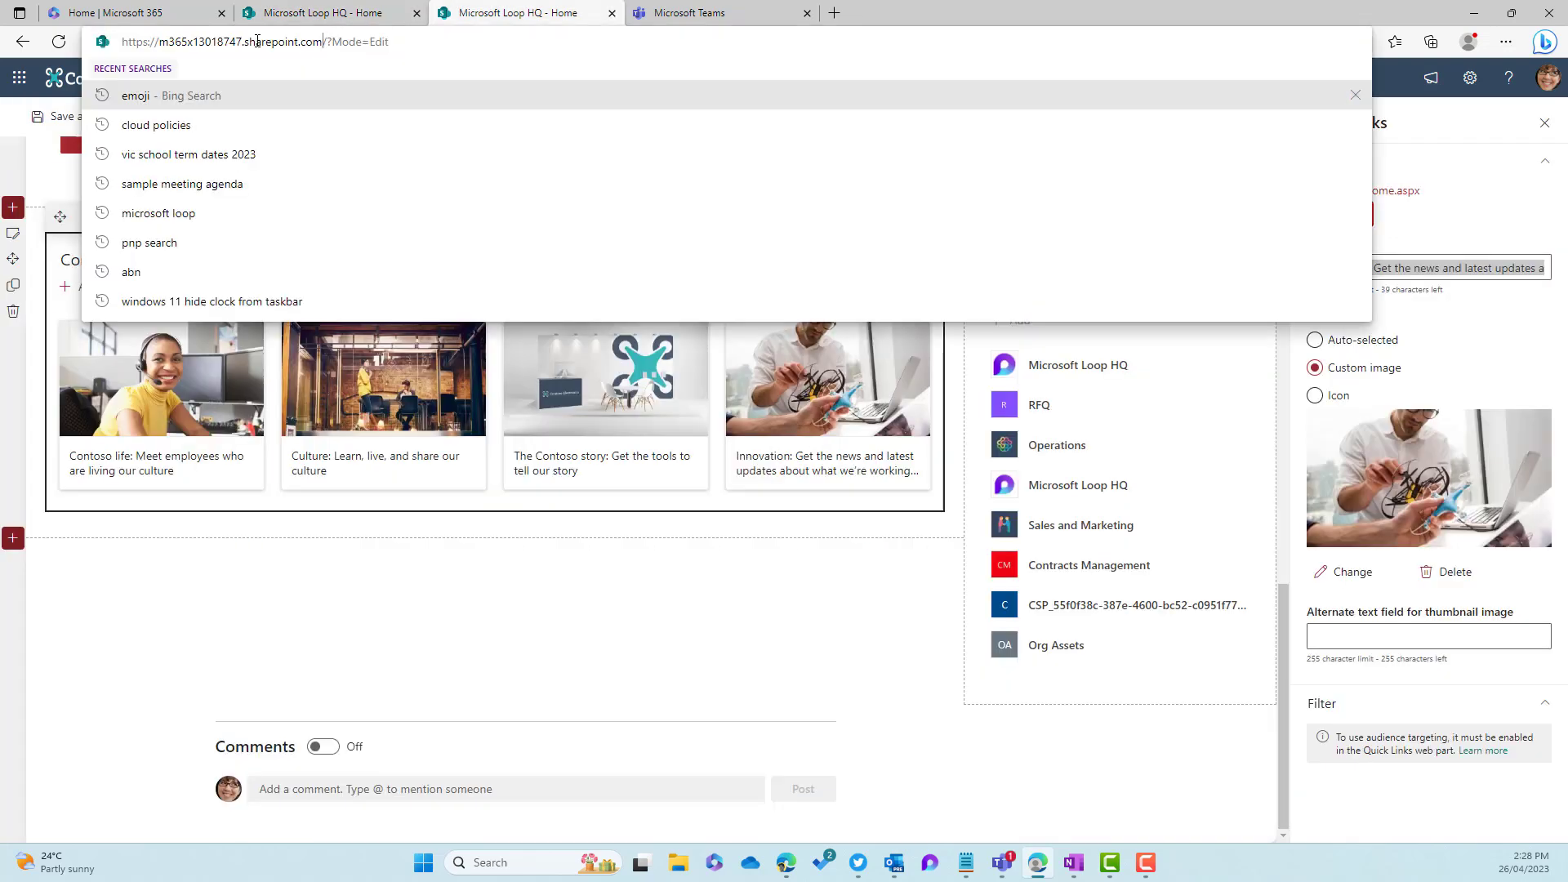
pyautogui.moveTo(323, 45); pyautogui.dragTo(123, 43)
pyautogui.hotkey('ctrl', 'c')
pyautogui.click(270, 12)
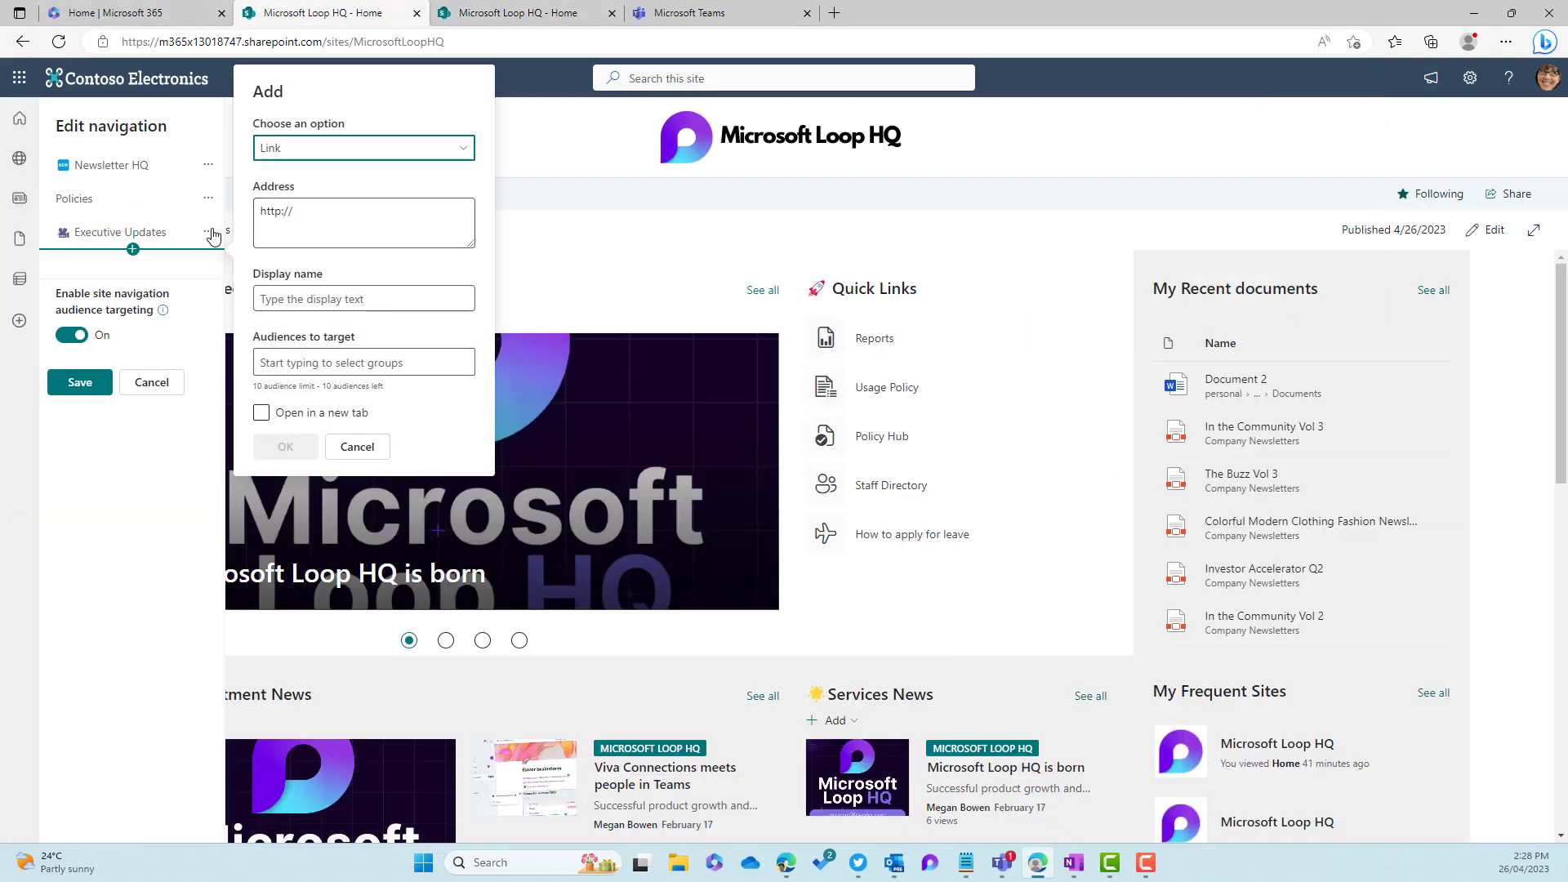
pyautogui.hotkey('ctrl', 'a')
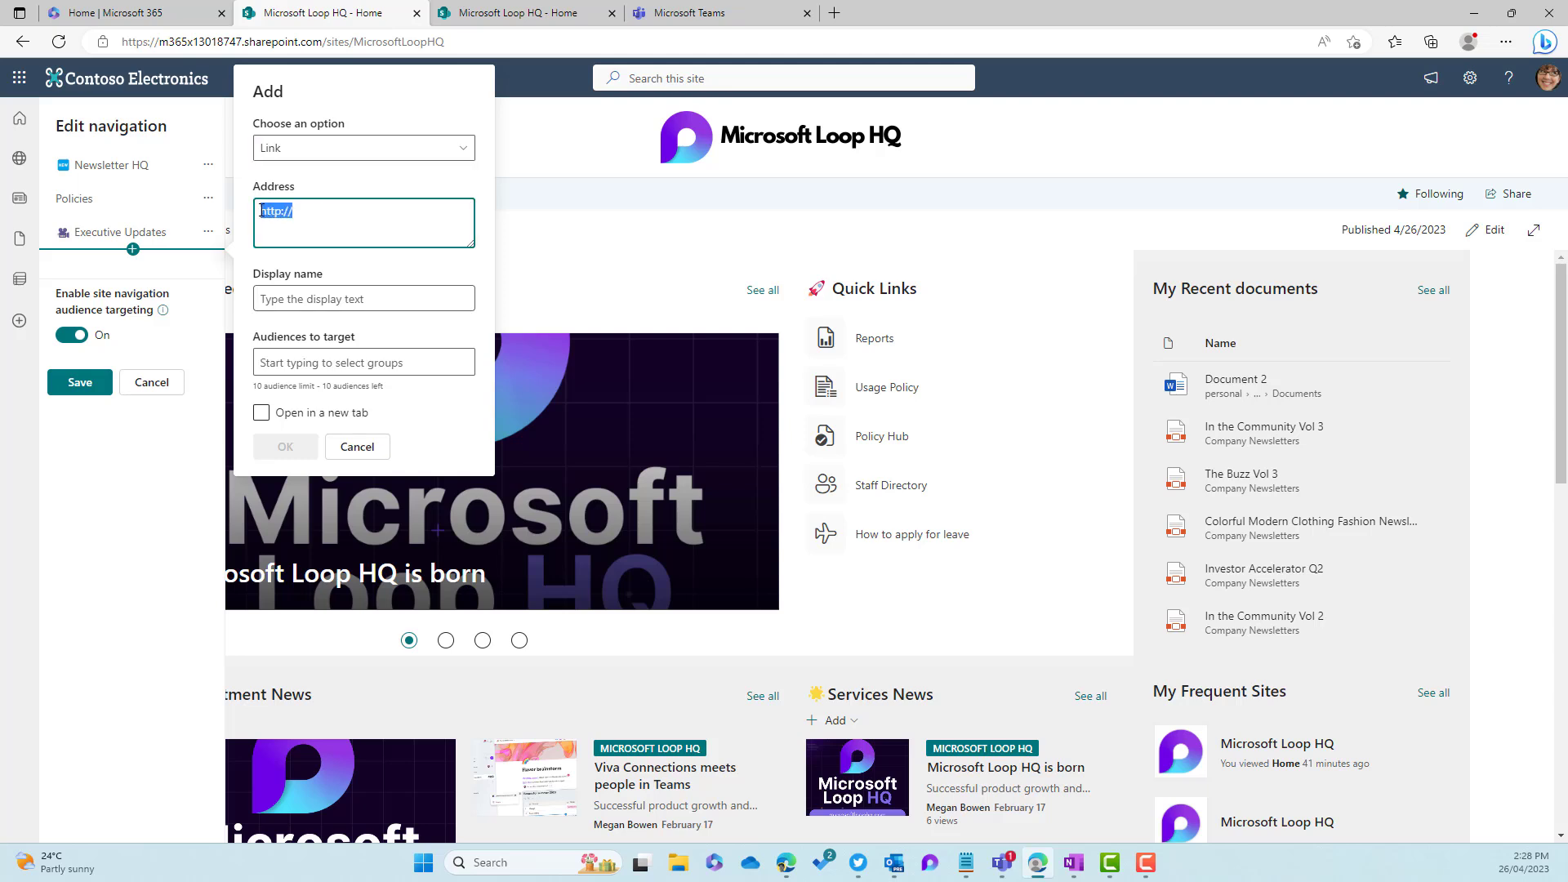
pyautogui.hotkey('ctrl', 'v')
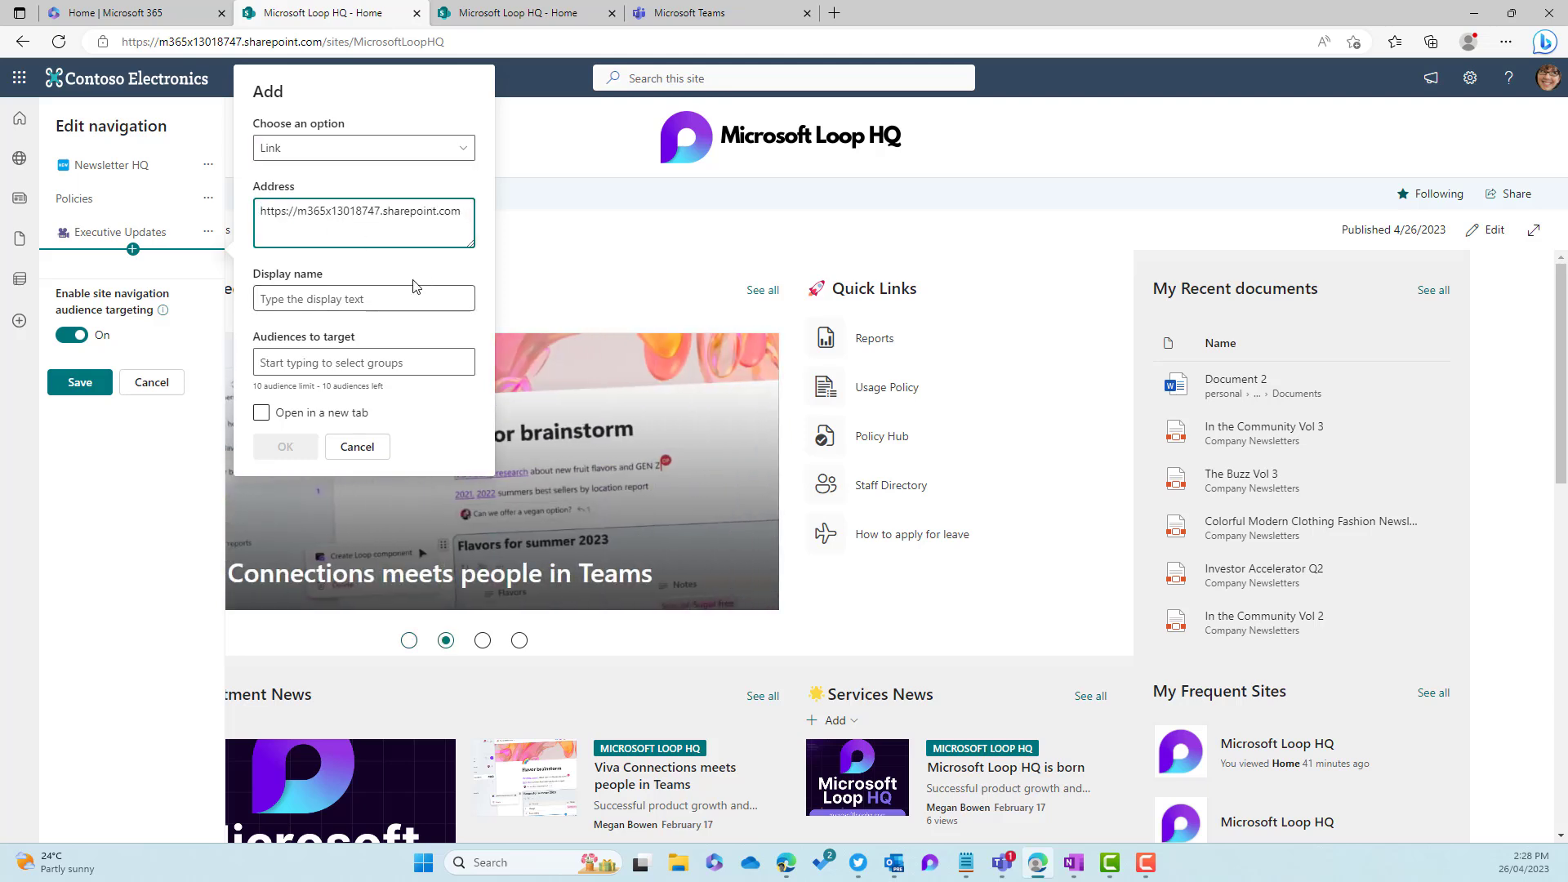
pyautogui.press('BackSpace')
# Give the new navigation link the display name "IT Department".
pyautogui.click(391, 298)
pyautogui.write('IT Deparm')
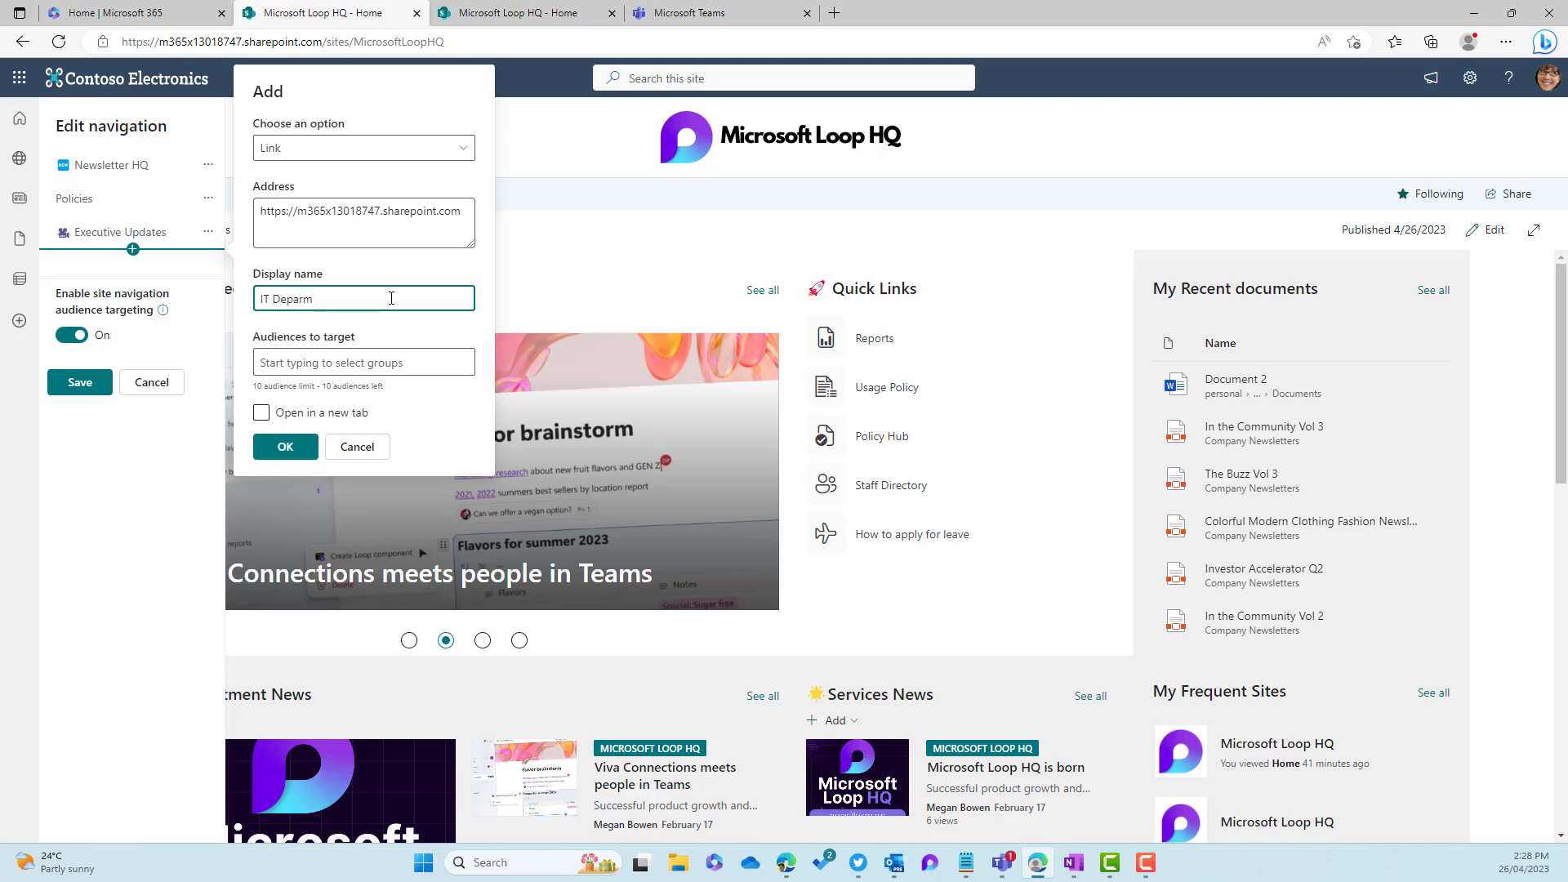
pyautogui.press('BackSpace')
pyautogui.write('tment')
pyautogui.click(393, 211)
# Target the IT Department link to the sg-IT audience, set it to open in a new tab, and save the navigation.
pyautogui.click(335, 364)
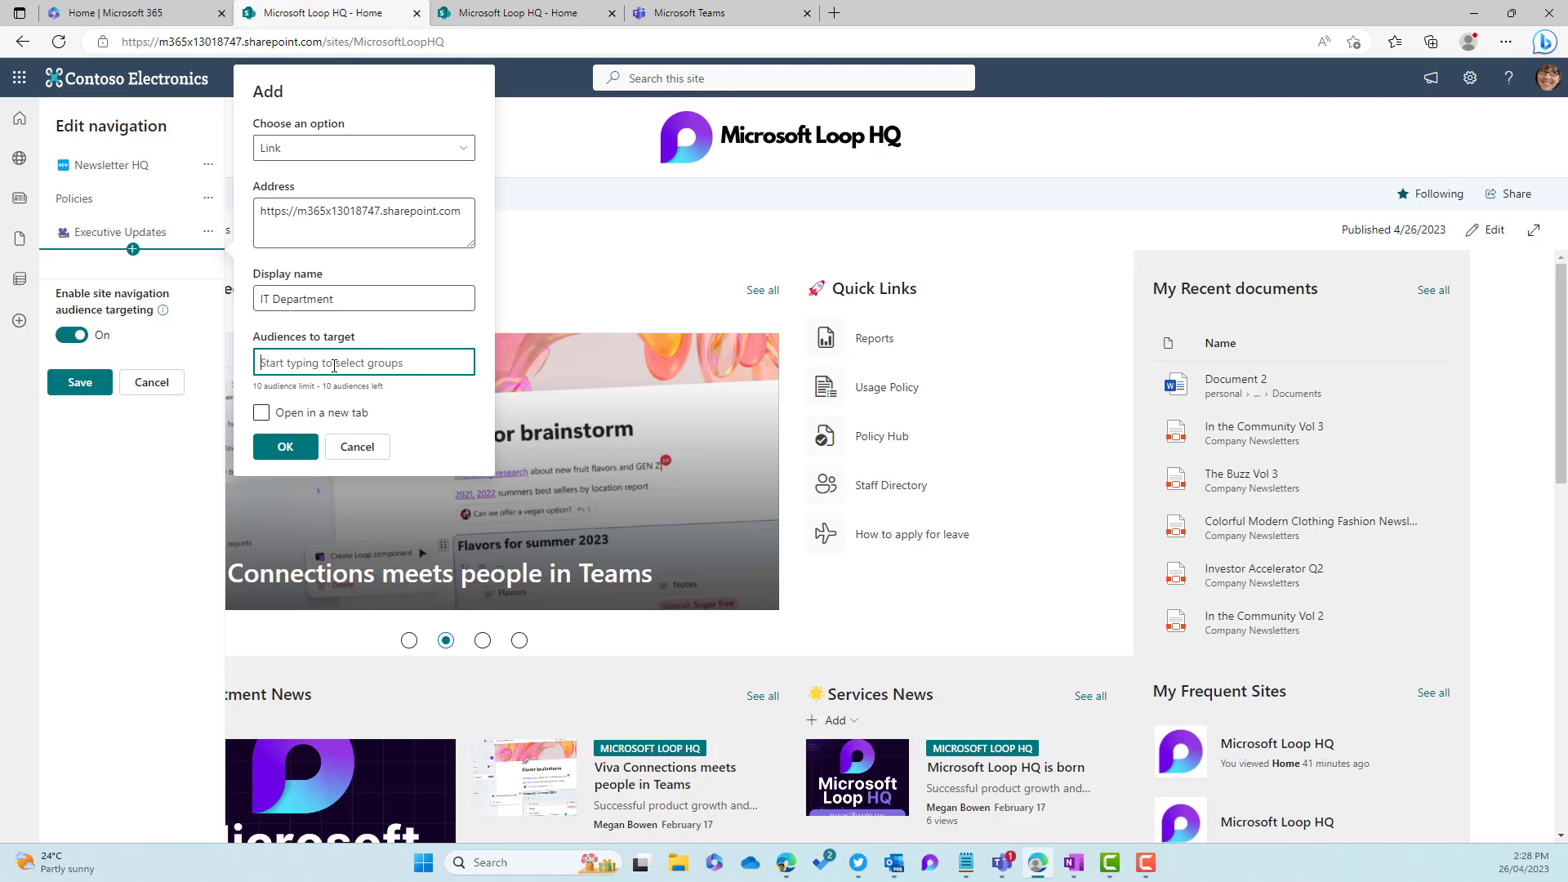
pyautogui.write('sg-')
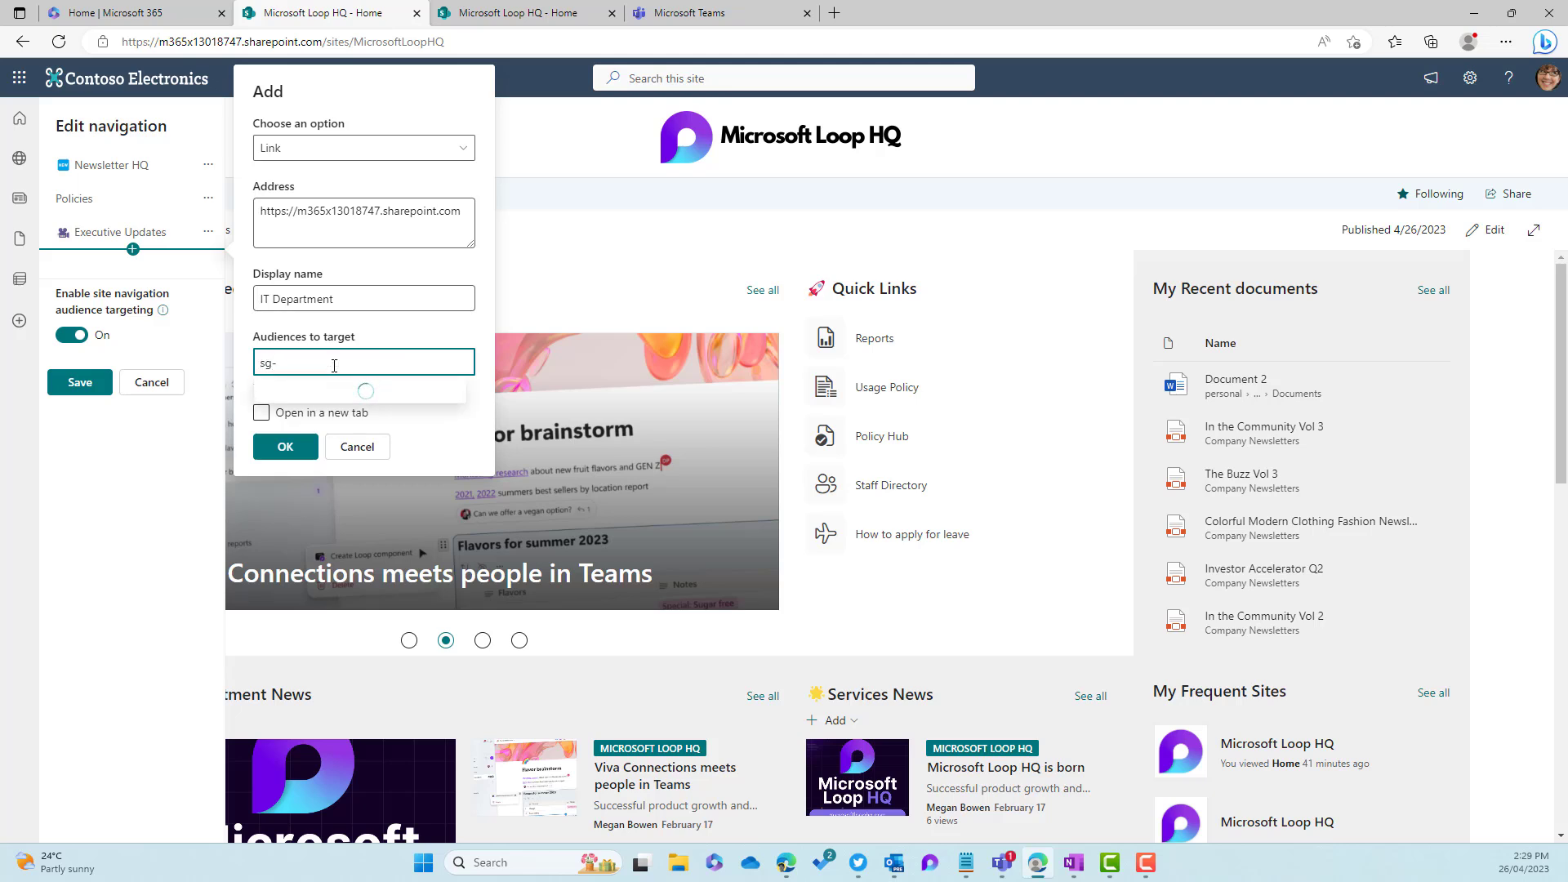
pyautogui.click(325, 397)
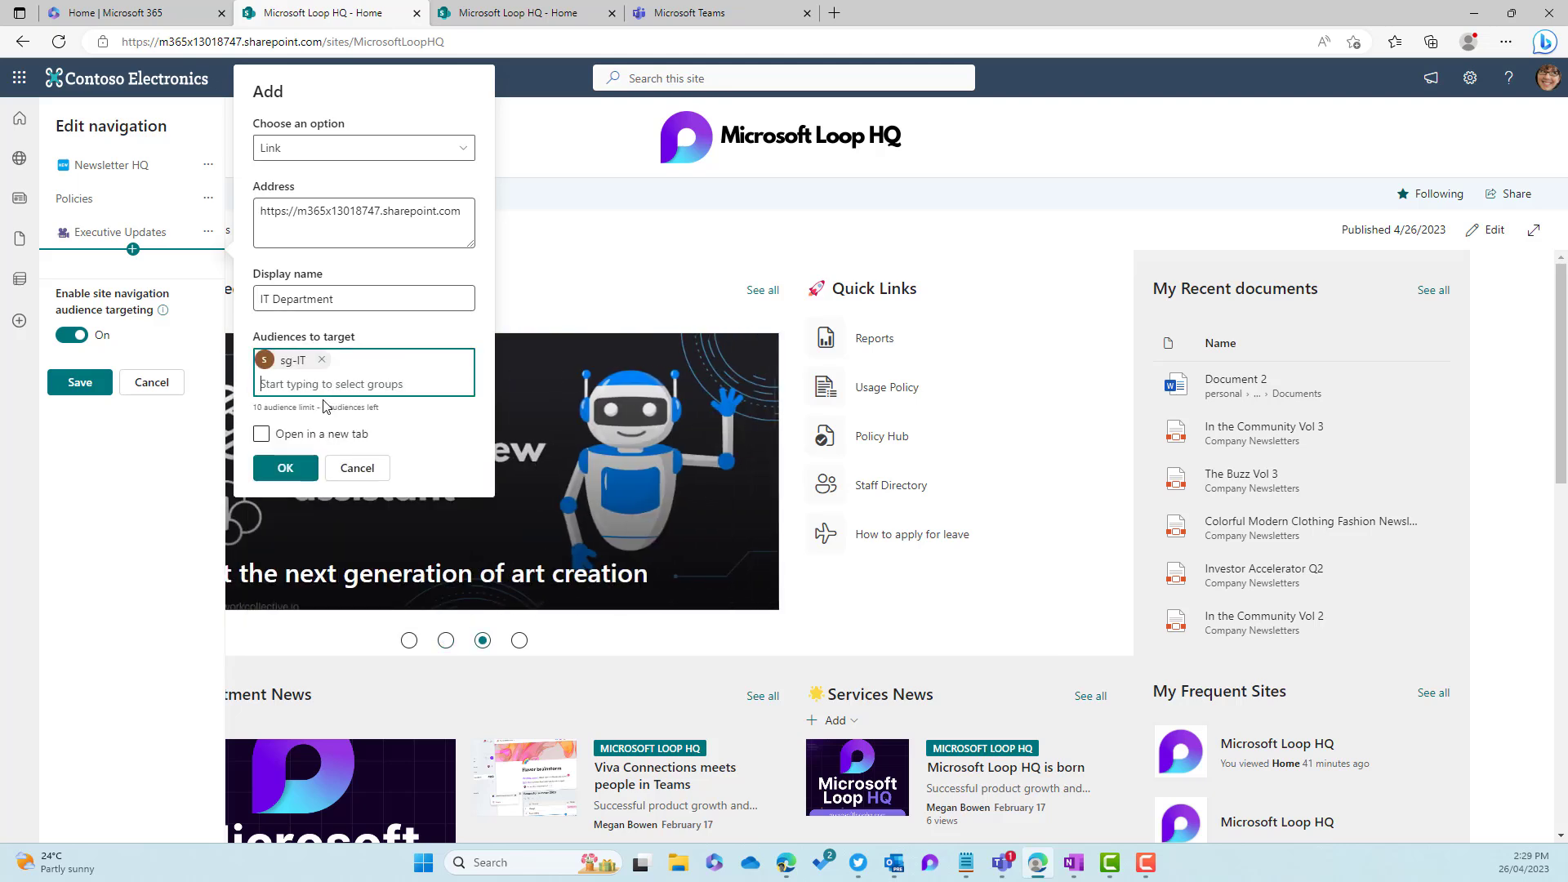
pyautogui.click(261, 434)
pyautogui.click(301, 469)
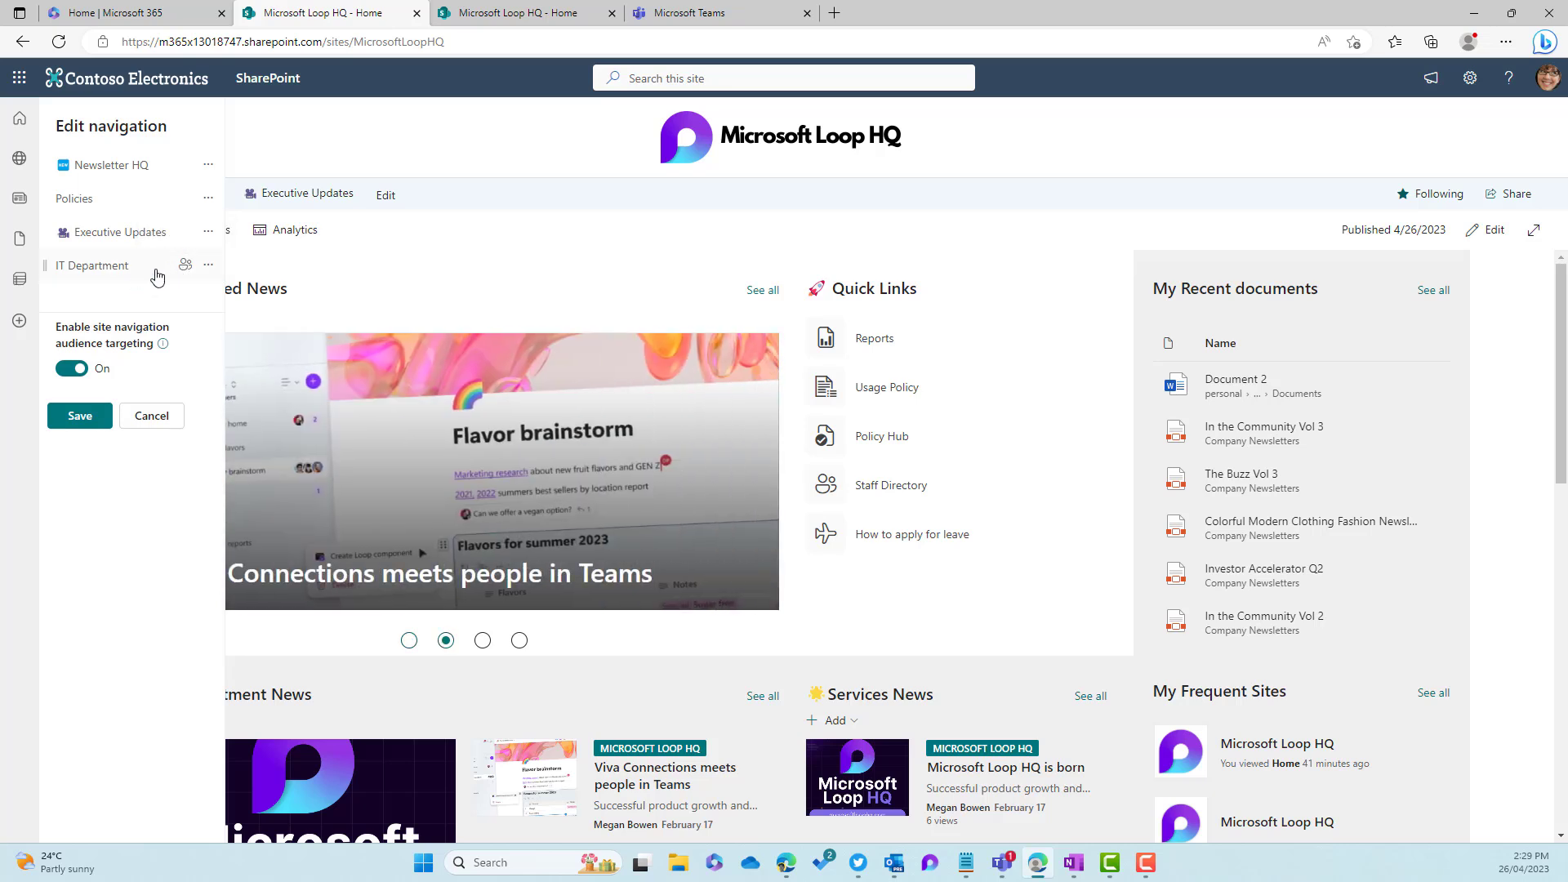
pyautogui.moveTo(132, 337)
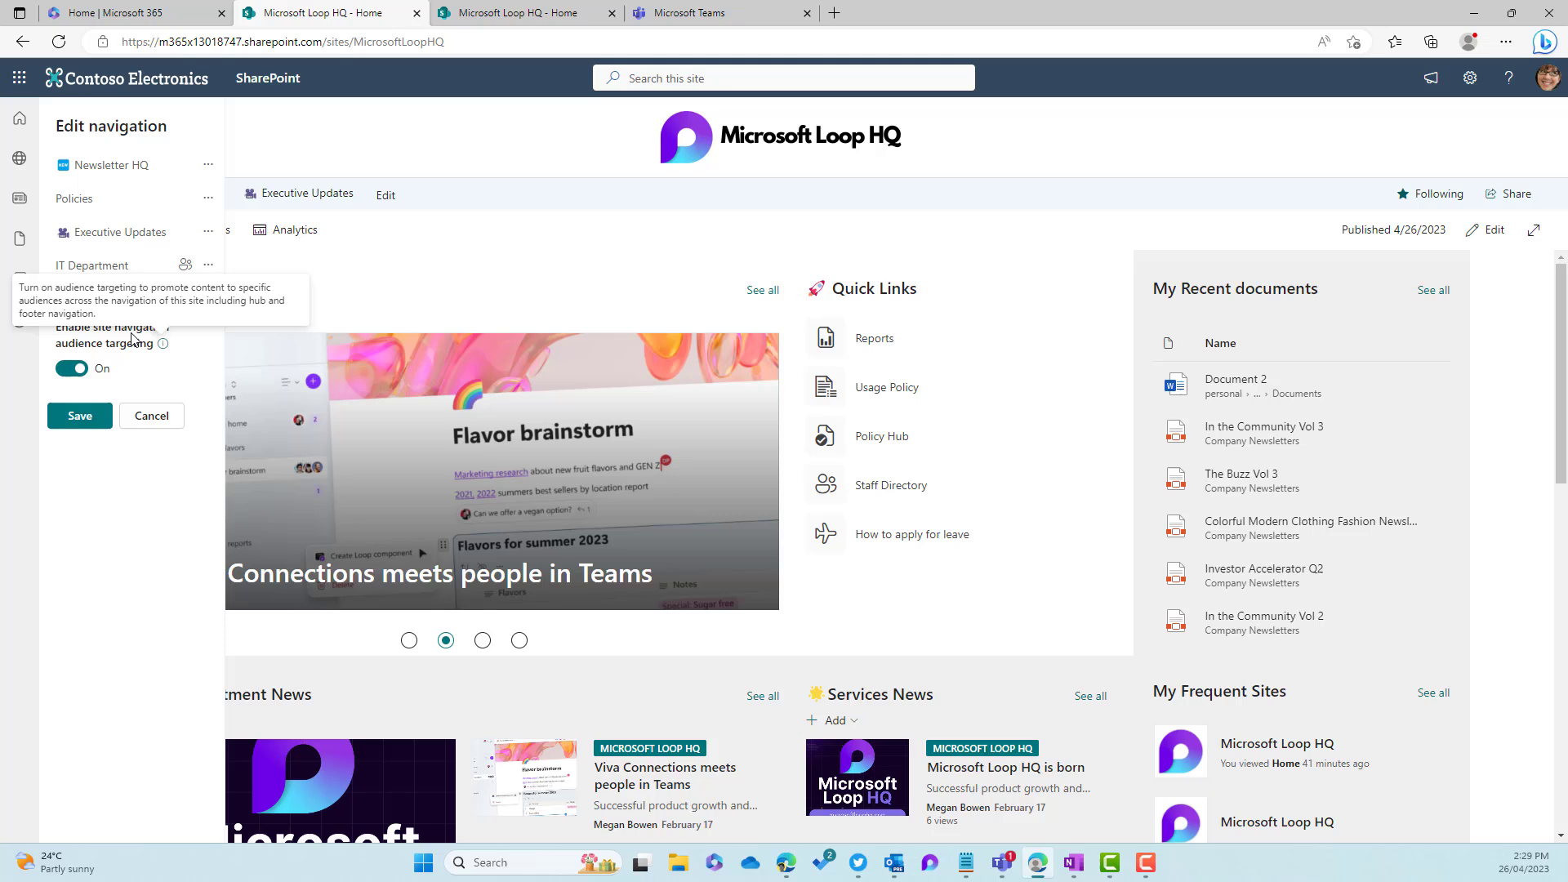
pyautogui.click(90, 425)
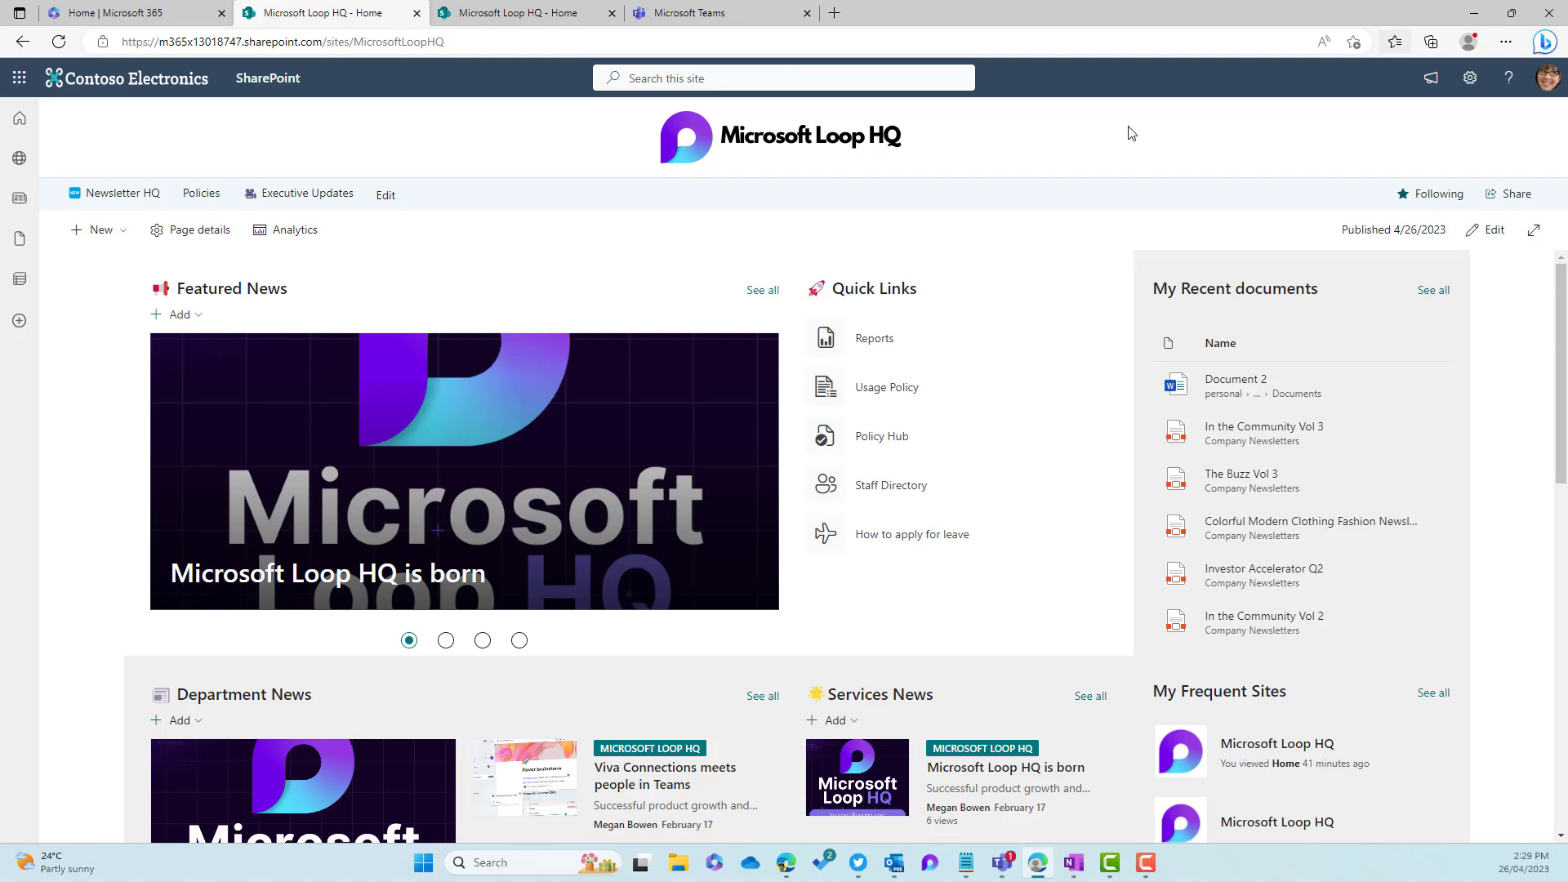
pyautogui.scroll(-2, 1356, 354)
pyautogui.scroll(2, 1357, 358)
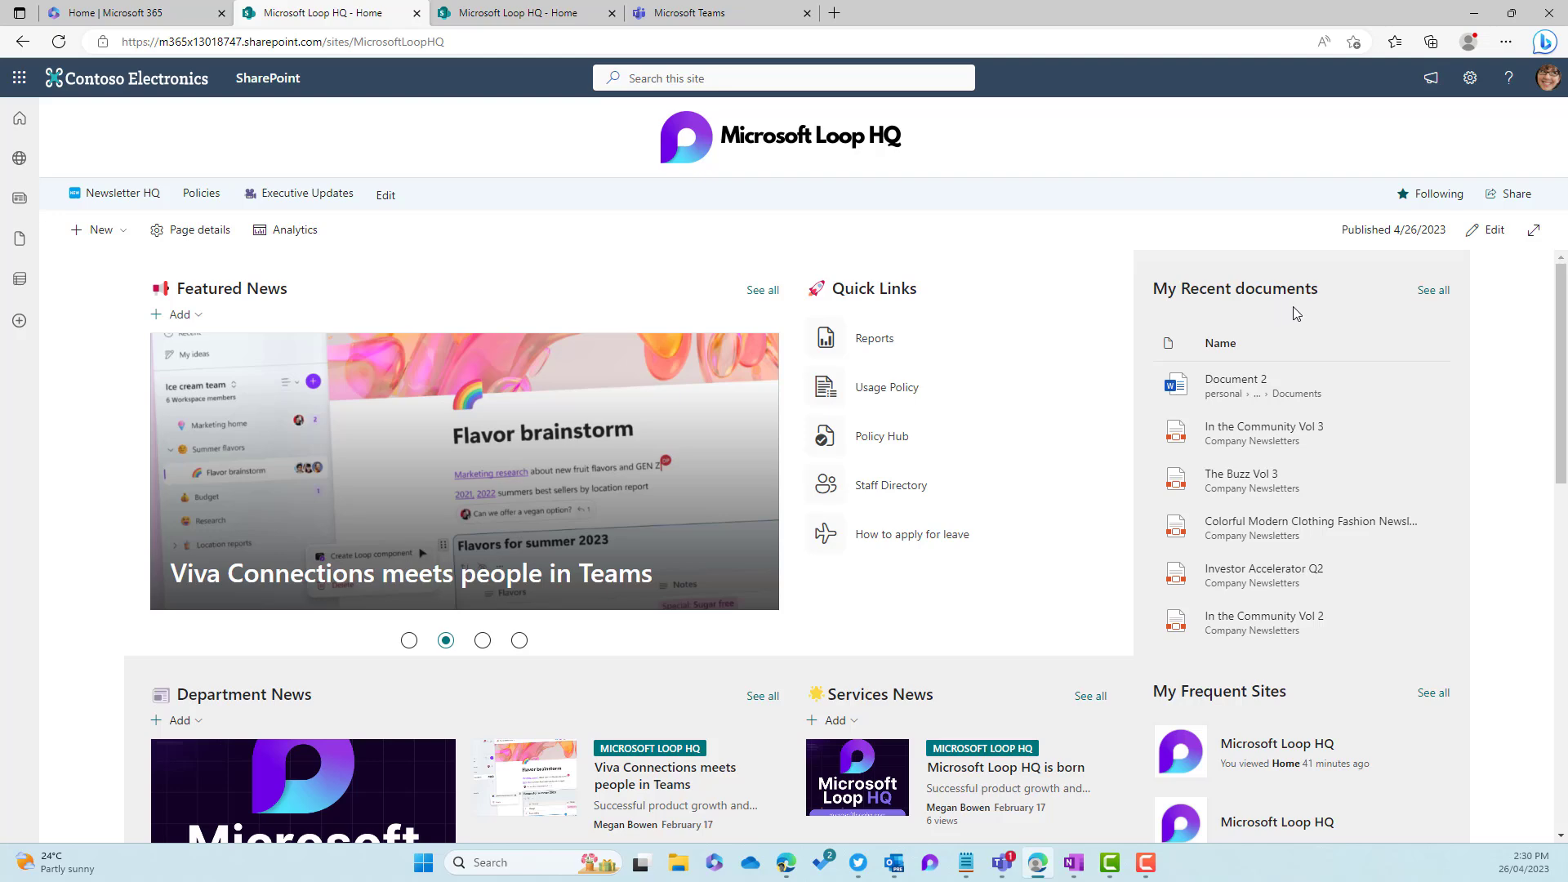
pyautogui.scroll(-3, 1311, 319)
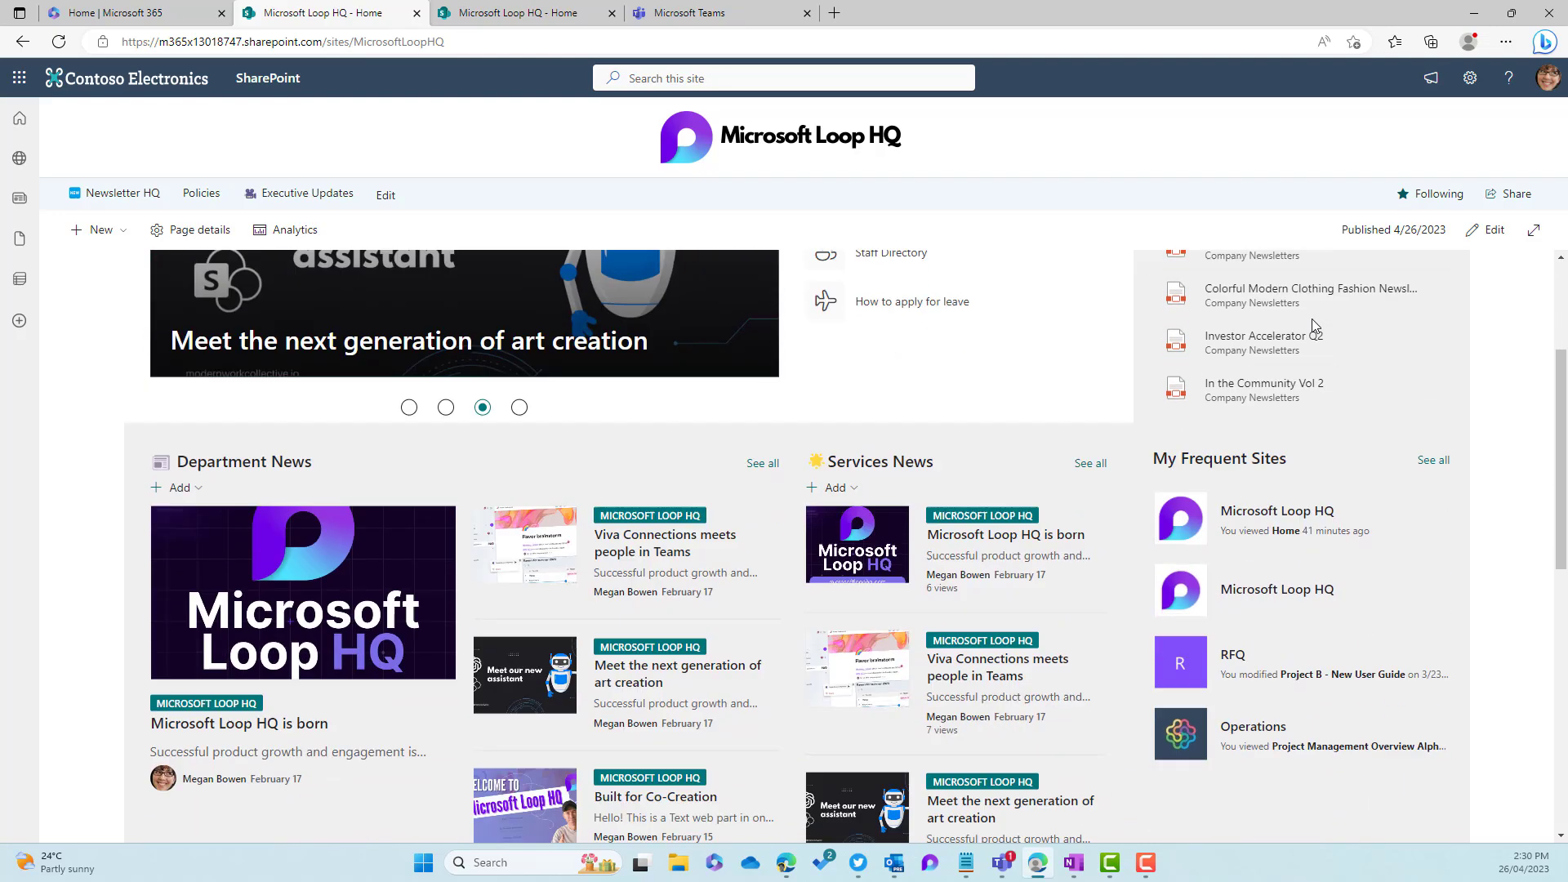
pyautogui.scroll(-2, 1312, 319)
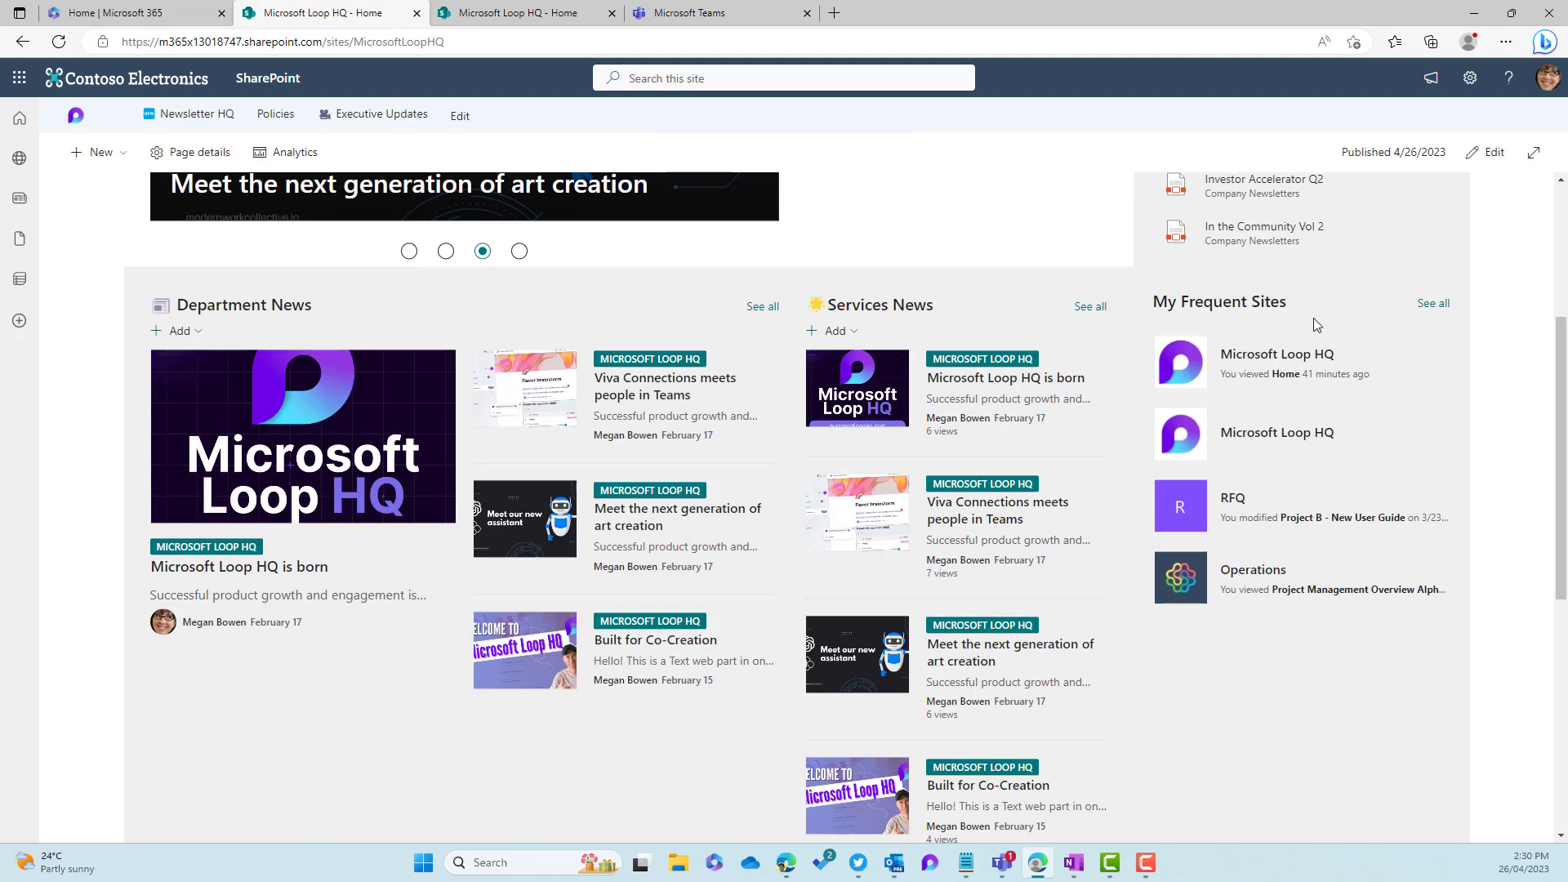